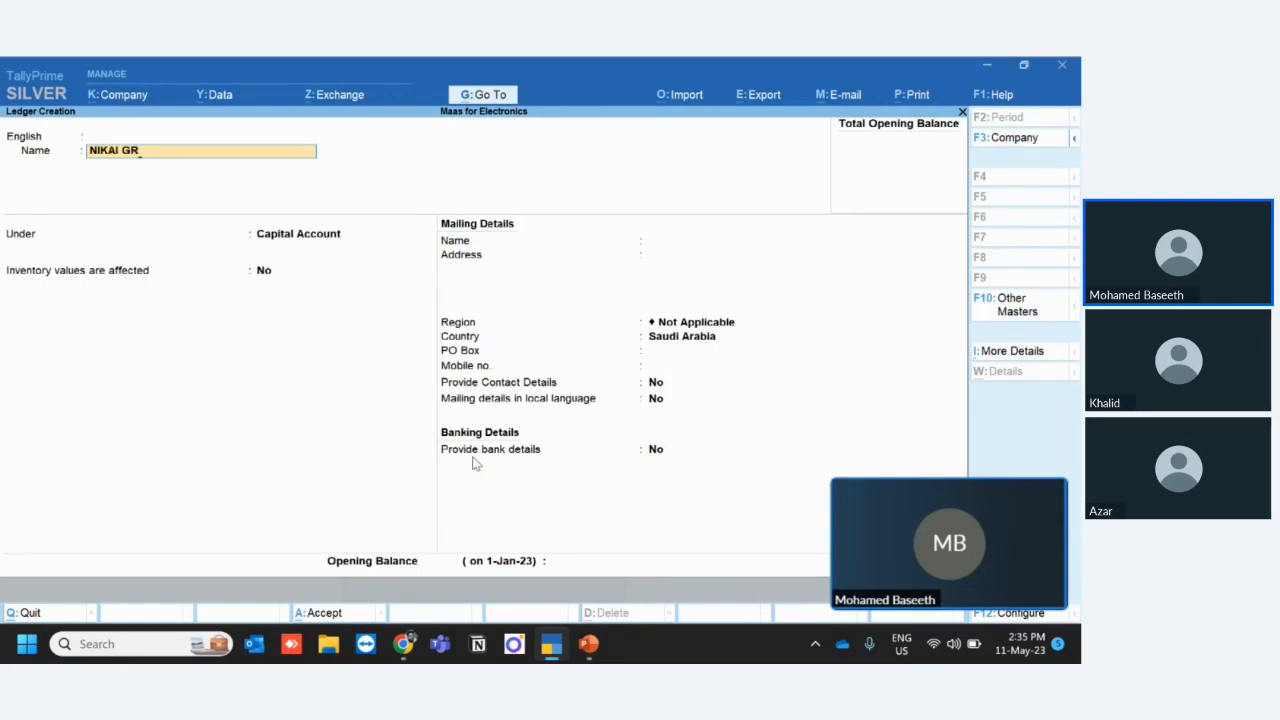
- Complete the new ledger's name as NIKAI GROUP LLC and place it under Sundry Creditors
type("OUP LLC")
key("Return")
key("Return")
key("Return")
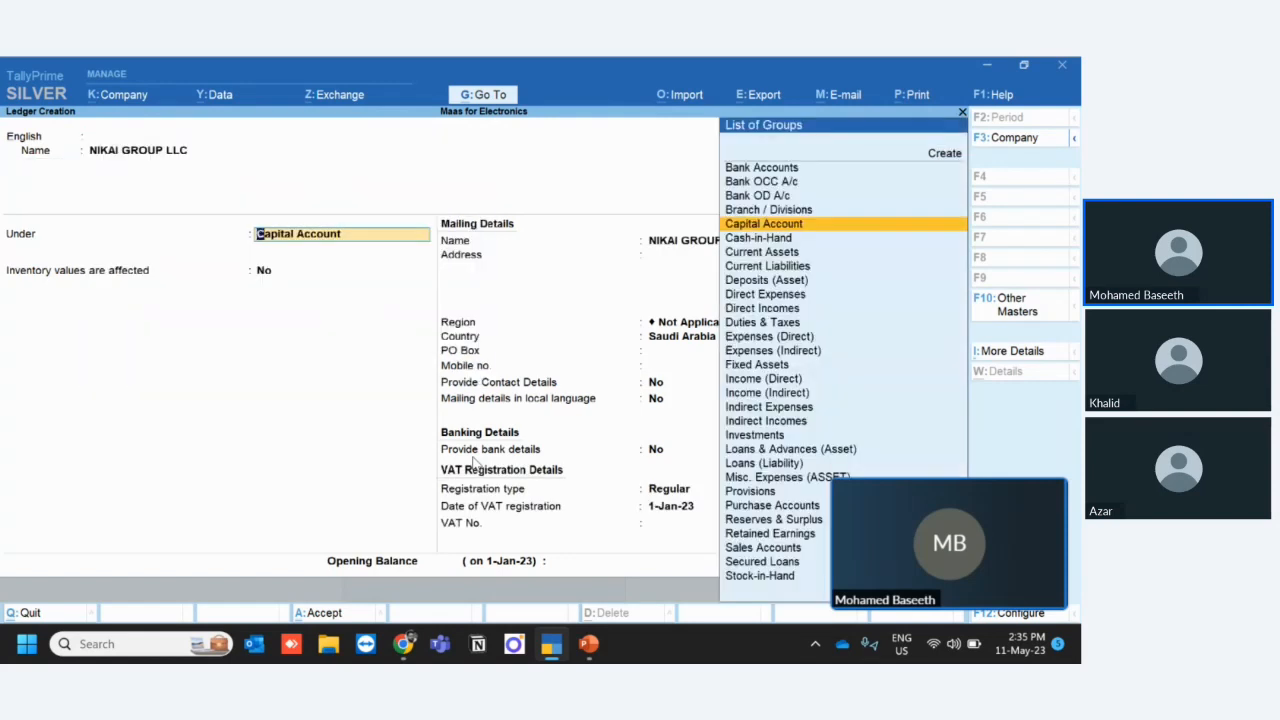
type("Cred")
key("Return")
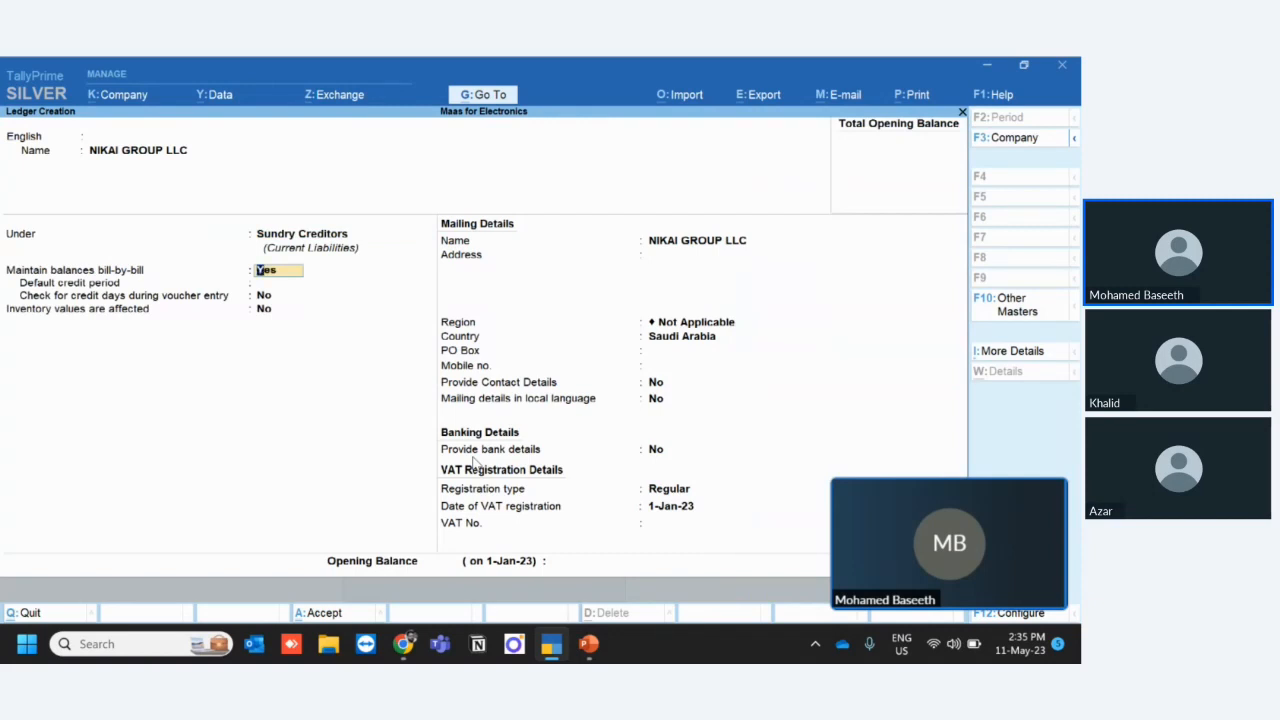
- Keep bill-by-bill balances on, leave the credit period and address blank, and keep the region as Not Applicable
key("Return")
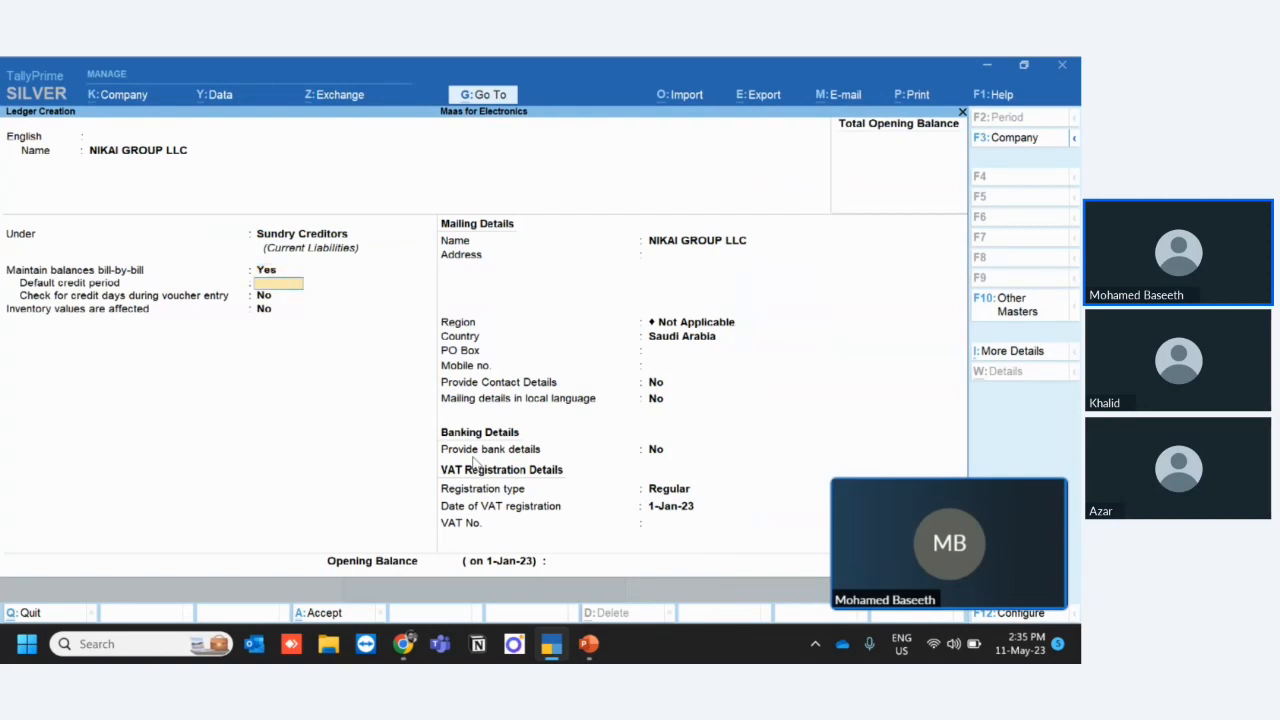
key("Return")
key("Return")
key("Return")
key("Return")
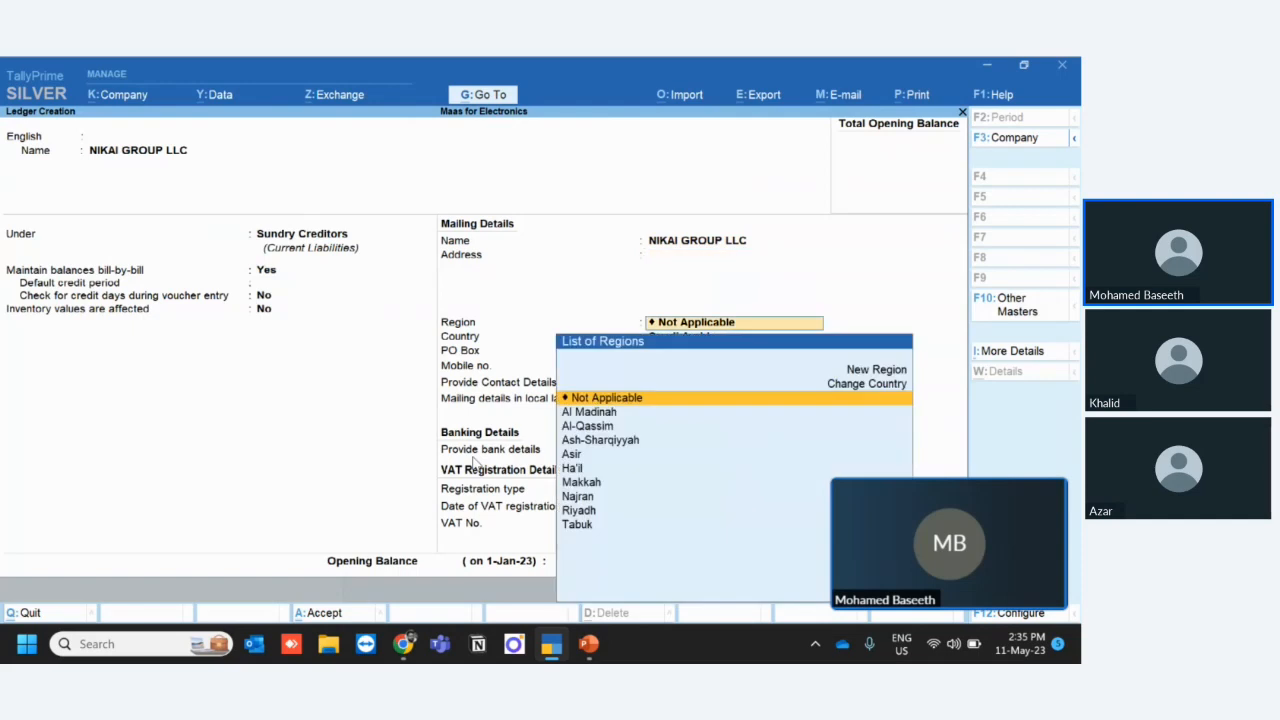
key("Return")
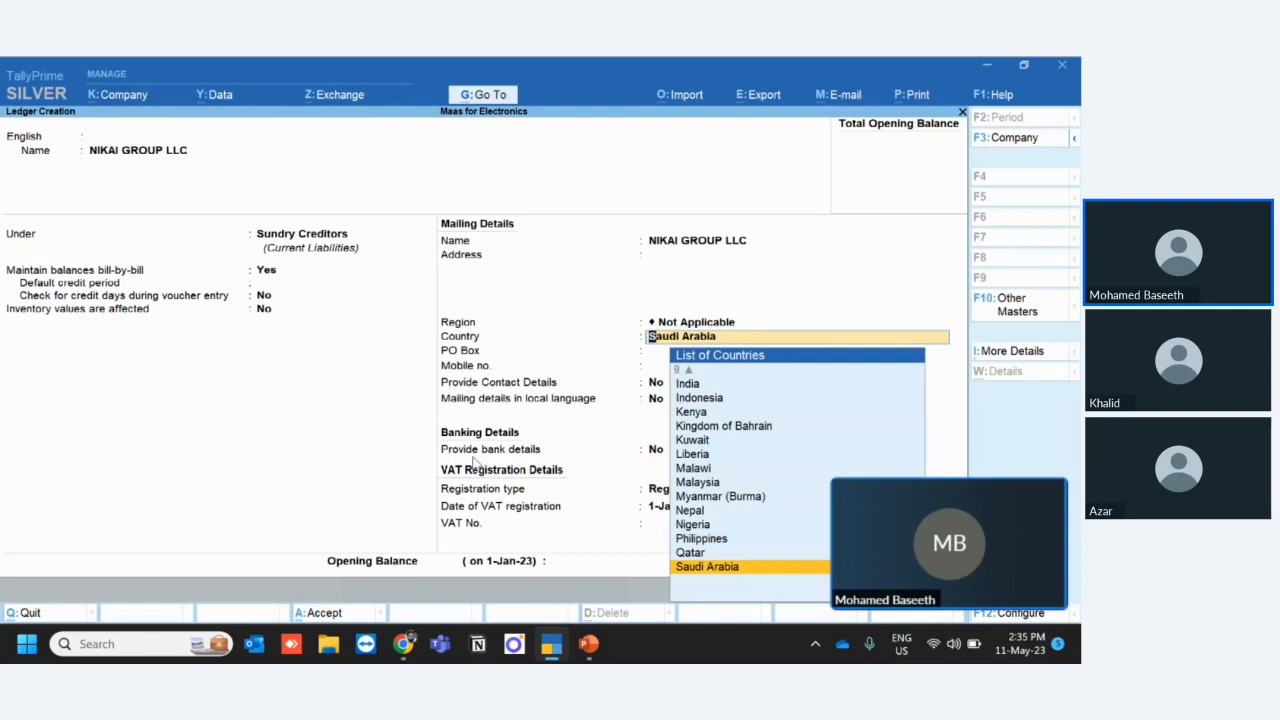
- Set the supplier's country to UAE and go through its VAT registration details as far as the TRN
type("Ua")
key("Return")
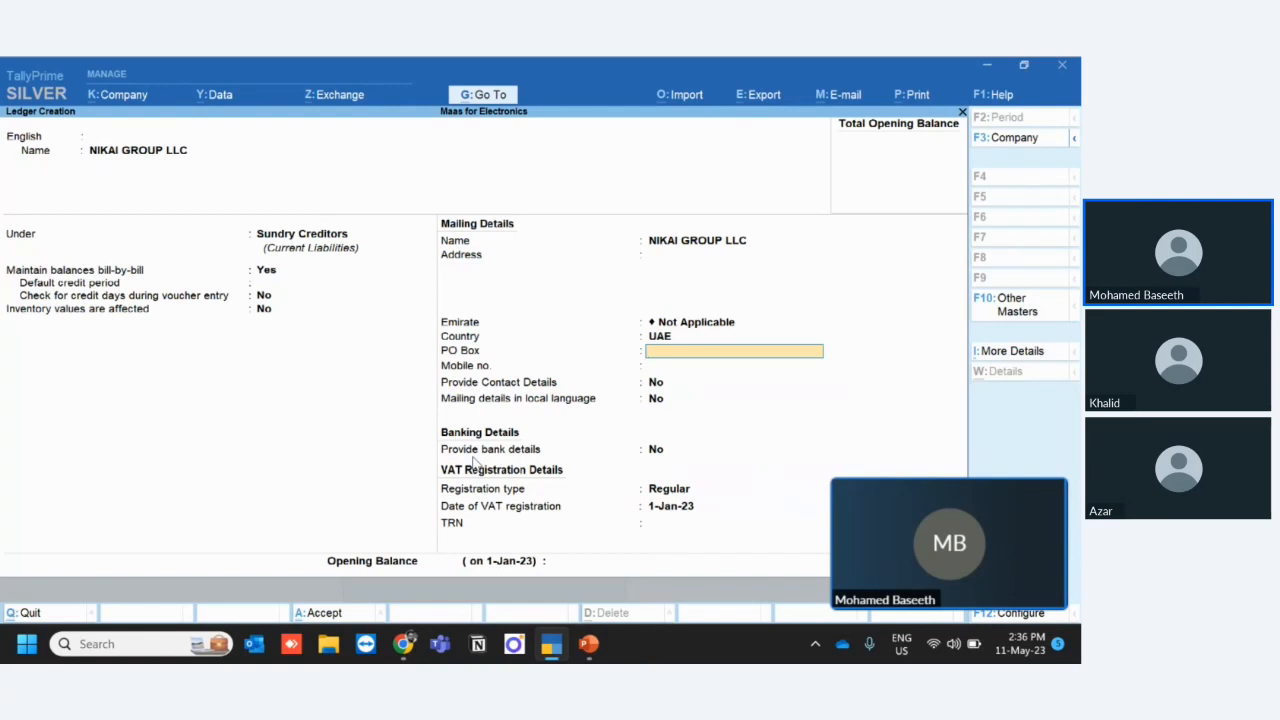
key("Return")
key("Return")
key("Return")
key("Return")
key("Return")
key("Return")
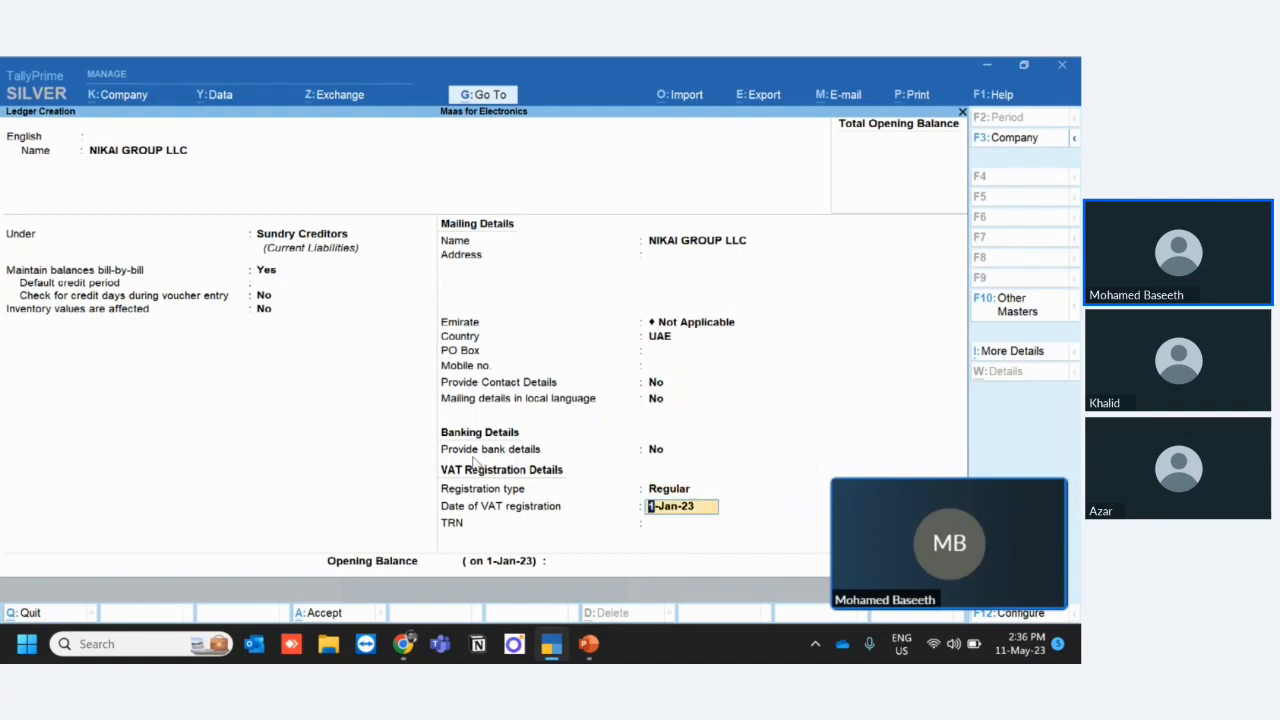
key("Return")
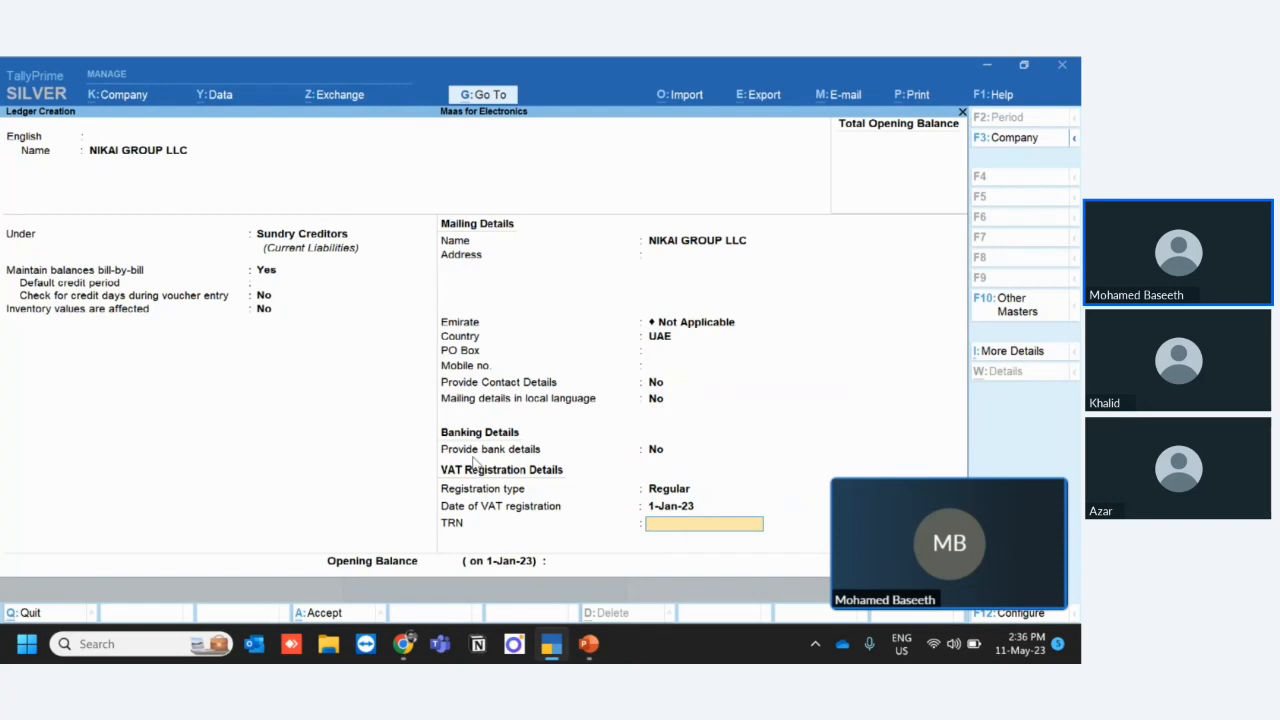
- Go back to the supplier's country, set it to Hong Kong, and continue to the bank details option
key("BackSpace")
key("BackSpace")
key("BackSpace")
key("BackSpace")
key("BackSpace")
key("BackSpace")
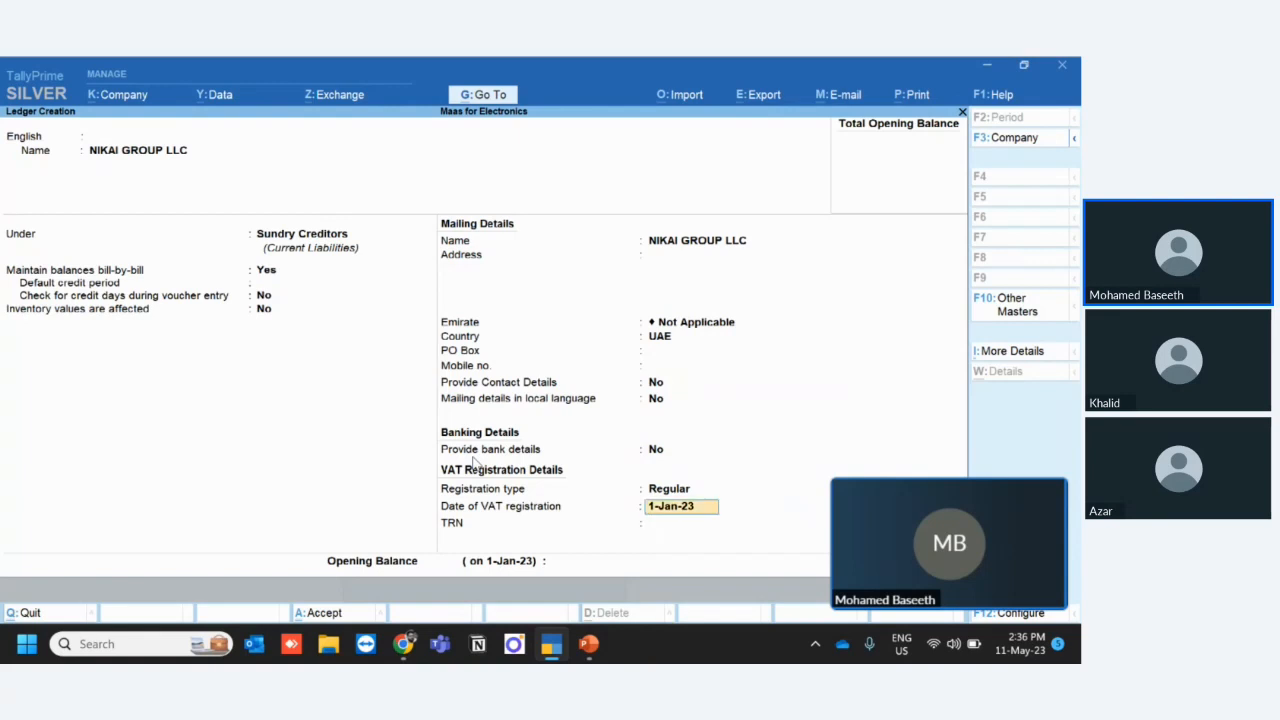
key("BackSpace")
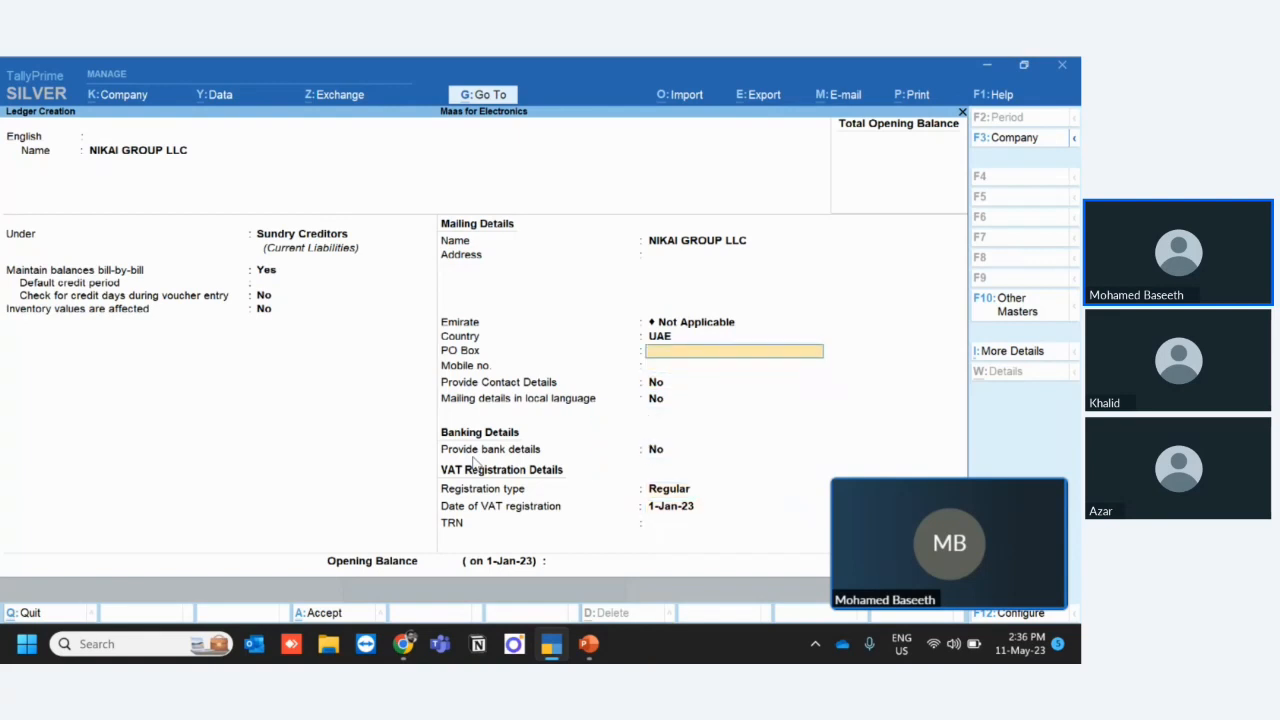
key("BackSpace")
type("H")
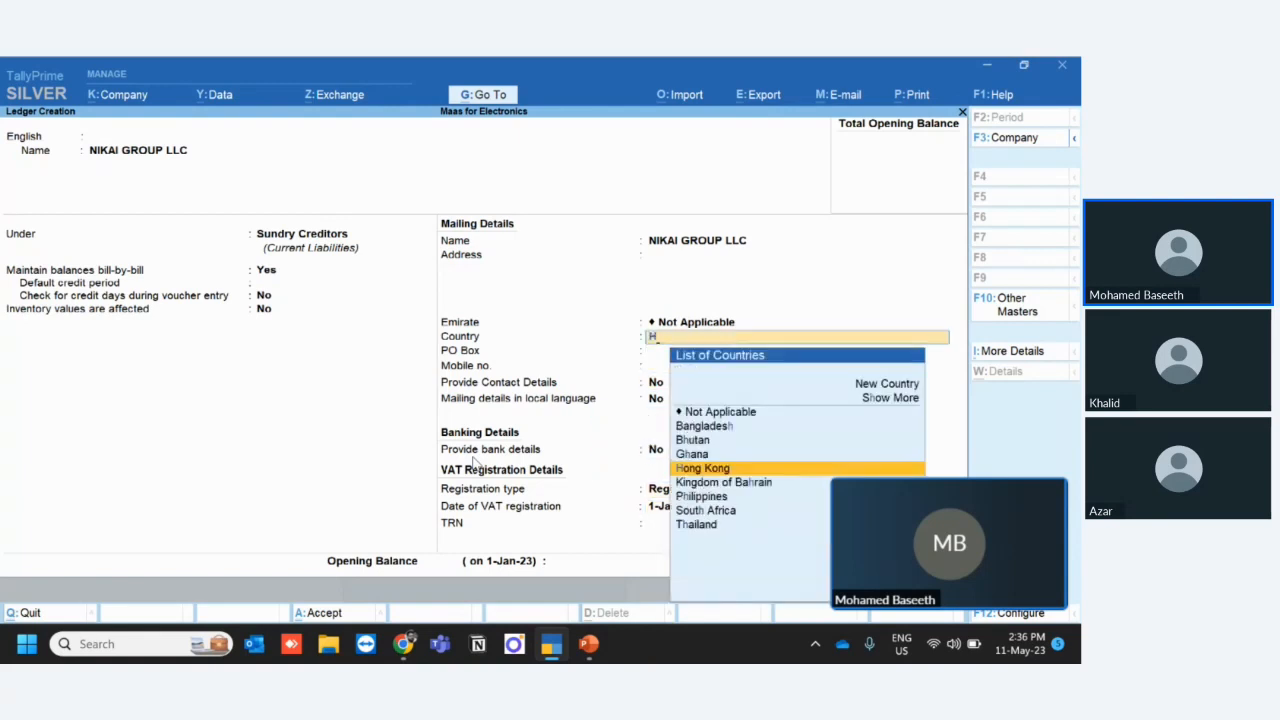
key("Return")
key("Return")
key("Return")
key("Return")
key("Return")
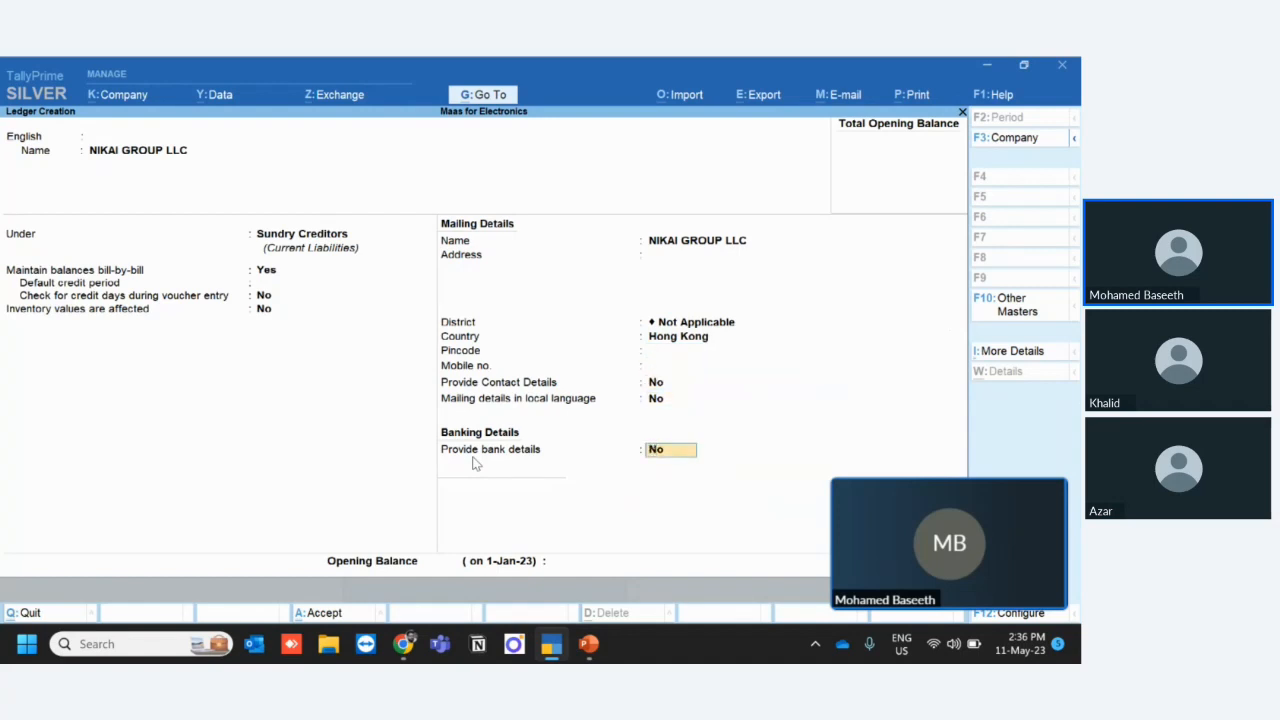
- Return to the mailing details and change the supplier's country back to UAE
key("BackSpace")
key("BackSpace")
key("BackSpace")
key("BackSpace")
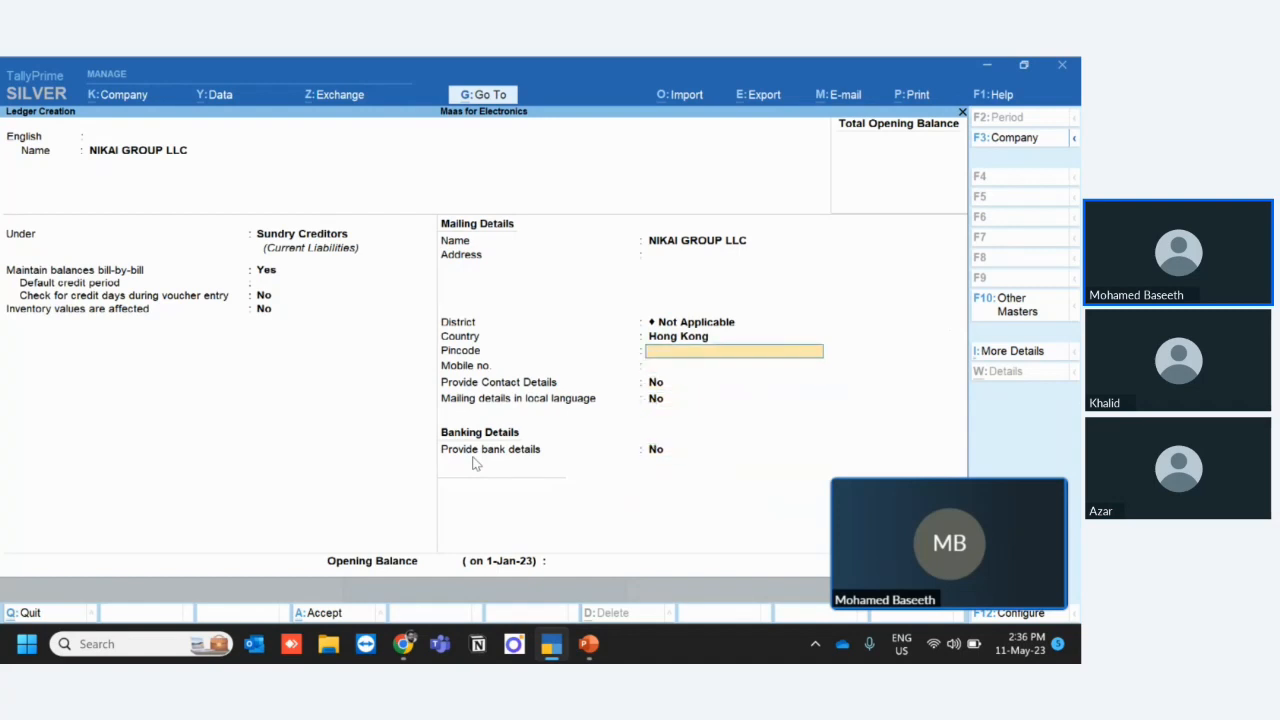
key("BackSpace")
type("Ua")
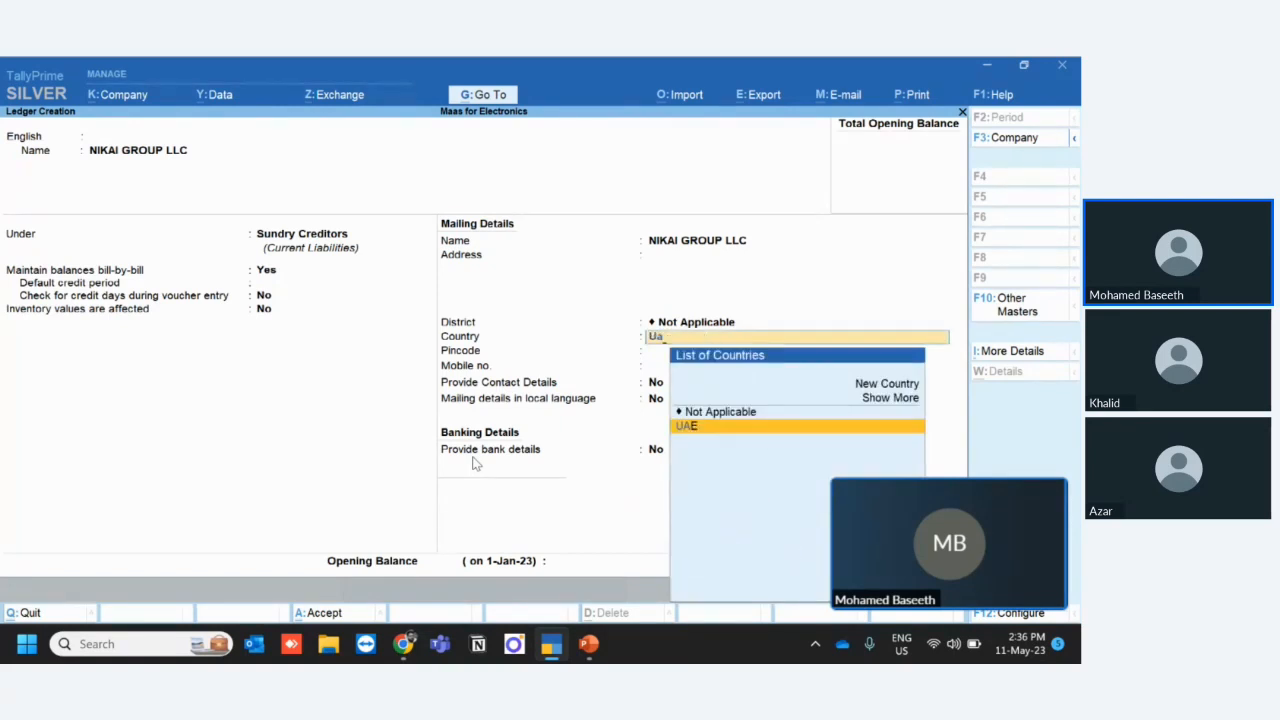
key("Return")
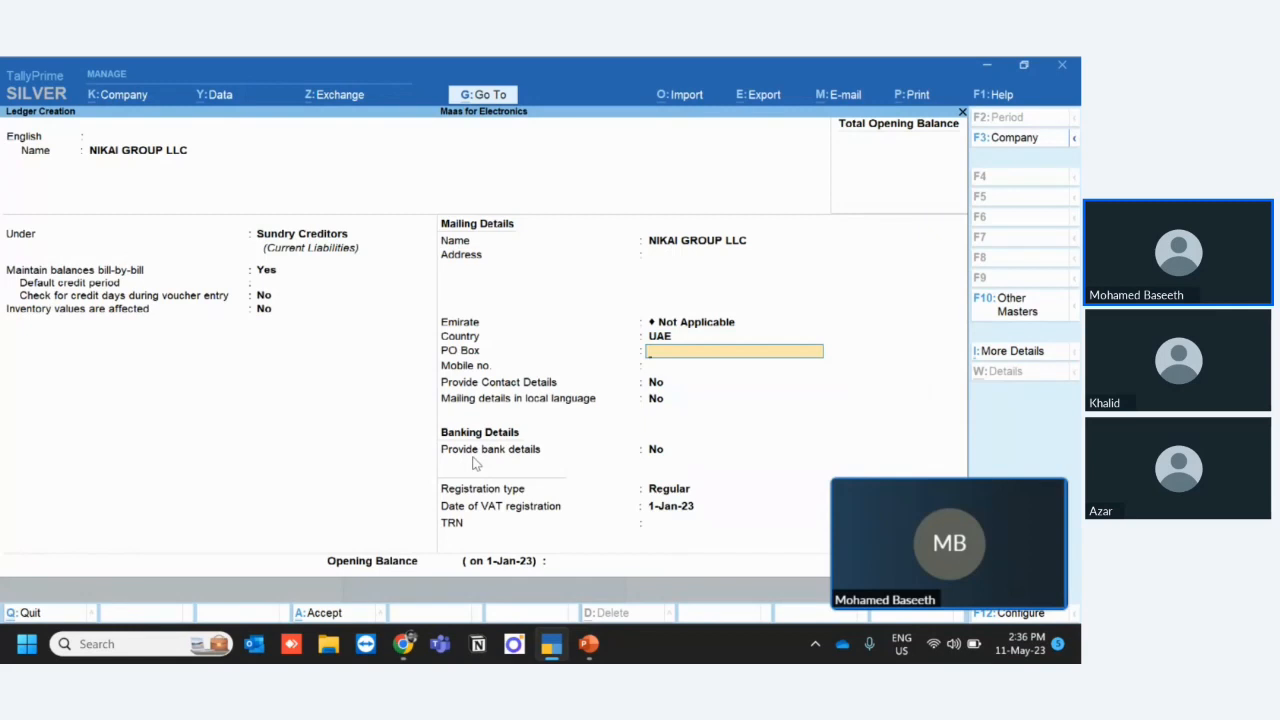
- Set the supplier's country to Hong Kong again and save the NIKAI GROUP LLC ledger
key("BackSpace")
type("H")
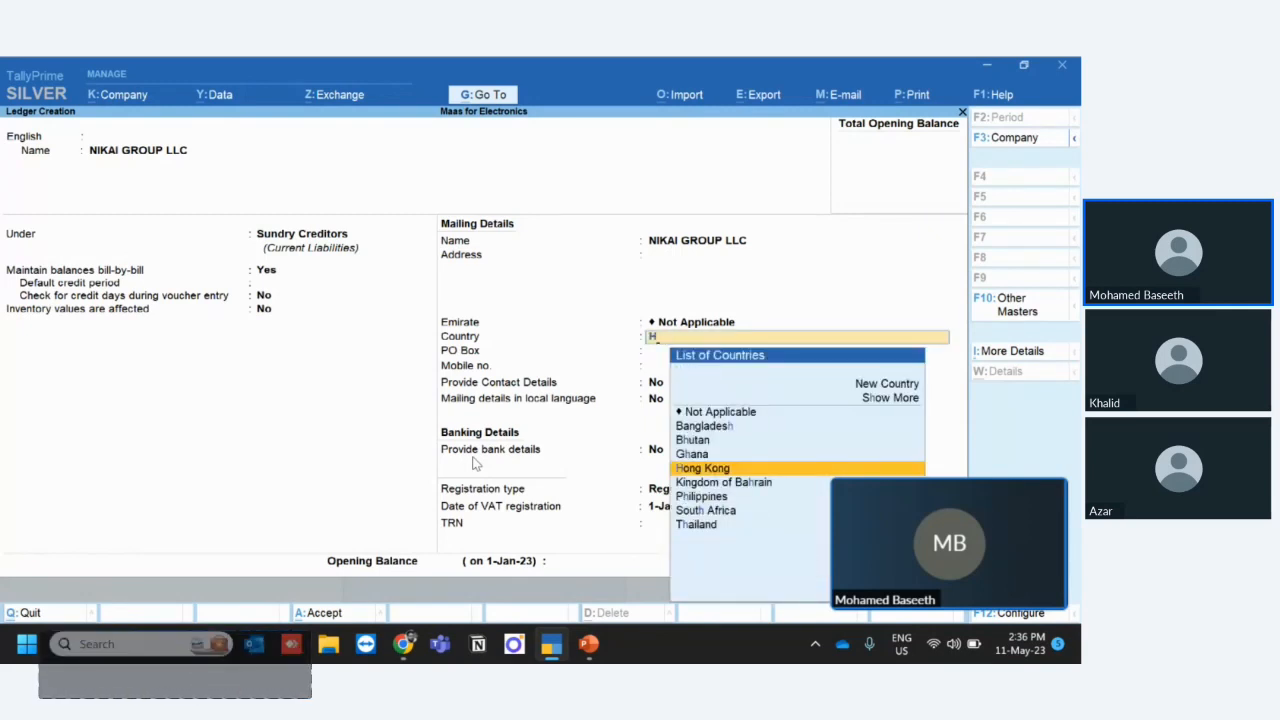
key("Return")
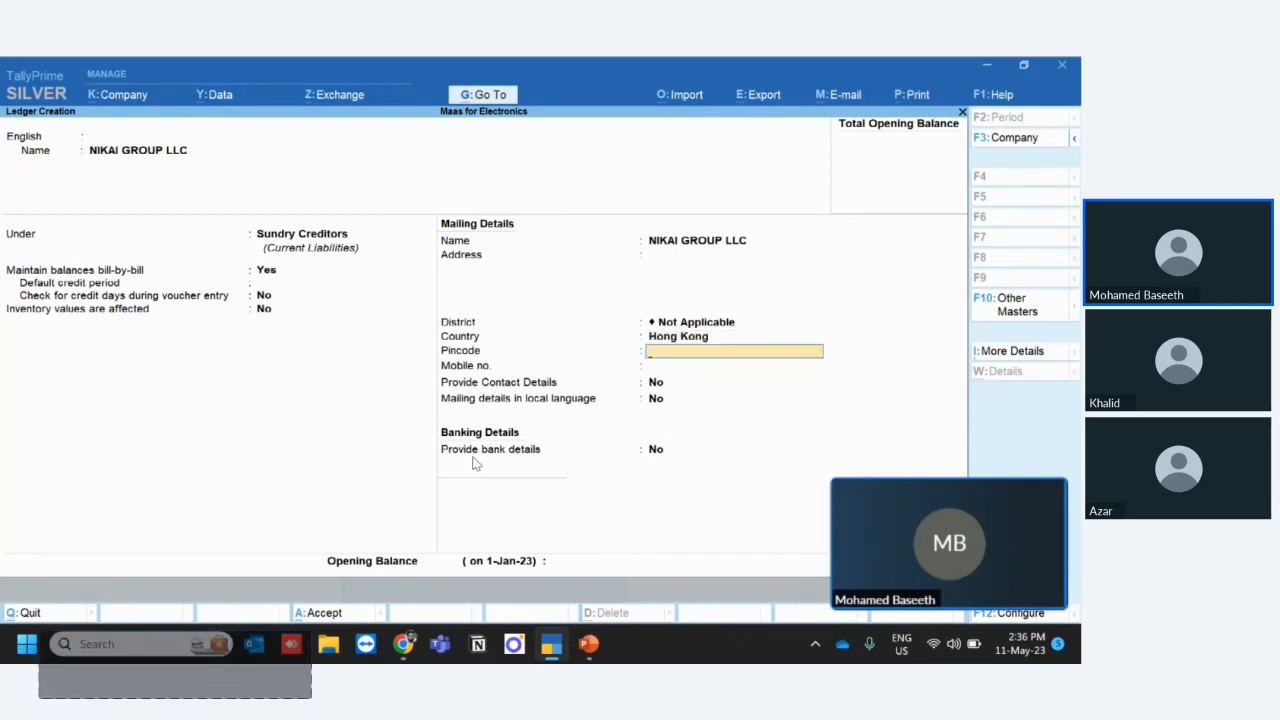
key("ctrl")
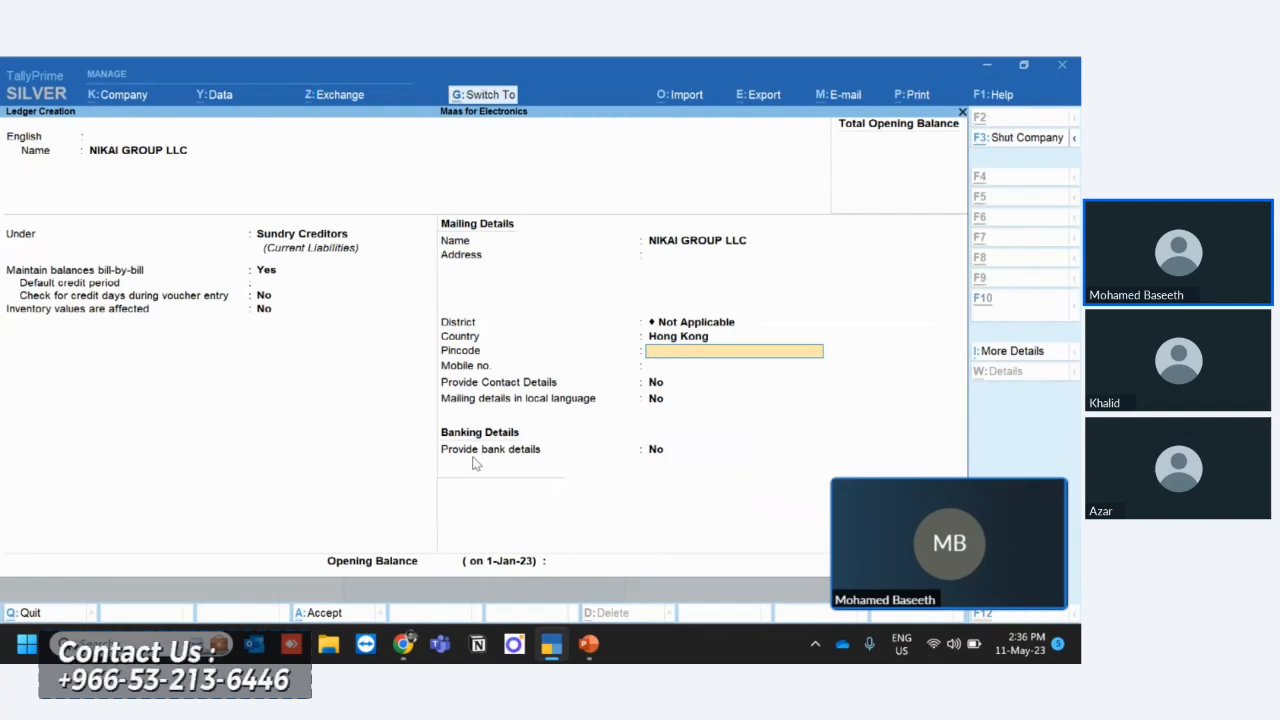
key("ctrl+a")
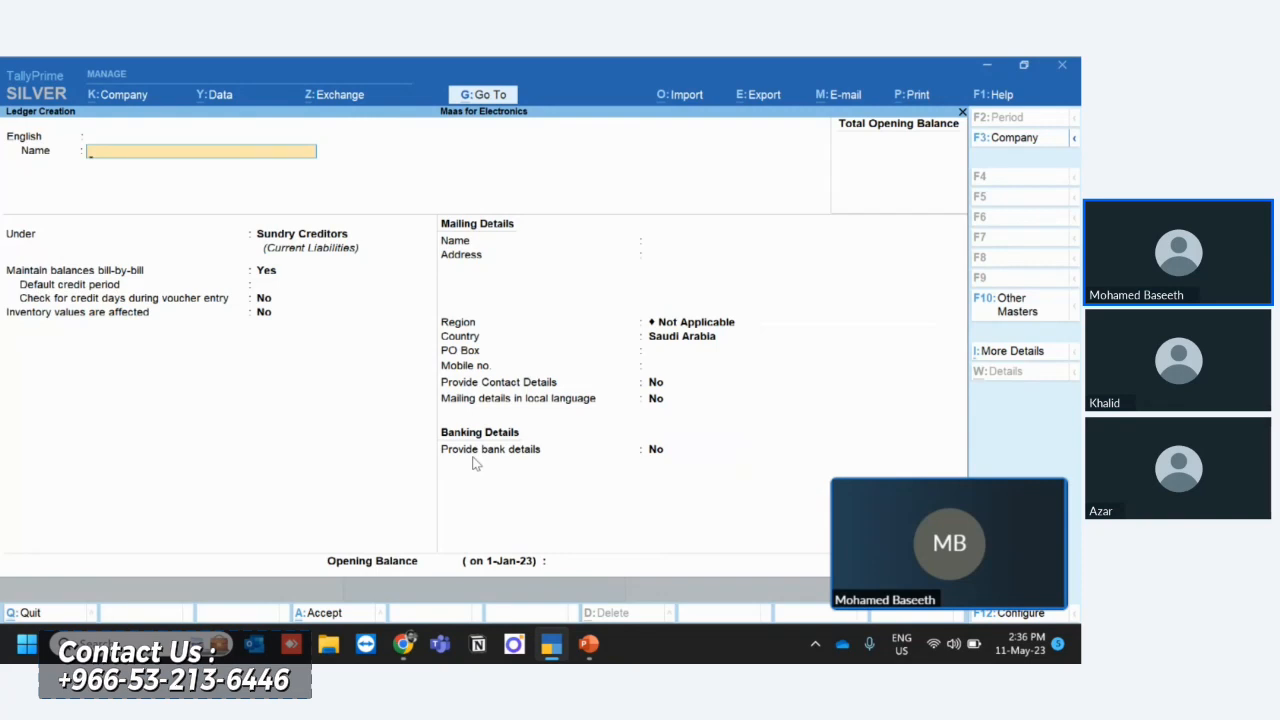
- Name the next new ledger Import Purchases and place it under Purchase Accounts
type("Import Purchases")
key("Return")
key("Return")
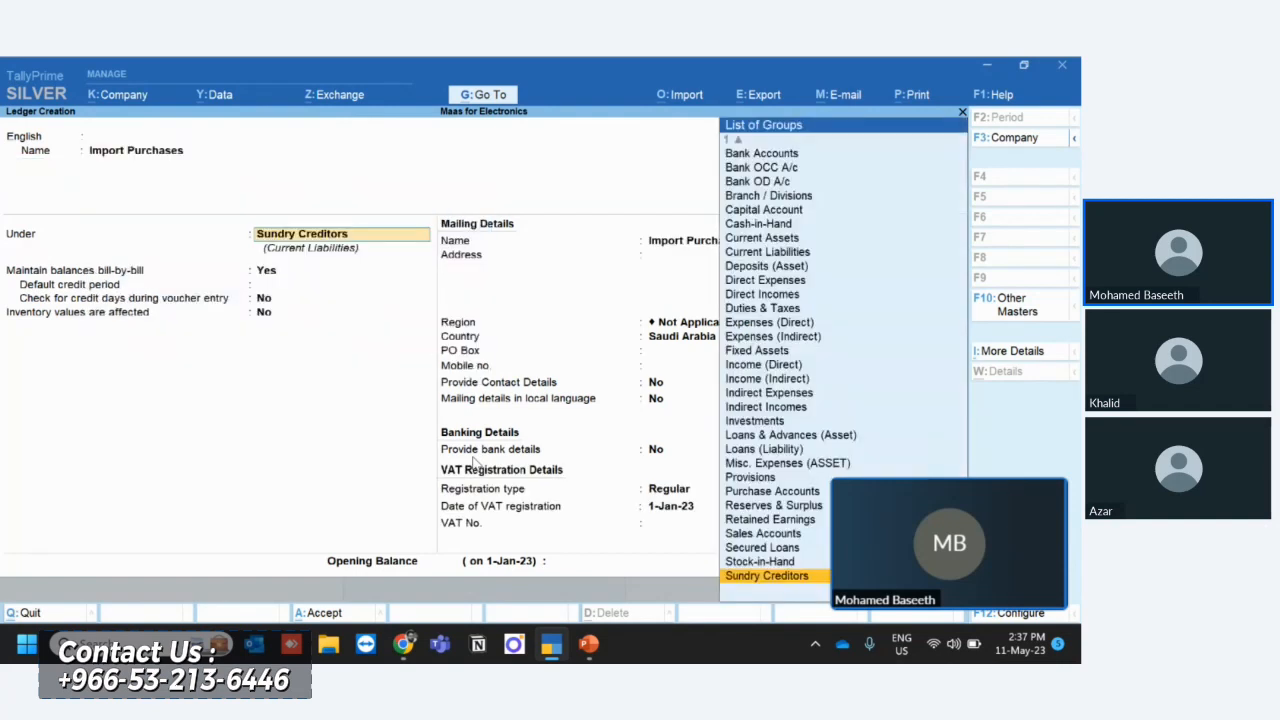
type("Pur")
- Keep the Import Purchases ledger Taxable at 15% for Goods, with inventory values affected and no bank details
key("Return")
key("Return")
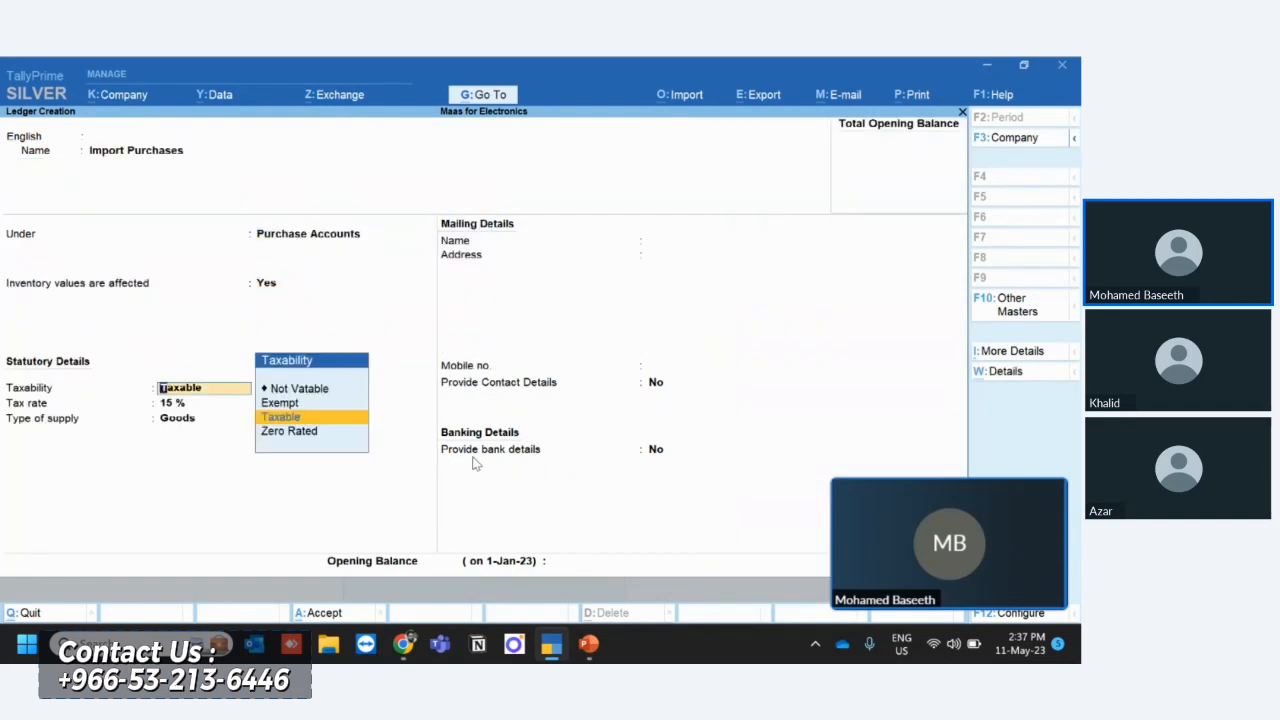
key("Return")
key("Return")
key("Return")
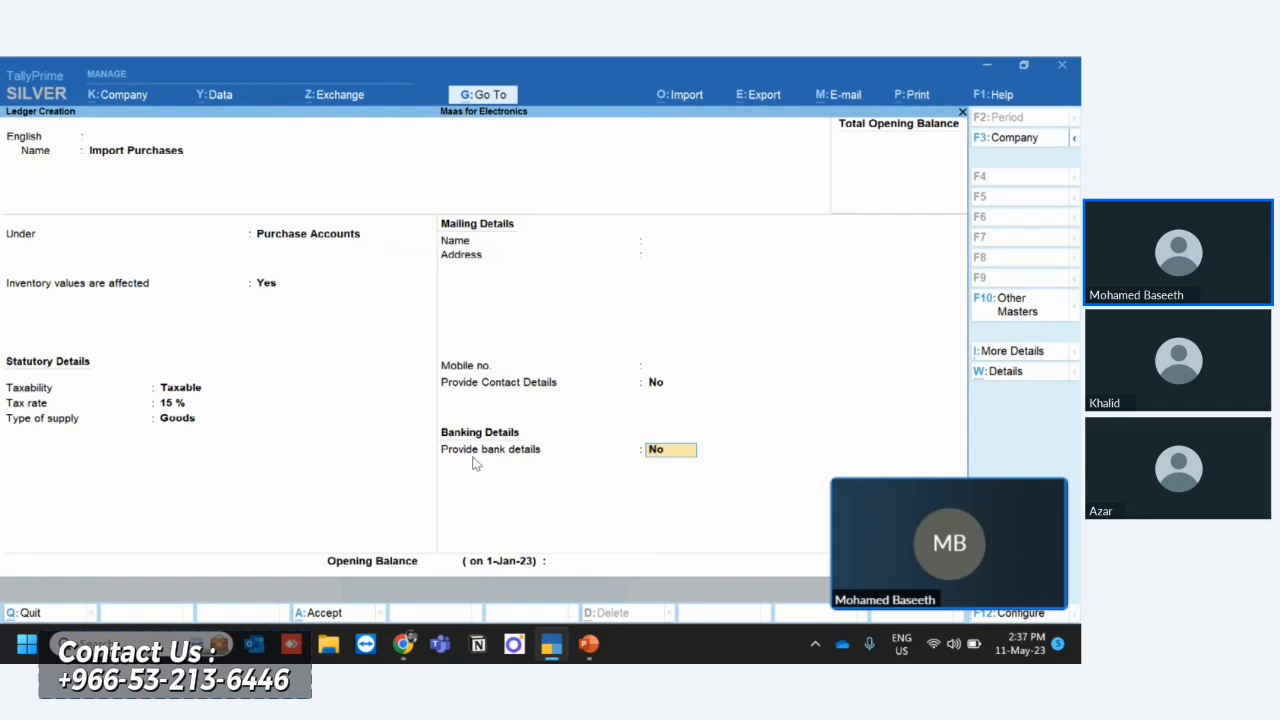
key("Return")
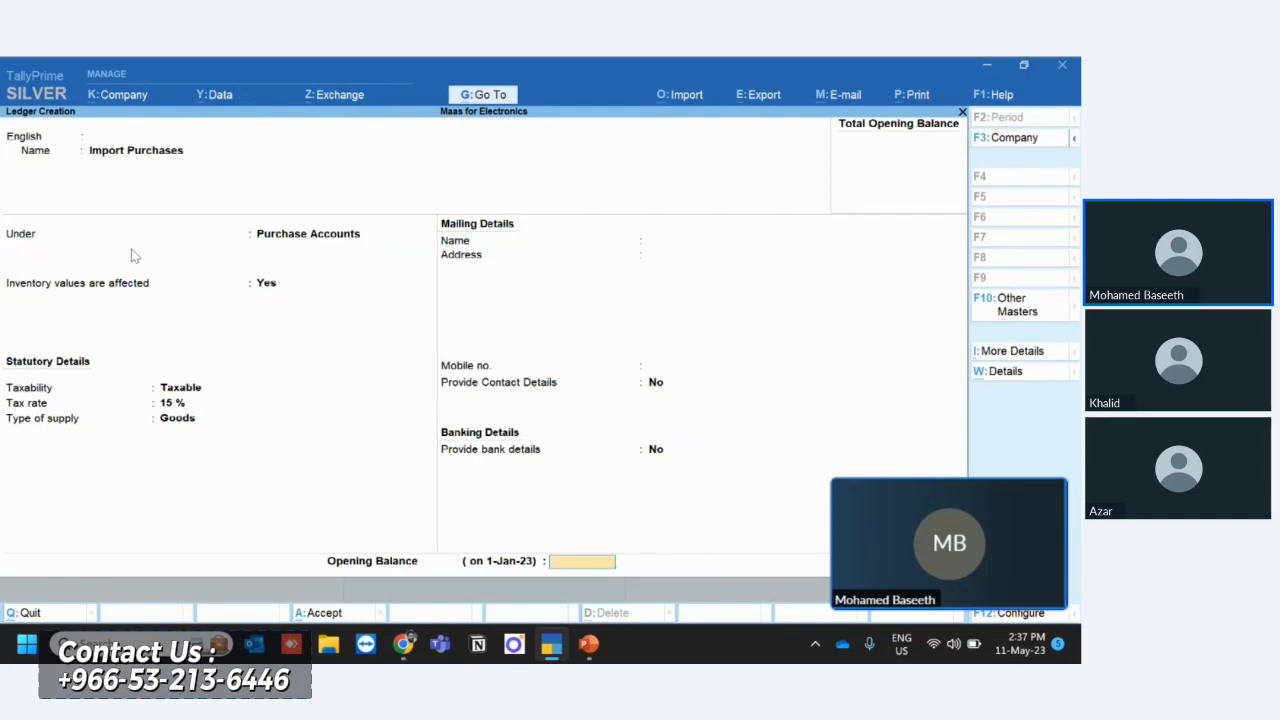
left_click(126, 156)
key("Return")
key("Return")
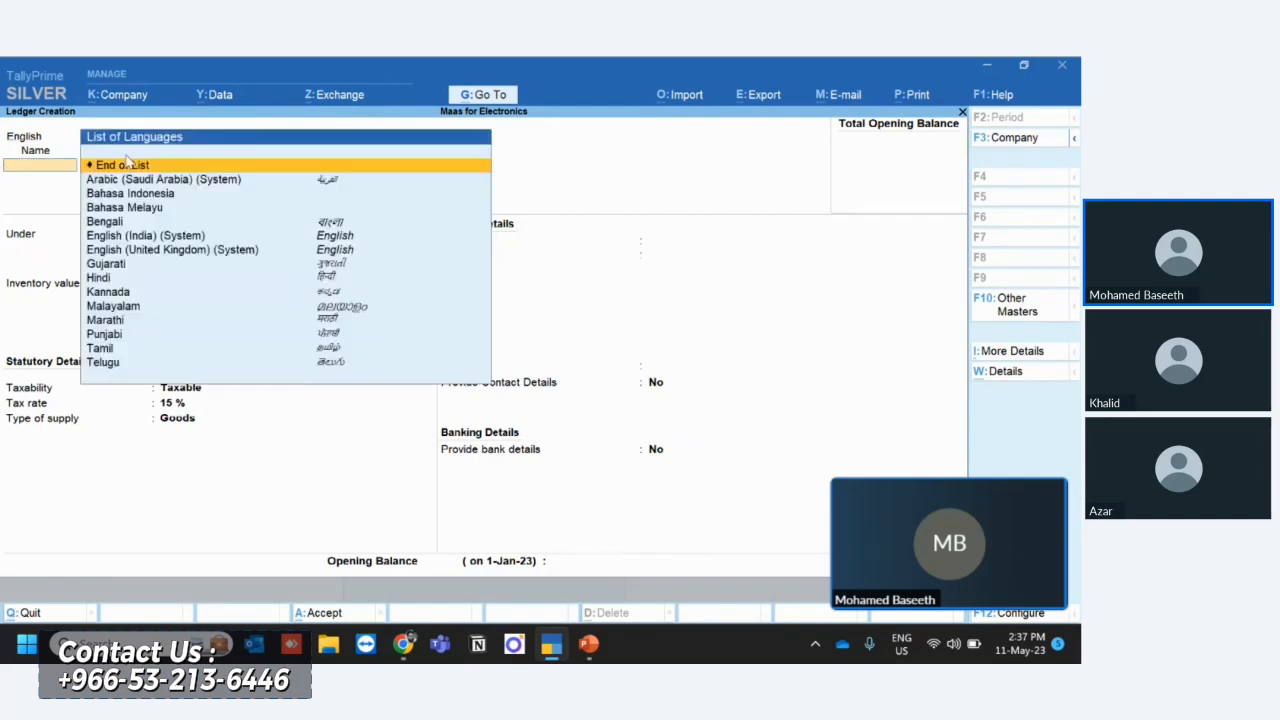
key("Return")
key("Return")
key("Return")
key("Return")
key("Return")
key("Return")
key("Return")
key("Return")
key("Return")
key("Return")
key("Return")
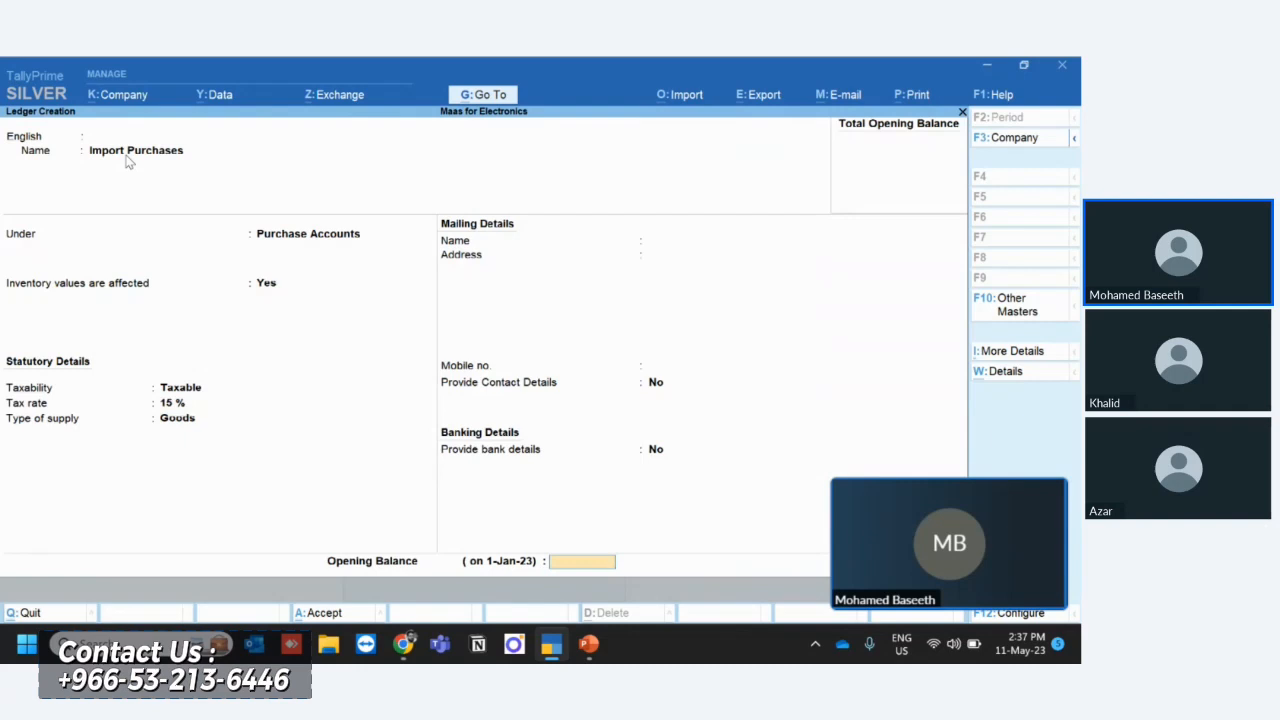
- Leave the opening balance blank and save the Import Purchases ledger
key("Return")
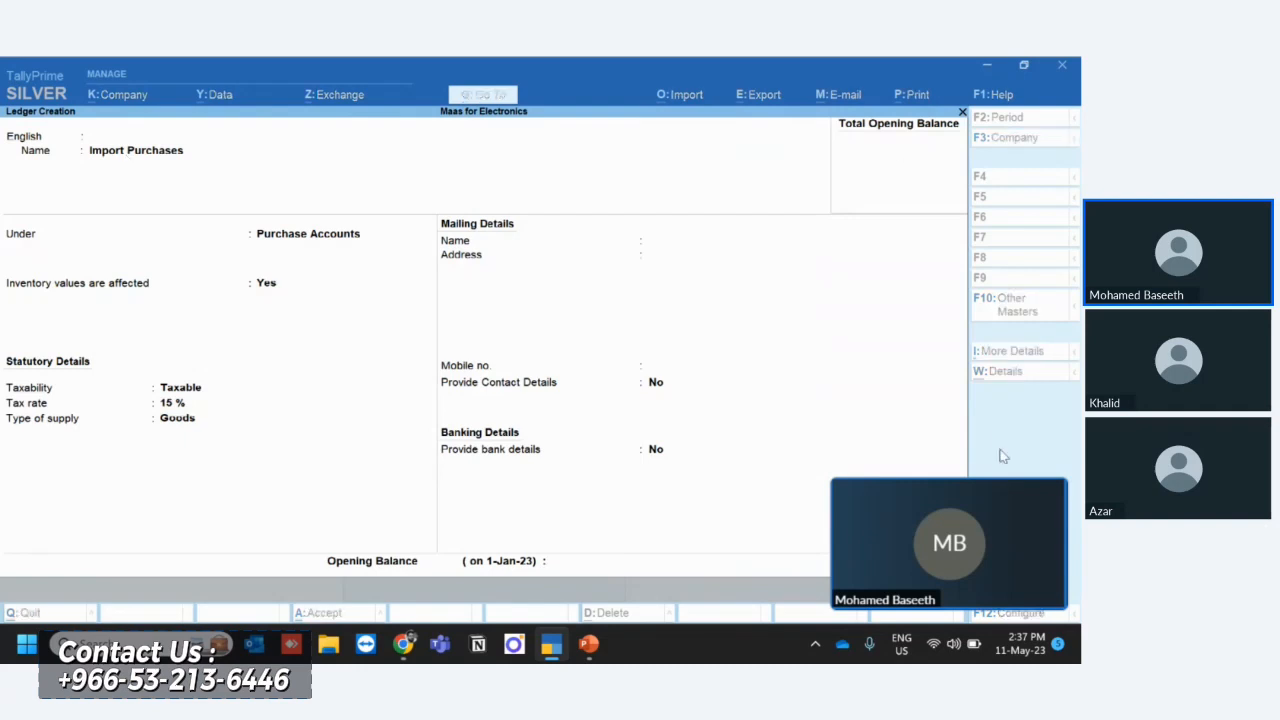
left_click(1055, 491)
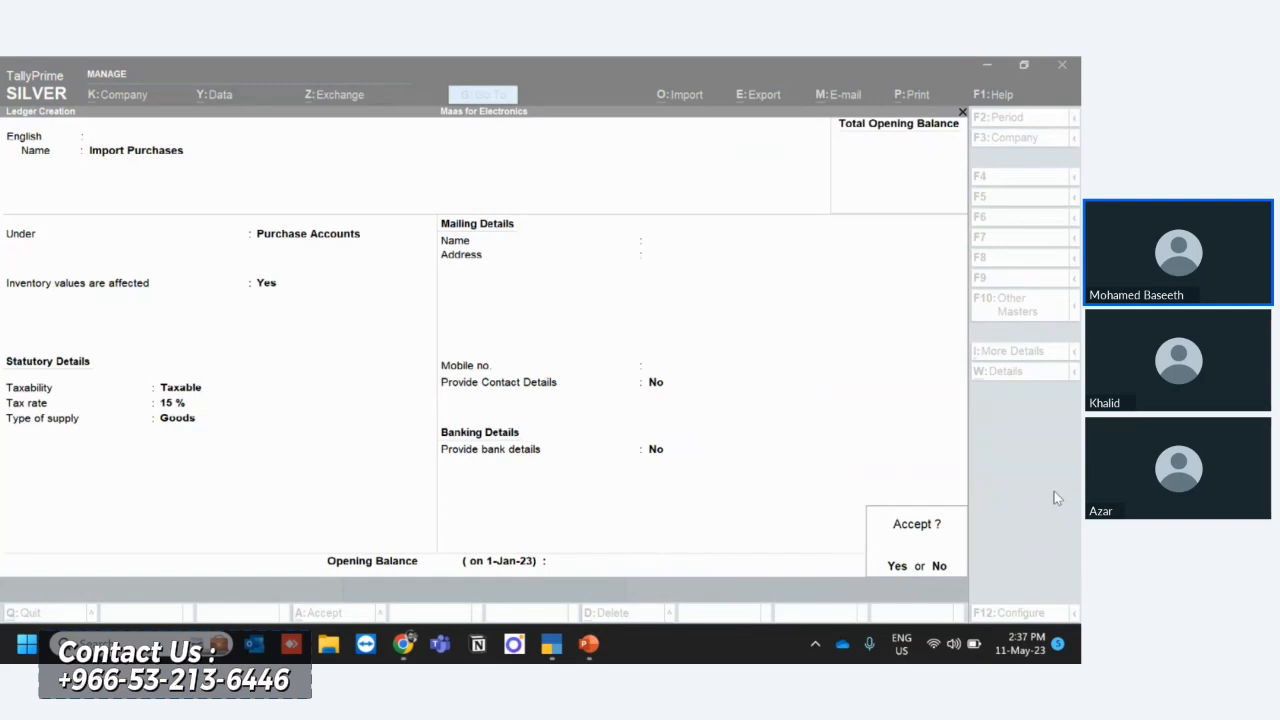
left_click(899, 569)
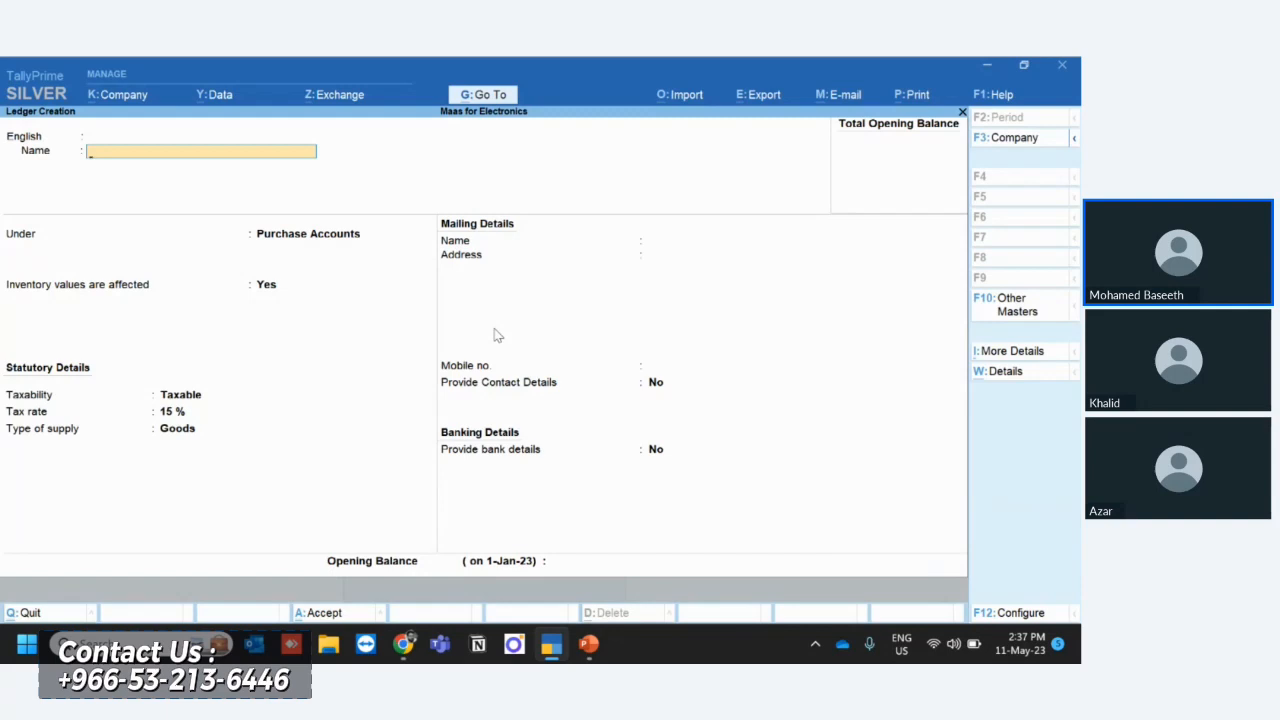
- Enter Saudi Customs Dept (Payable) as the name of another new ledger
type("Saudi Customs Dept (Payable")
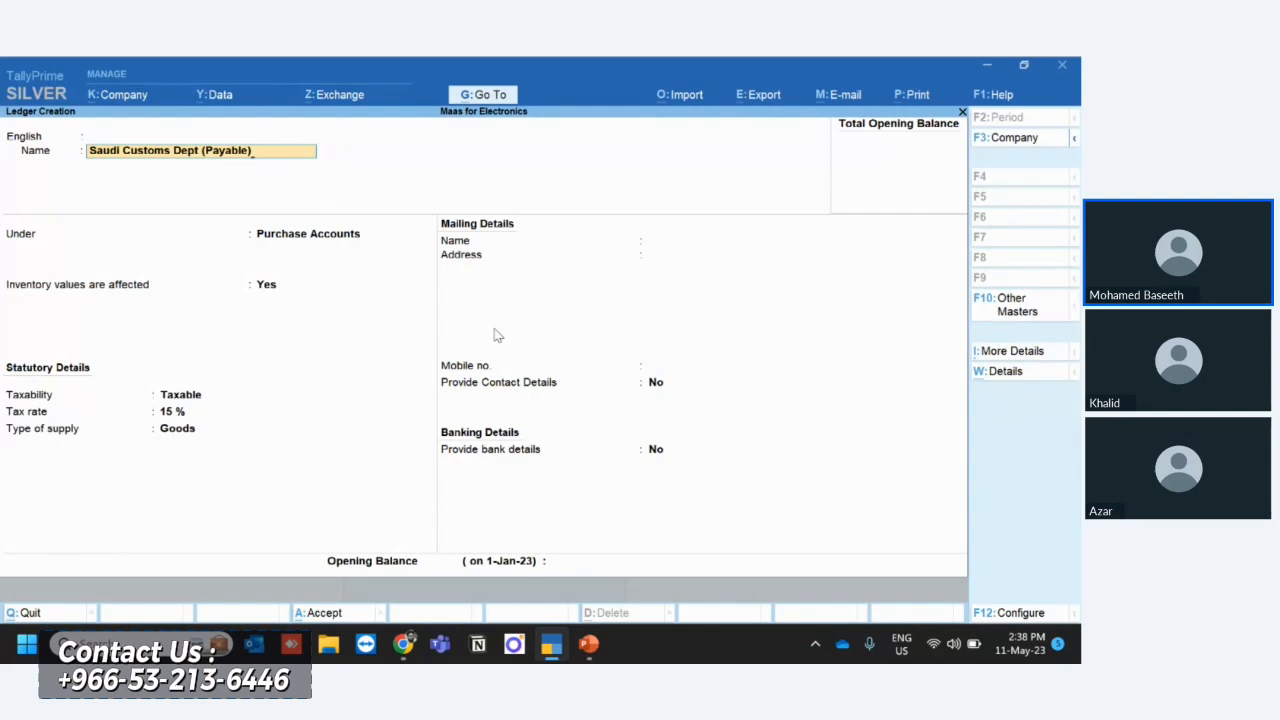
- Correct the customs ledger's name to Saudi Customs Dept (Prepaid) and proceed to its parent group
key("BackSpace")
key("BackSpace")
key("BackSpace")
key("BackSpace")
key("BackSpace")
key("BackSpace")
key("BackSpace")
type("repa")
key("Return")
key("Return")
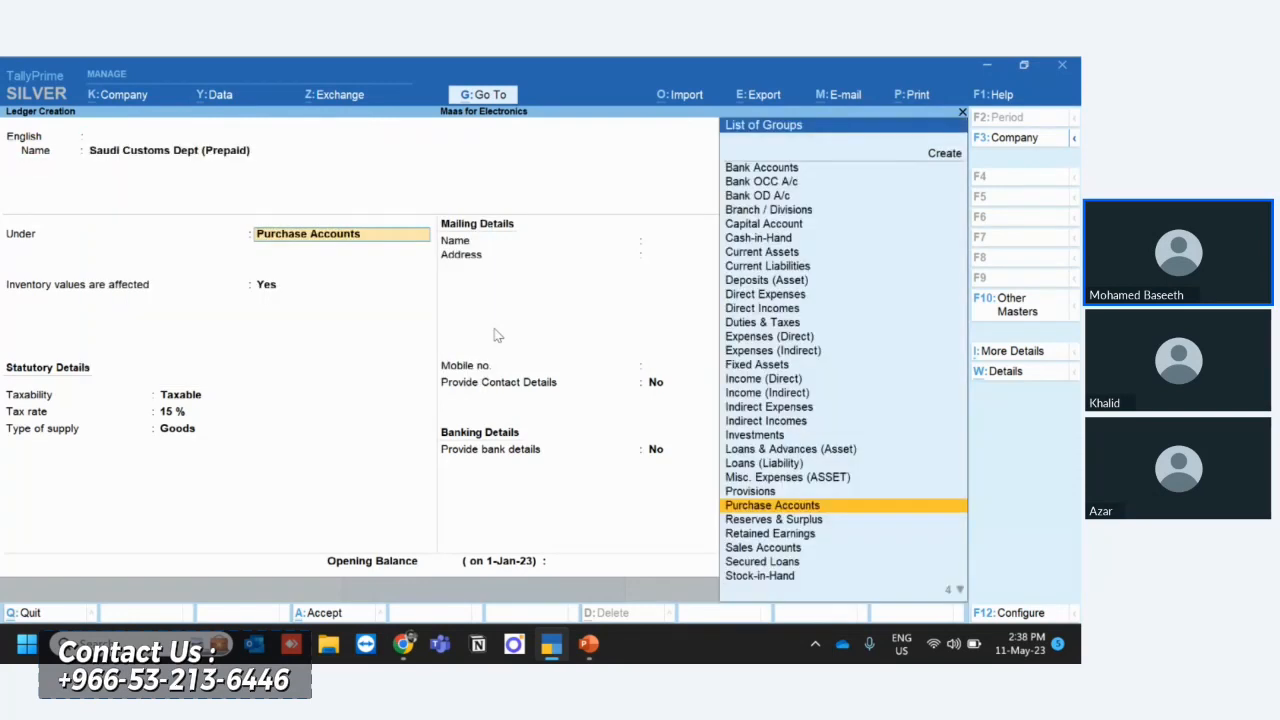
- Place the Saudi Customs Dept (Prepaid) ledger under Current Liabilities
type("Cu")
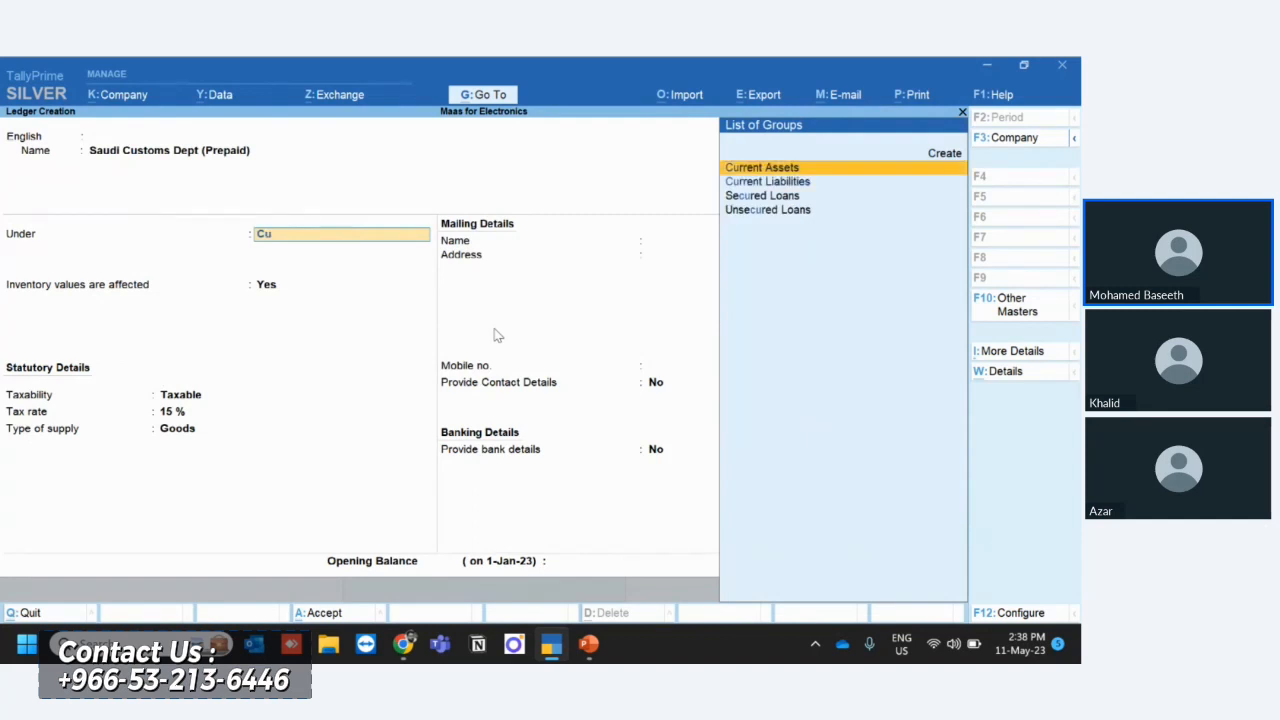
key("Down")
key("Return")
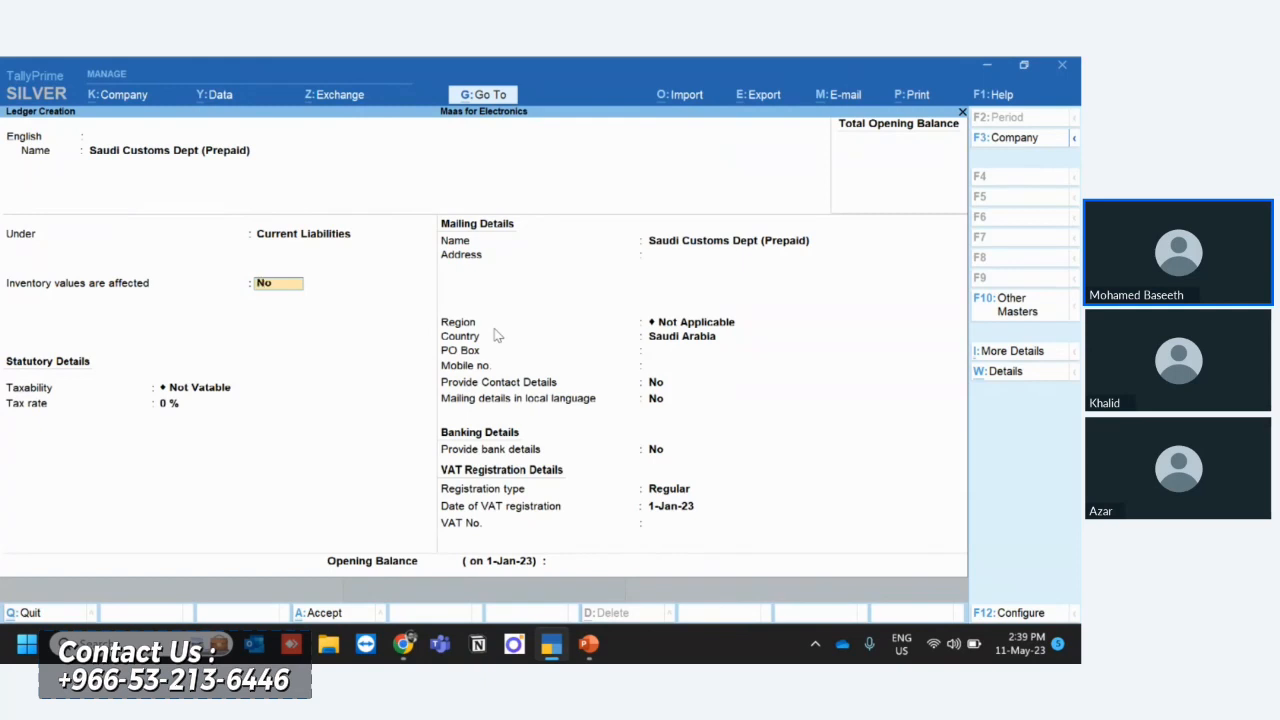
- Return to the customs ledger's parent group and start a new group named Non Trade Creditors, without an alias
key("BackSpace")
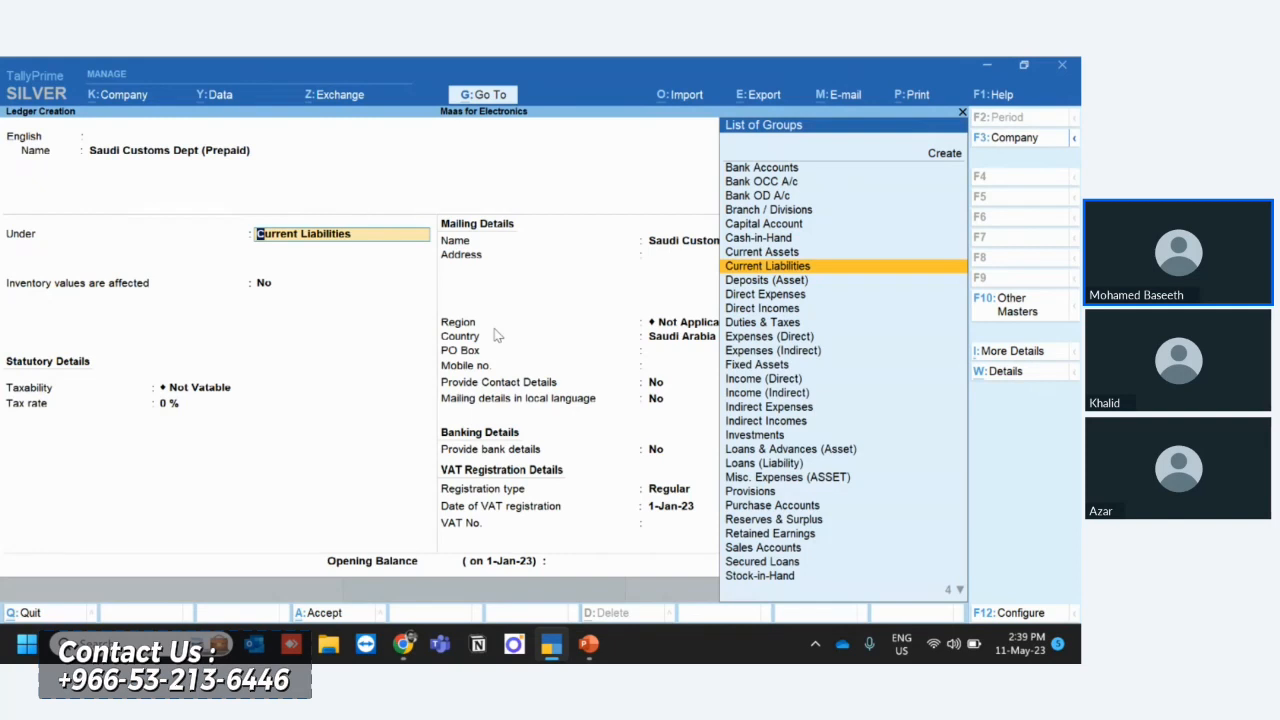
key("alt+c")
type("Non")
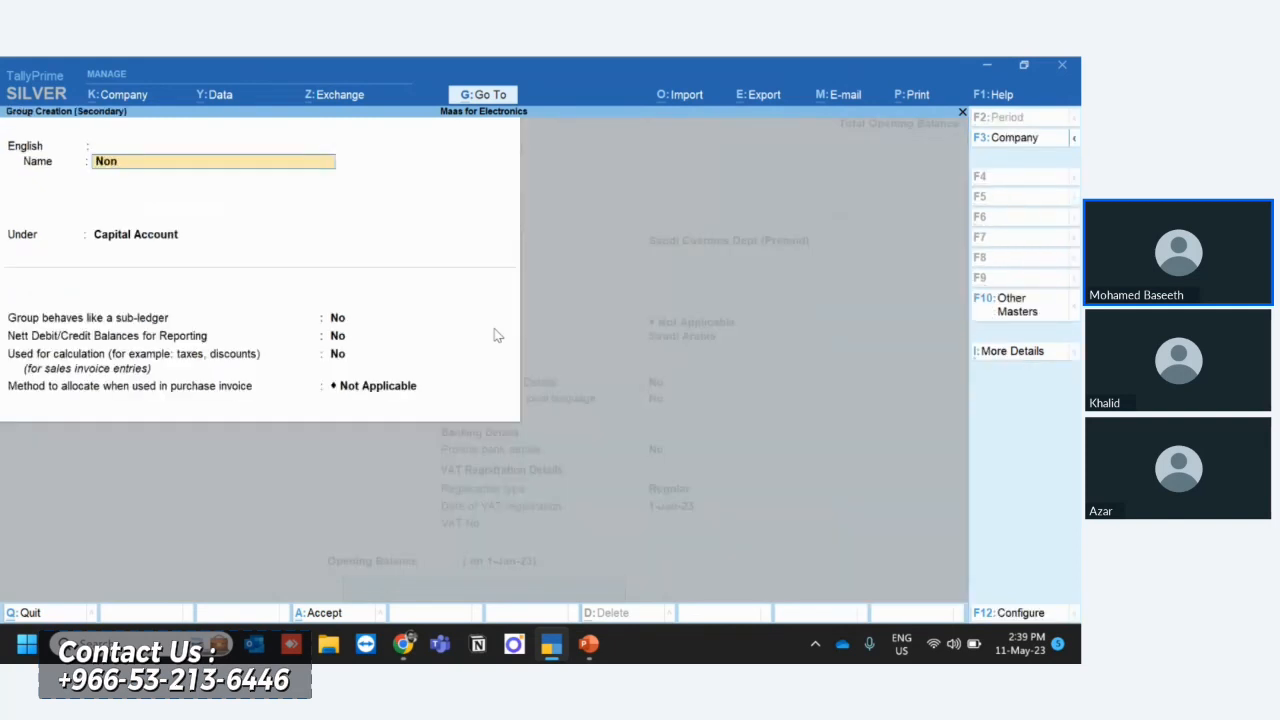
type(" Trade Creditors")
key("Return")
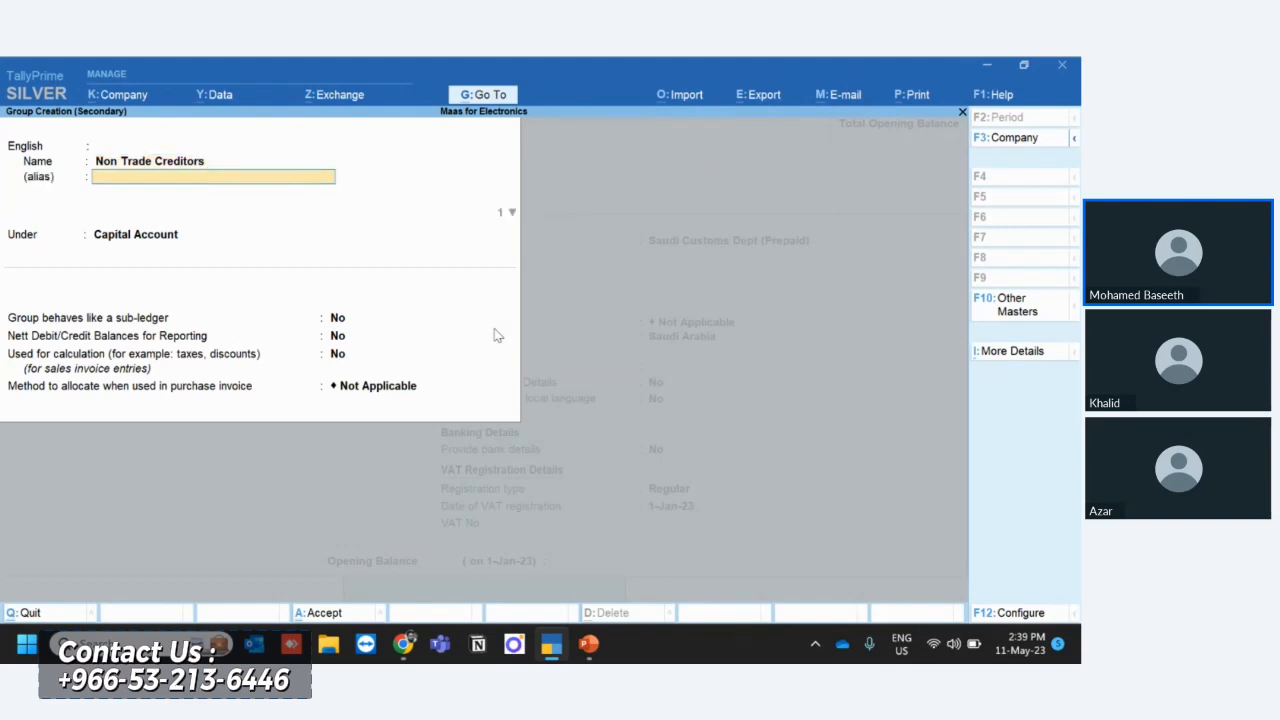
key("Return")
key("Return")
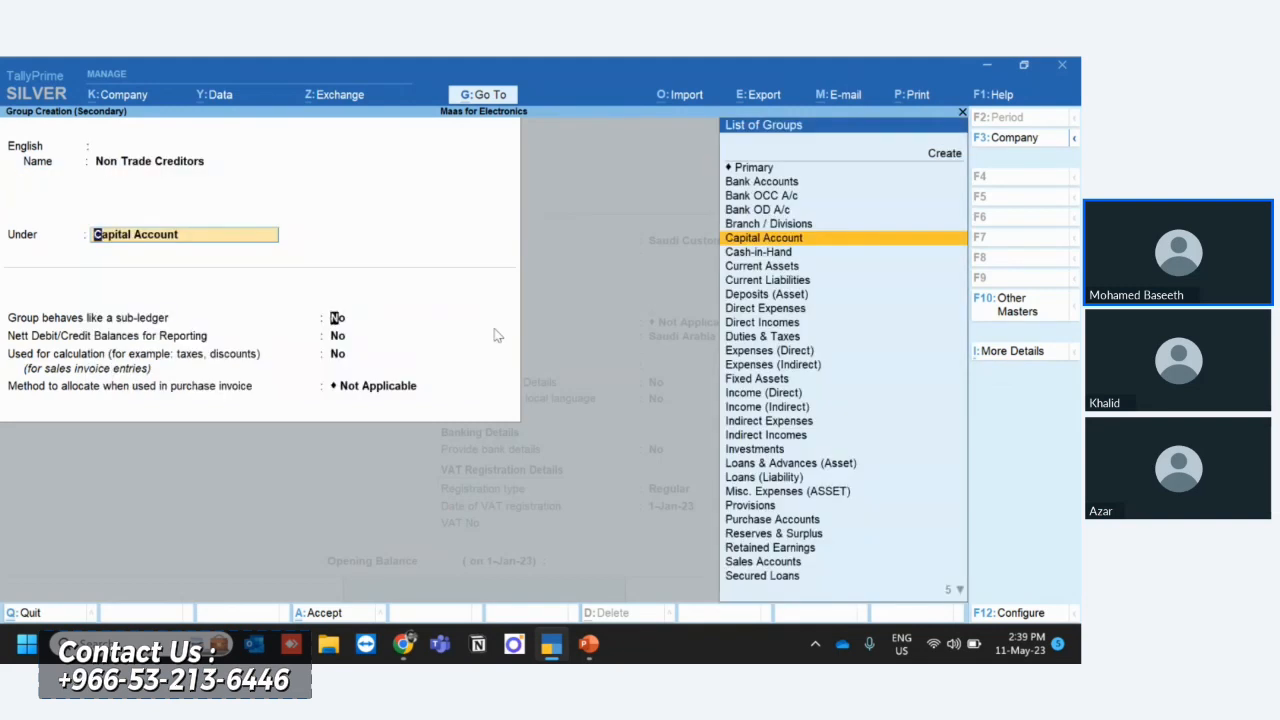
- Place the Non Trade Creditors group under Current Liabilities
key("Return")
key("BackSpace")
type("Cu")
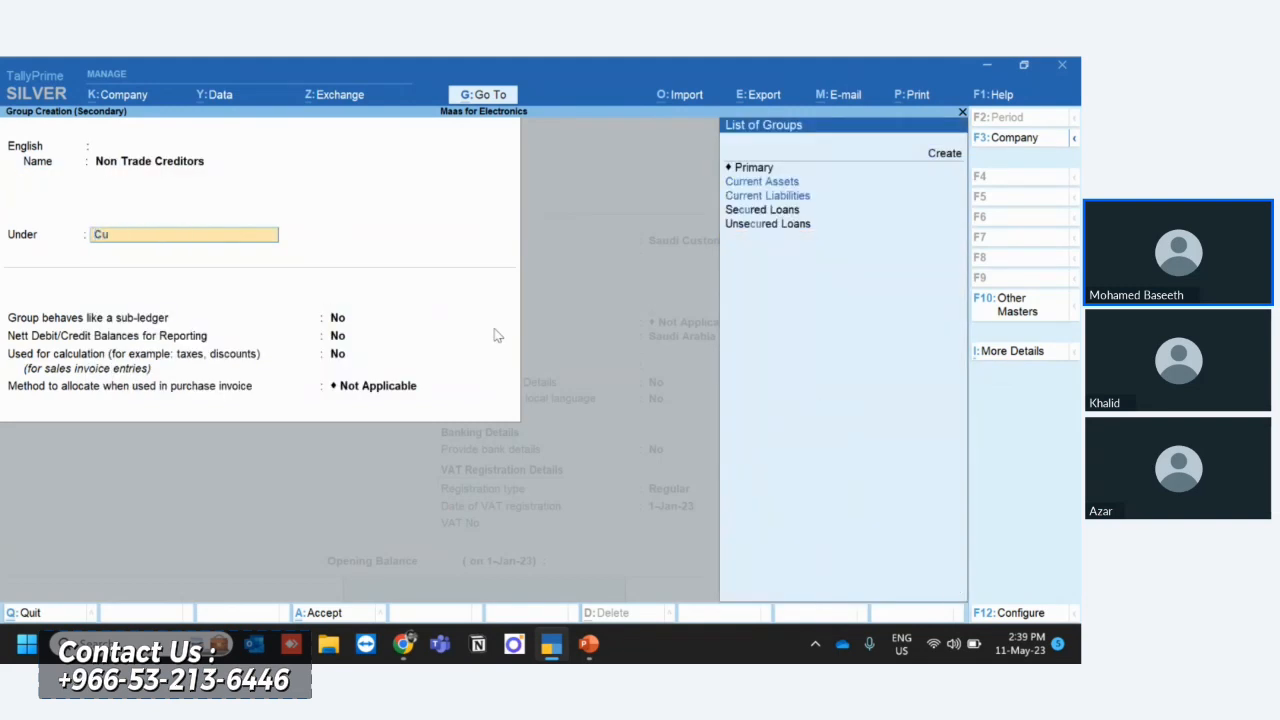
key("Down")
key("Down")
key("Return")
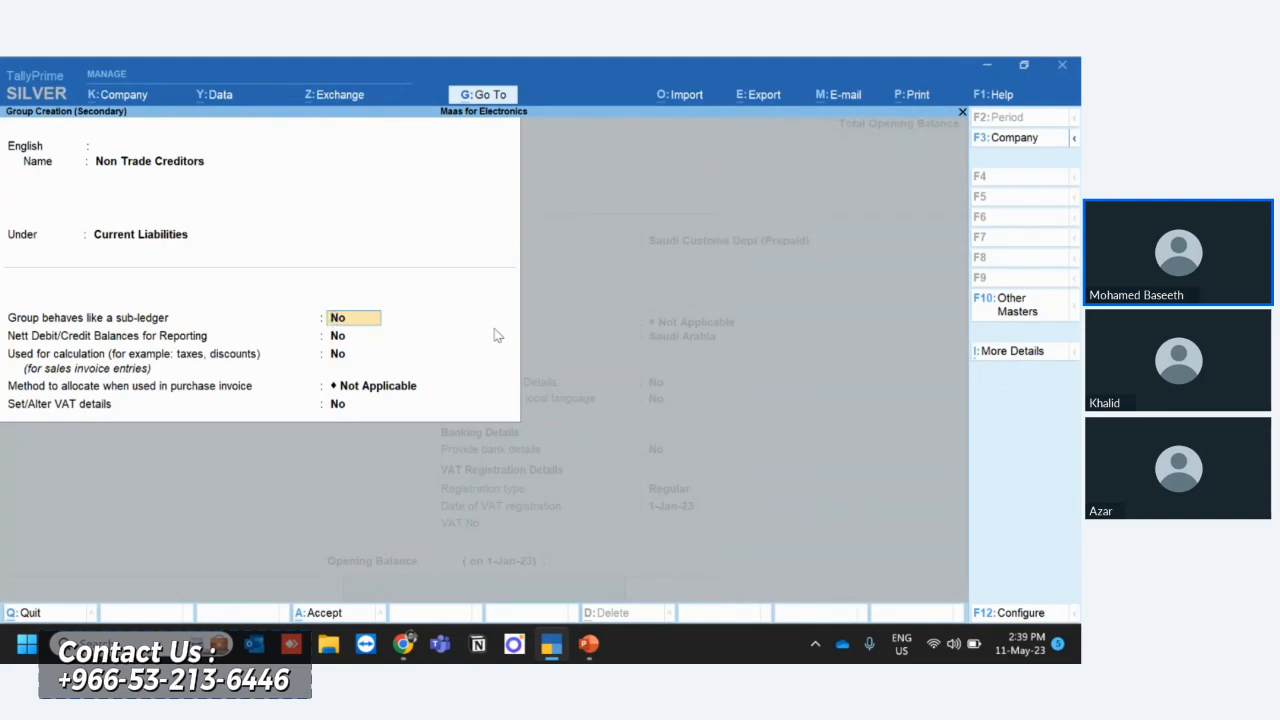
- Keep the remaining Non Trade Creditors group settings at their defaults and save it as the customs ledger's parent group
key("Return")
key("Return")
key("Return")
key("Return")
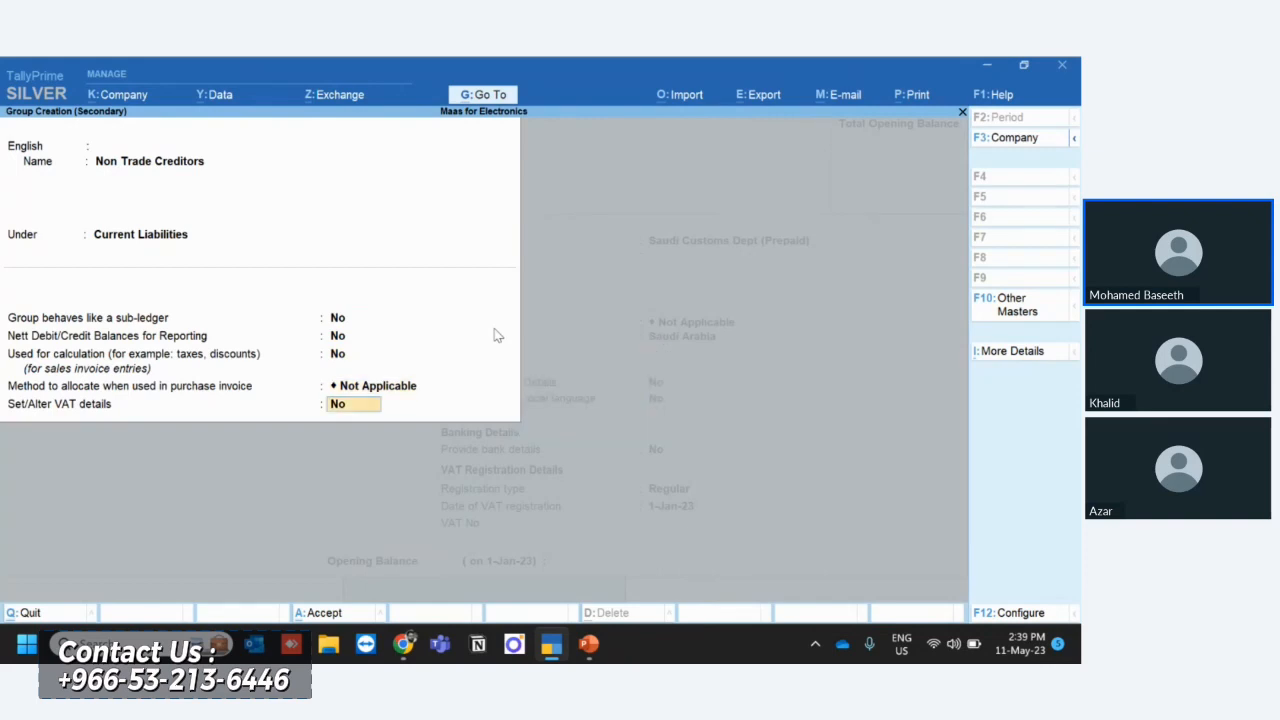
key("Return")
key("Return")
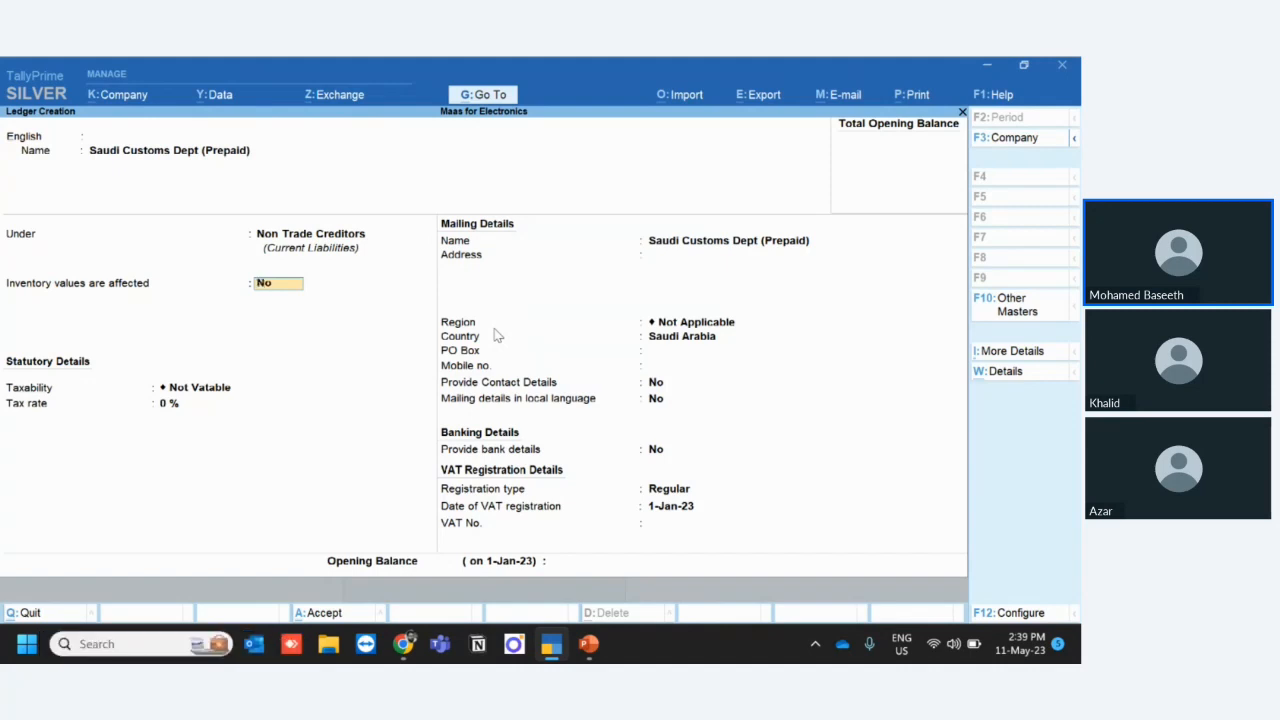
- Recheck the Saudi Customs Dept (Prepaid) ledger's name and its Non Trade Creditors parent group
key("BackSpace")
key("BackSpace")
key("Return")
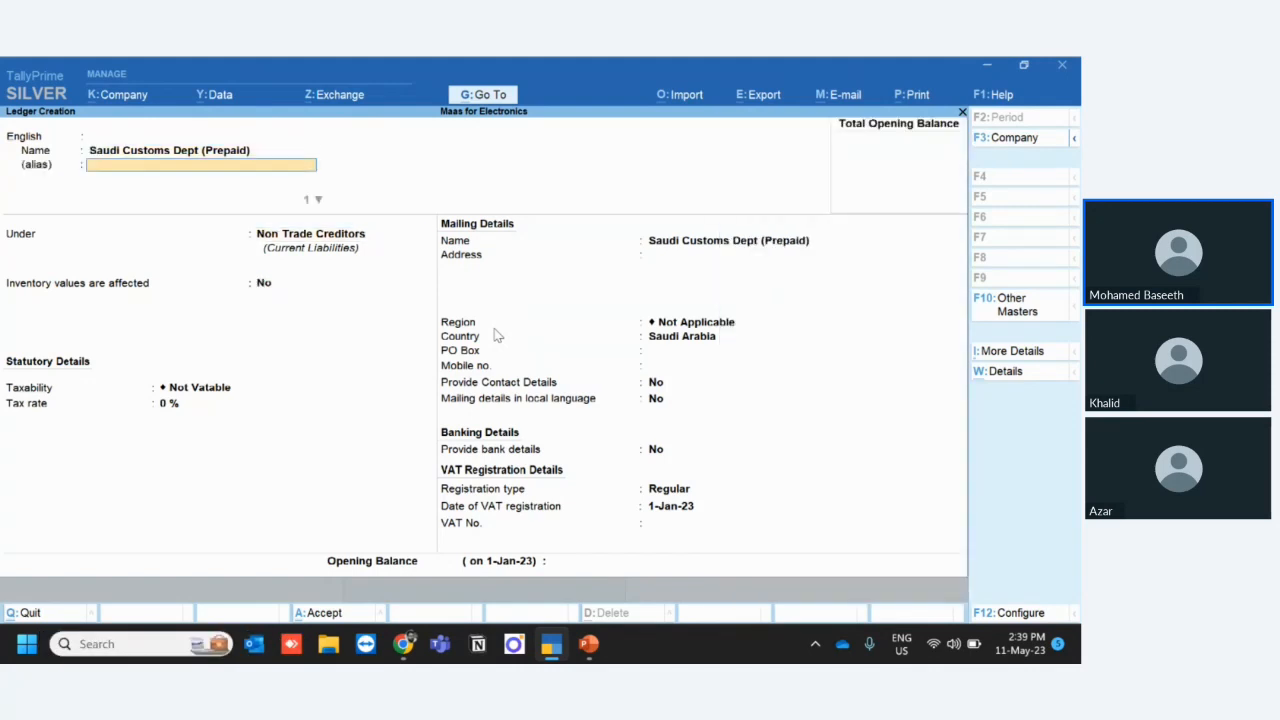
key("Return")
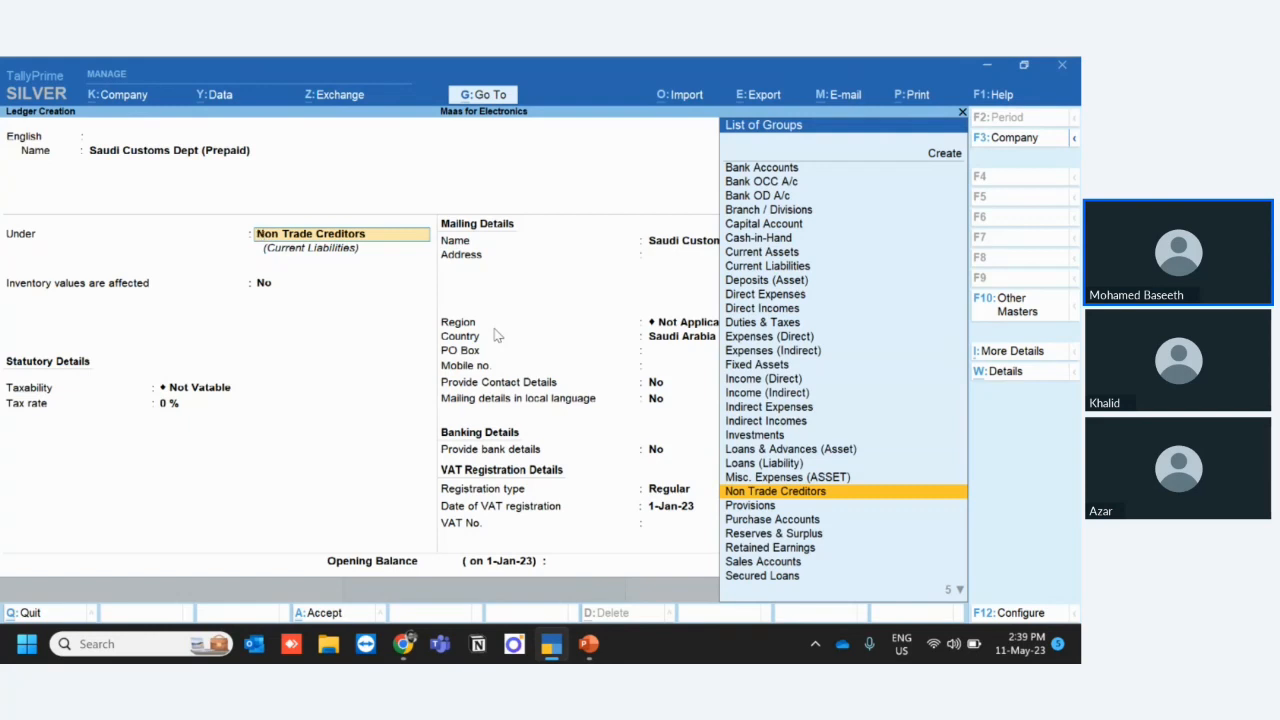
key("Return")
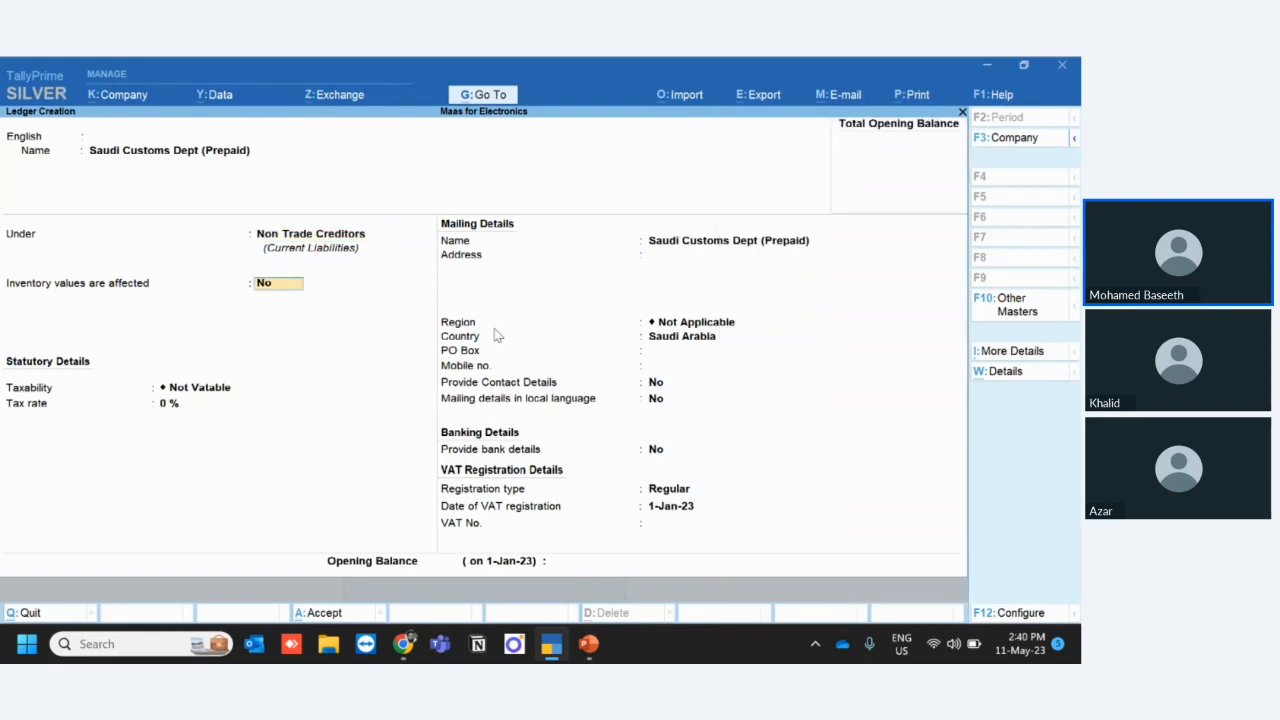
- Keep the customs ledger's remaining defaults, leave its VAT number and opening balance blank, and save the ledger
key("Return")
key("Return")
key("Return")
key("Return")
key("Return")
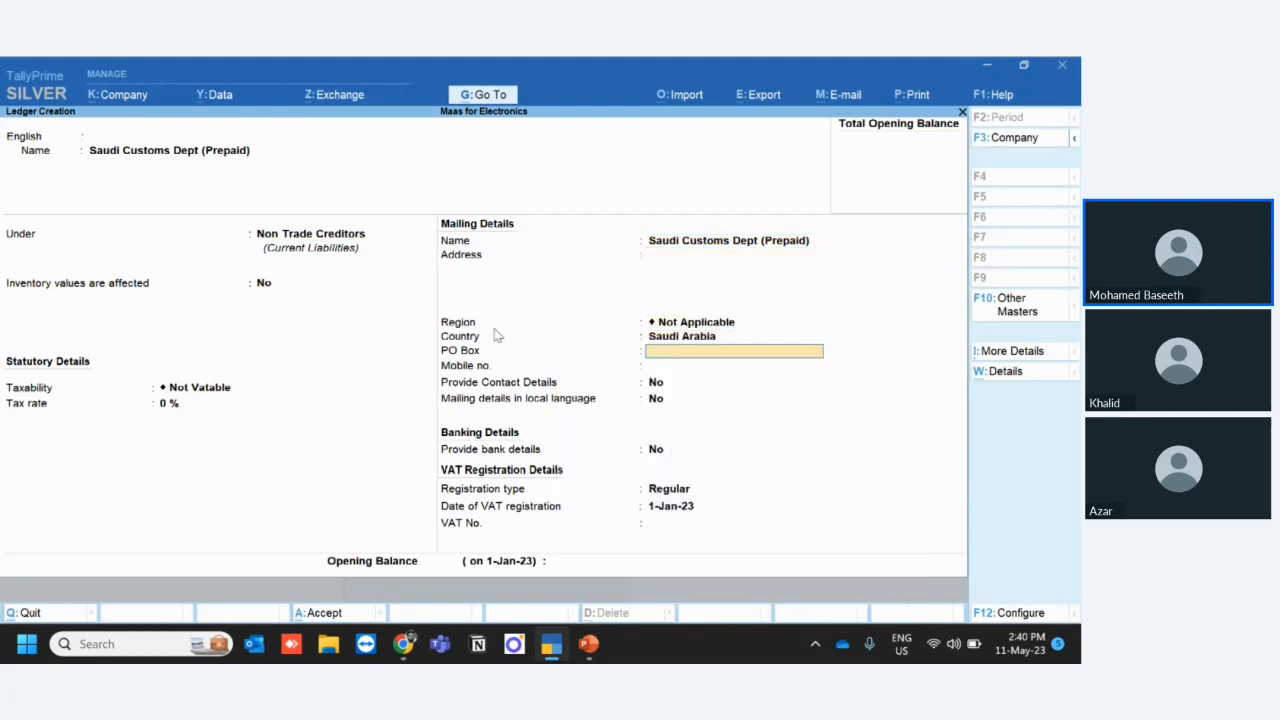
key("Return")
key("Return")
key("Return")
key("Return")
key("Return")
key("Return")
key("Return")
key("Return")
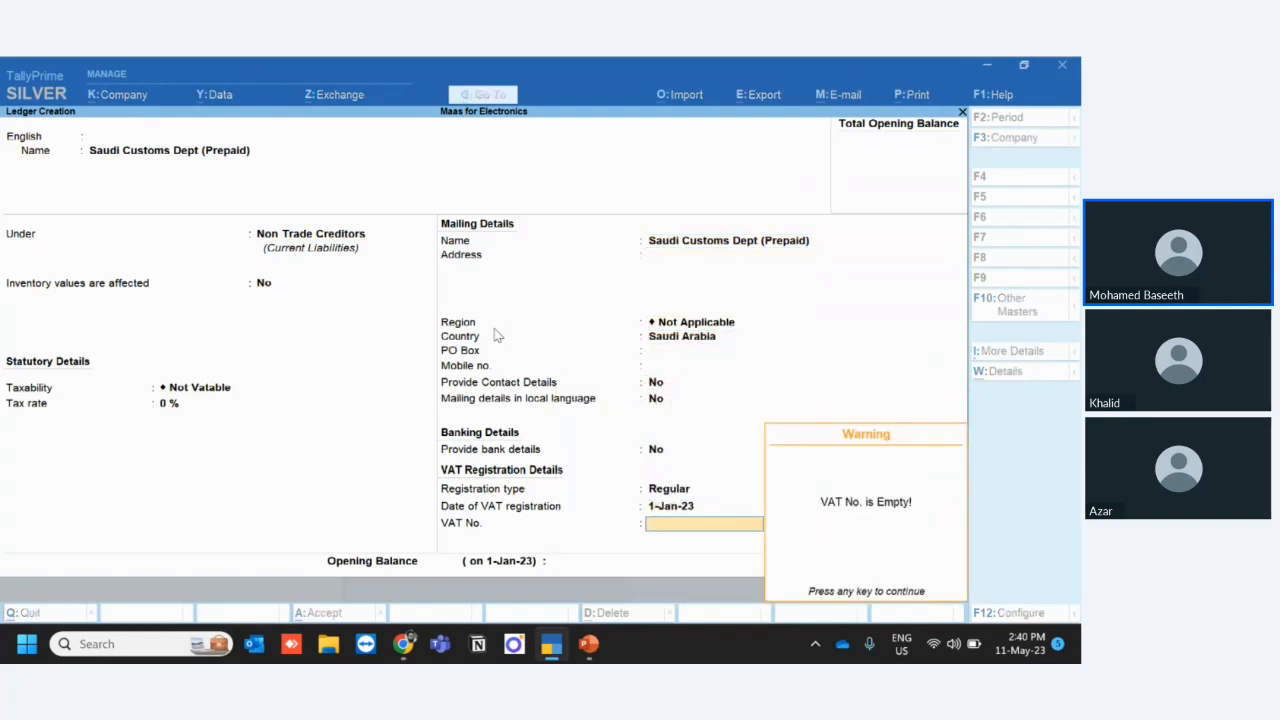
key("Return")
key("Return")
key("Return")
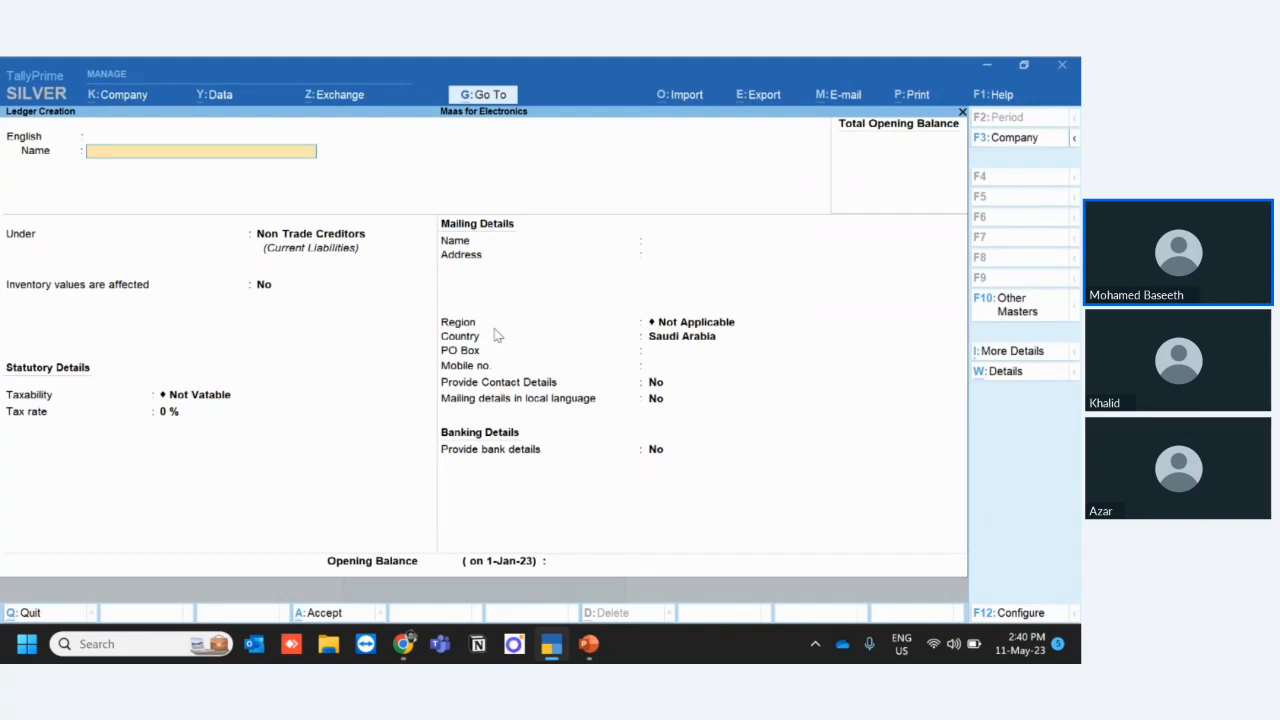
- Name another new ledger Al Dosari for Customs & Clearing and keep it under Non Trade Creditors
type("Al Dosari for Customs & Clearing")
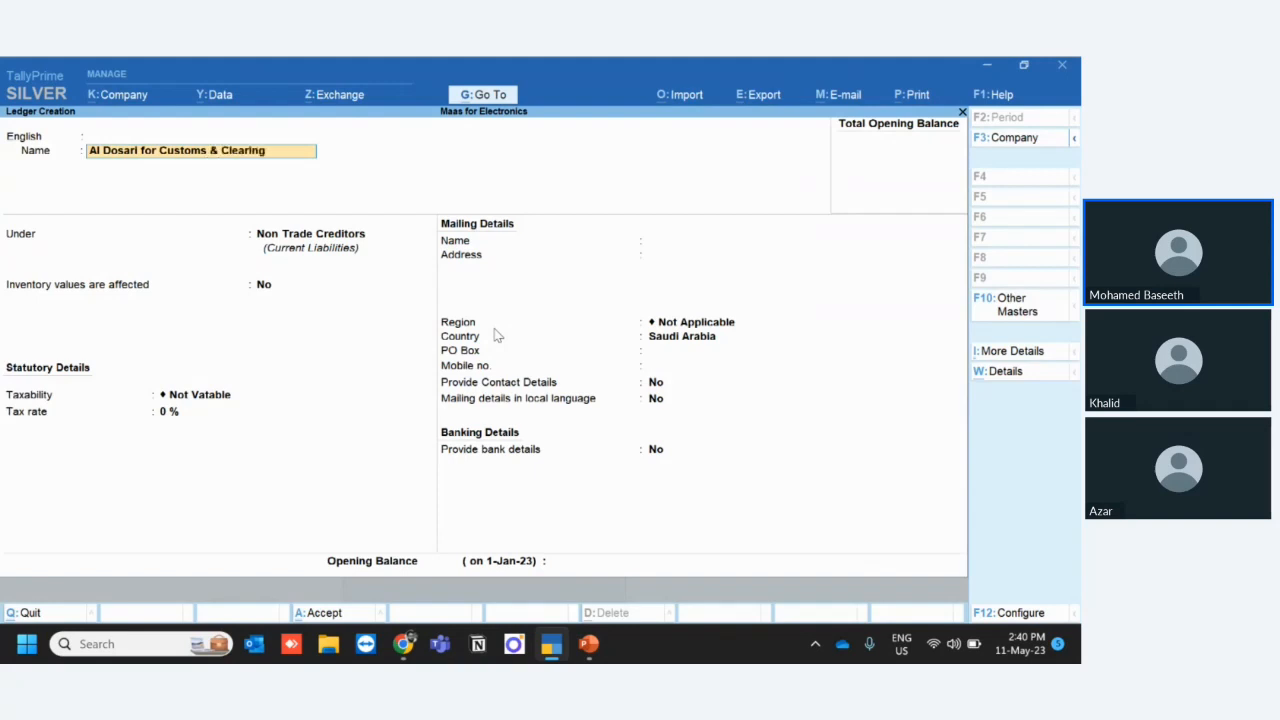
key("Return")
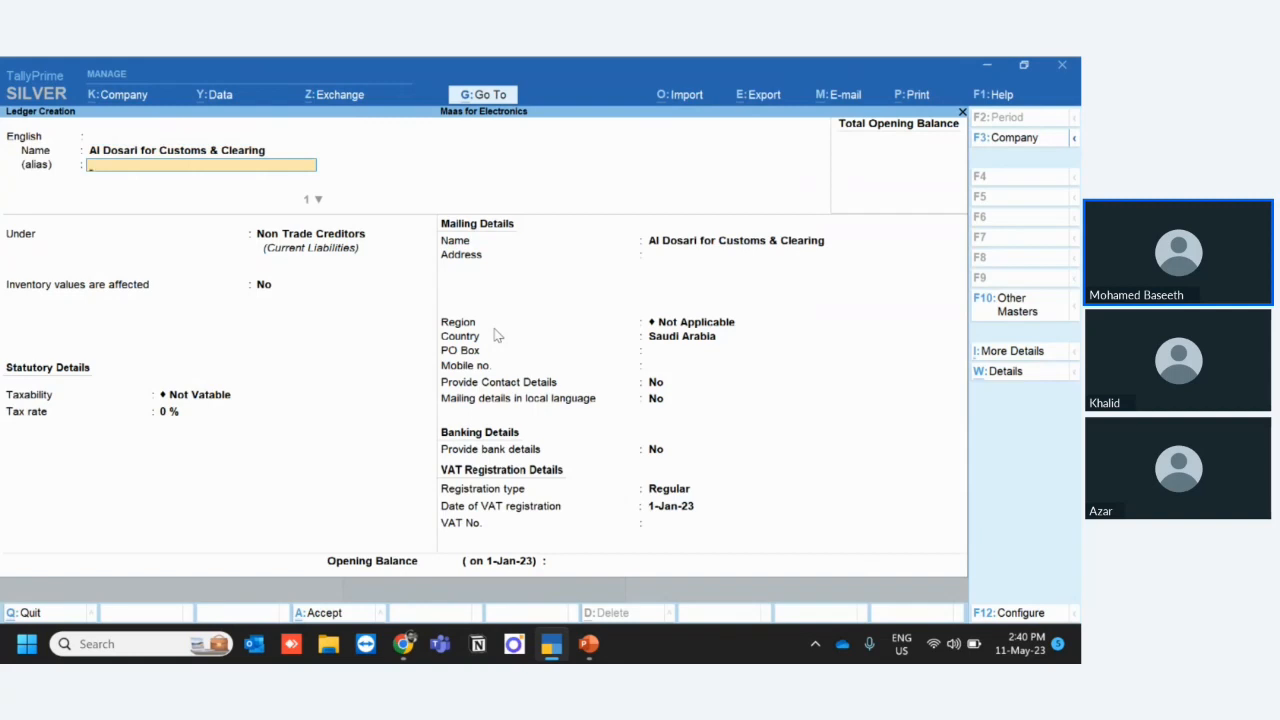
key("Return")
key("Return")
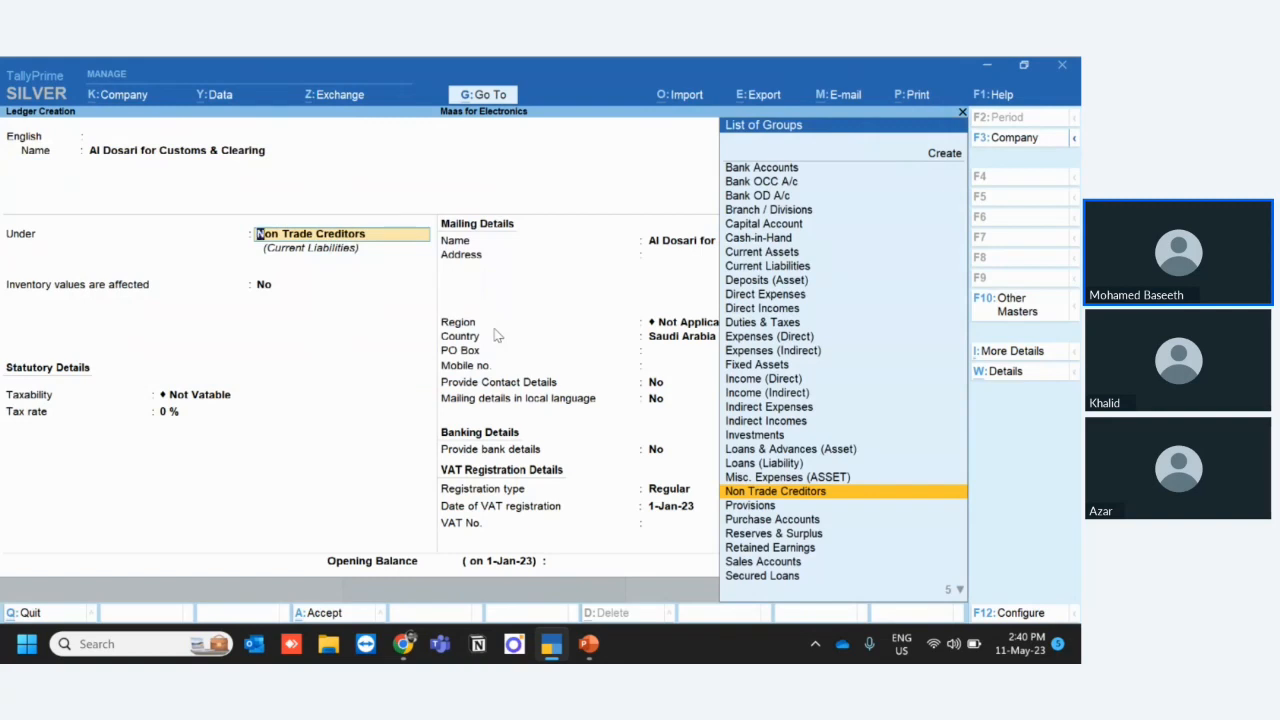
key("Return")
key("Return")
- Keep the clearing agent ledger's default details, leave its VAT number and opening balance blank, and save it
key("Return")
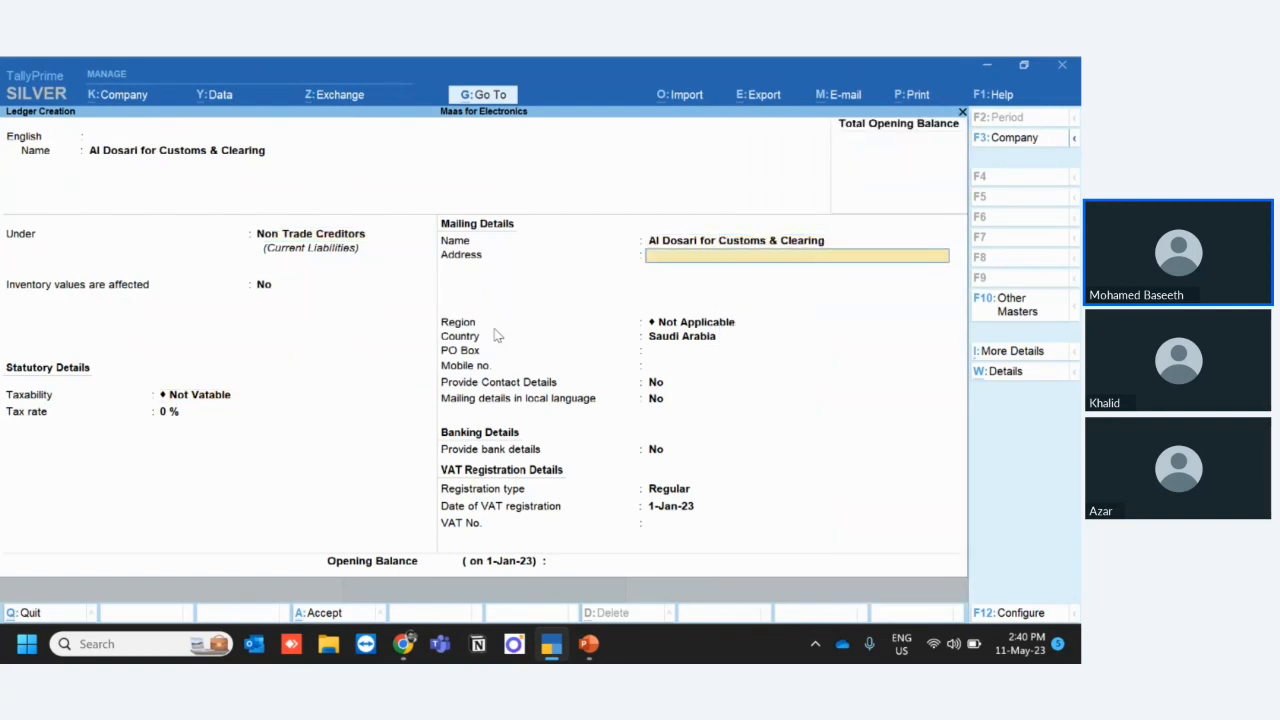
key("Return")
key("Return")
key("Return")
key("Return")
key("Return")
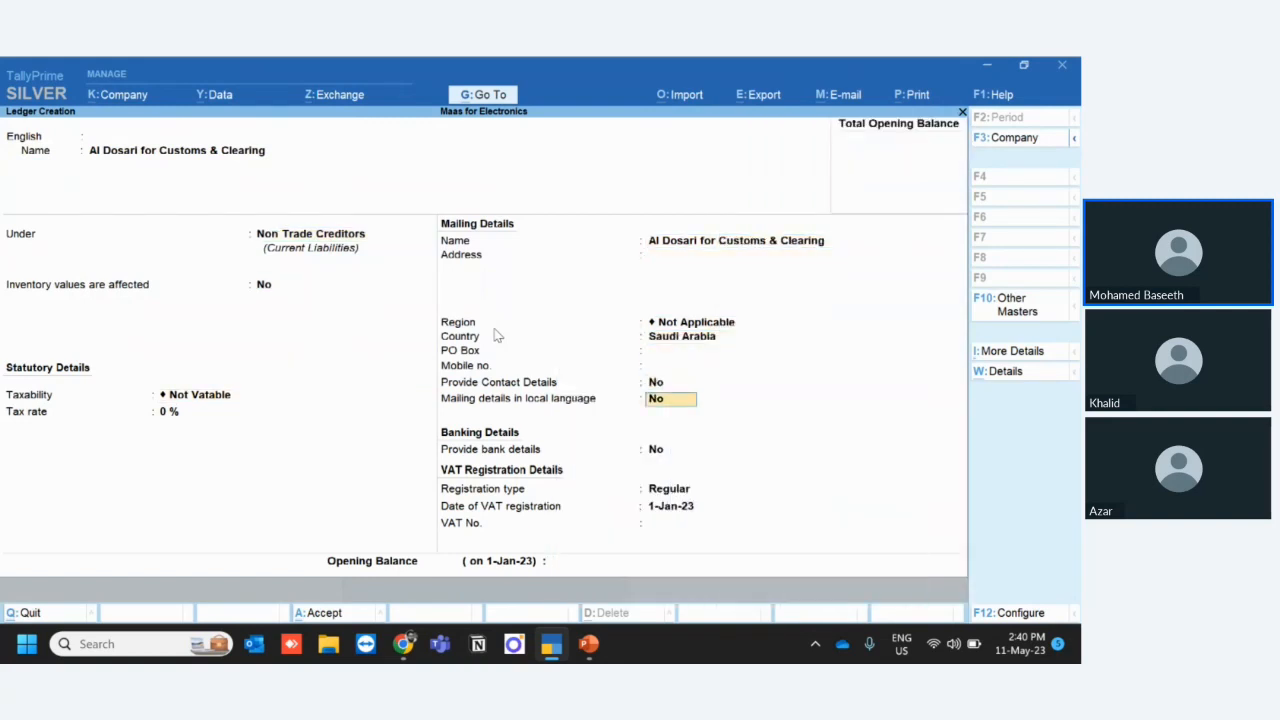
key("Return")
key("Return")
key("Return")
key("Return")
key("Return")
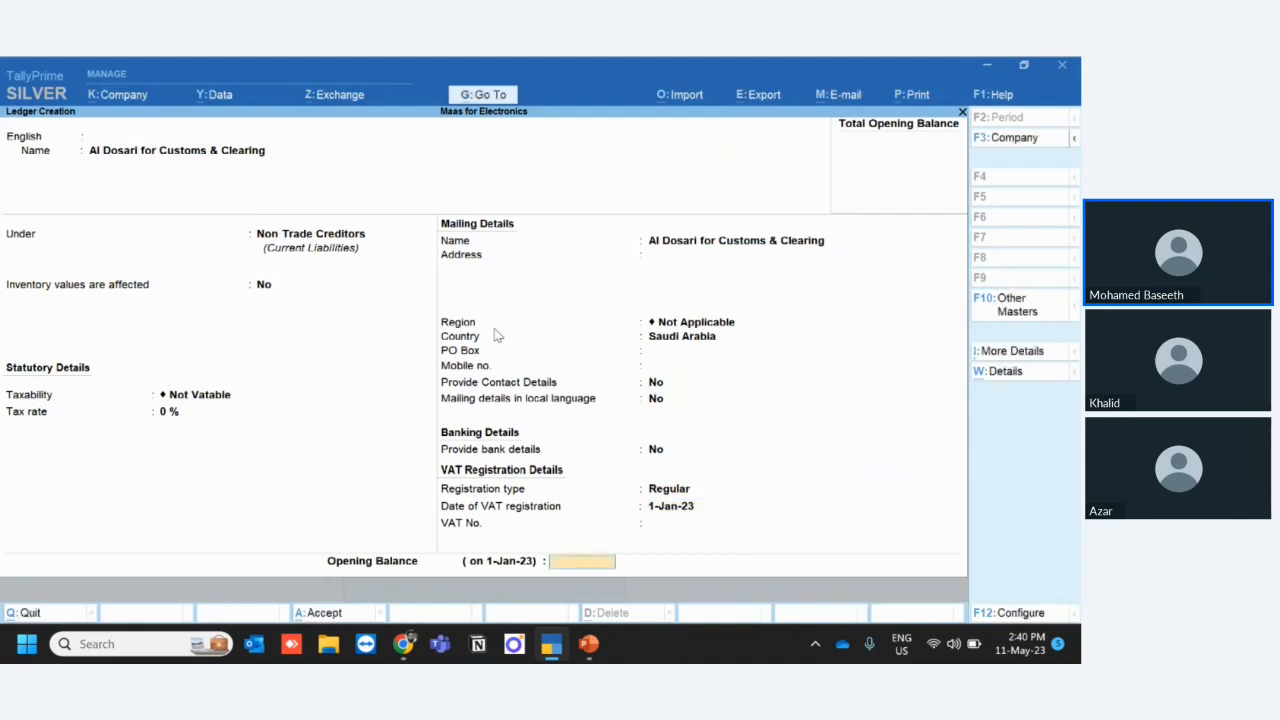
key("Return")
key("Return")
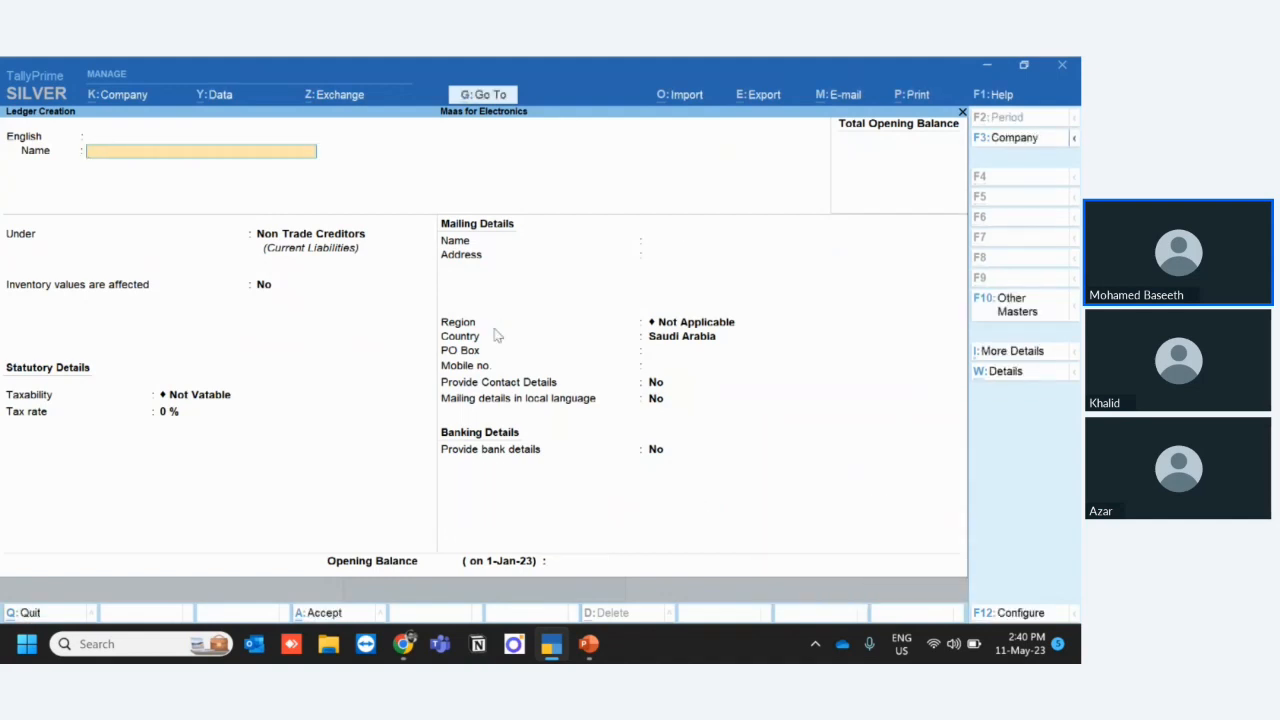
- Name the next new ledger SASO and keep it under Non Trade Creditors
type("SACO")
key("BackSpace")
key("BackSpace")
type("SO")
key("Return")
key("Return")
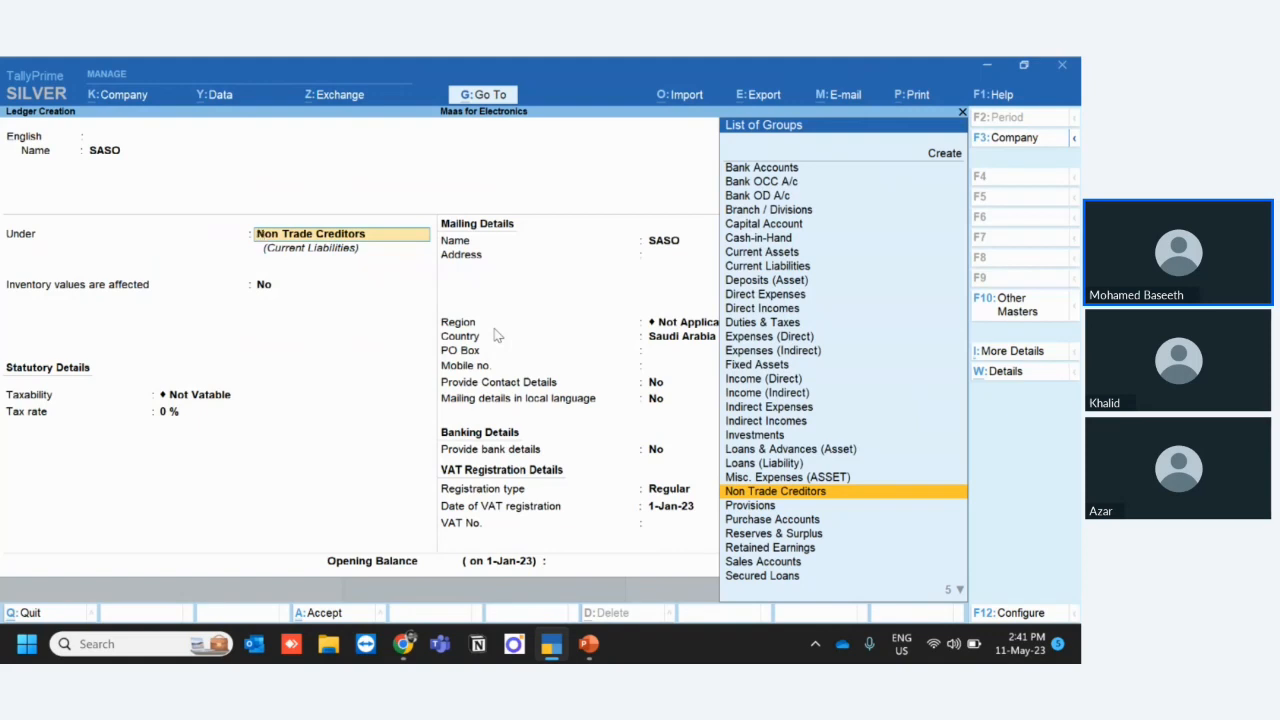
key("Return")
- Leave SASO as Not Vatable with default details and a blank opening balance, and save the ledger
key("Return")
key("Return")
key("Return")
key("Return")
key("Return")
key("Return")
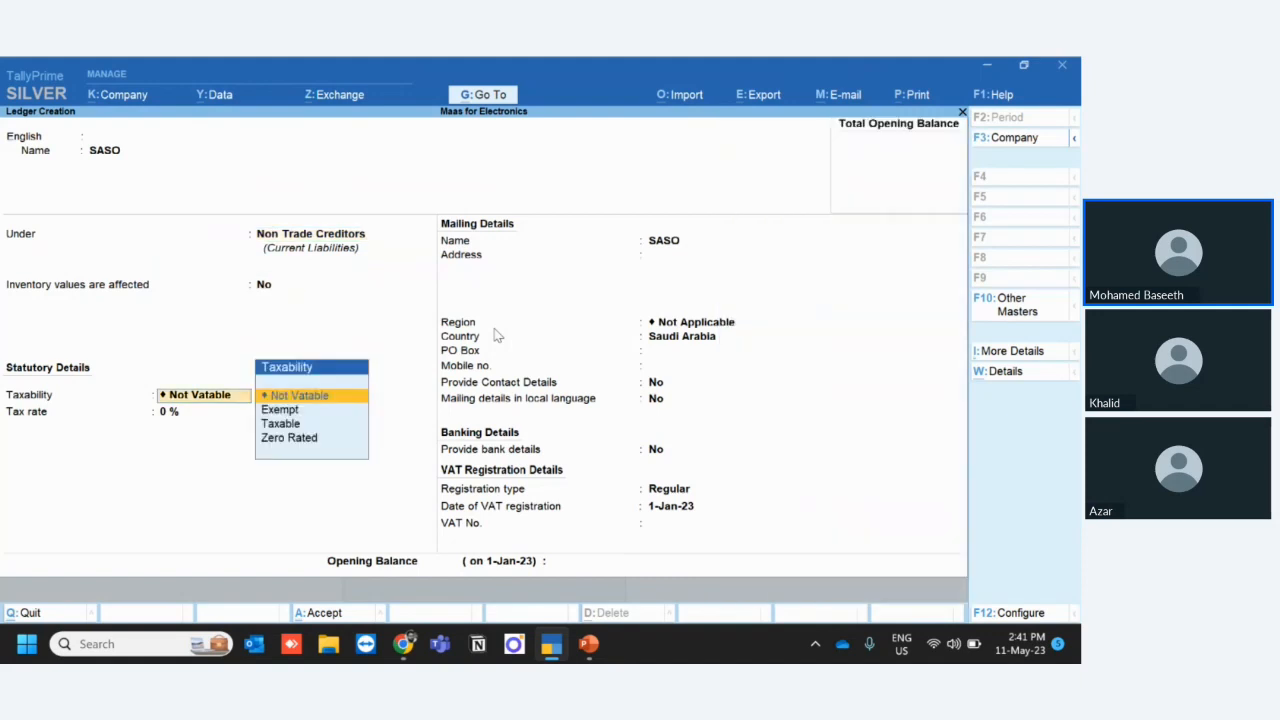
key("Return")
key("Return")
key("Return")
key("Return")
key("Return")
key("Return")
key("Return")
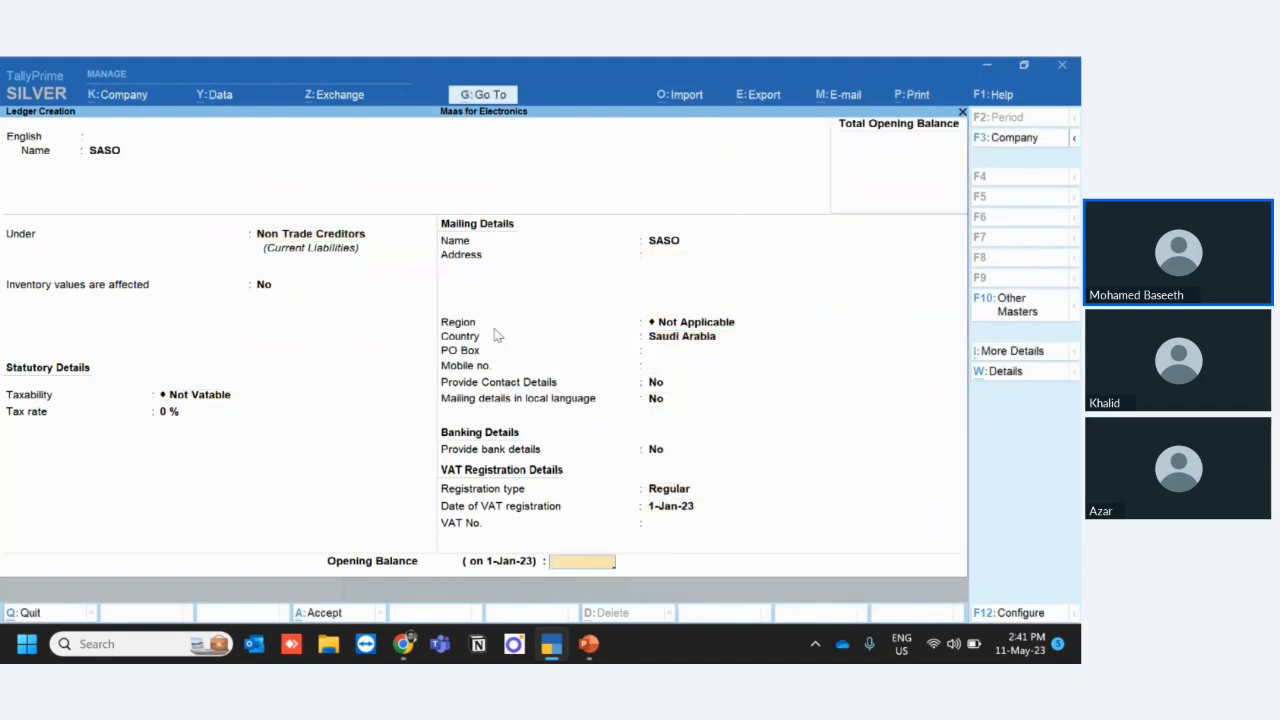
key("Return")
key("Return")
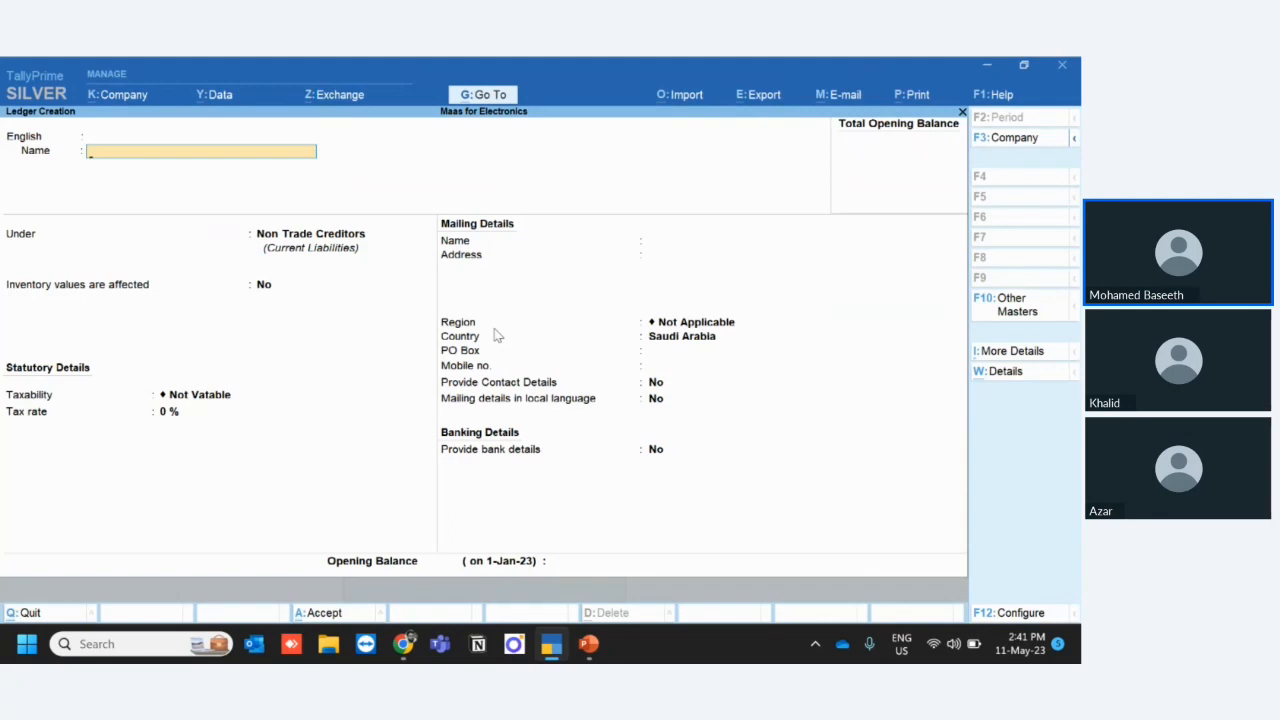
- Name a new ledger Saudi Customs Exp and place it under Direct Expenses
type("Saudi Customs Exp")
key("Return")
key("Return")
type("Dir")
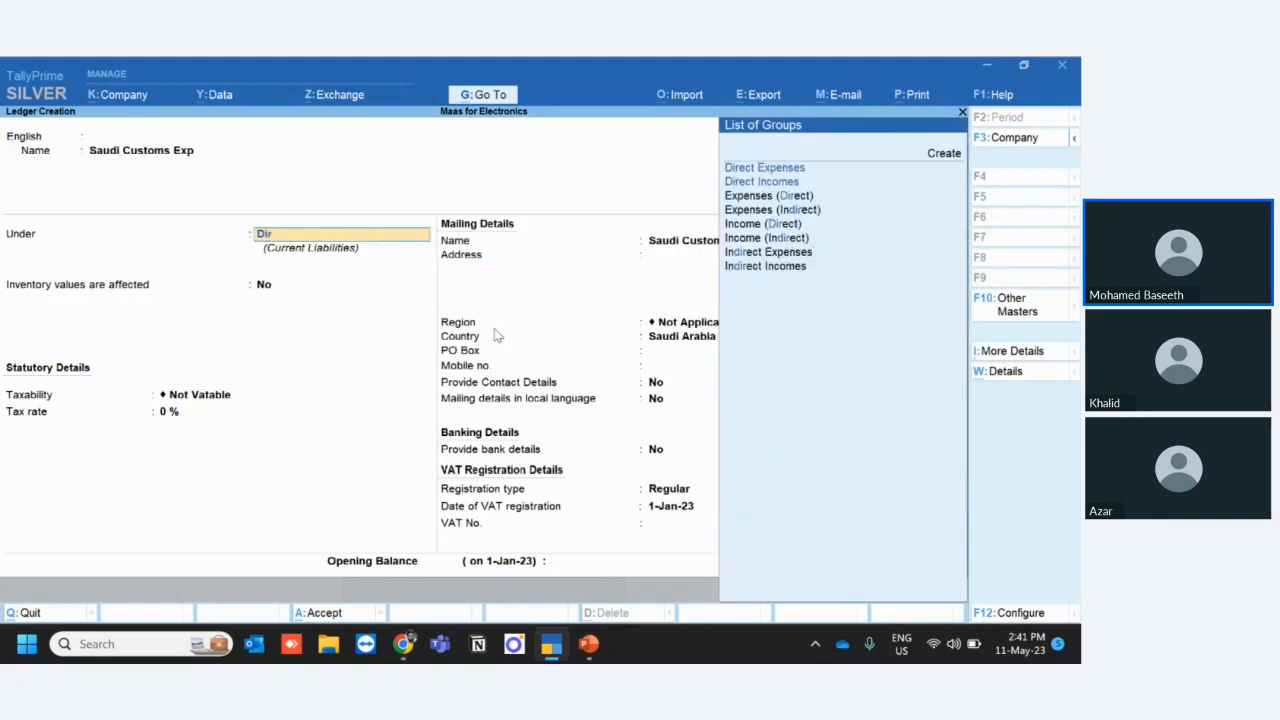
key("Return")
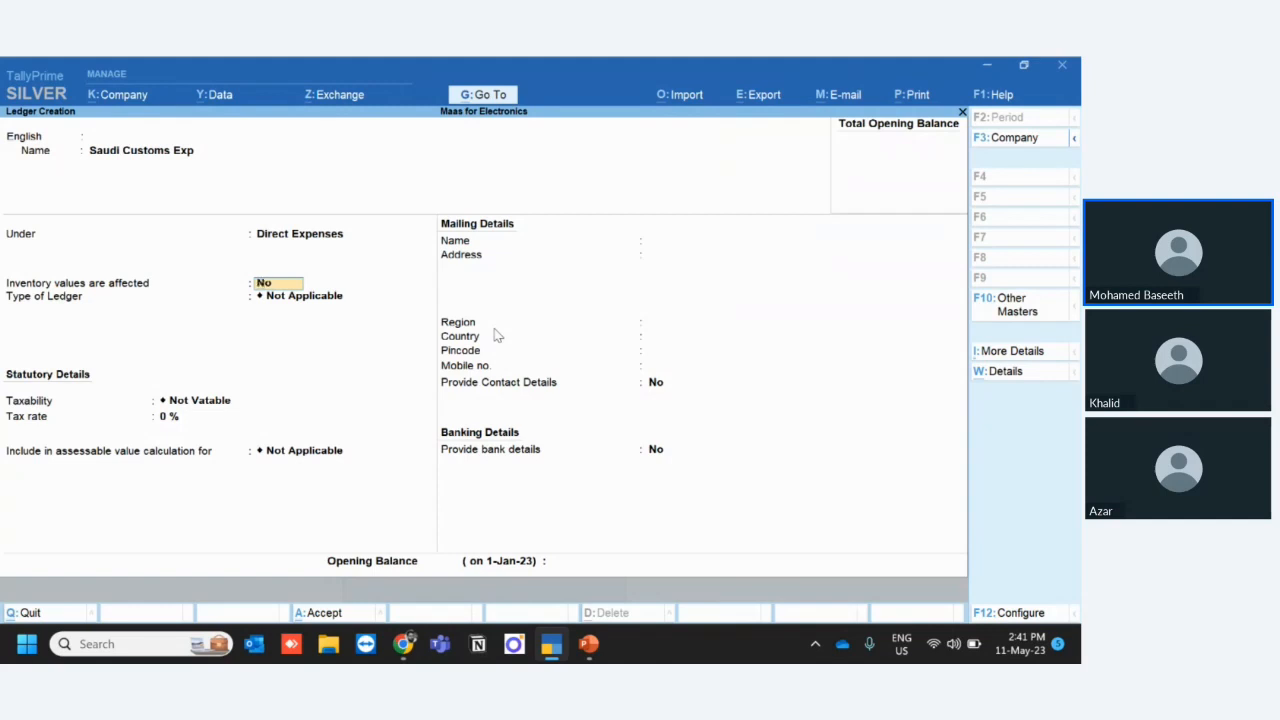
- Enable selecting appropriation methods for additional costs in the ledger configuration and go to the ledger's method of appropriation
key("F12")
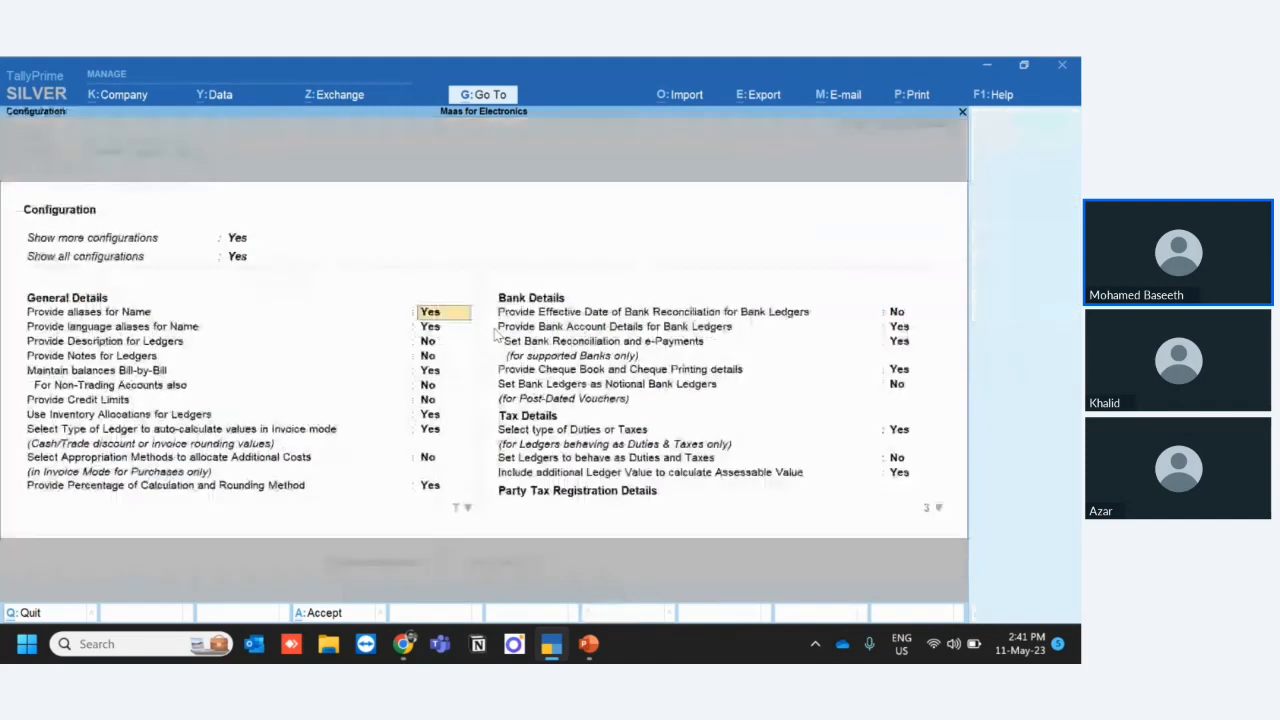
key("Down")
key("Down")
key("Down")
key("Down")
key("Down")
key("Down")
key("Down")
key("Down")
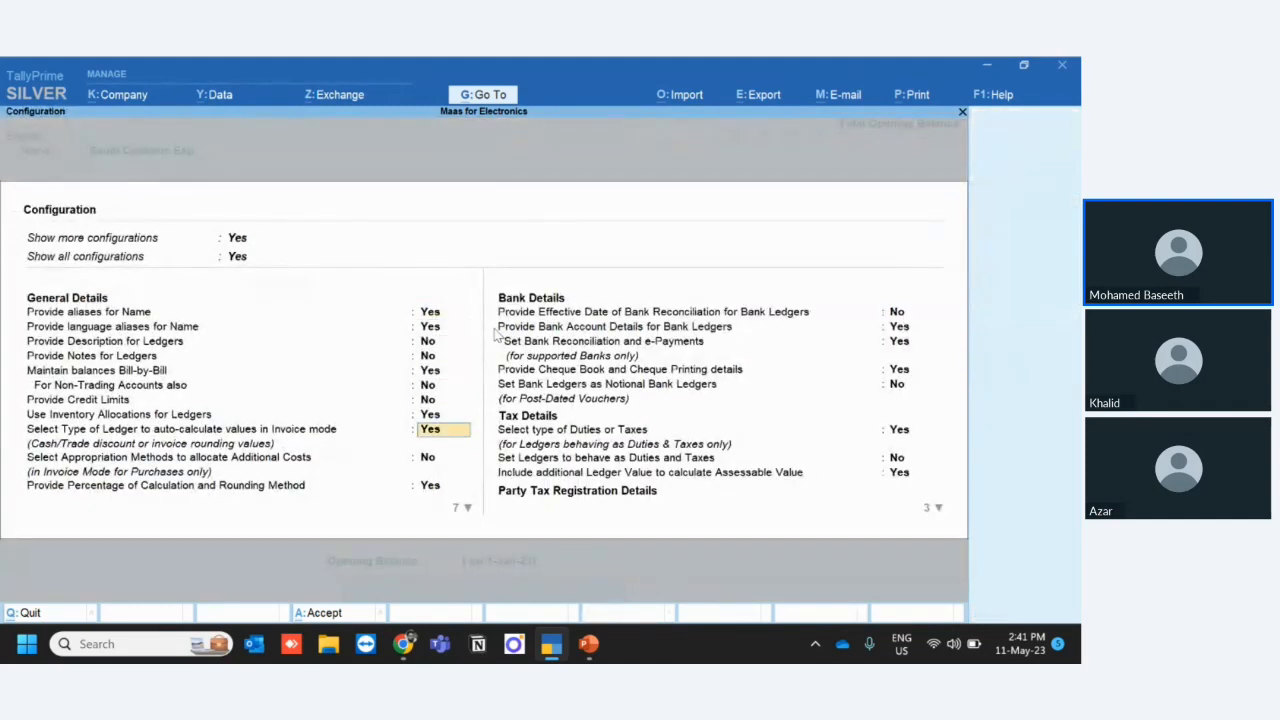
key("Down")
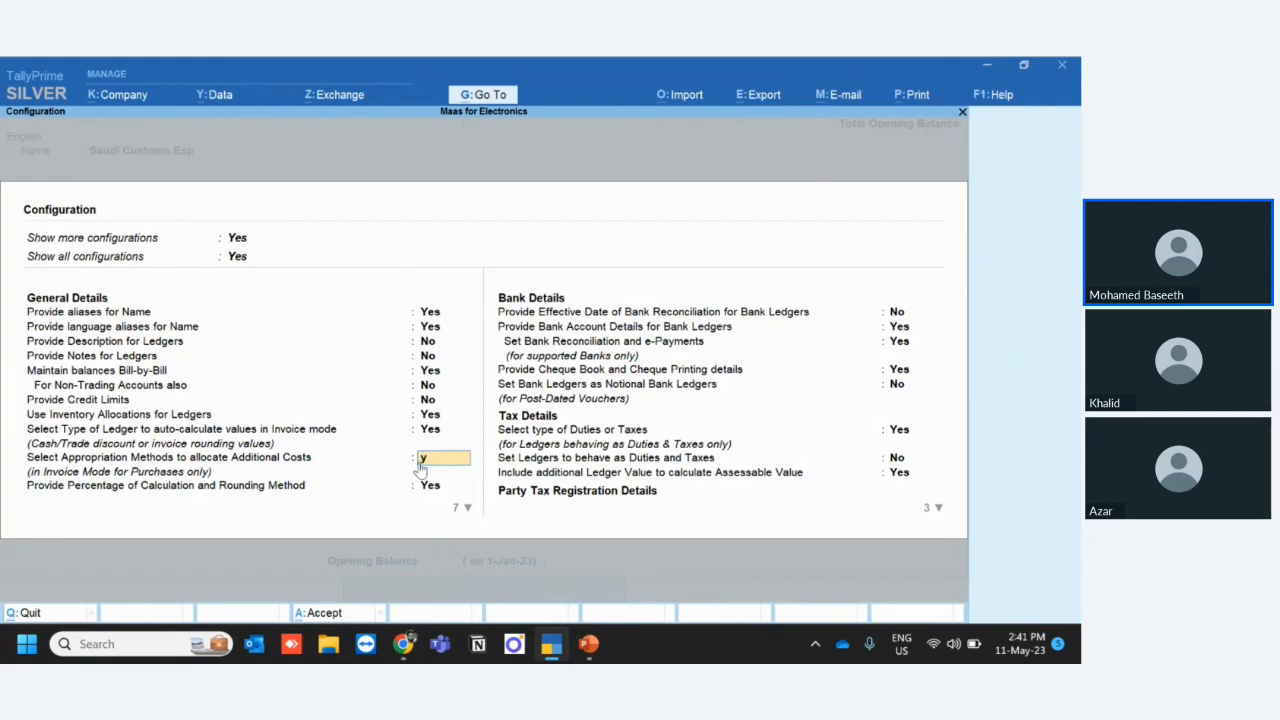
key("y")
key("ctrl")
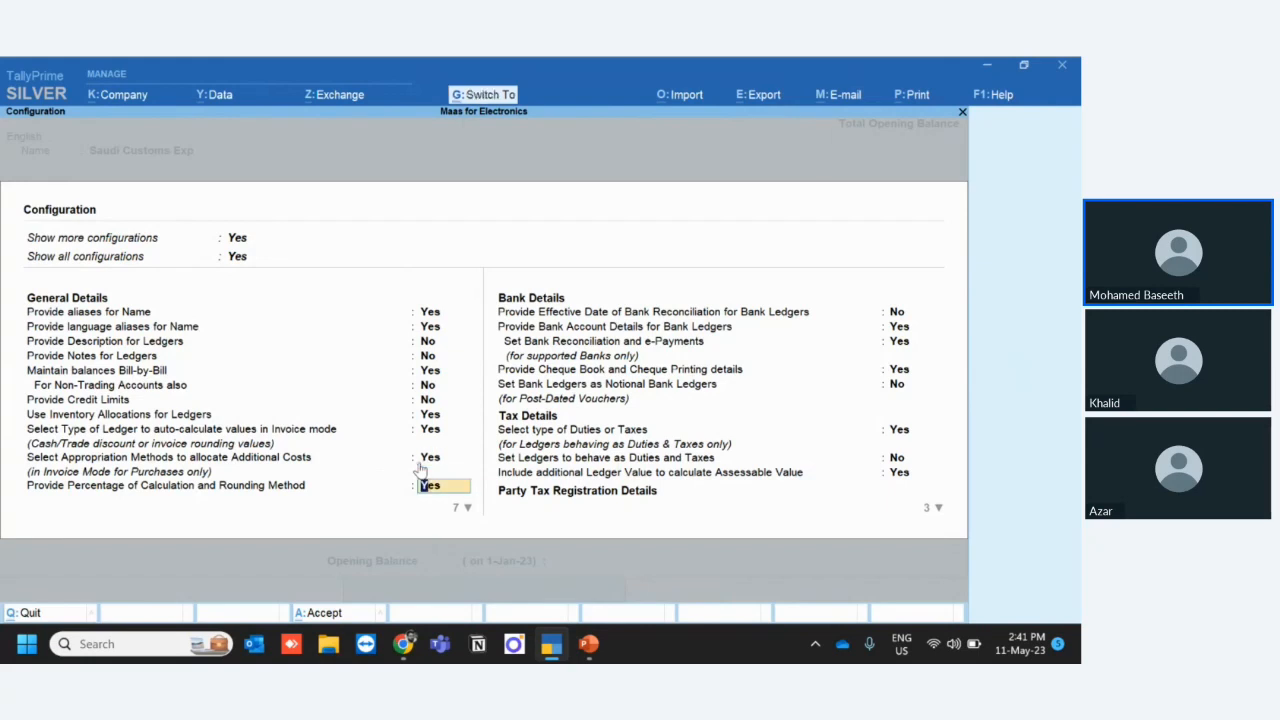
key("ctrl+a")
key("Return")
key("Return")
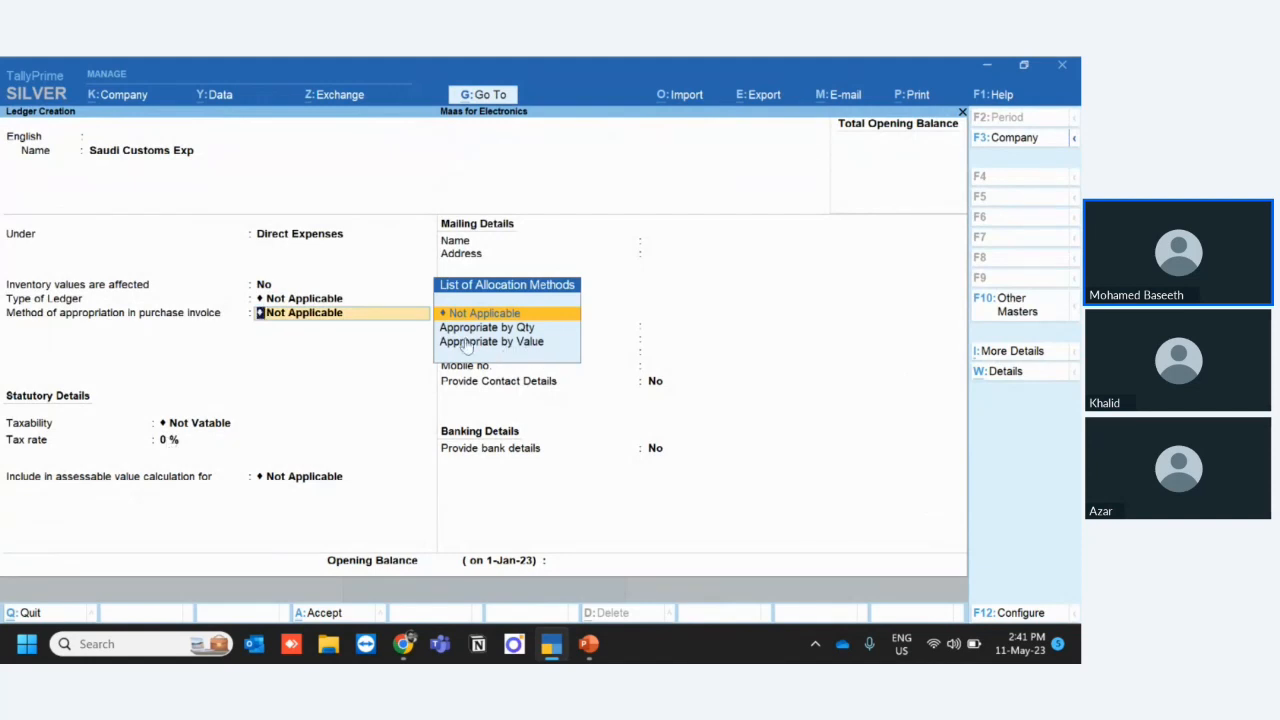
- Turn the configuration option for selecting appropriation methods for additional costs back to No
key("F12")
key("Down")
key("Down")
key("Down")
key("Down")
key("Down")
key("Down")
key("Down")
key("Down")
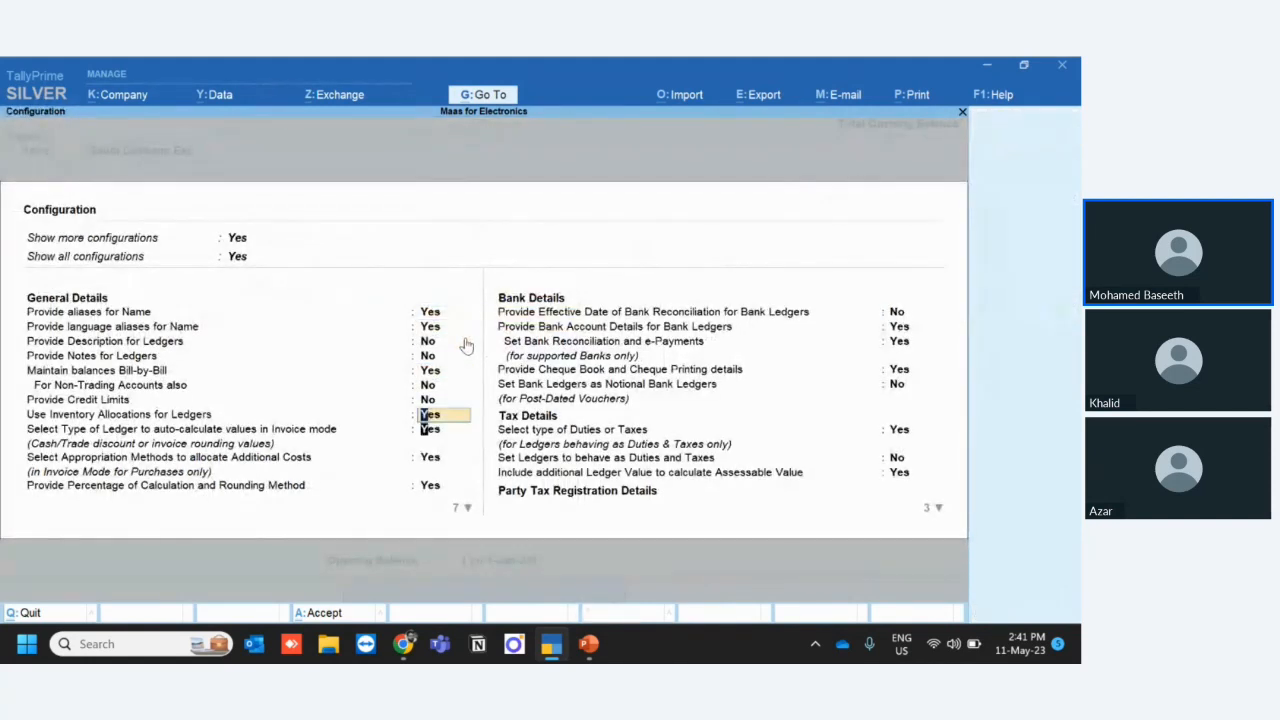
key("Down")
key("Down")
key("Return")
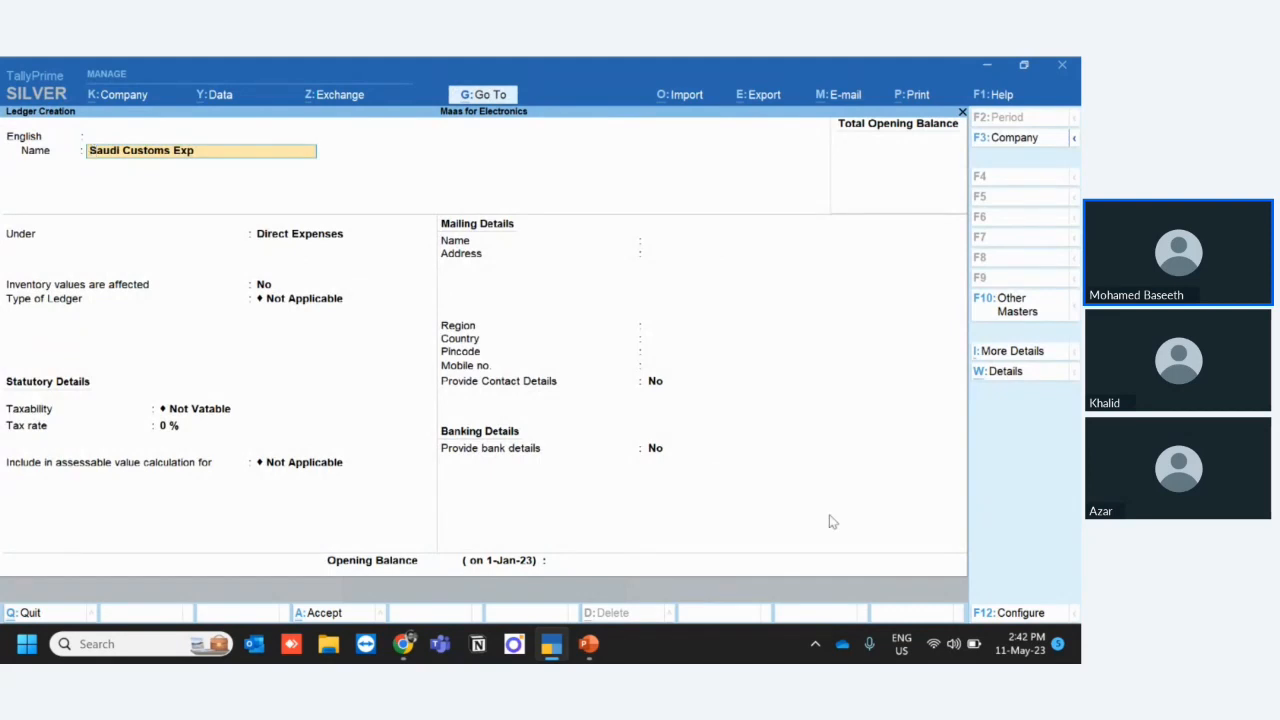
- Set the ledger configuration option for selecting appropriation methods to allocate additional costs to Yes and accept the configuration
left_click(1017, 615)
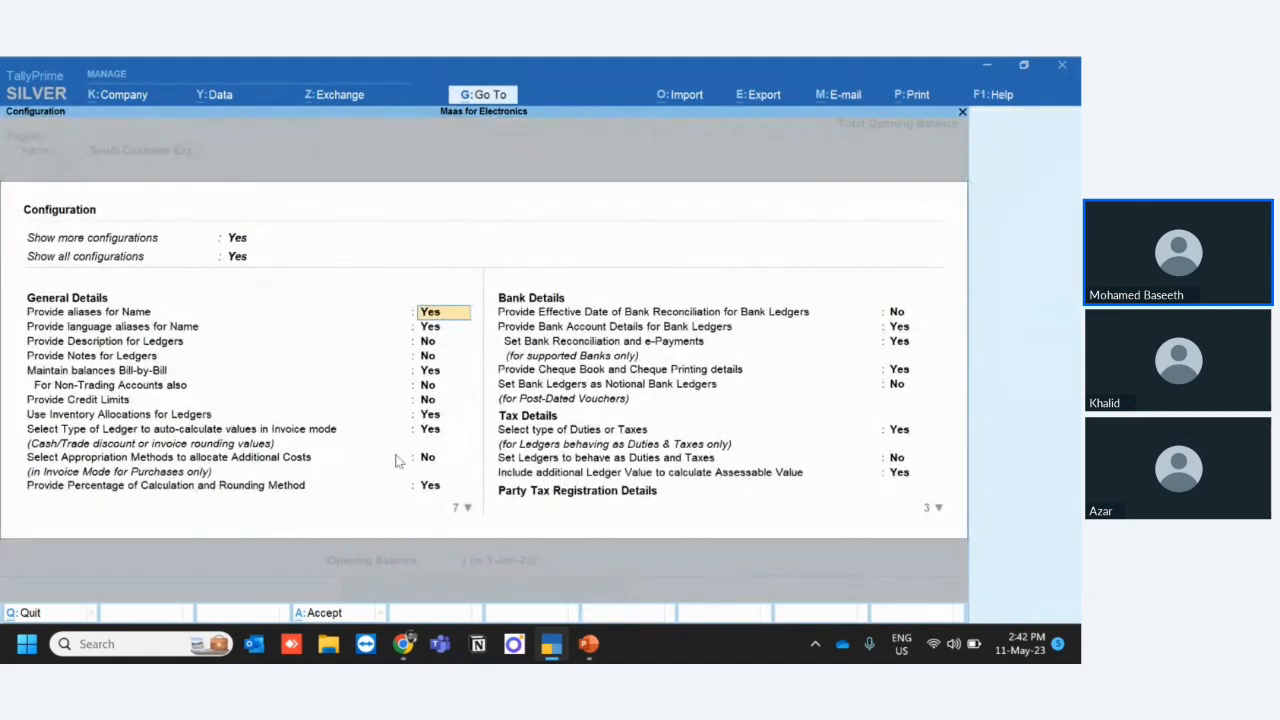
left_click(432, 462)
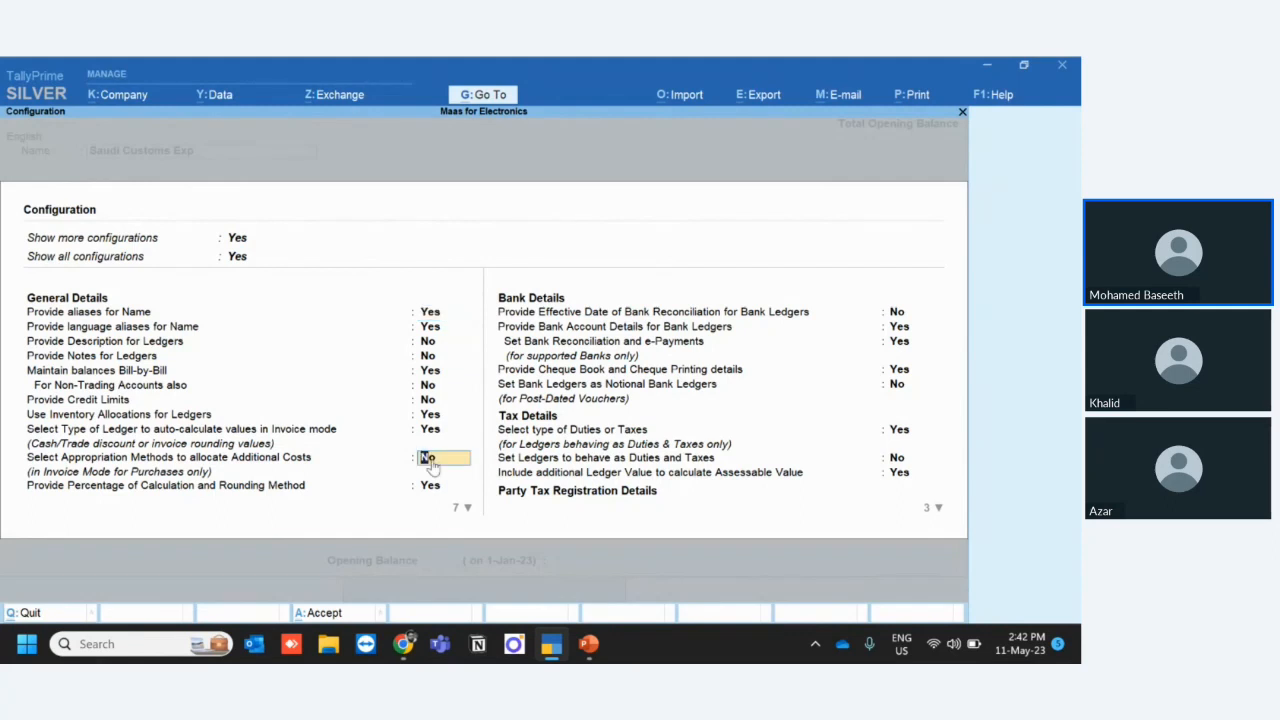
type("y")
key("Return")
key("Return")
key("Return")
key("Return")
key("Return")
key("Return")
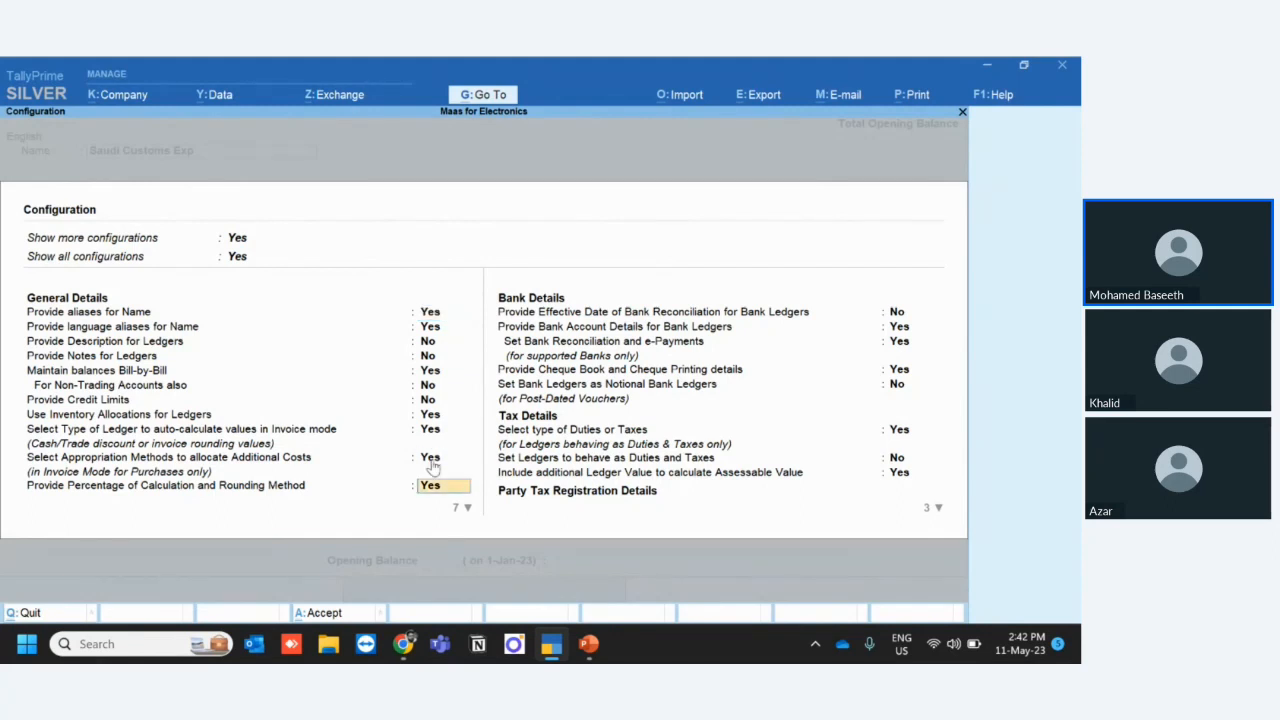
left_click(320, 612)
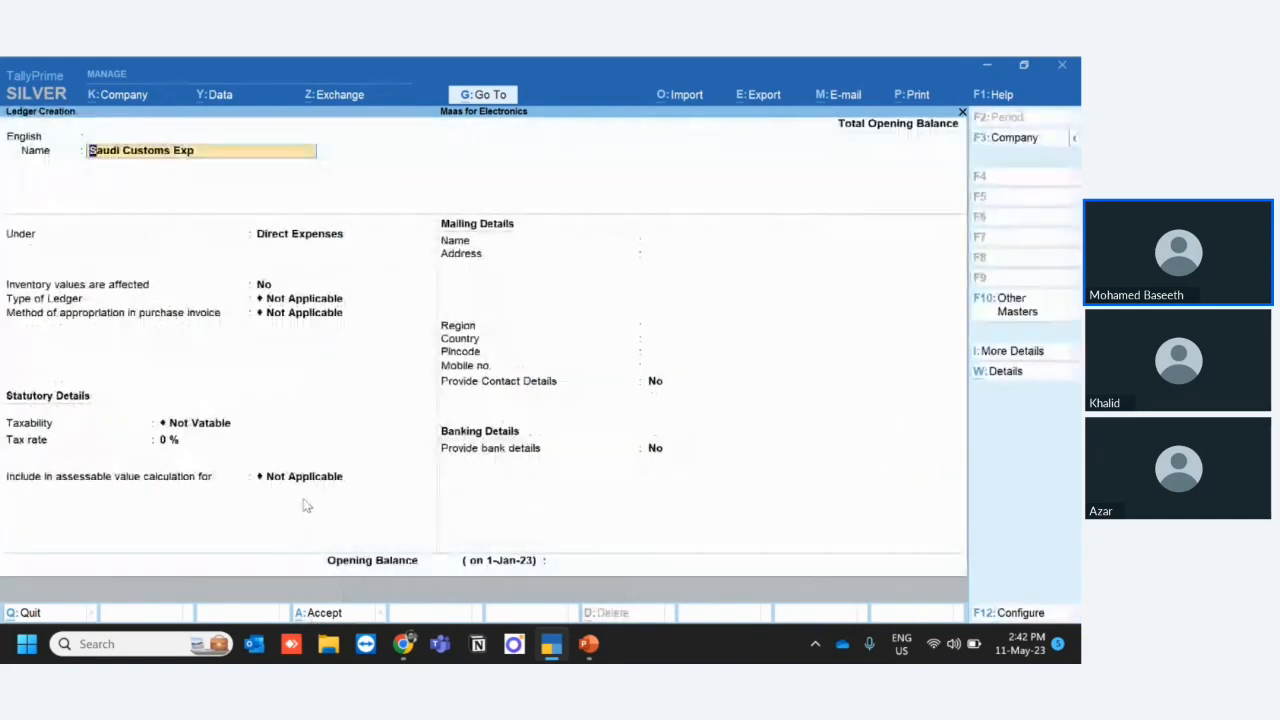
- Set the method of appropriation in purchase invoice for Saudi Customs Exp to Appropriate by Value
left_click(309, 317)
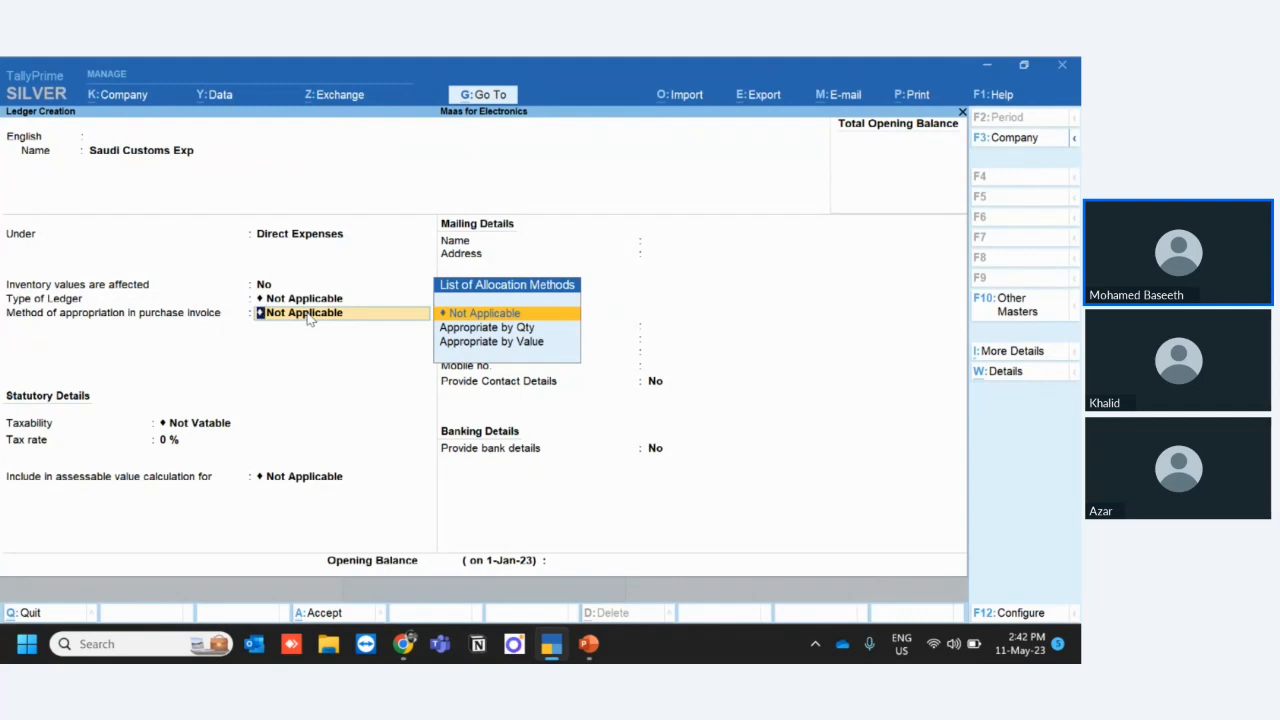
key("Down")
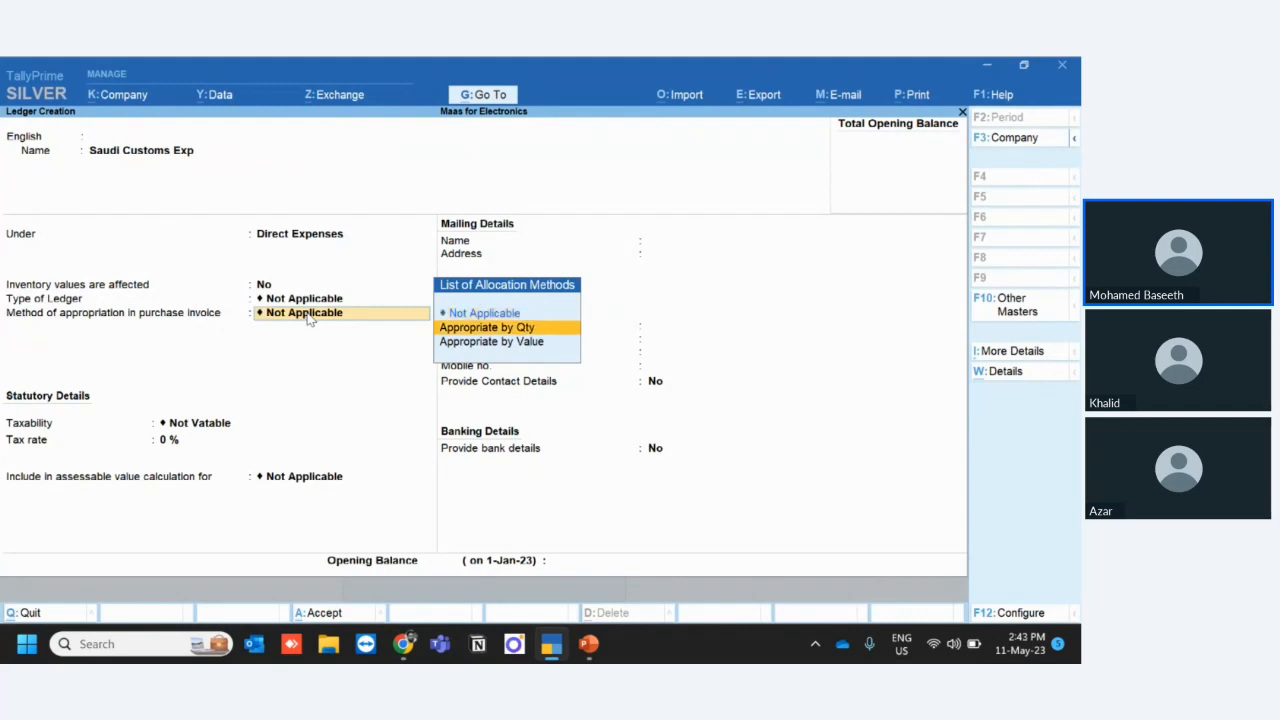
key("Down")
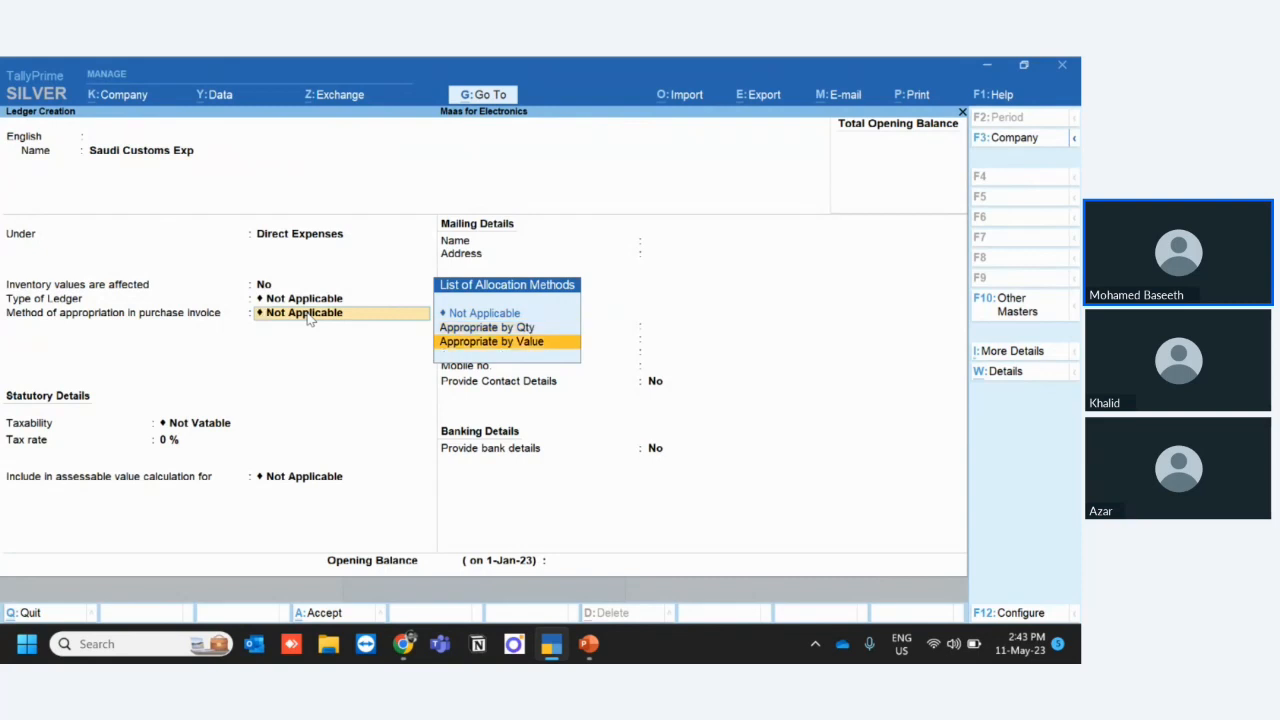
key("Return")
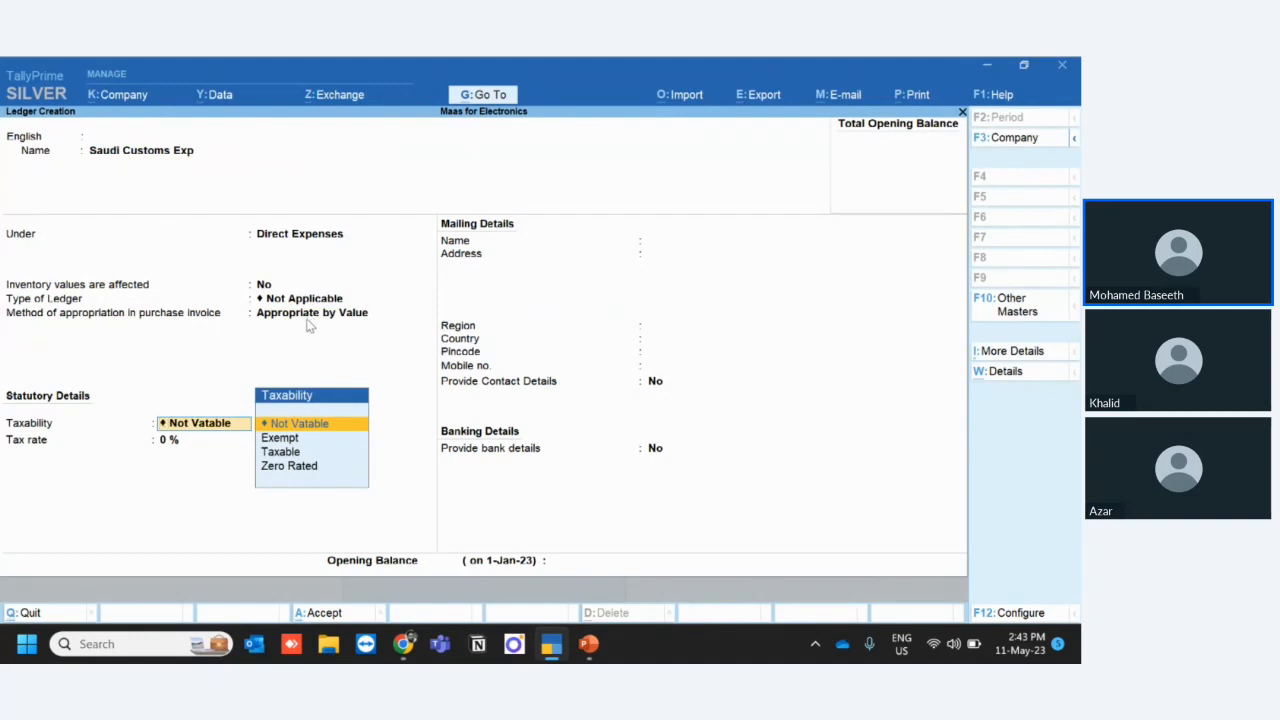
- Recheck the appropriation methods option in the ledger configuration and save the Saudi Customs Exp ledger
left_click(309, 320)
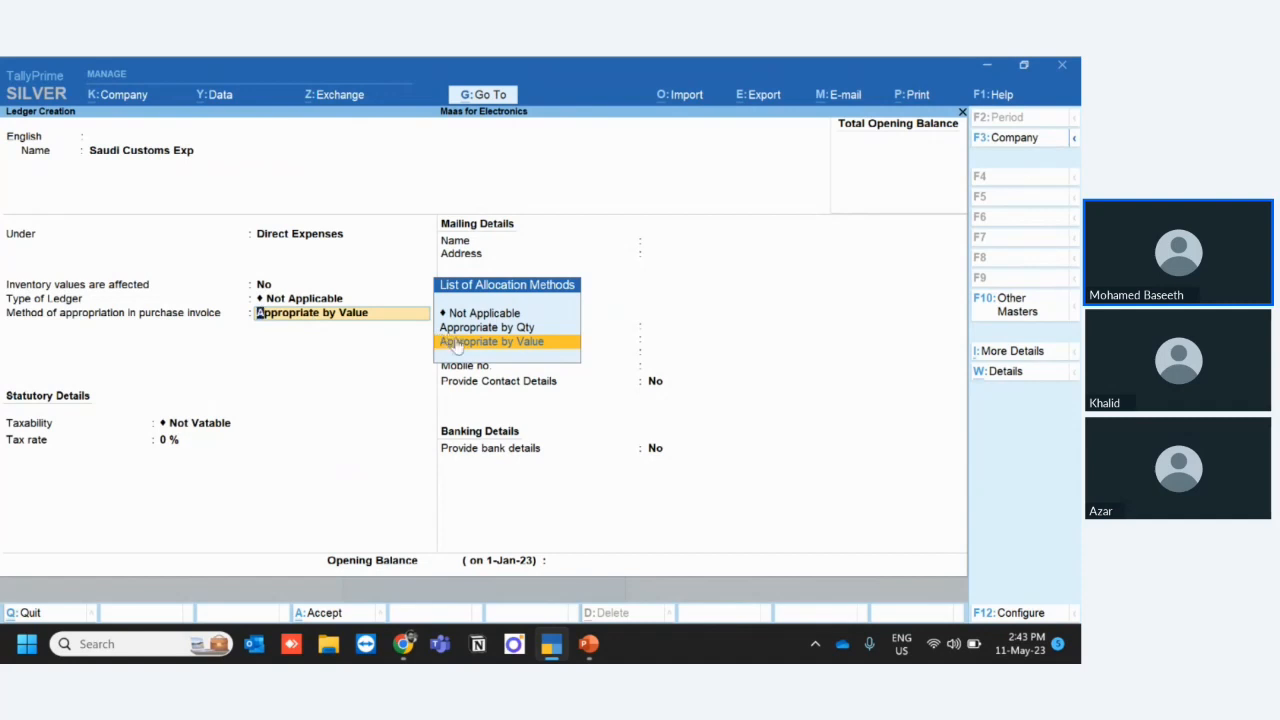
left_click(986, 614)
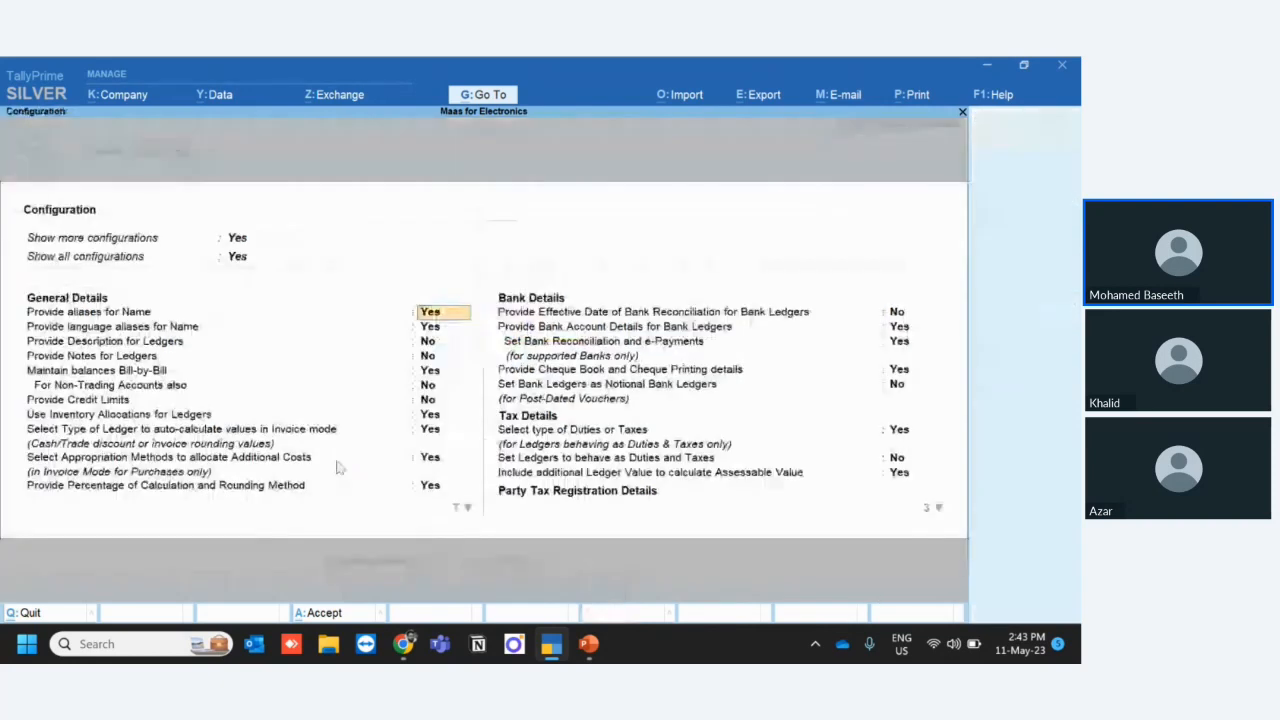
left_click(49, 459)
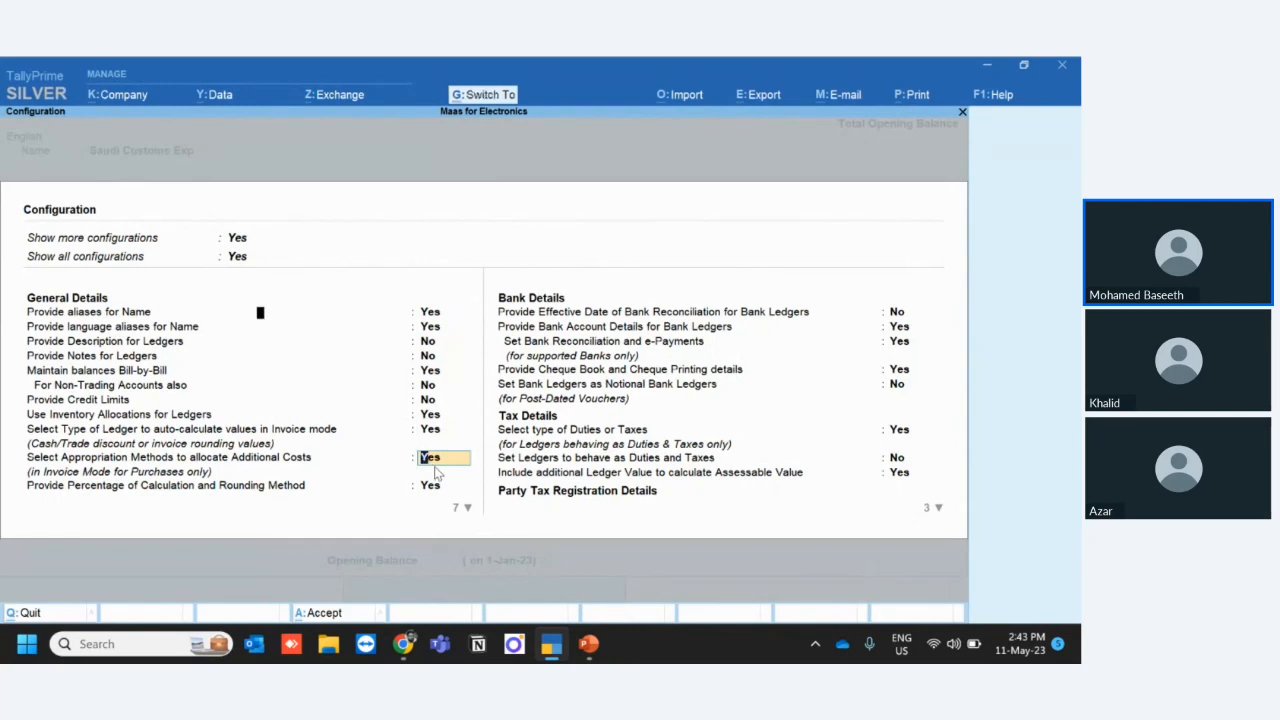
key("ctrl+a")
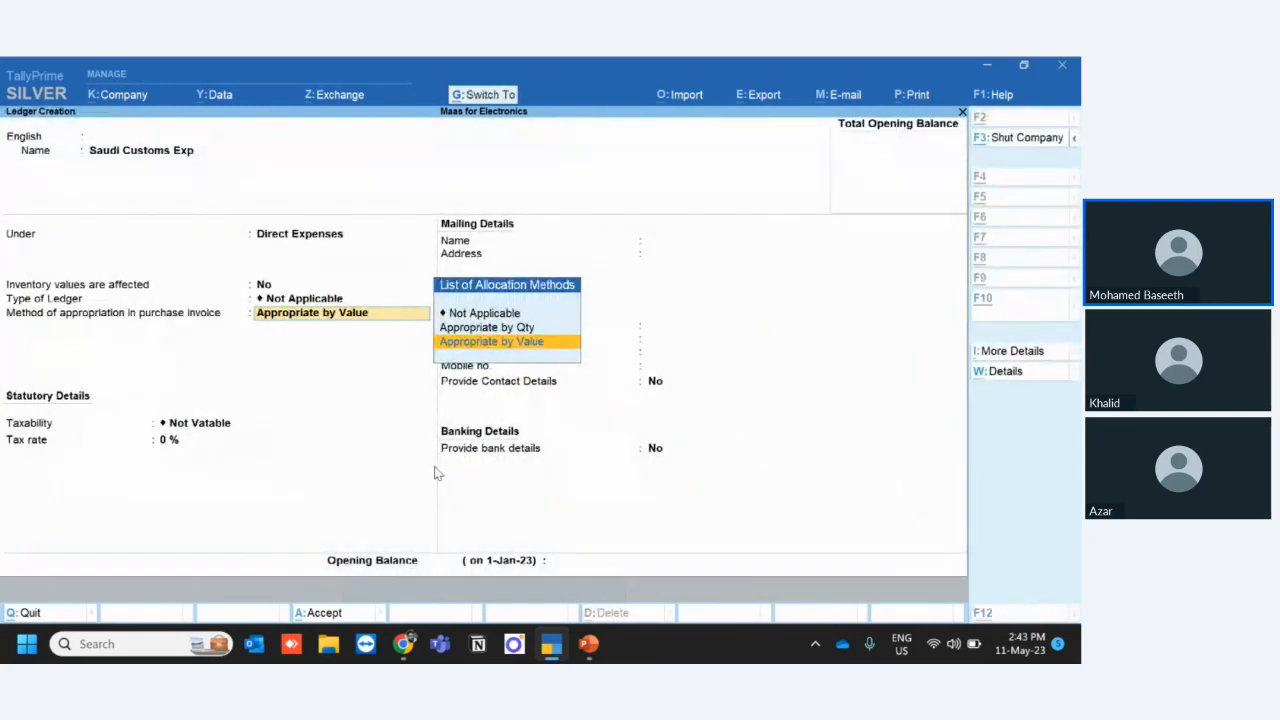
key("ctrl+a")
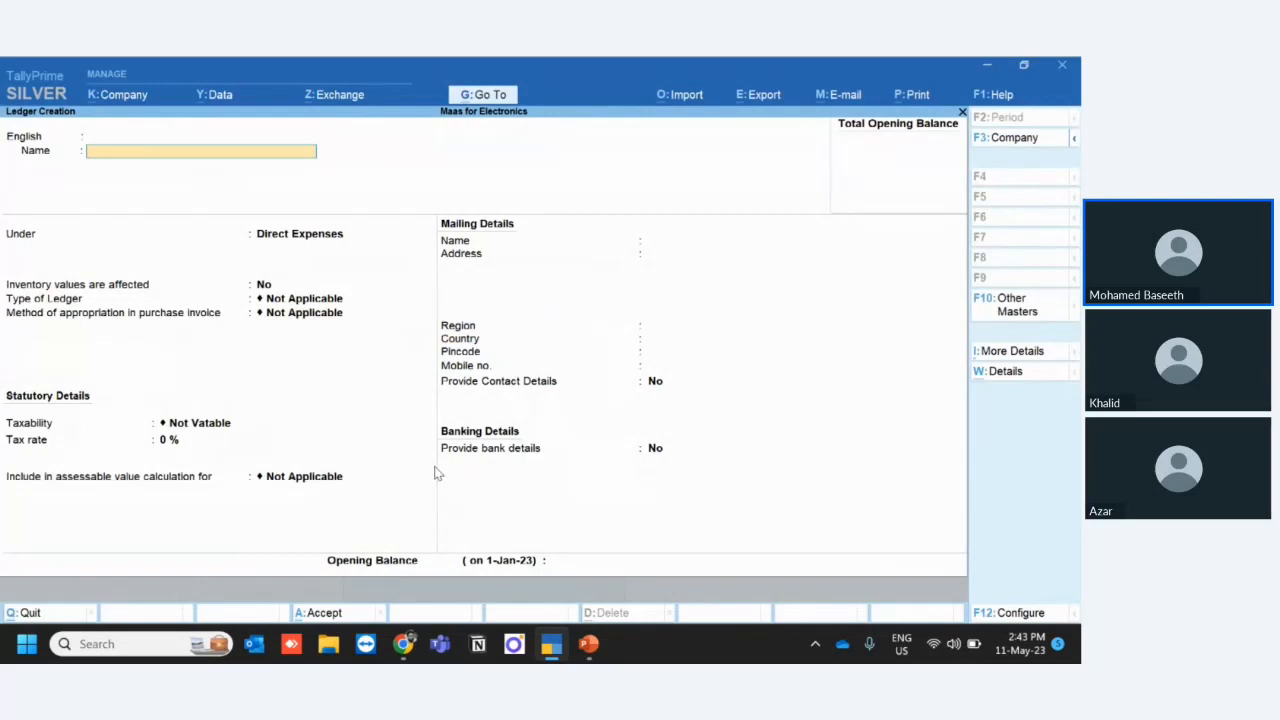
- Create the ledger Transportation Charges under Direct Expenses with Appropriate by Value as its purchase invoice appropriation method, and save it
type("Transportation Charg")
key("Return")
key("Return")
key("Return")
key("Return")
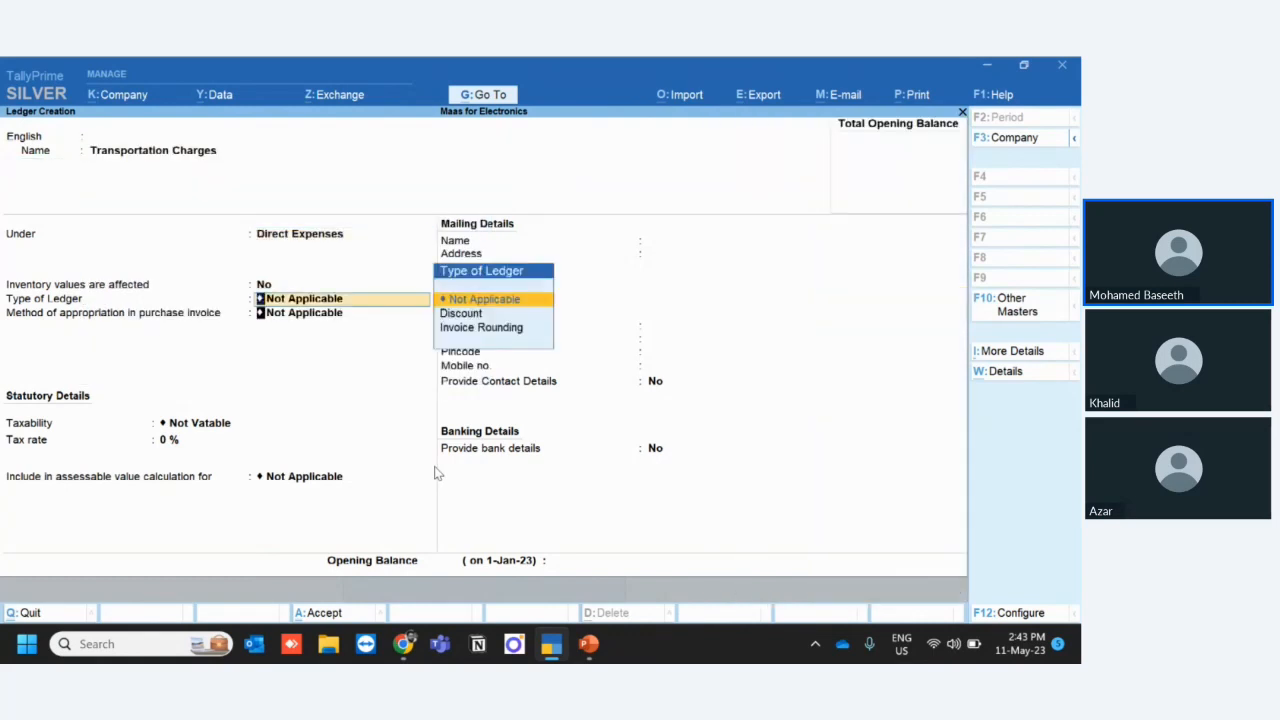
key("Return")
key("Down")
key("Down")
key("Return")
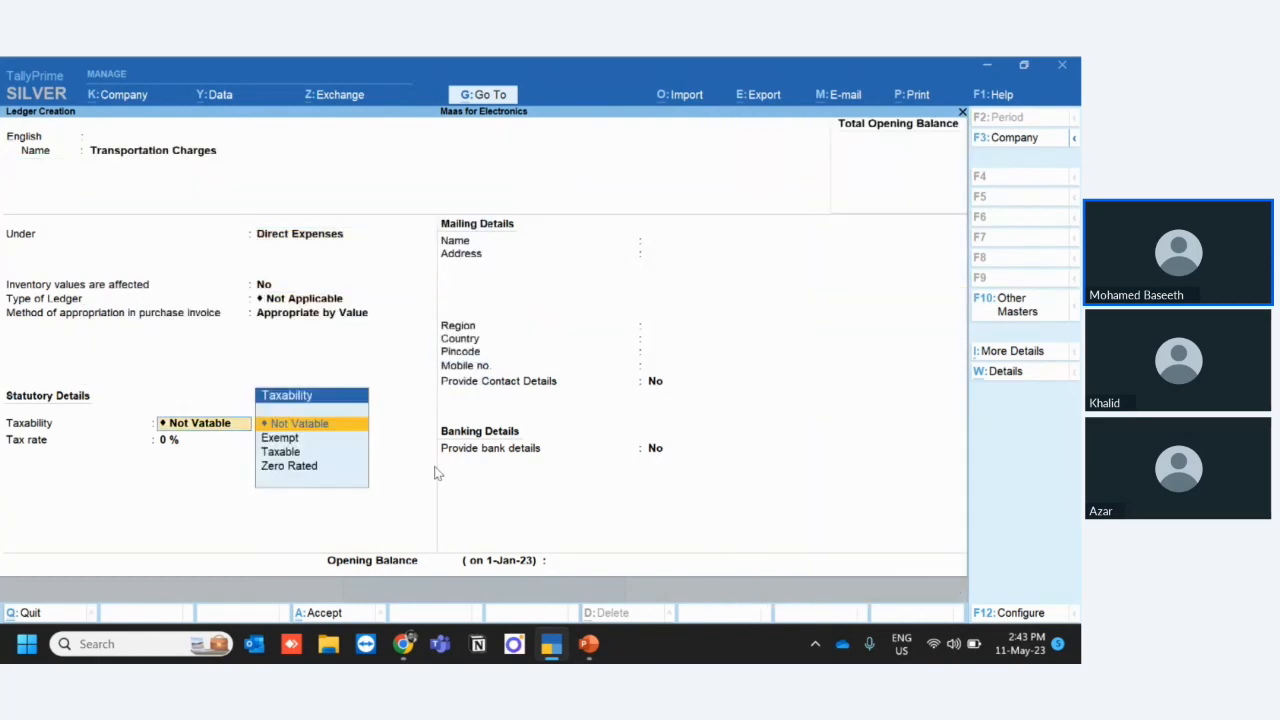
key("ctrl+a")
- Name a new ledger Certification Charges, keeping it under Direct Expenses with ledger type Not Applicable
type("Cerr")
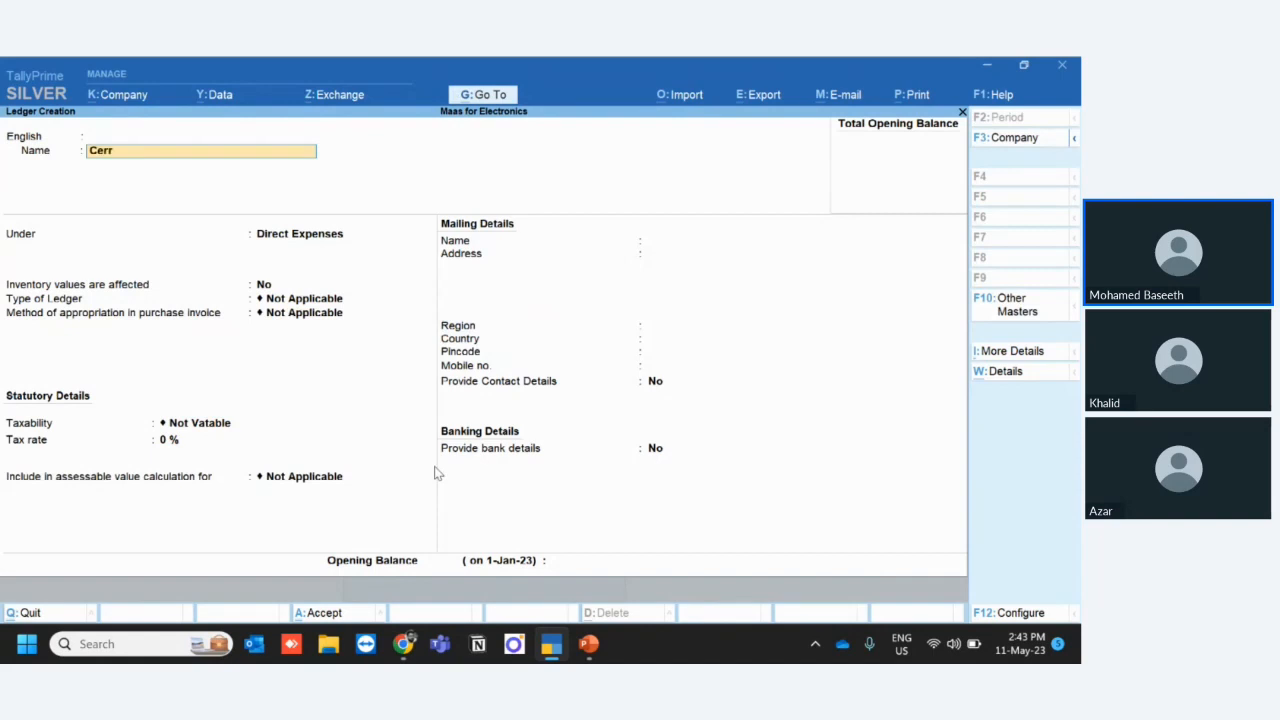
key("BackSpace")
type("tification Charges")
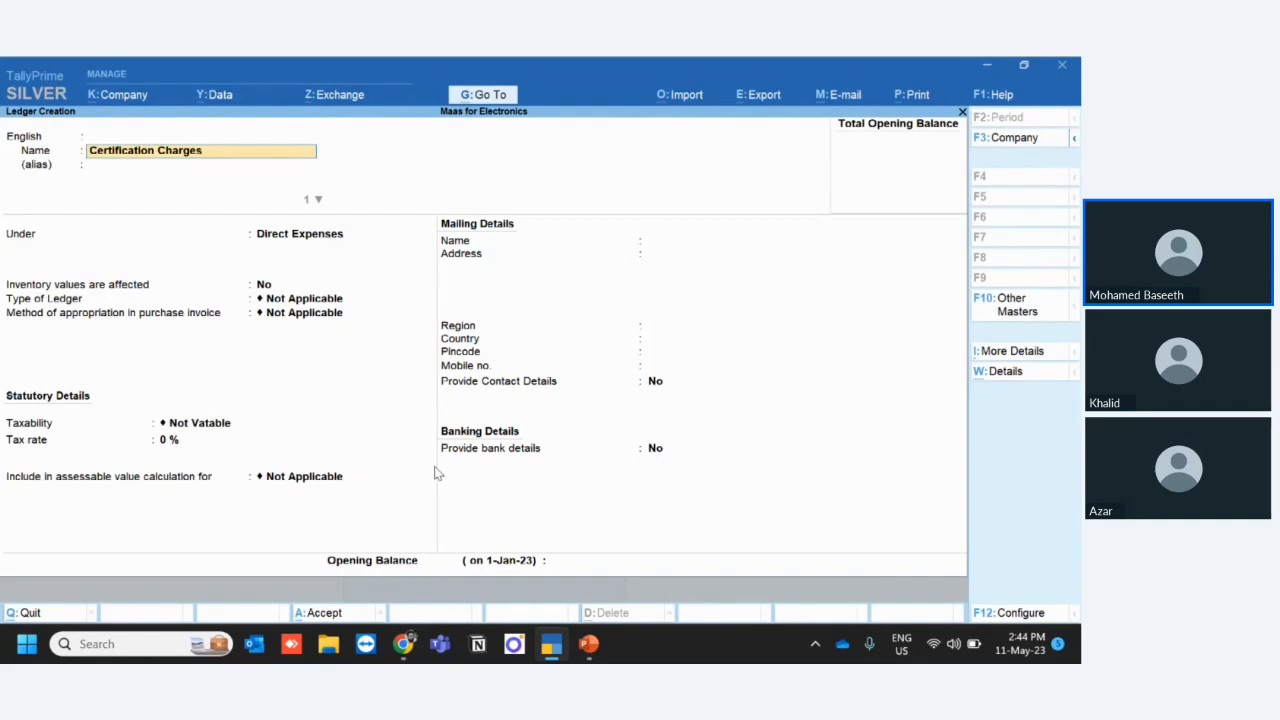
key("Return")
key("Return")
key("Return")
key("Return")
- Set Certification Charges to Appropriate by Value, leave it Not Vatable, and save the ledger
key("Return")
key("Down")
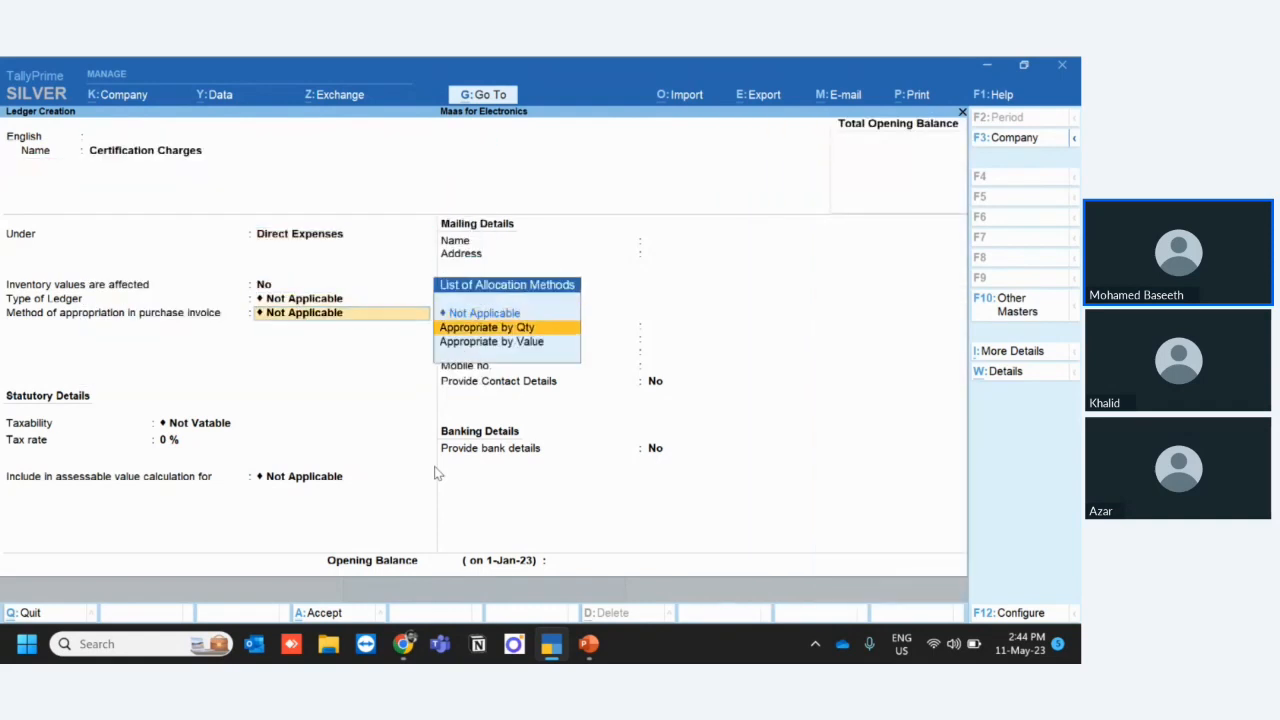
key("Down")
key("Return")
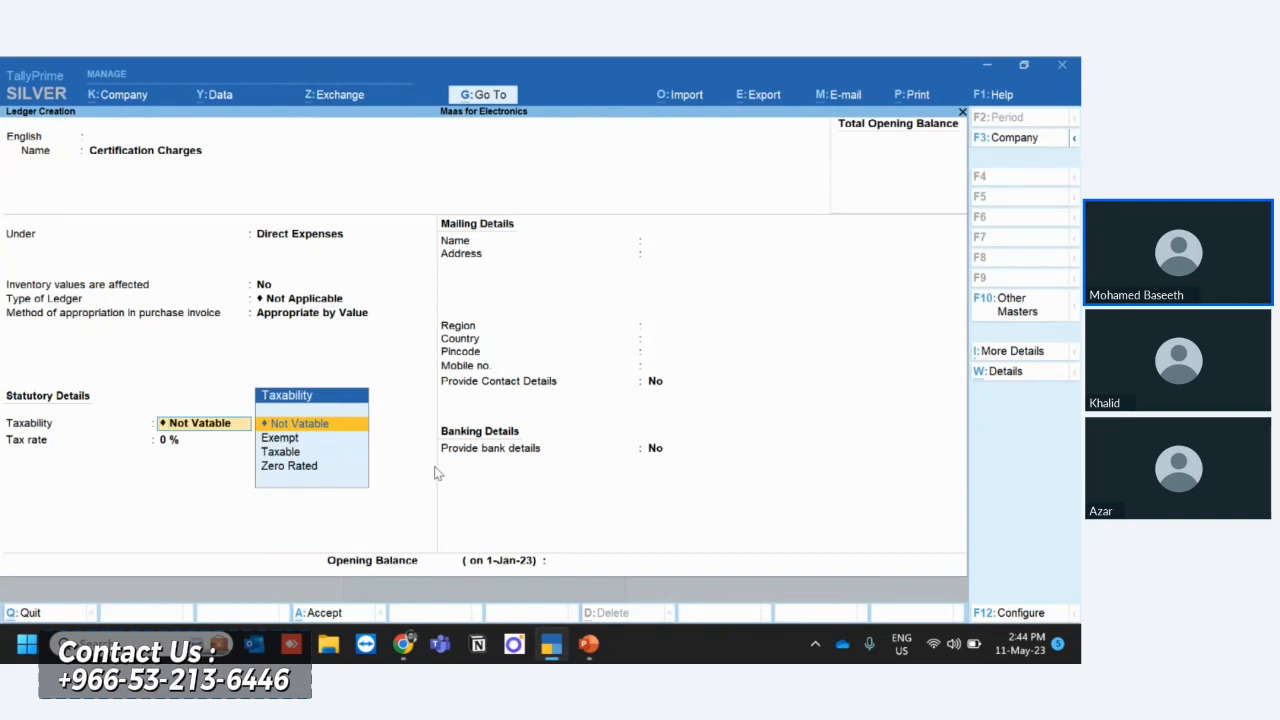
key("Return")
key("Return")
key("Return")
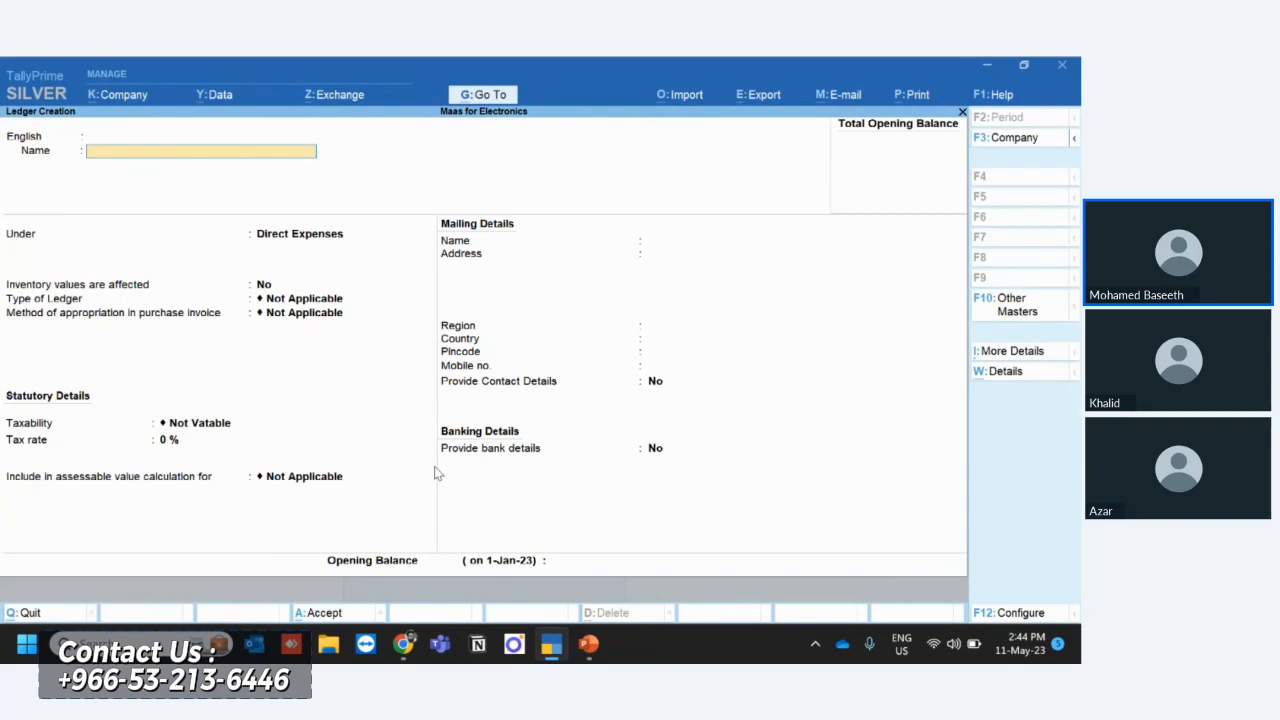
- Create the ledger Agent Service Charges under Direct Expenses with Appropriate by Value as its purchase invoice appropriation method
type("Agent F")
key("BackSpace")
type("Service Charges")
key("Return")
key("Return")
key("Return")
key("Return")
key("Return")
key("Return")
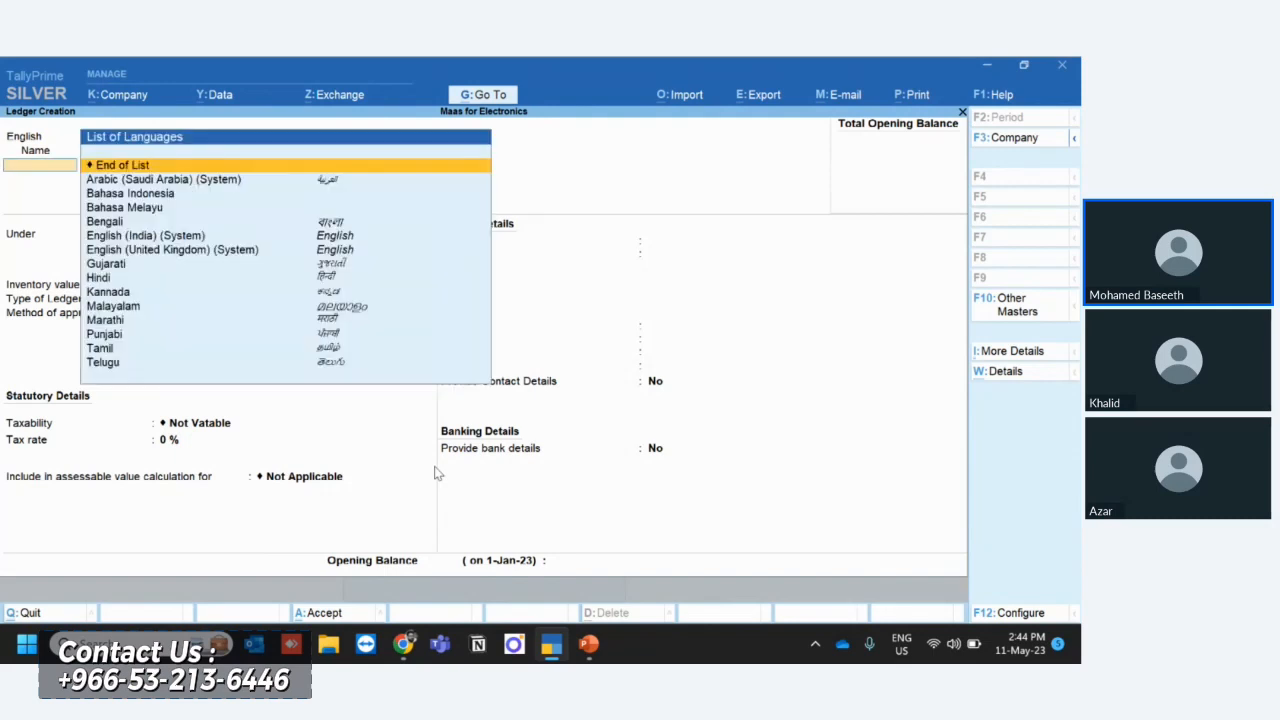
key("Down")
key("Down")
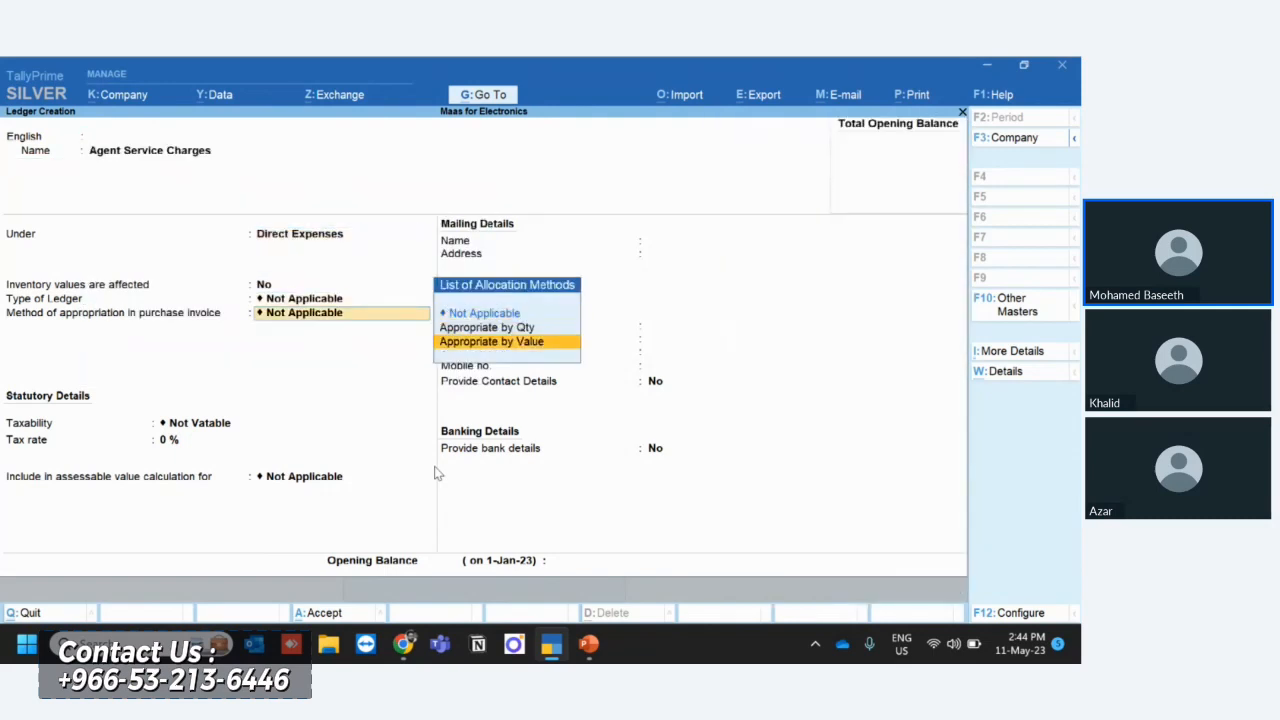
key("Return")
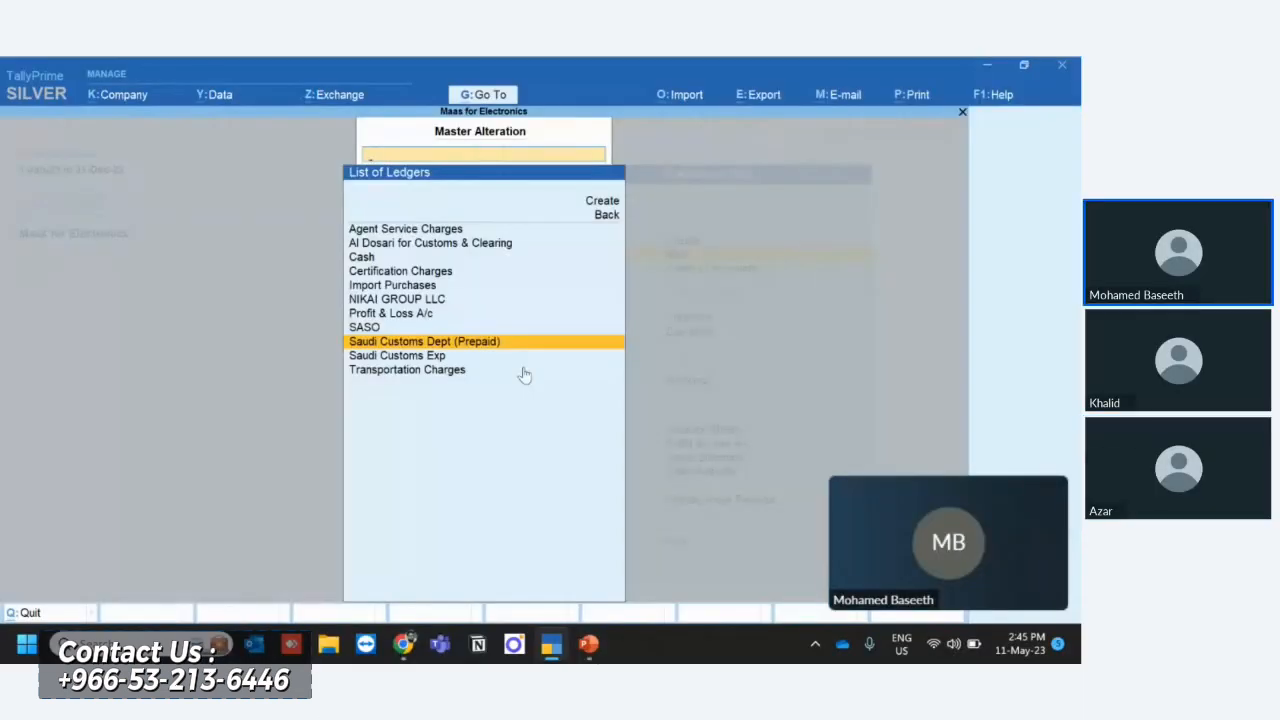
- Return to the Gateway of Tally and open the list of ledgers for alteration
key("Escape")
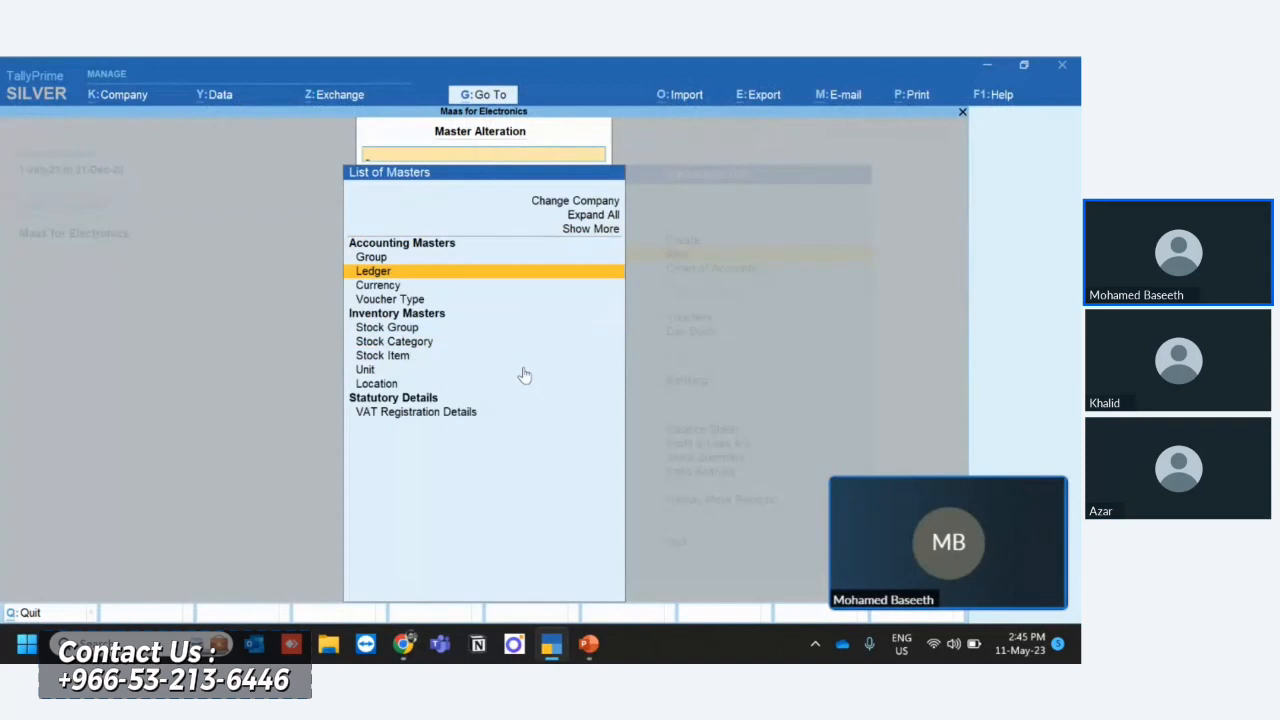
key("Escape")
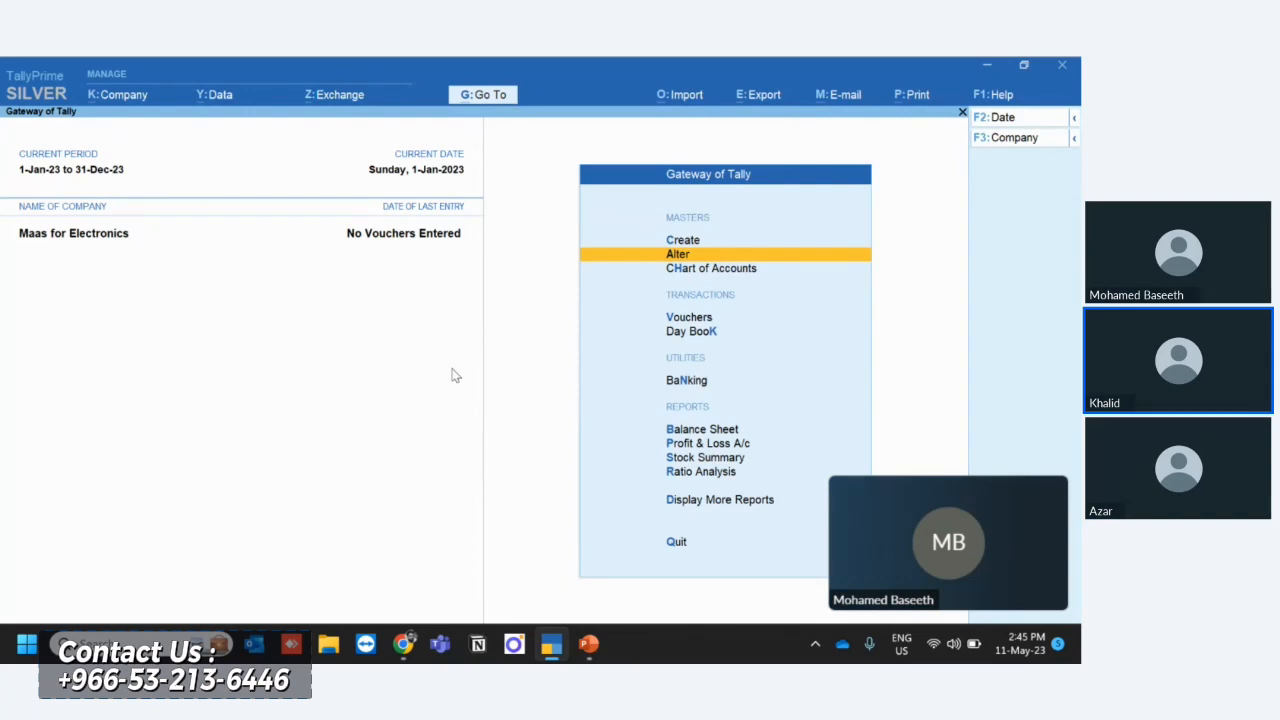
key("Return")
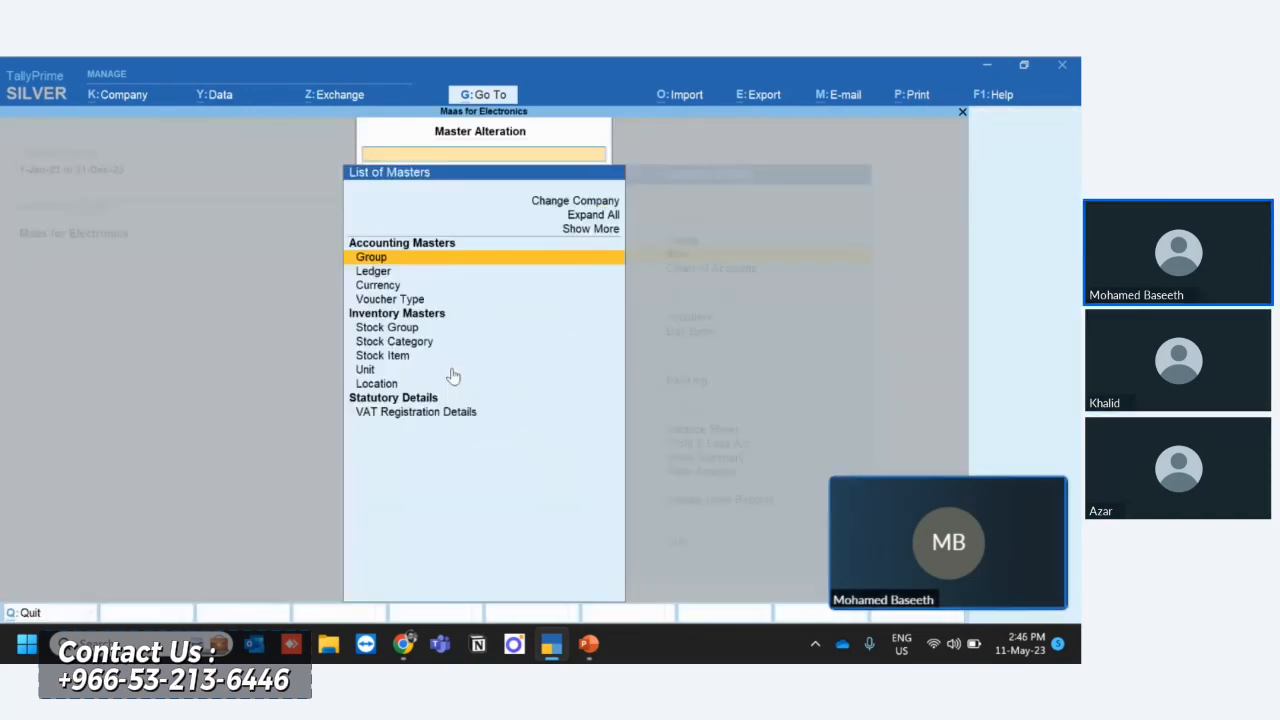
key("Down")
key("Return")
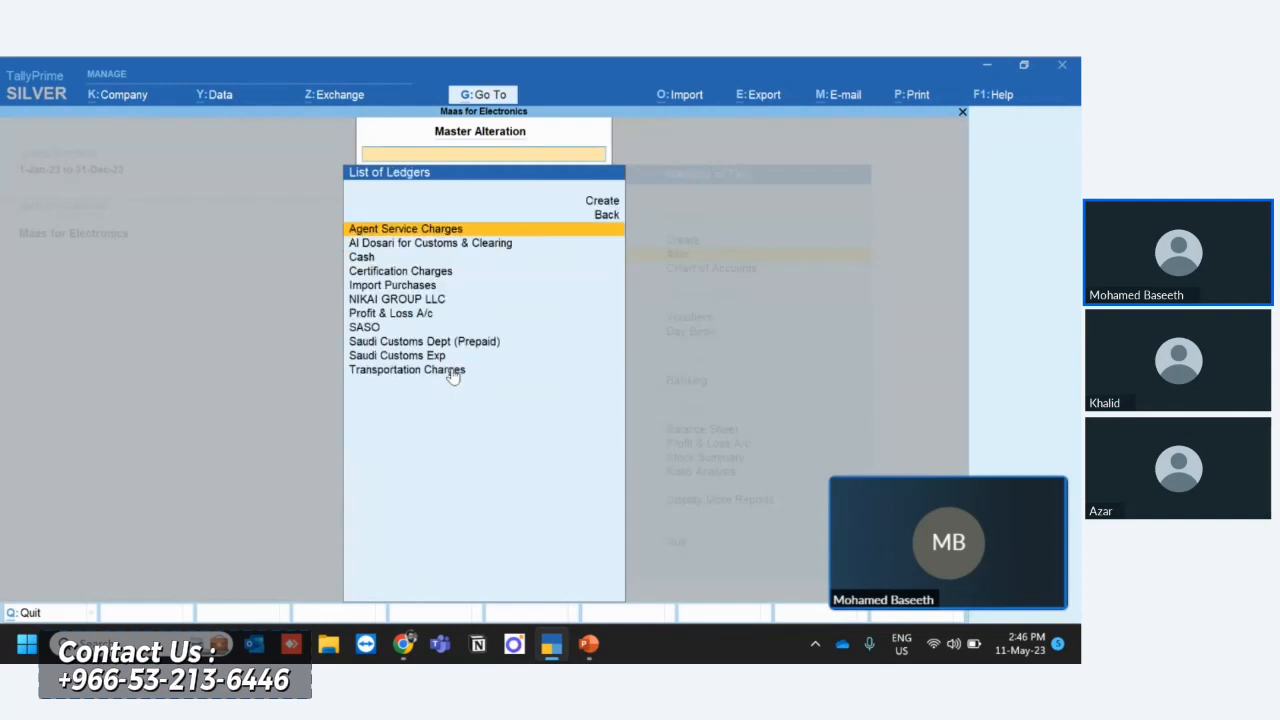
- Look through the created ledgers and open Saudi Customs Dept (Prepaid) to review its group and details without altering it
key("Down")
key("Down")
key("Down")
key("Down")
key("Down")
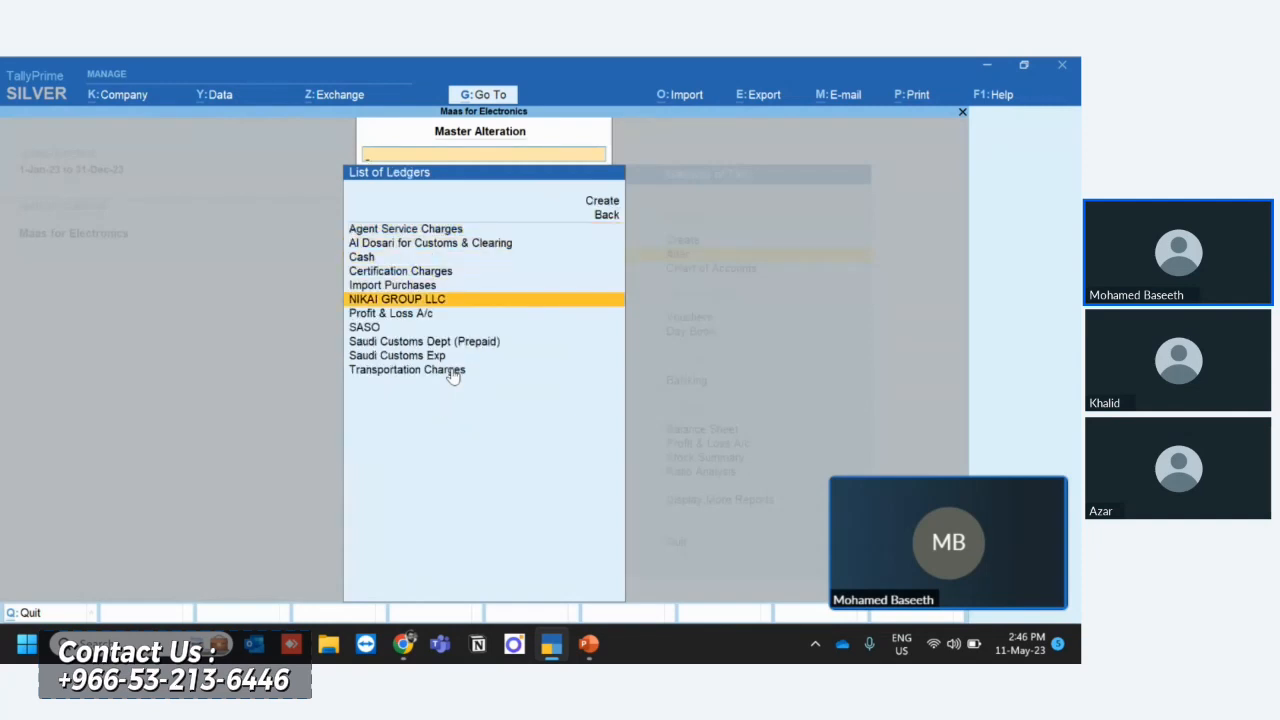
key("Up")
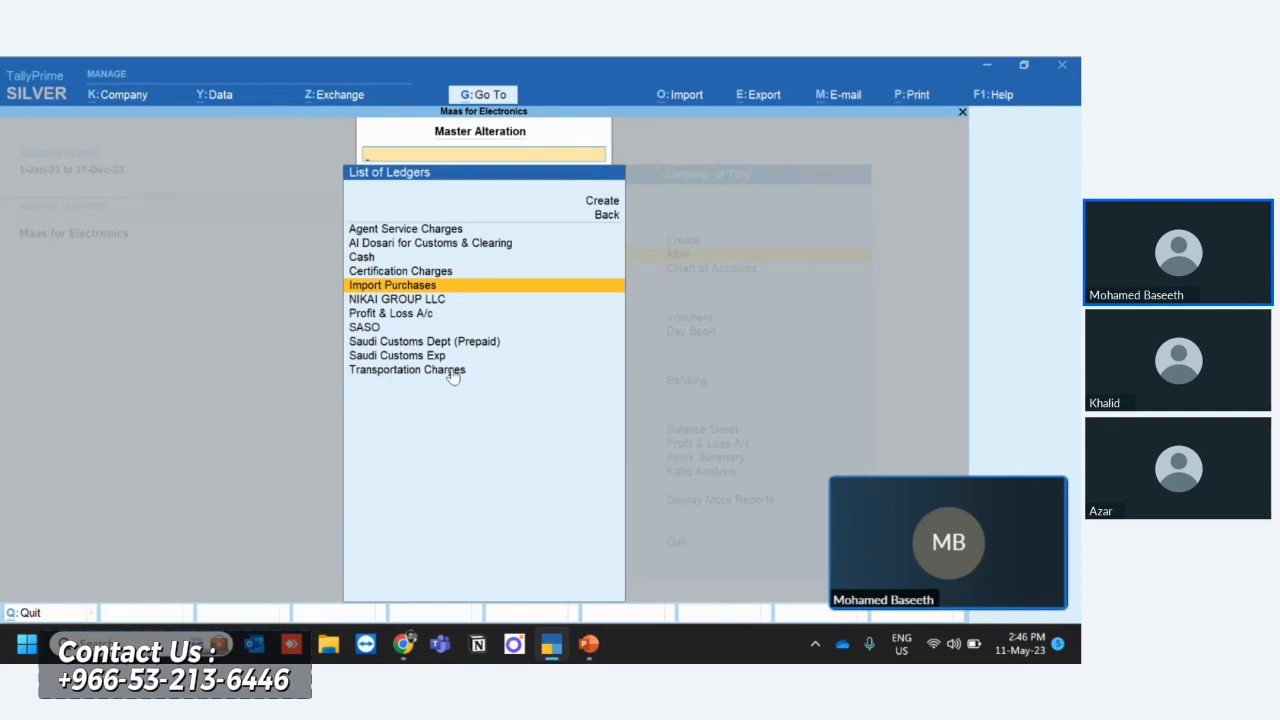
key("Up")
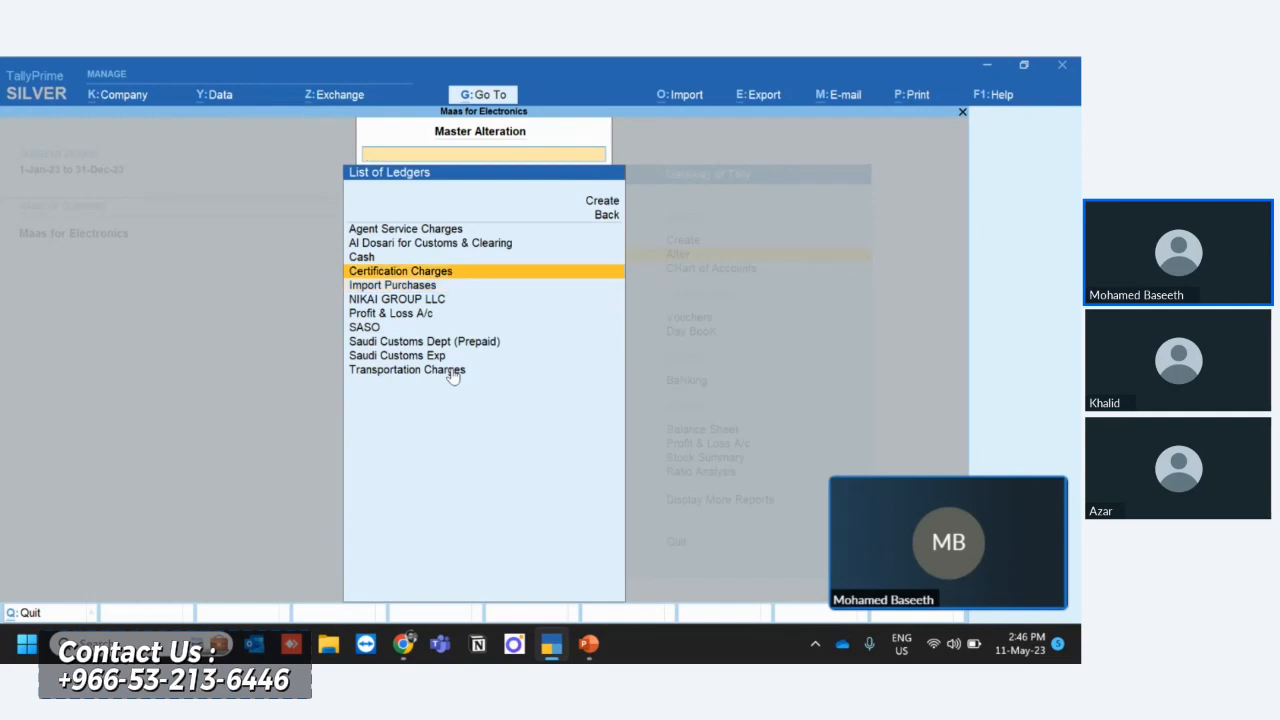
key("Down")
key("Down")
key("Down")
key("Down")
key("Down")
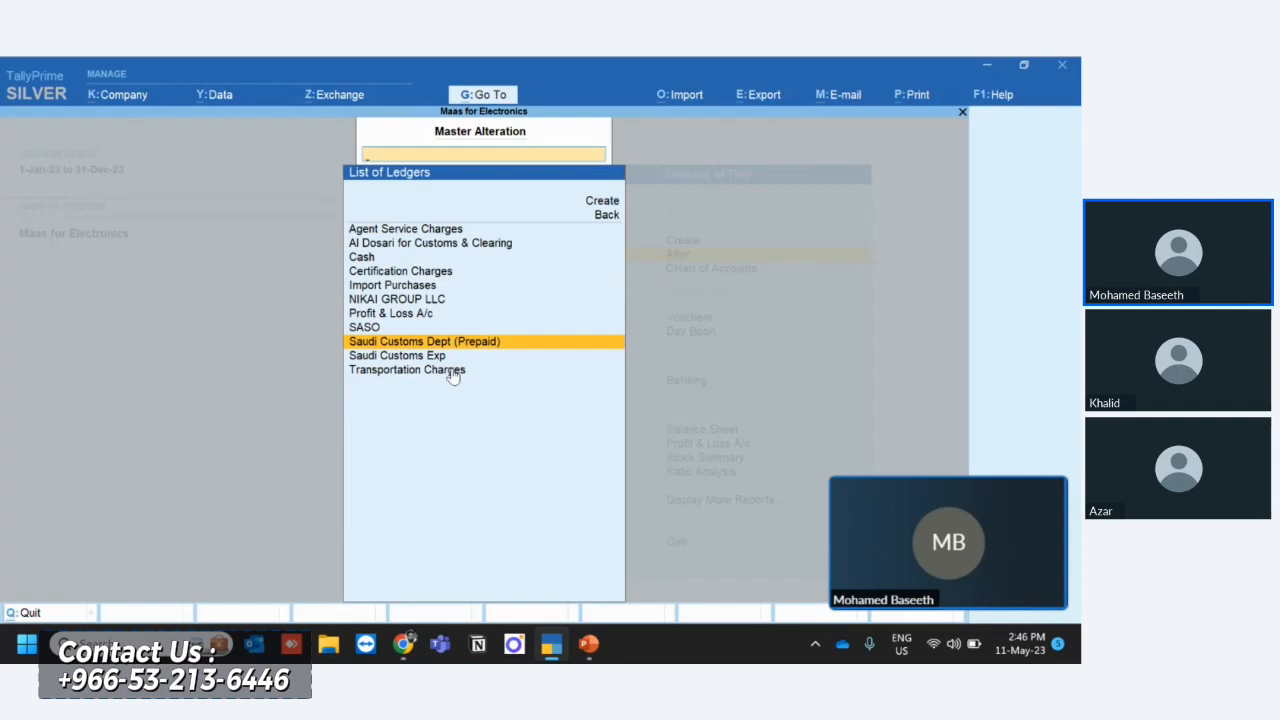
key("Return")
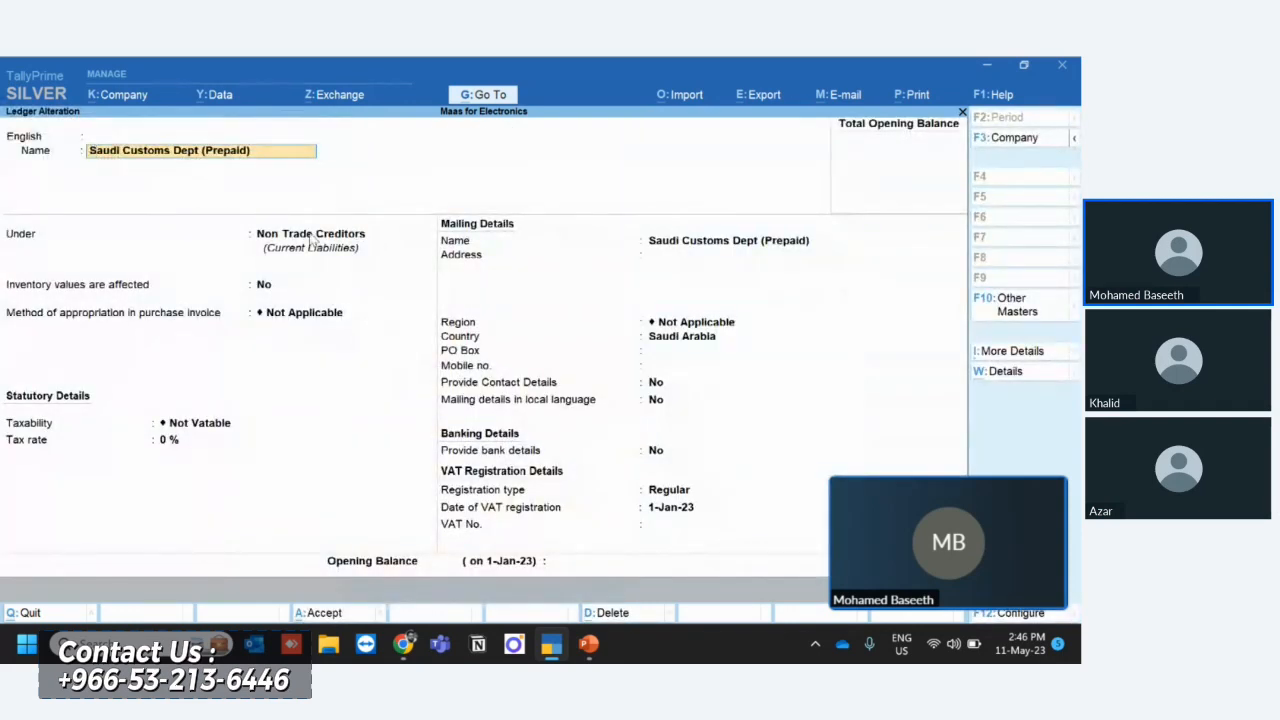
key("Escape")
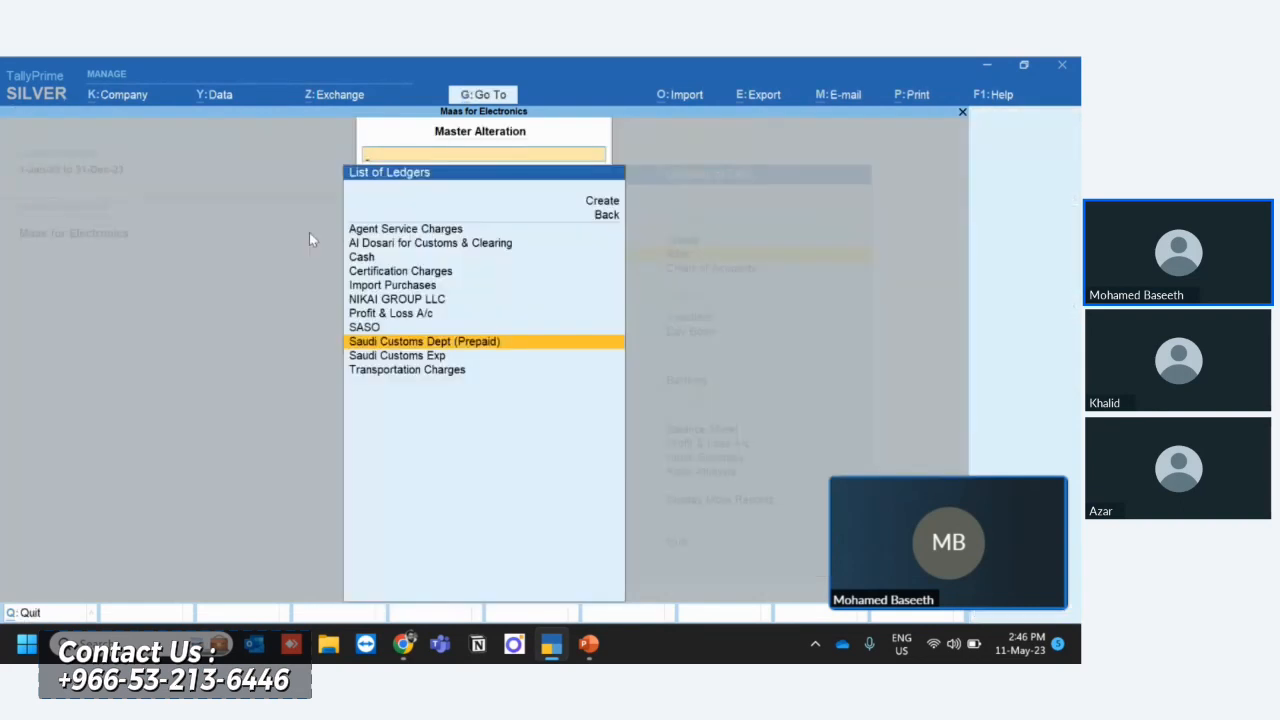
- Review the remaining creditor ledgers in the list, from Al Dosari for Customs & Clearing to SASO
key("Up")
key("Up")
key("Up")
key("Up")
key("Up")
key("Up")
key("Up")
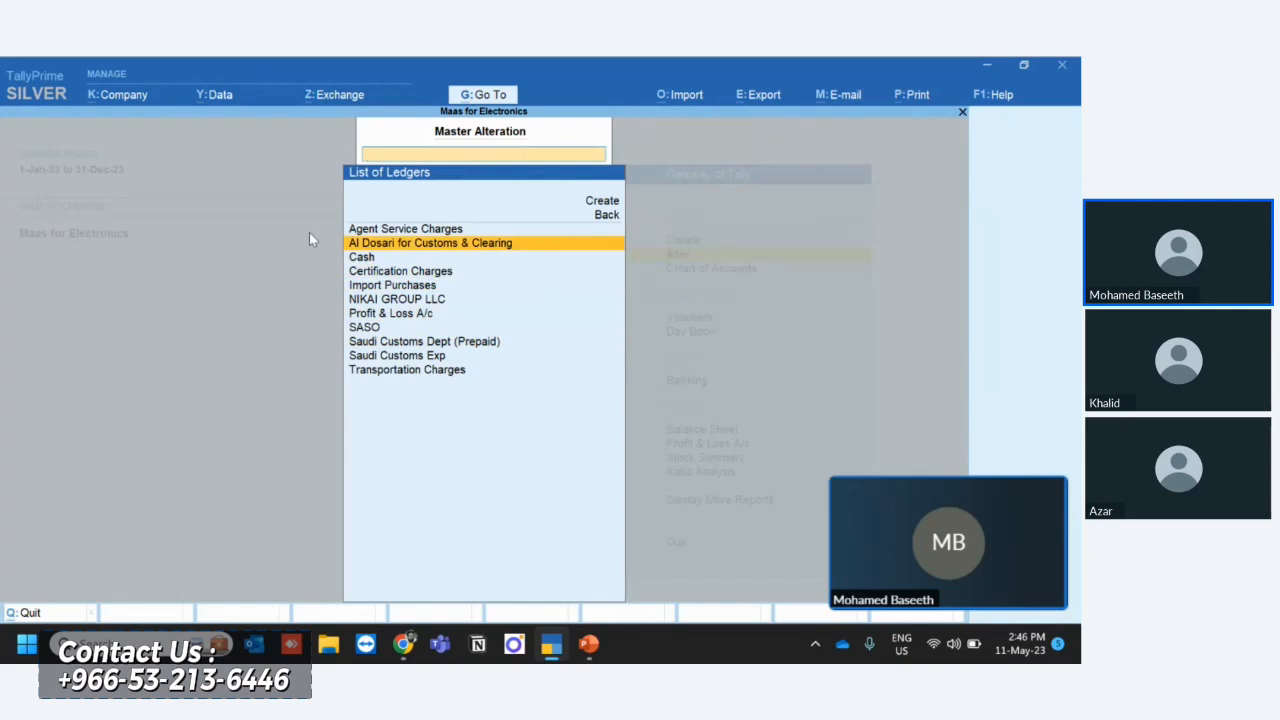
key("Down")
key("Down")
key("Down")
key("Down")
key("Down")
key("Down")
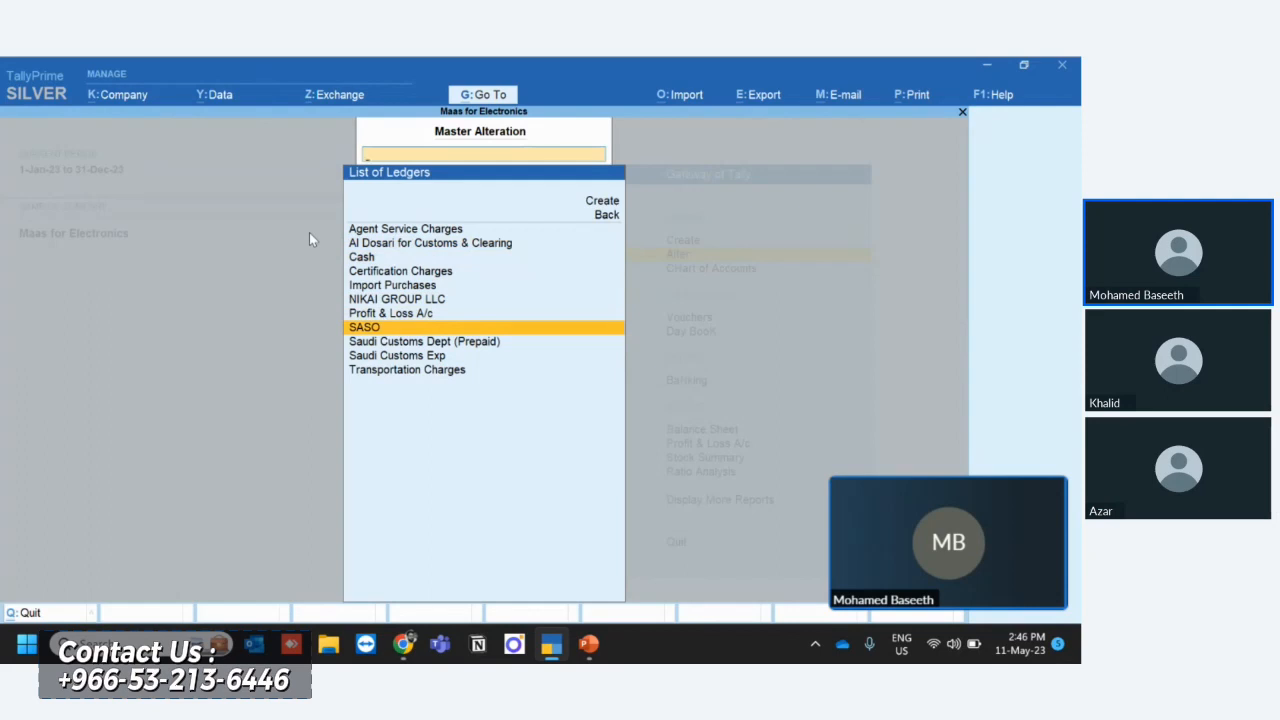
- Look over the expense and remaining ledgers in the alteration list up to Agent Service Charges and return to the Gateway of Tally
key("Down")
key("Down")
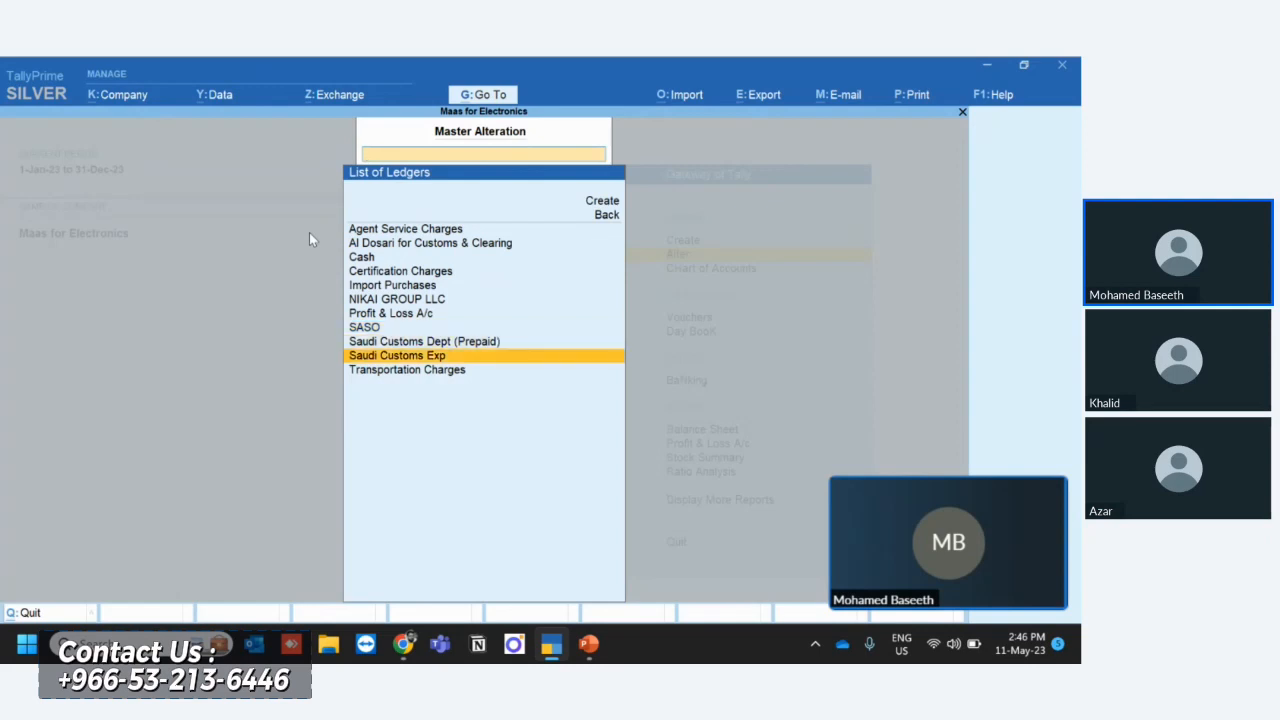
key("Down")
key("Up")
key("Up")
key("Up")
key("Up")
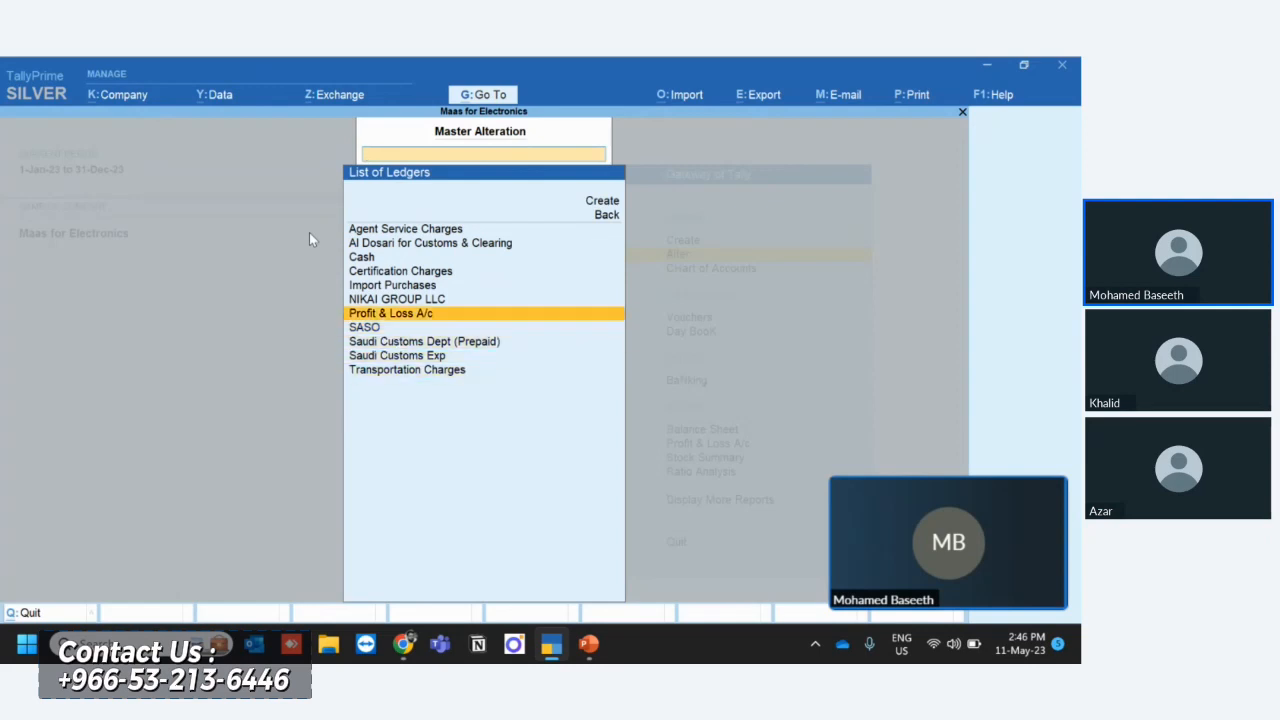
key("Up")
key("Up")
key("Up")
key("Up")
key("Up")
key("Up")
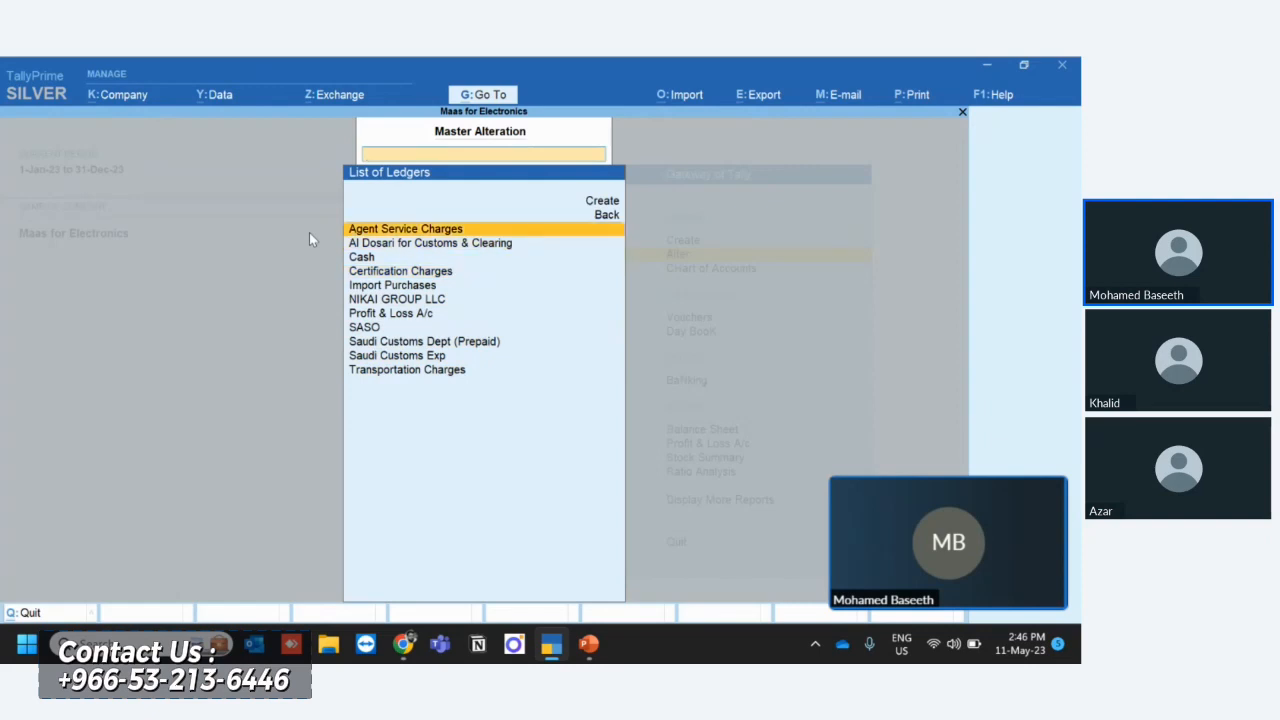
key("Escape")
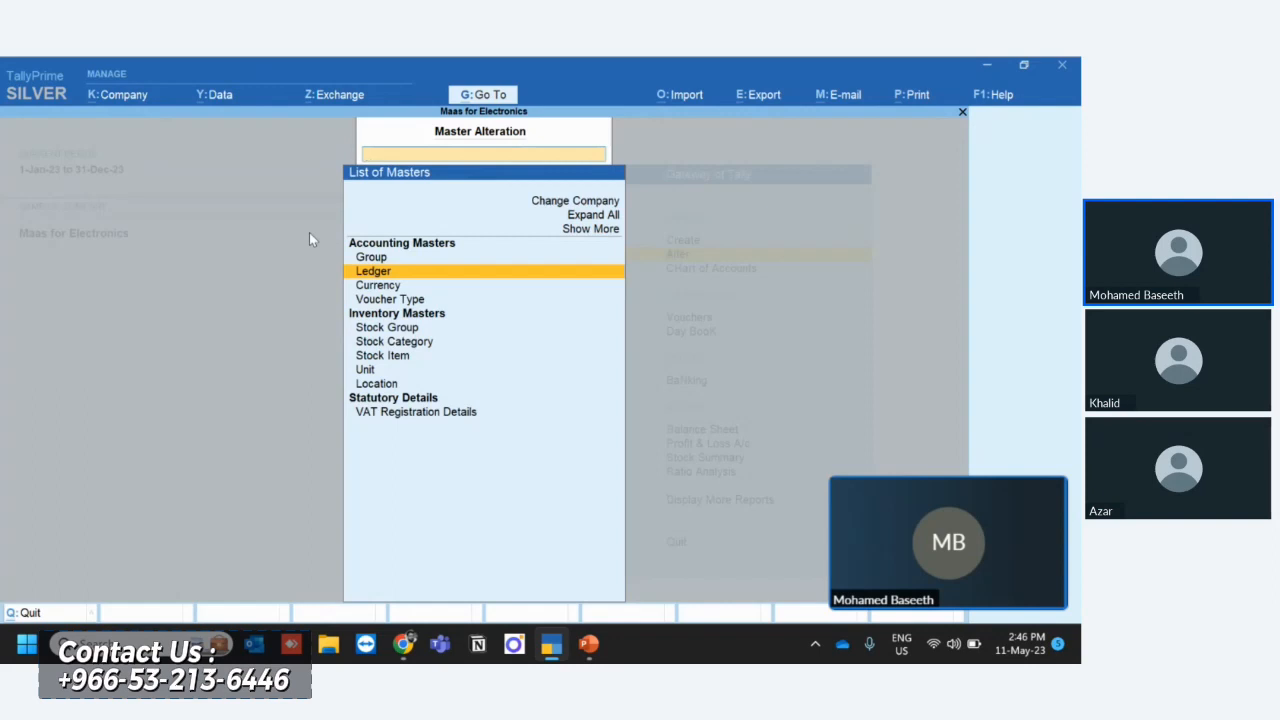
key("Down")
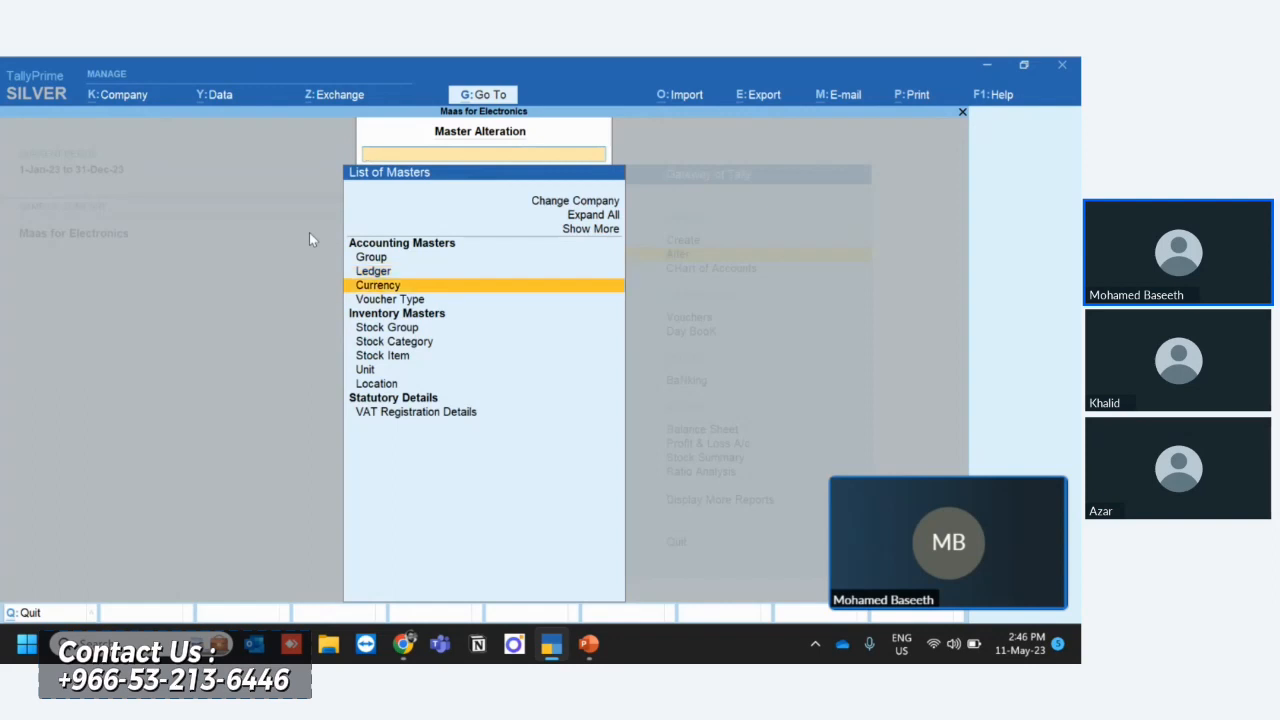
key("Escape")
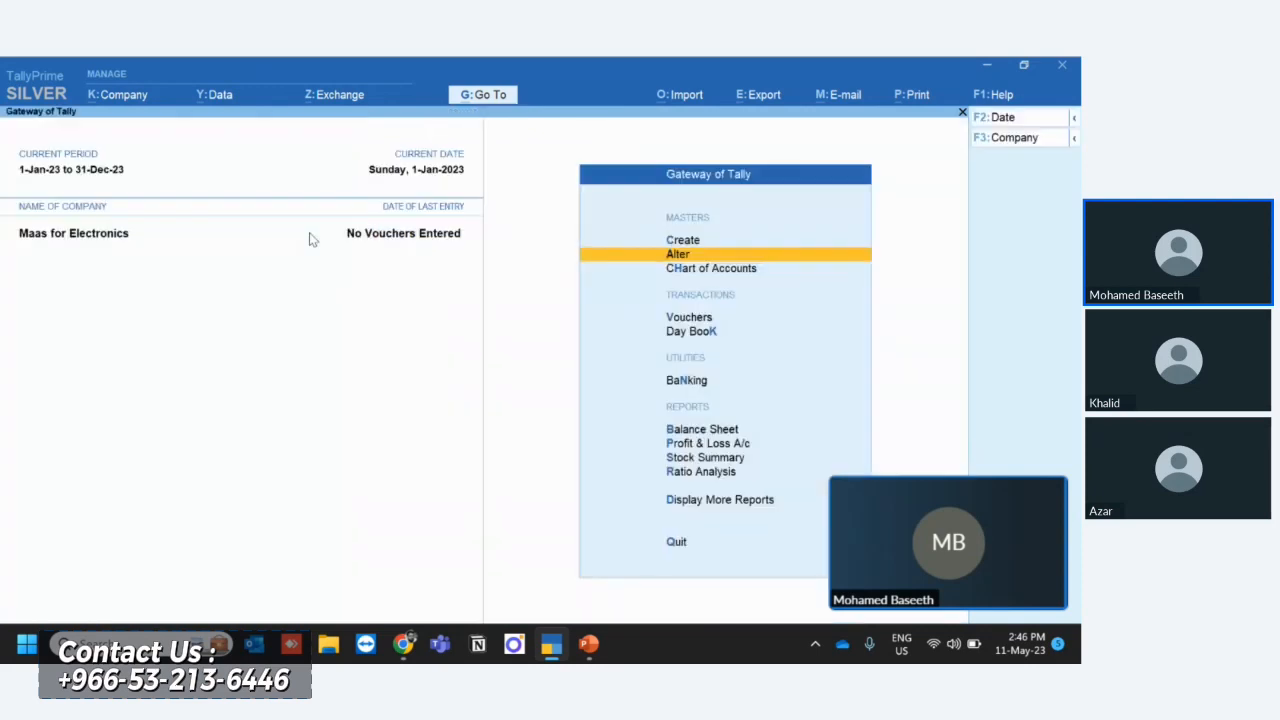
key("Up")
key("Return")
key("Down")
key("Down")
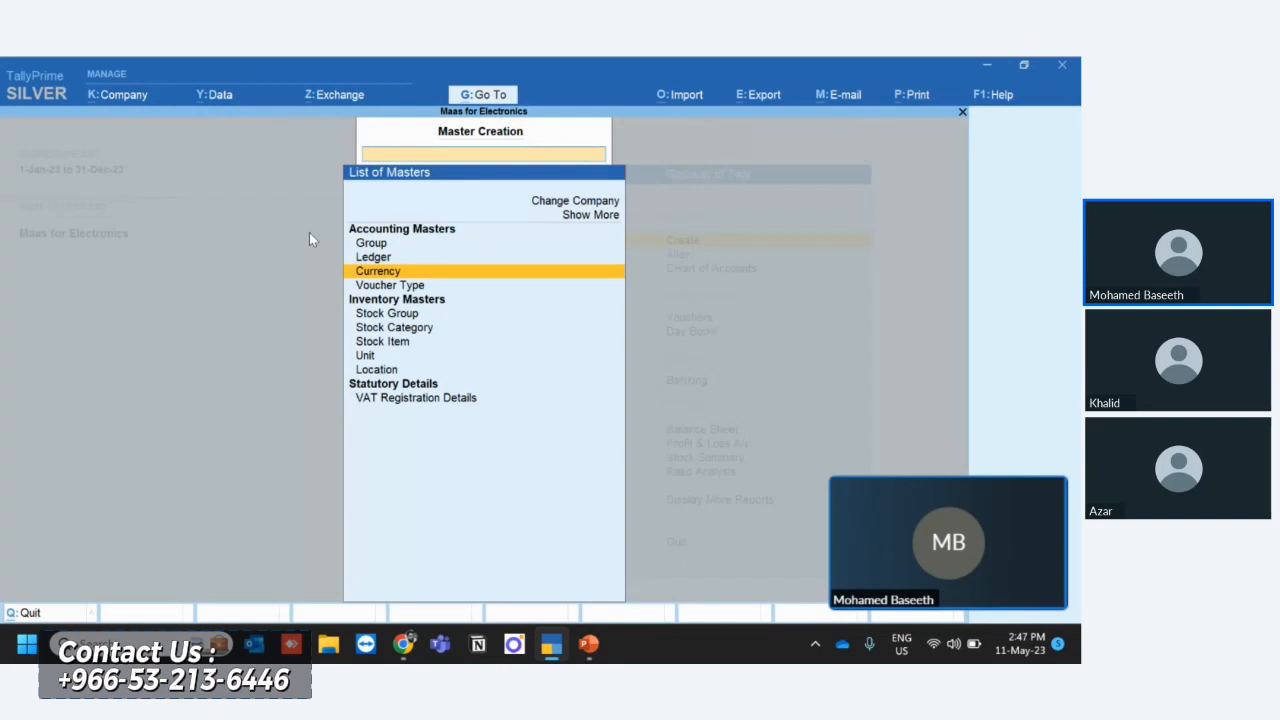
key("Return")
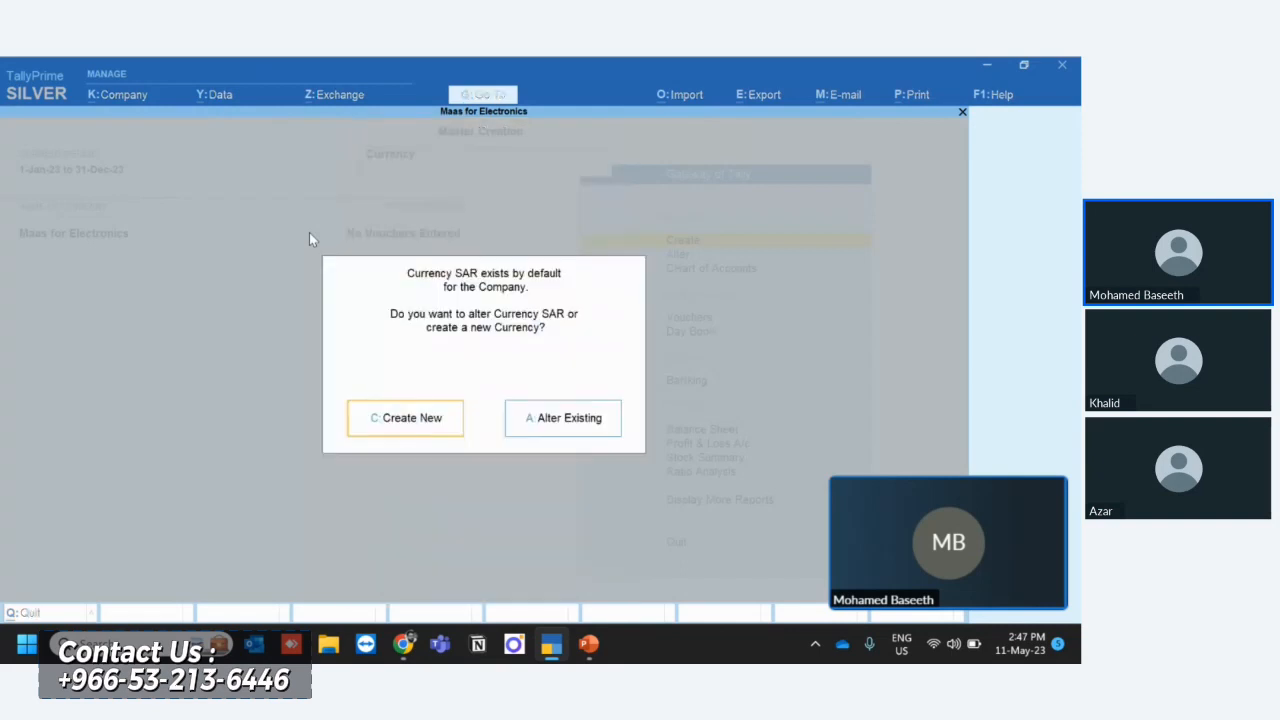
key("Return")
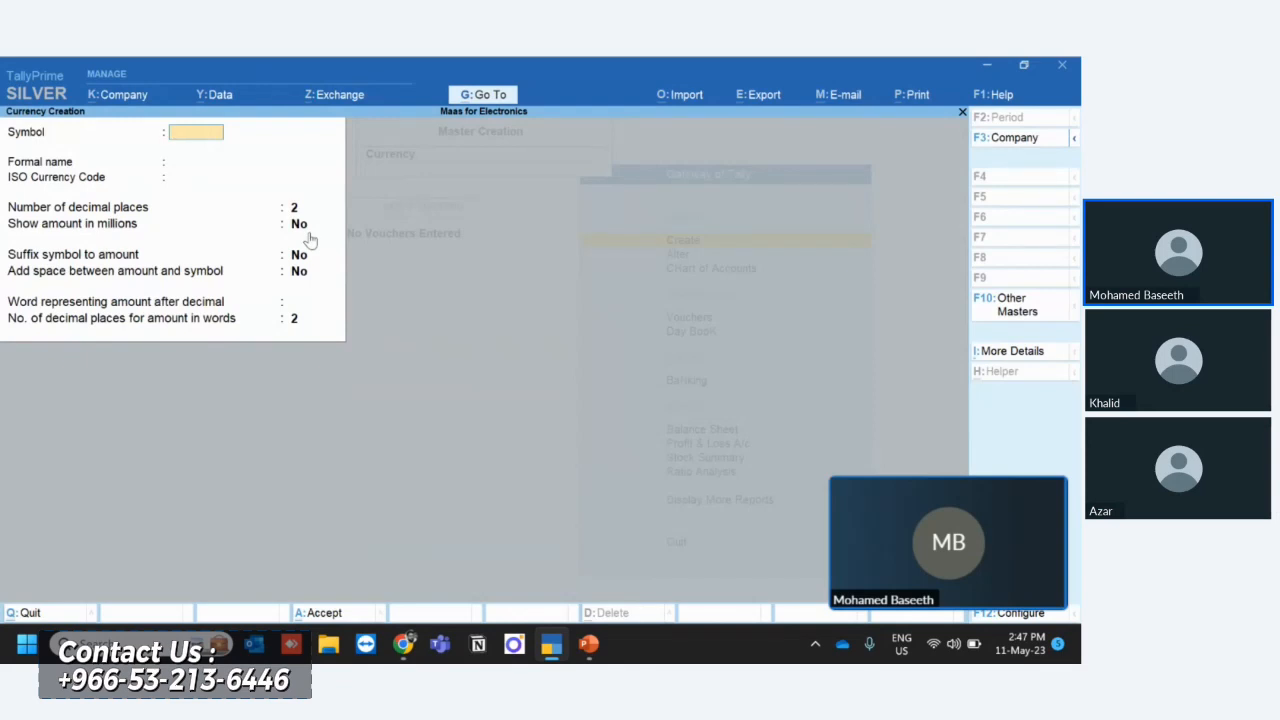
type("$")
key("Return")
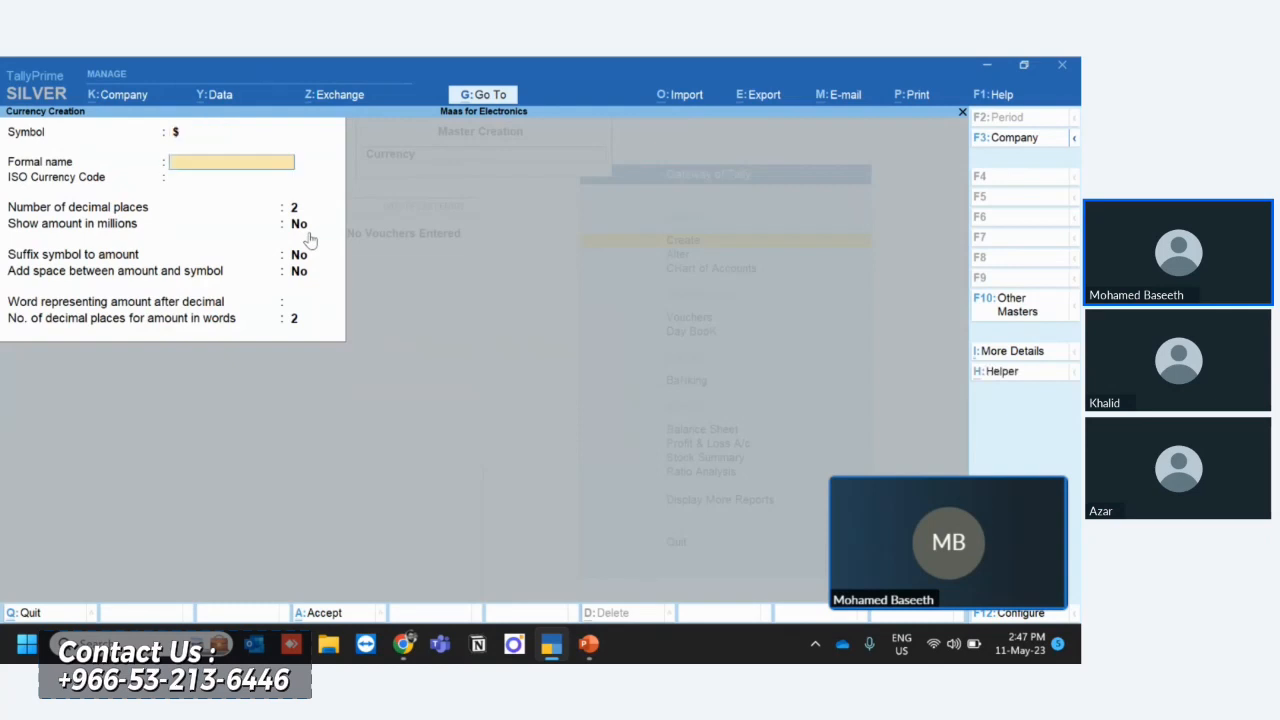
type("US Dollar")
key("Return")
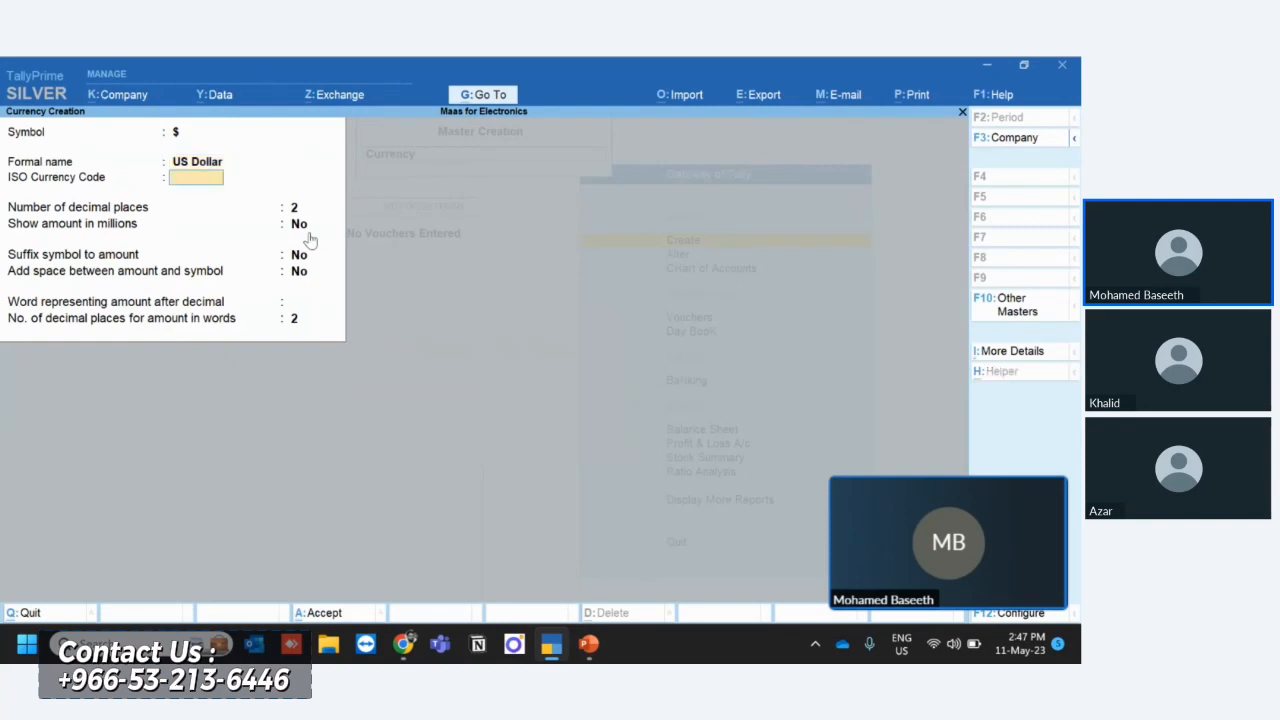
type("USD")
key("Return")
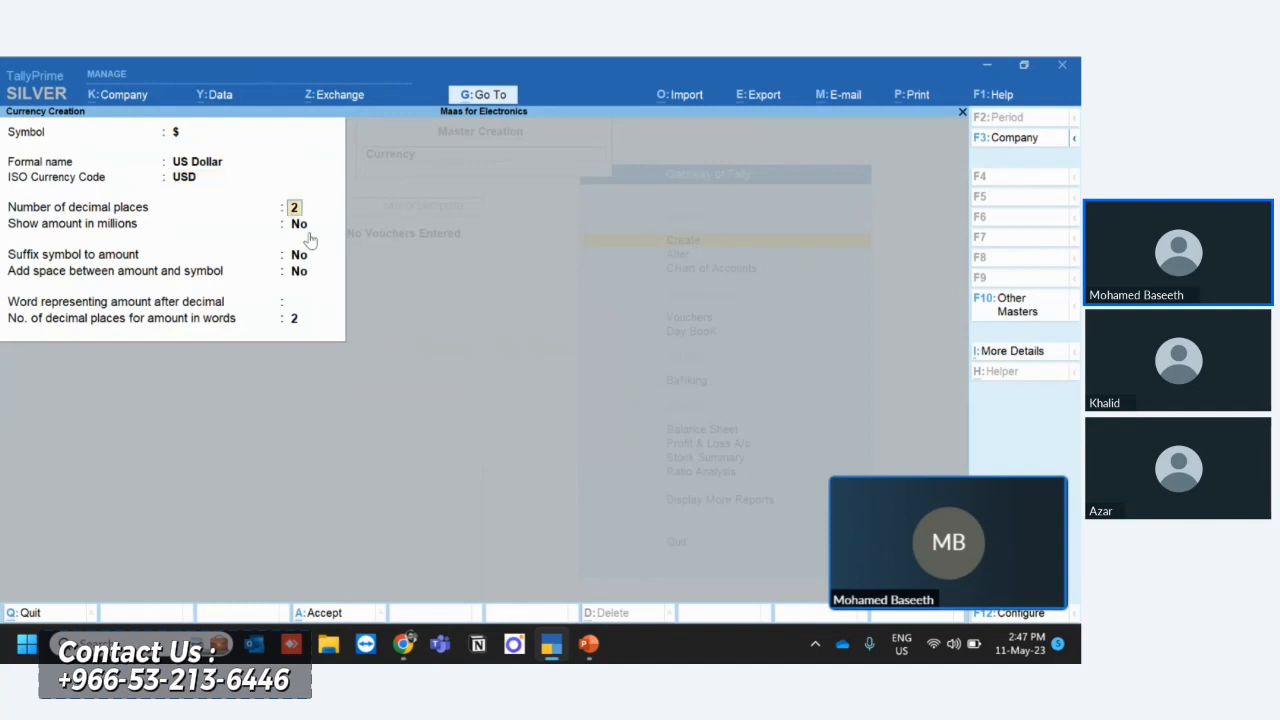
key("Return")
type("y")
key("Return")
key("Return")
key("Return")
key("Return")
key("Escape")
key("y")
key("Escape")
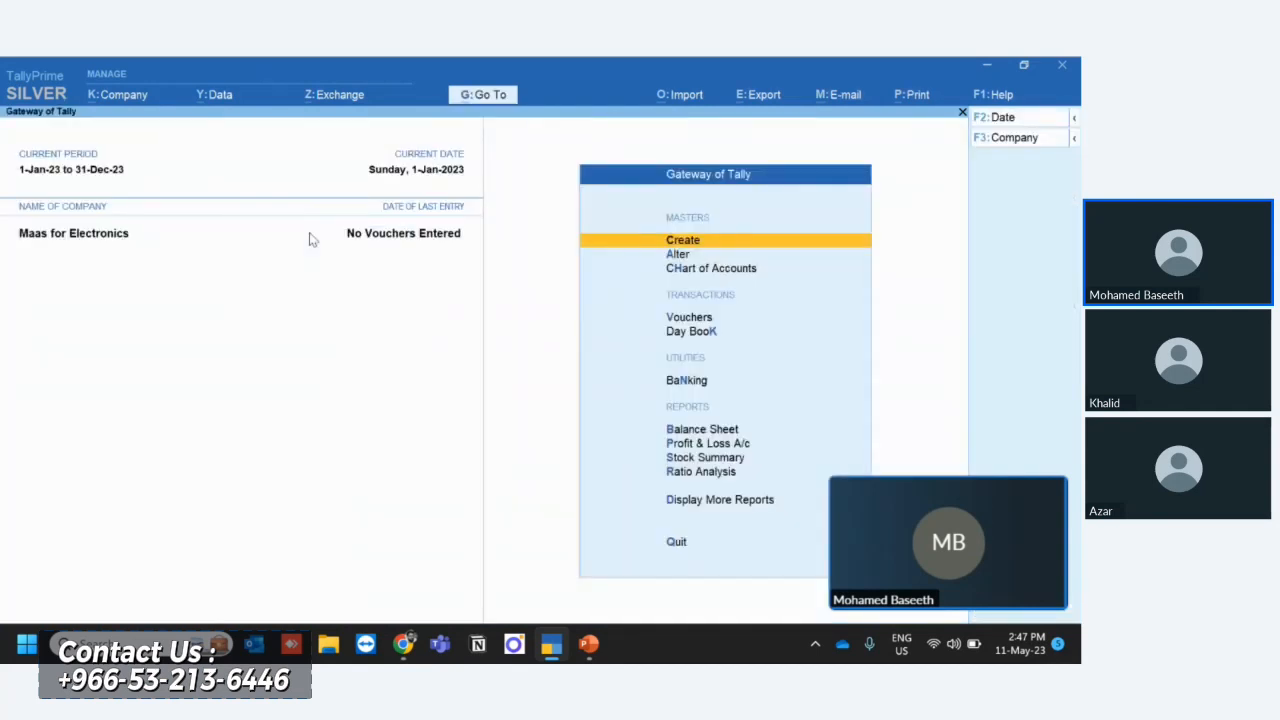
- Start creating a new currency for the company with $ as its symbol
key("Return")
key("Down")
key("Down")
key("Down")
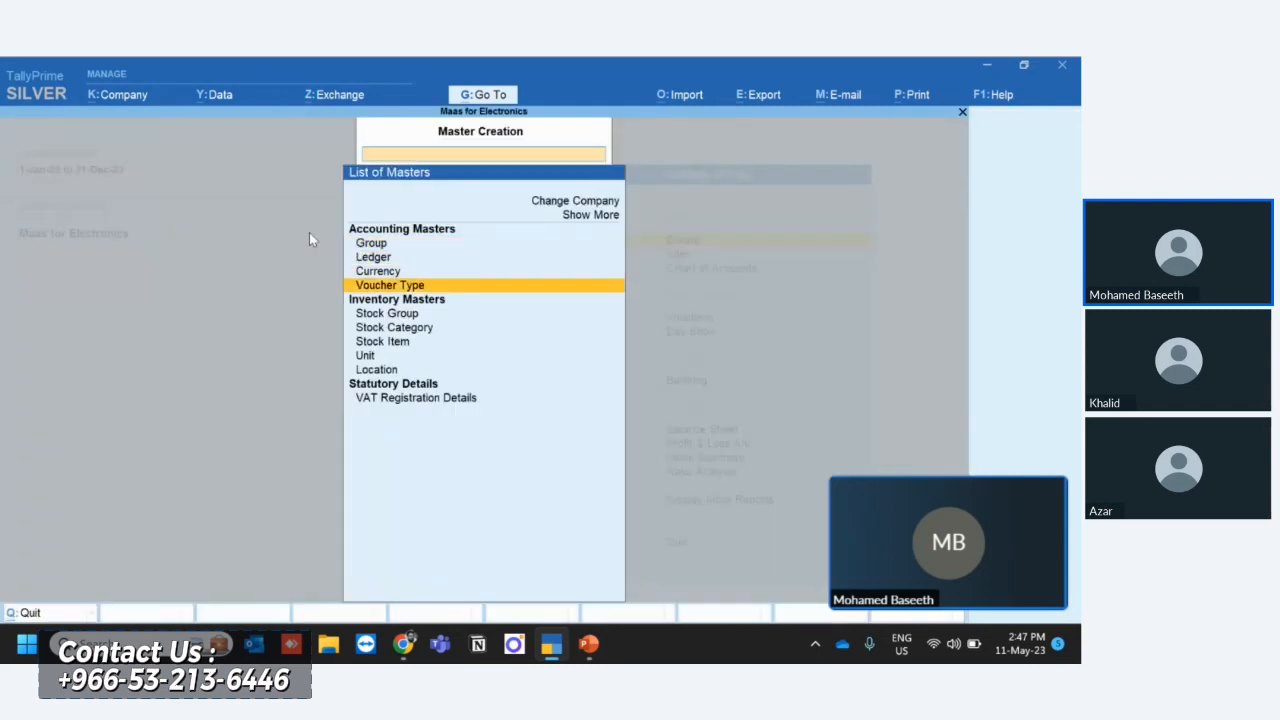
key("Up")
key("Return")
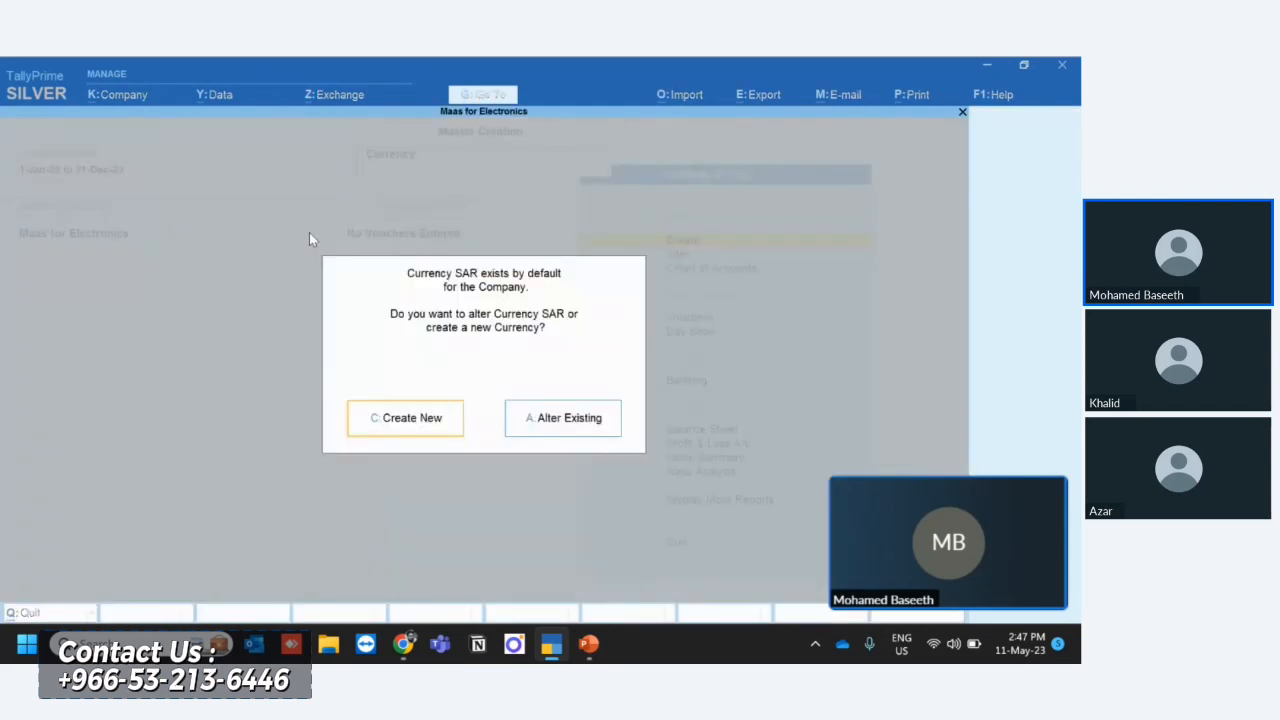
type("c")
type("$")
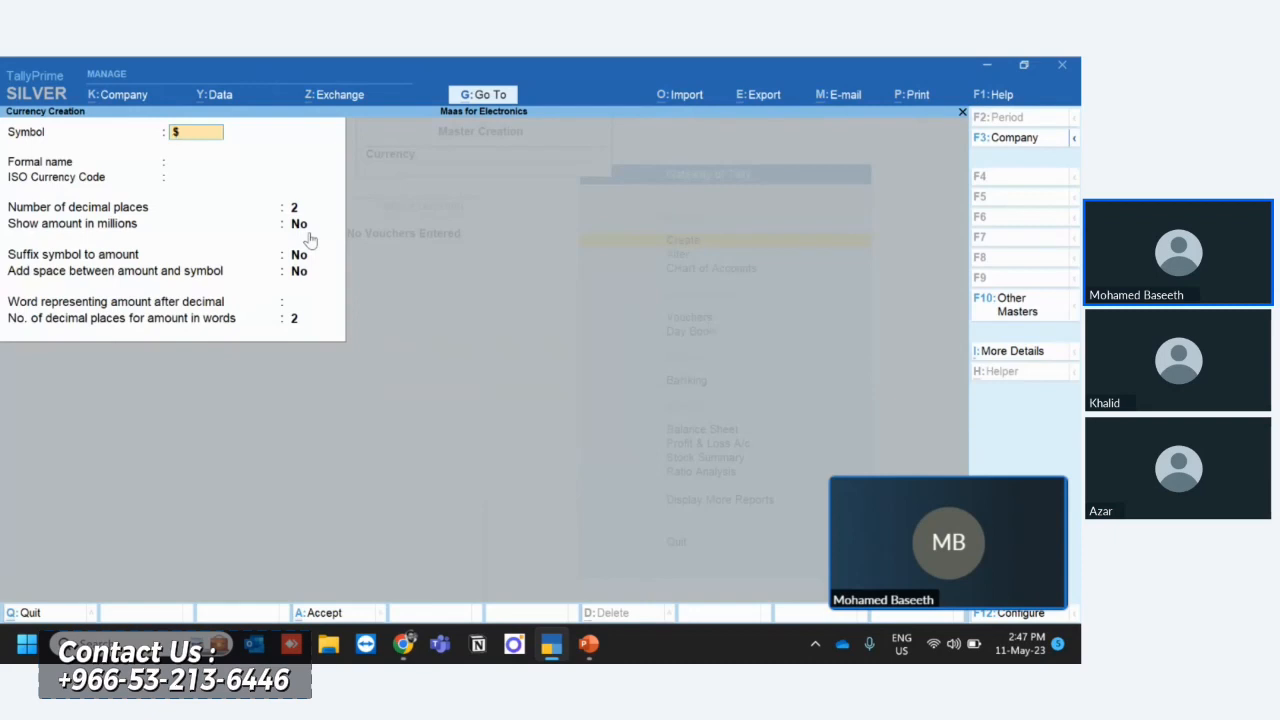
key("Return")
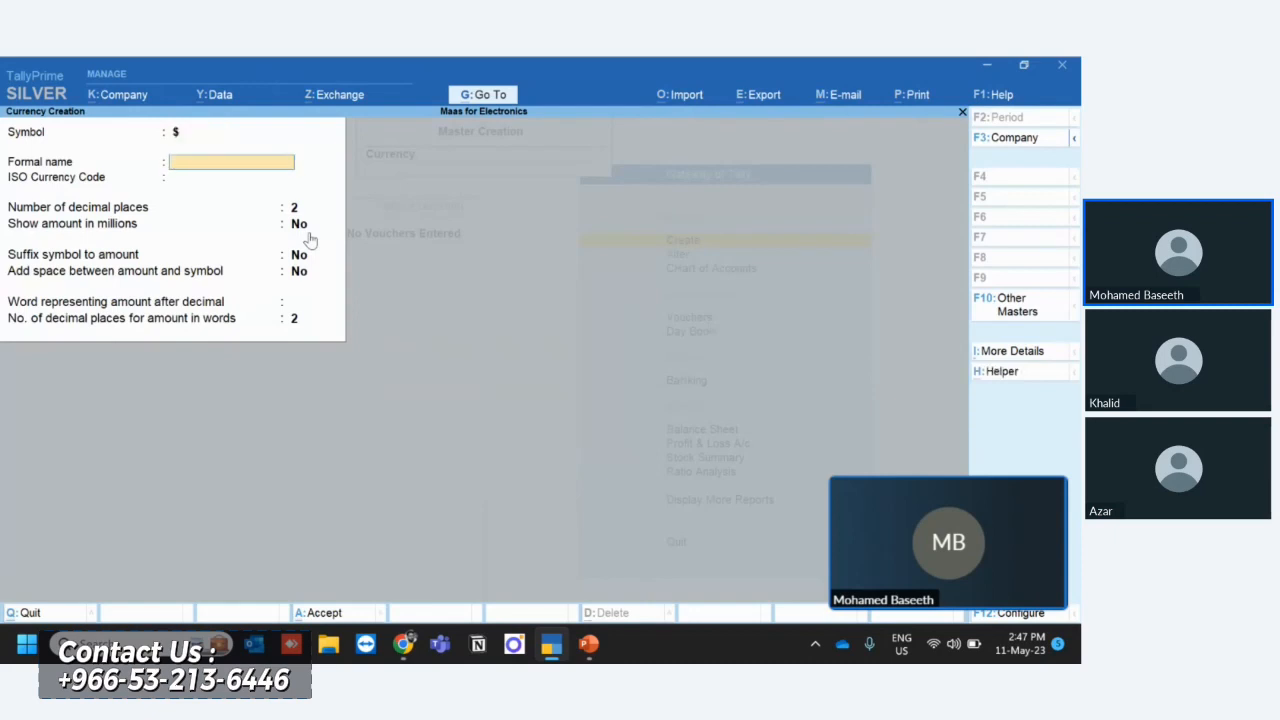
- Enter US Dollar as the currency's formal name and USD as its ISO currency code, keeping 2 decimal places
type("US Dollar")
key("Return")
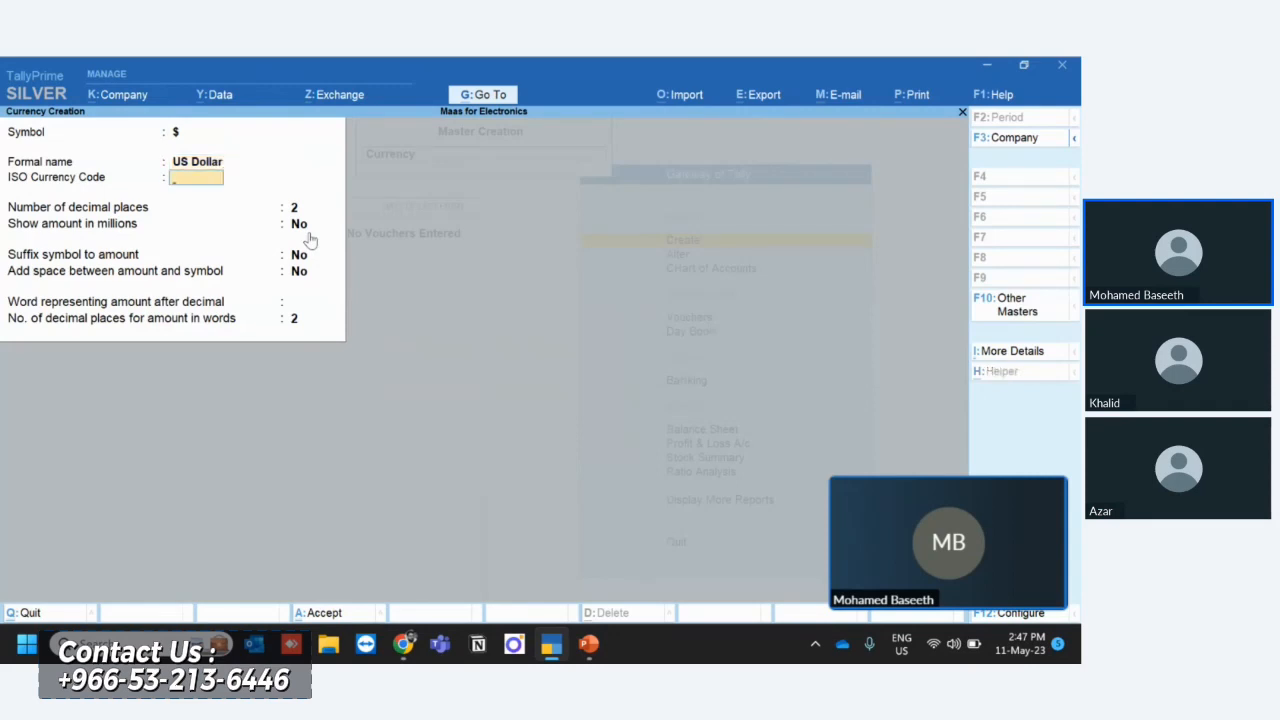
type("ISD")
key("BackSpace")
key("BackSpace")
key("BackSpace")
type("USD")
key("Return")
- Set the US Dollar currency to show amounts in millions, save it and leave currency creation
key("Return")
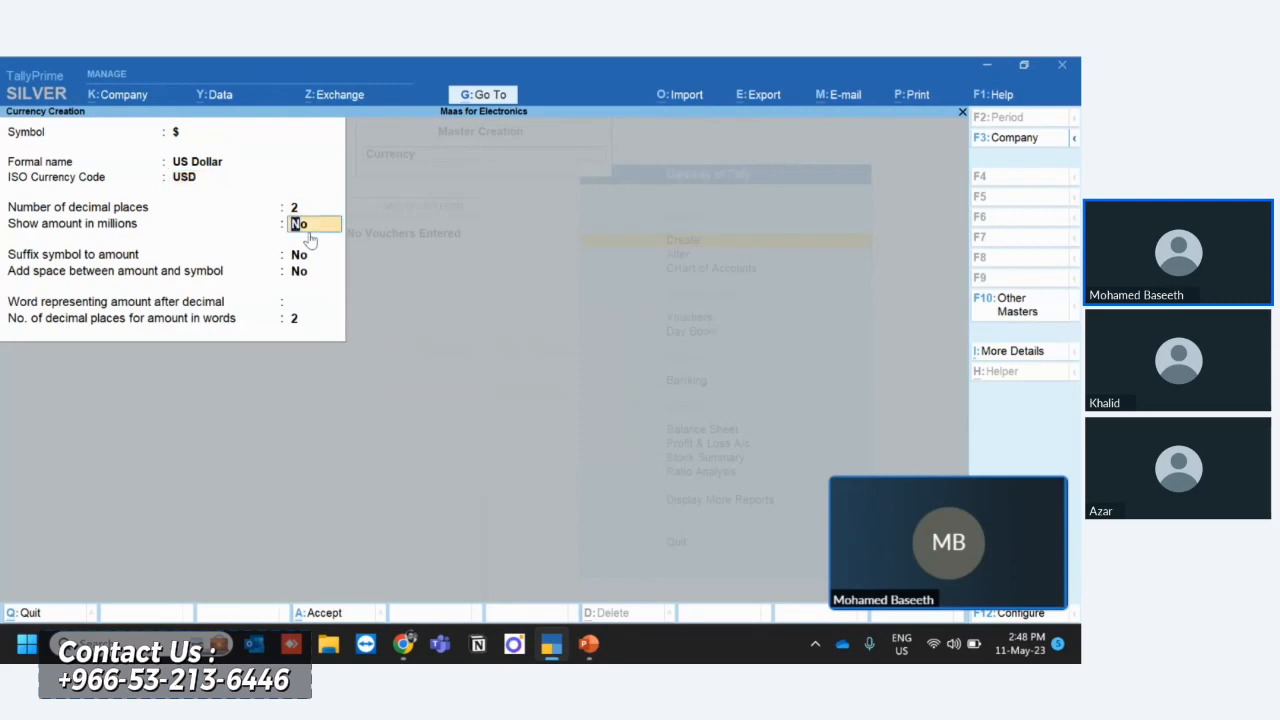
type("y")
key("Return")
left_click(335, 616)
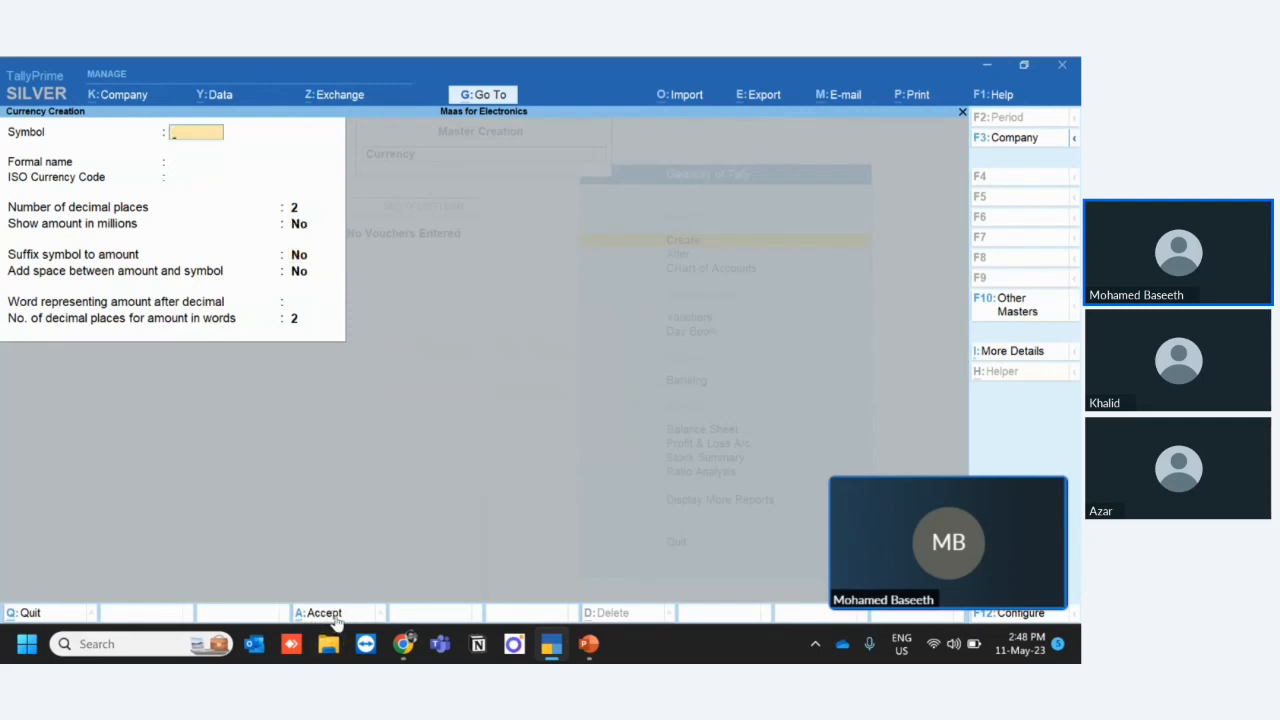
key("Escape")
key("y")
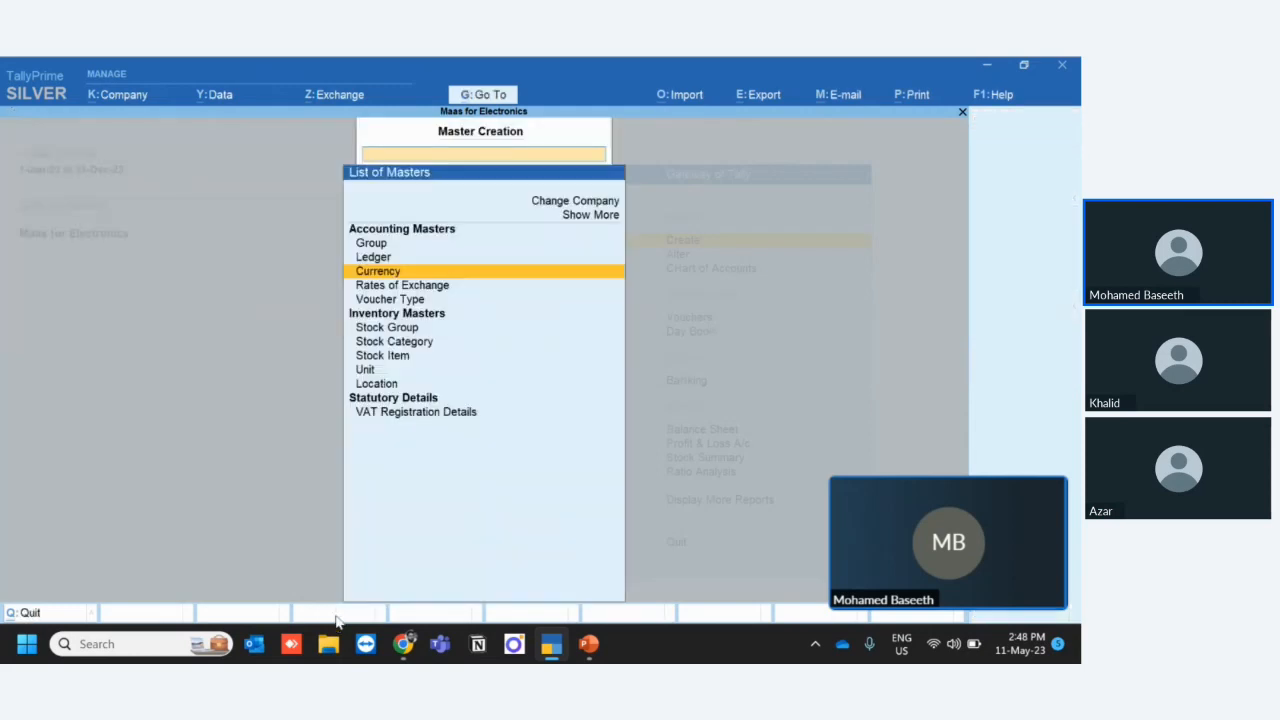
- Start creating a new stock item named NIKAI 3 In1 Fan with no alias
key("Down")
key("Down")
key("Down")
key("Down")
key("Down")
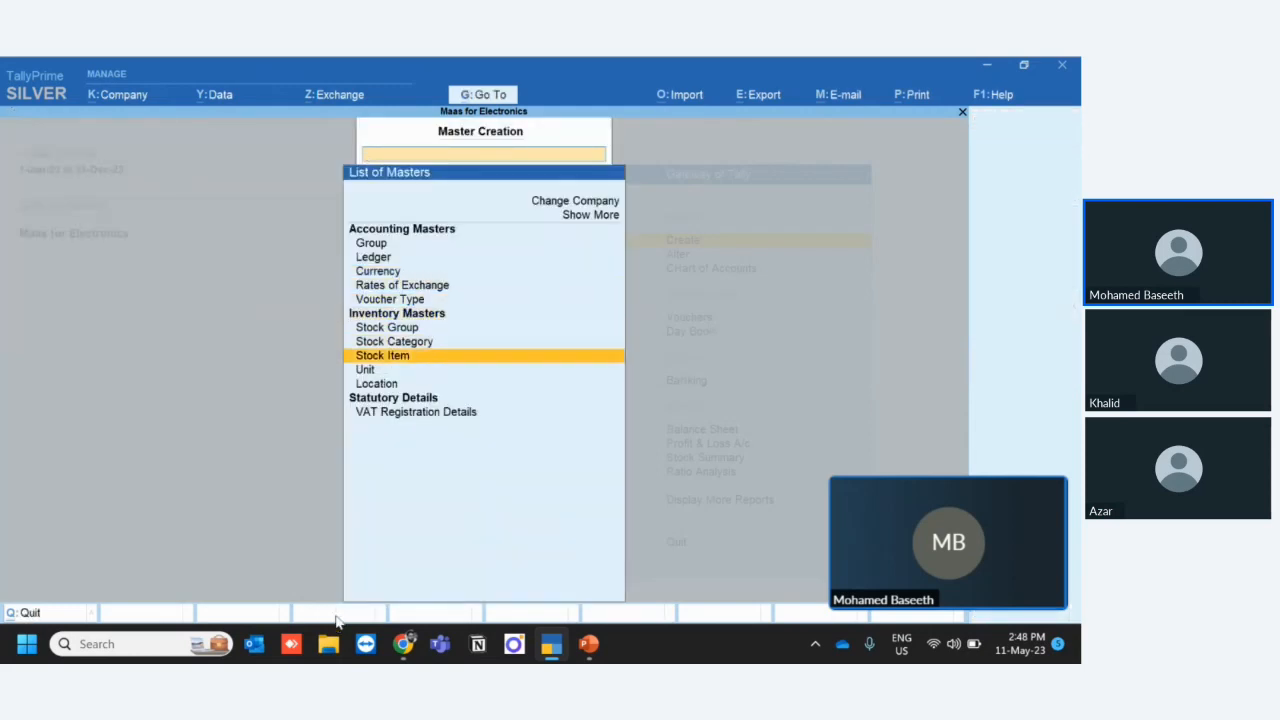
key("Return")
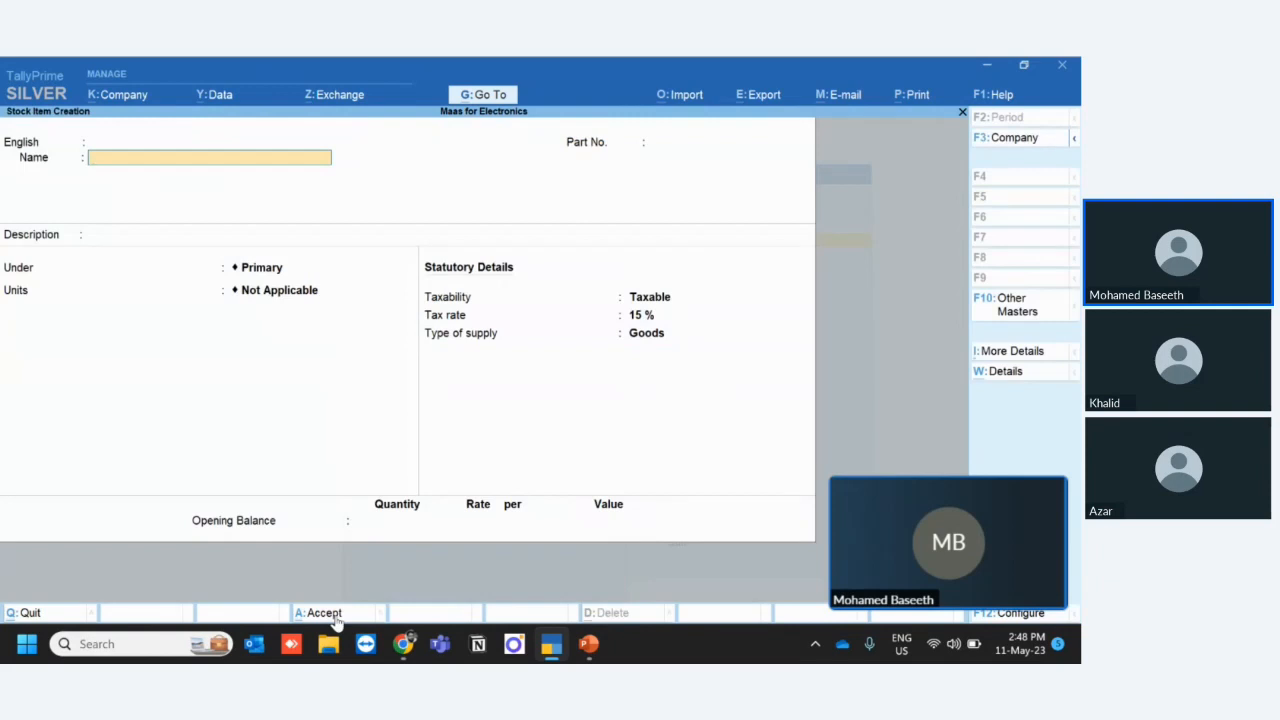
type("NIKA")
type("I")
type(" 2 in")
key("BackSpace")
key("BackSpace")
key("BackSpace")
type("3 in1 Fan")
key("Return")
- Keep the fan under Primary, create the simple unit PCS for it and save the stock item
key("Return")
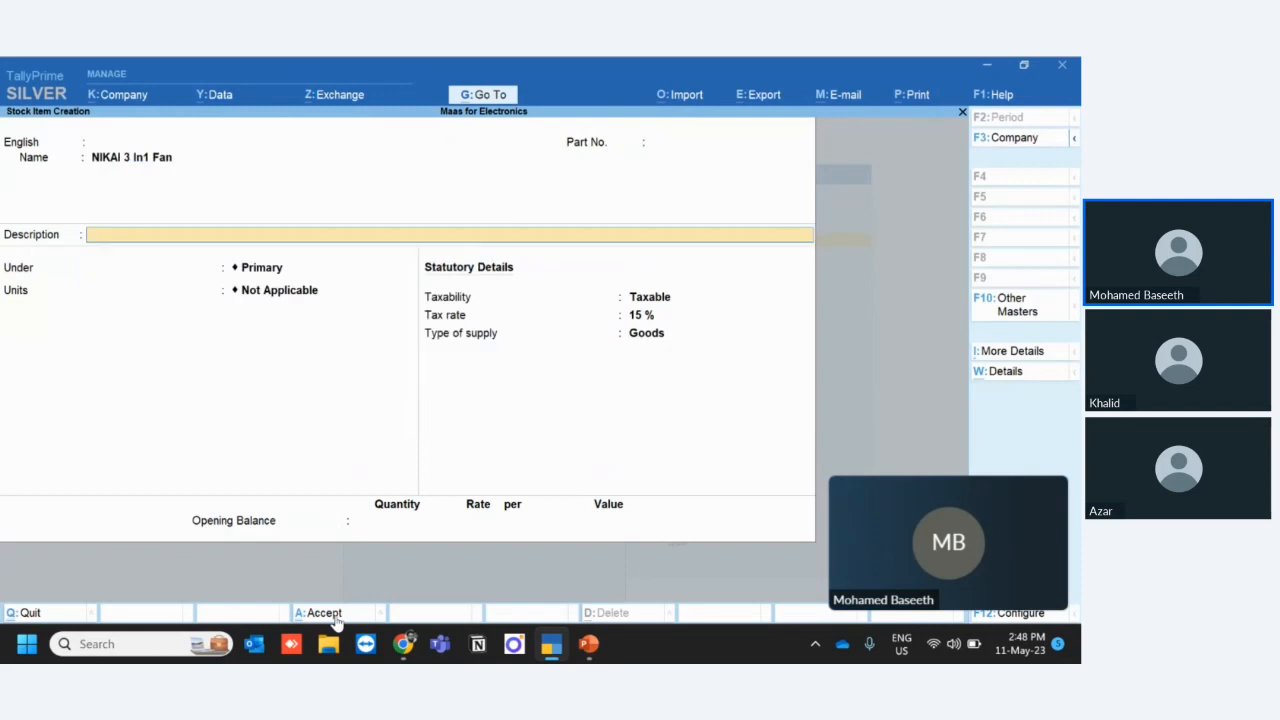
key("Return")
key("Return")
key("Up")
key("Return")
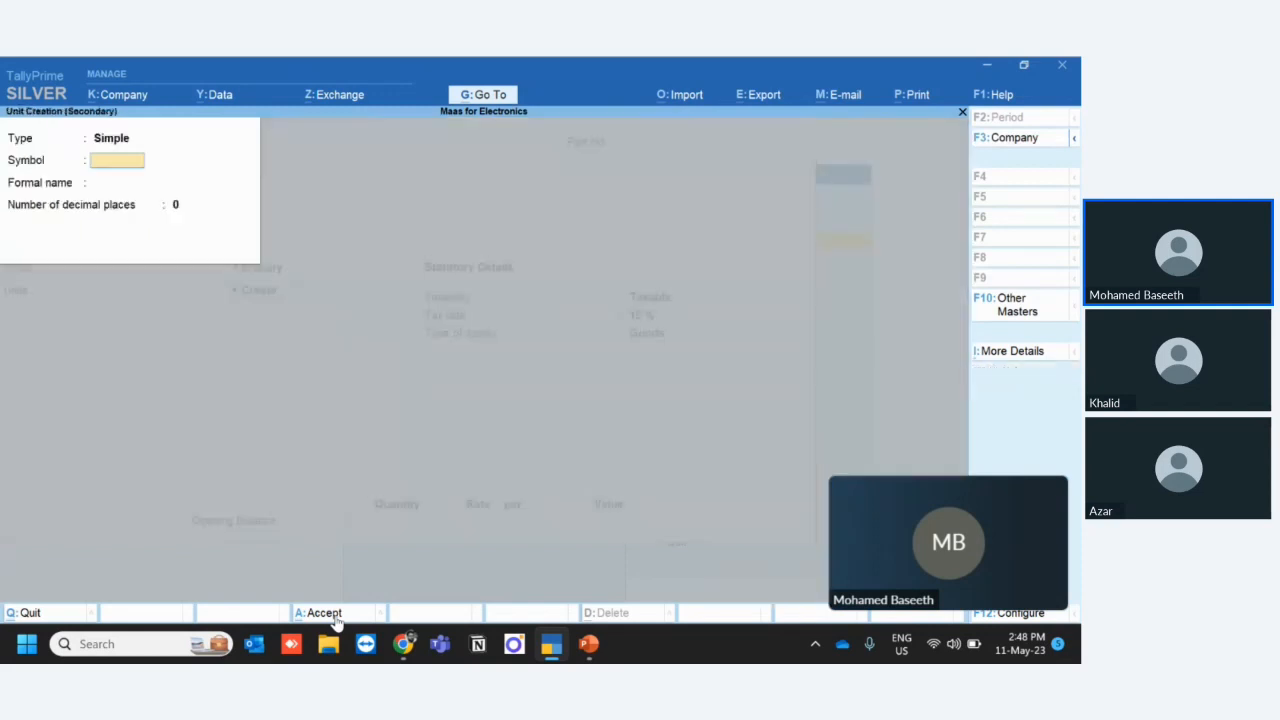
type("PCS")
key("Return")
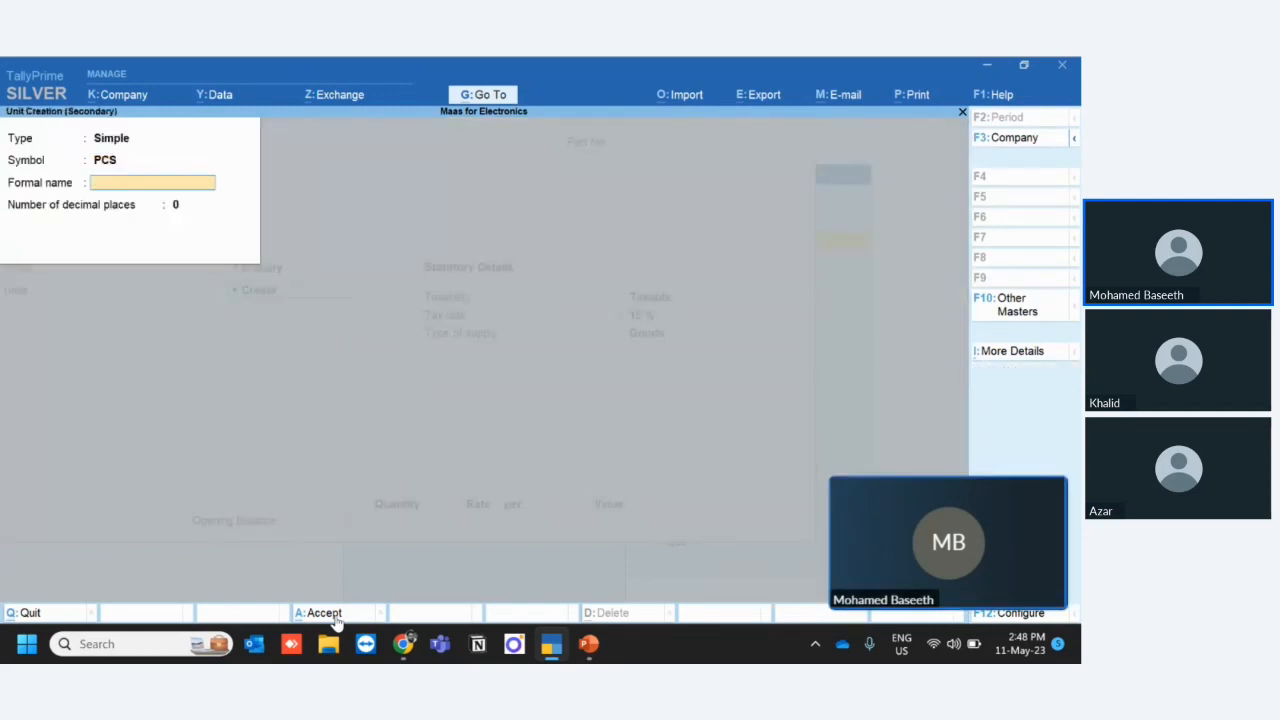
left_click(335, 617)
key("ctrl")
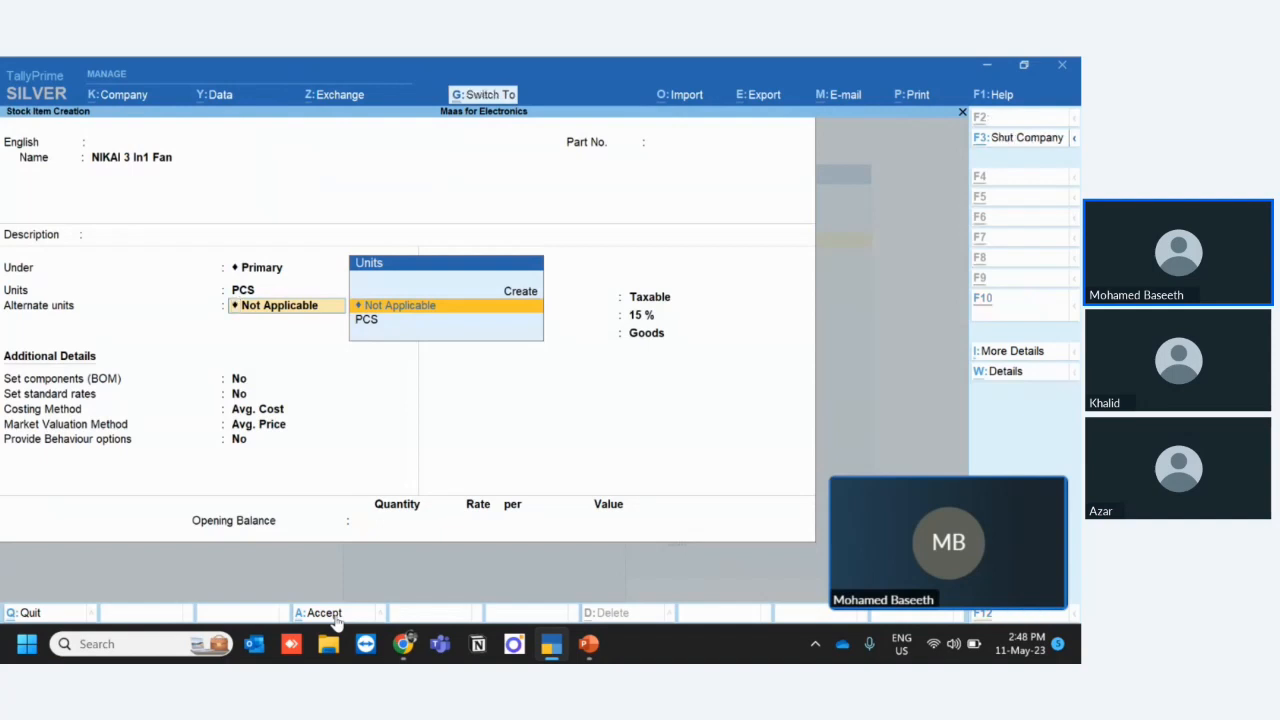
key("ctrl+a")
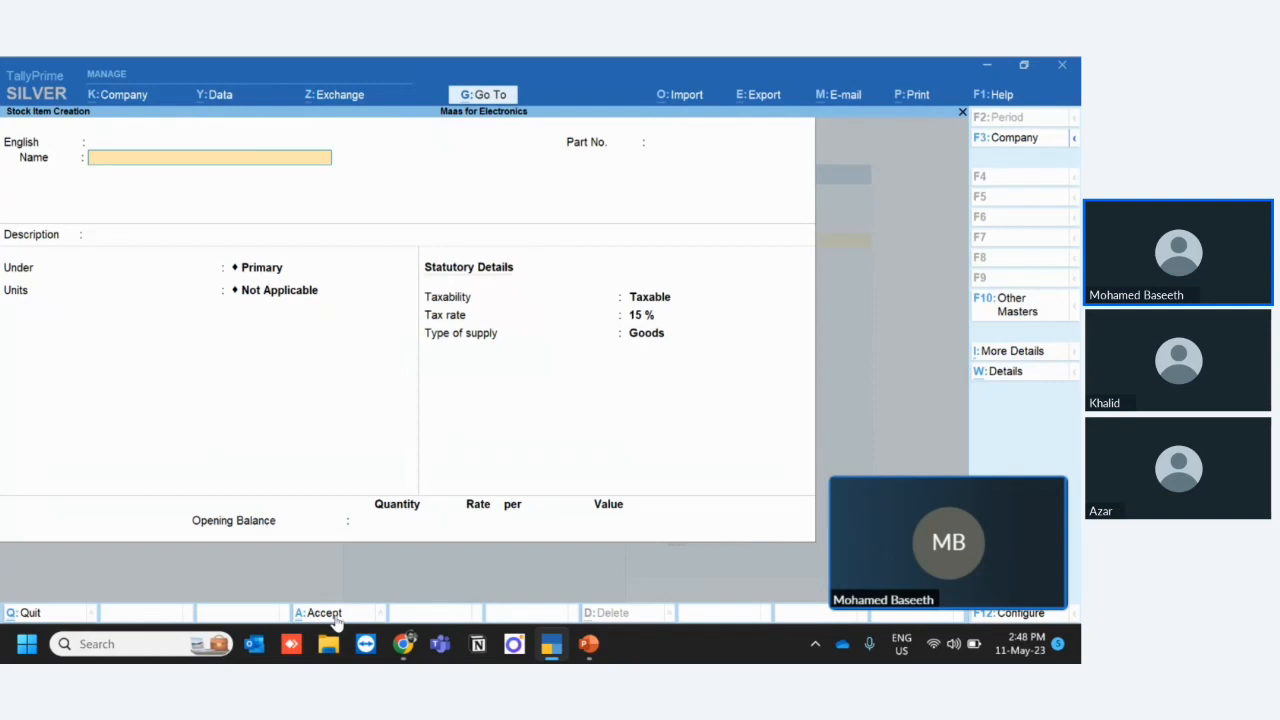
- Leave stock item creation for the Gateway of Tally and reopen a blank stock item form
key("Escape")
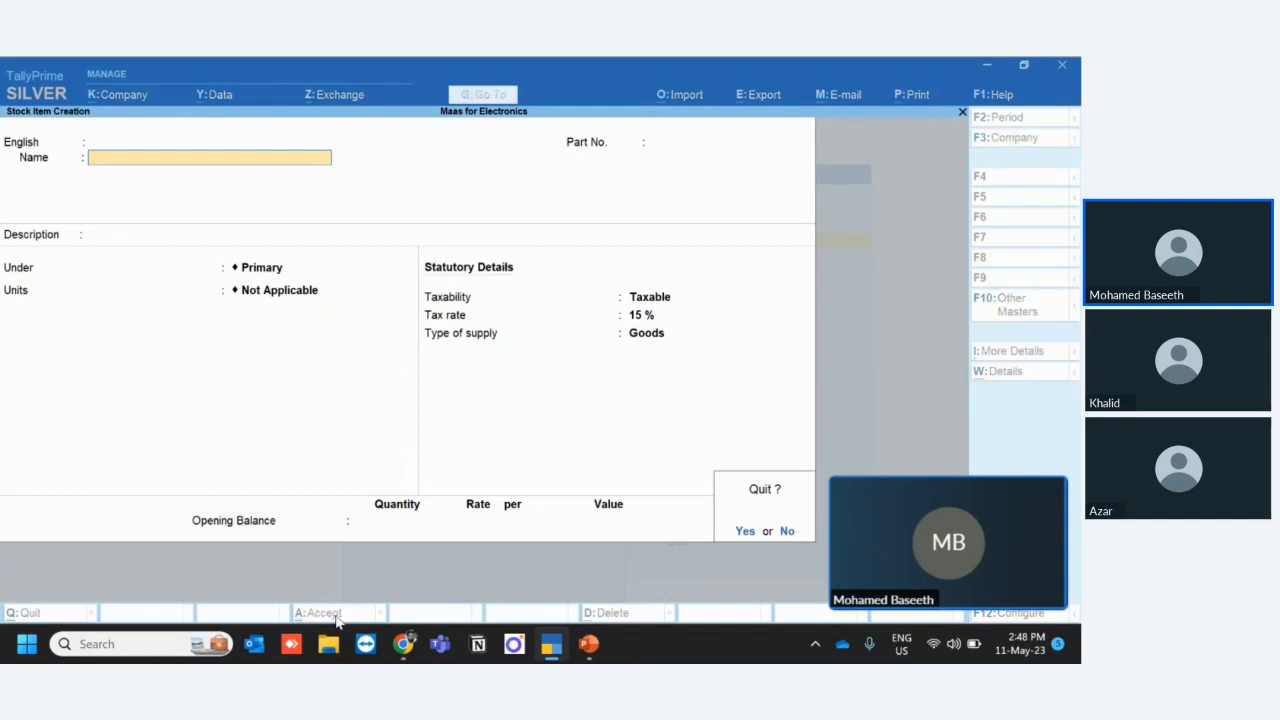
key("y")
key("Escape")
key("Escape")
key("n")
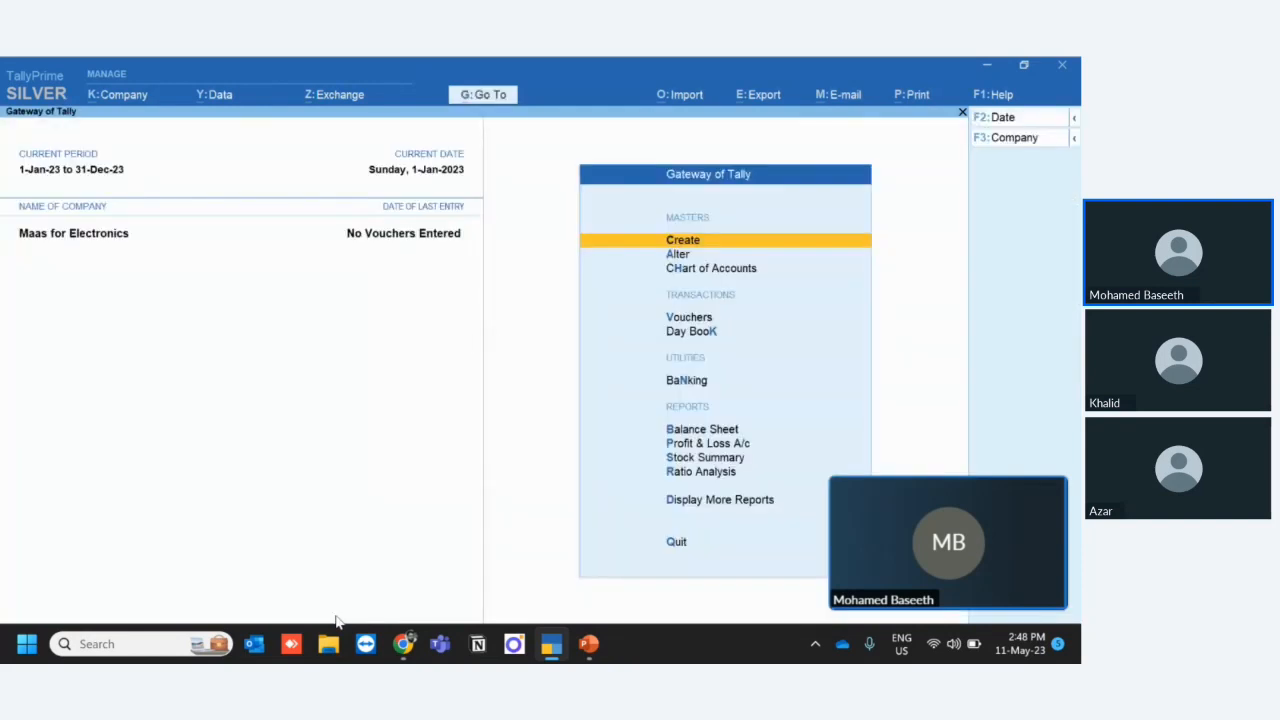
key("Return")
key("Down")
key("Down")
key("Down")
key("Down")
key("Down")
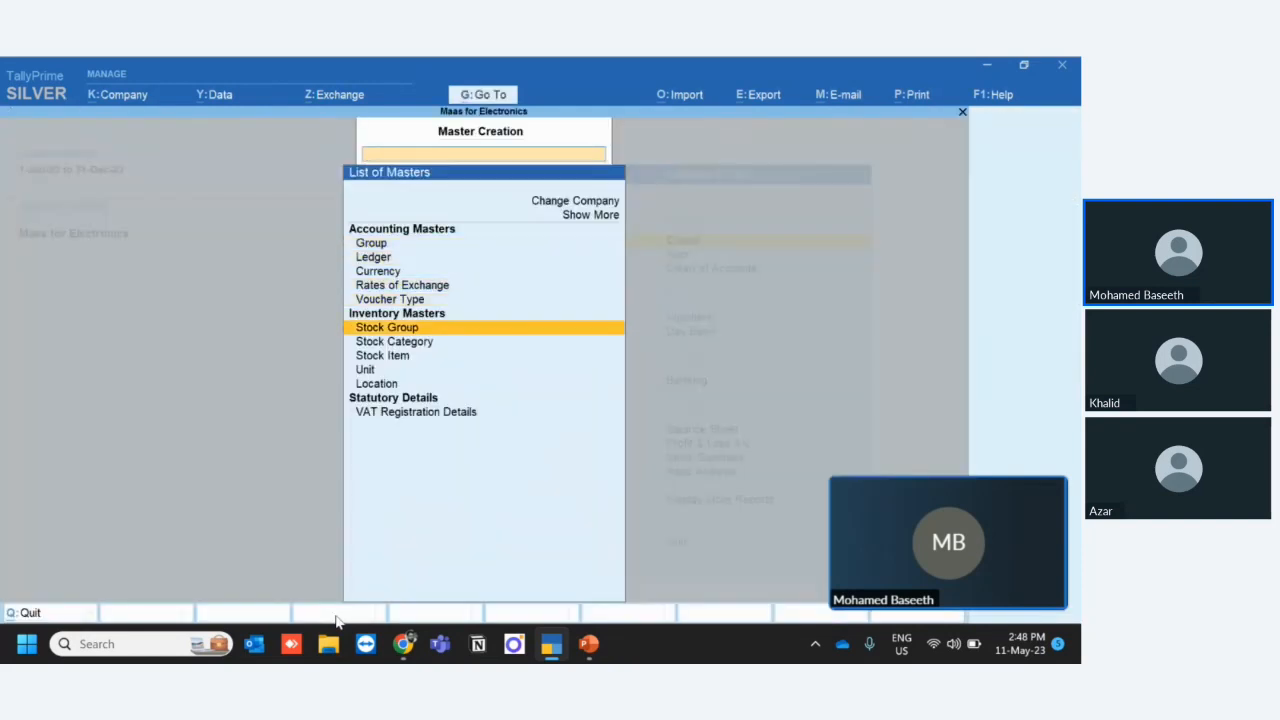
key("Down")
key("Down")
key("Return")
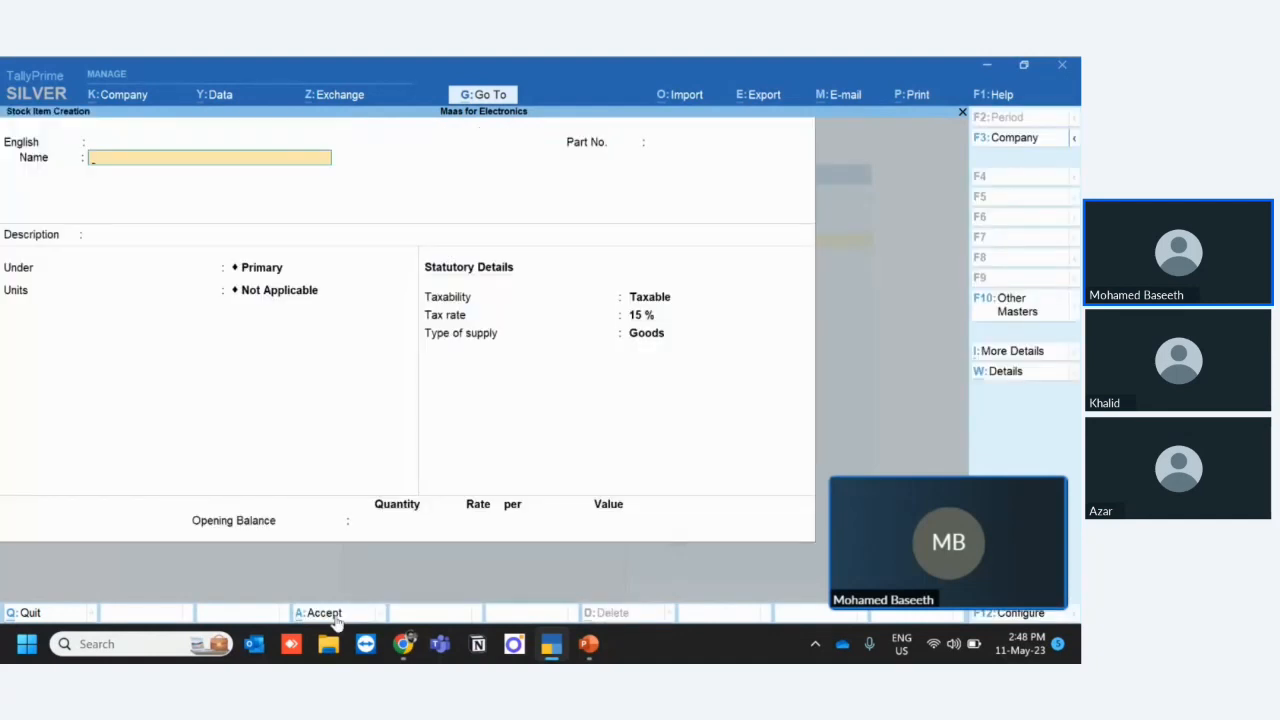
- Name the new stock item Nikai Air Humdifier 800 V, leaving its alias empty
type("Nikai Air Humdifier 800 V")
key("Return")
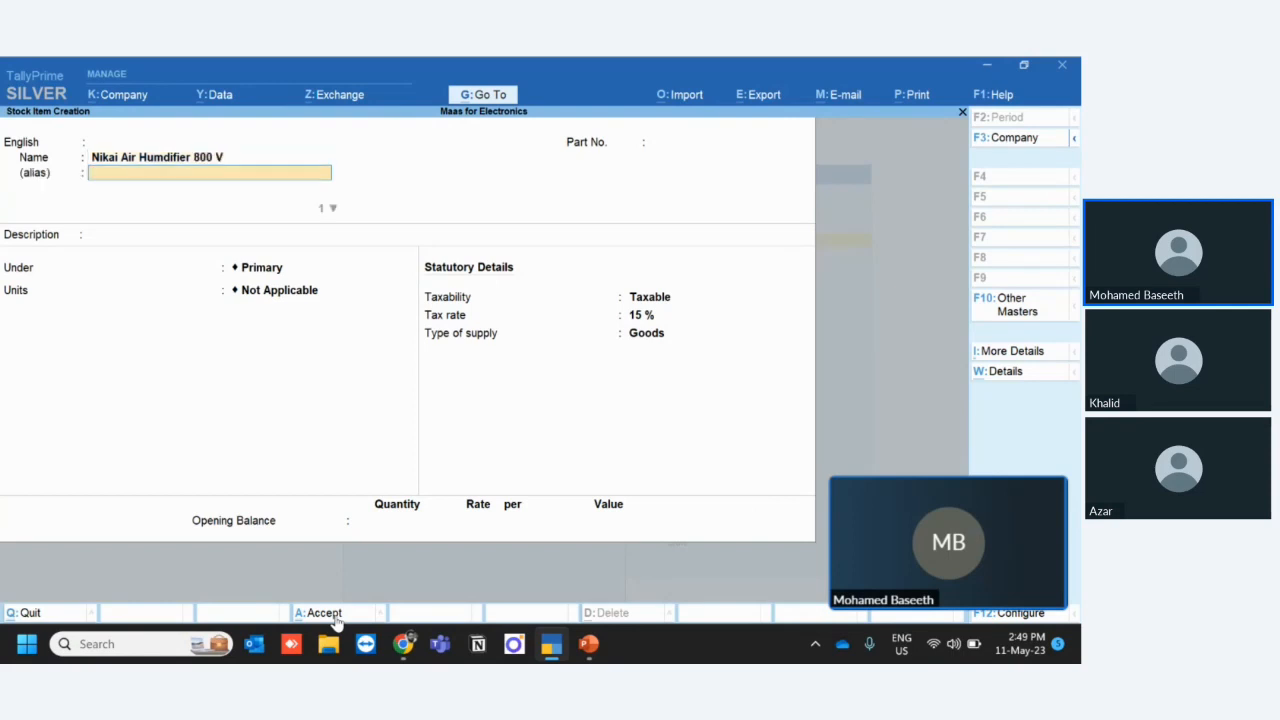
key("Return")
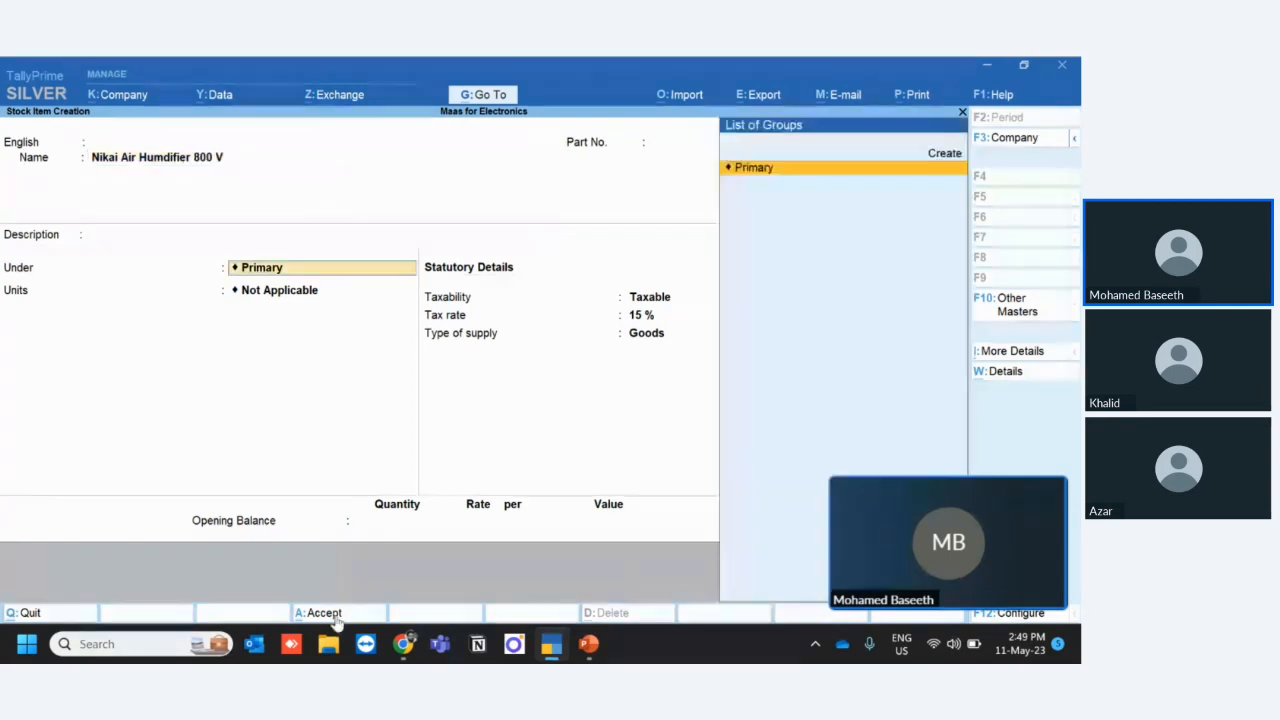
- Keep the humidifier under Primary, set its unit to PCS with no alternate unit, and save the stock item
key("Return")
key("Down")
key("Return")
key("Return")
key("Return")
key("Return")
key("Return")
key("Return")
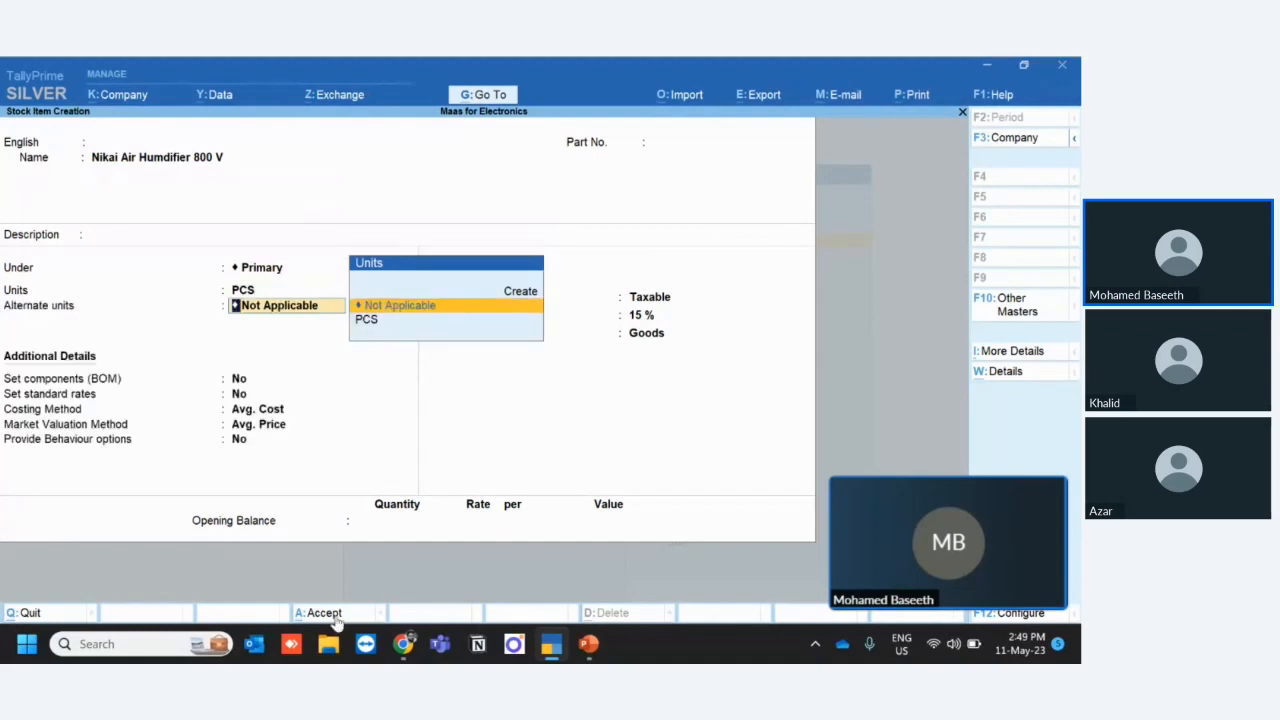
key("Return")
key("Return")
key("Return")
key("Return")
key("Return")
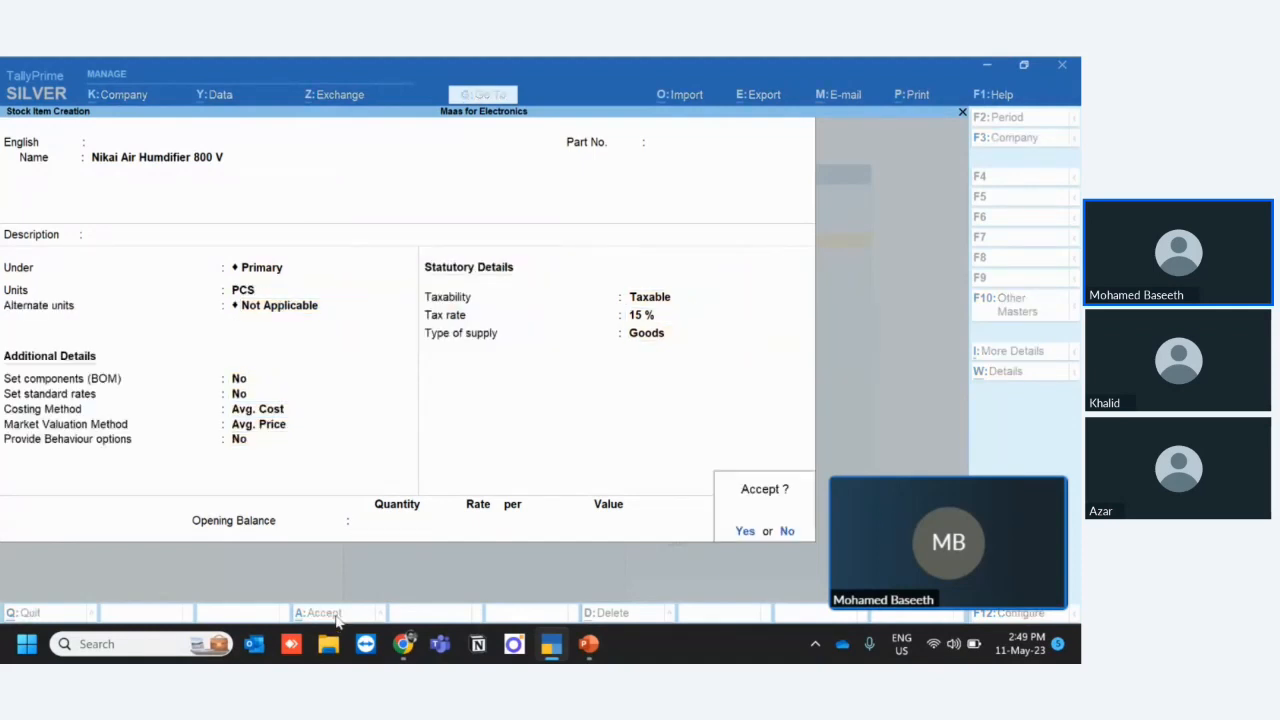
key("Return")
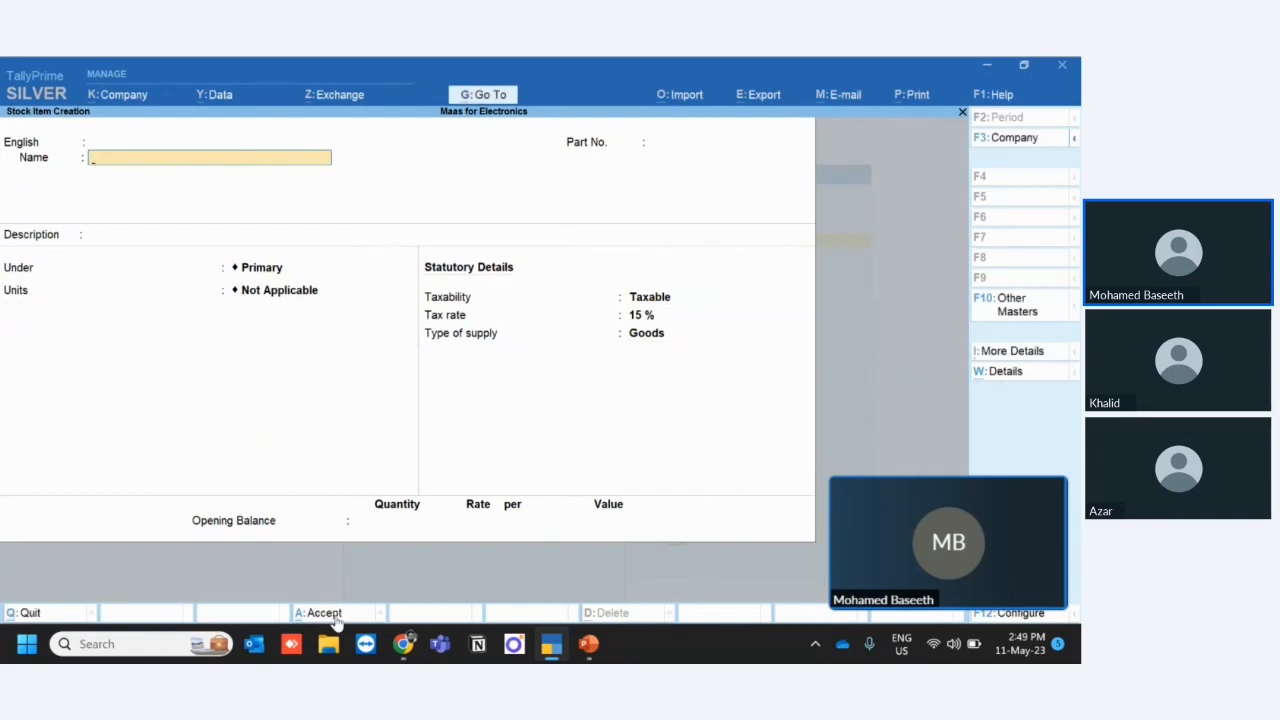
- Leave stock item creation and return to the Gateway of Tally
key("Escape")
key("Return")
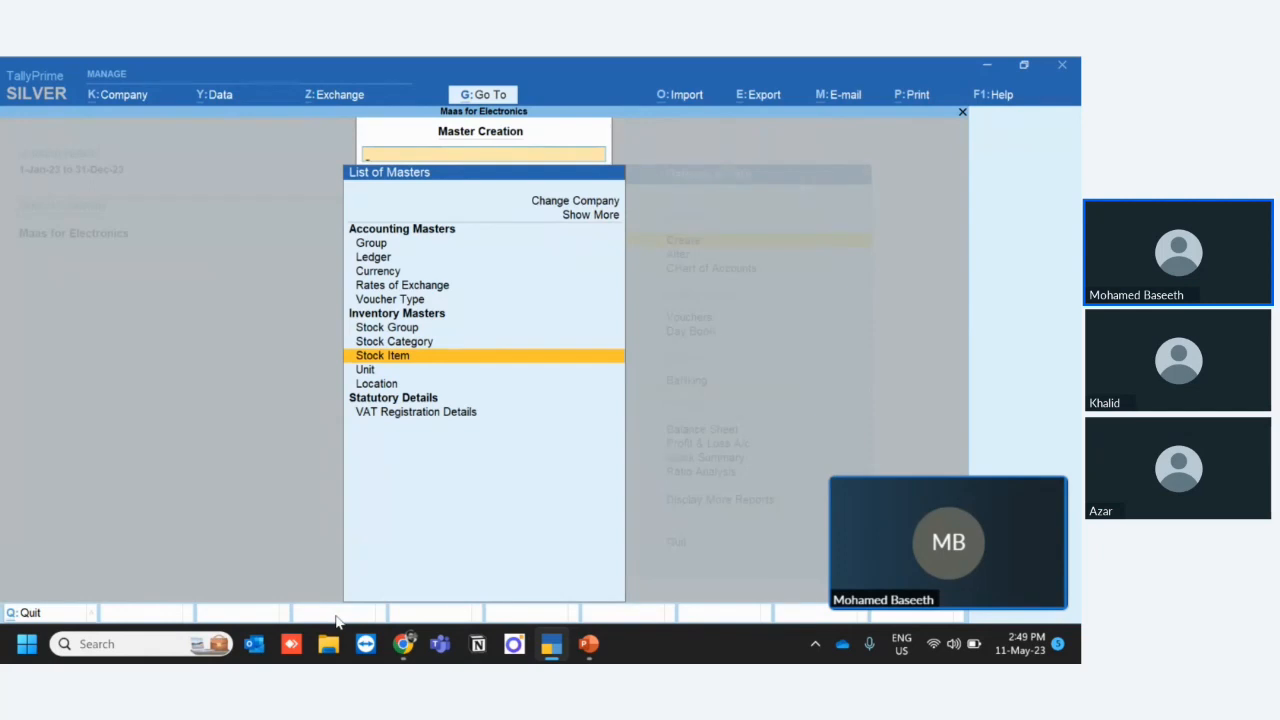
key("Escape")
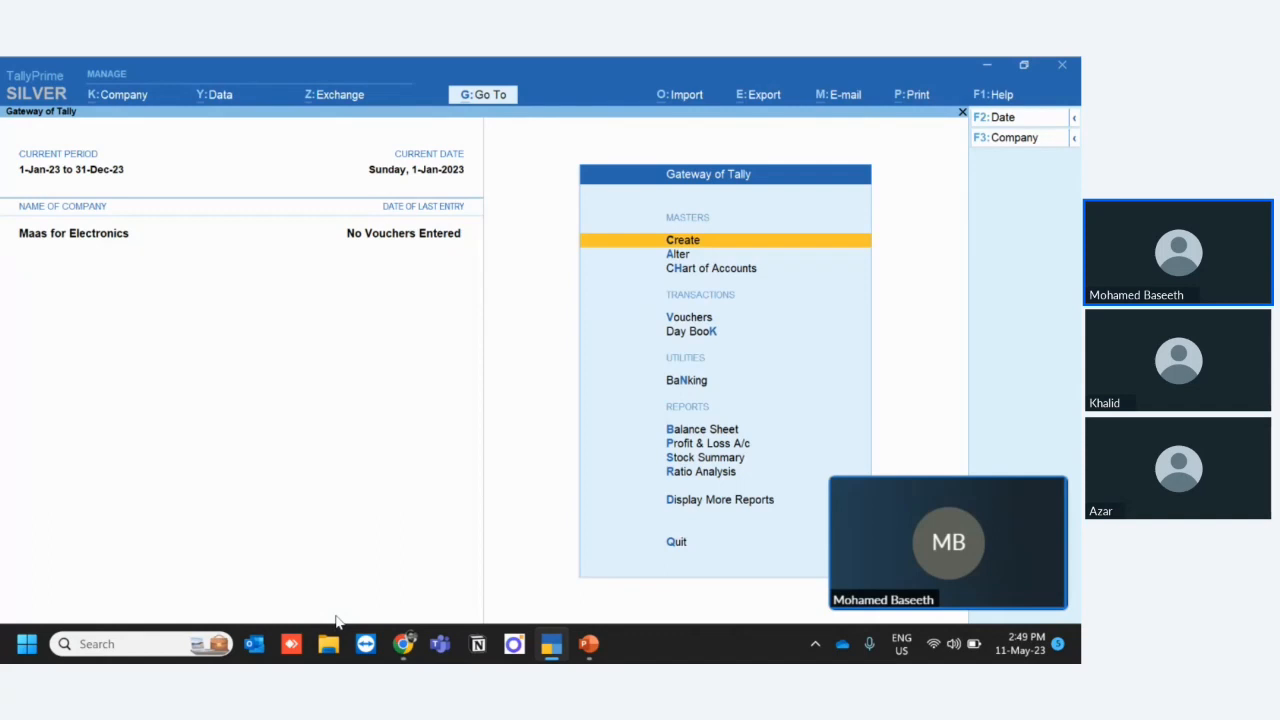
- Switch to Excel by opening the recent workbook Landing Cost in Tally Training and show its Purchase Invoice sheet
key("super")
type("ex")
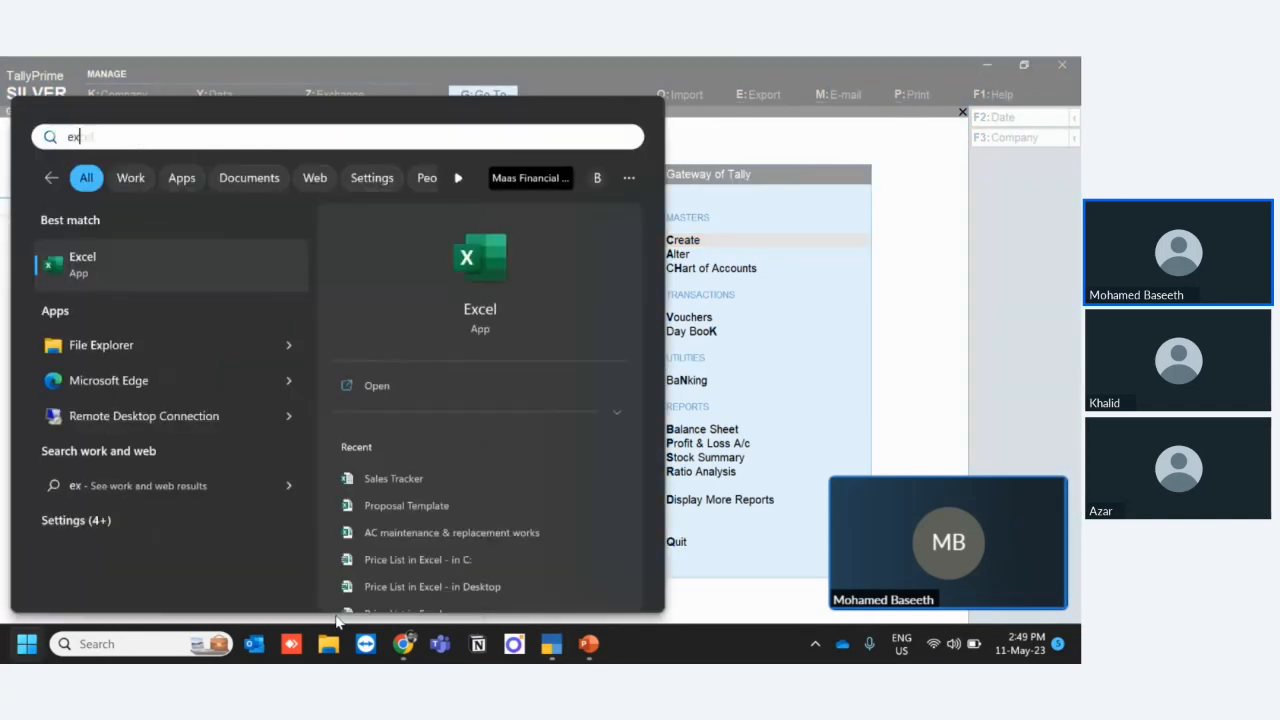
scroll(538, 510, "down", 2)
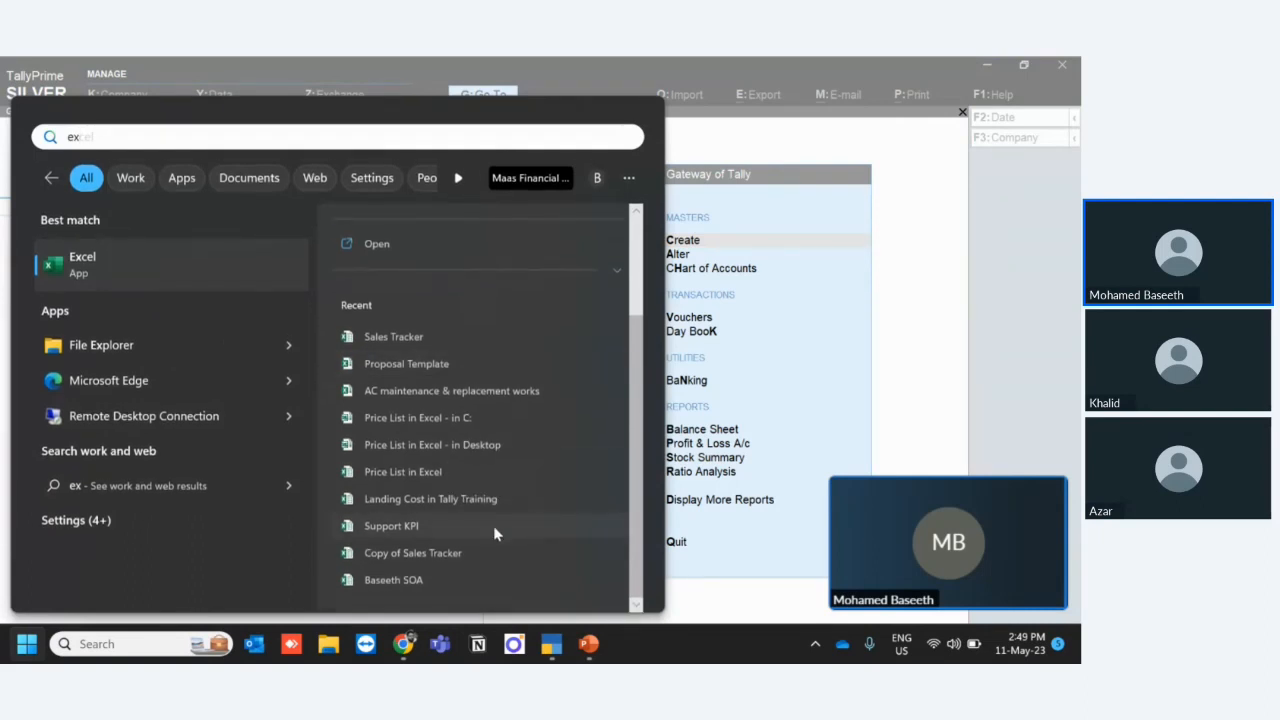
left_click(459, 500)
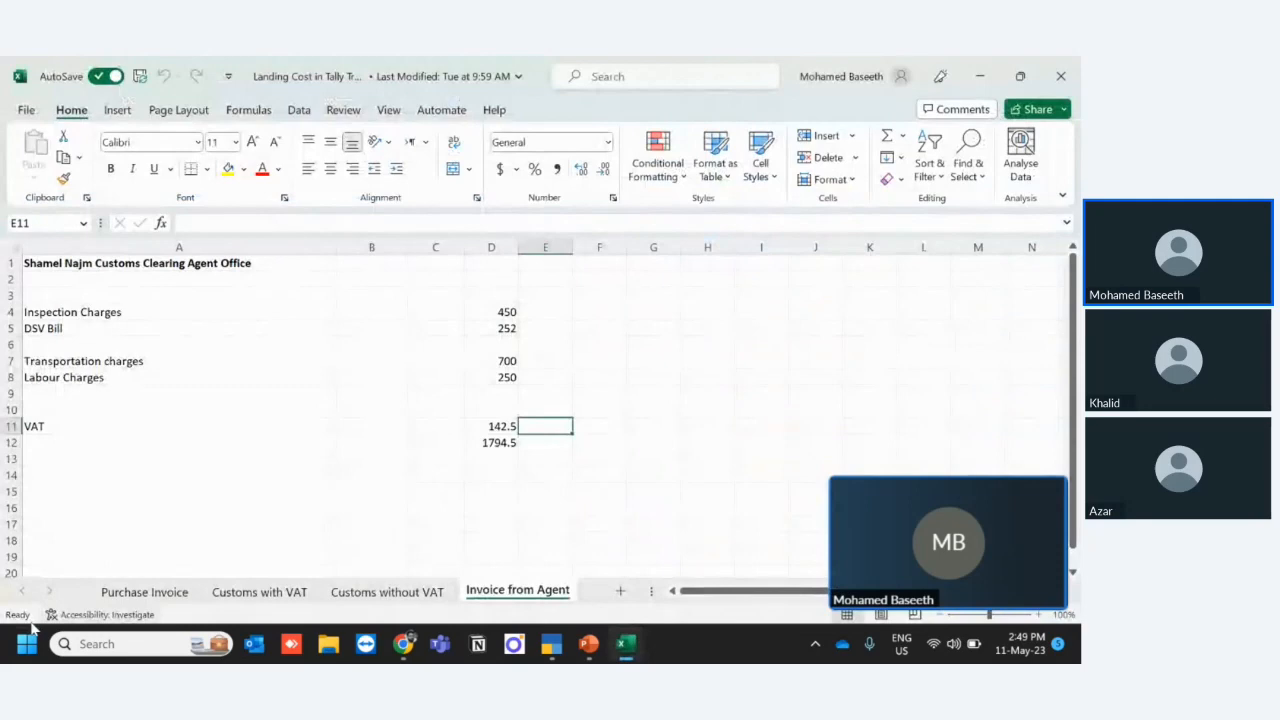
left_click(144, 591)
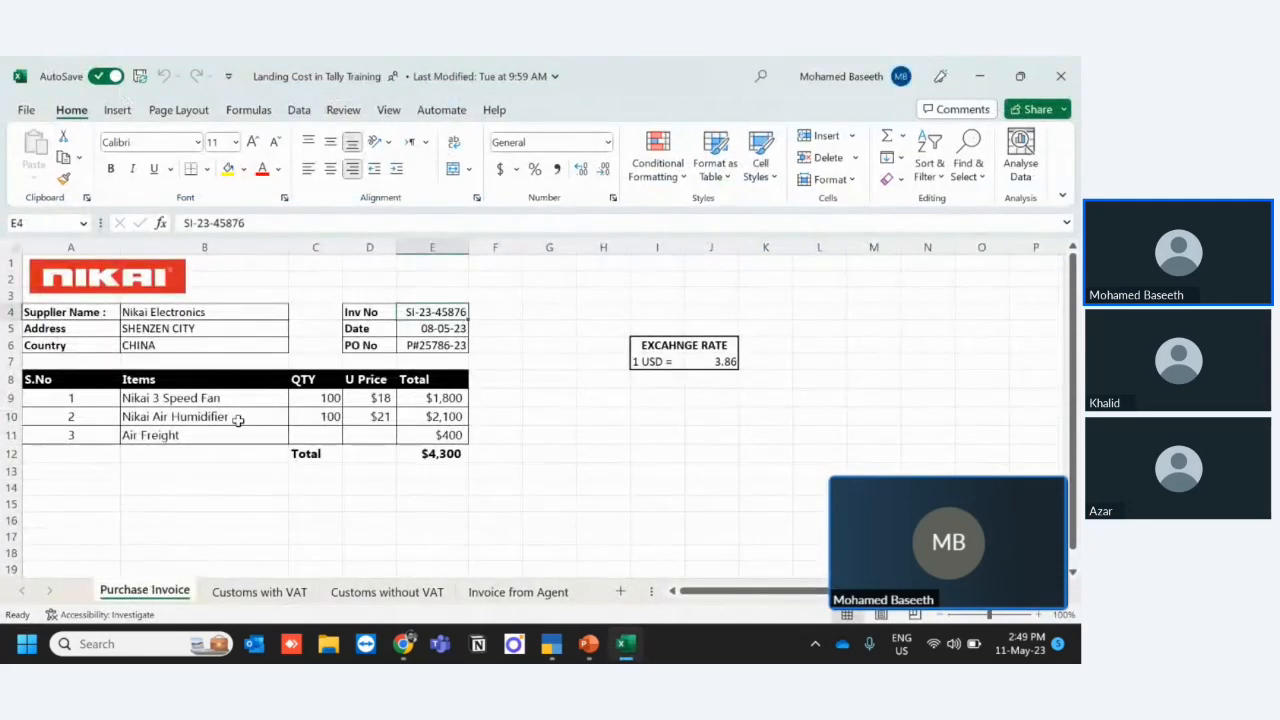
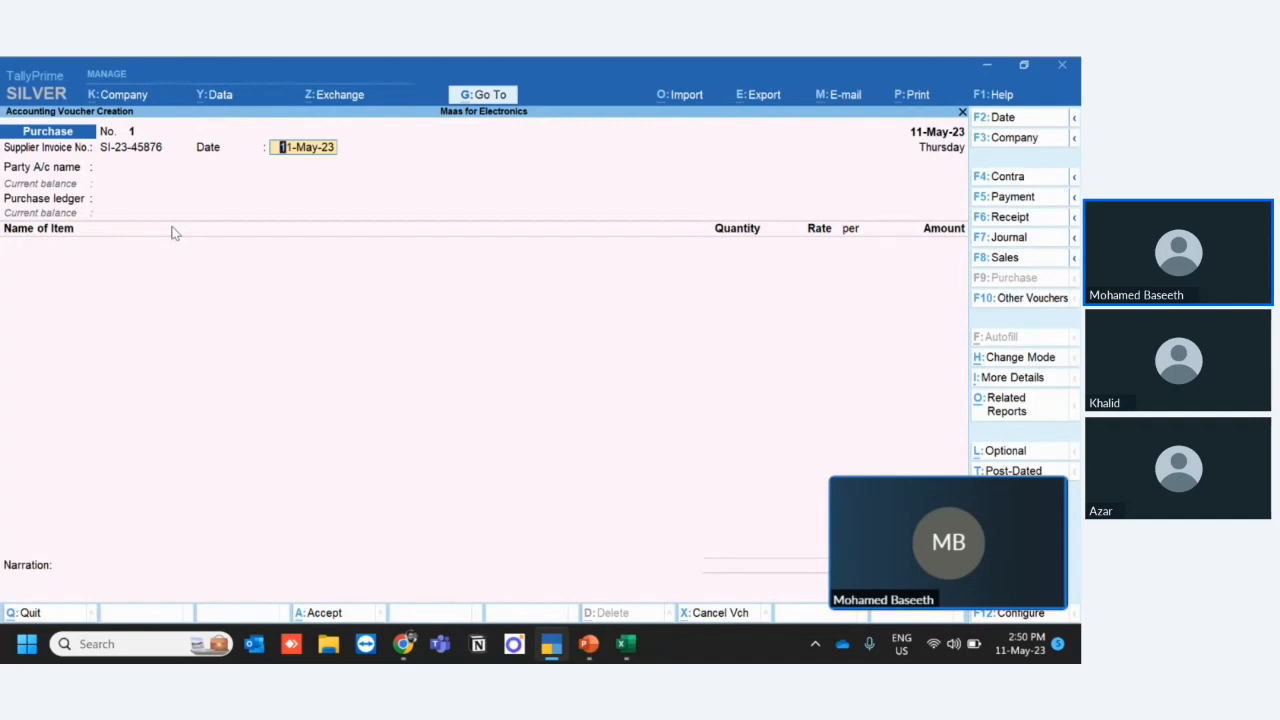
- Set the supplier invoice date to 8-May-23
type("8")
type("-5")
key("Return")
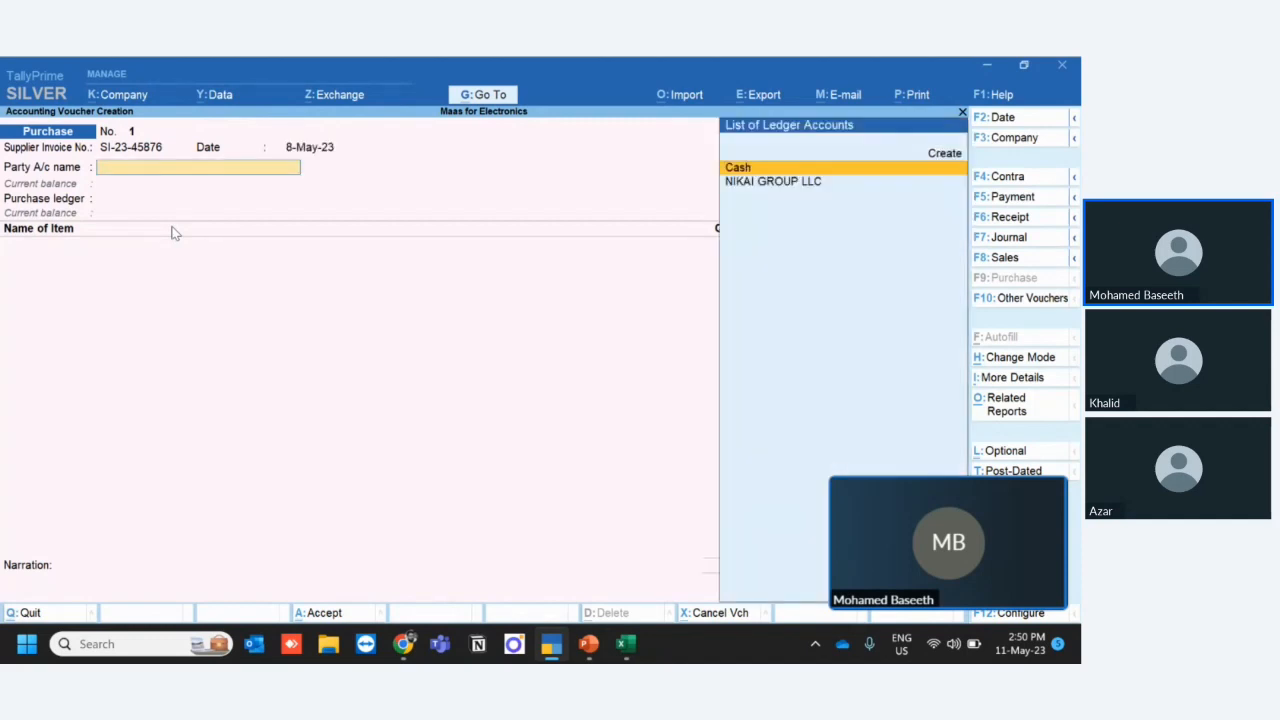
- Choose NIKAI GROUP LLC as party account, leave the receipt and order details blank, and select Import Purchases as purchase ledger
key("Down")
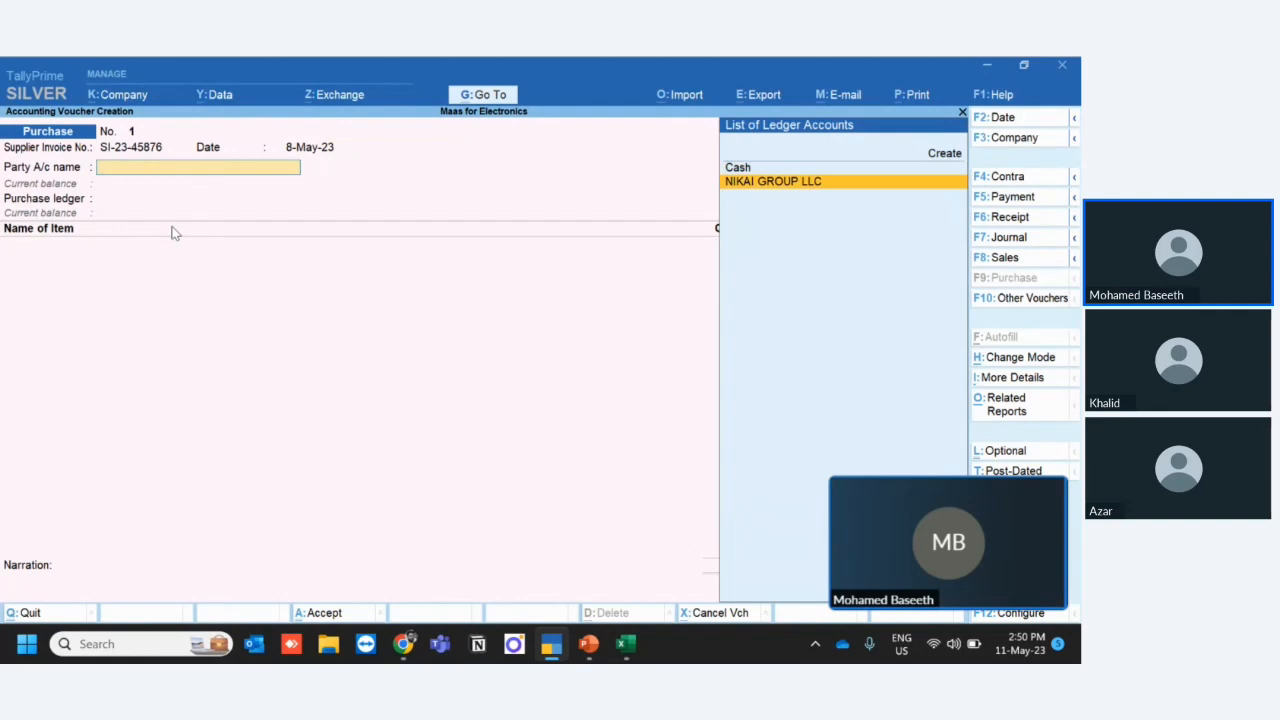
key("Return")
key("Return")
key("Return")
key("Return")
key("Return")
key("Return")
key("Return")
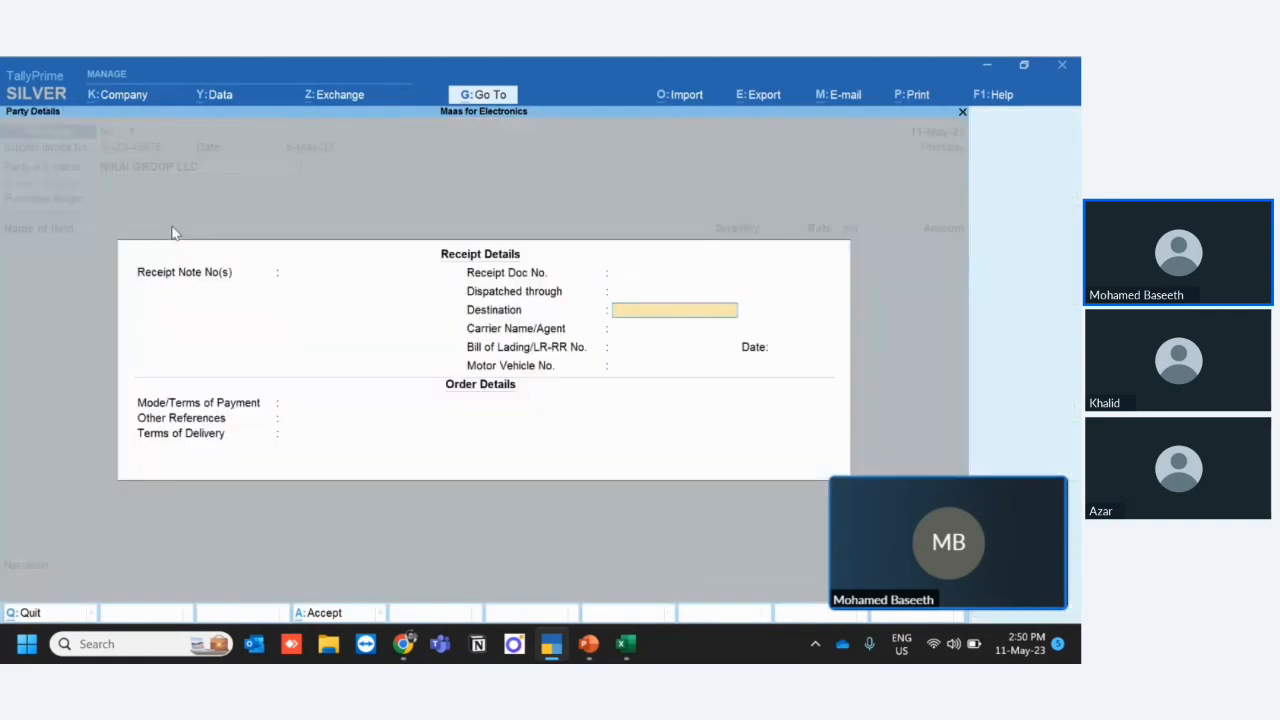
key("Return")
key("Return")
key("Return")
key("Return")
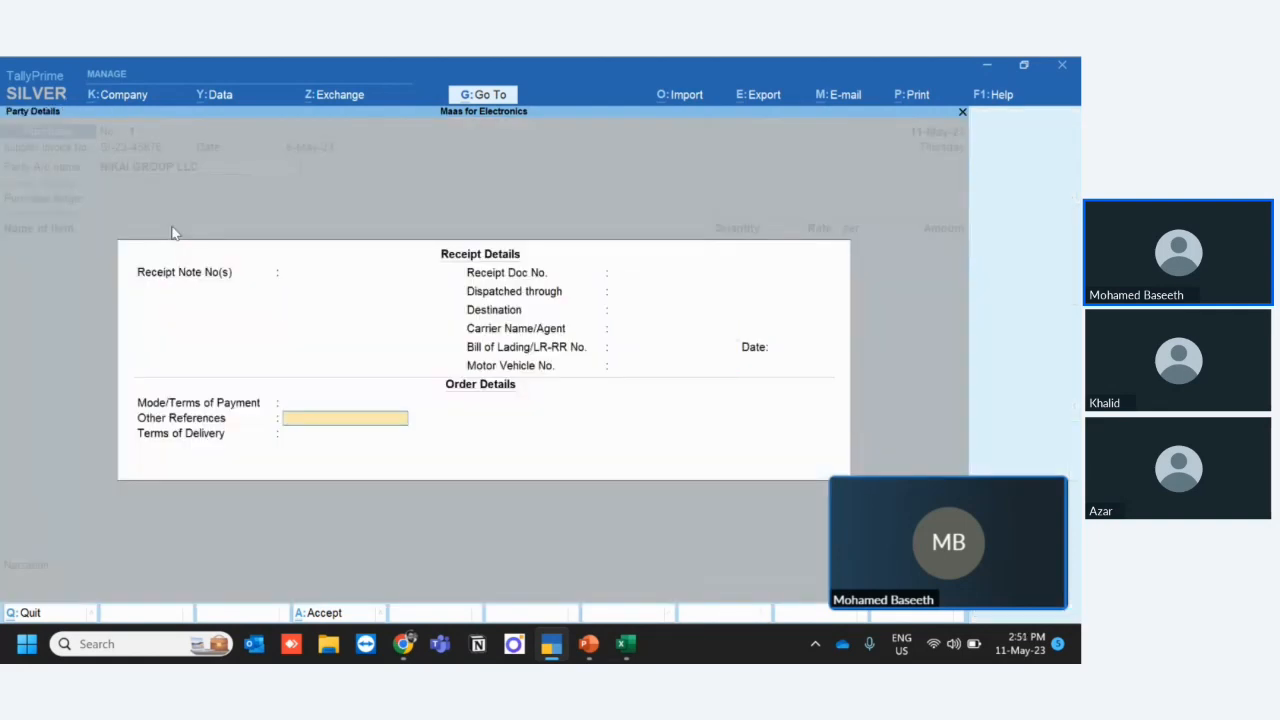
key("Return")
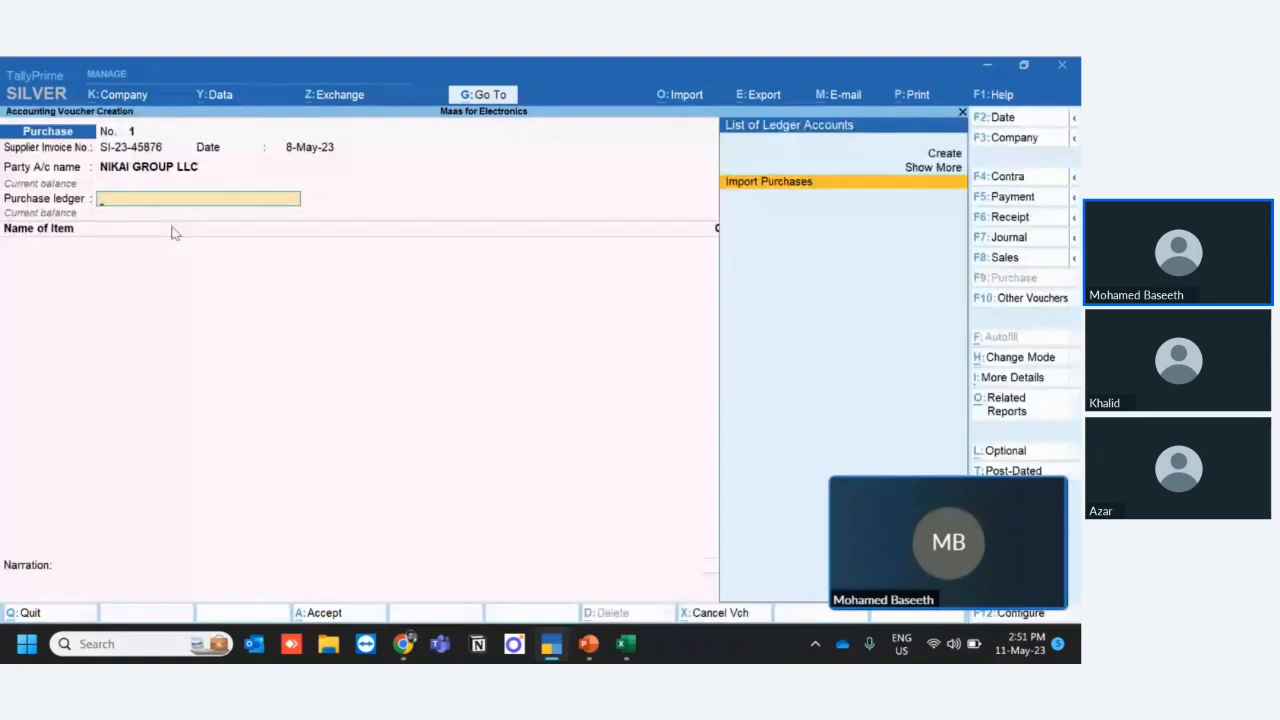
key("Return")
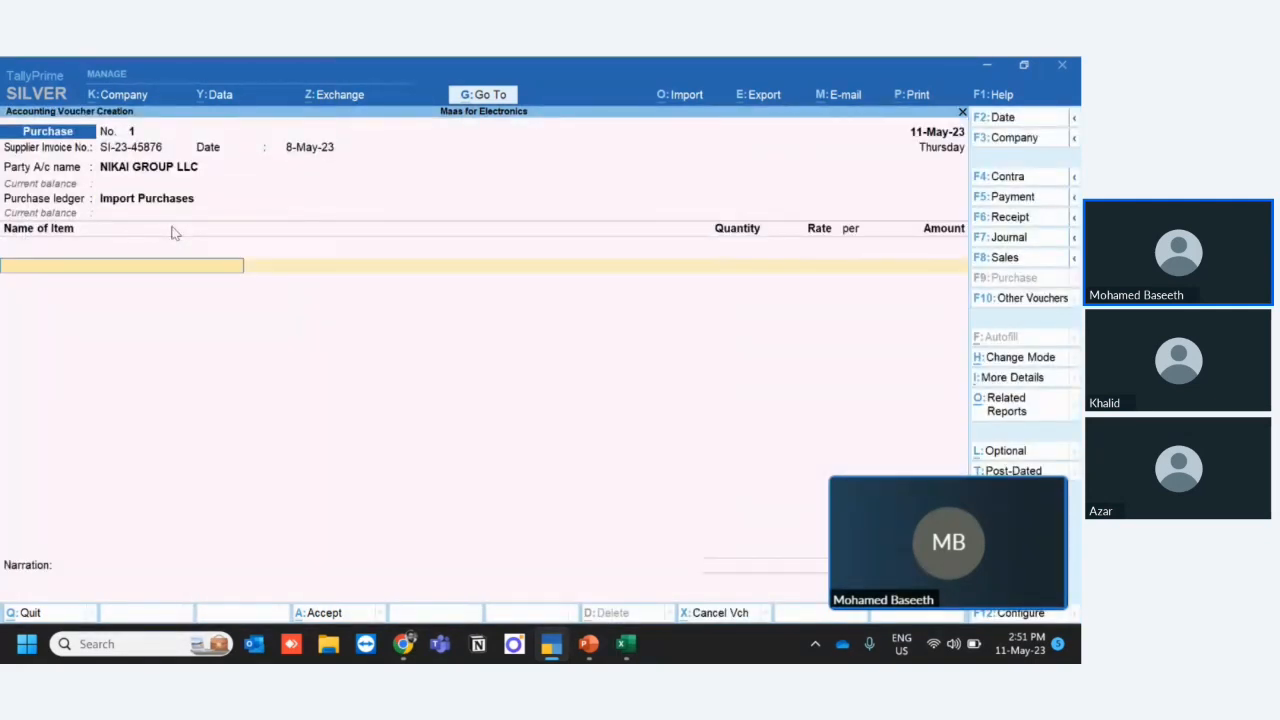
- Consult the first item line in the Excel invoice and add NIKAI 3 In1 Fan to the Tally voucher with quantity 100
key("alt")
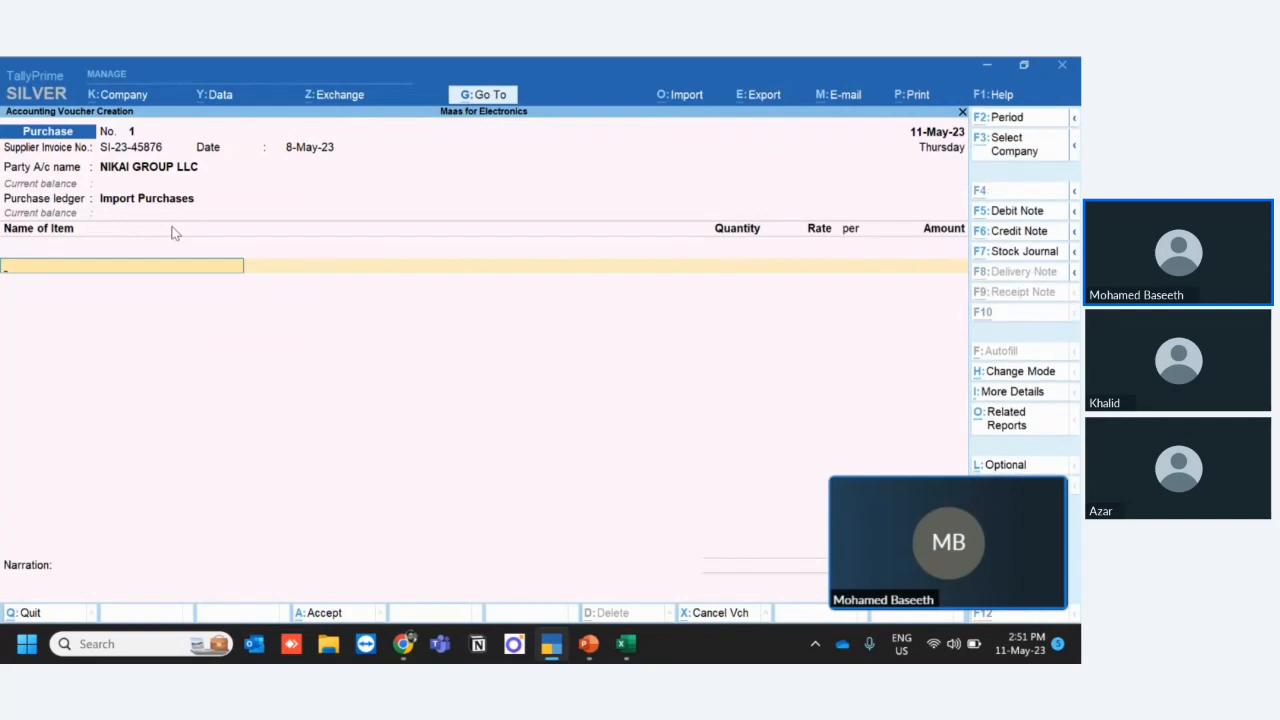
key("alt+Tab")
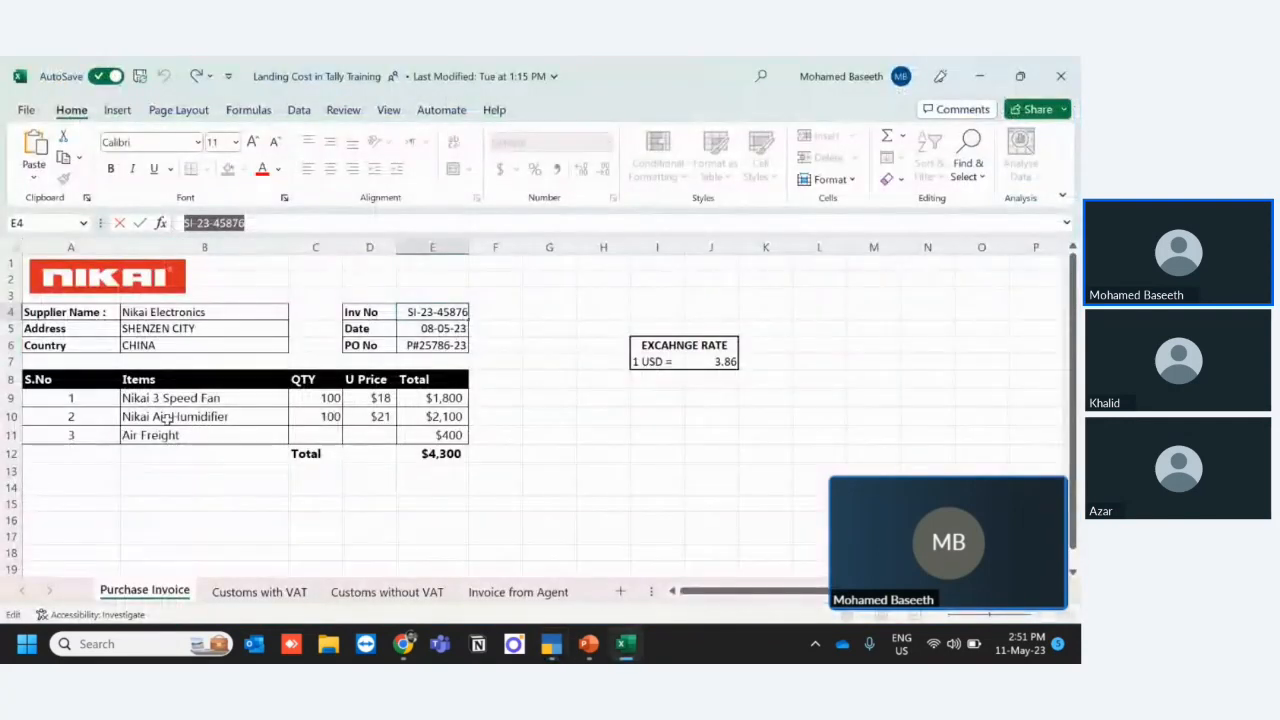
left_click(157, 398)
key("alt+Tab")
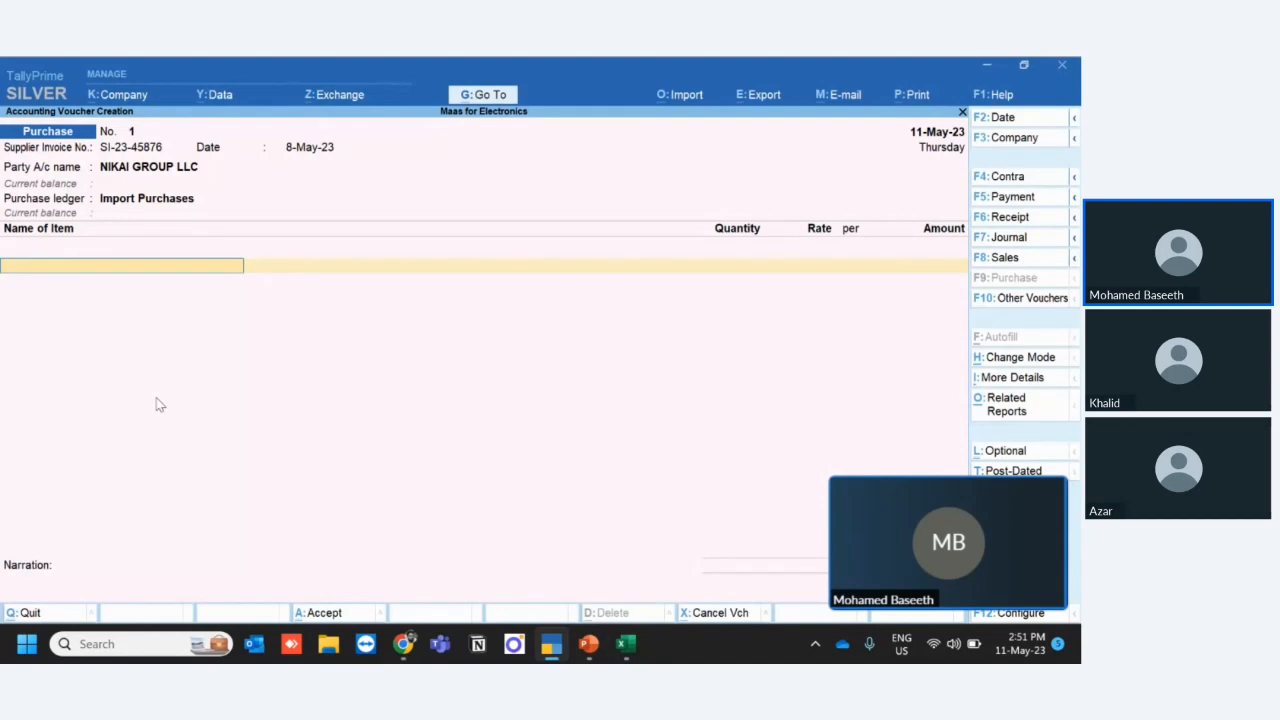
type("Ni")
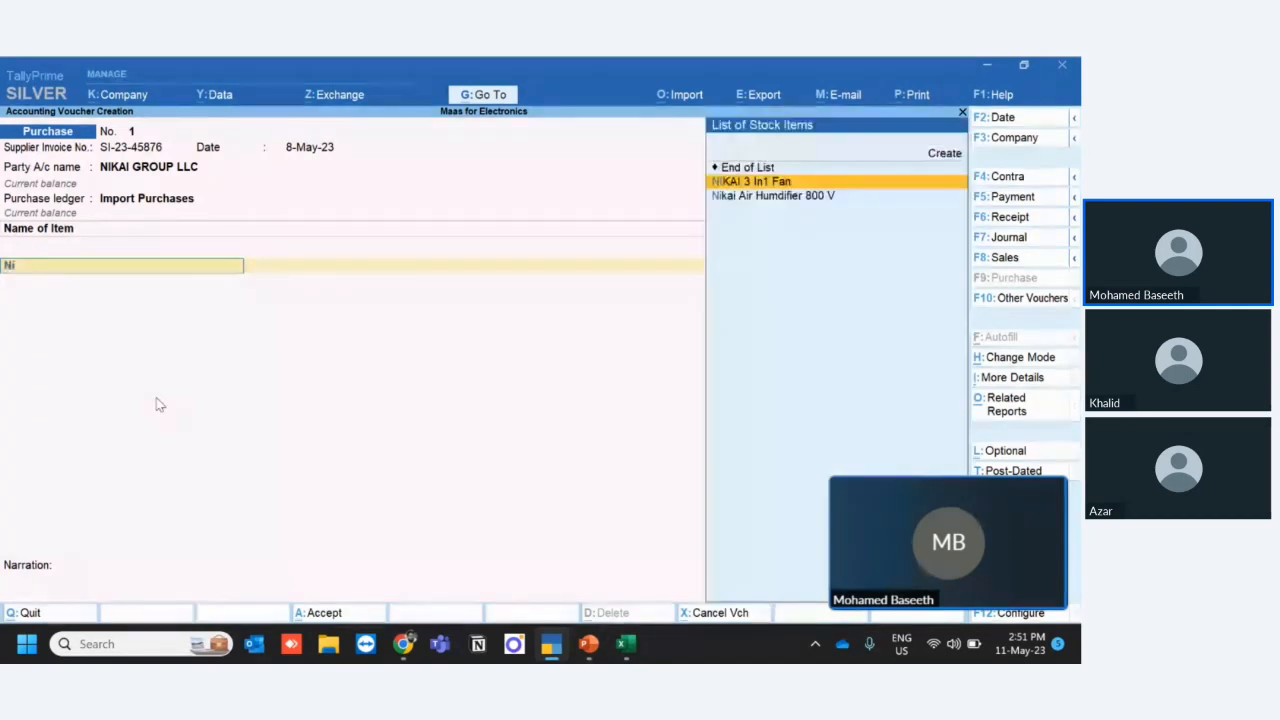
key("Return")
key("Return")
type("100")
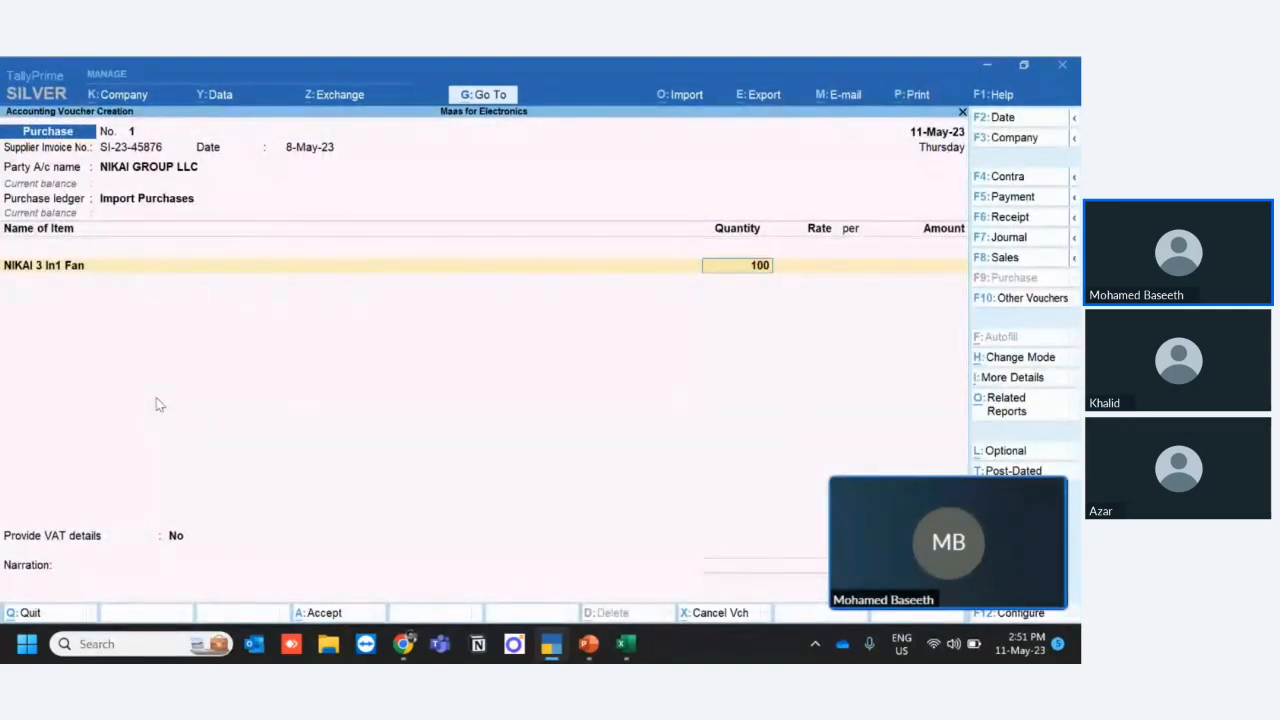
key("Return")
- Check the fan's unit price in the Excel invoice and enter its rate in the Tally voucher as 18$
key("alt+Tab")
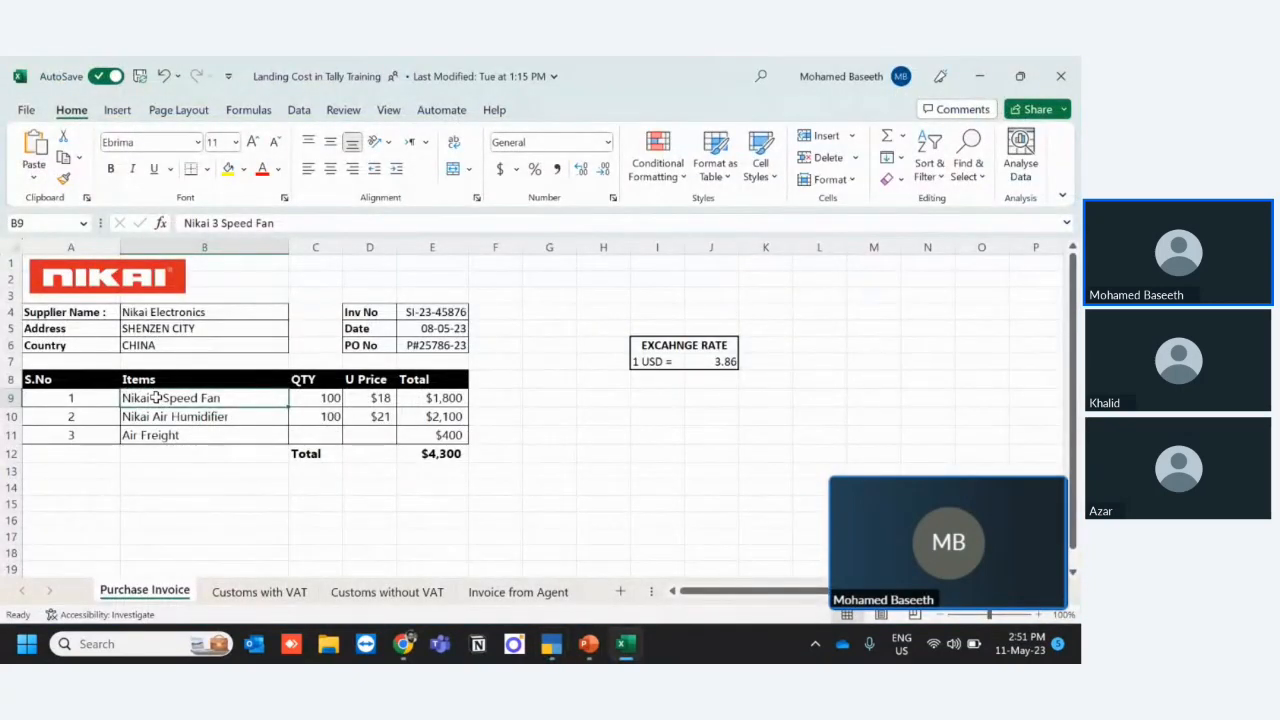
key("alt+Tab")
type("1")
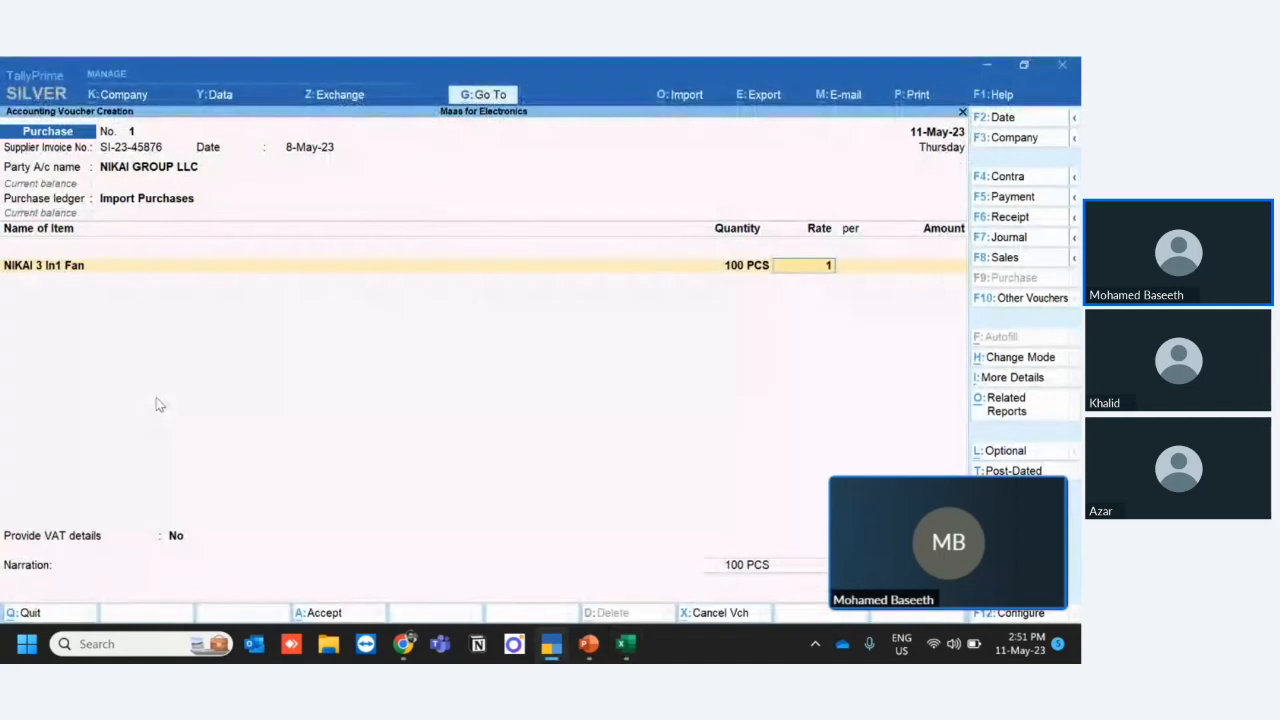
type("8")
key("Return")
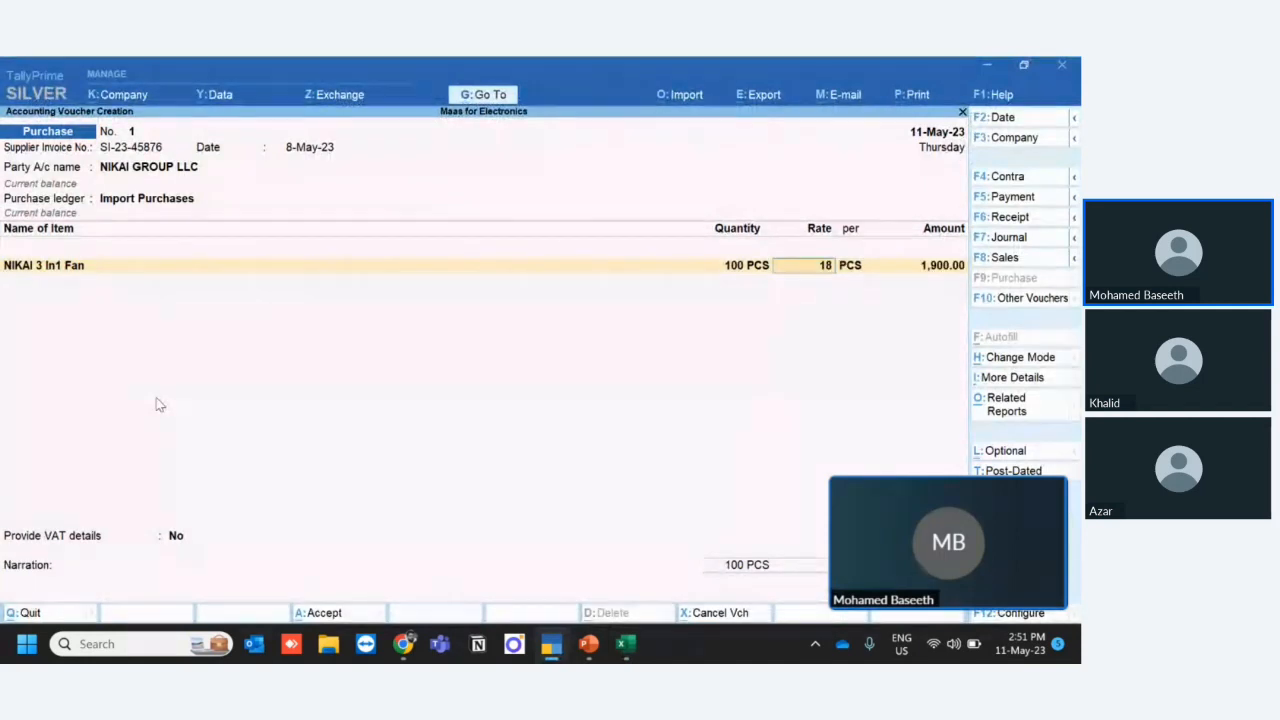
key("BackSpace")
type("1")
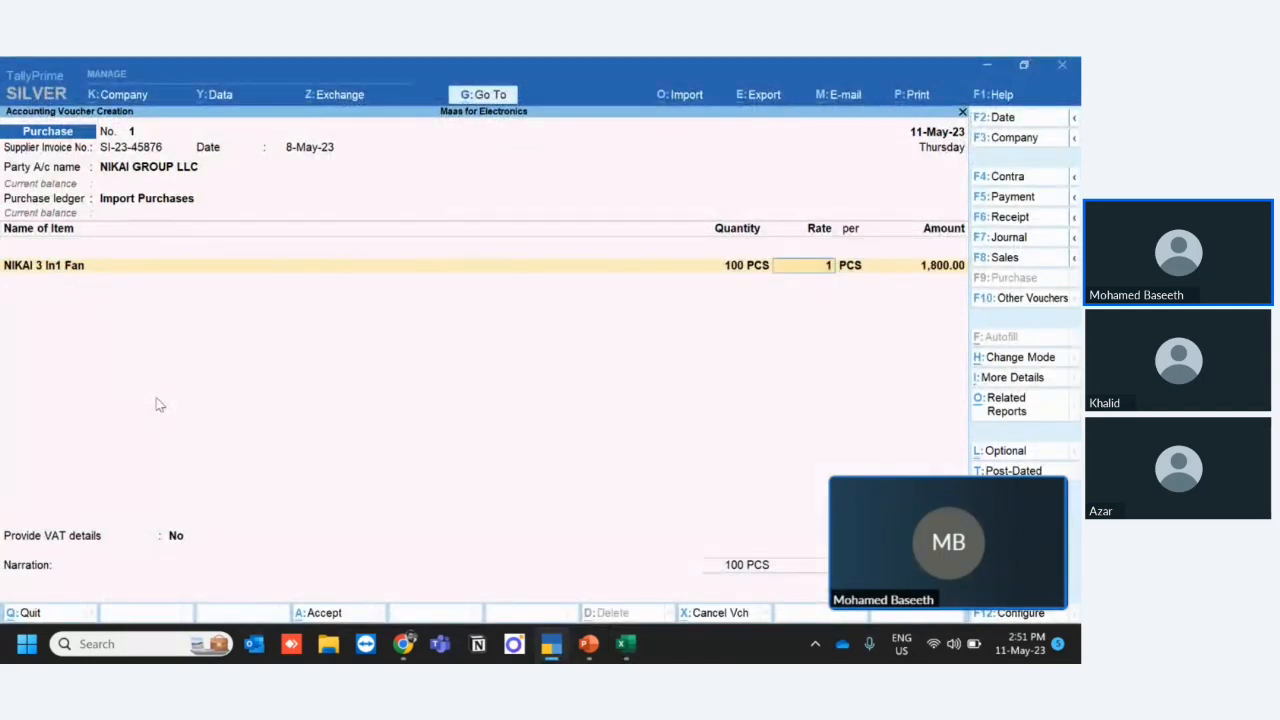
type("8$")
key("Return")
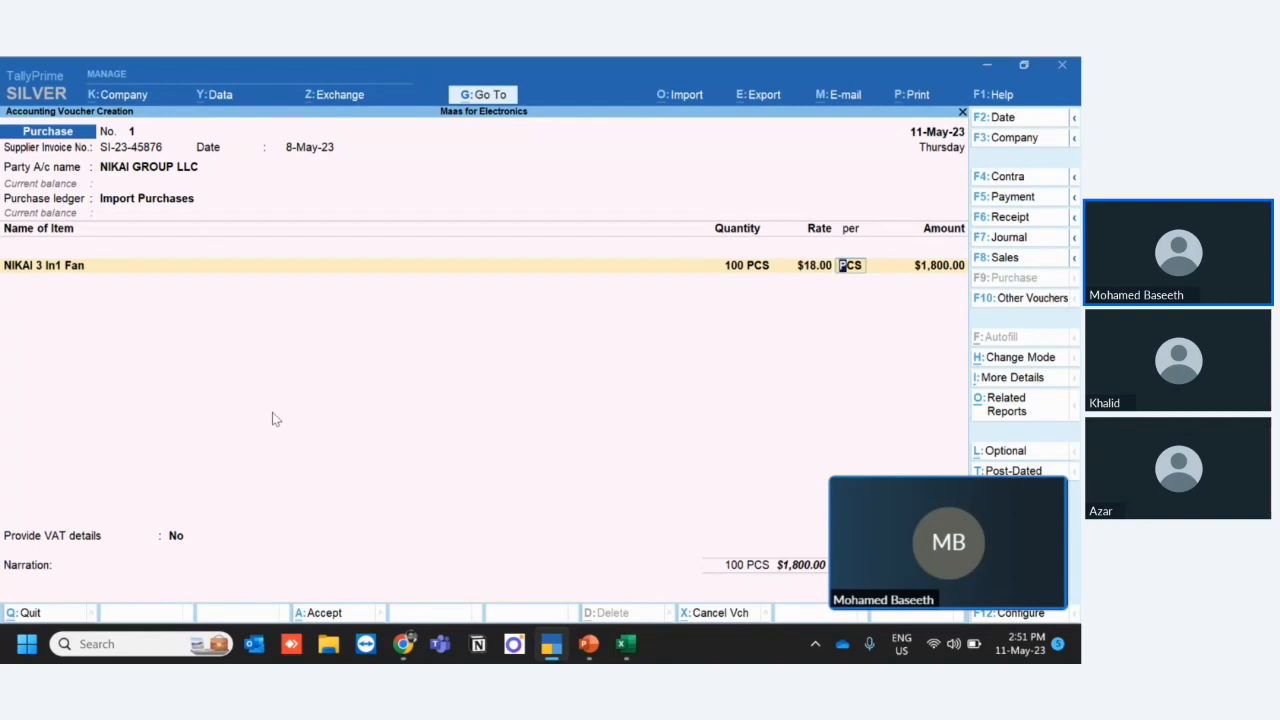
- Close the floating meeting window covering the voucher totals and return to the voucher
mouse_move(1020, 493)
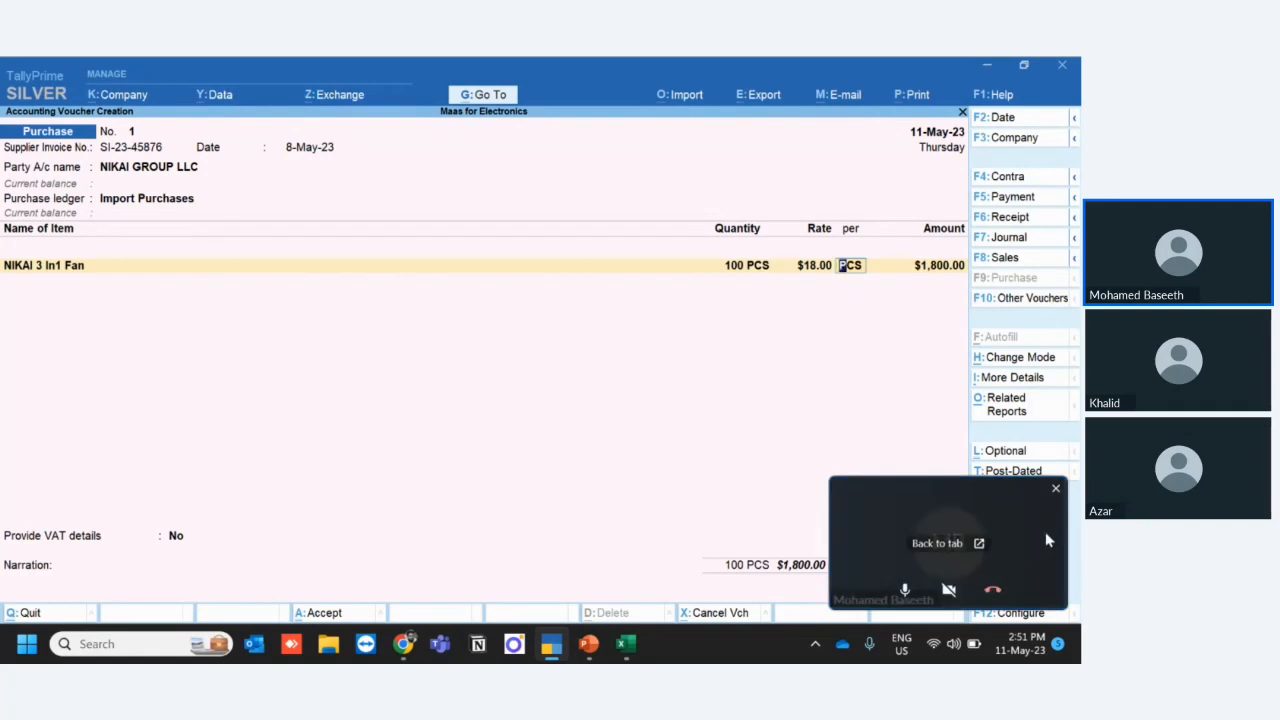
left_click(1056, 492)
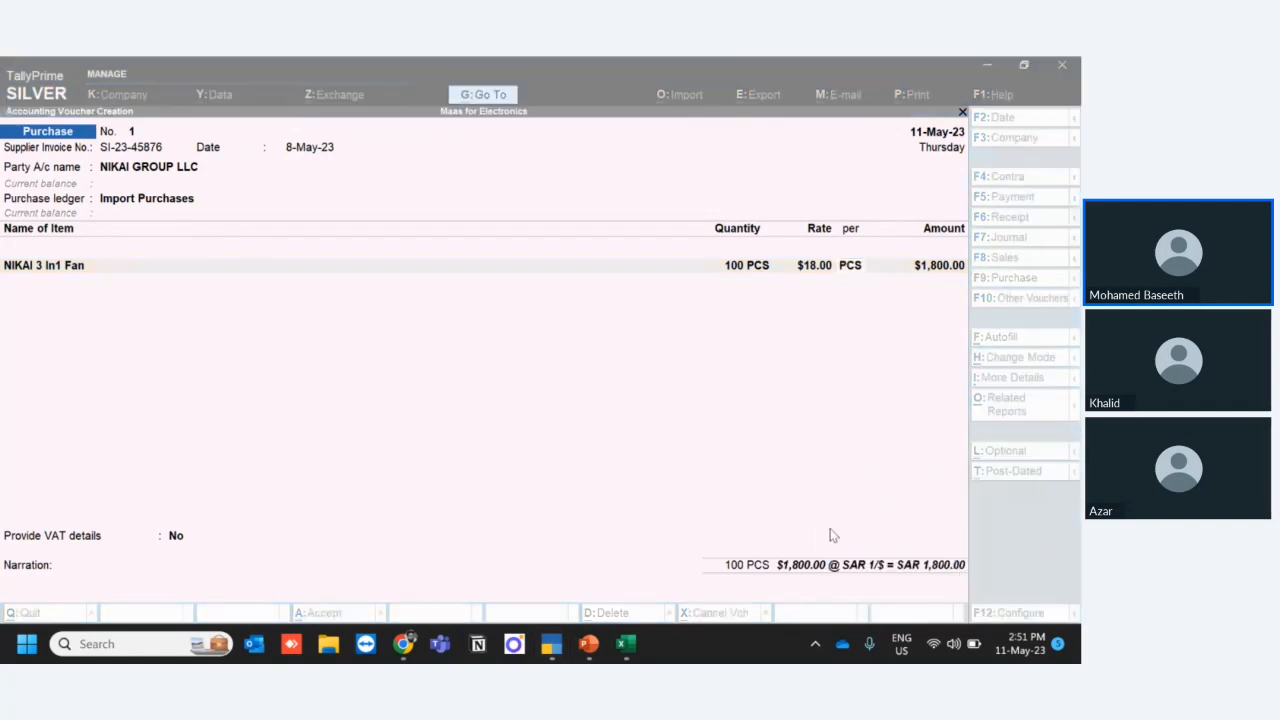
left_click(740, 506)
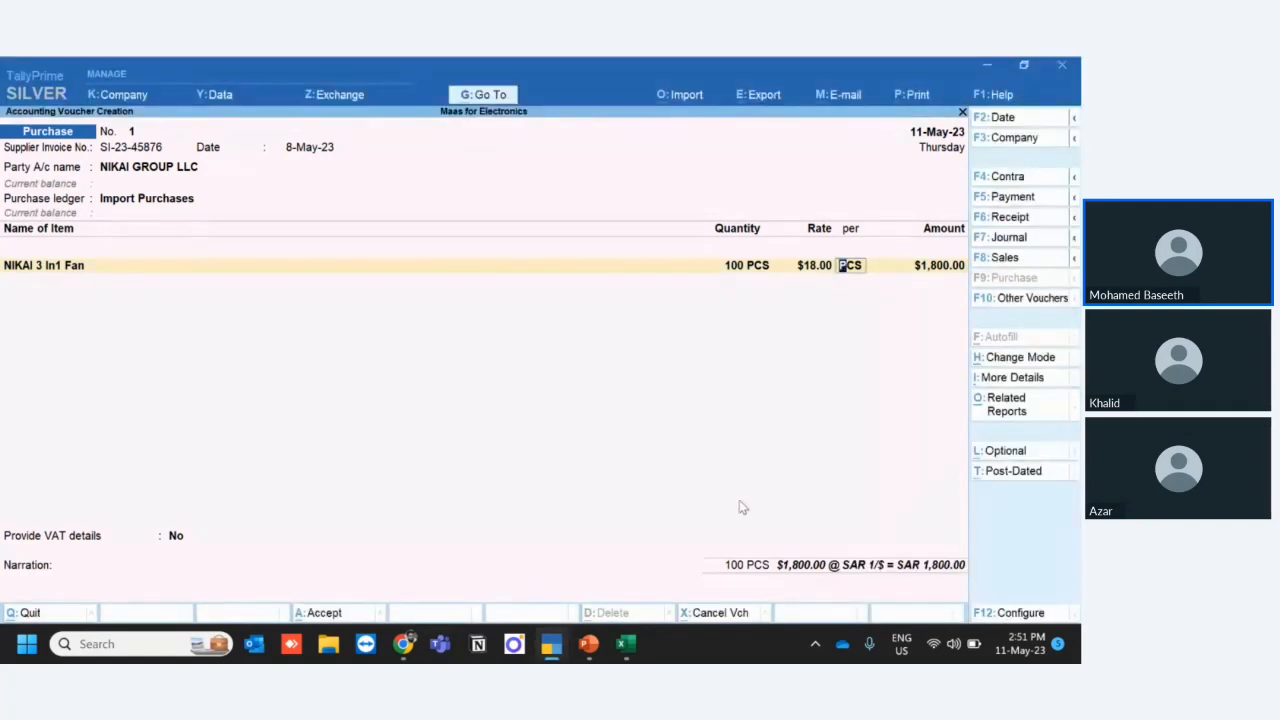
- Set the fan's forex rate of exchange to 3.86/$, keeping PCS as its rate unit
key("Return")
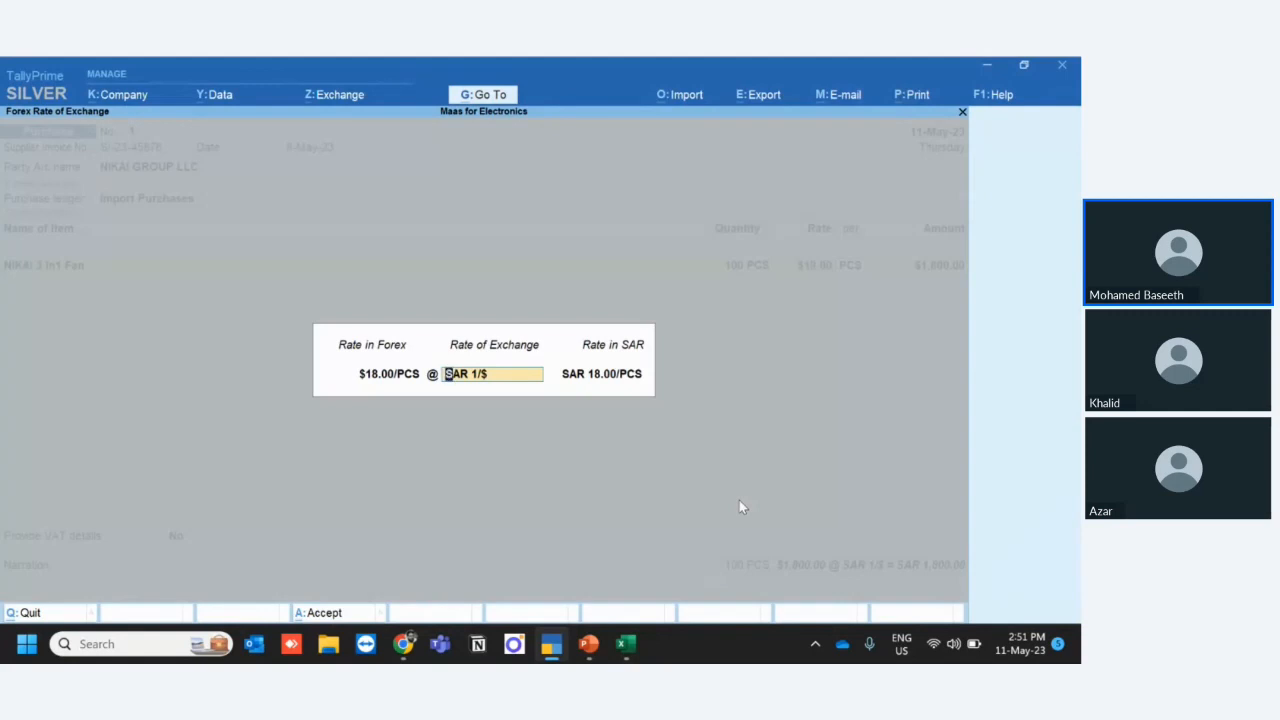
key("BackSpace")
key("BackSpace")
key("BackSpace")
type("3.86/$")
key("Return")
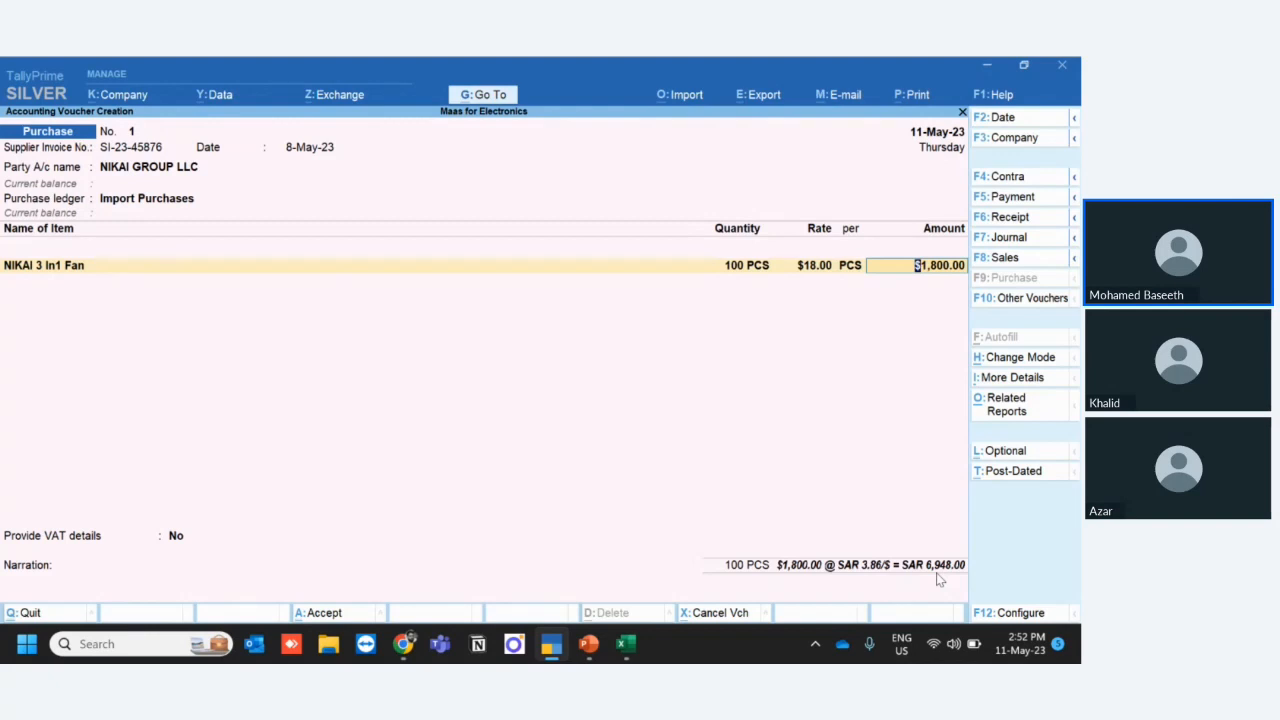
- Accept the fan's dollar amount and tax details, leaving the taxable value blank
key("Return")
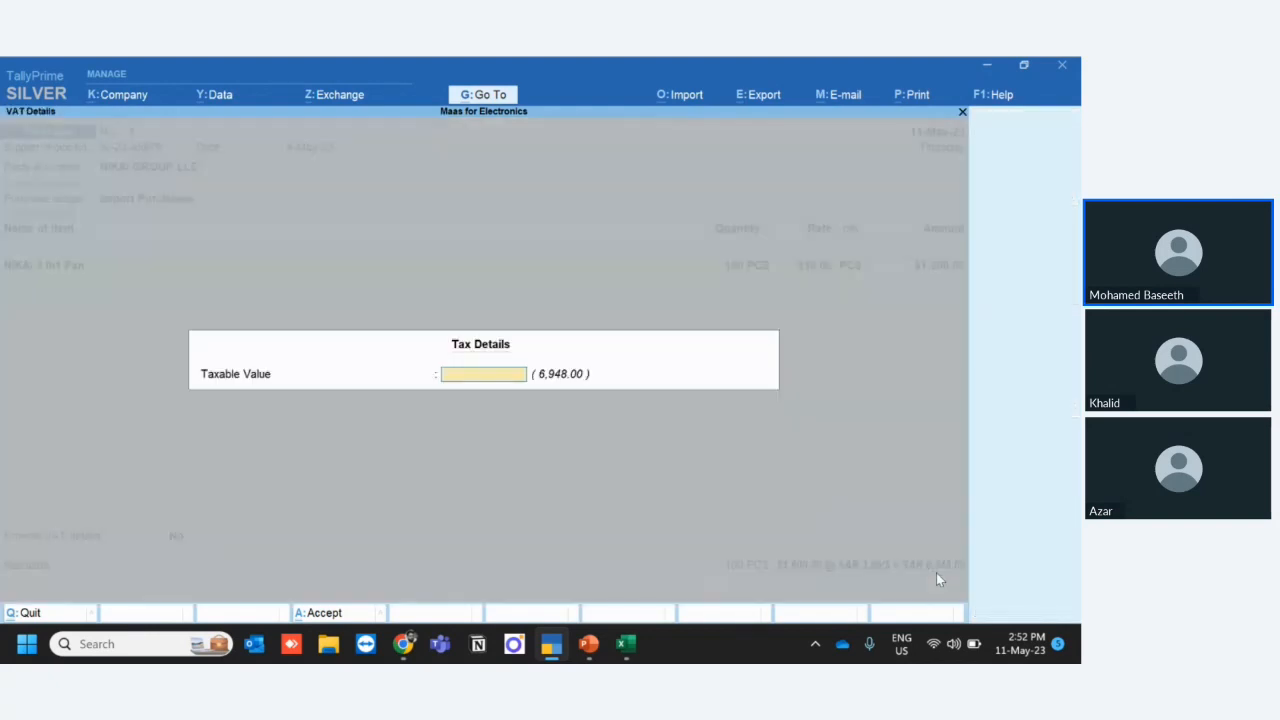
key("Return")
key("Return")
key("Return")
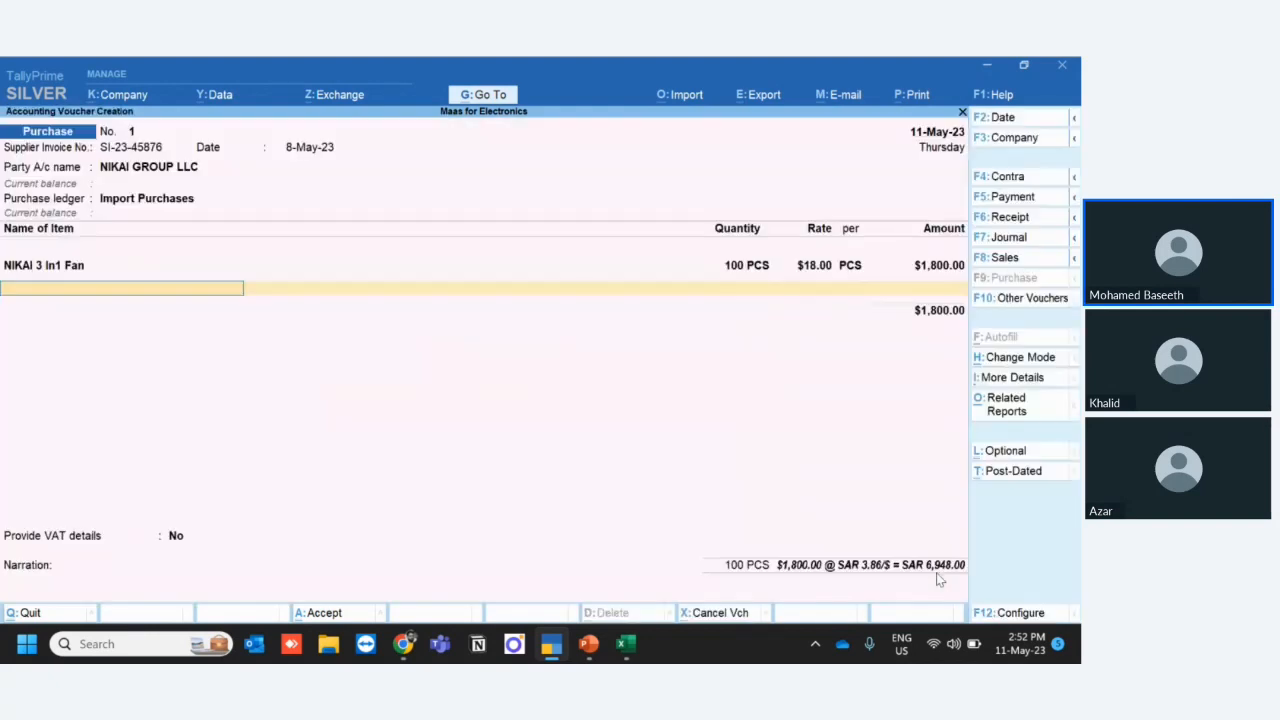
- Add Nikai Air Humdifier 800 V as the second stock item with quantity 100
type("Air")
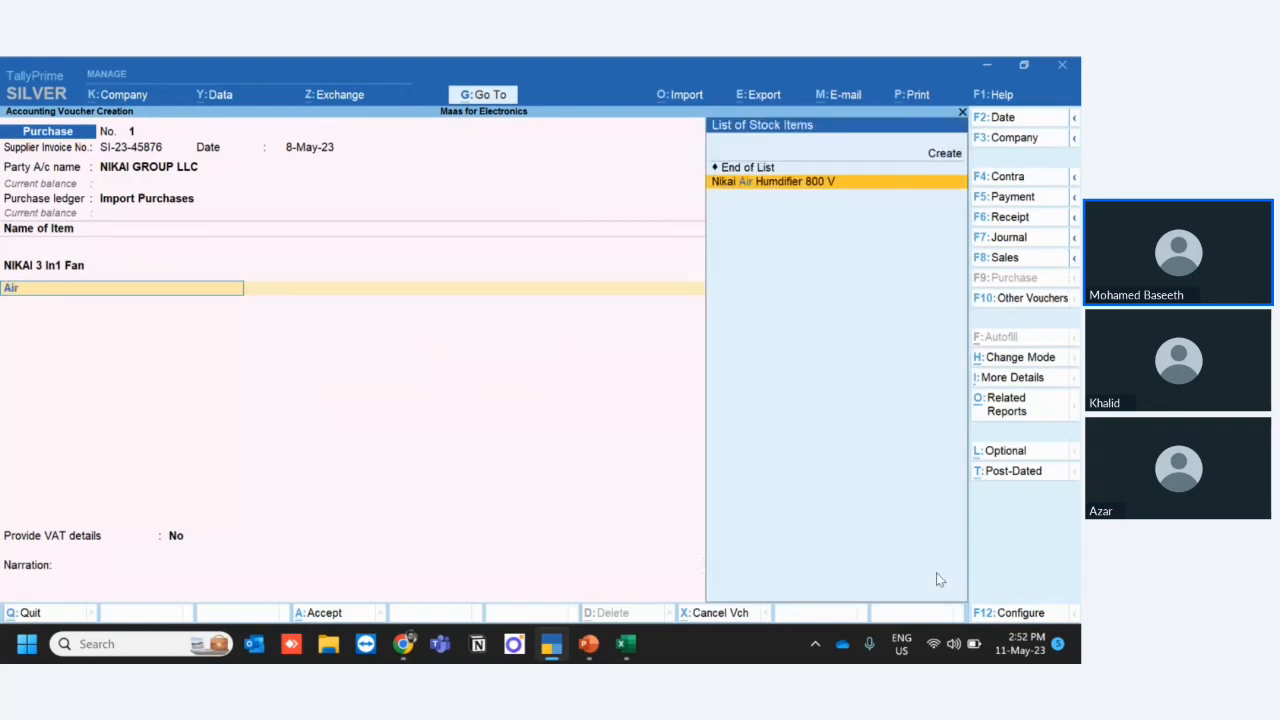
key("Return")
key("Return")
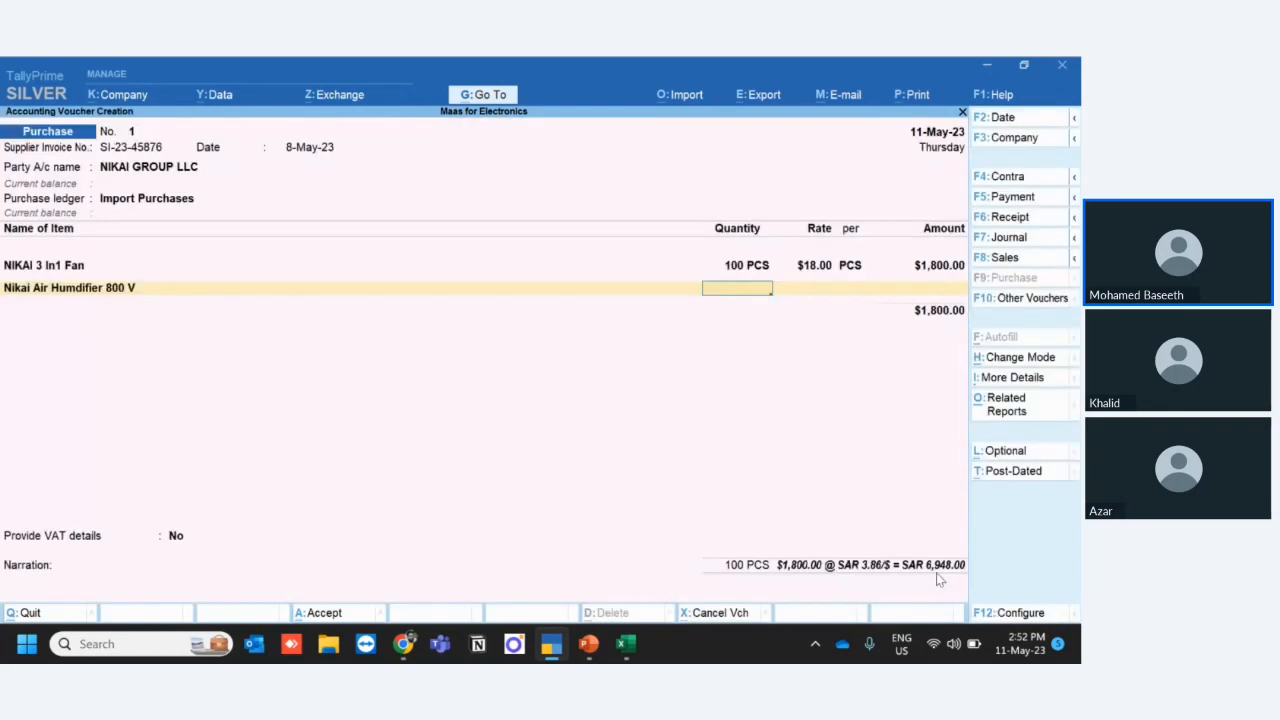
type("100")
- Check the humidifier's price in the Excel invoice and enter its rate as $21 per PCS, keeping the offered exchange rate
key("Return")
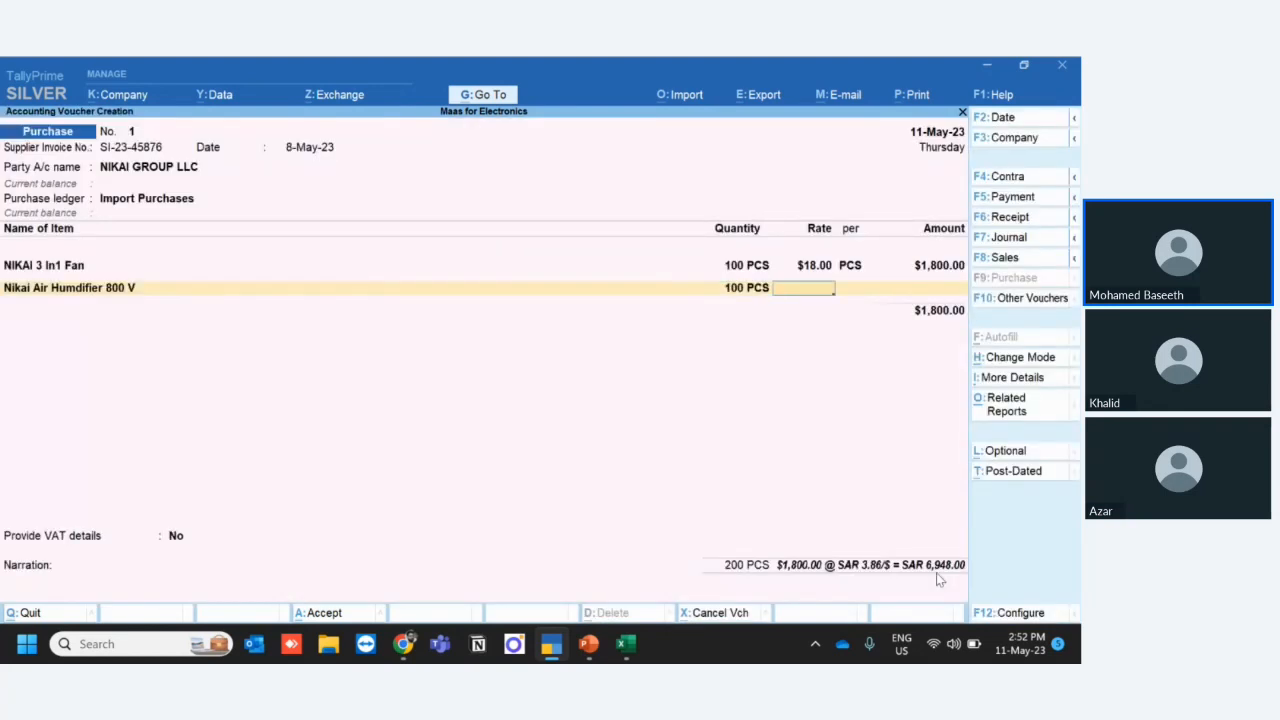
key("alt+Tab")
key("alt+Tab")
type("$21")
- Accept the humidifier's amount and tax details, keeping the exchange rate at SAR 3.86/$
key("Return")
key("Return")
key("Return")
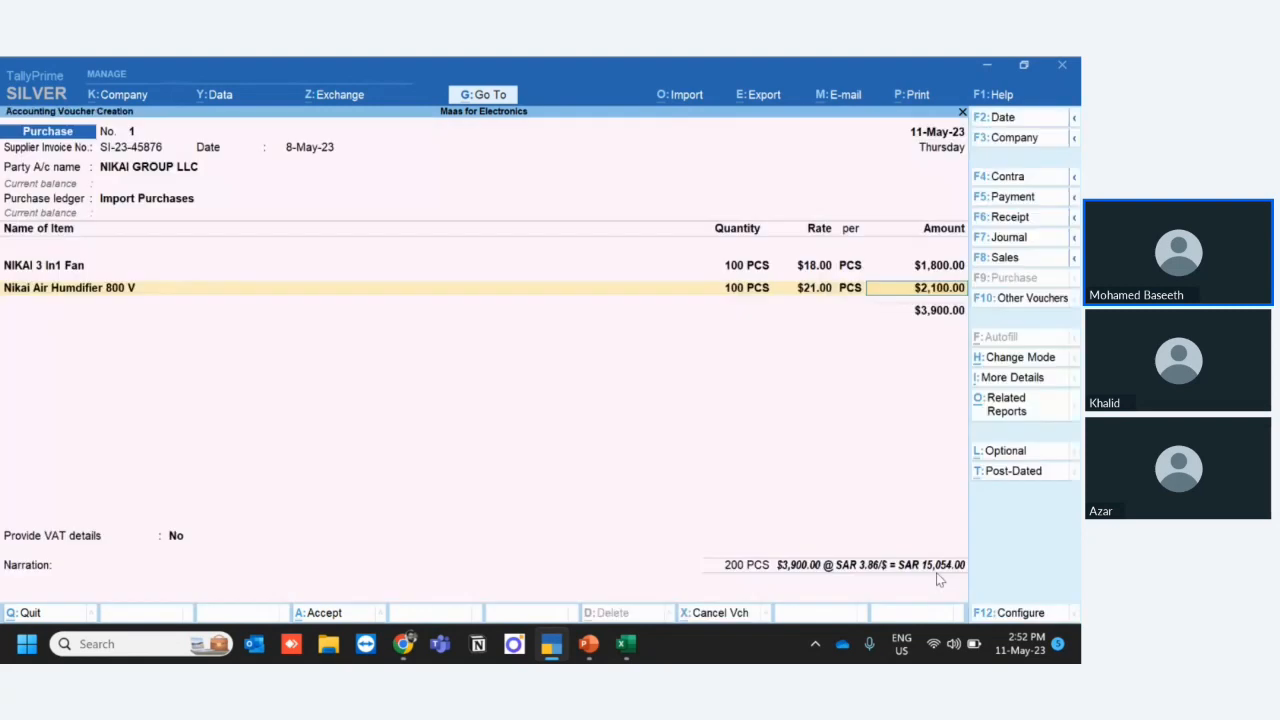
key("Return")
key("Return")
key("Return")
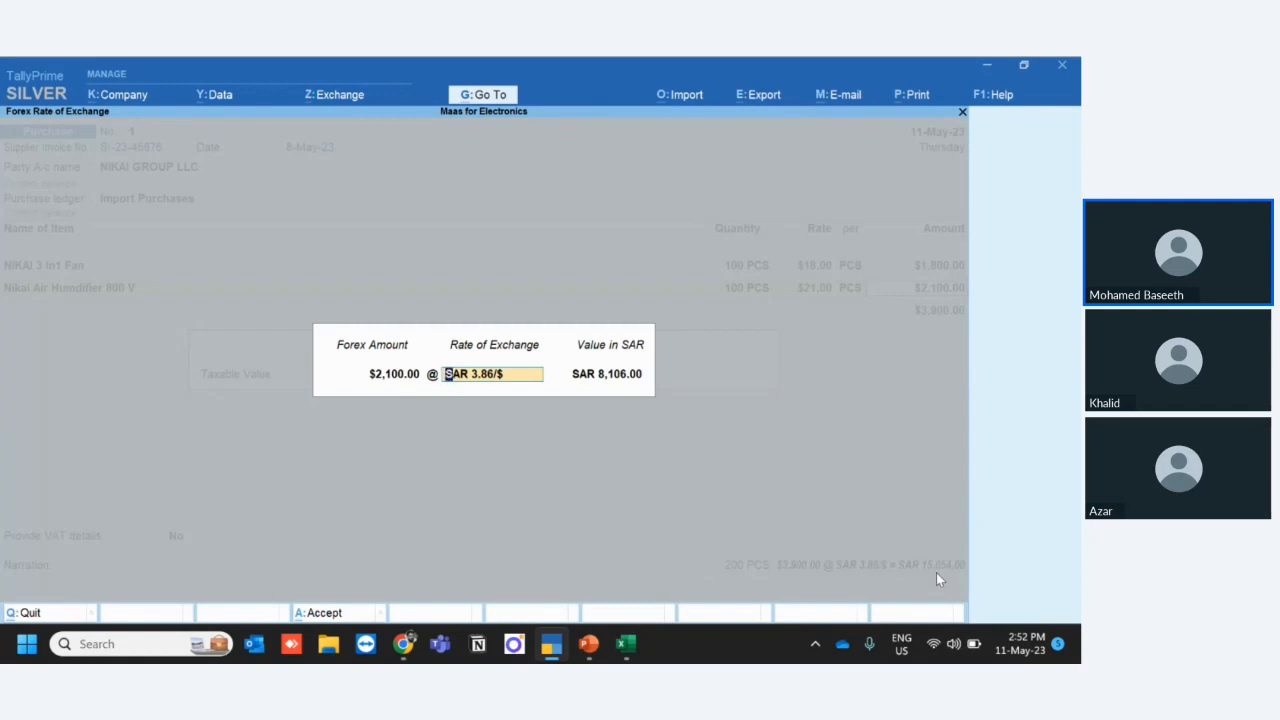
key("Return")
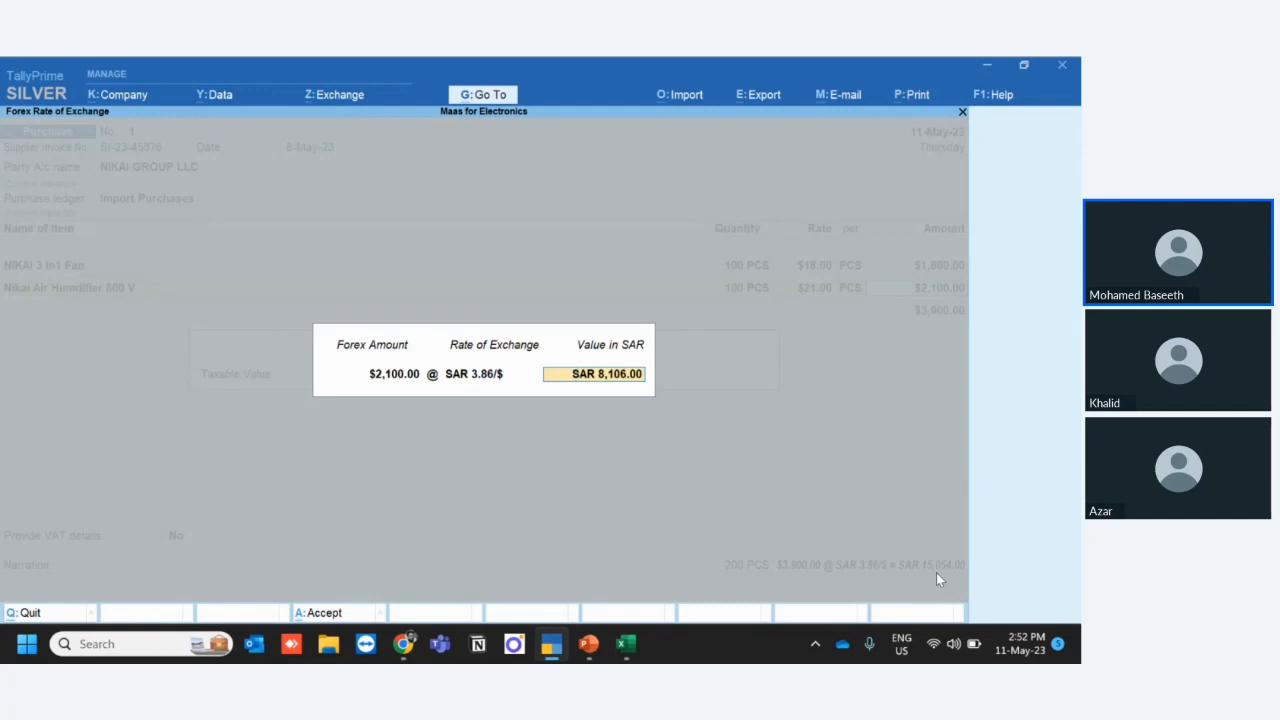
key("Return")
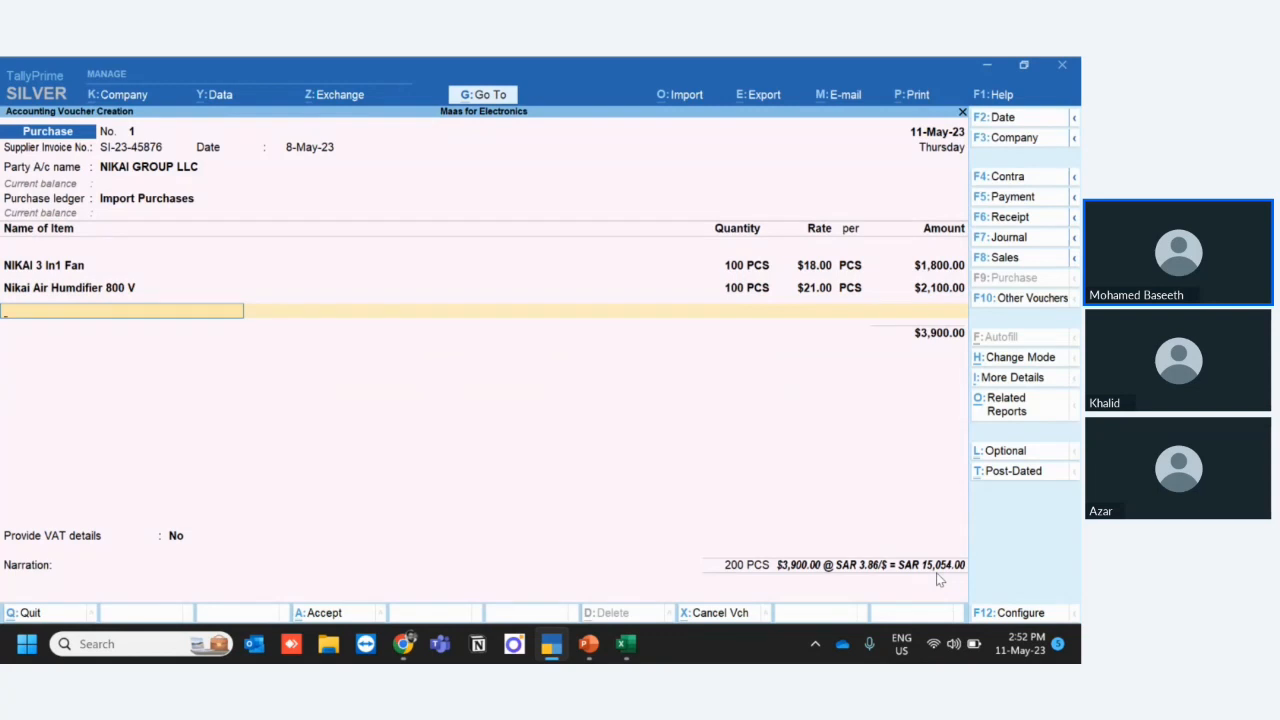
- Check the air freight line in the Excel invoice, and end the stock item list in the TallyPrime voucher
key("alt+Tab")
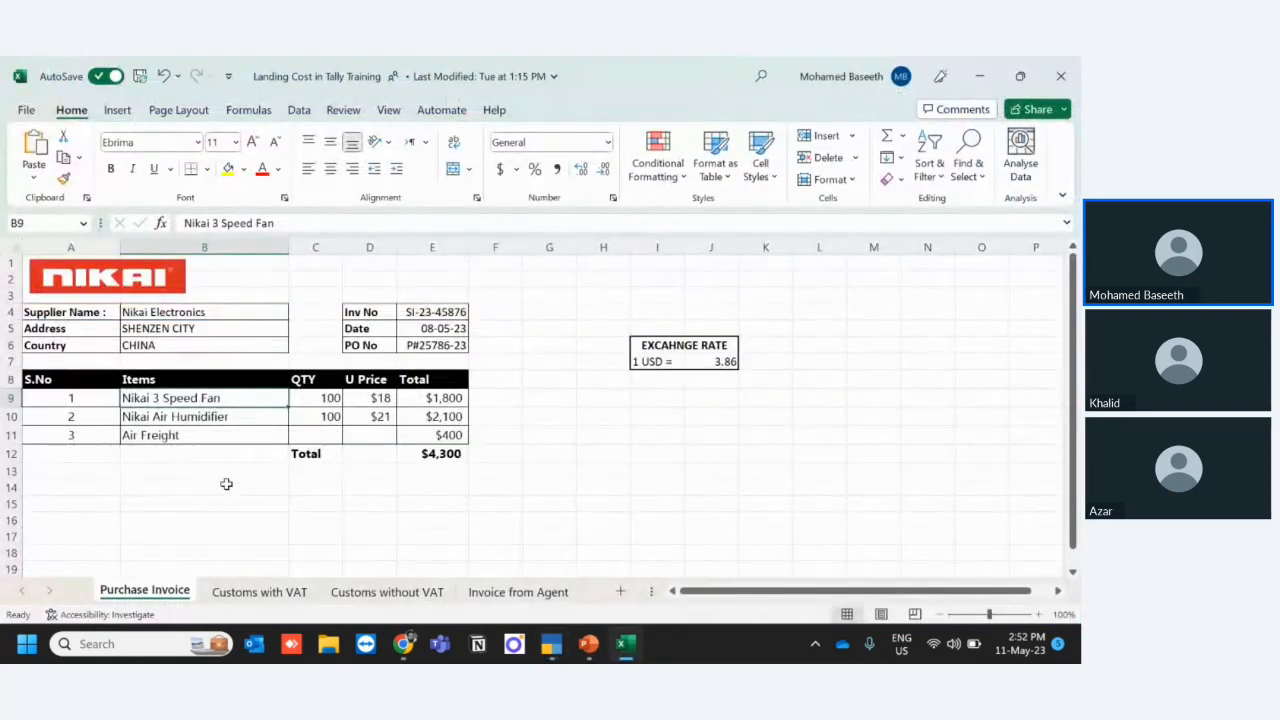
left_click(181, 435)
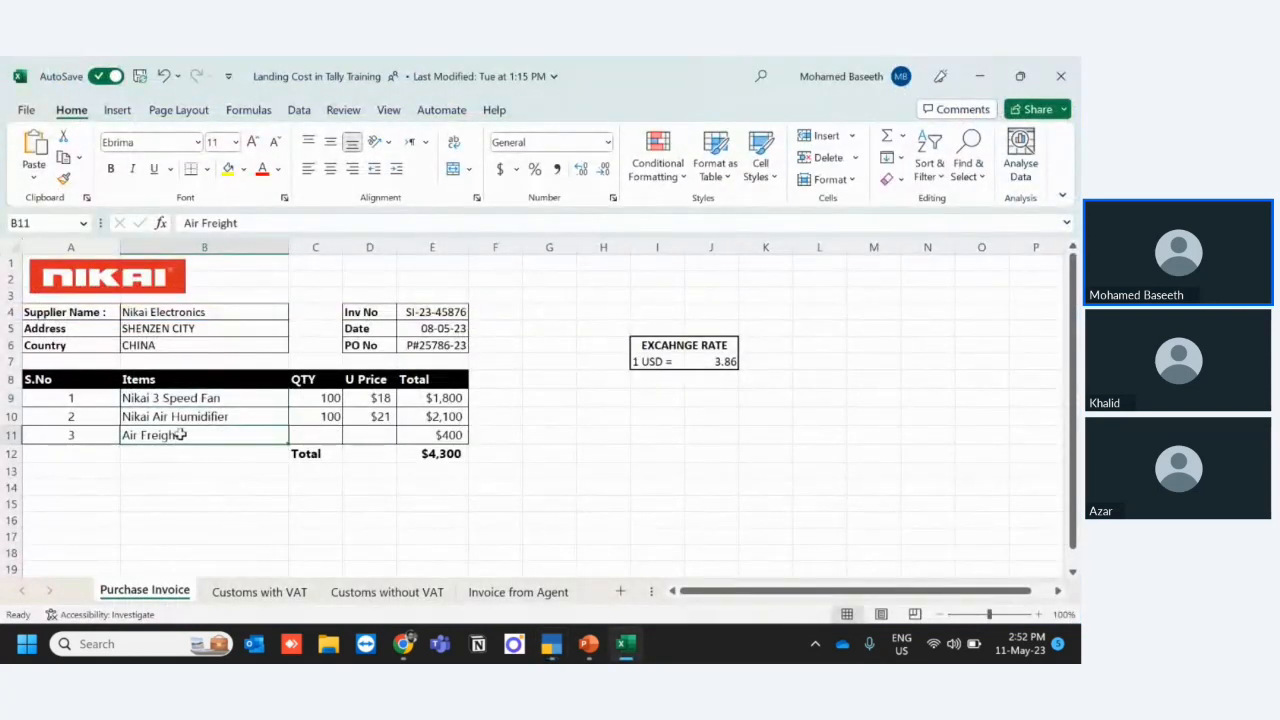
key("alt+Tab")
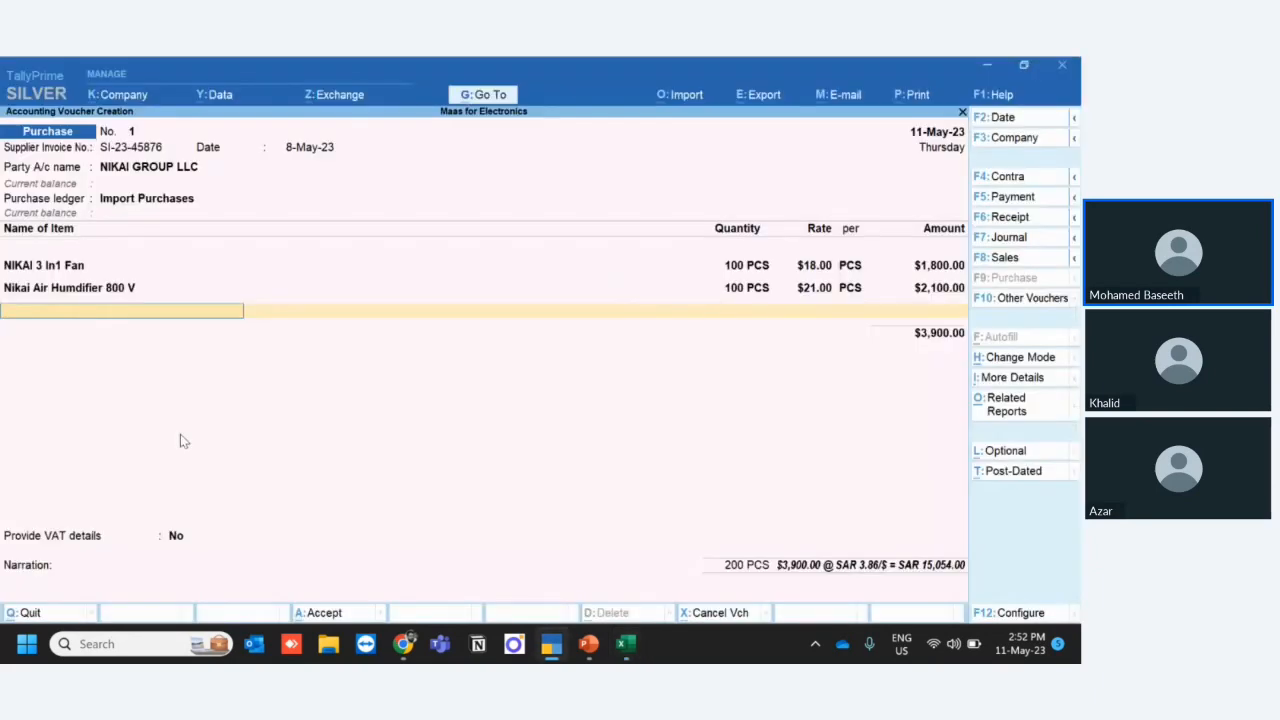
key("Return")
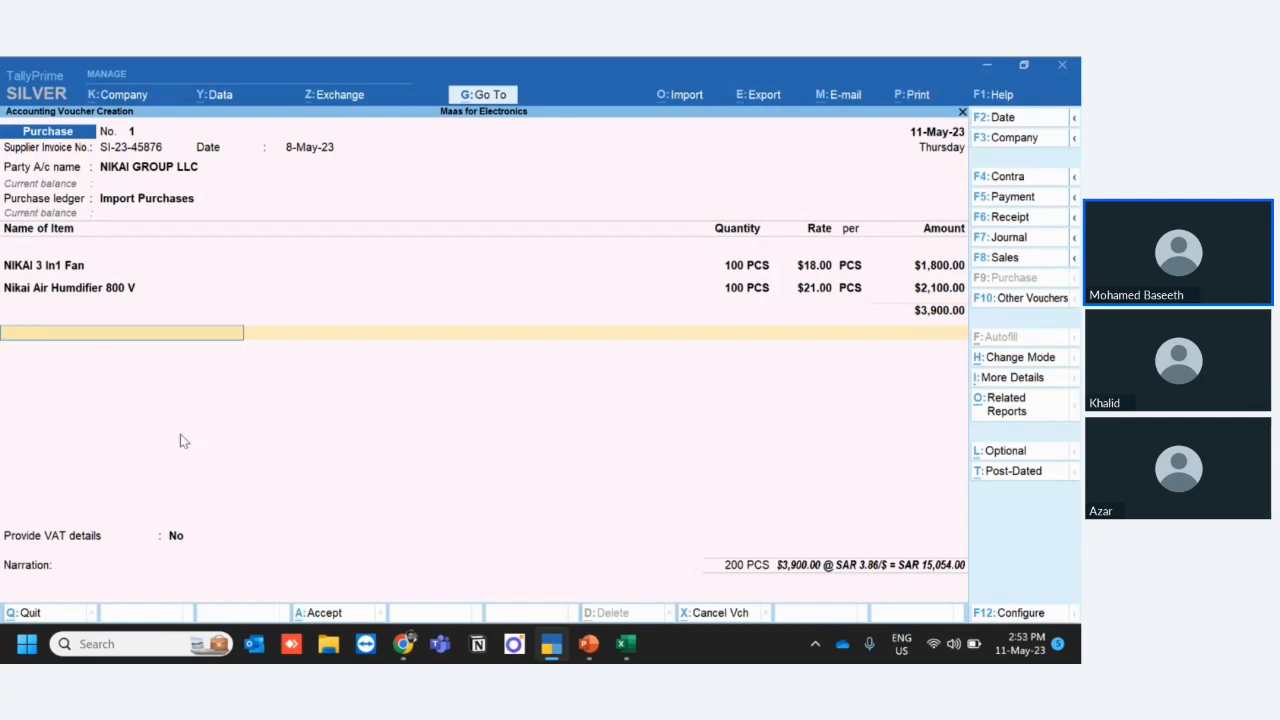
key("Return")
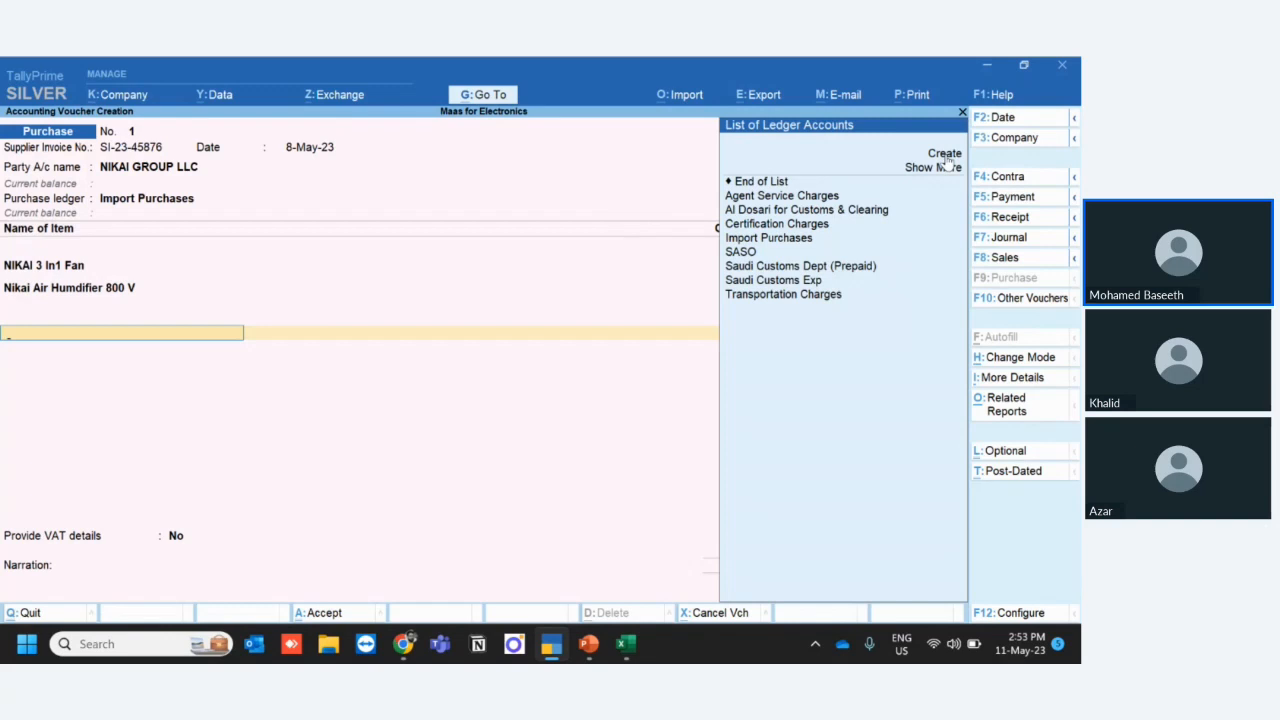
- Start a new ledger named Air Freight Charges under Direct Expenses, with inventory values unaffected and no specific ledger type
key("alt")
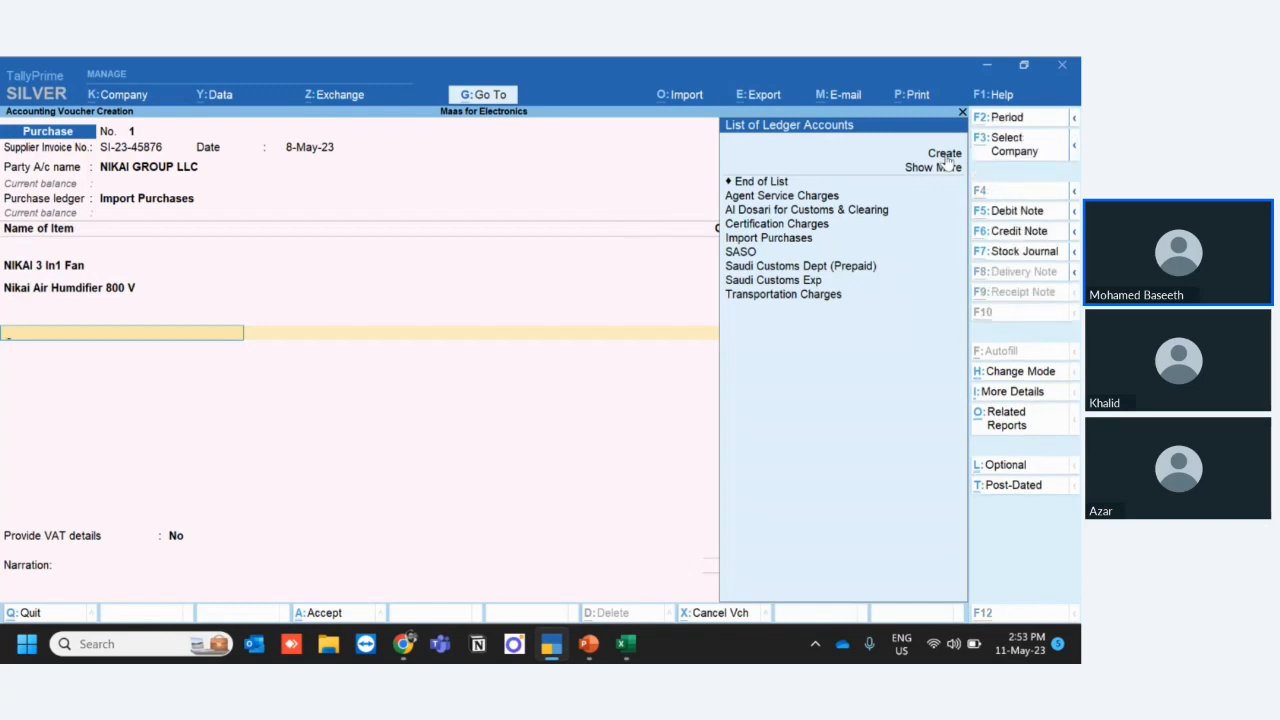
key("alt+c")
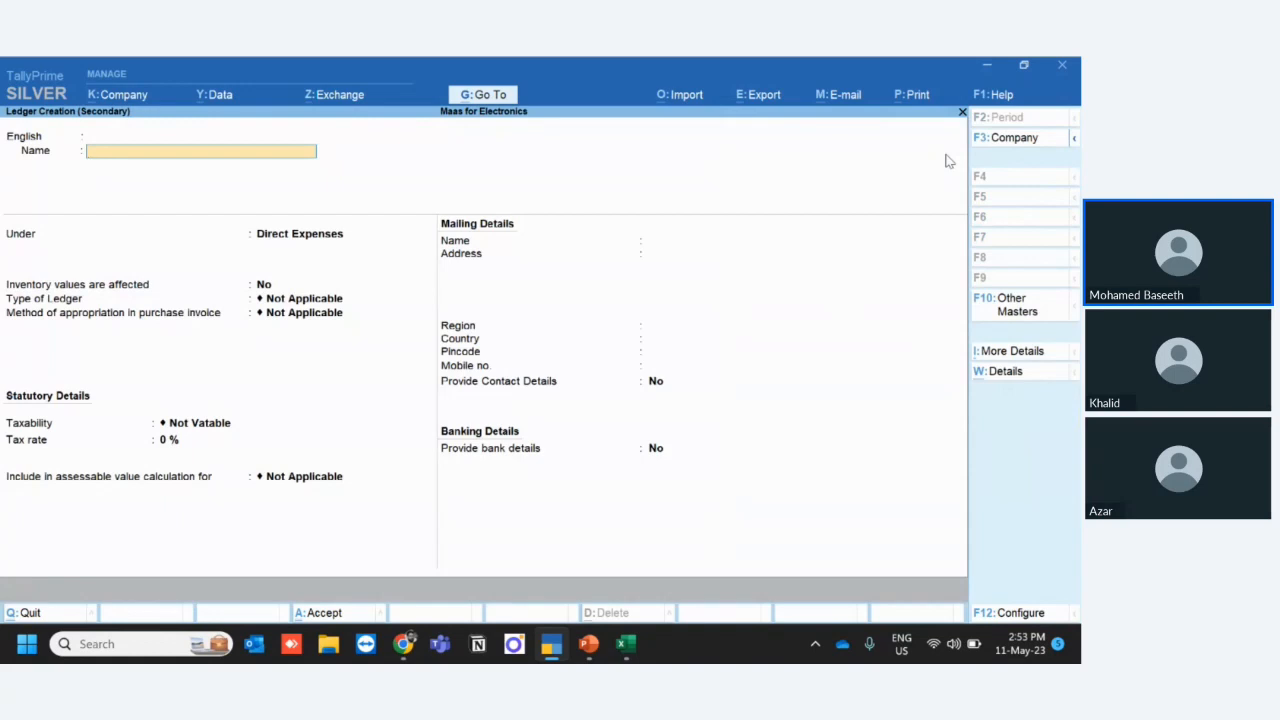
type("Air Freight Charges")
key("Return")
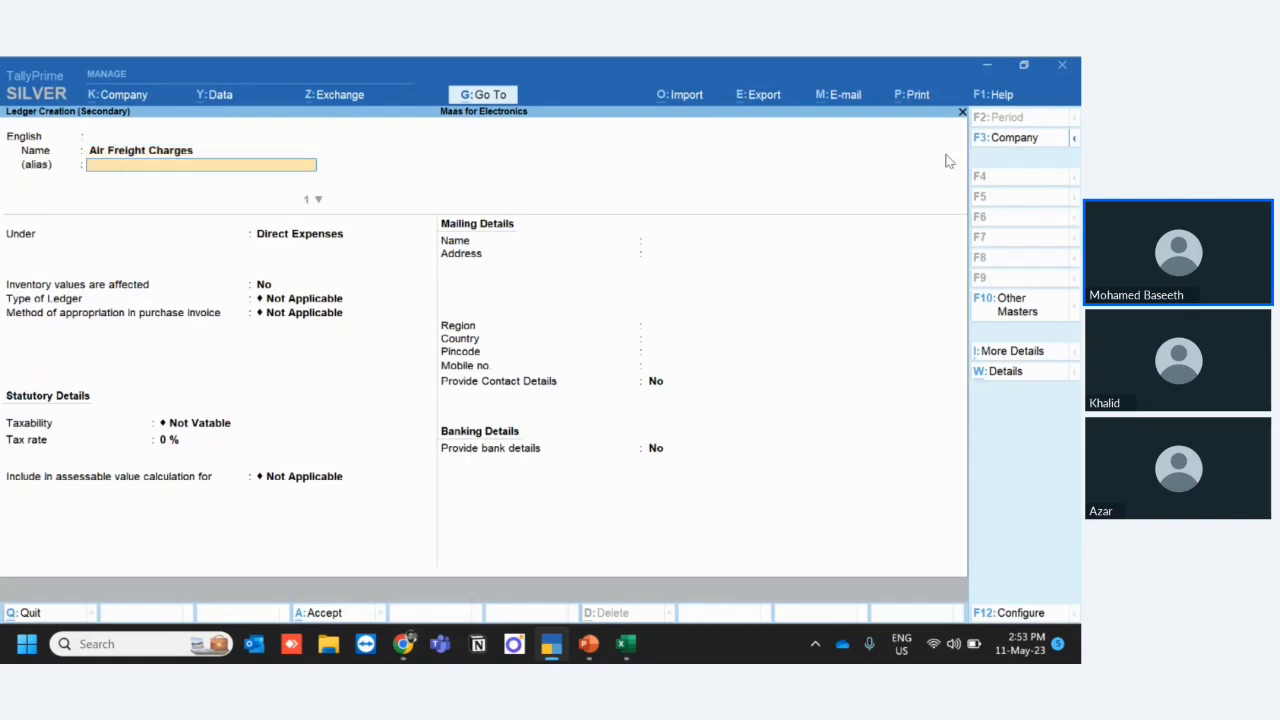
key("Return")
key("Return")
key("Return")
key("BackSpace")
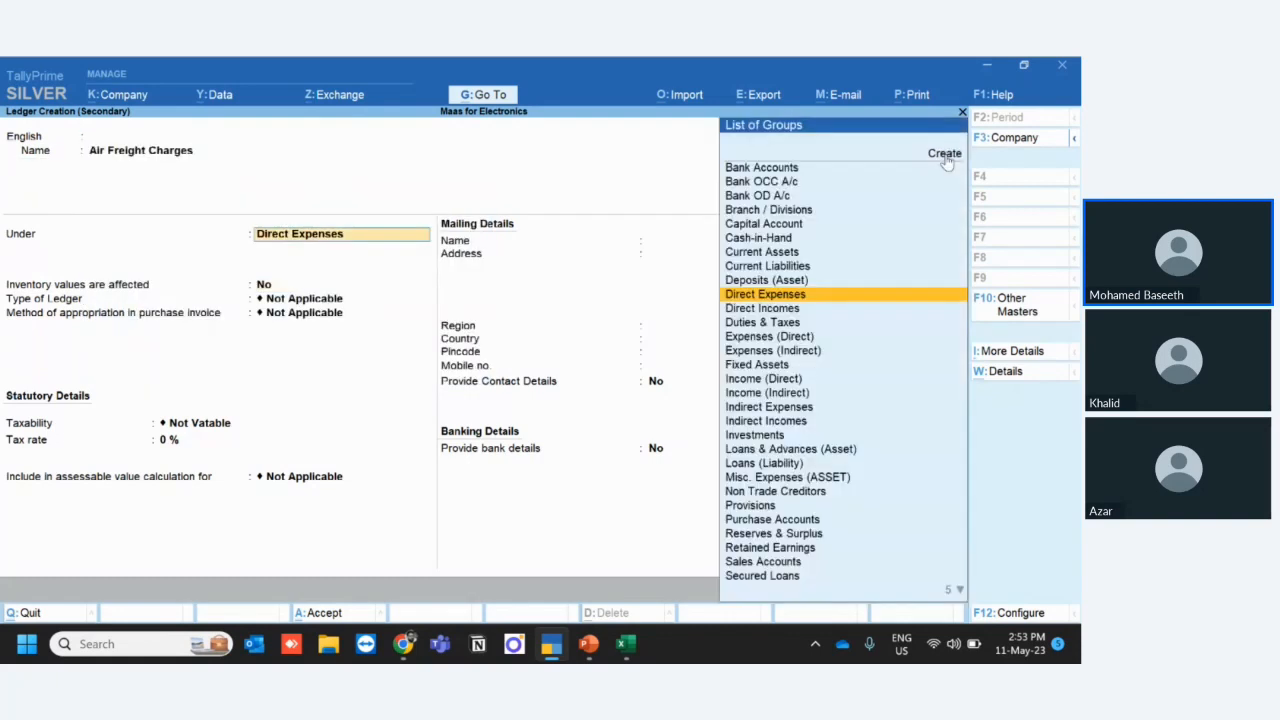
key("Return")
key("Return")
key("Return")
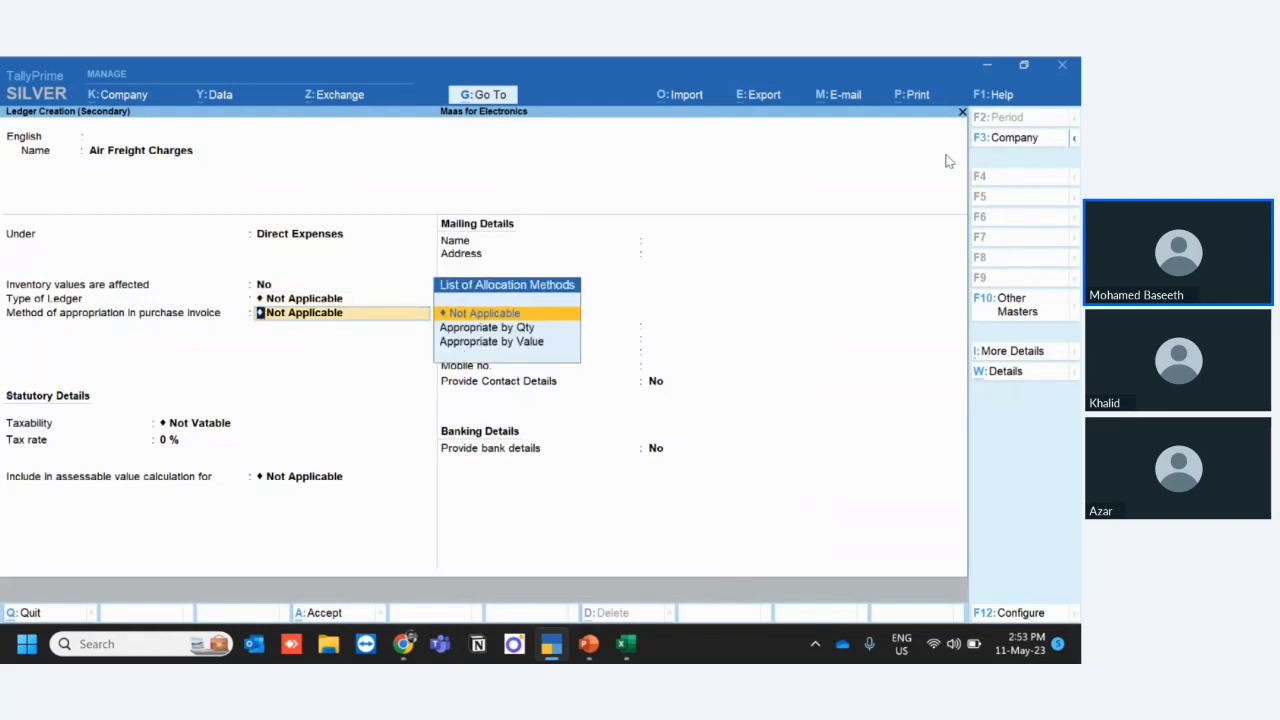
- Set the freight ledger's method of appropriation to Appropriate by Value and save it as Not Vatable
key("Down")
key("Down")
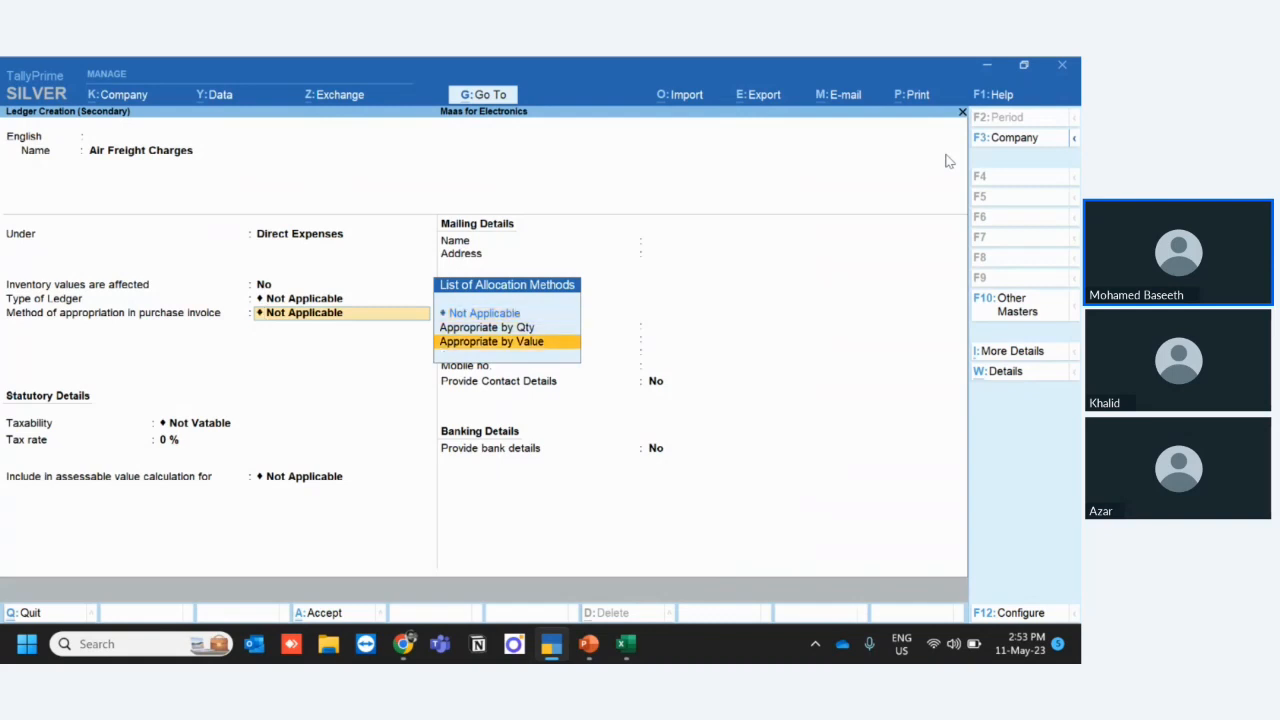
key("Return")
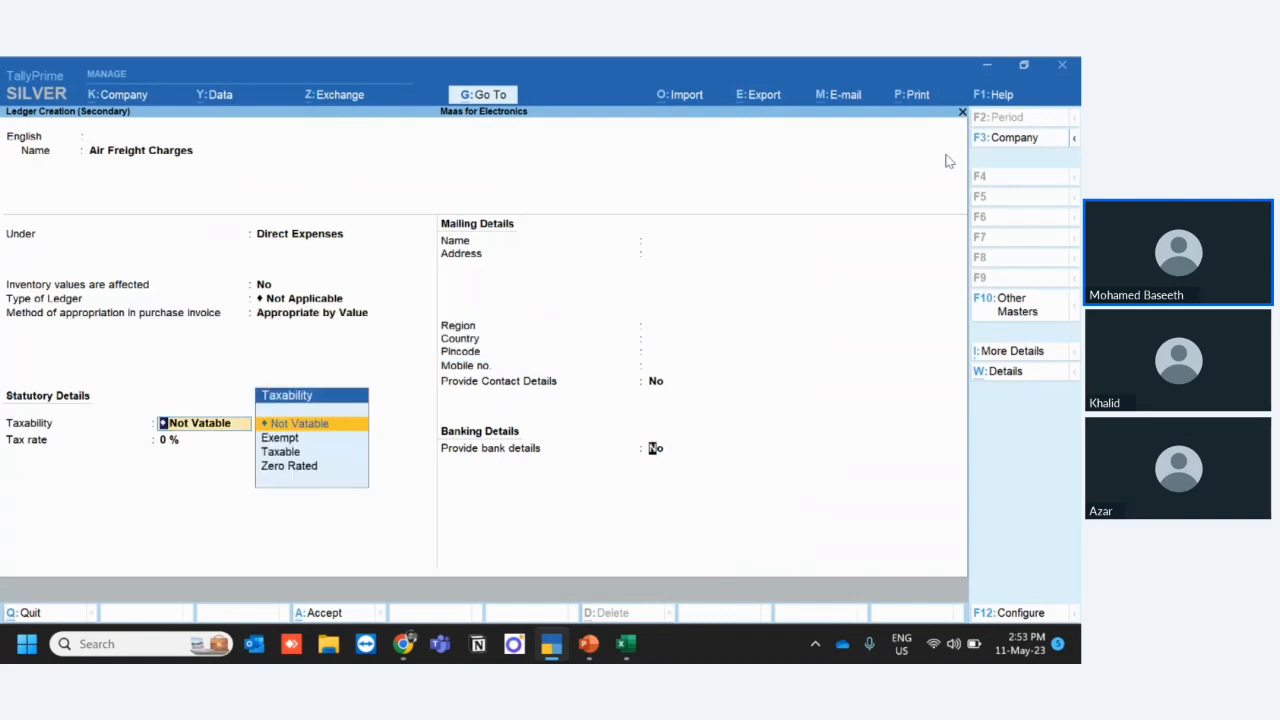
key("Return")
- Enter $400 as the Air Freight Charges amount, leaving its rate blank and keeping the exchange rate at SAR 3.86/$
key("Return")
key("Return")
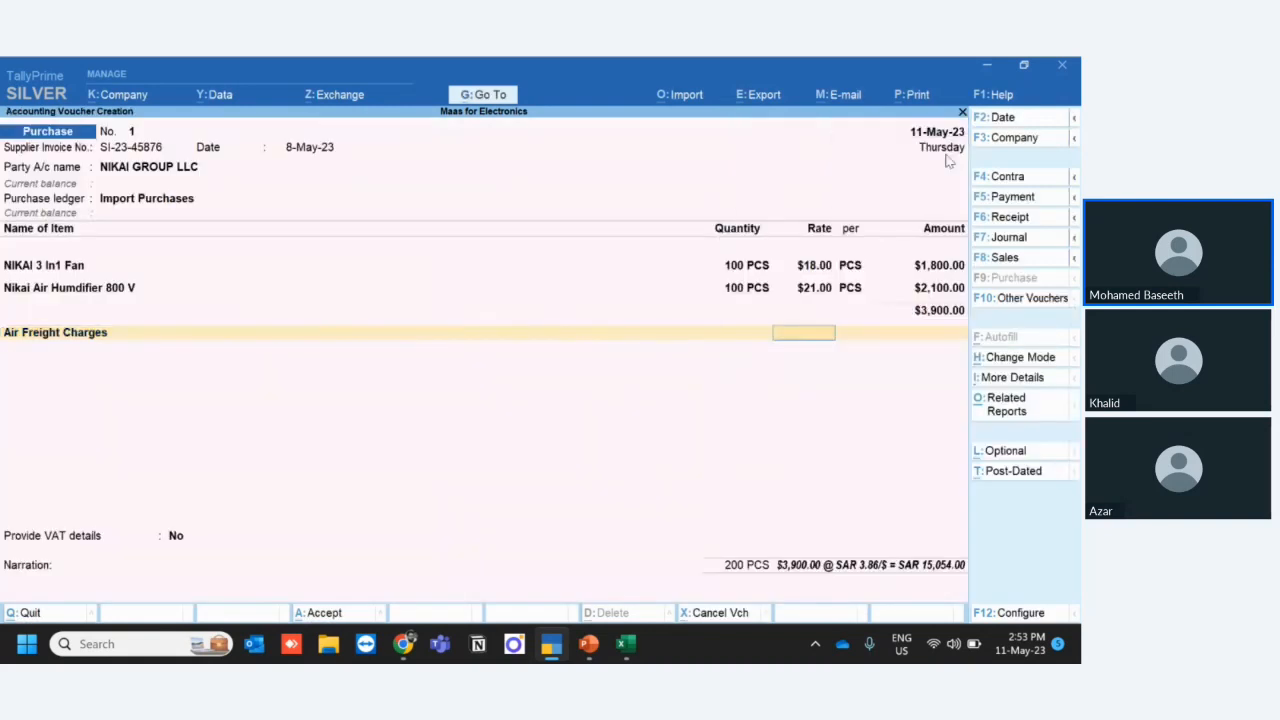
key("Return")
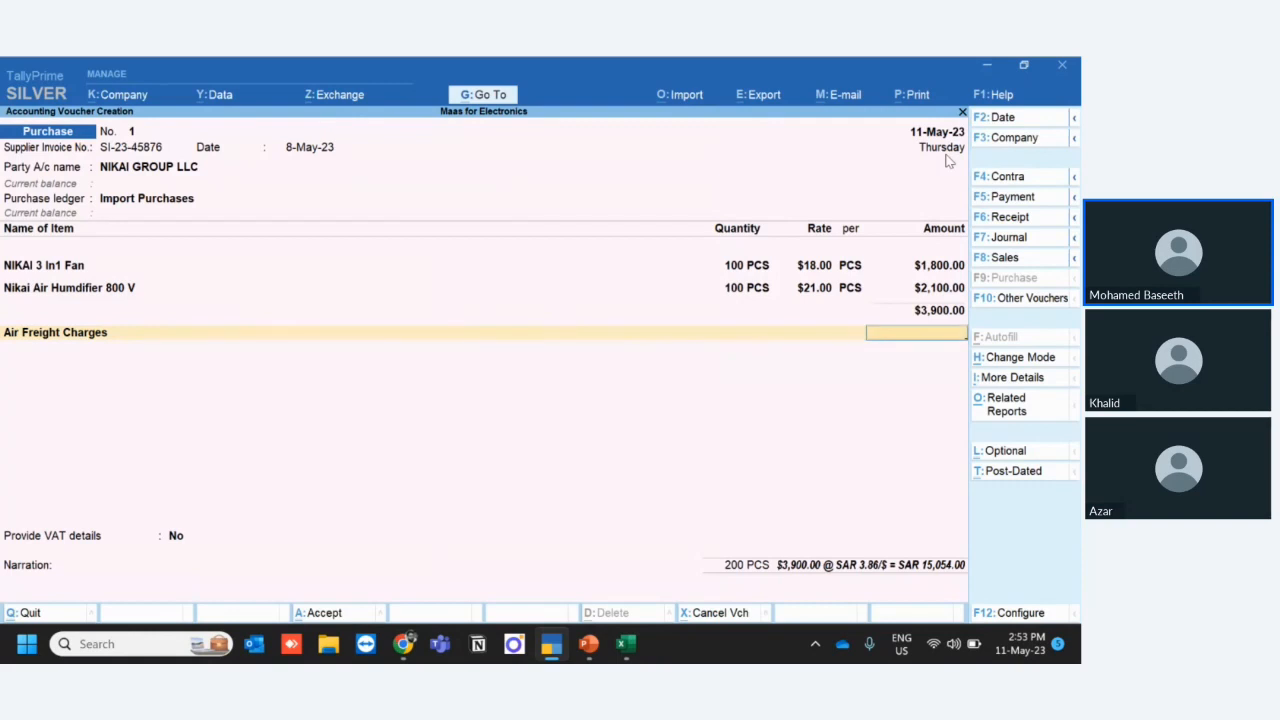
type("400")
key("Return")
key("Return")
key("Return")
key("Return")
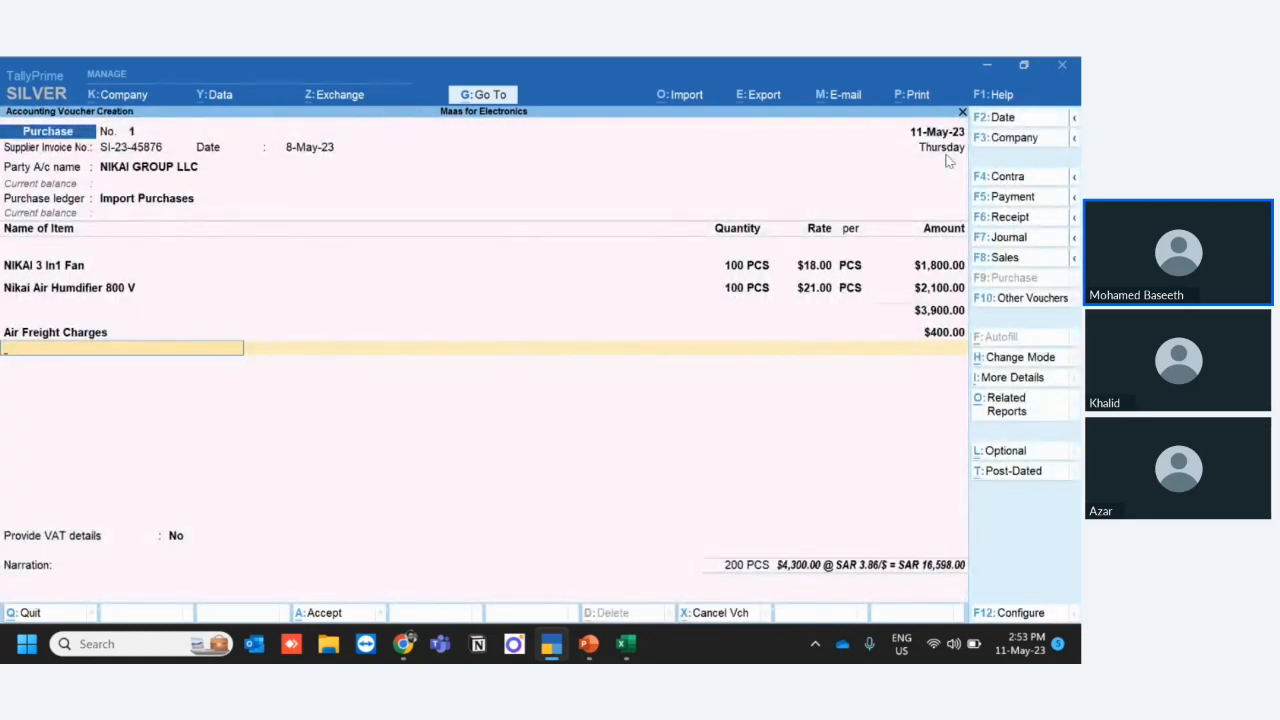
- Check the invoice total in Excel against the voucher total in TallyPrime
key("alt+Tab")
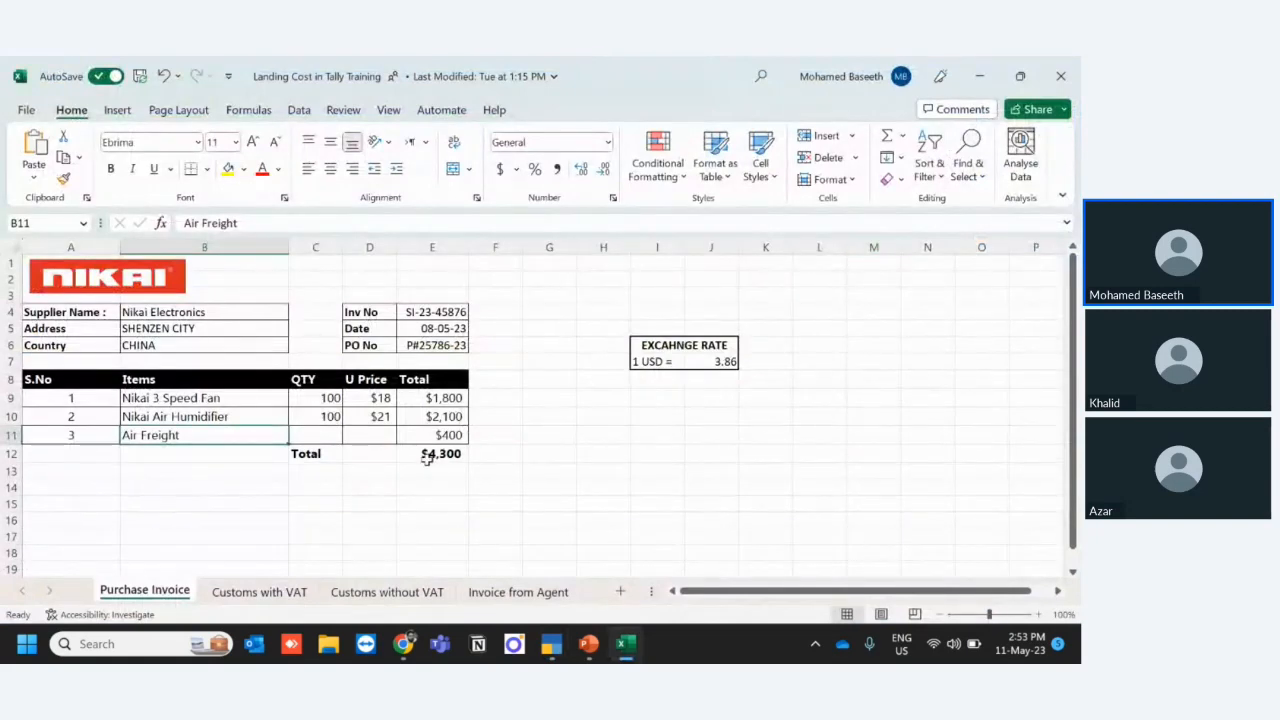
left_click(428, 457)
key("alt+Tab")
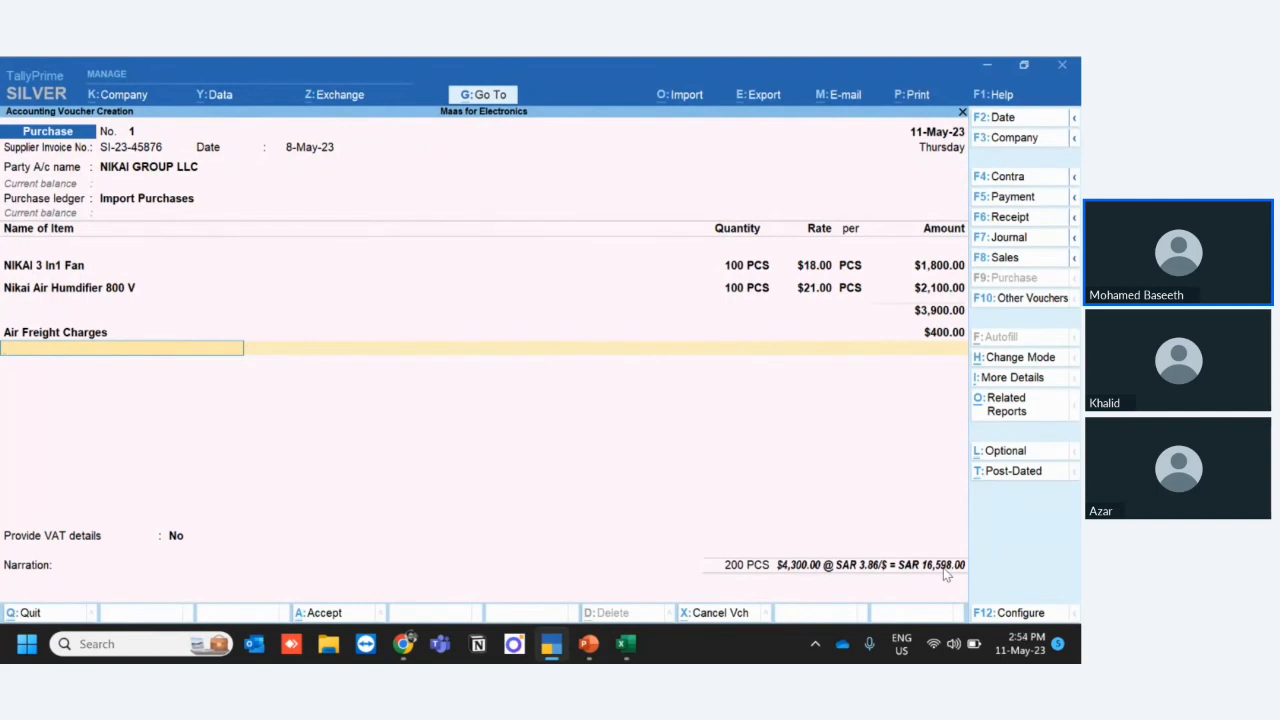
- End the ledger list and save the purchase voucher with no VAT details and a blank narration
key("Return")
key("Return")
key("Return")
key("Return")
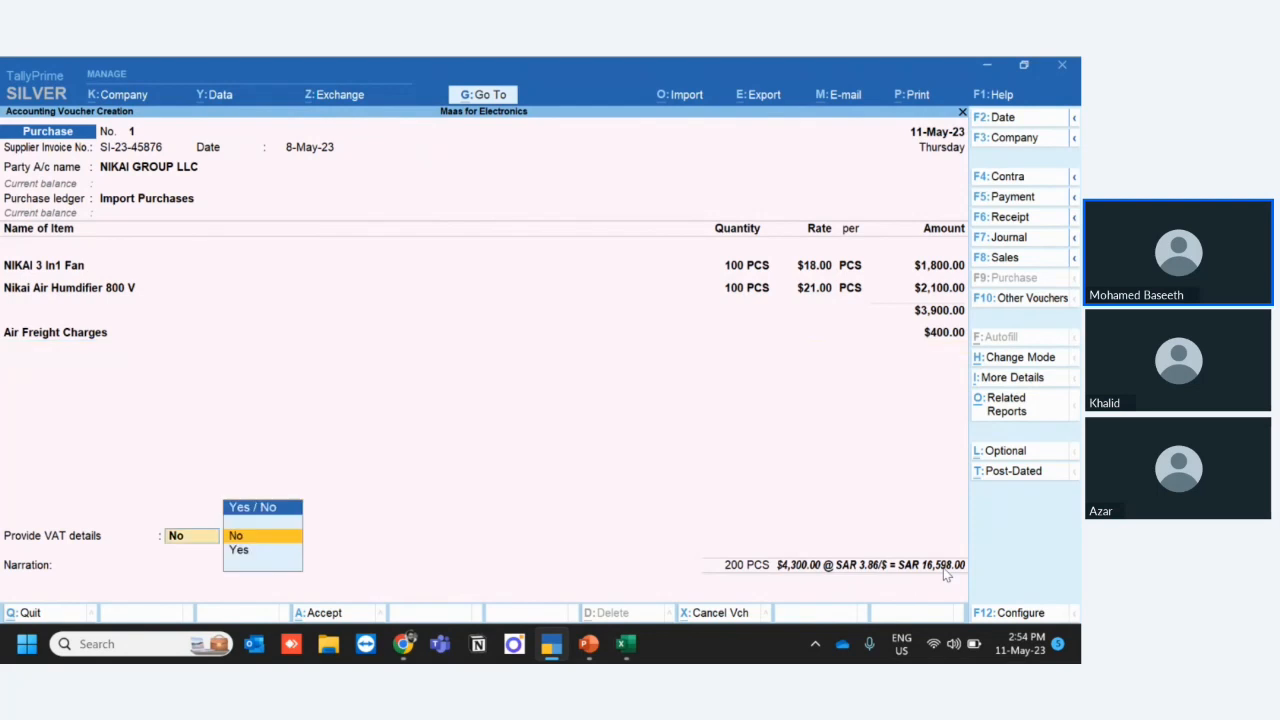
key("Return")
key("Return")
key("Return")
key("Return")
key("Return")
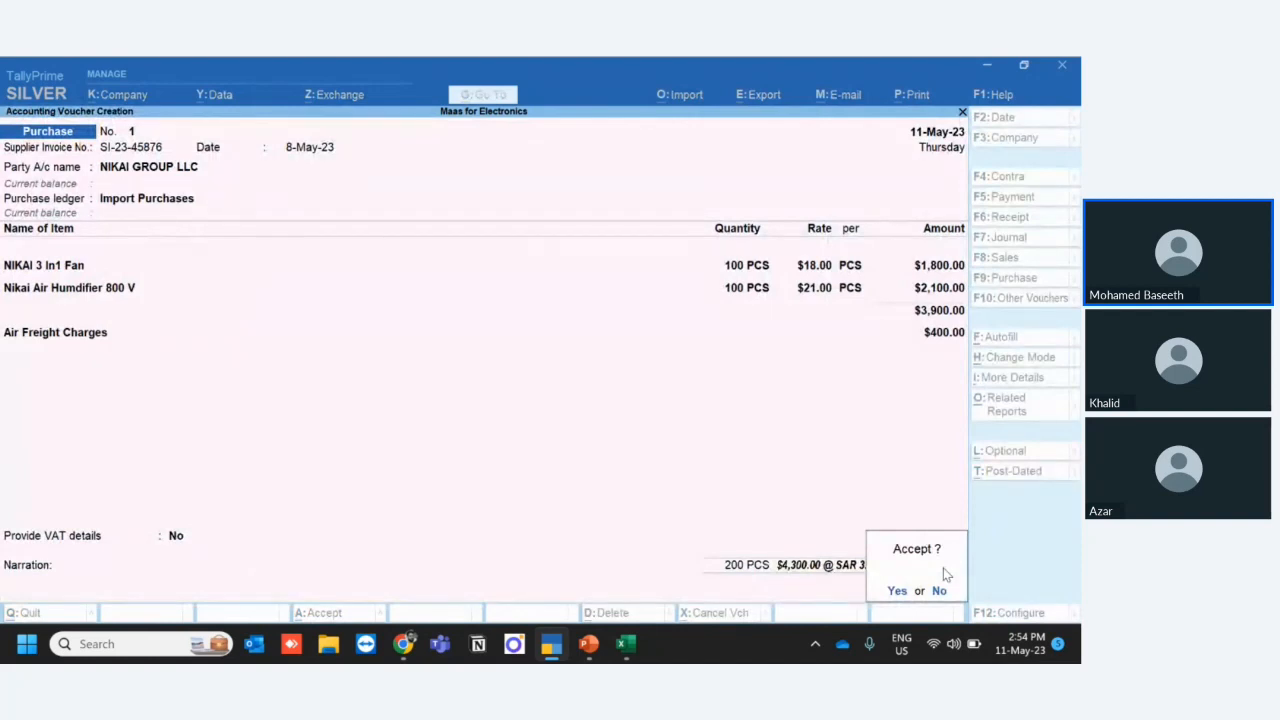
key("Return")
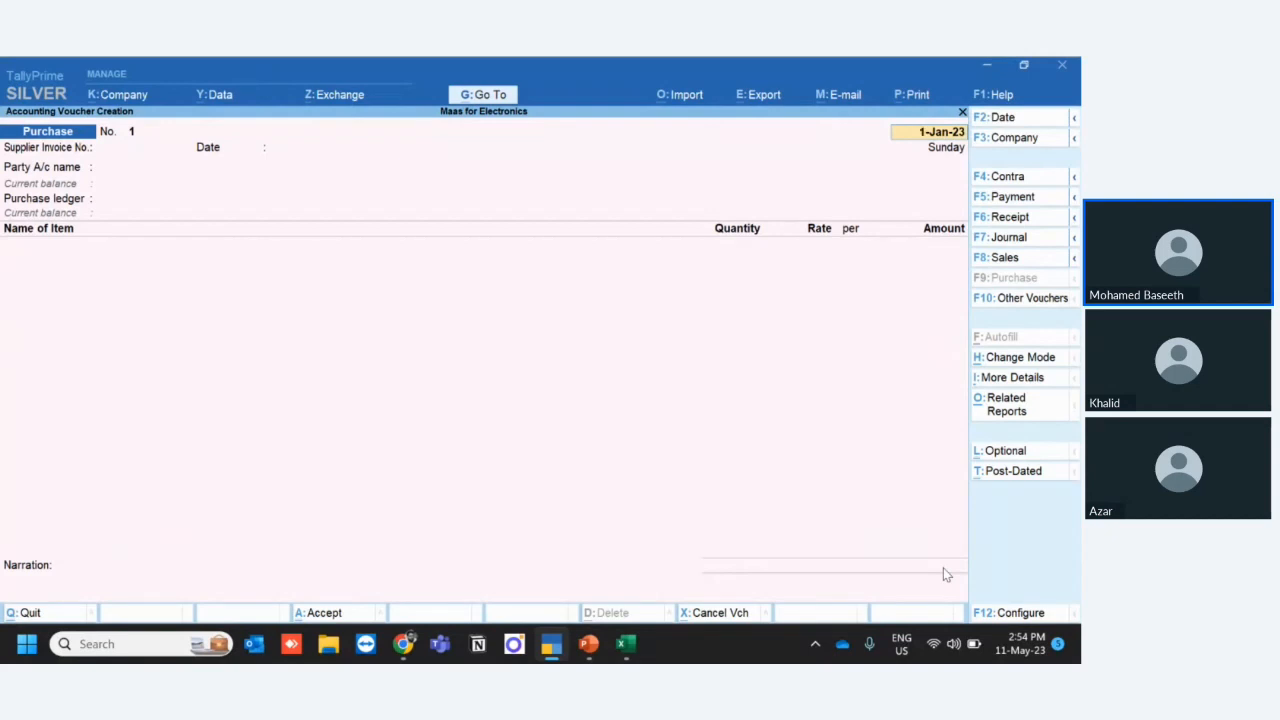
- Examine the Saudi Customs, handling charges and VAT amounts on the Customs with VAT sheet in Excel
key("alt+Tab")
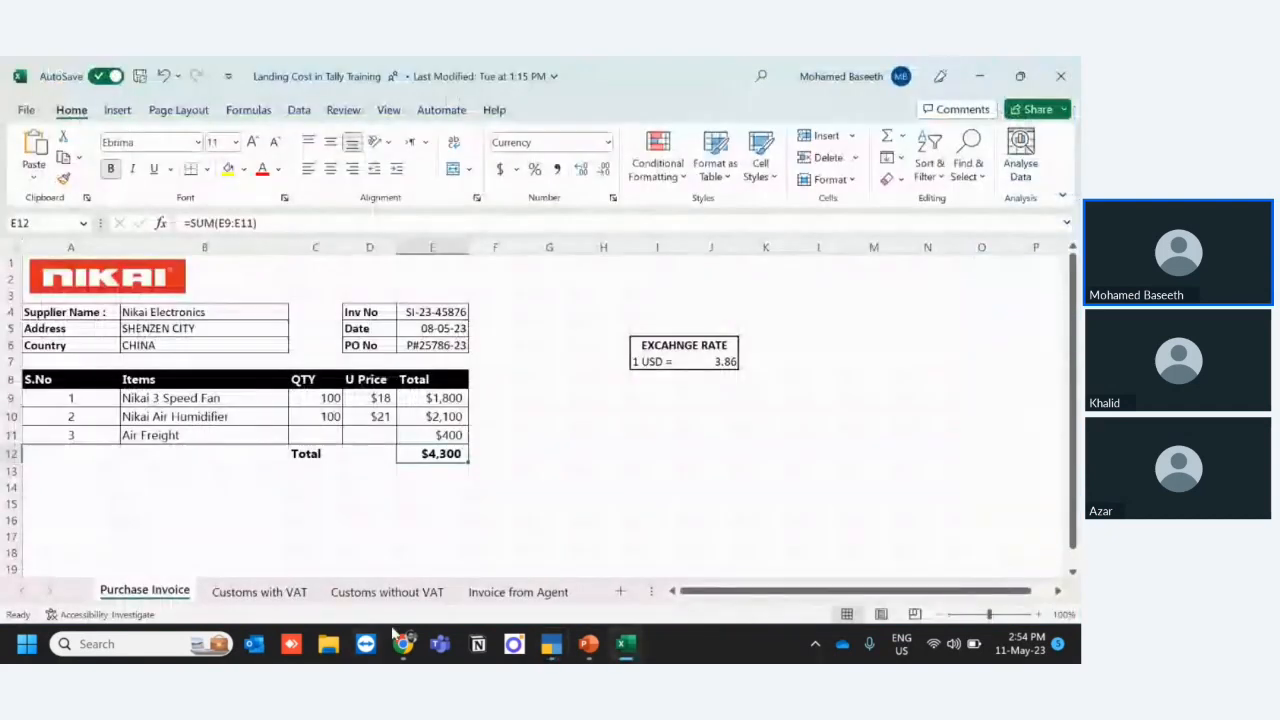
left_click(291, 592)
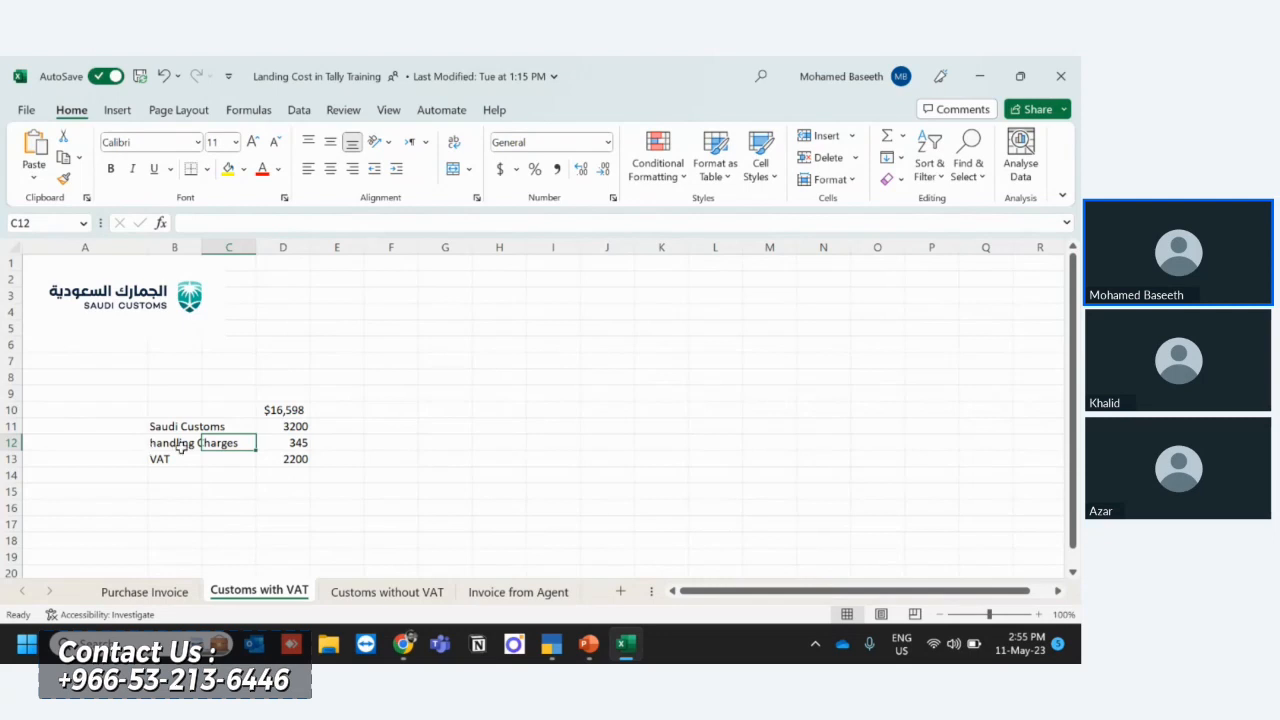
left_click(297, 430)
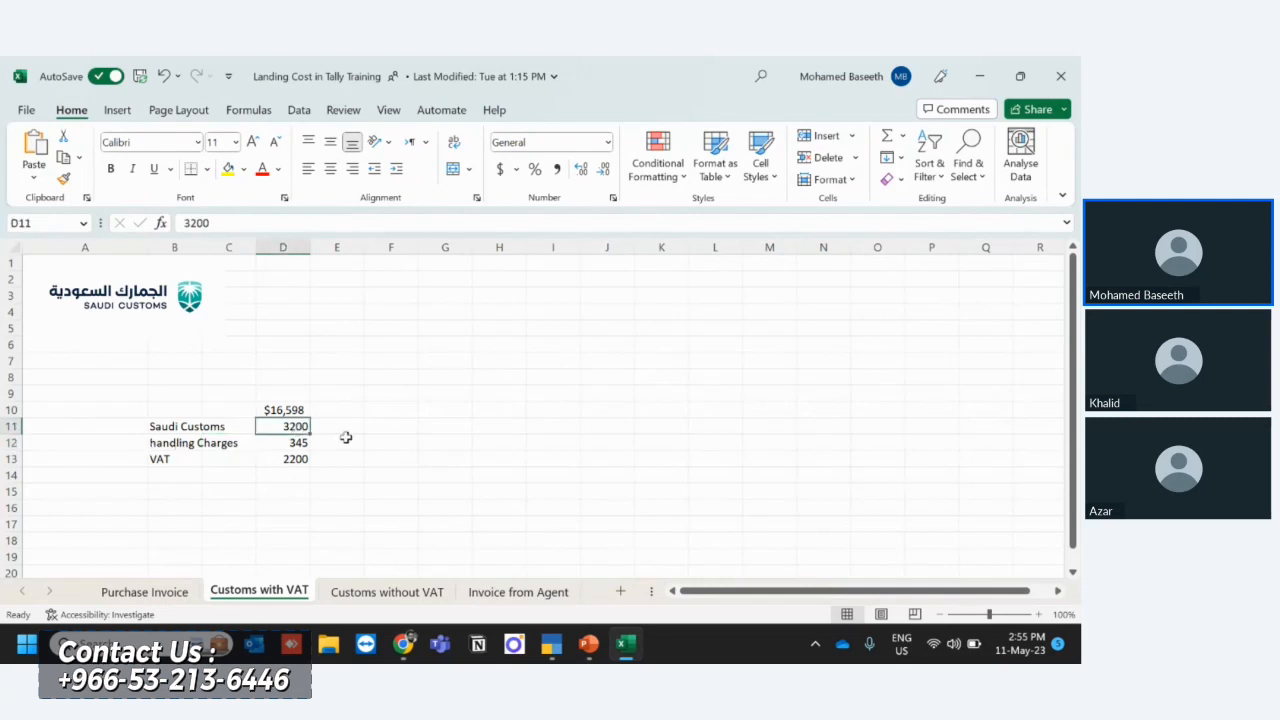
left_click(283, 446)
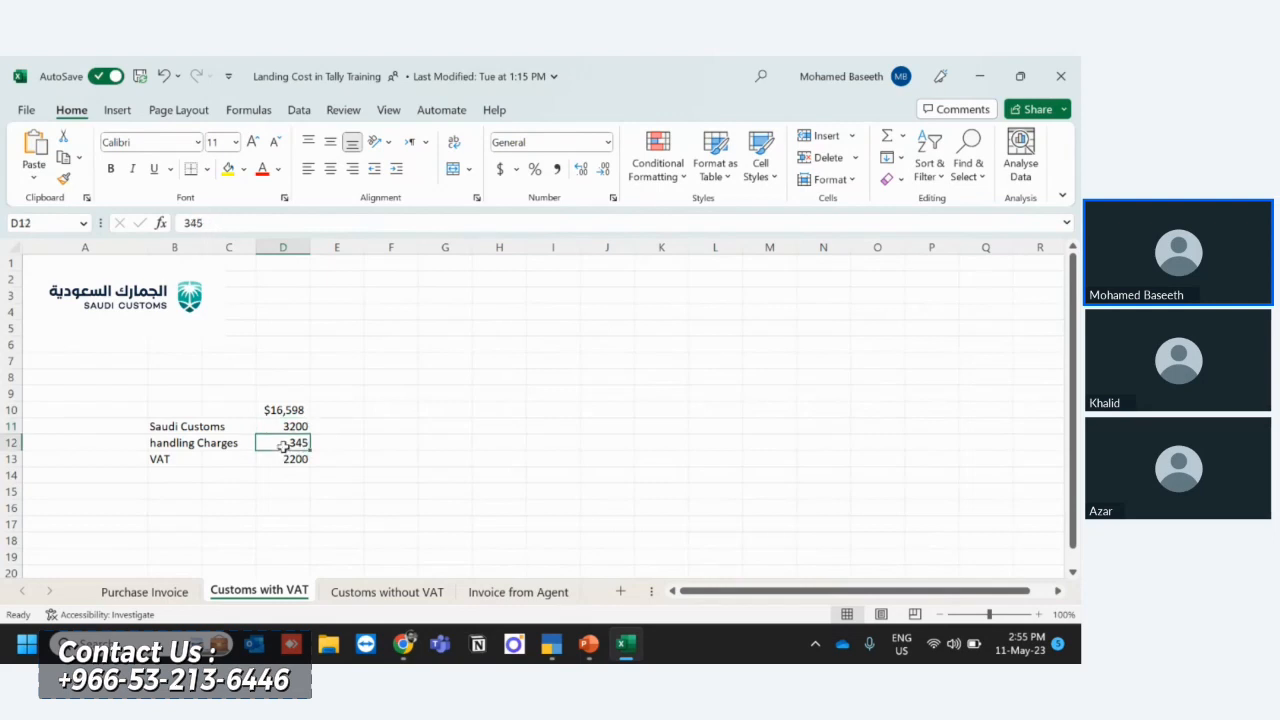
left_click(288, 466)
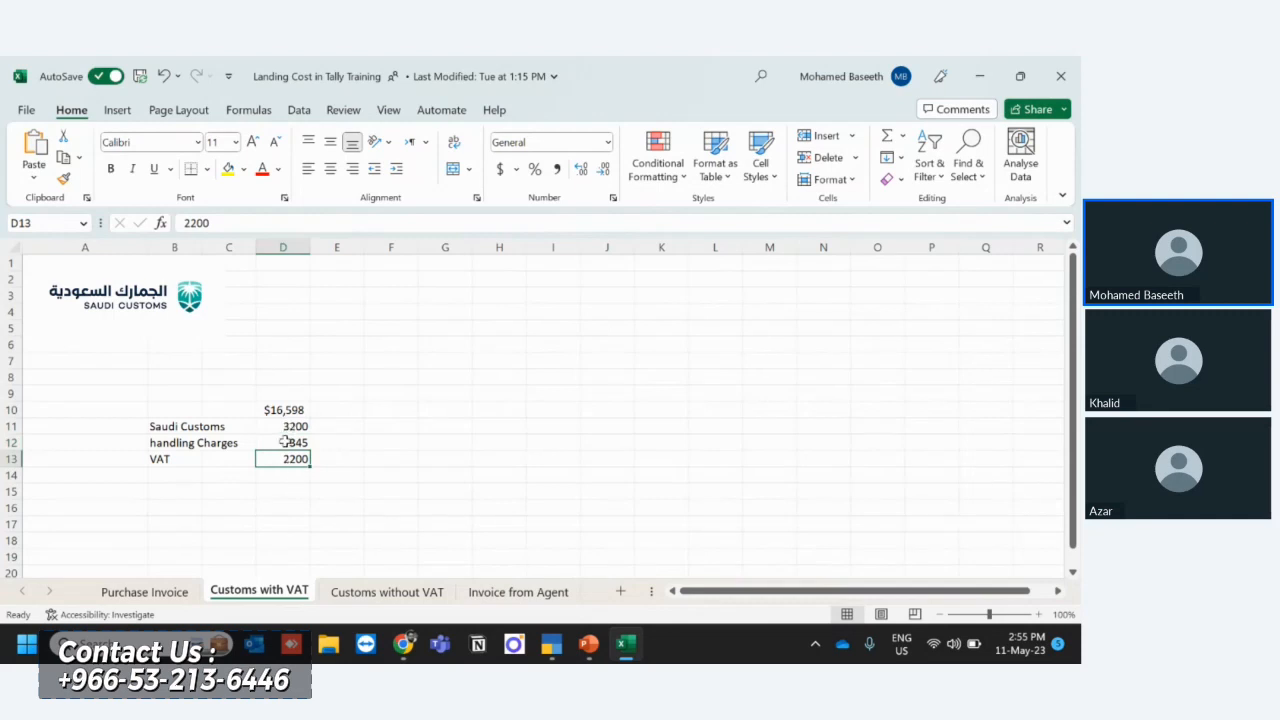
- Clear the amount in cell D10 above the Saudi Customs charge
left_click(280, 408)
key("Delete")
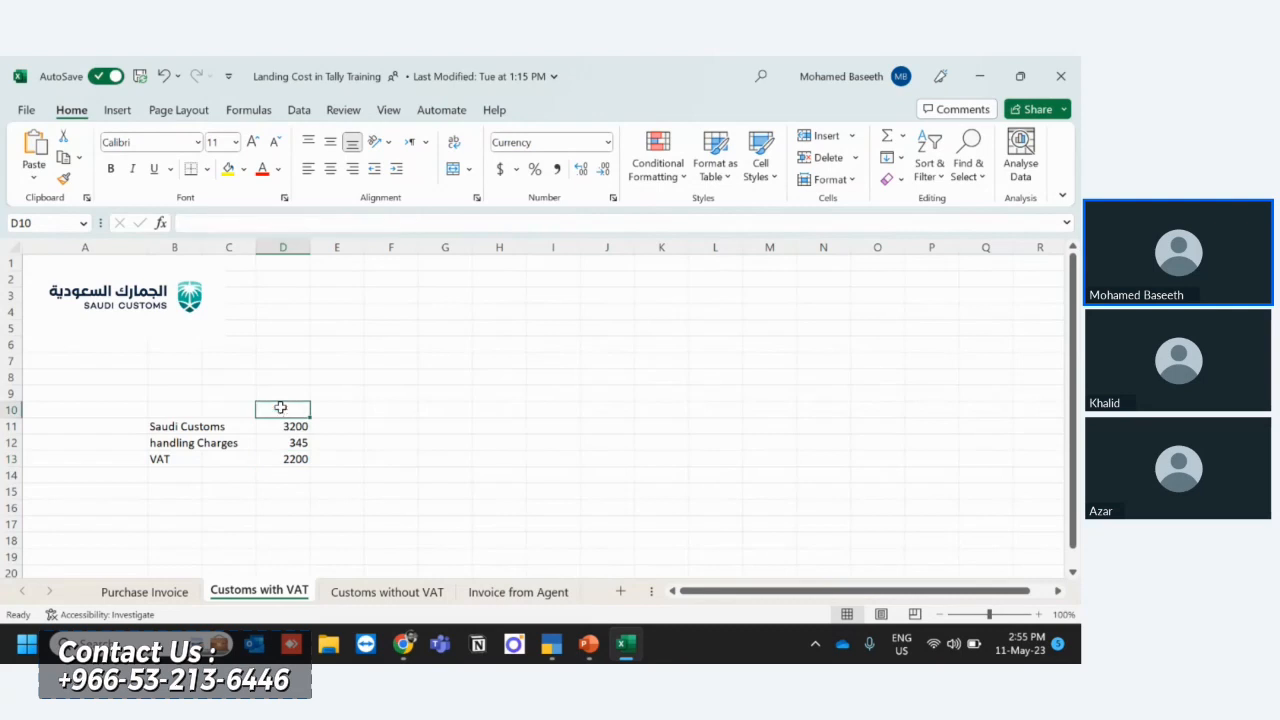
left_click(285, 457)
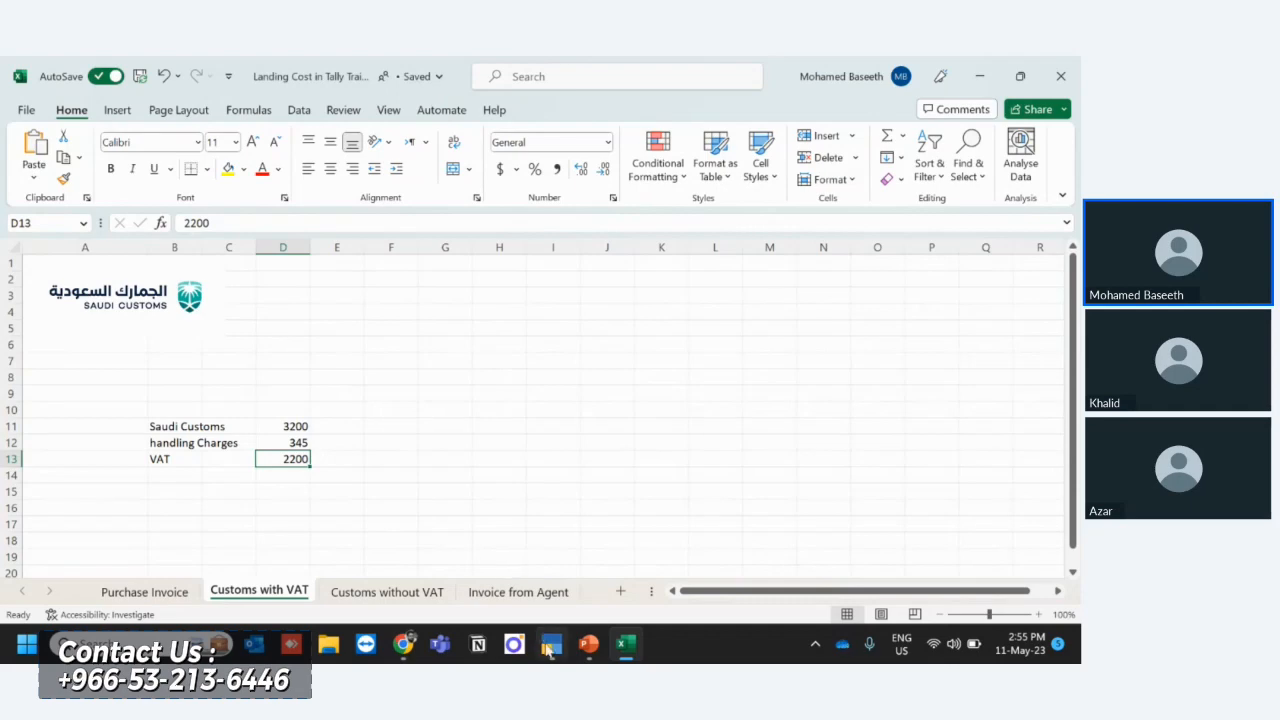
- Switch to TallyPrime and quit the blank purchase voucher back to the Gateway of Tally
left_click(551, 648)
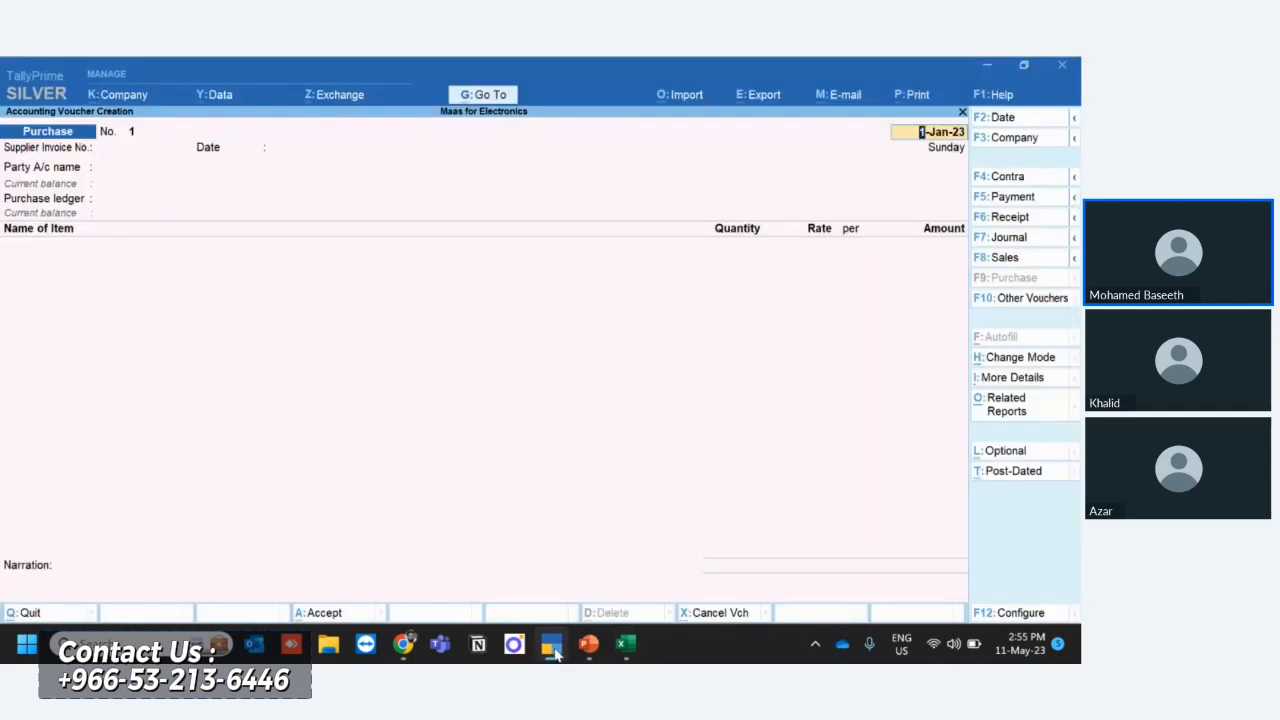
key("Escape")
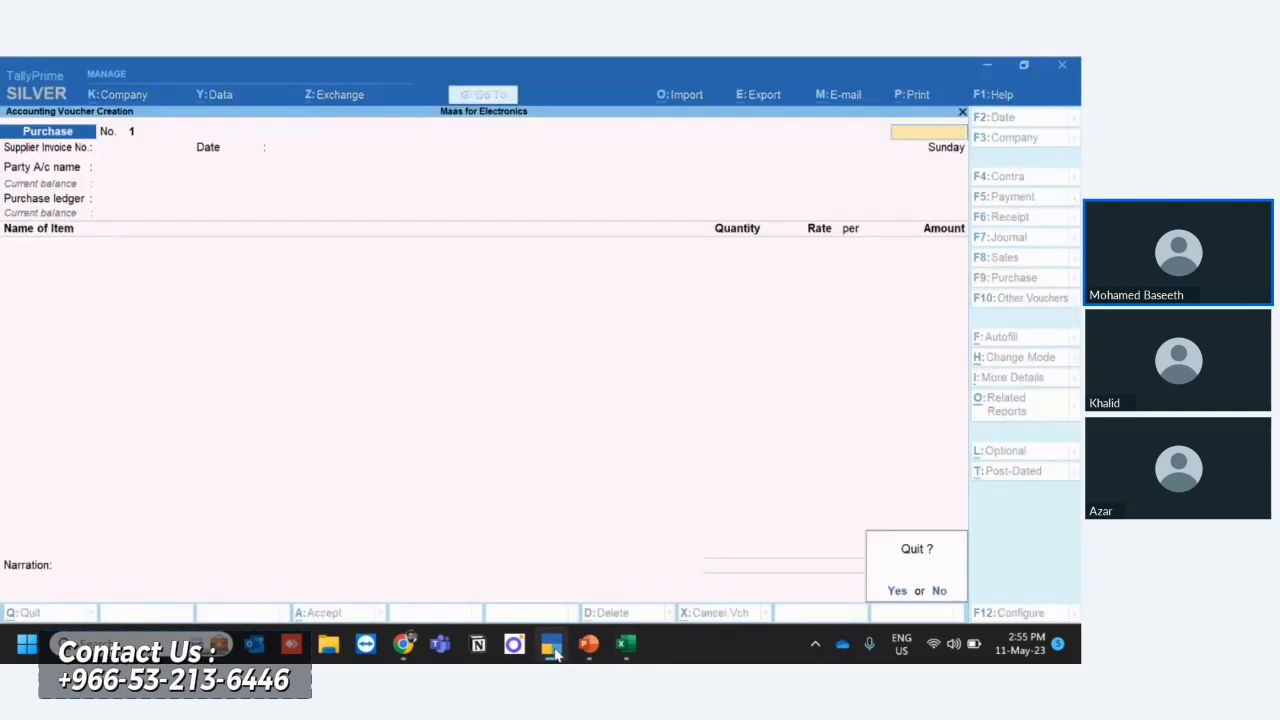
key("y")
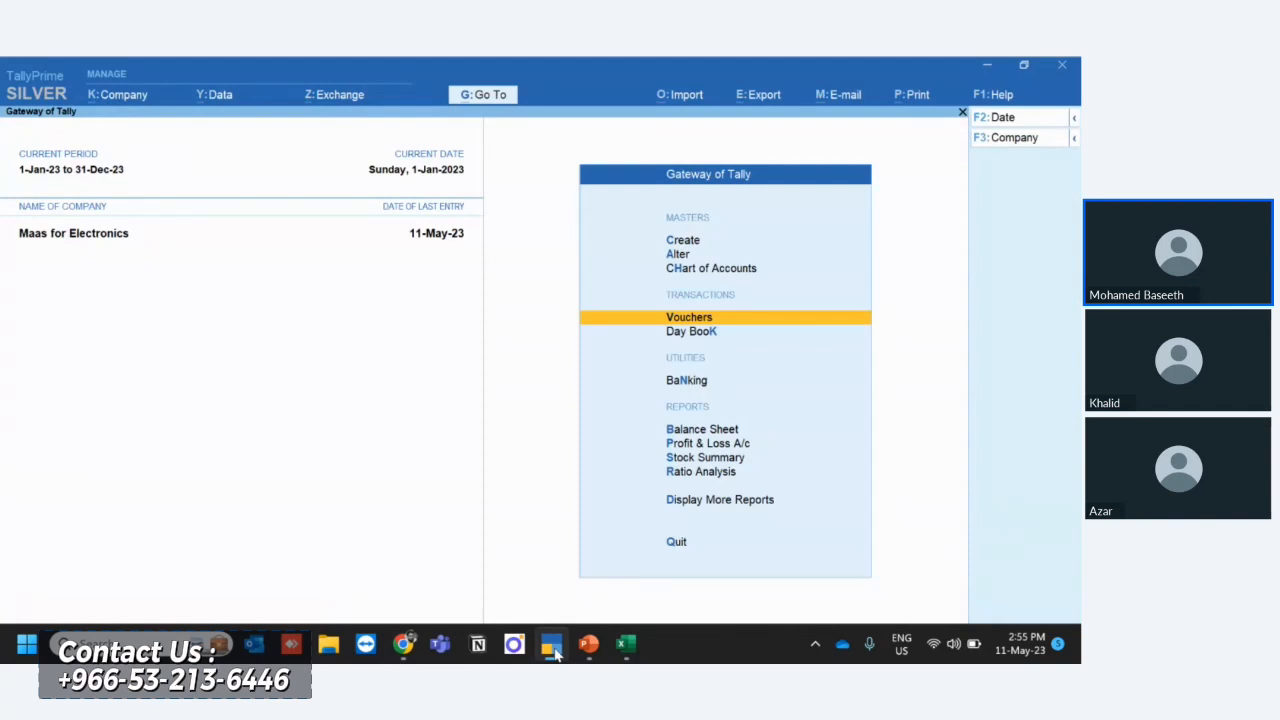
- Return to Excel and review the customs duty, handling charges and VAT amounts on the customs sheet
left_click(555, 650)
key("Up")
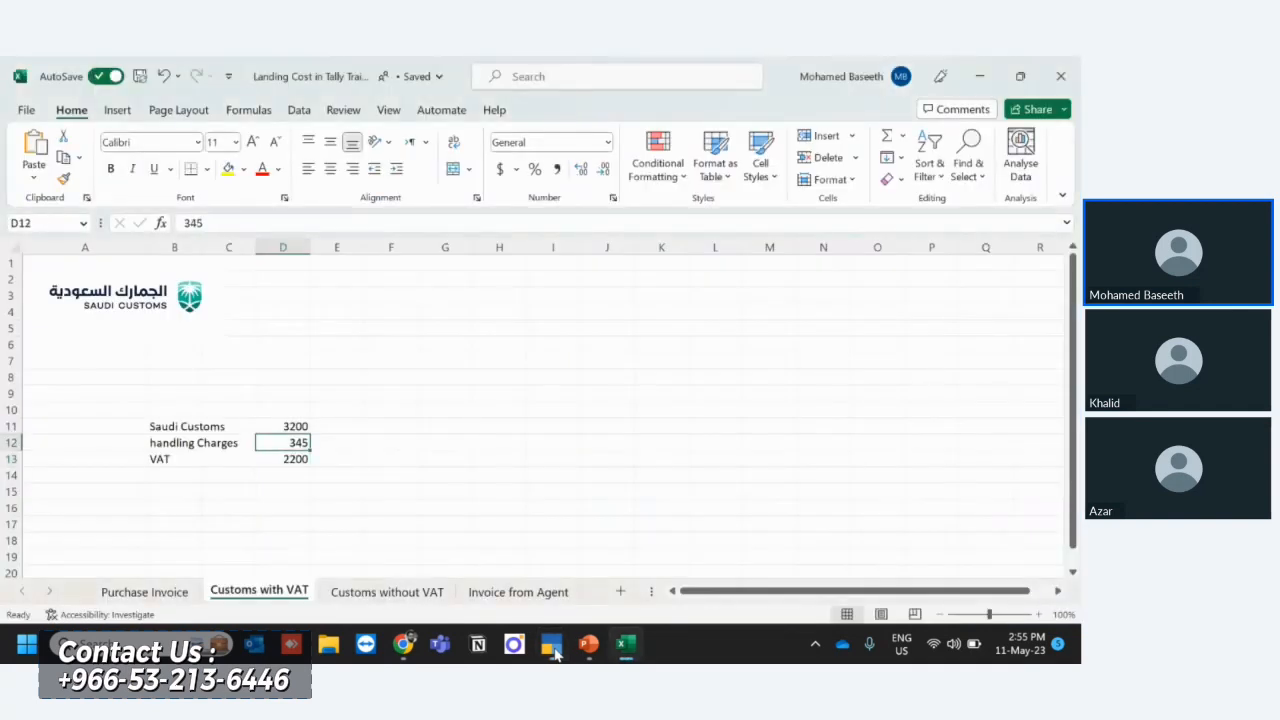
key("shift+Up")
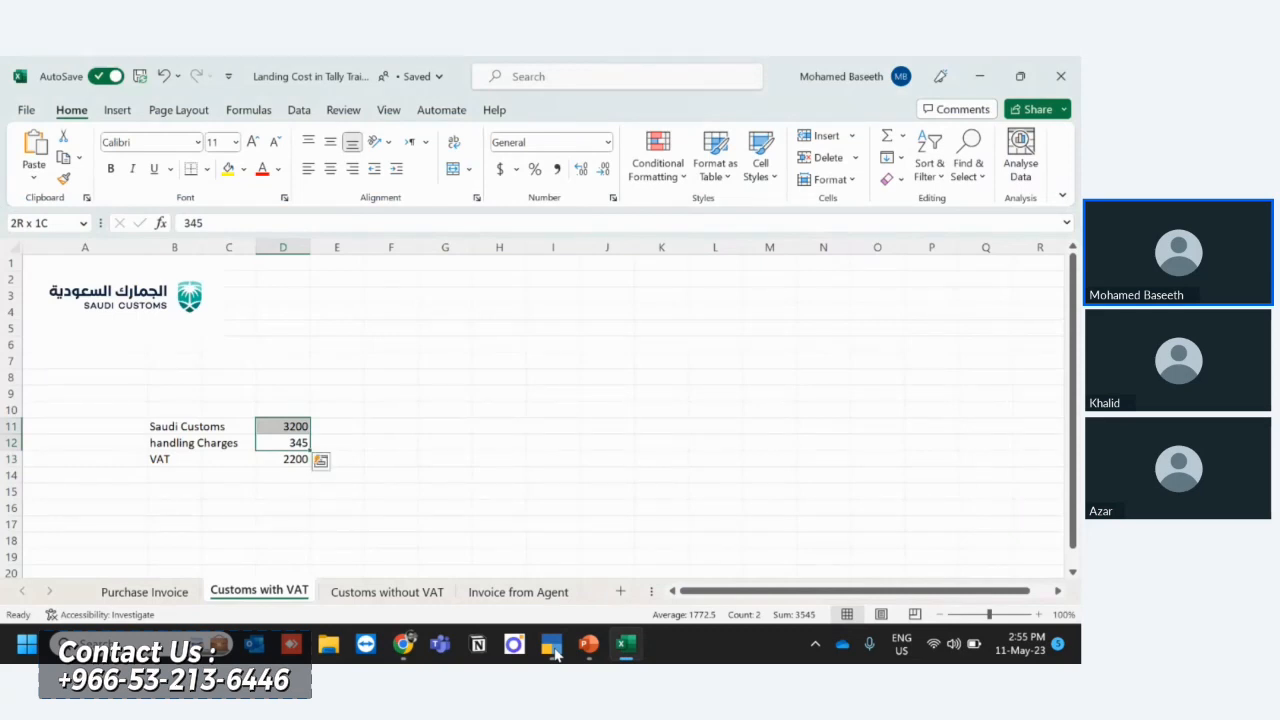
key("Down")
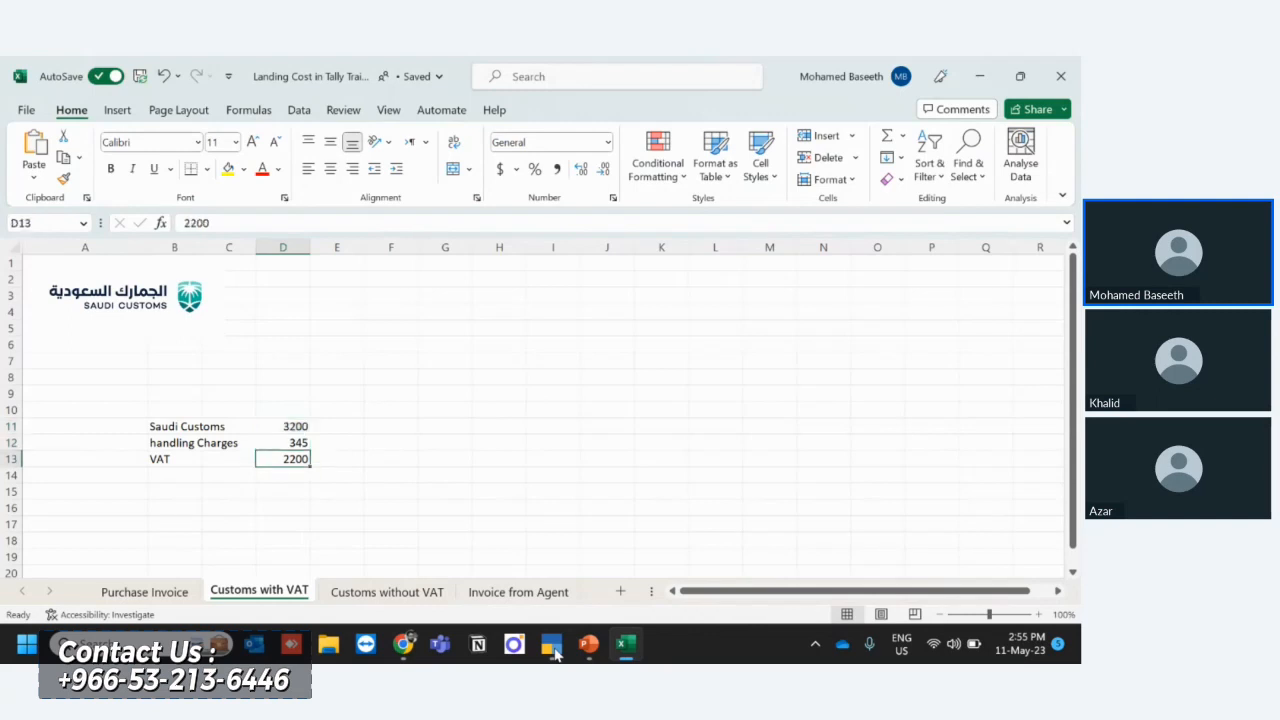
key("Down")
key("Up")
key("Up")
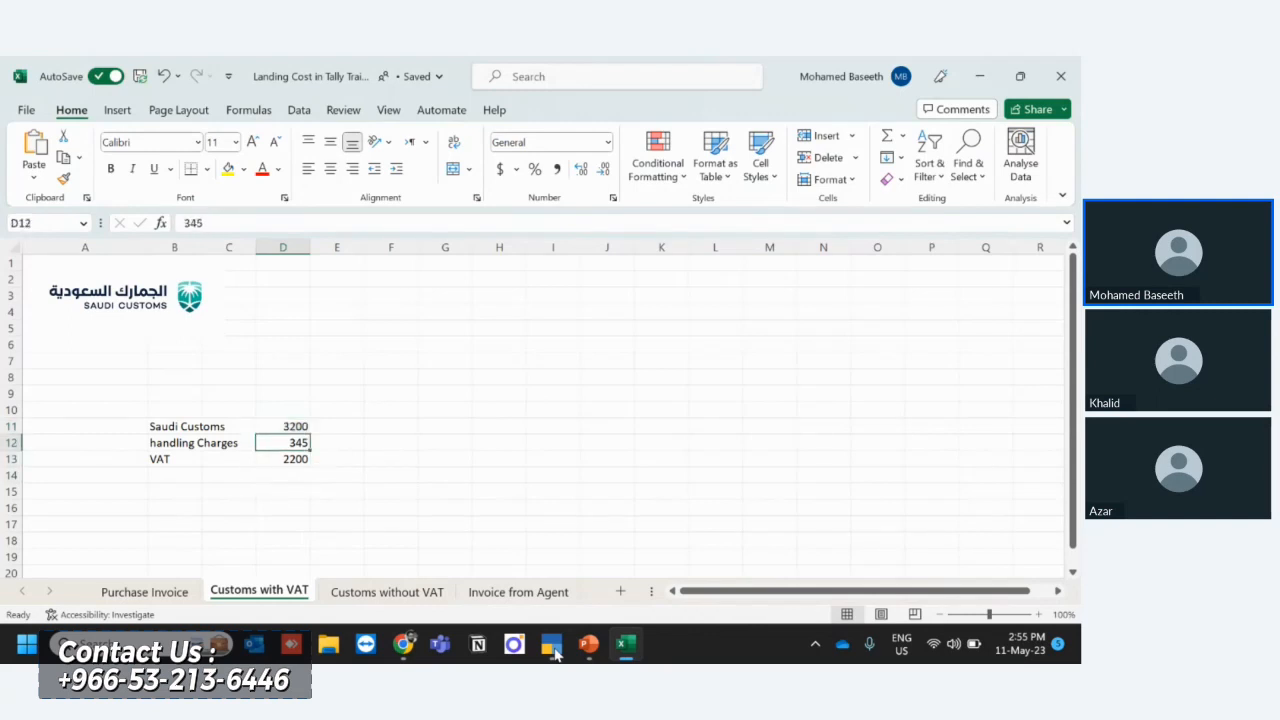
key("Up")
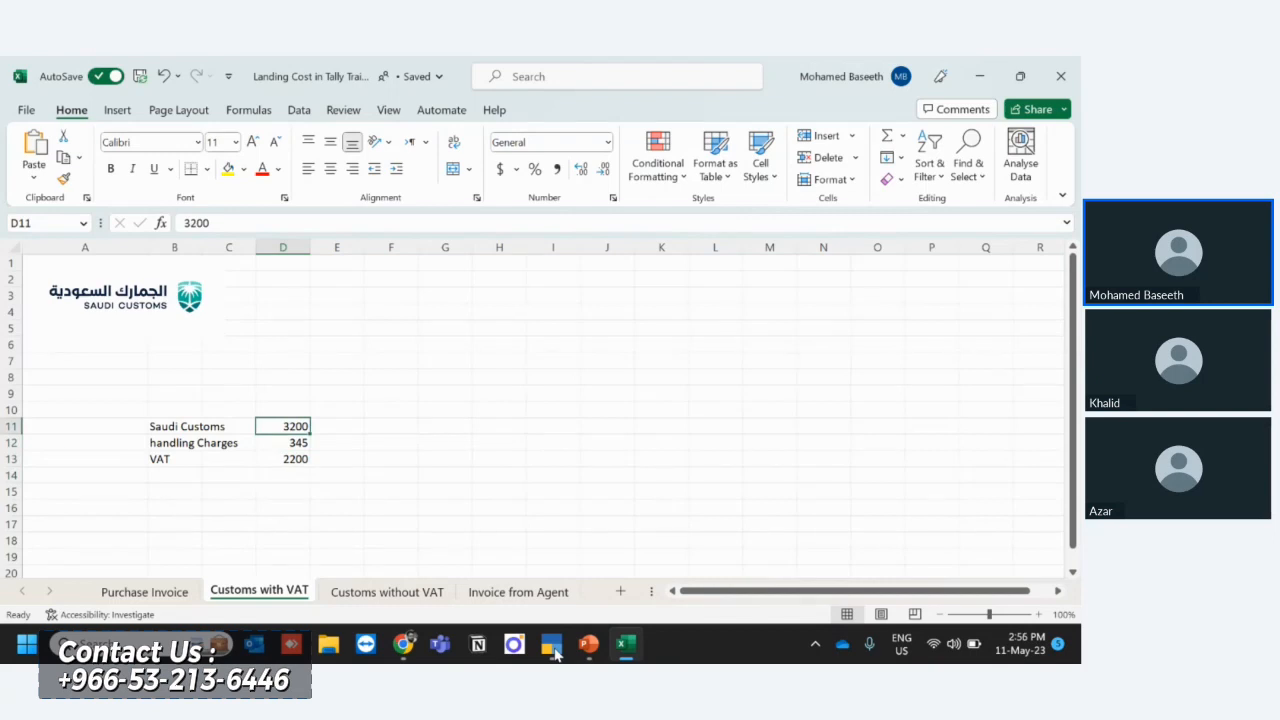
- Review the VAT amount and check the sum of the Saudi Customs and handling charges in D11:D12
key("Down")
key("Down")
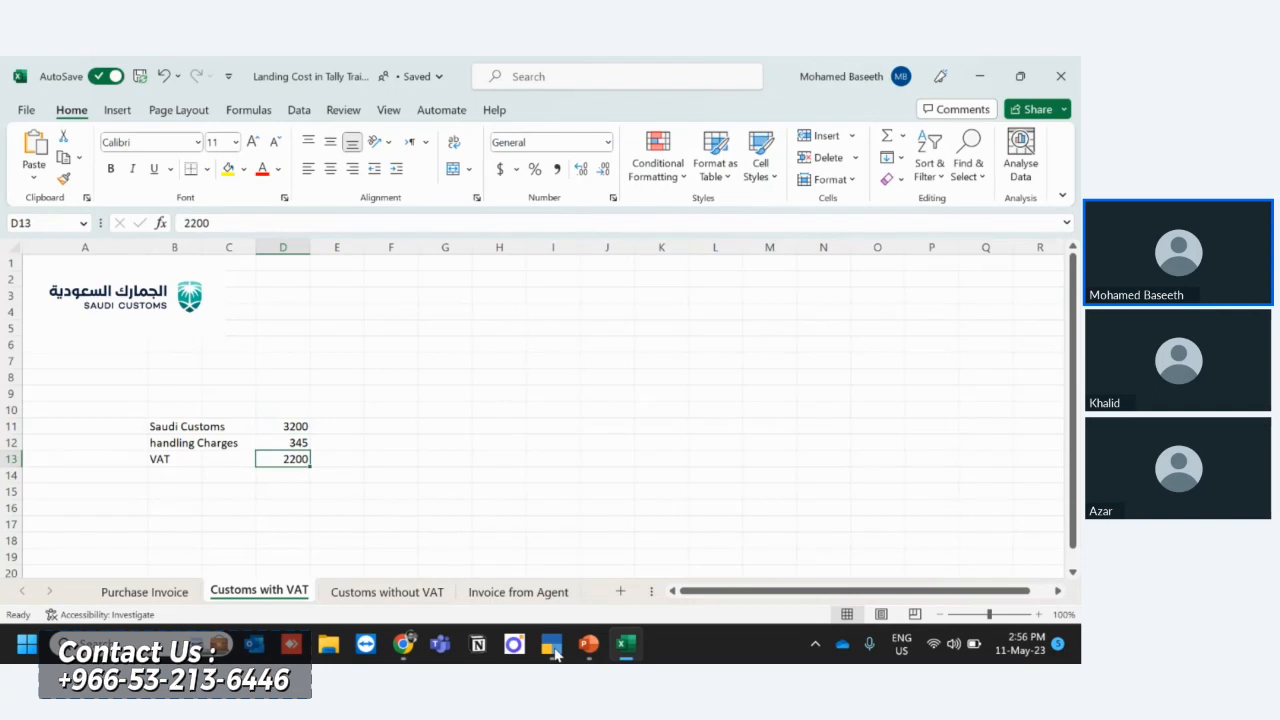
key("Up")
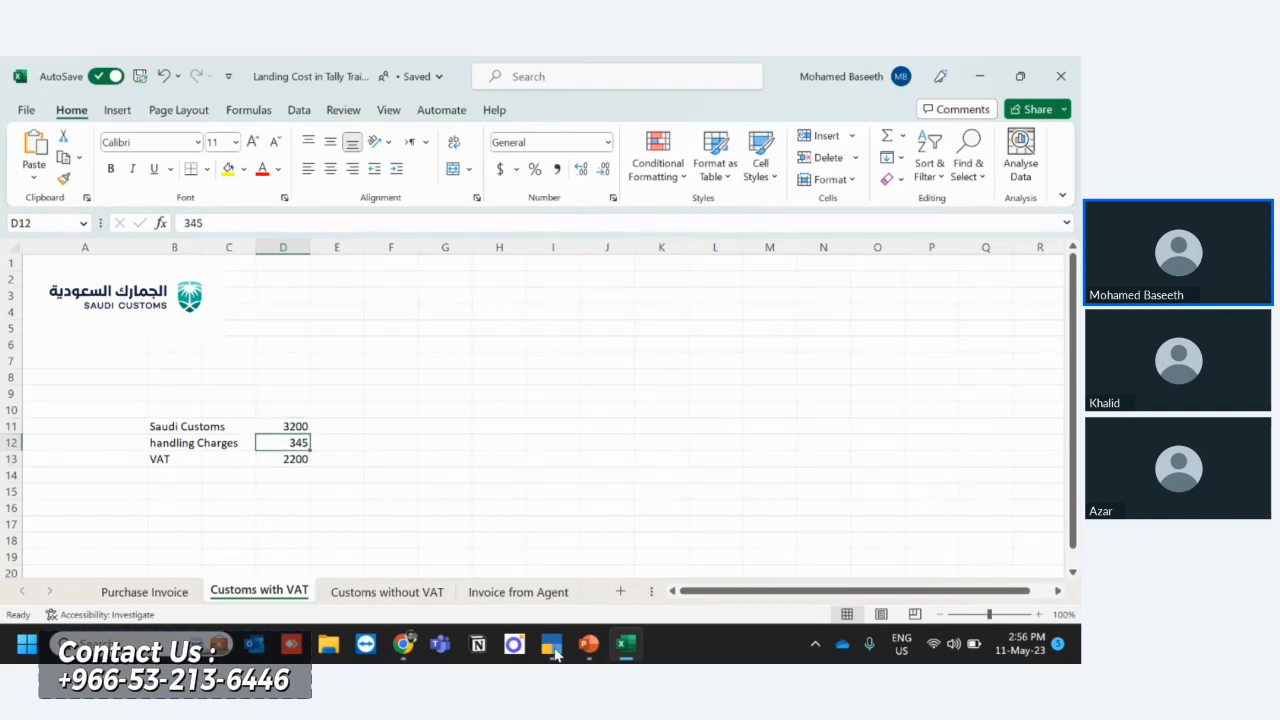
key("Up")
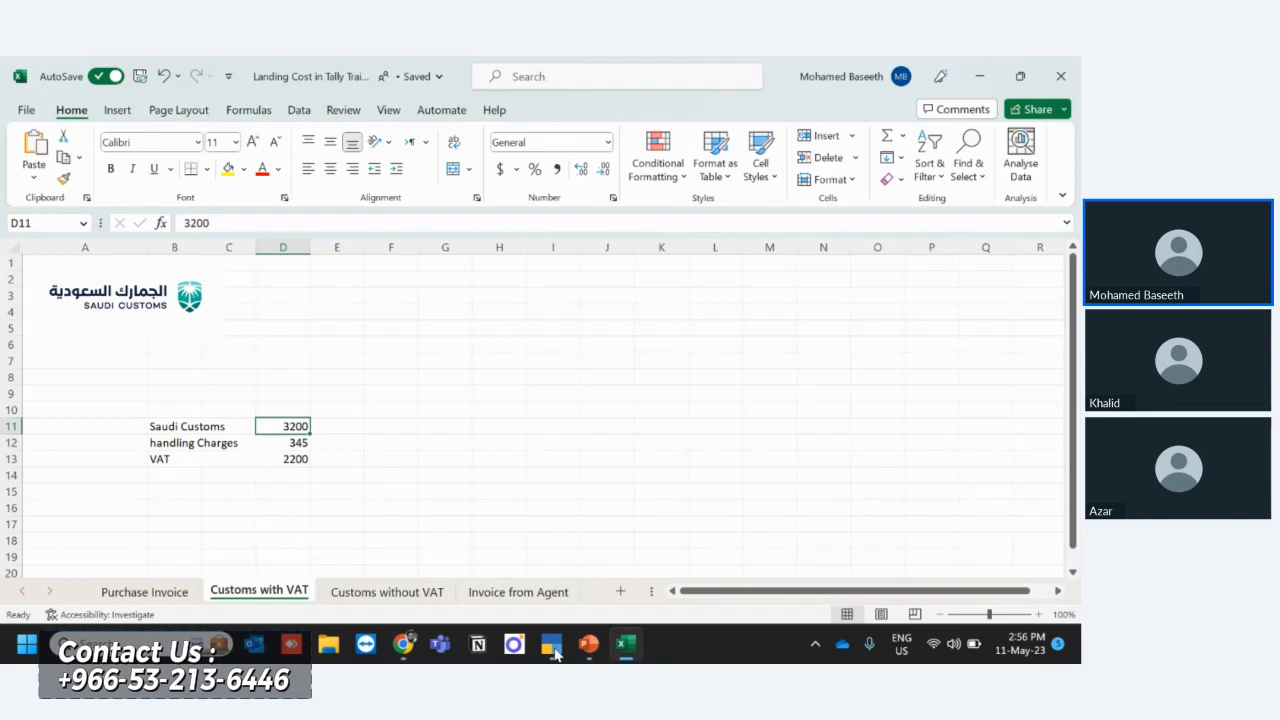
key("shift+Down")
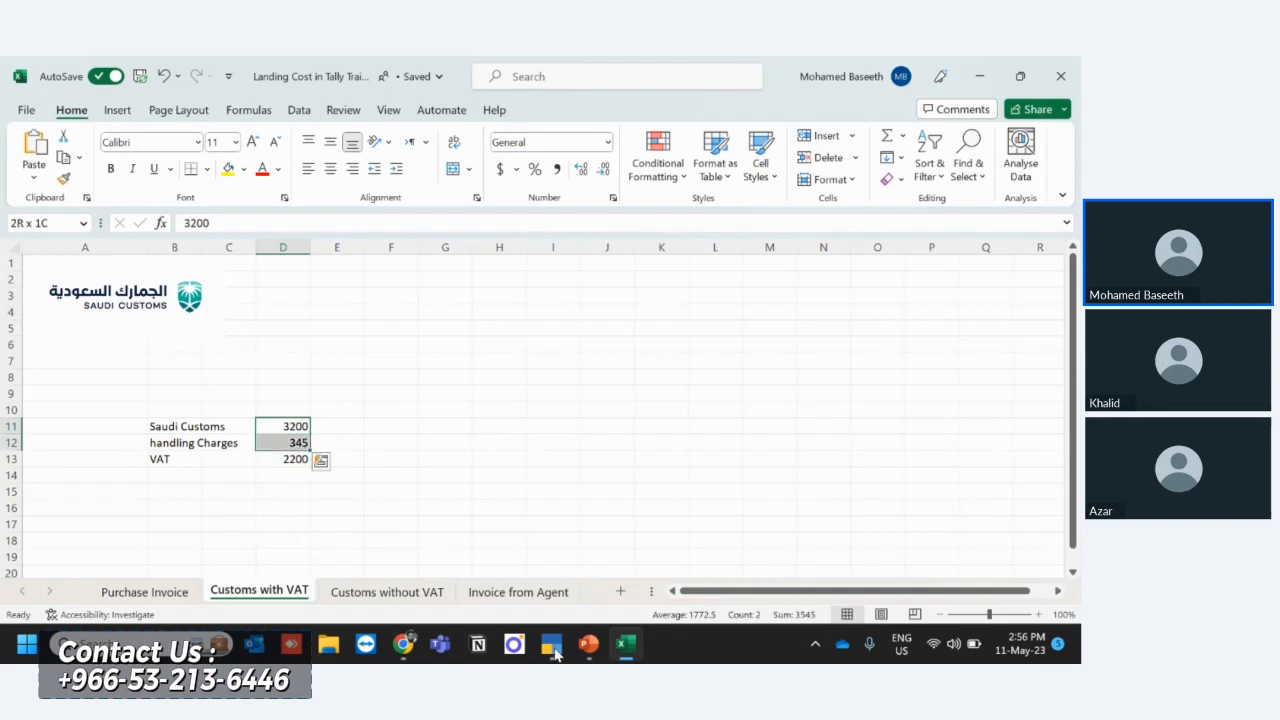
- Switch to TallyPrime and open the Account Books report list
left_click(553, 648)
key("Down")
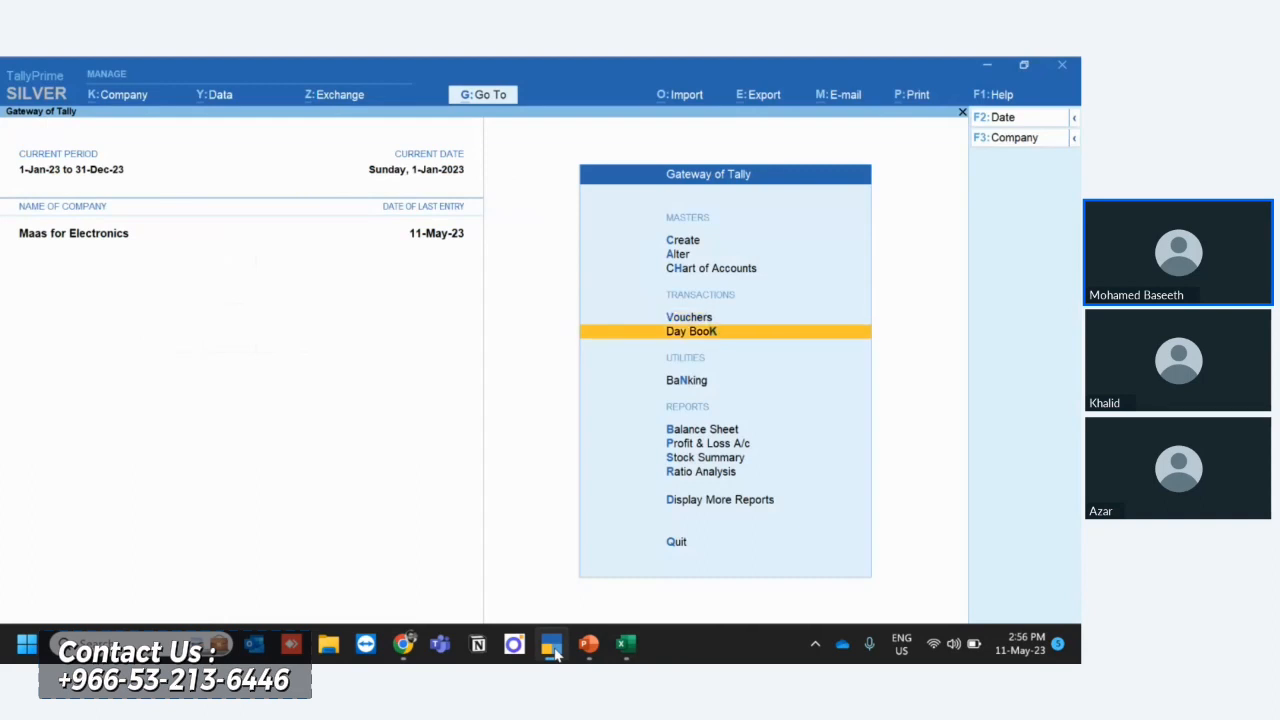
key("Return")
key("Escape")
key("Down")
key("Down")
key("Down")
key("Down")
key("Down")
key("Down")
key("Return")
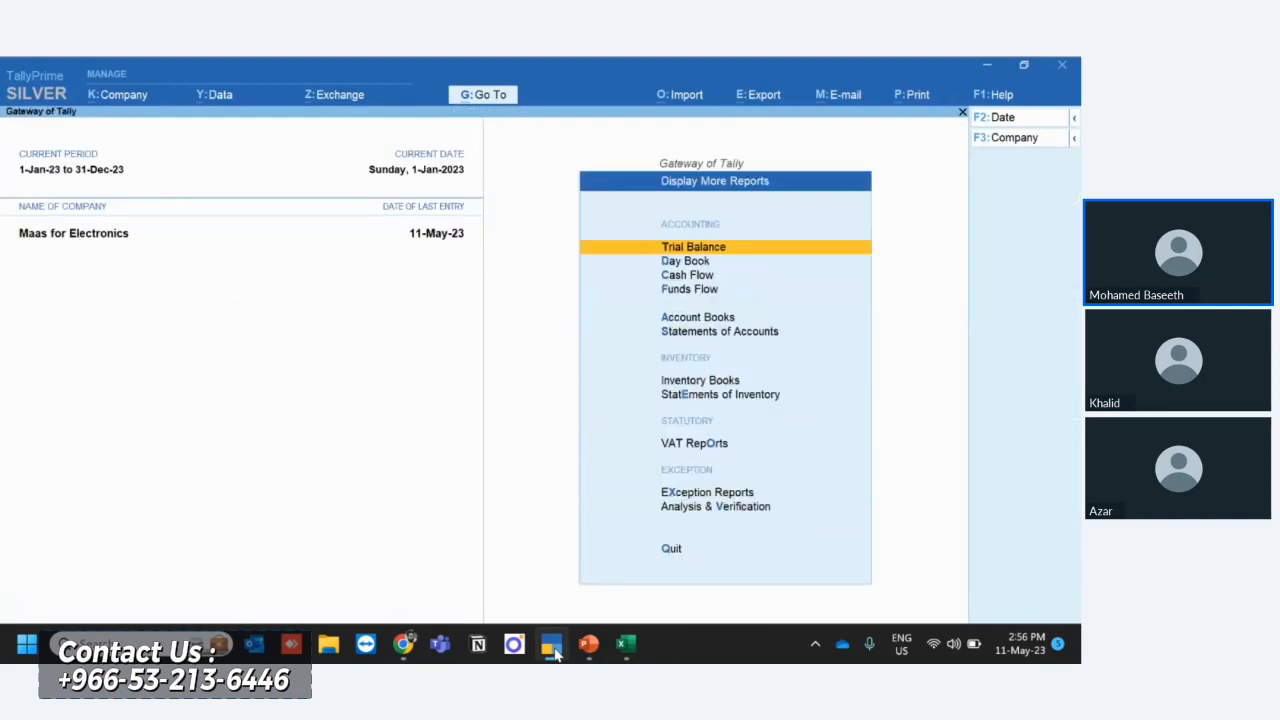
- Open the NIKAI GROUP LLC purchase voucher for alteration from the May entries of the Purchase Register
key("Down")
key("Down")
key("Down")
key("Down")
key("Return")
key("Down")
key("Down")
key("Down")
key("Down")
key("Down")
key("Down")
key("Down")
key("Down")
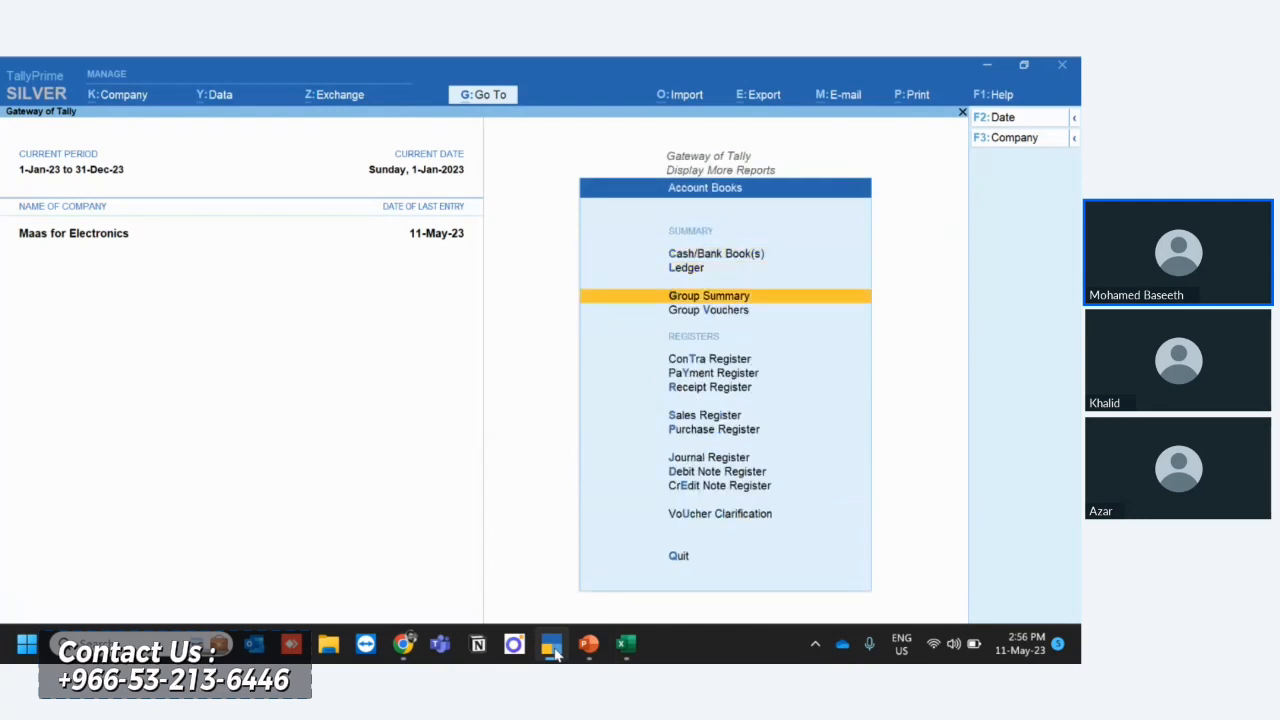
key("Return")
key("Return")
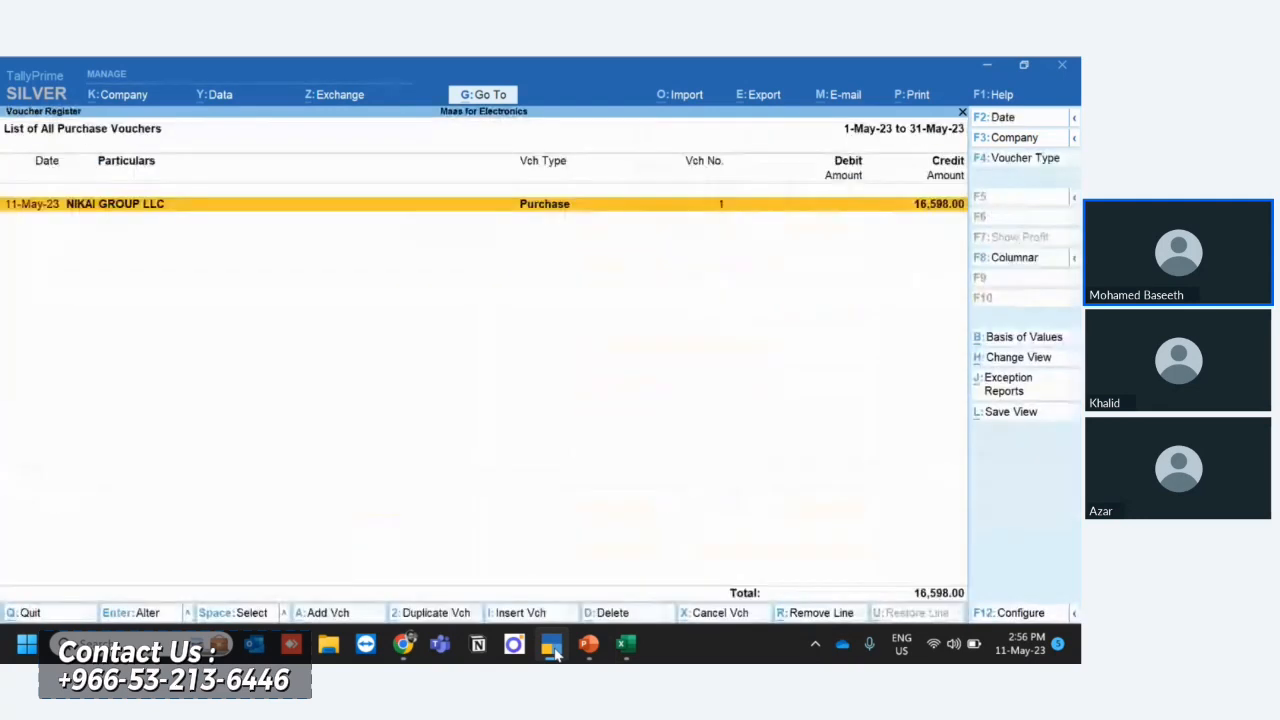
key("Return")
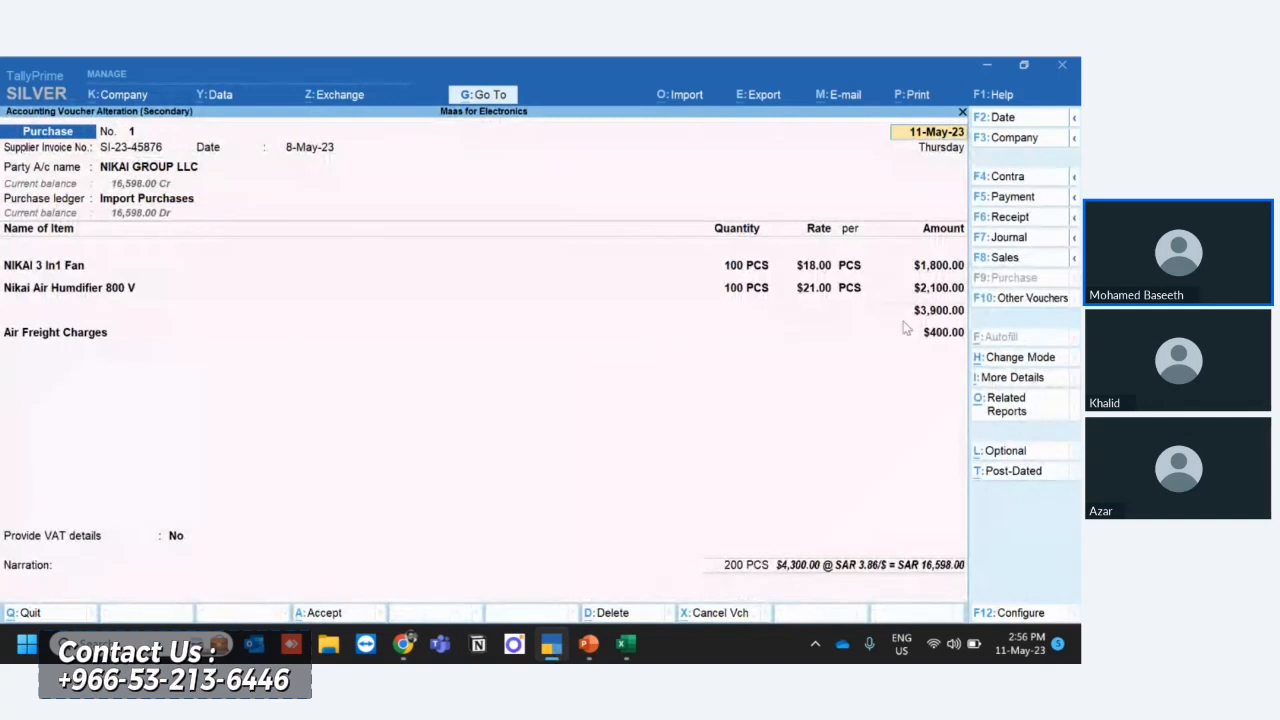
- Add the Saudi Customs Dept (Prepaid) ledger below Air Freight Charges with an amount of 3545, the customs and handling total from Excel
left_click(940, 337)
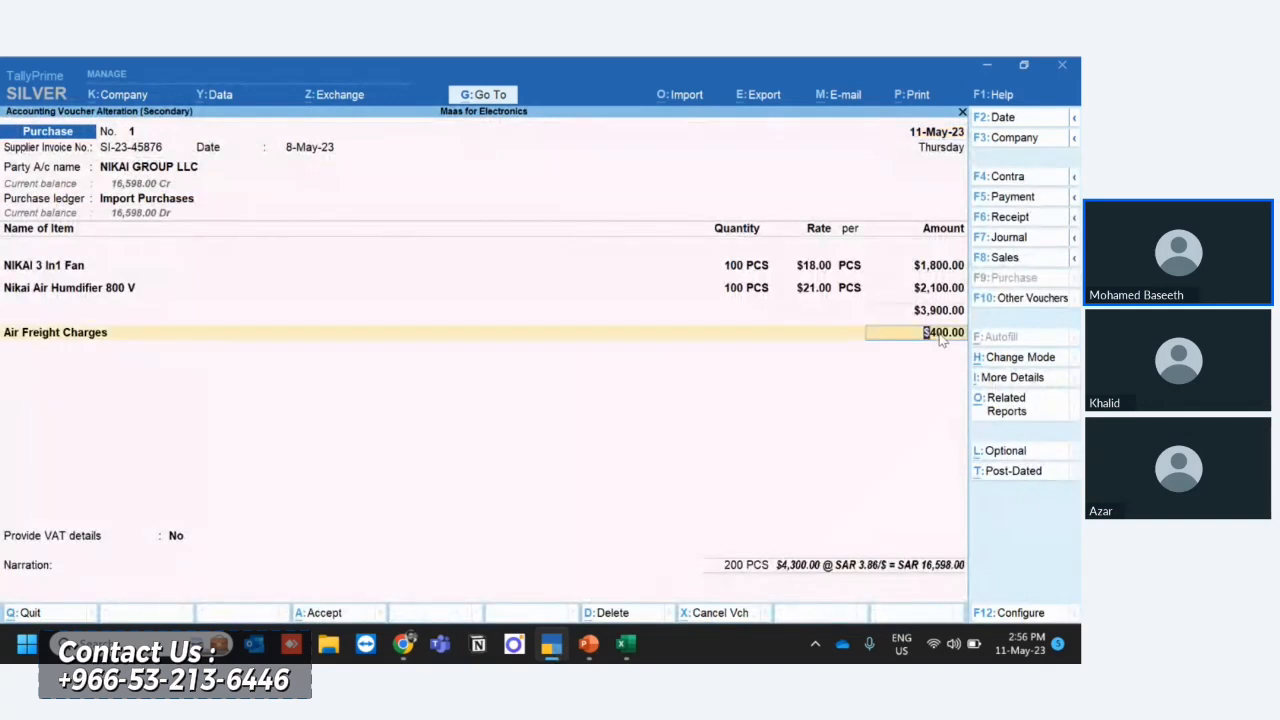
key("Return")
key("Return")
key("Return")
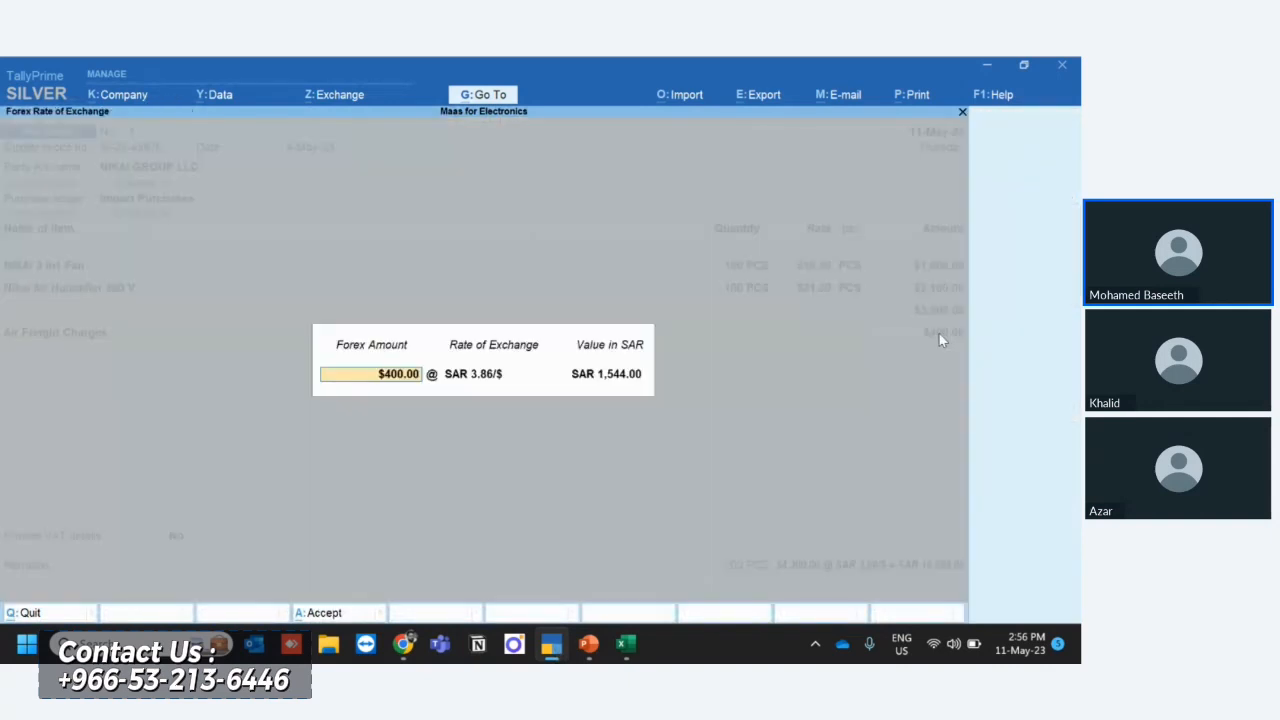
key("Return")
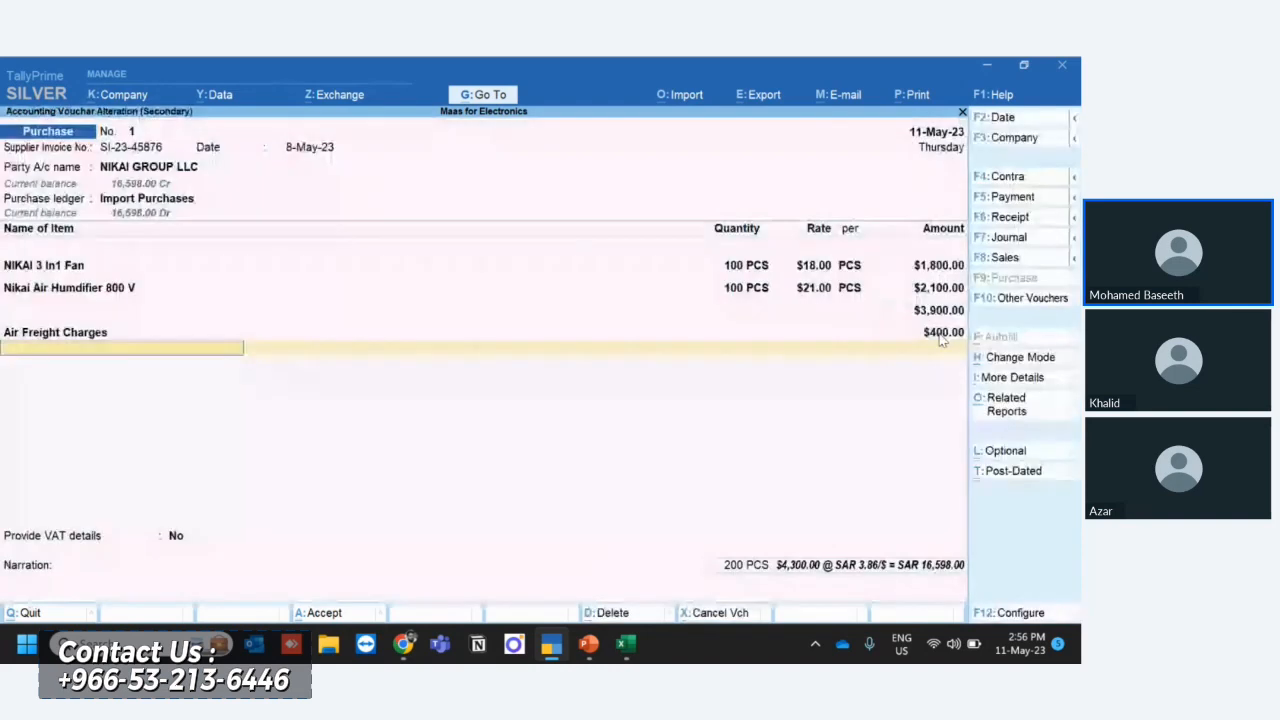
type("Sau")
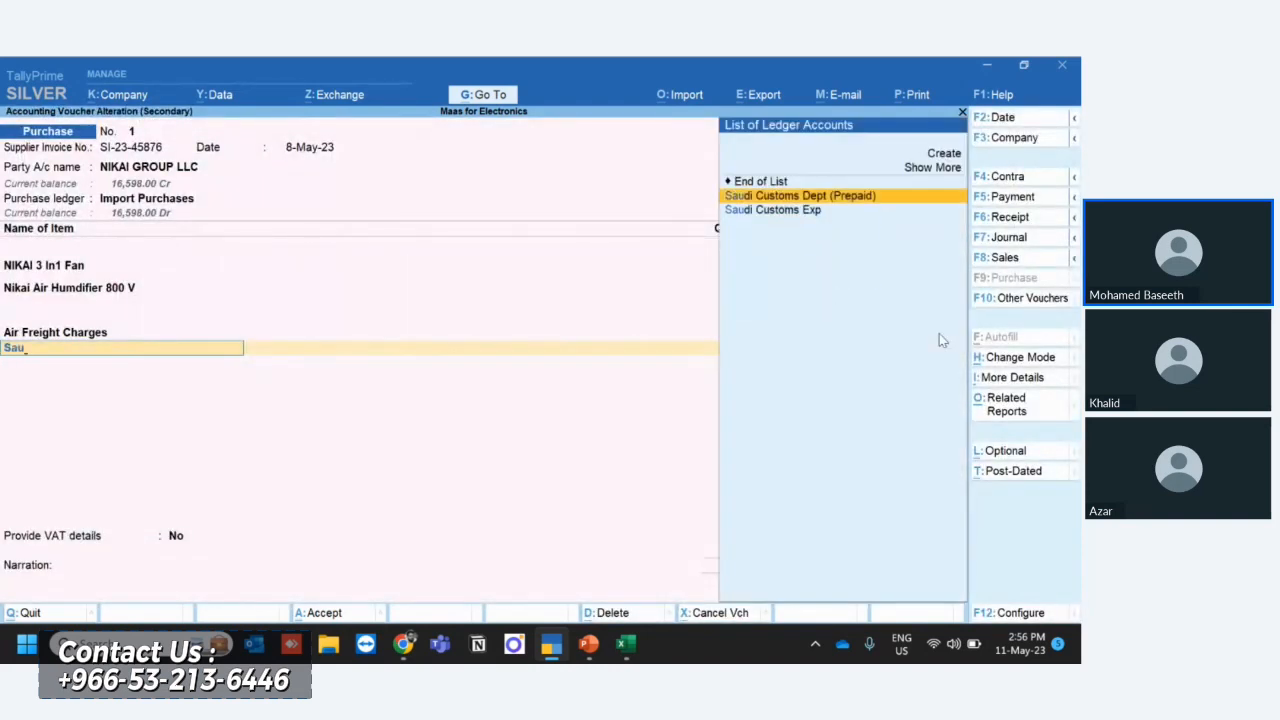
key("Return")
key("Return")
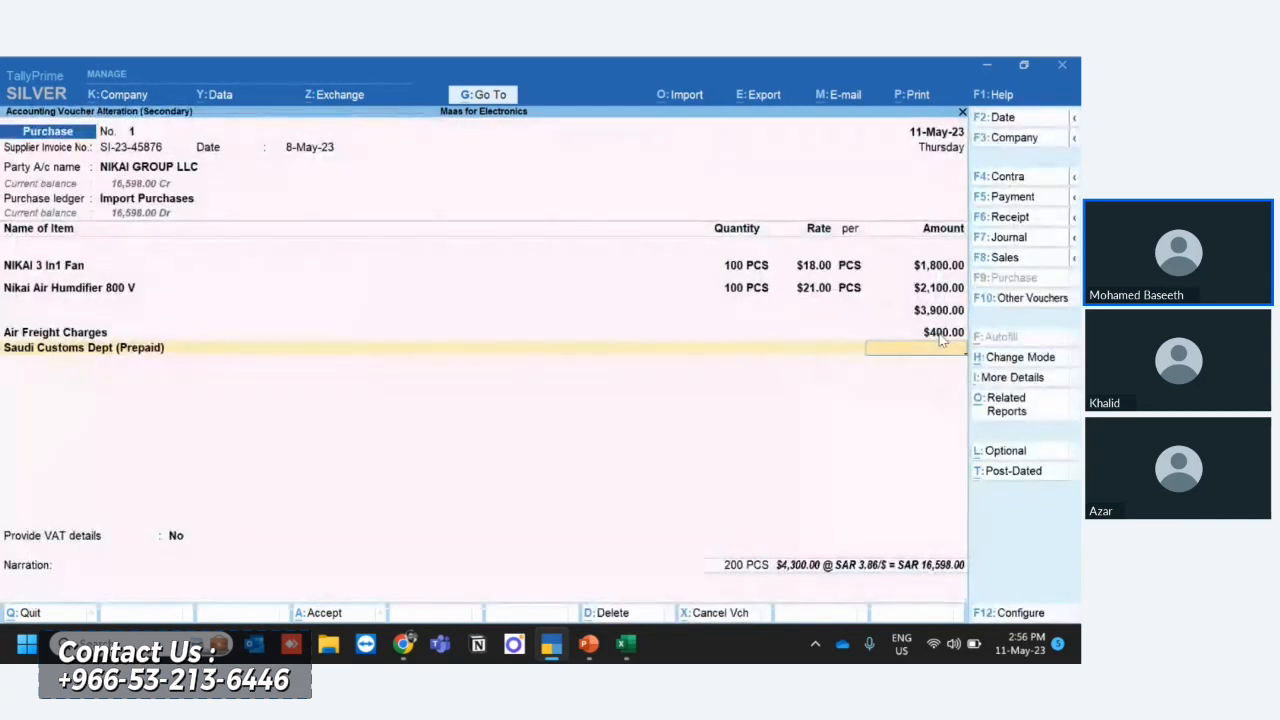
type("3")
key("alt+Tab")
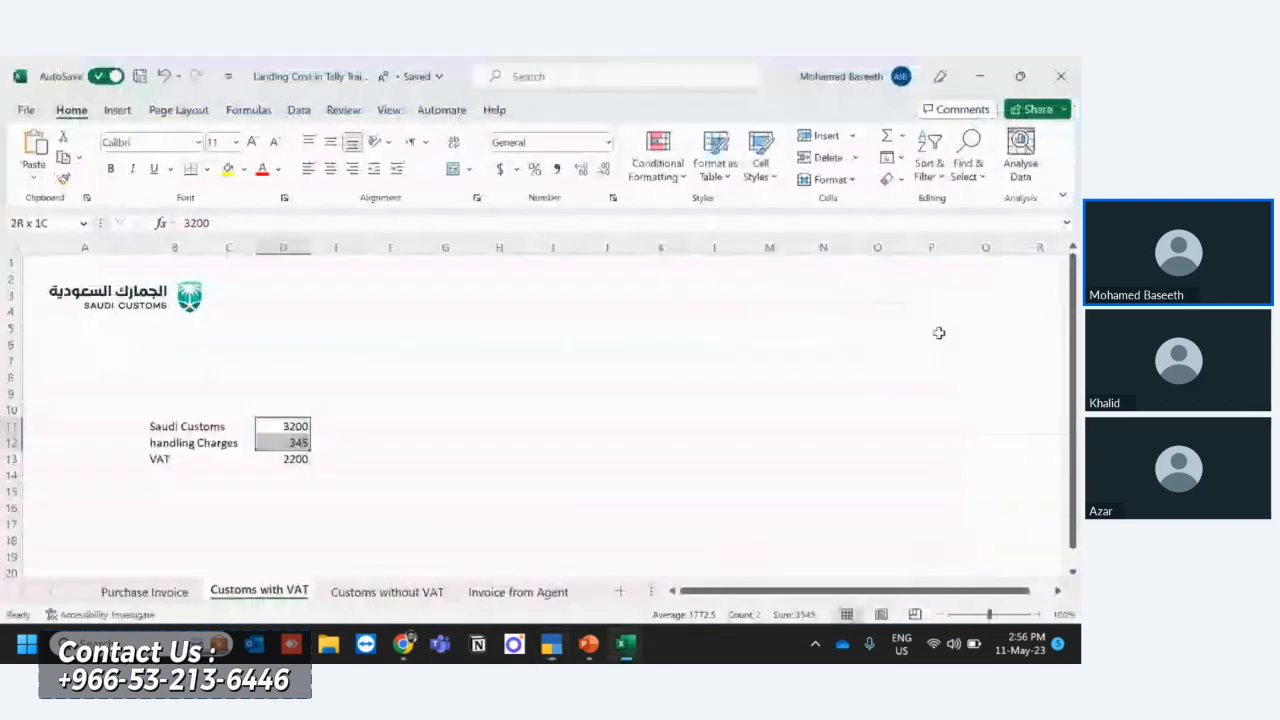
key("alt+Tab")
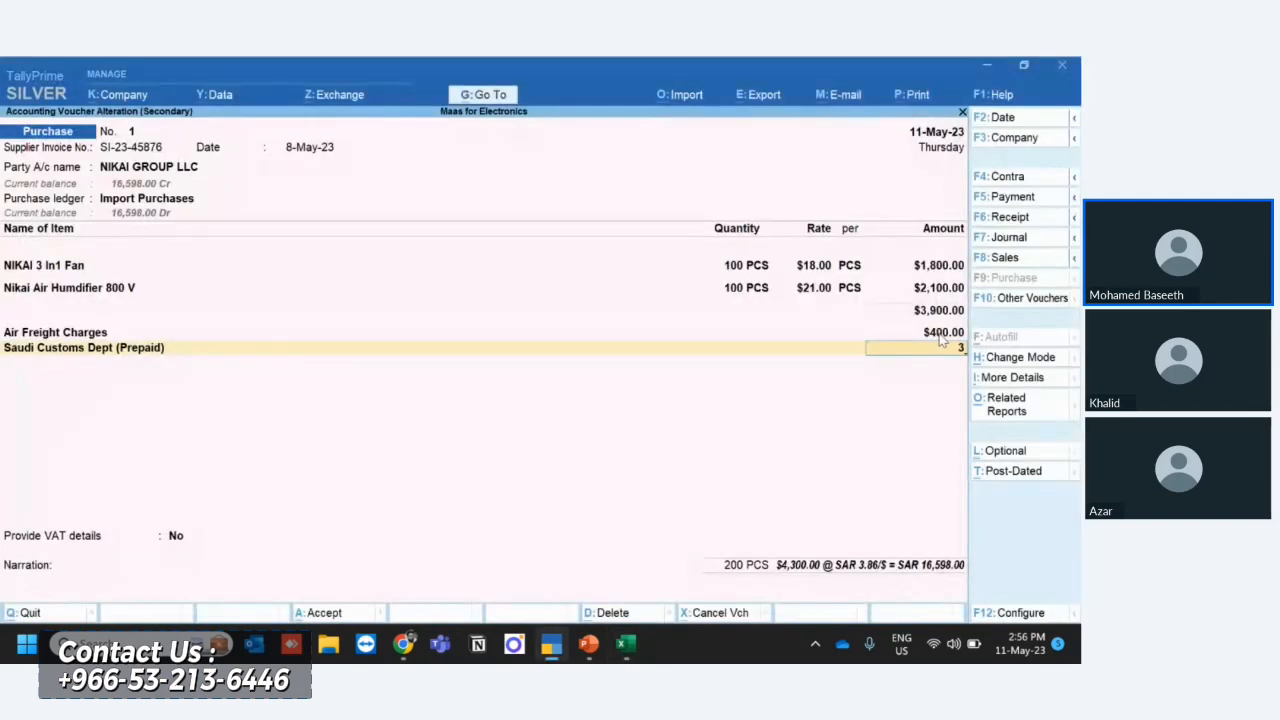
type("545")
key("Return")
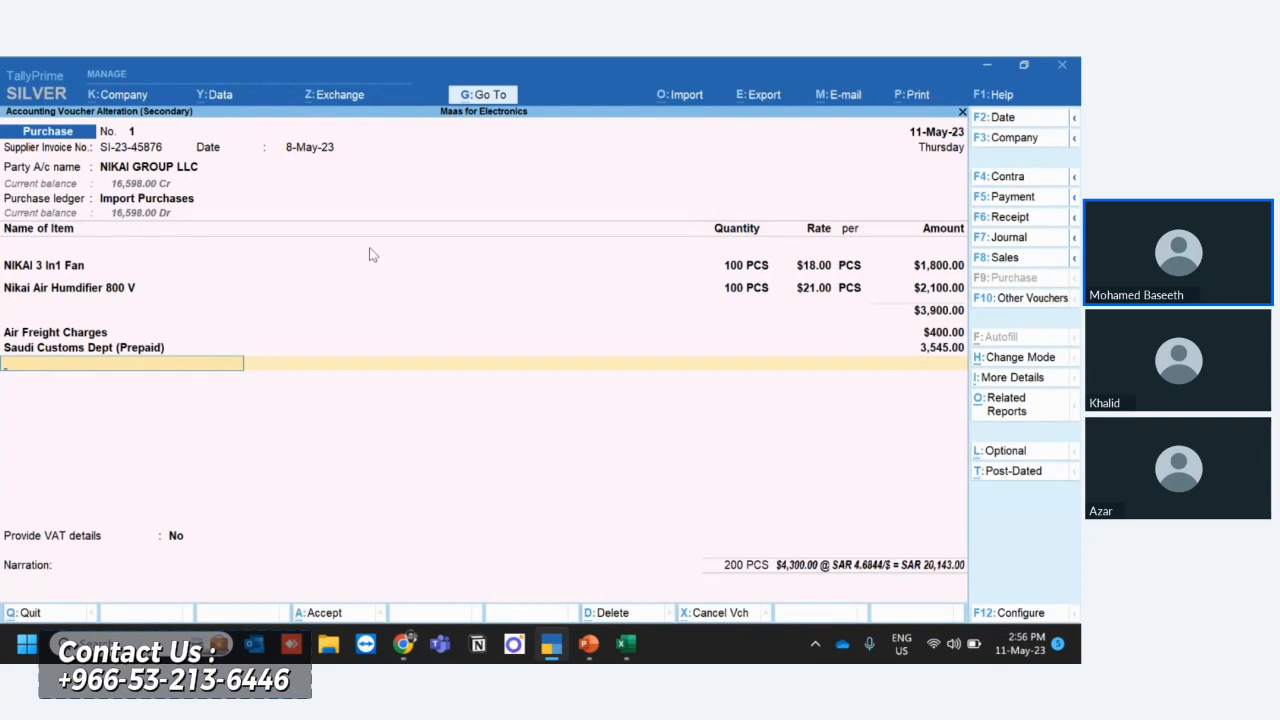
- Change the Saudi Customs Dept (Prepaid) line of the voucher to the Saudi Customs Exp ledger, keeping its amount
type("Sau")
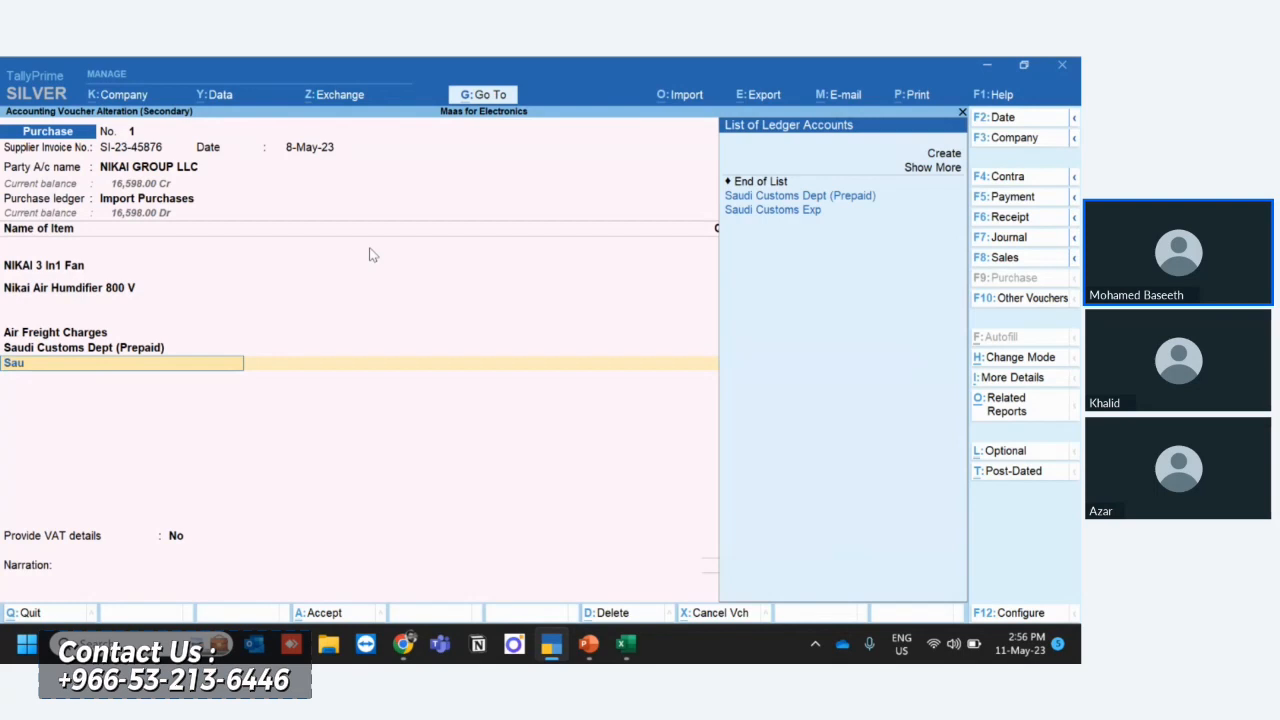
key("BackSpace")
key("BackSpace")
key("BackSpace")
key("BackSpace")
key("BackSpace")
key("BackSpace")
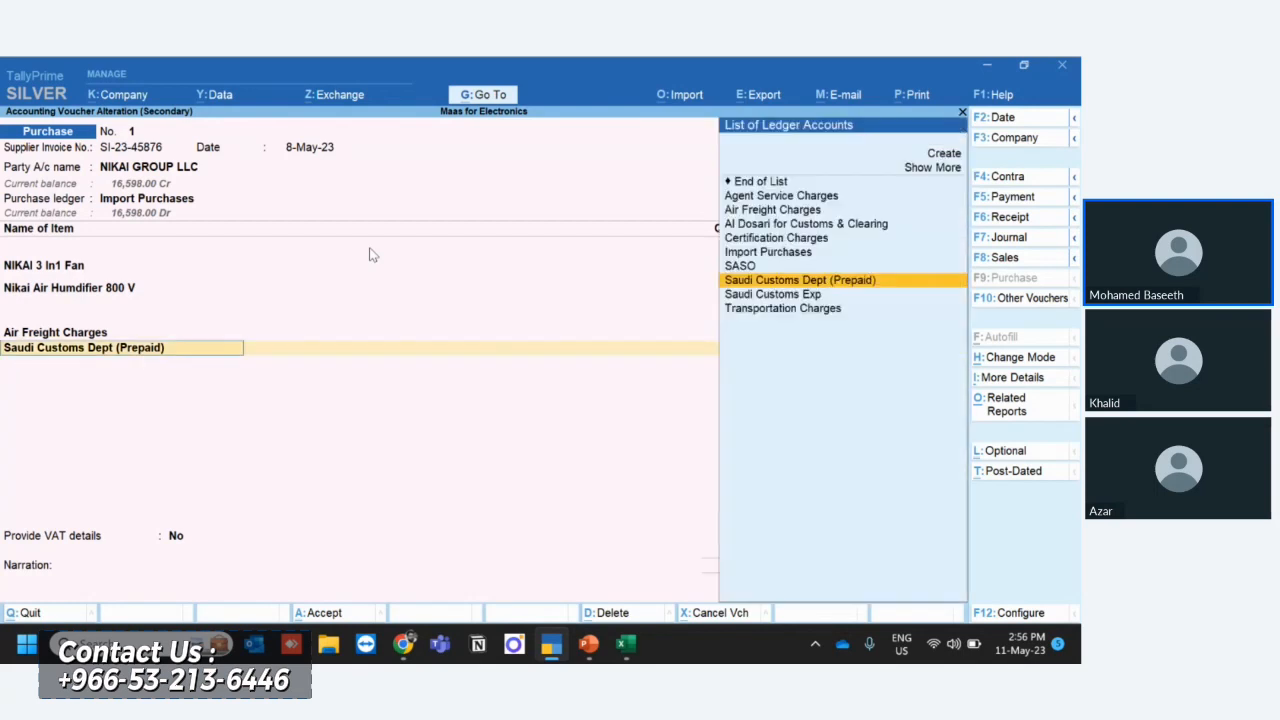
key("BackSpace")
key("Return")
key("Return")
key("Return")
key("Return")
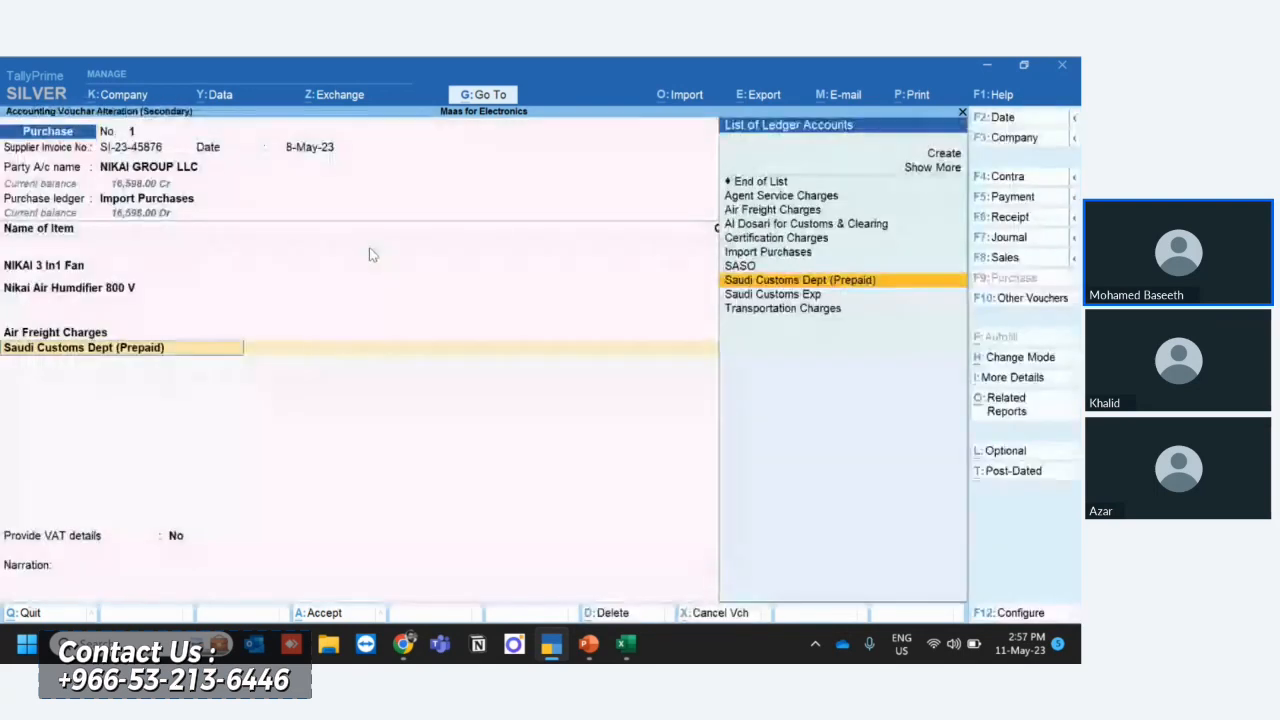
type("Saud")
key("Down")
key("Down")
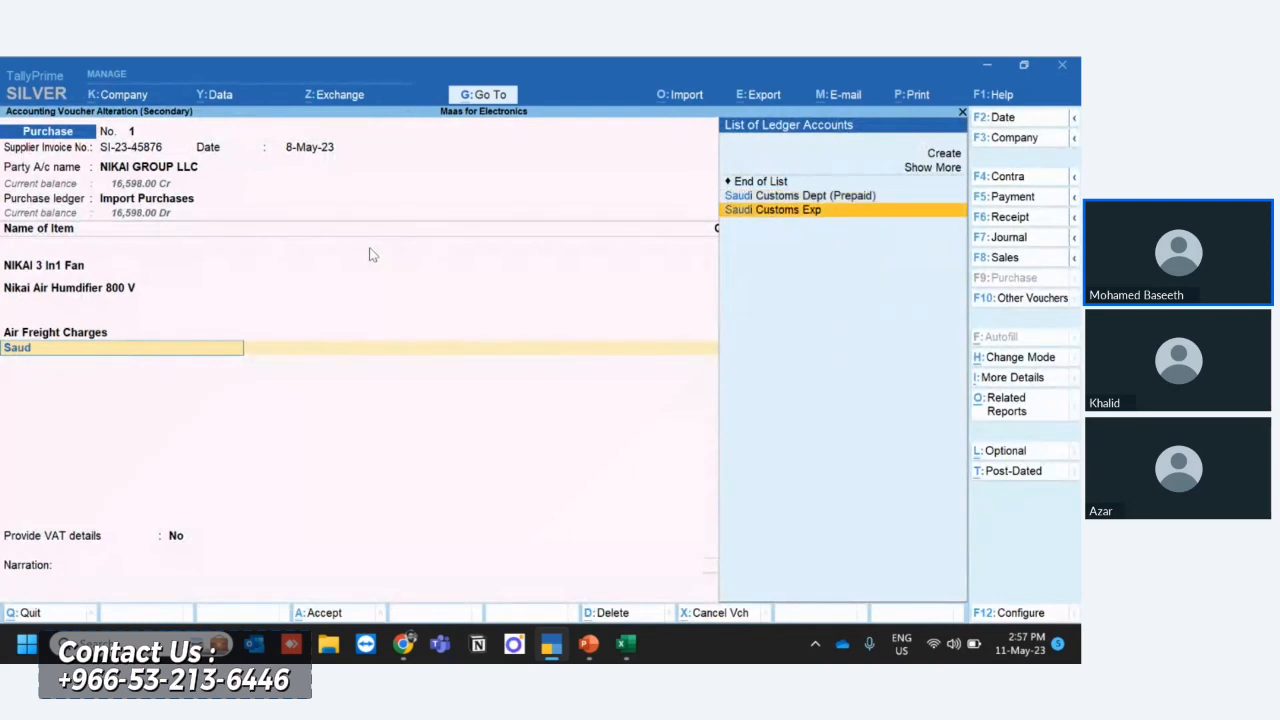
key("Return")
key("Return")
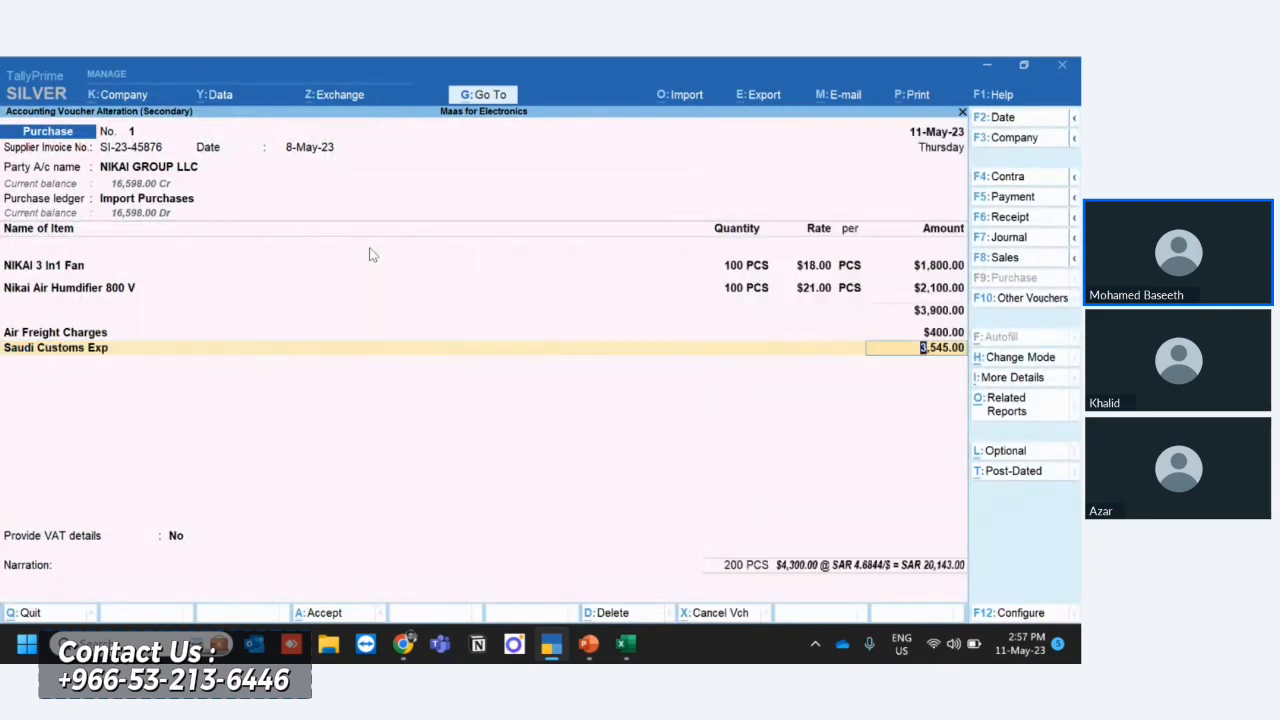
key("Return")
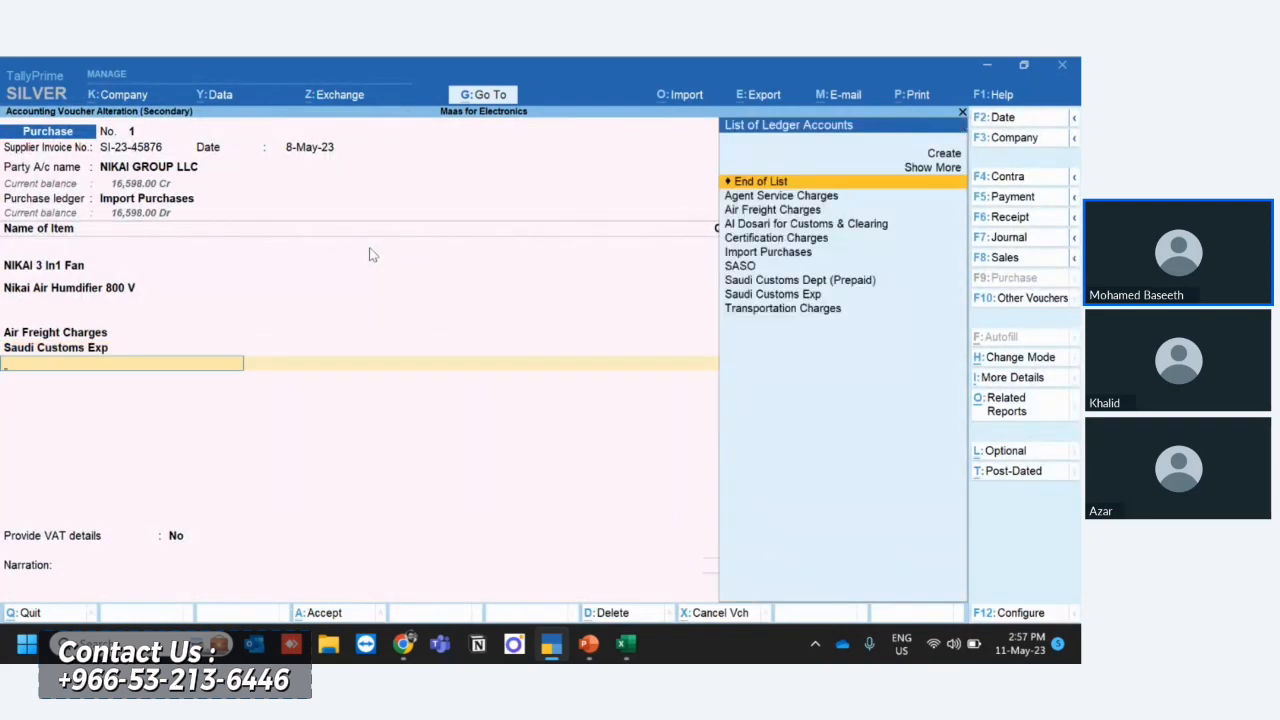
- Add an offsetting Saudi Customs Dept (Prepaid) line of -3545 and accept the altered purchase voucher
type("Sau")
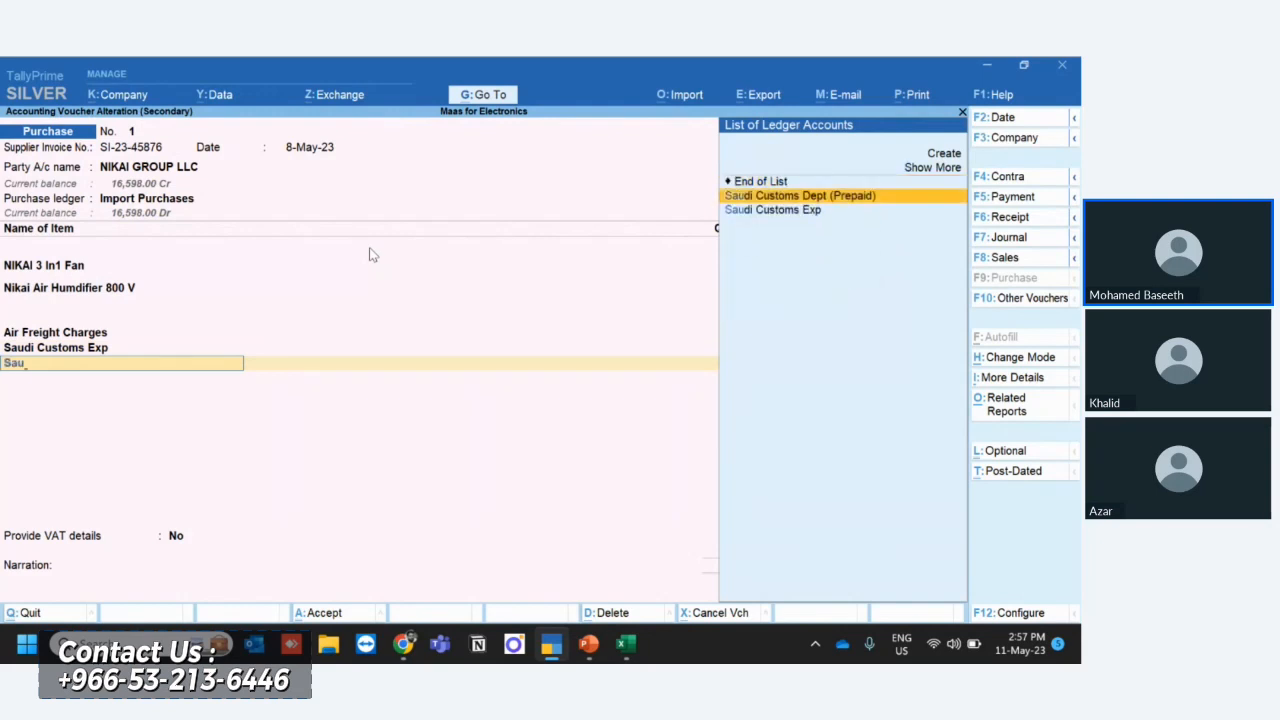
key("Return")
key("Return")
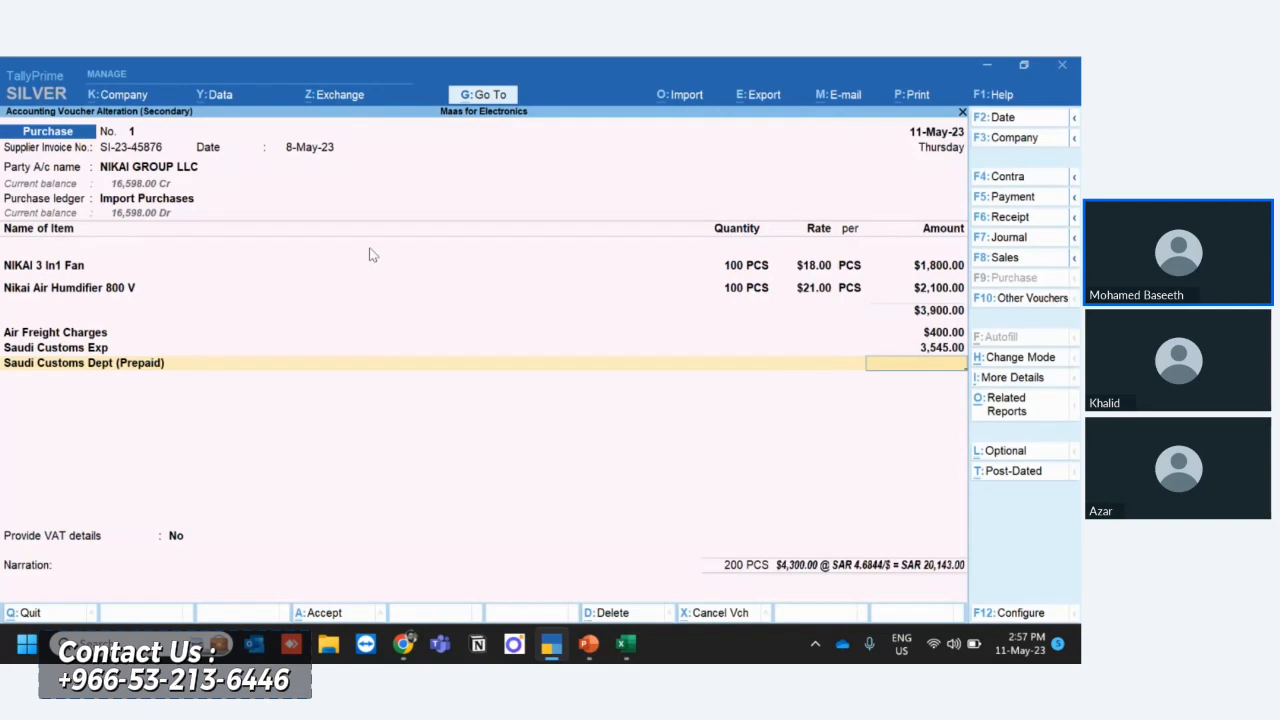
type("-3545")
key("Return")
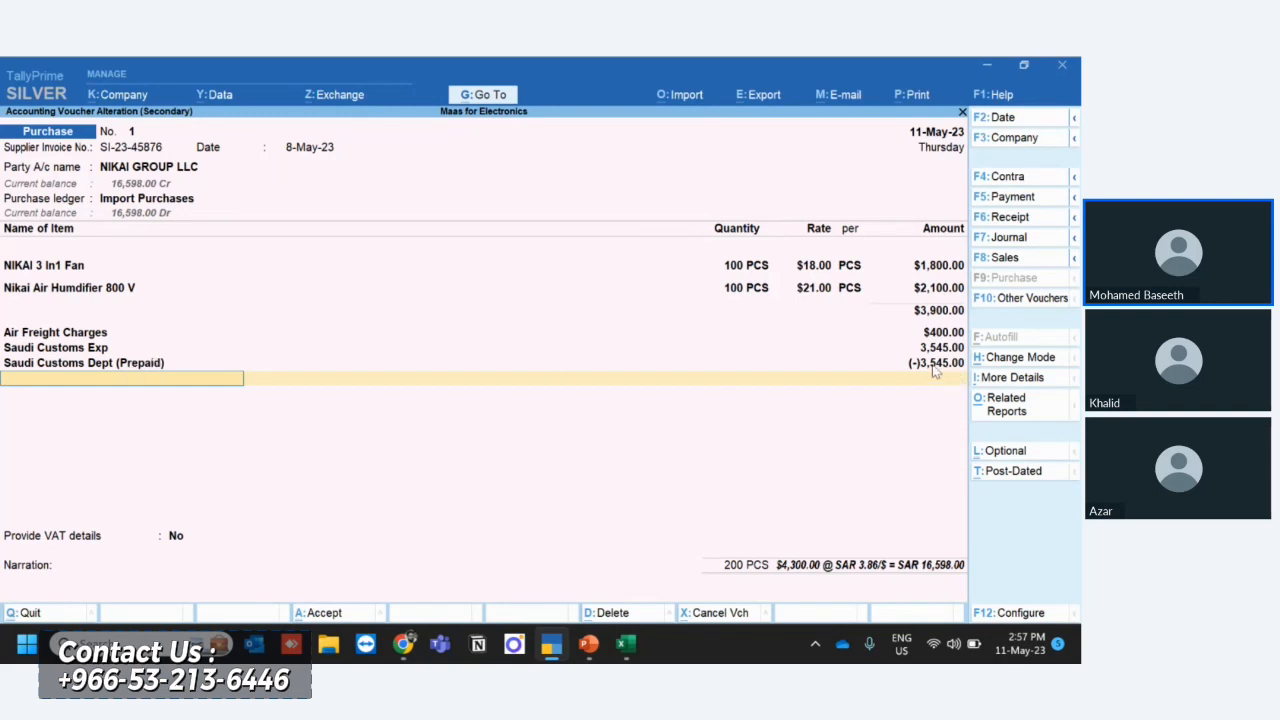
left_click(342, 617)
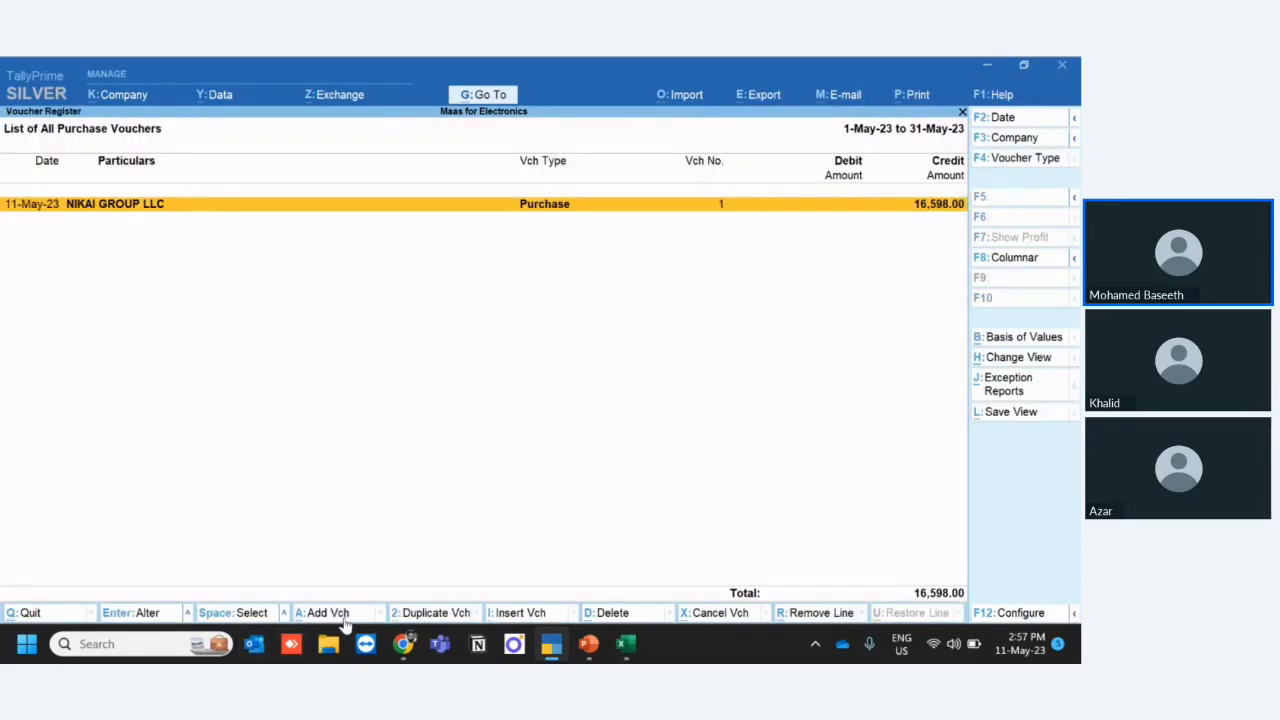
- Close the Purchase Register and switch to Excel to check the VAT amount in cell D13
key("Escape")
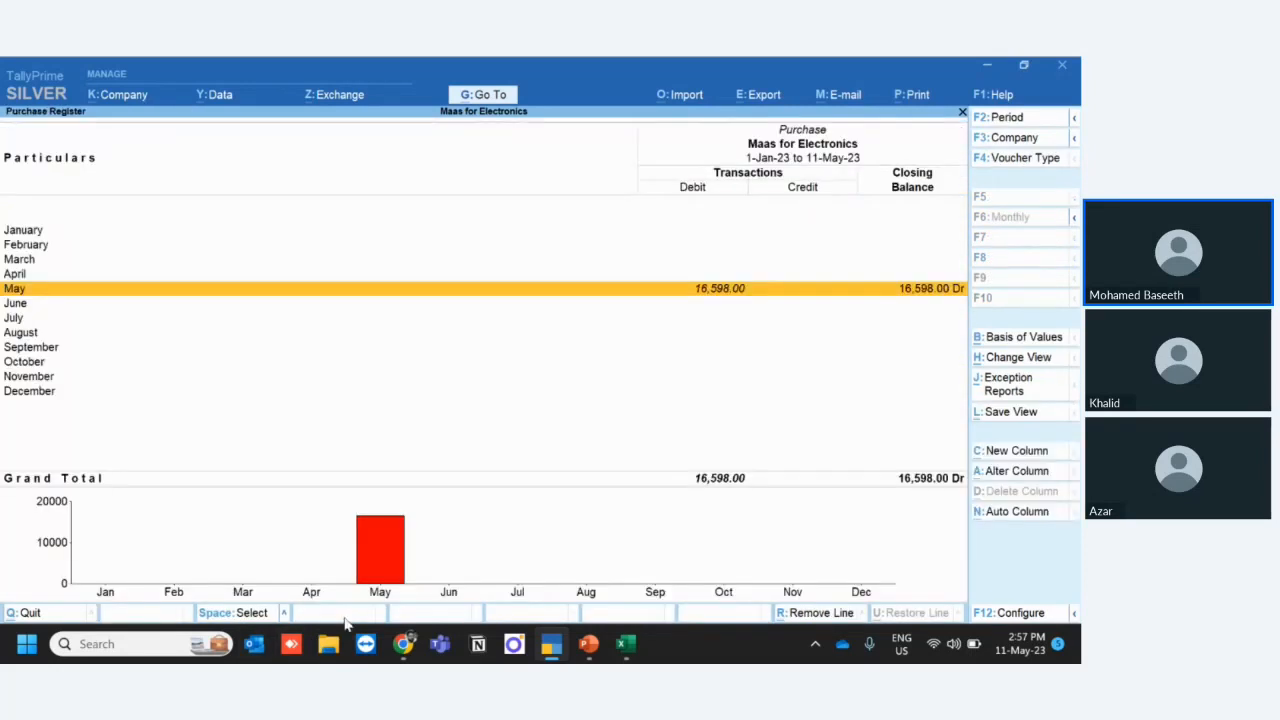
key("Escape")
key("alt+Tab")
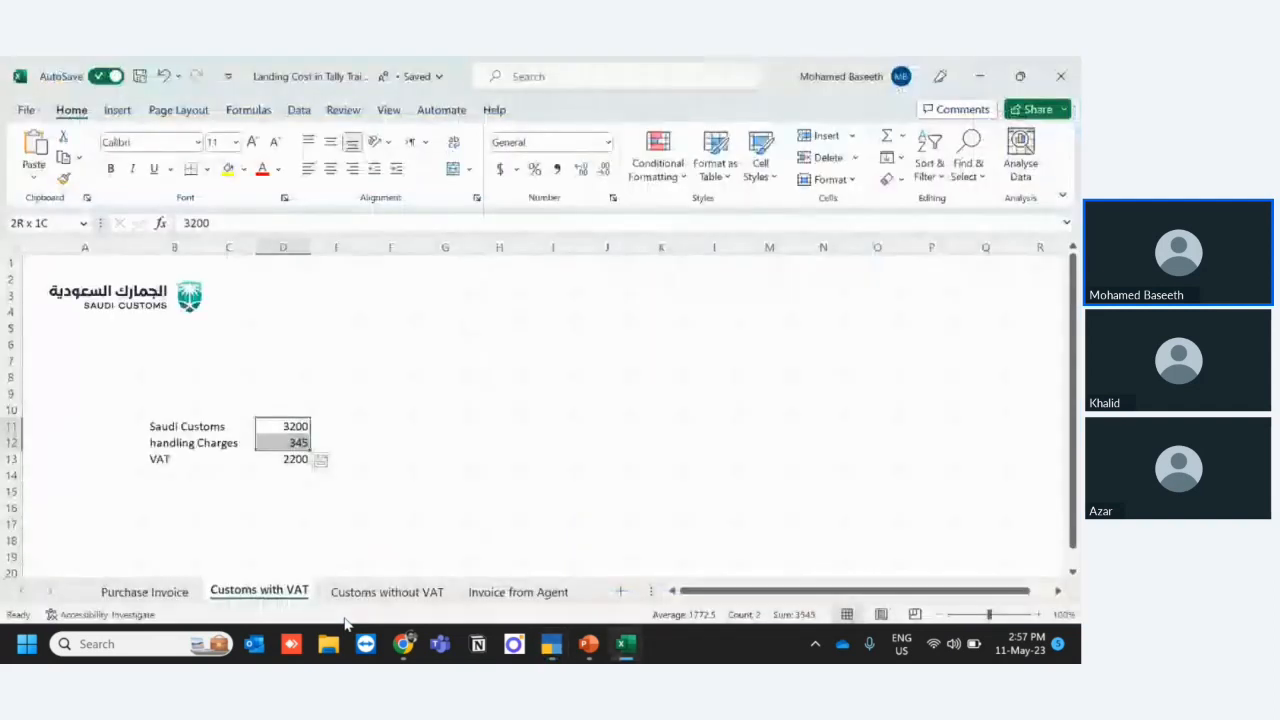
left_click(298, 462)
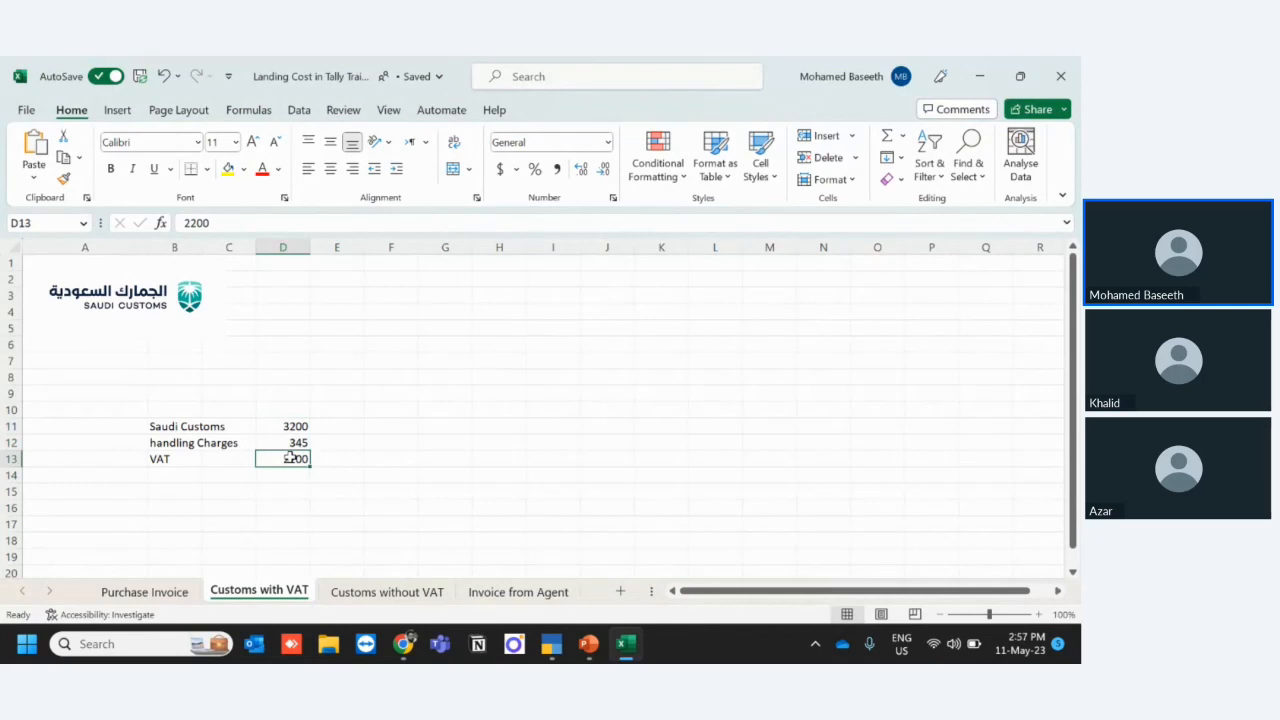
- Switch back to TallyPrime, return to the Gateway of Tally and start a new Journal voucher
key("alt+Tab")
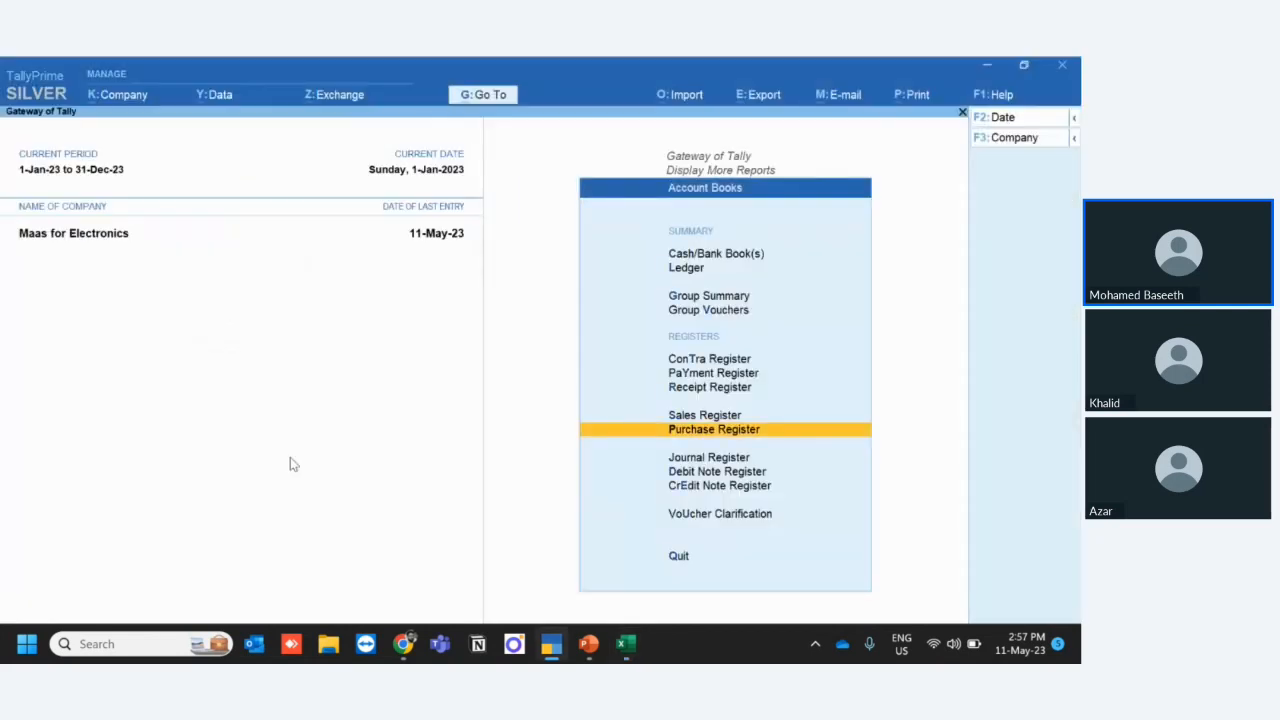
key("Escape")
key("Escape")
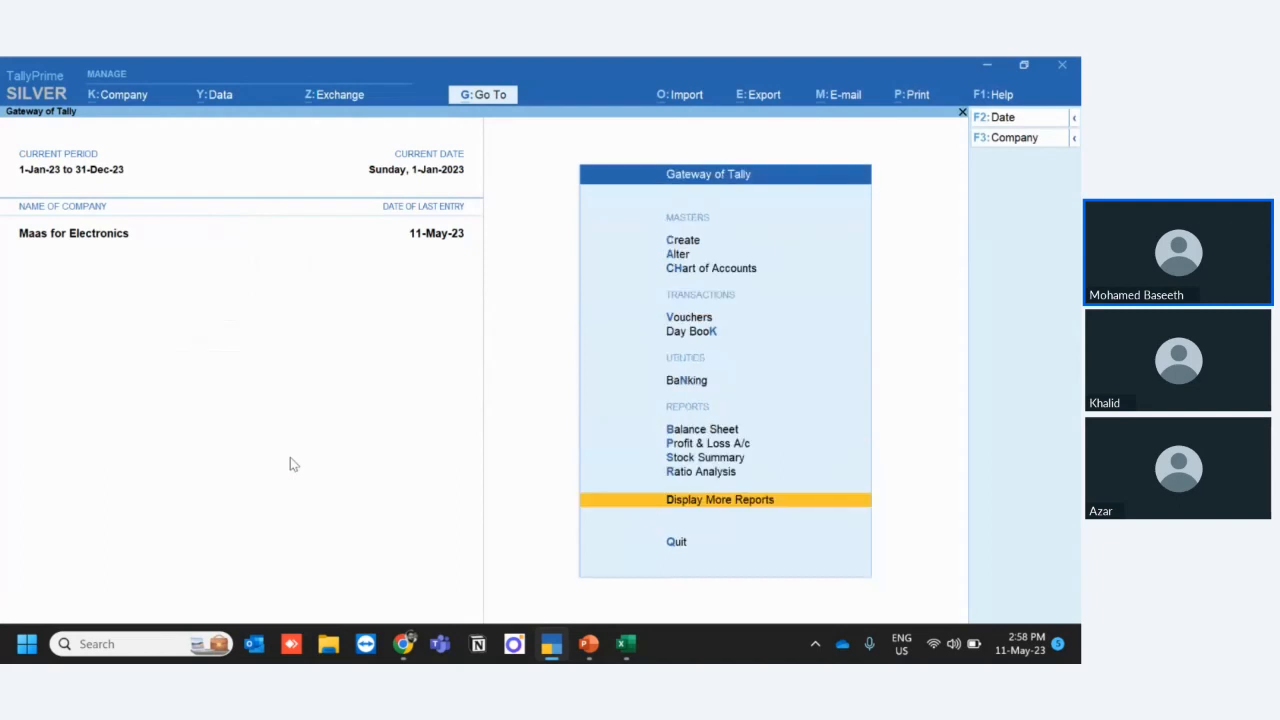
key("Up")
key("Up")
key("Up")
key("Up")
key("Up")
key("Up")
key("Up")
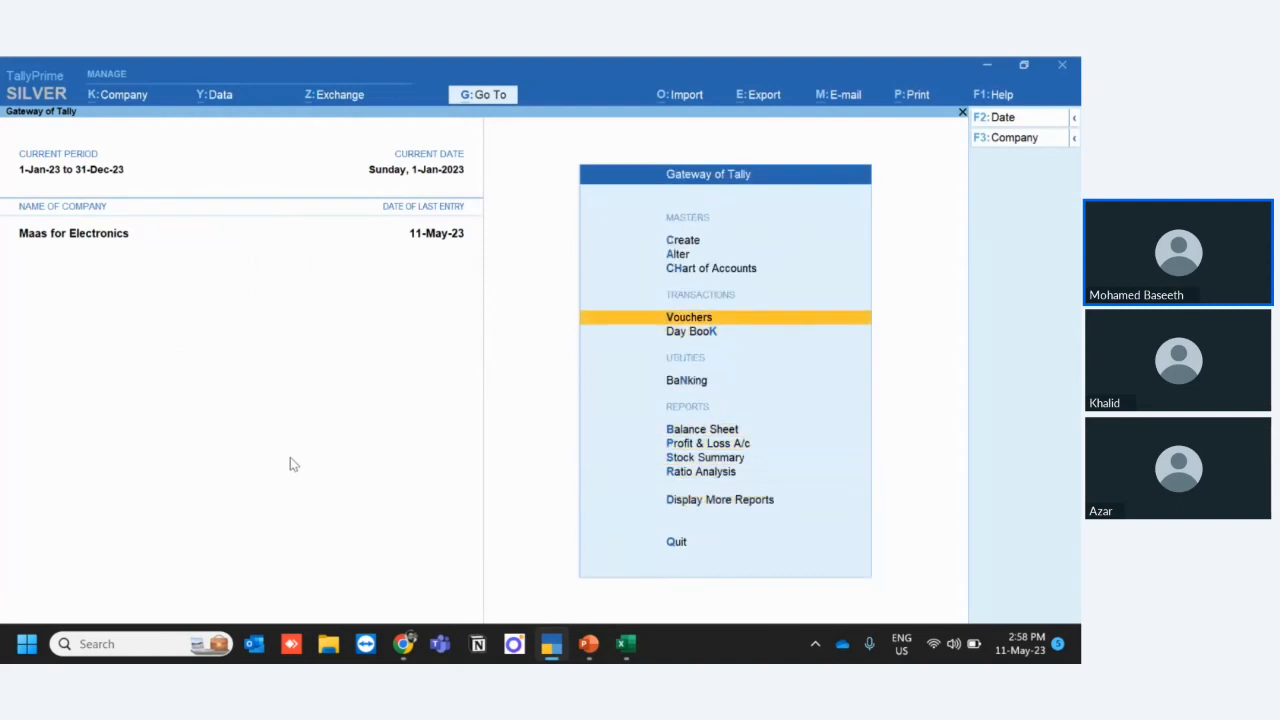
key("Return")
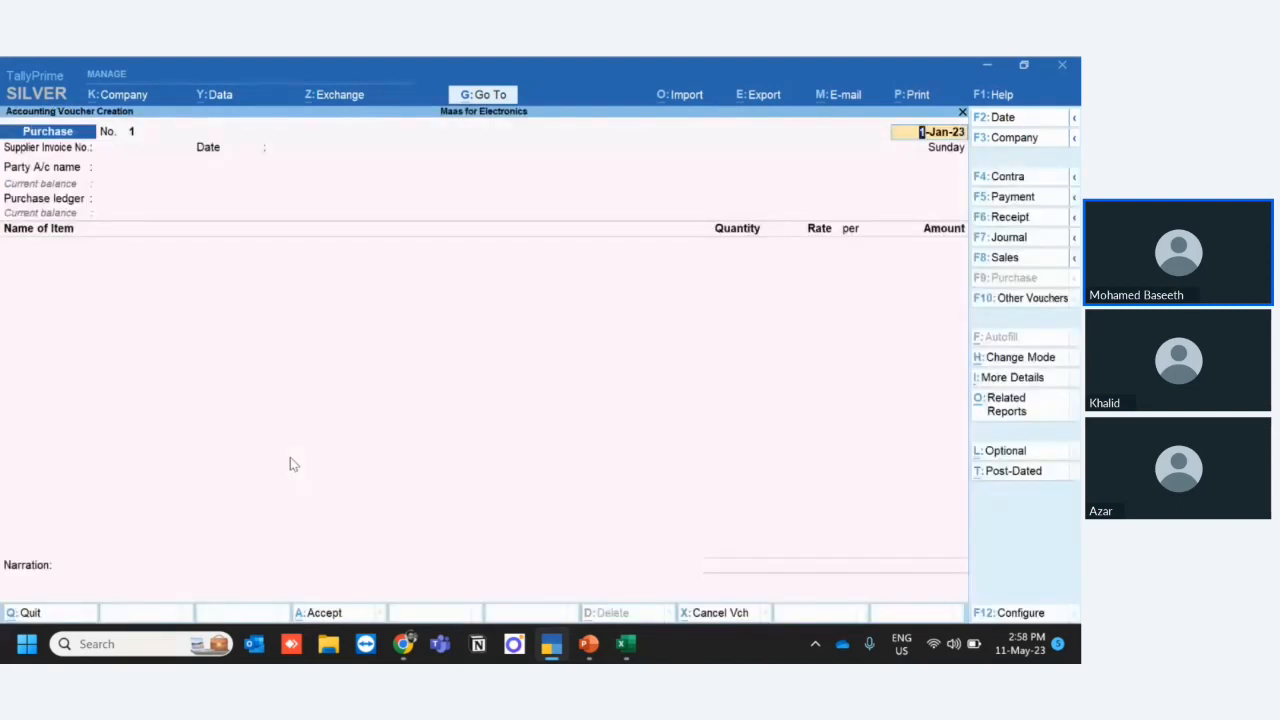
left_click(1006, 240)
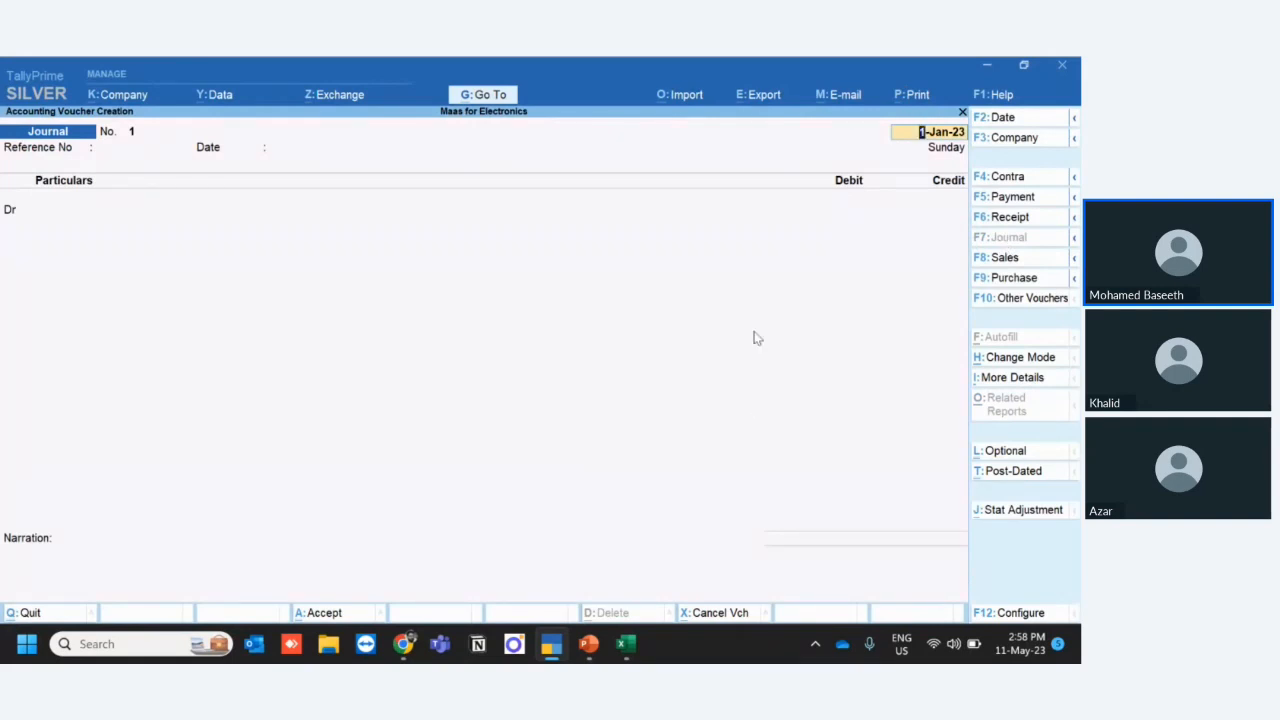
- Date the Journal voucher 11-May-23 and skip the reference fields to reach the first debit line
type("11")
key("Return")
type("11-5")
key("Return")
key("Return")
key("Return")
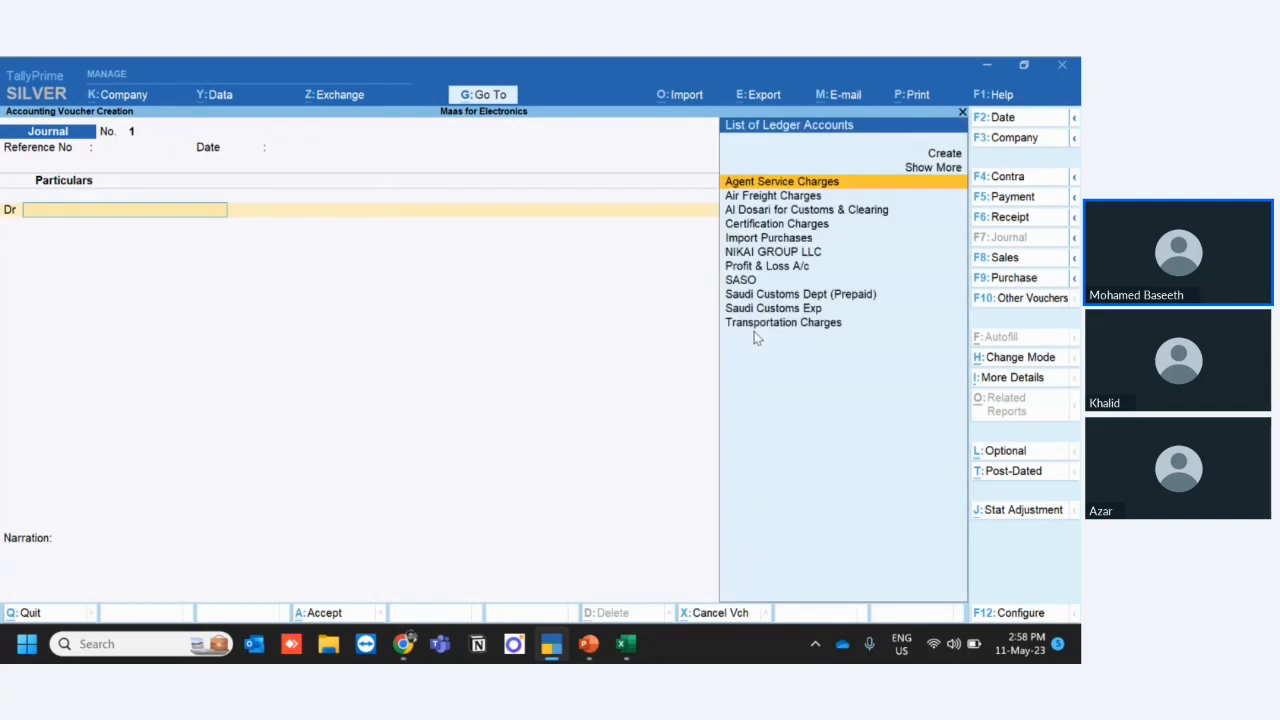
- Create a ledger named VAT under Duties & Taxes with duty type VAT and use it as the debit account
type("va")
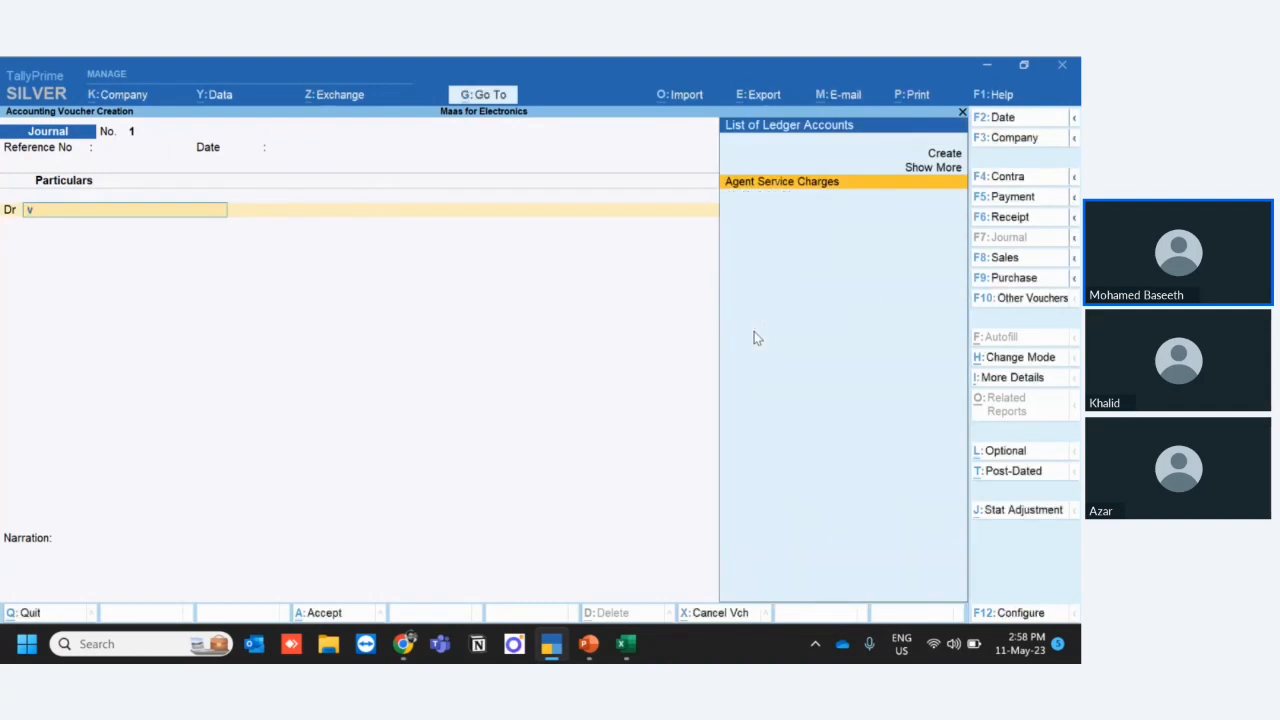
key("BackSpace")
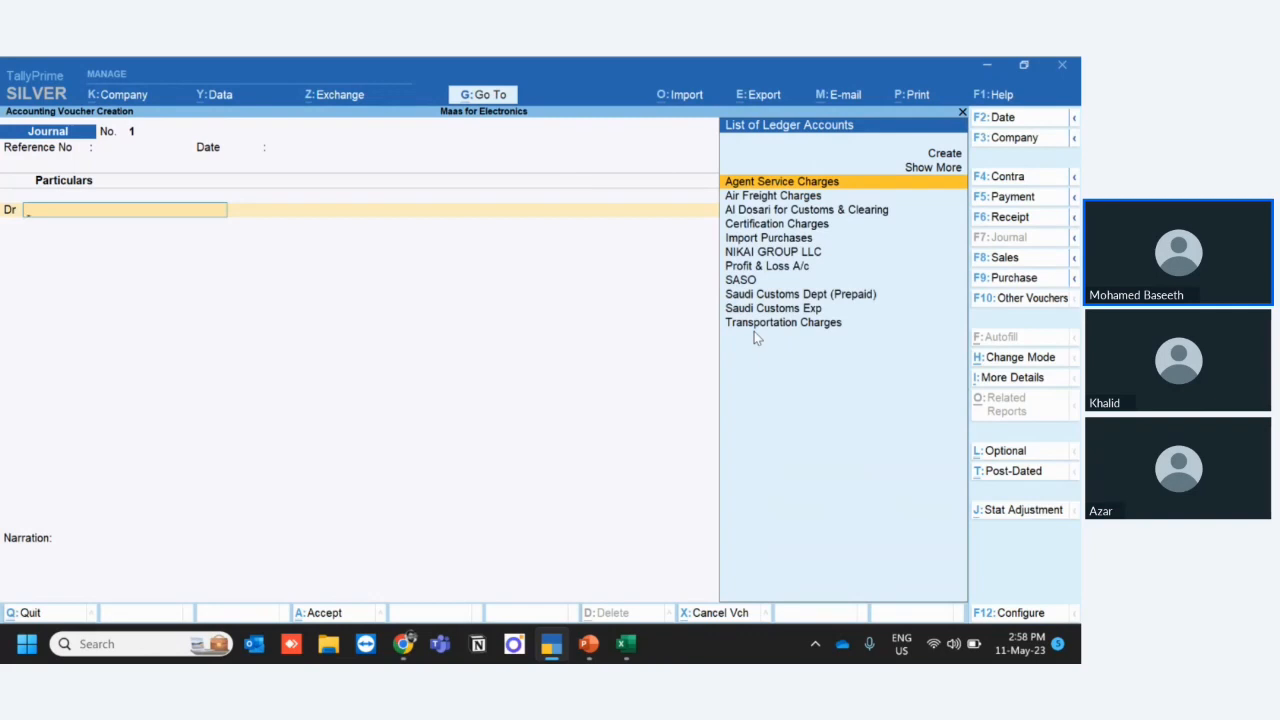
key("Up")
key("Up")
key("Return")
type("V")
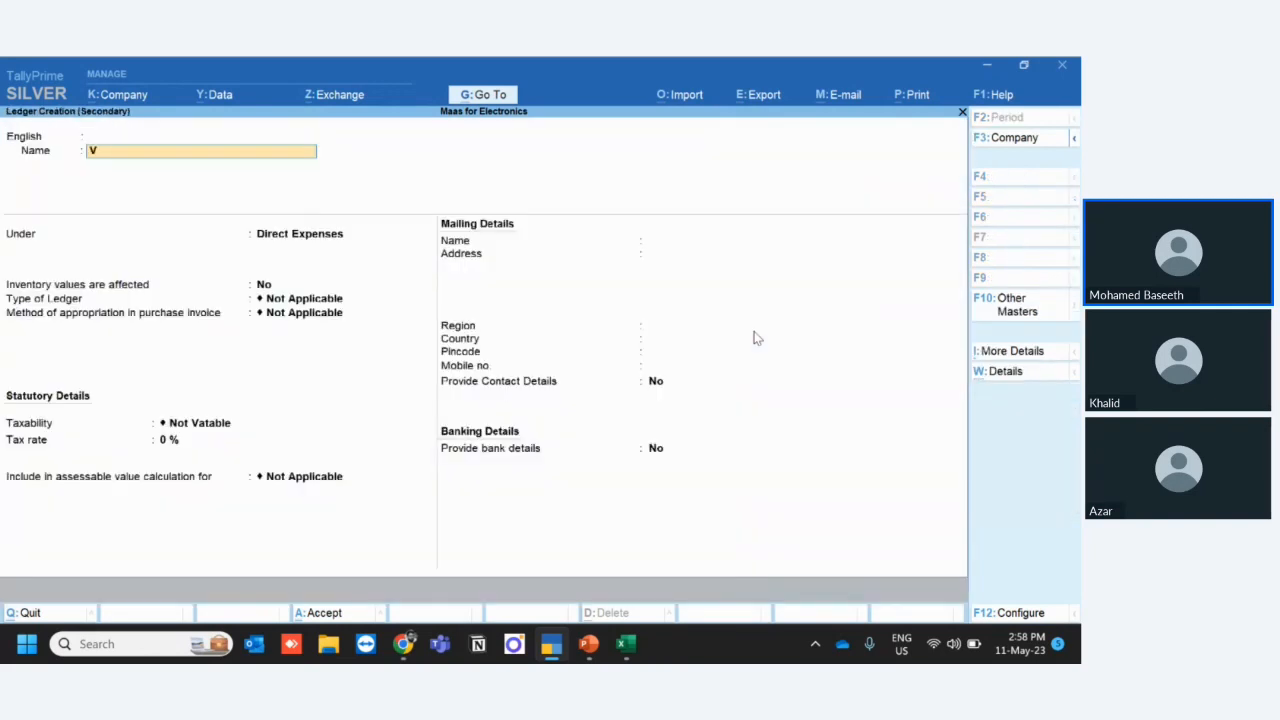
type("AT")
key("Return")
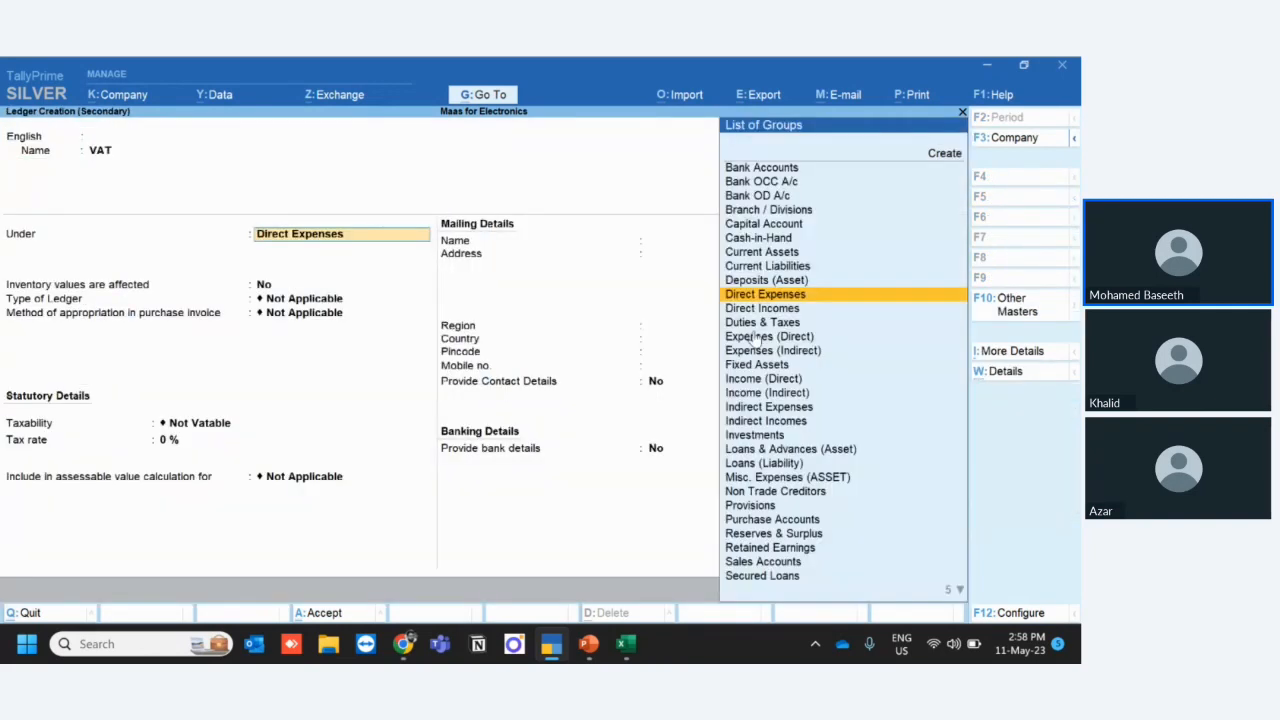
type("Du")
key("Return")
key("Down")
key("Return")
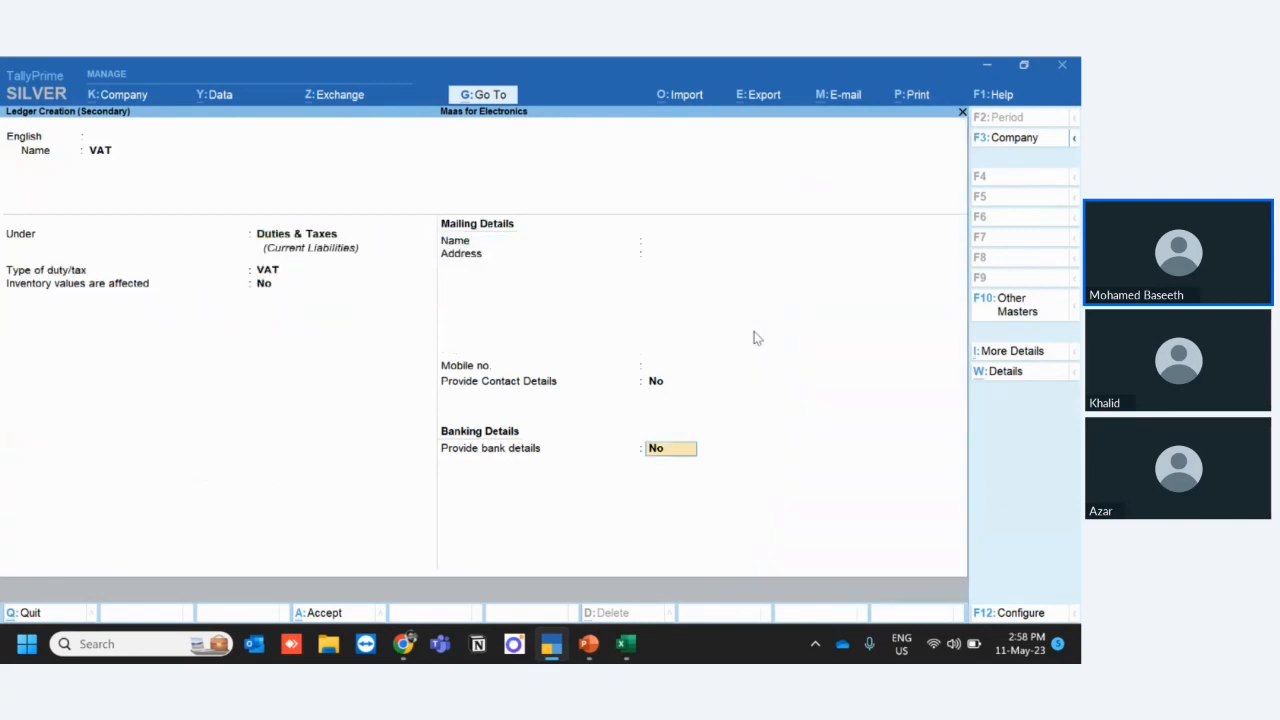
key("Return")
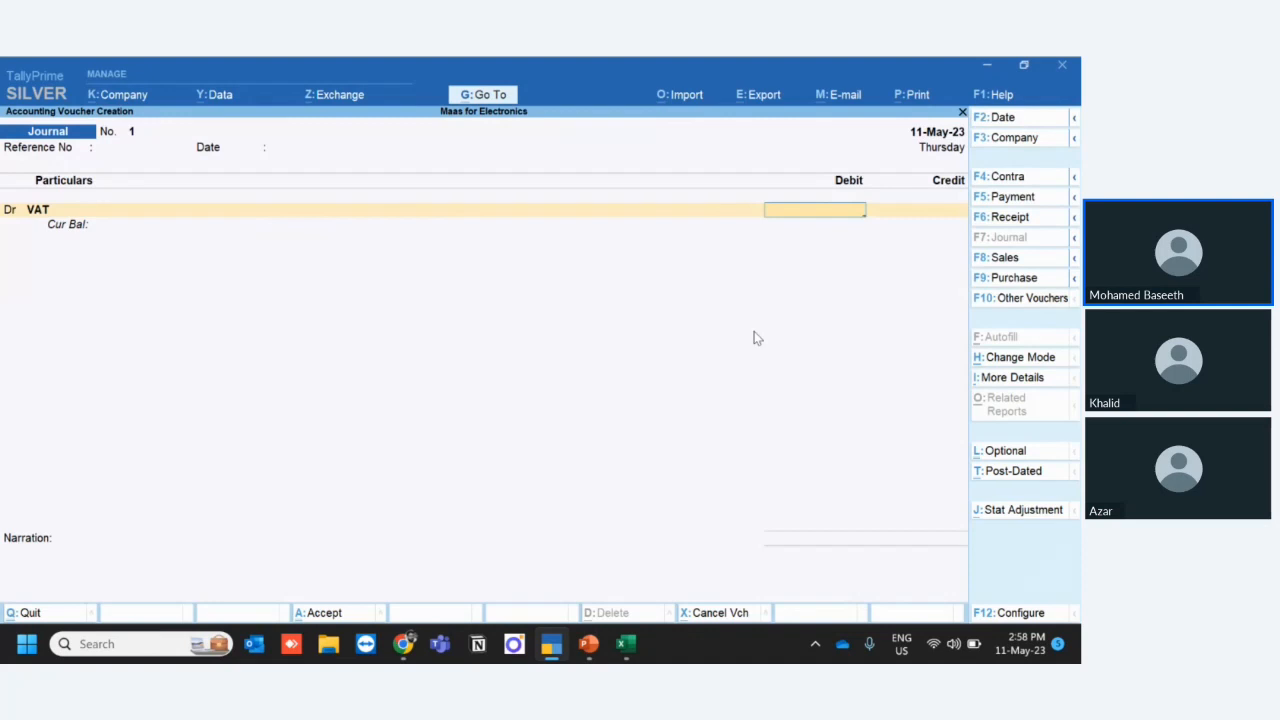
- Debit VAT with 2,200, credit Saudi Customs Dept (Prepaid) with the same amount and accept the Journal voucher
type("2,2")
type("00")
key("Return")
key("Return")
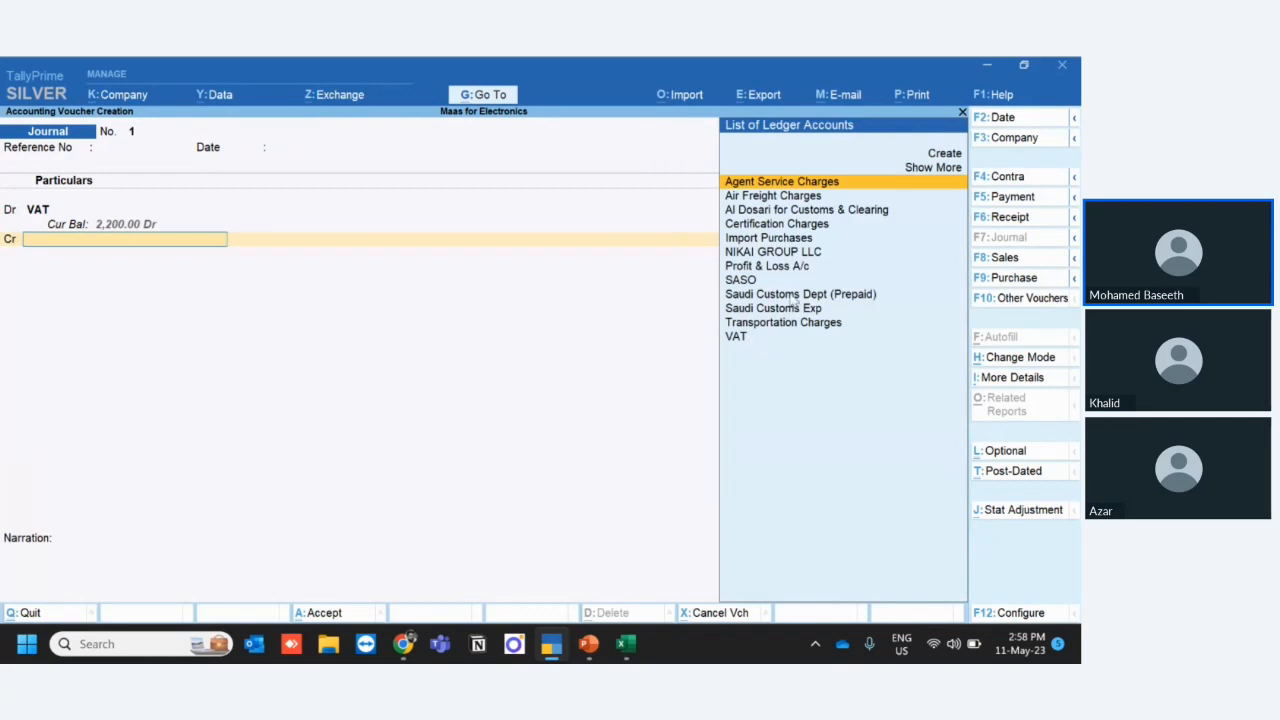
left_click(792, 298)
left_click(790, 296)
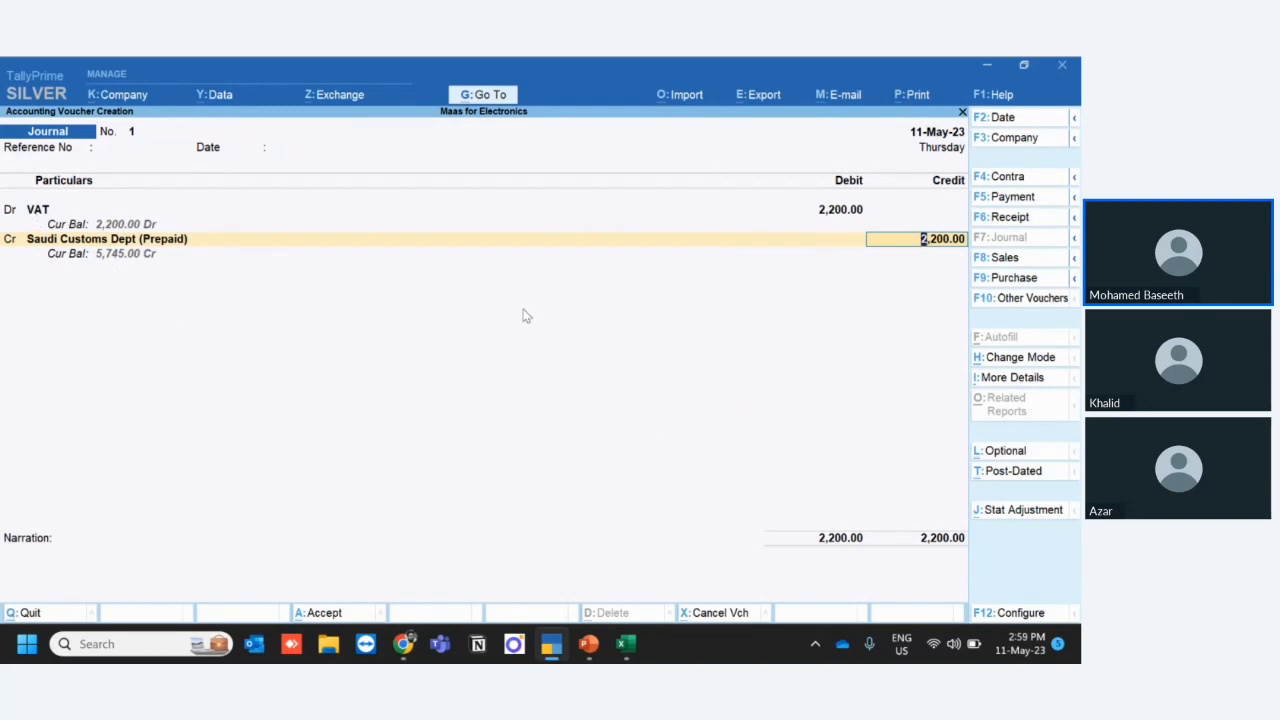
left_click(320, 618)
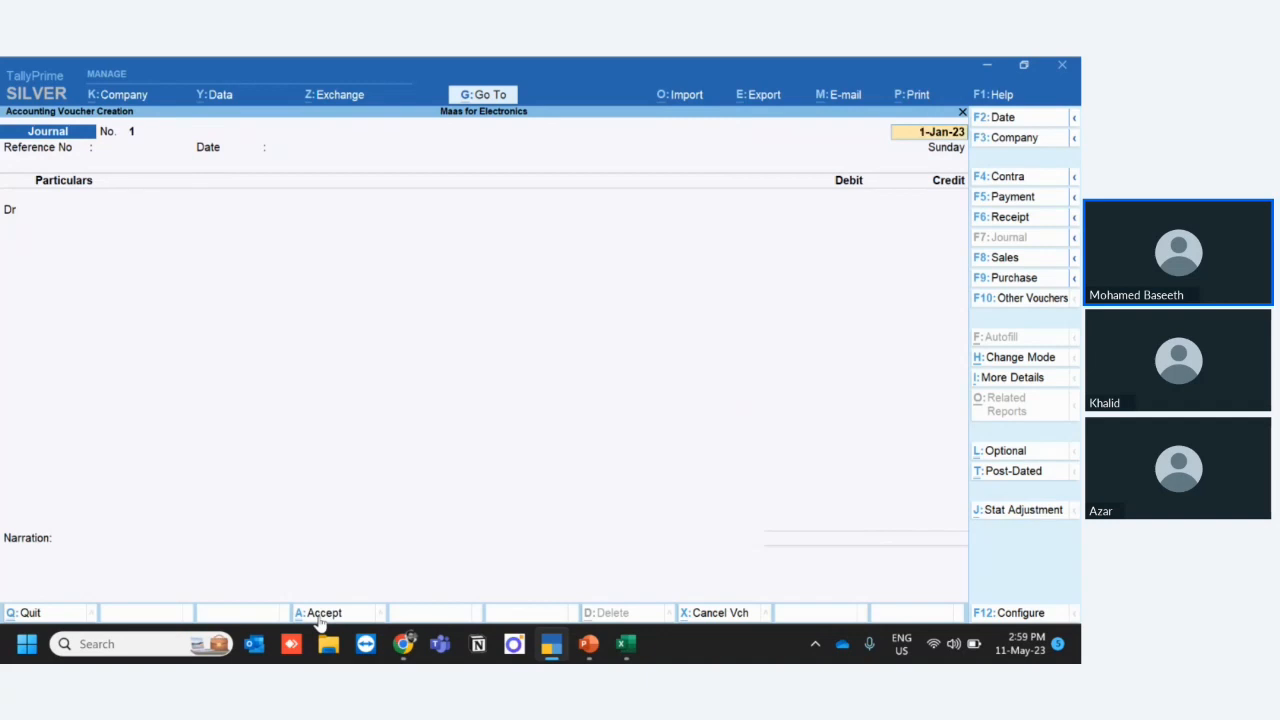
- Leave voucher entry, open the VAT Return report to check its period, and go back to the Gateway of Tally
key("Escape")
key("Return")
key("Up")
key("Up")
key("Up")
key("Up")
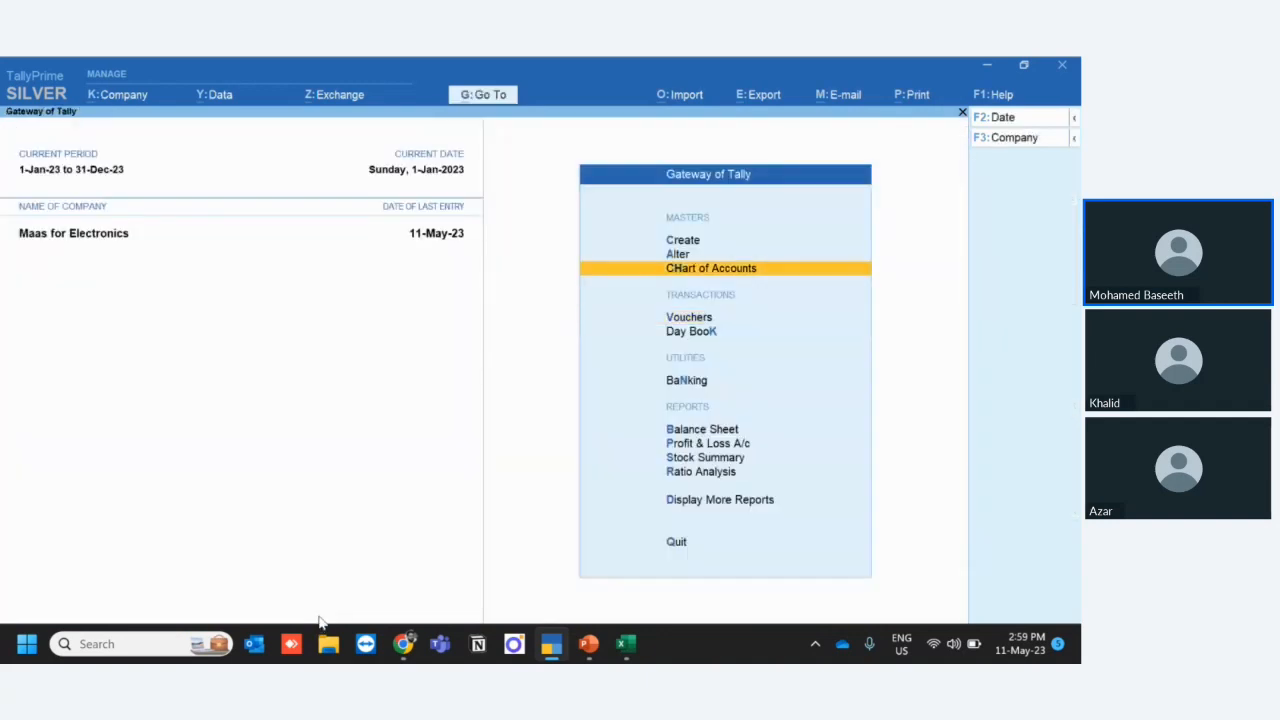
key("Up")
key("Return")
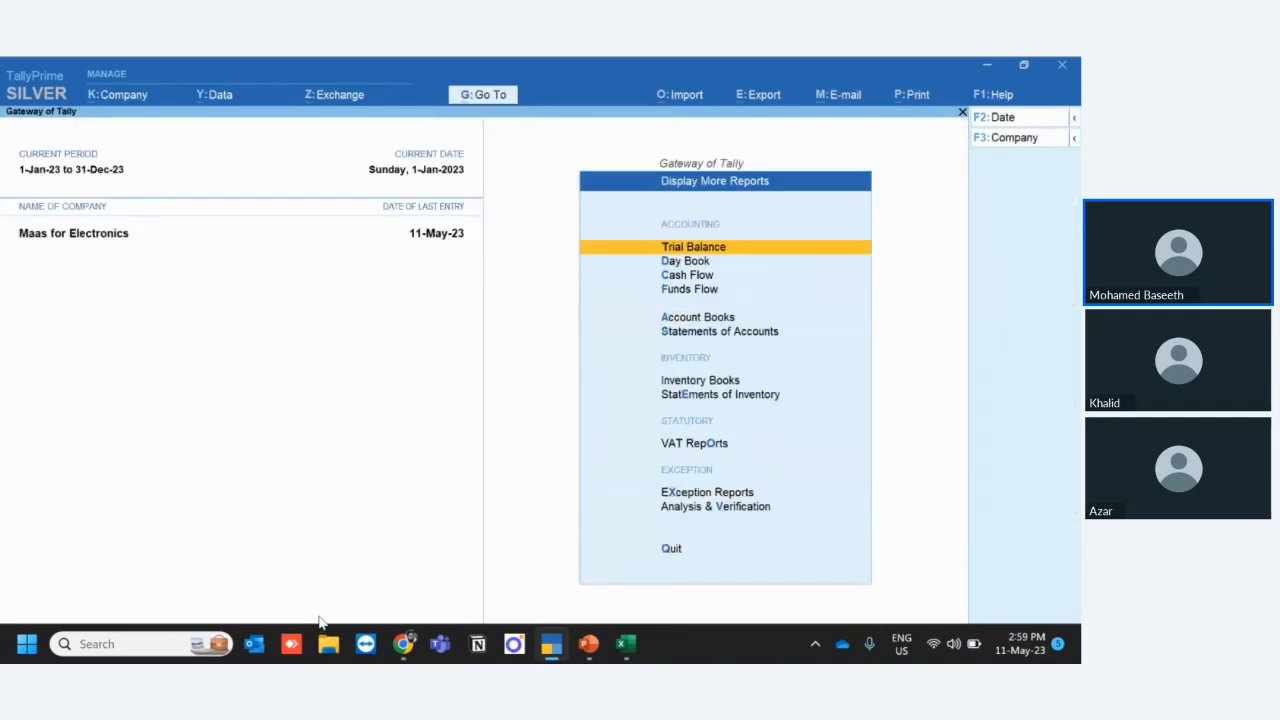
key("Down")
key("Down")
key("Down")
key("Down")
key("Down")
key("Down")
key("Down")
key("Down")
key("Return")
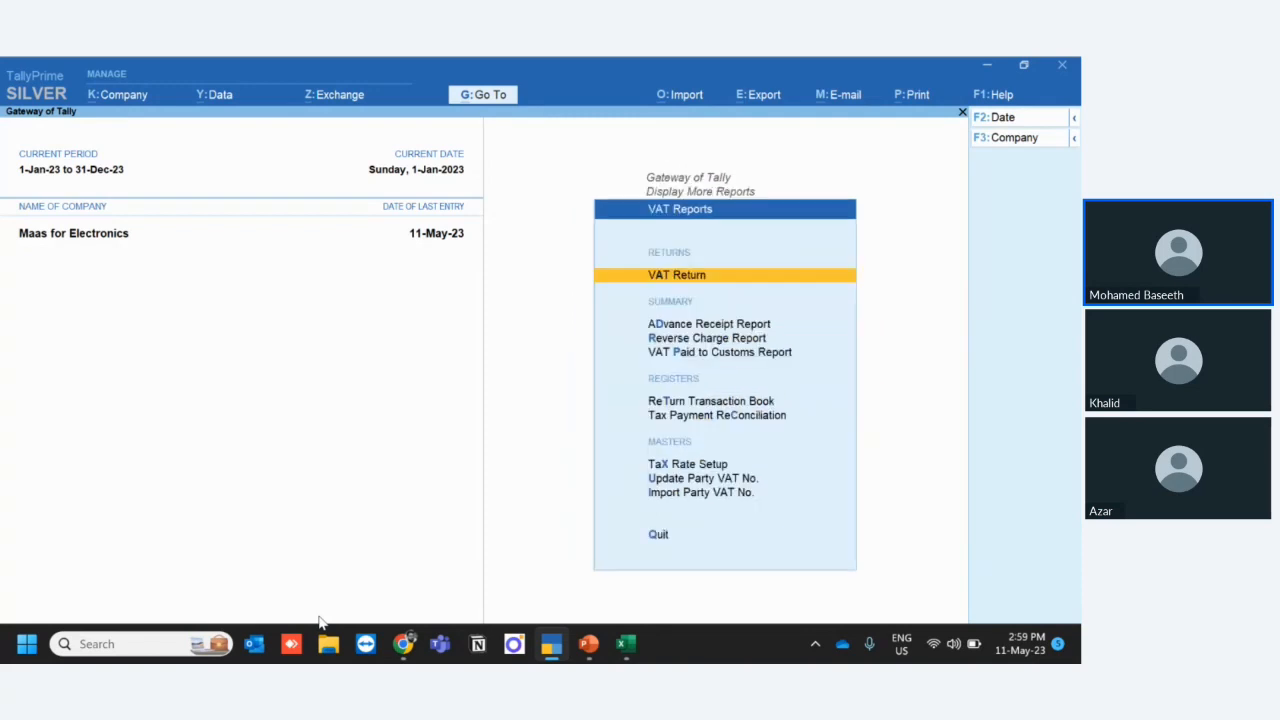
key("Return")
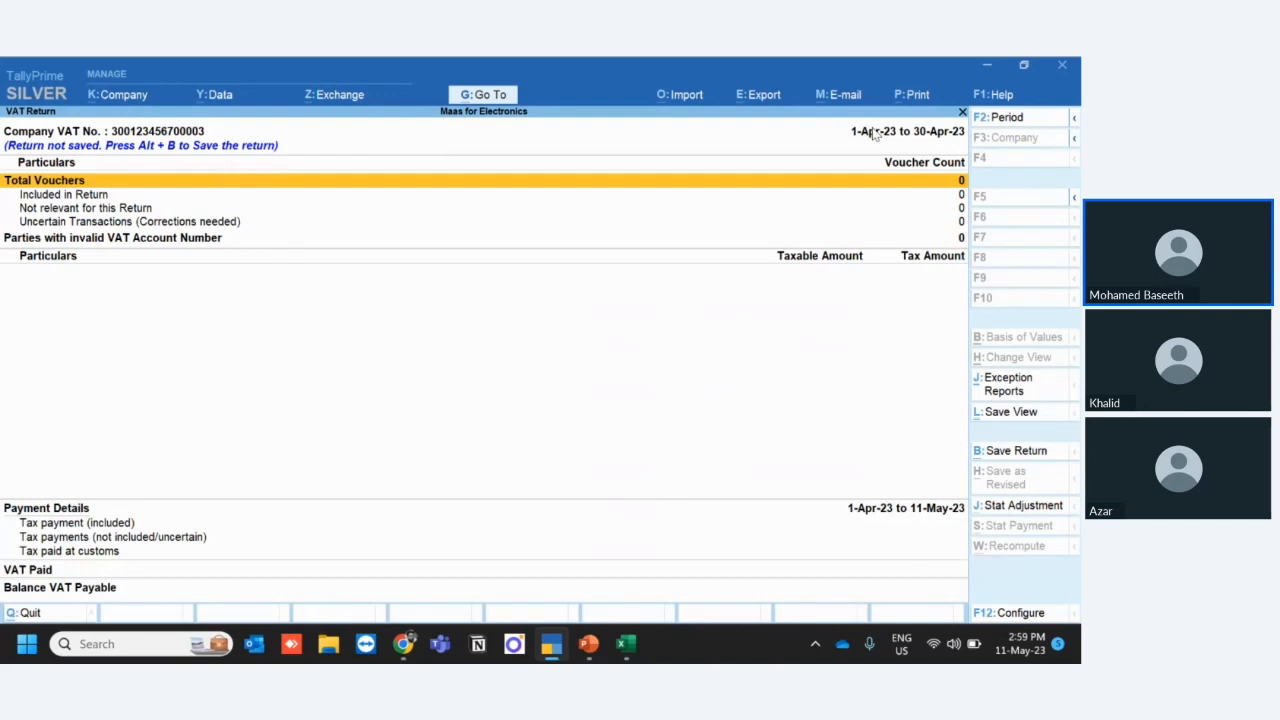
key("Escape")
key("Escape")
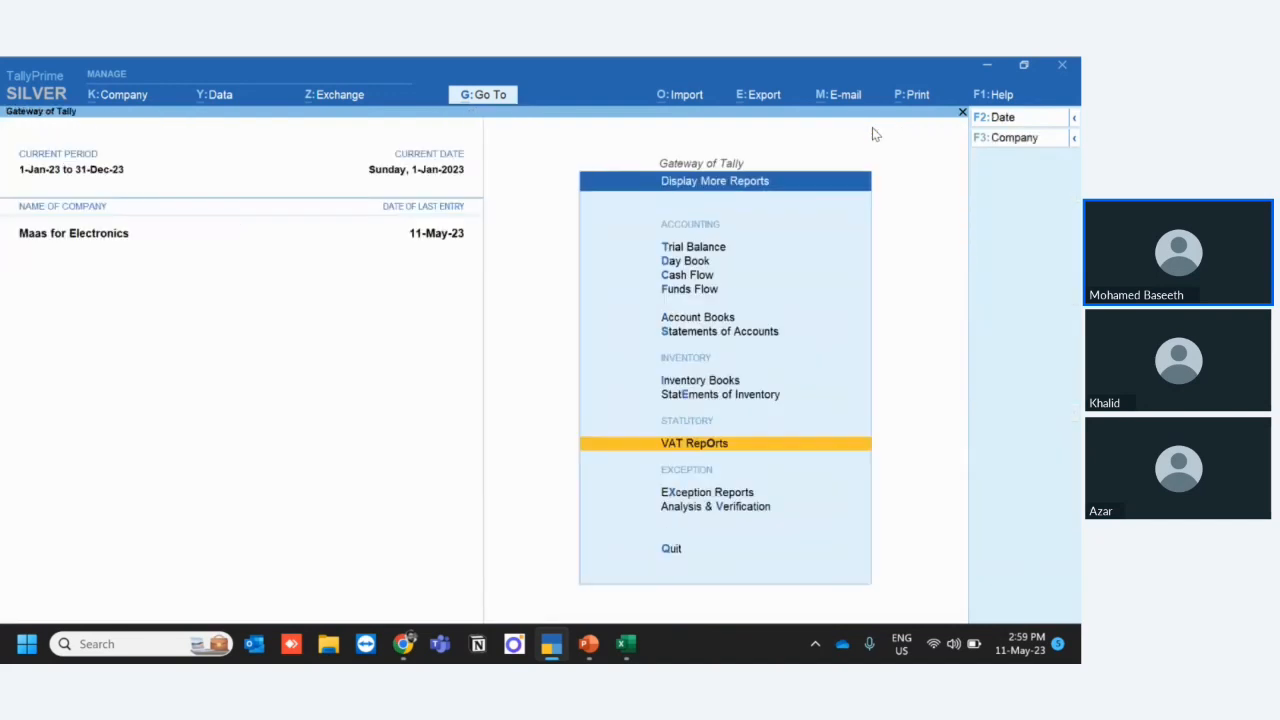
key("Escape")
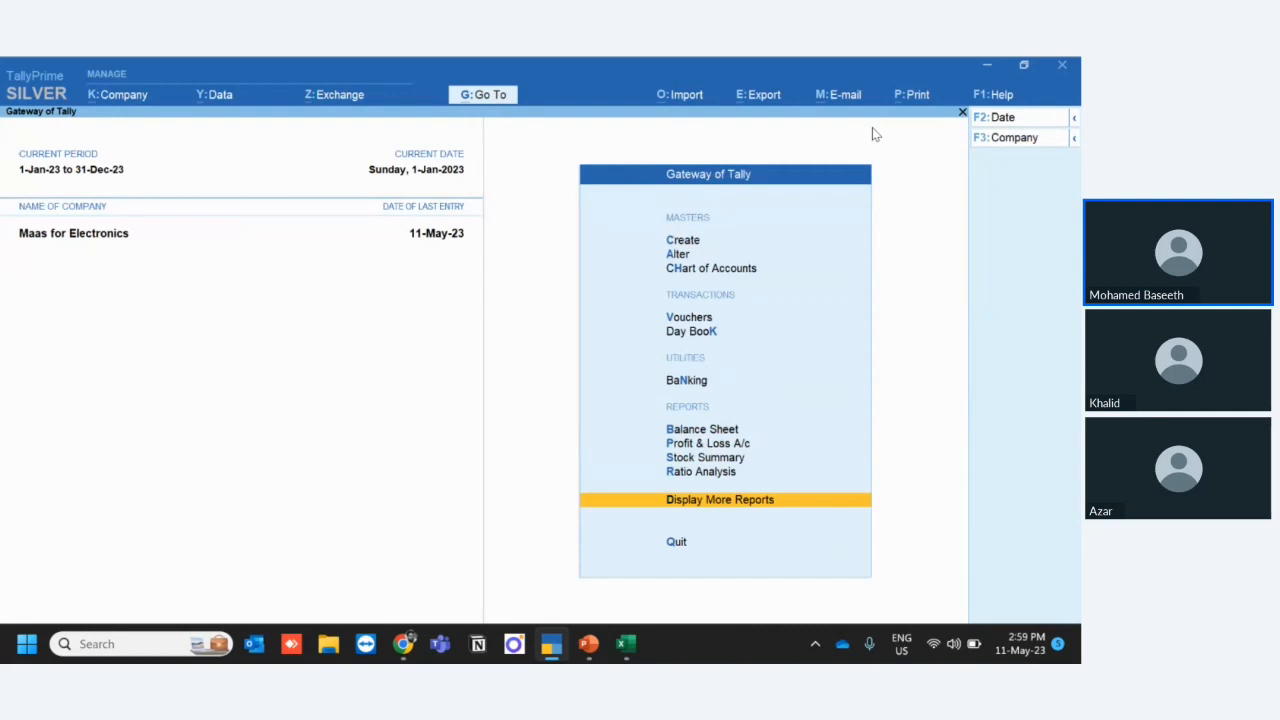
- Open the Day Book and set its date to 11-May-23
key("Up")
key("Up")
key("Up")
key("Up")
key("Up")
key("Up")
key("Return")
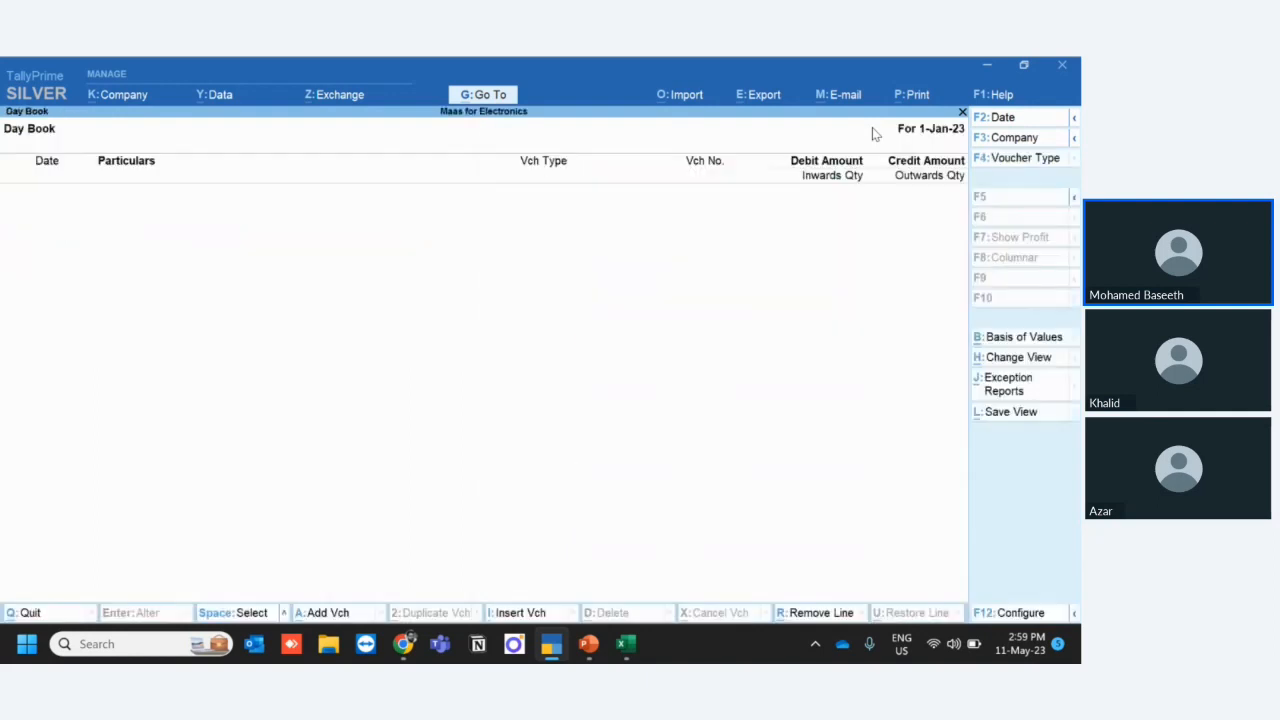
left_click(1017, 124)
type("11")
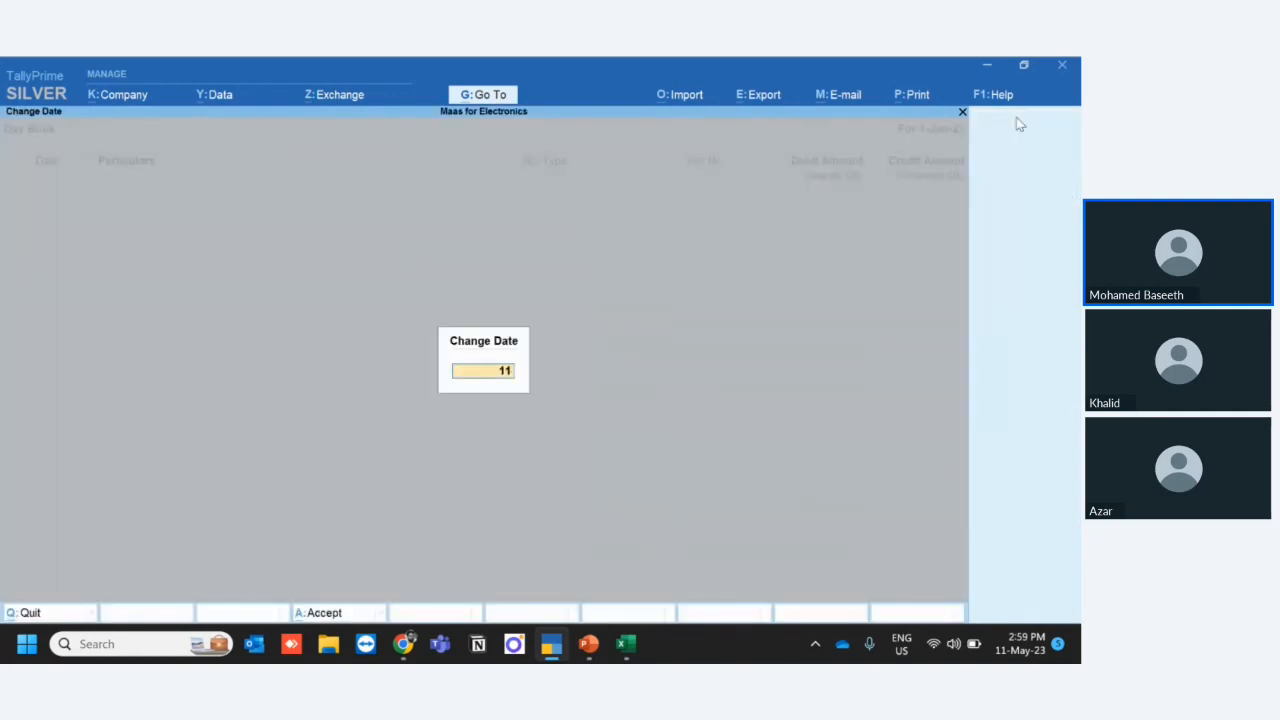
type("-4")
key("Return")
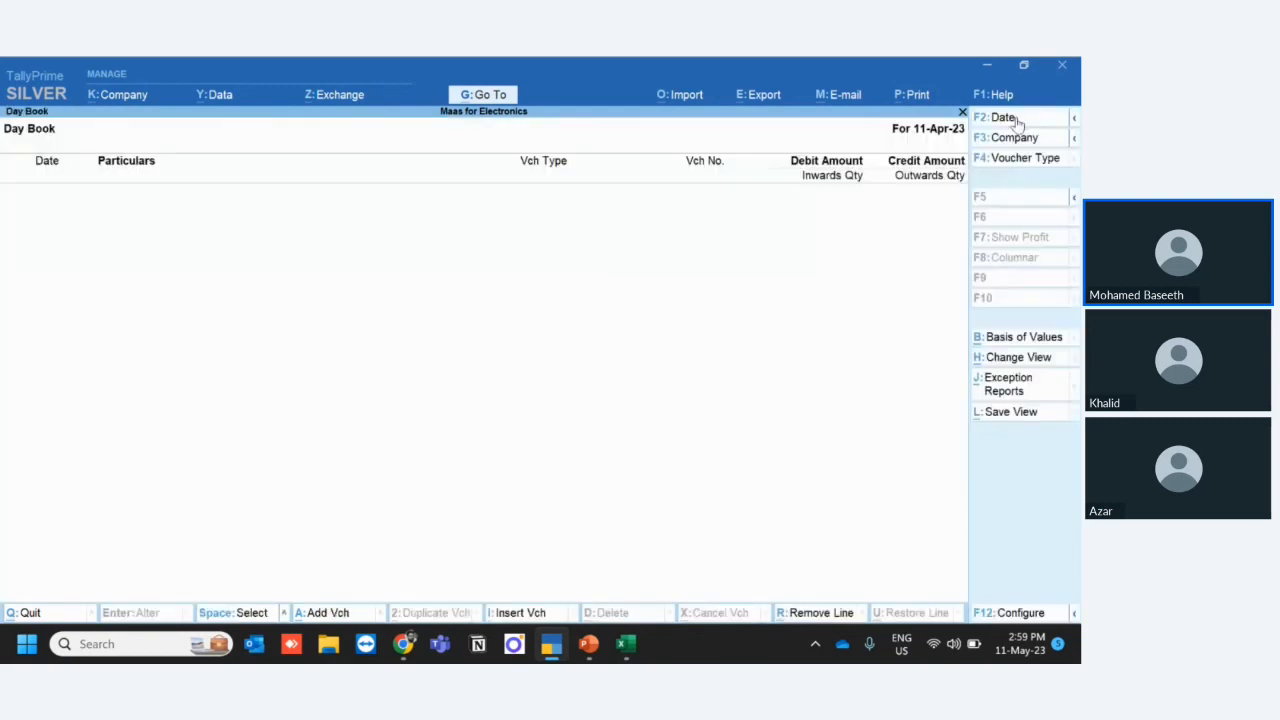
left_click(1017, 124)
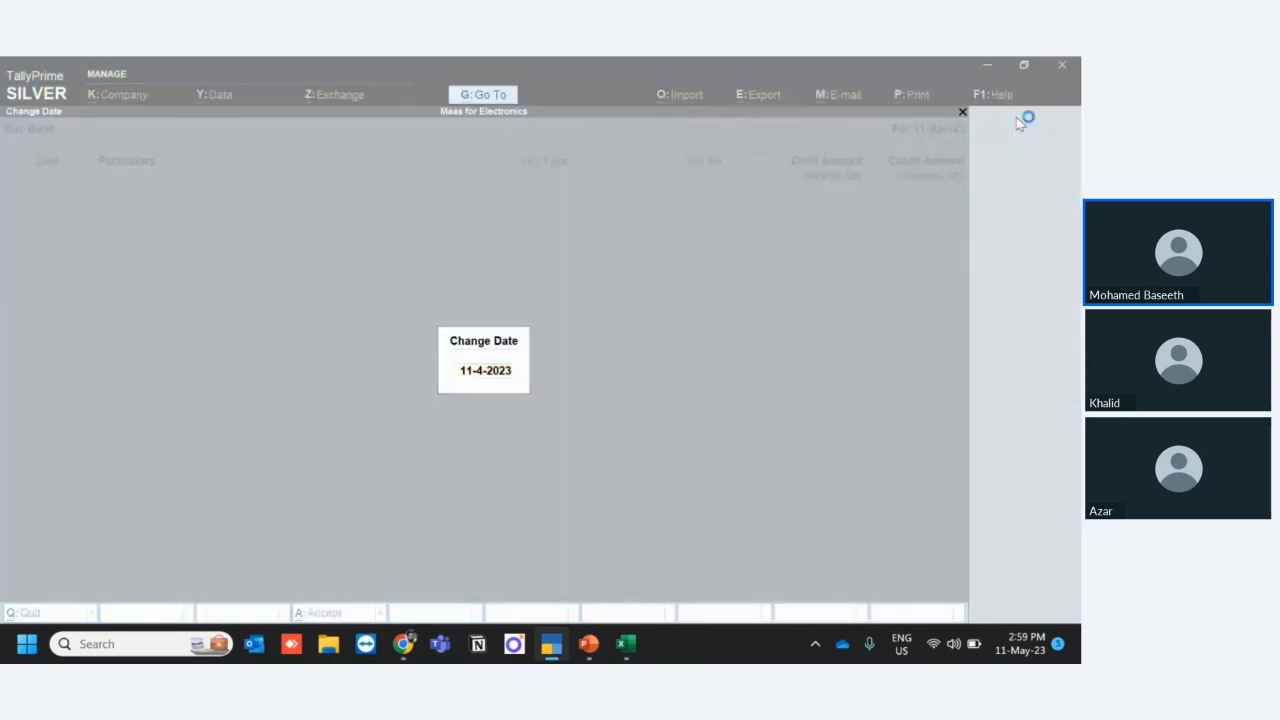
left_click(1061, 71)
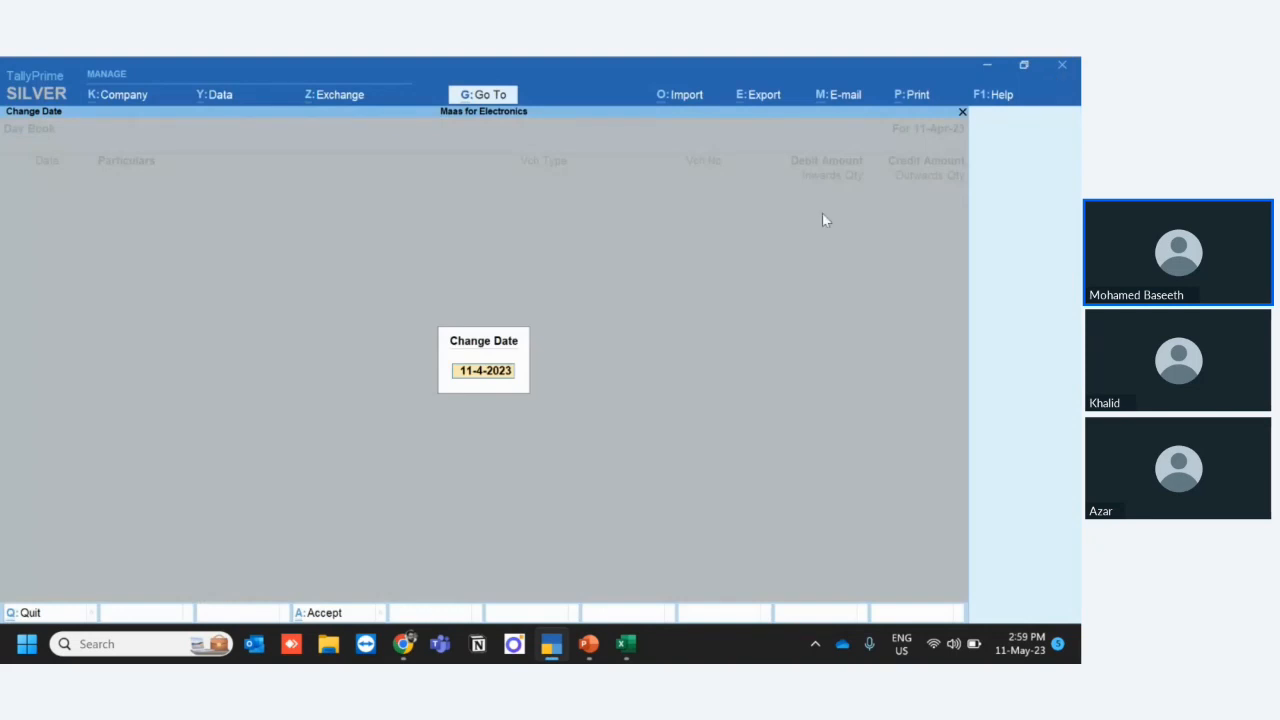
type("11-5")
key("Return")
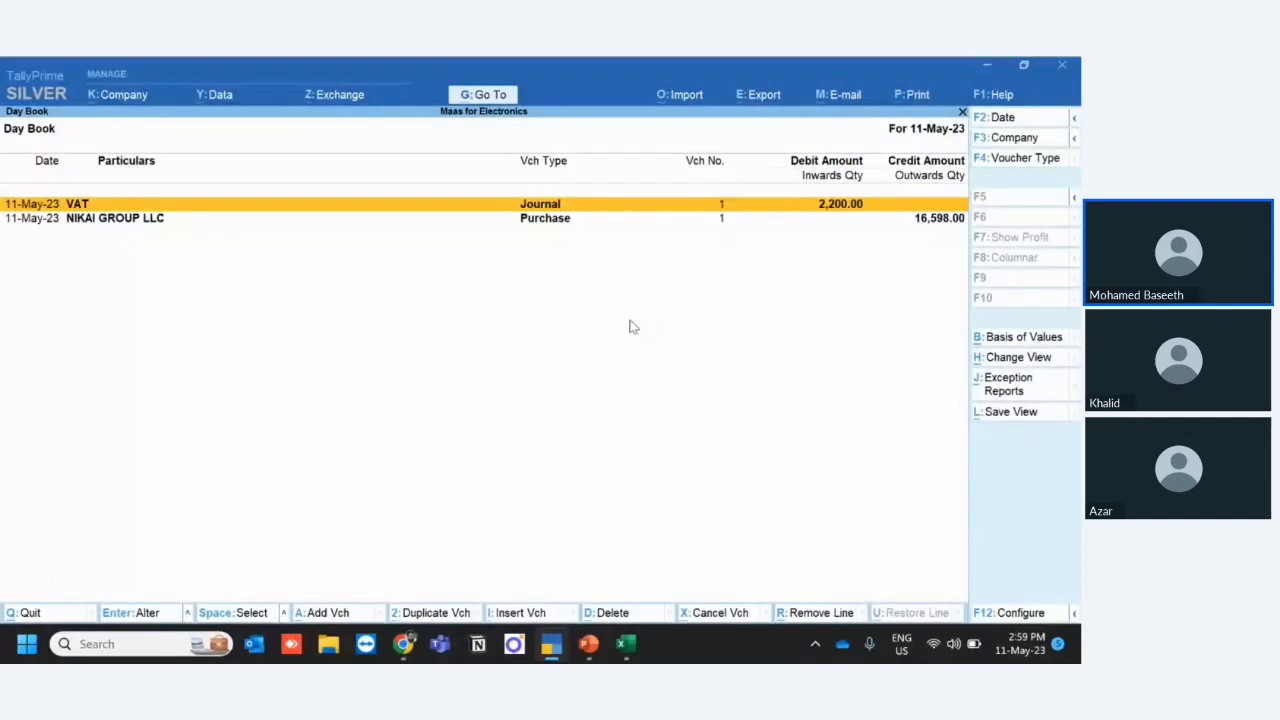
- Give the VAT journal voucher the stat adjustment Account for and Claim VAT Paid to Customs with Imports as additional details, and accept it
key("Return")
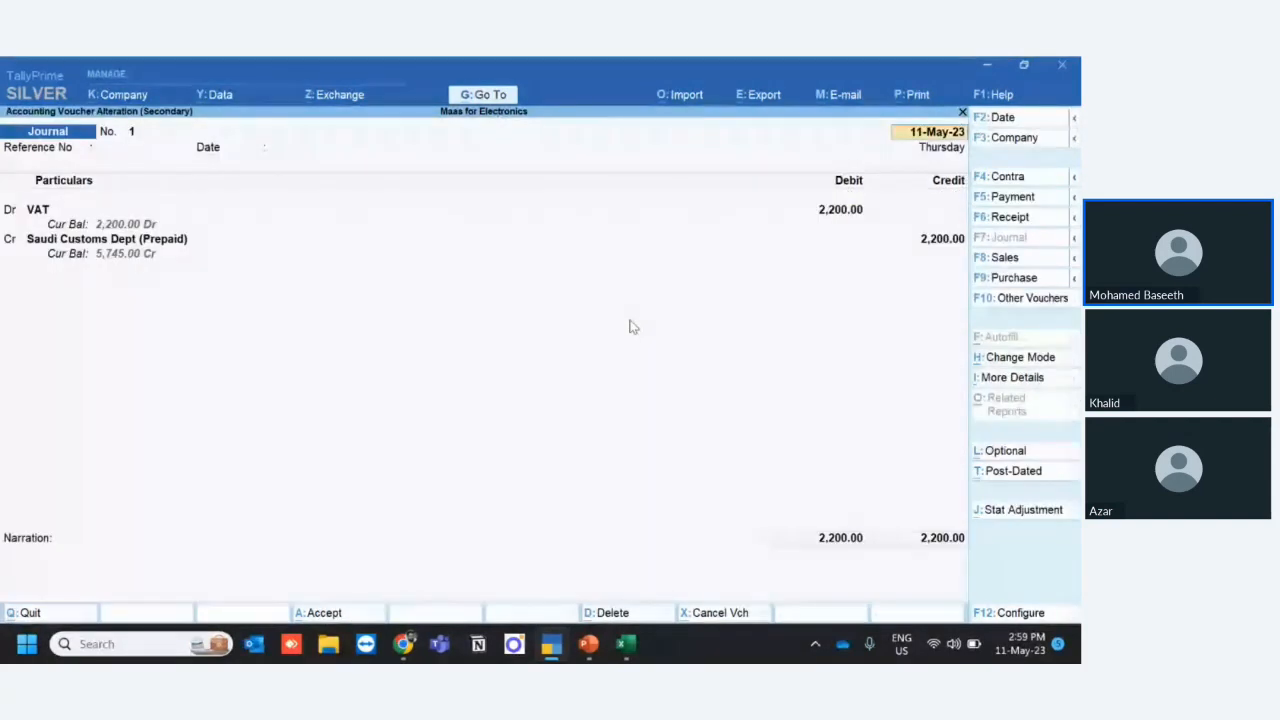
left_click(995, 514)
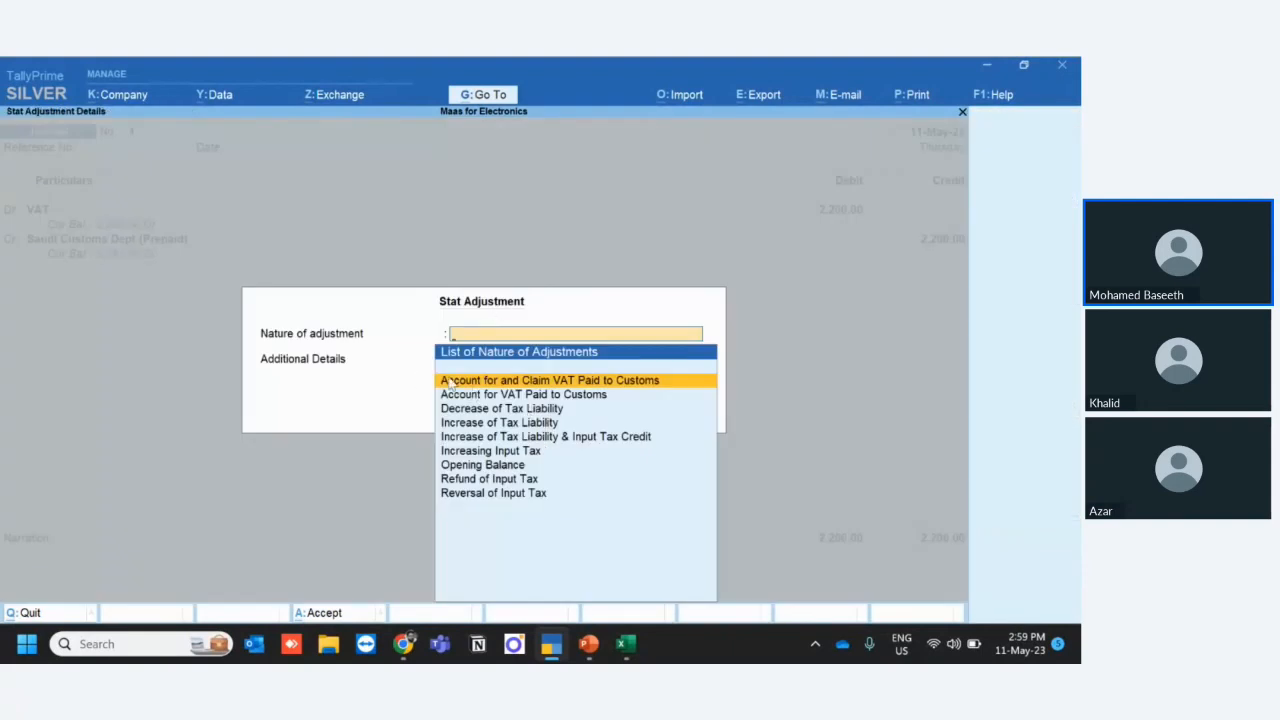
left_click(505, 382)
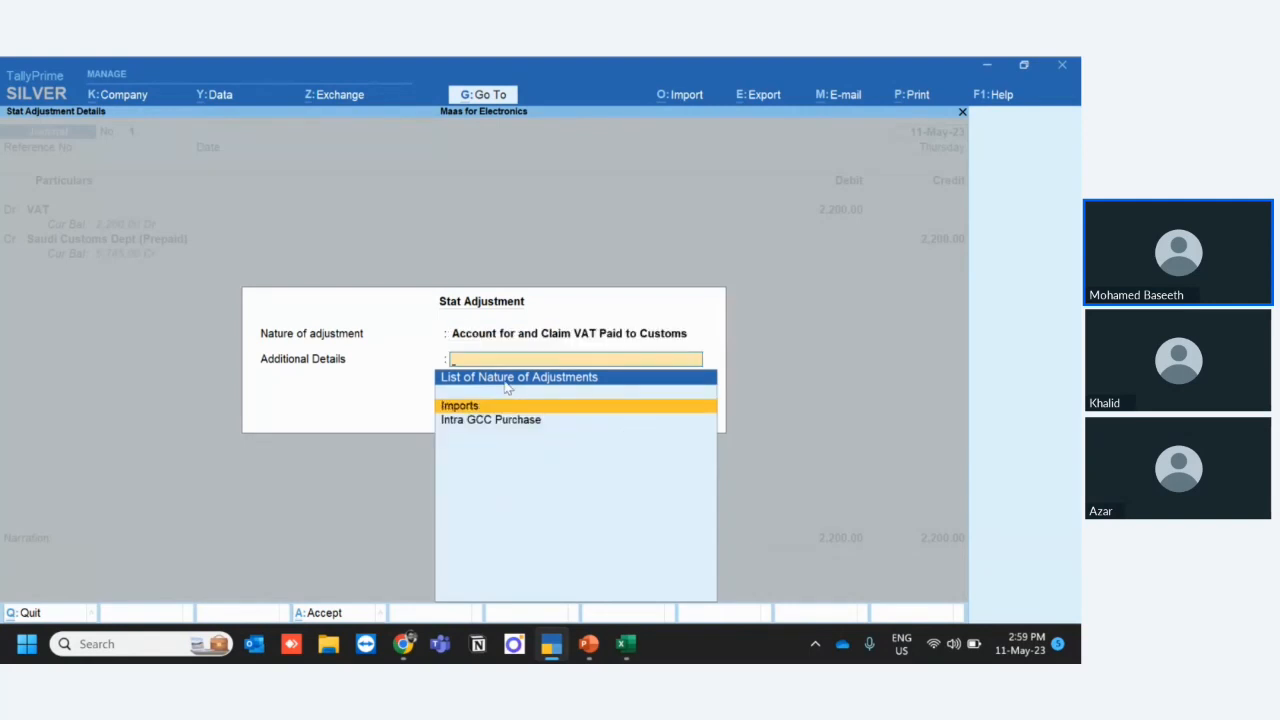
key("Return")
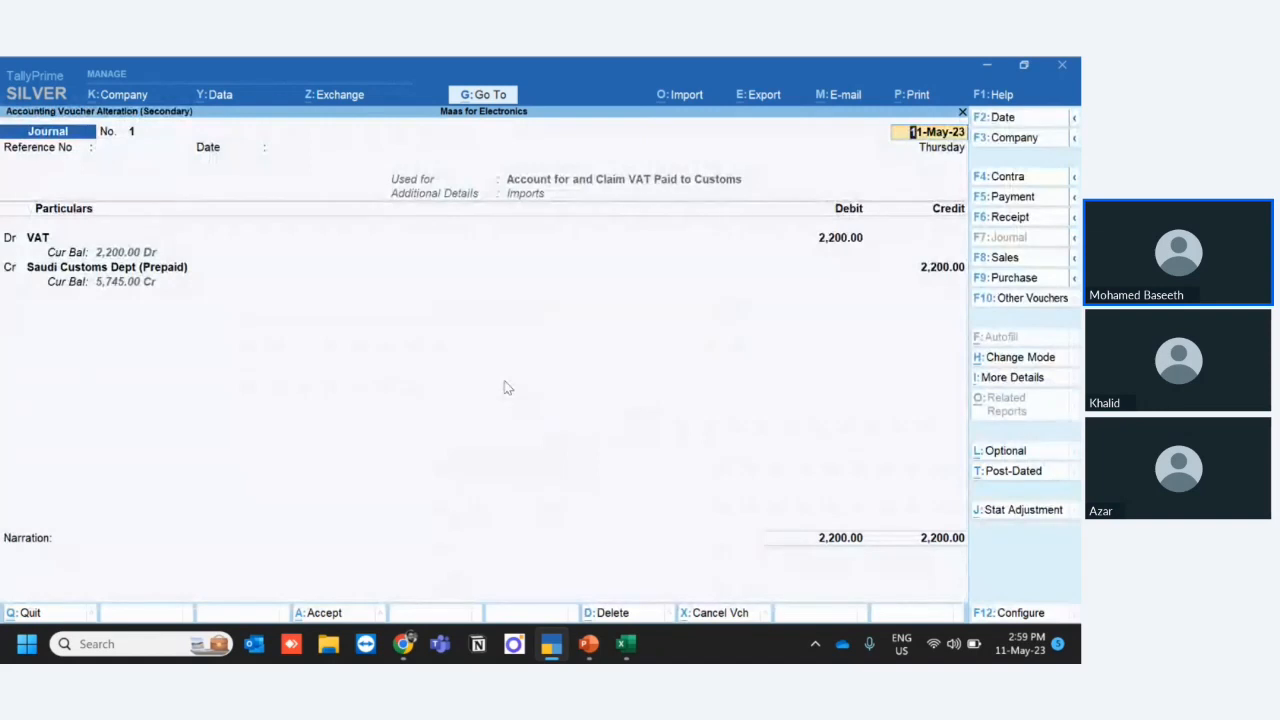
left_click(328, 620)
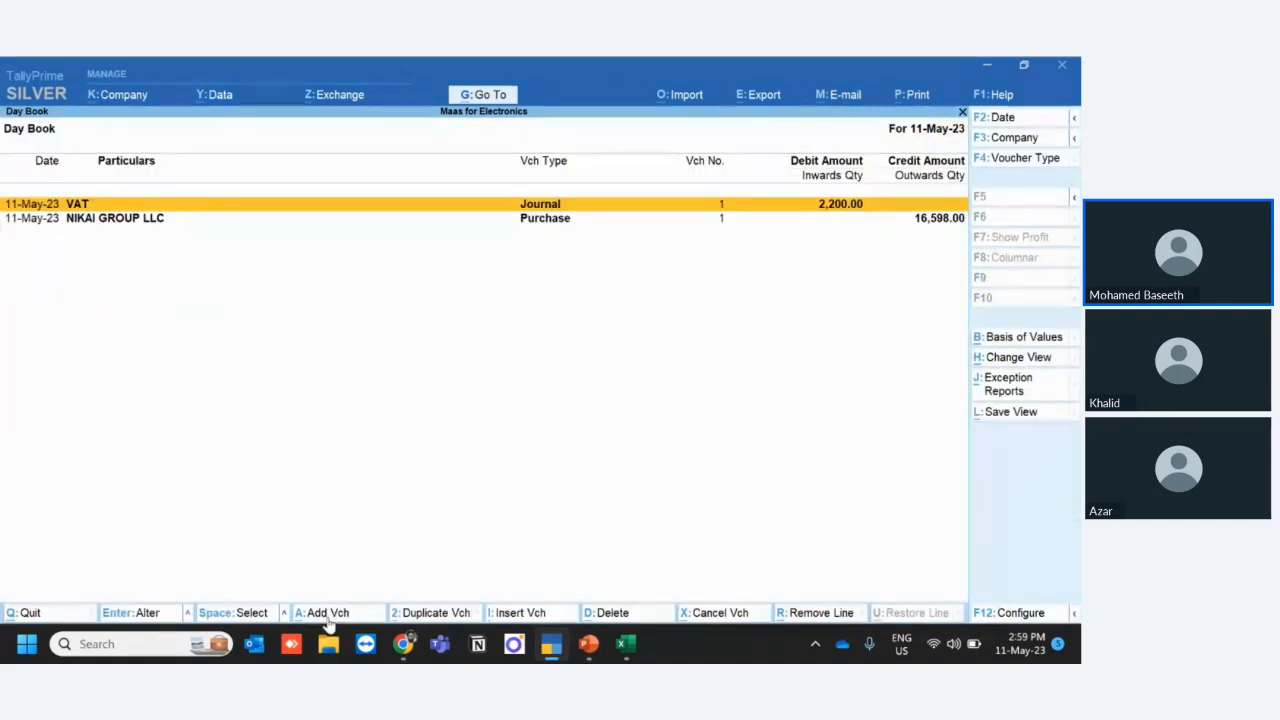
- Close the Day Book and open the VAT Return report again
key("Escape")
key("Escape")
key("Escape")
key("d")
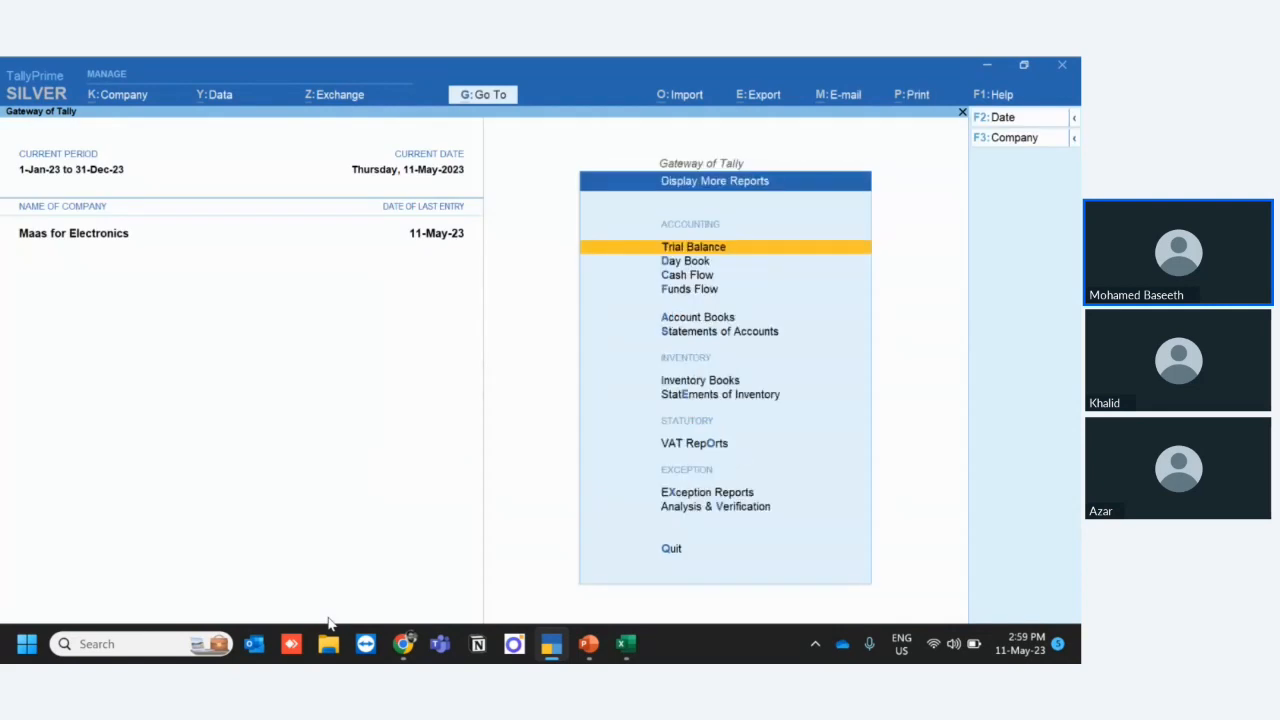
key("v")
key("Return")
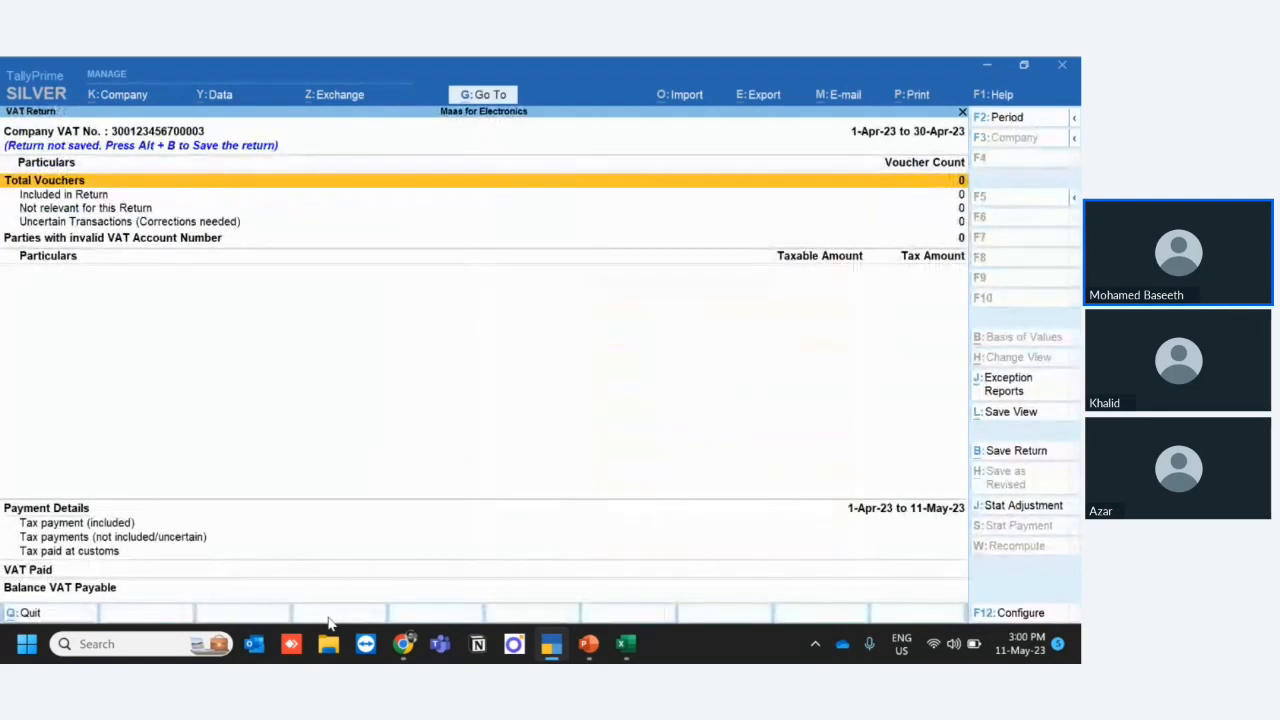
- Set the VAT Return period from 1-Apr-23 to 30-Jun-23 to review the import purchase and customs VAT
left_click(997, 118)
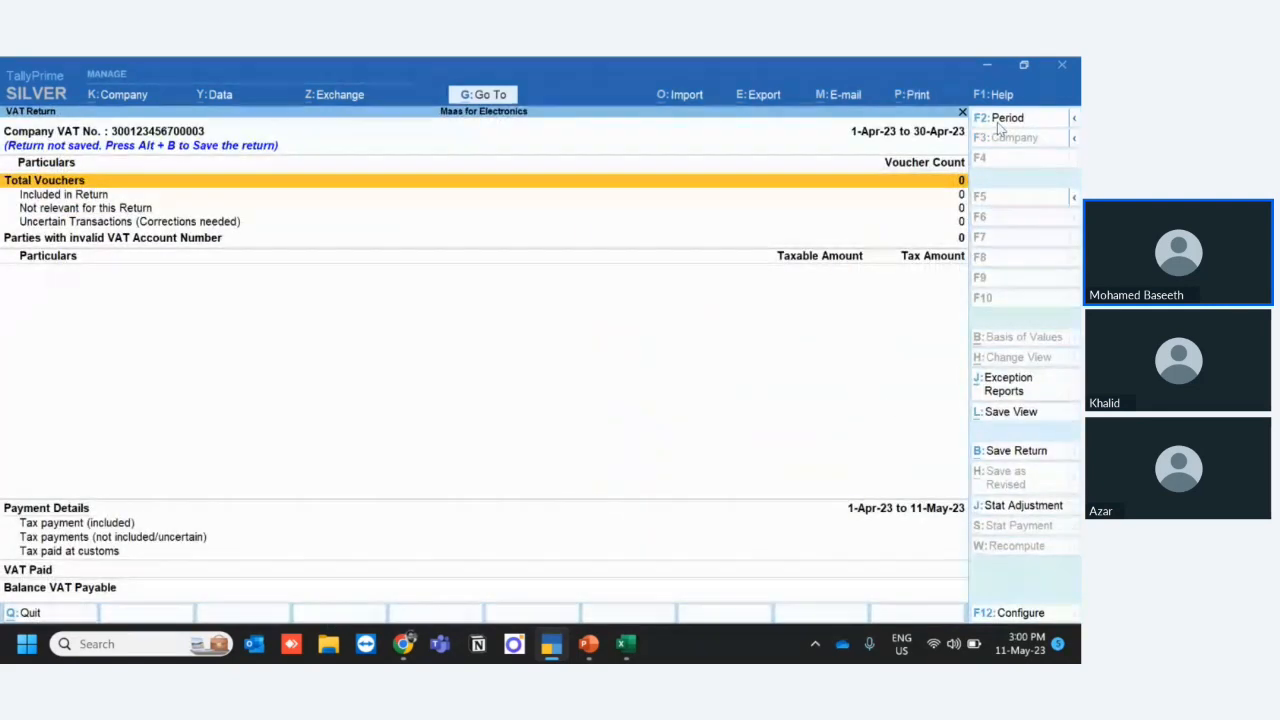
type(",a")
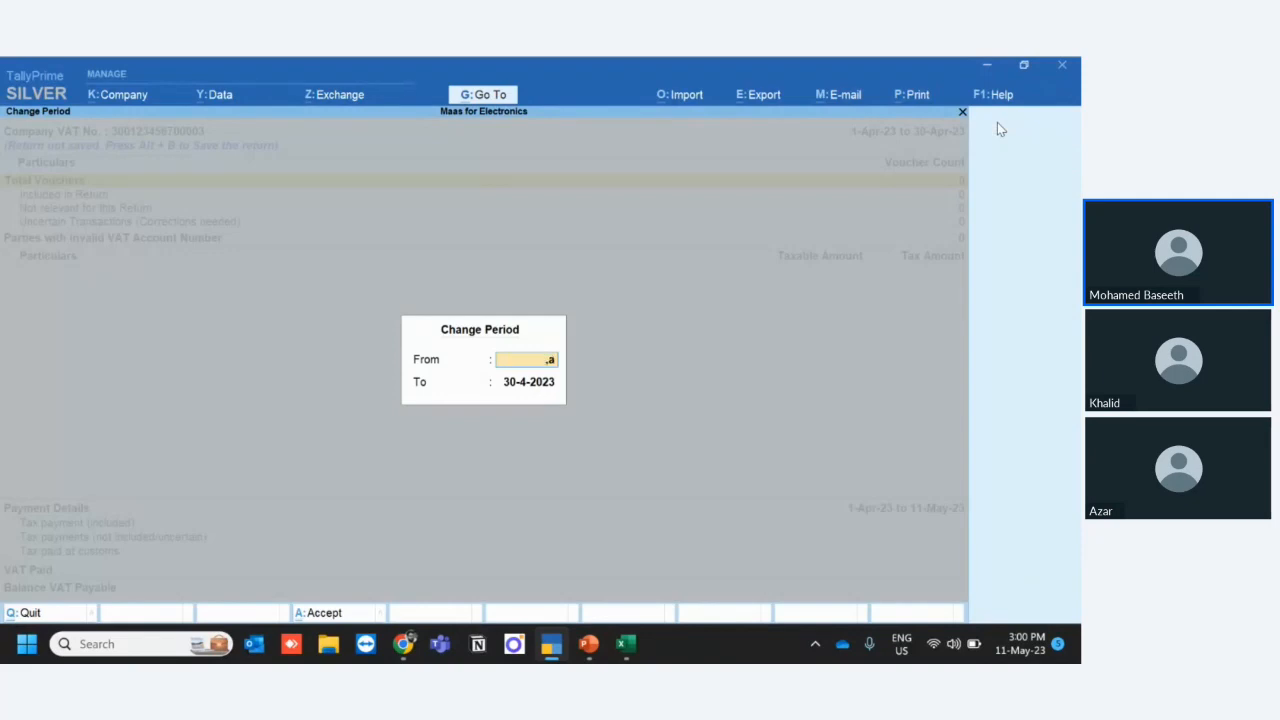
key("BackSpace")
key("BackSpace")
type(",ap")
key("BackSpace")
key("BackSpace")
key("BackSpace")
type("may")
key("Return")
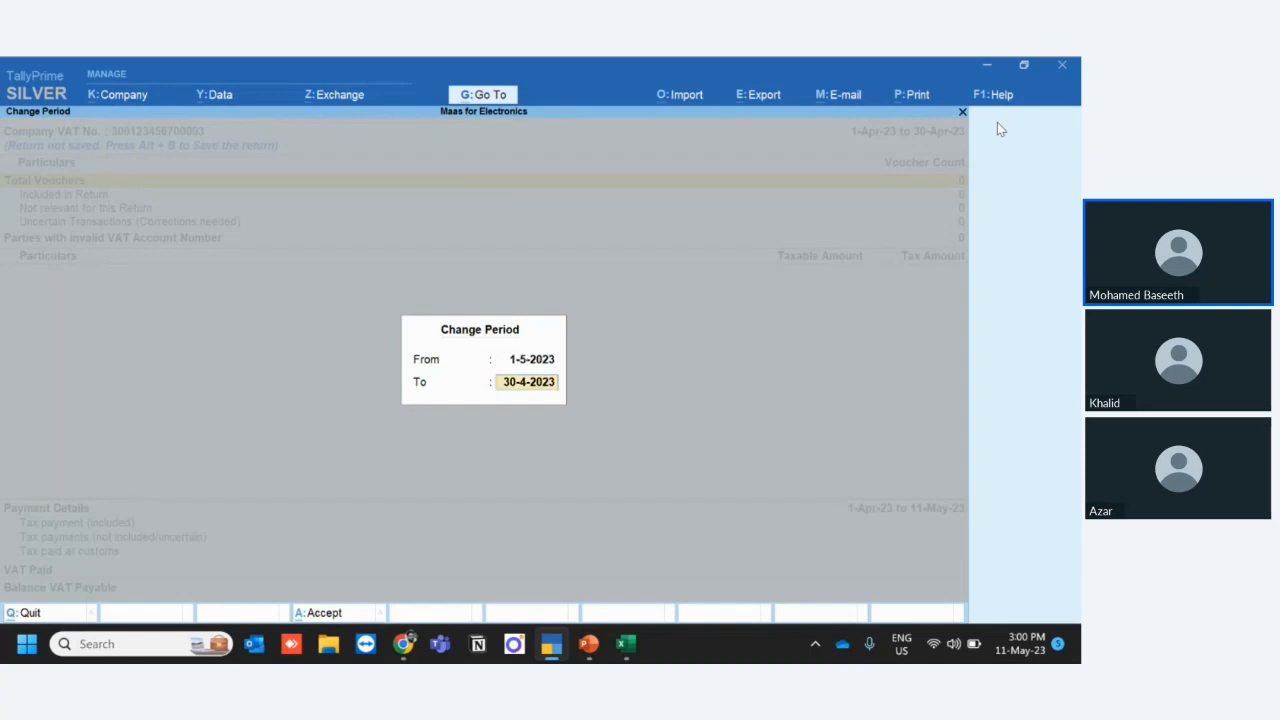
key("BackSpace")
type("ap")
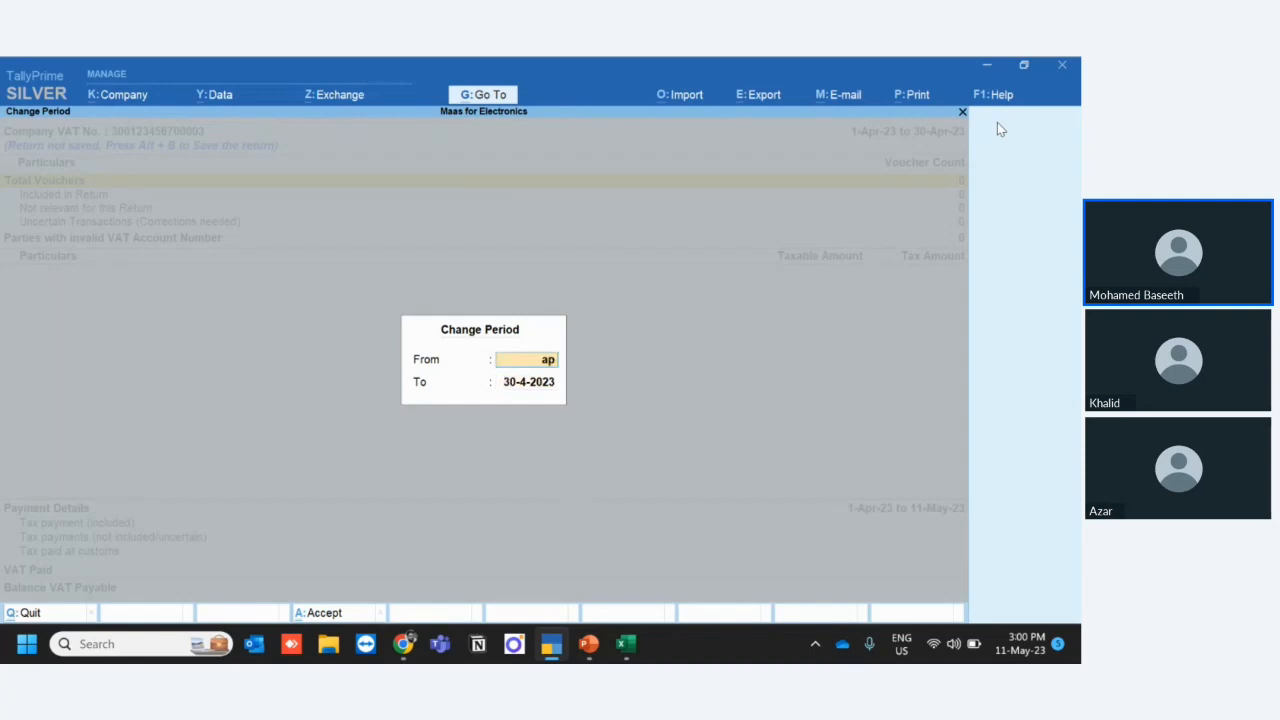
type("r")
key("Return")
type("jun")
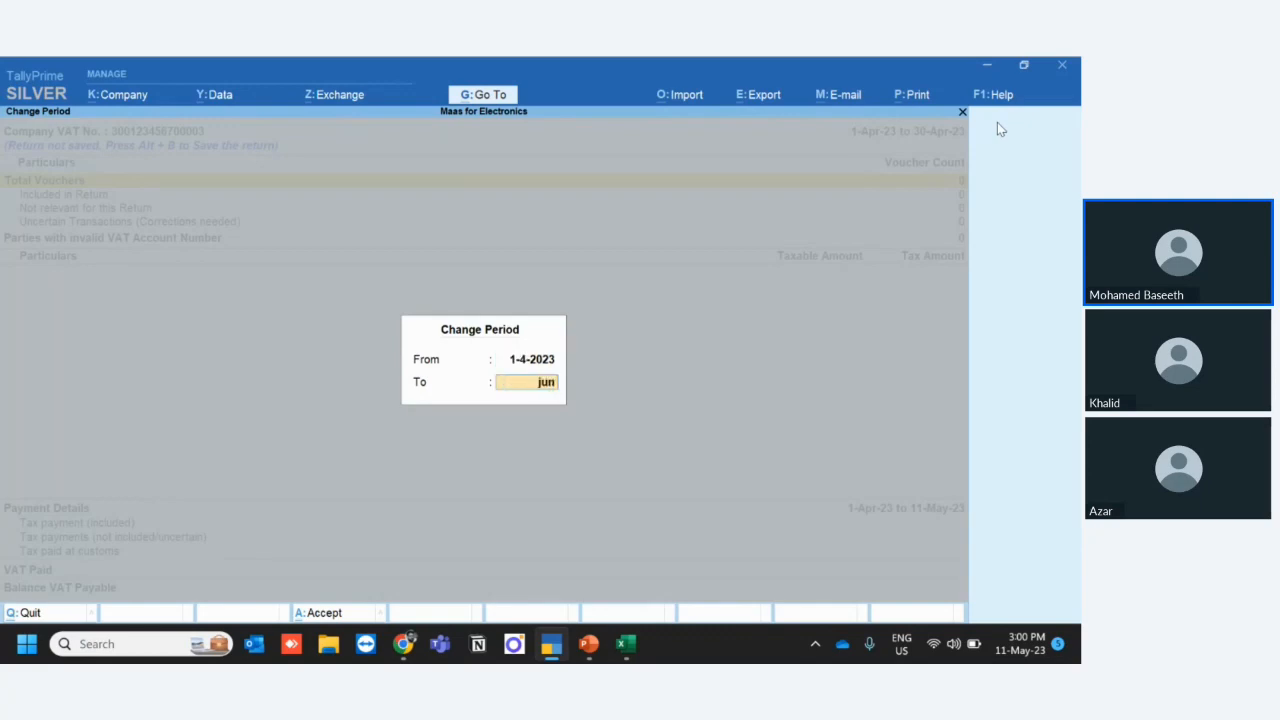
key("Return")
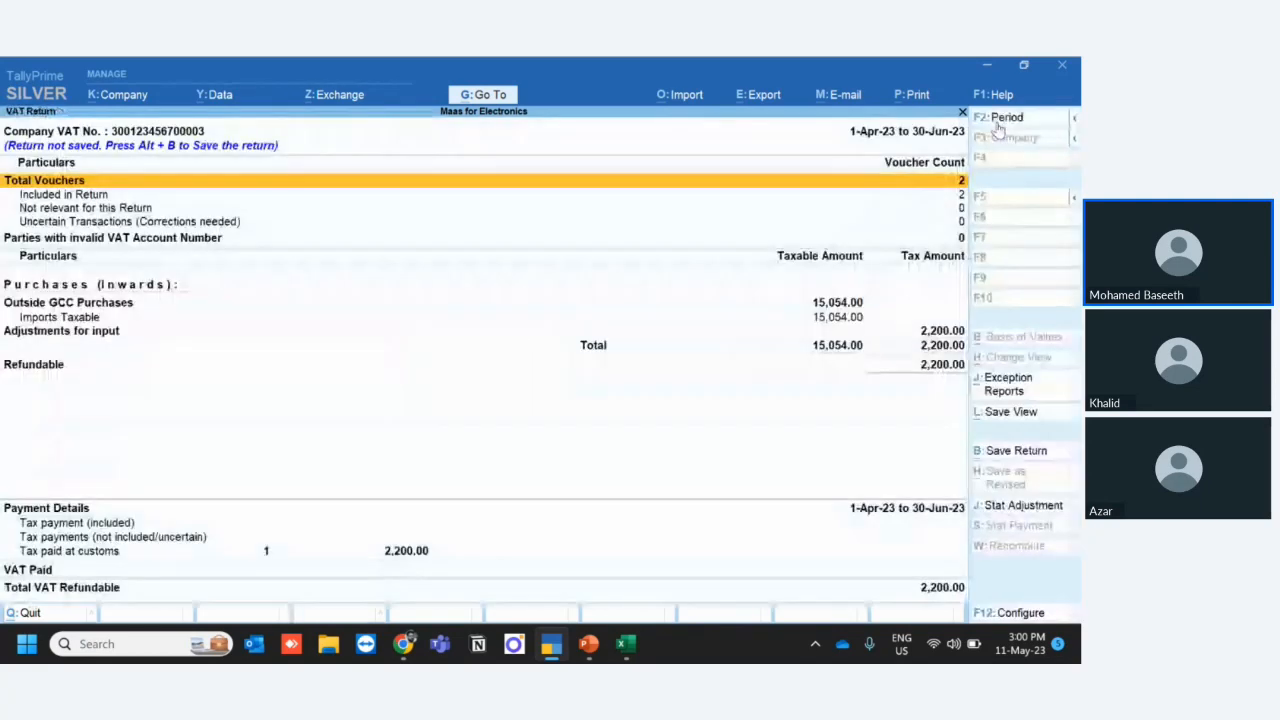
- Examine the Imports Taxable and Adjustments for input lines of the VAT Return
key("Down")
key("Down")
key("Down")
key("Down")
key("Down")
key("Down")
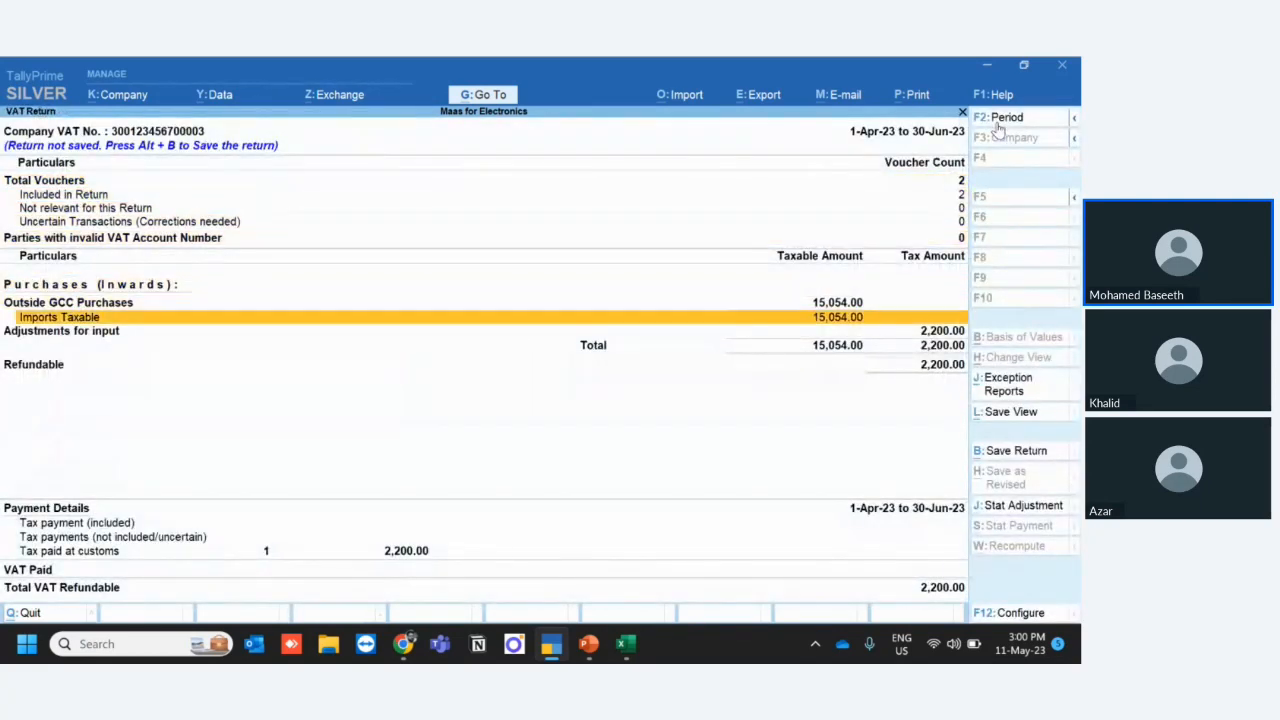
key("Down")
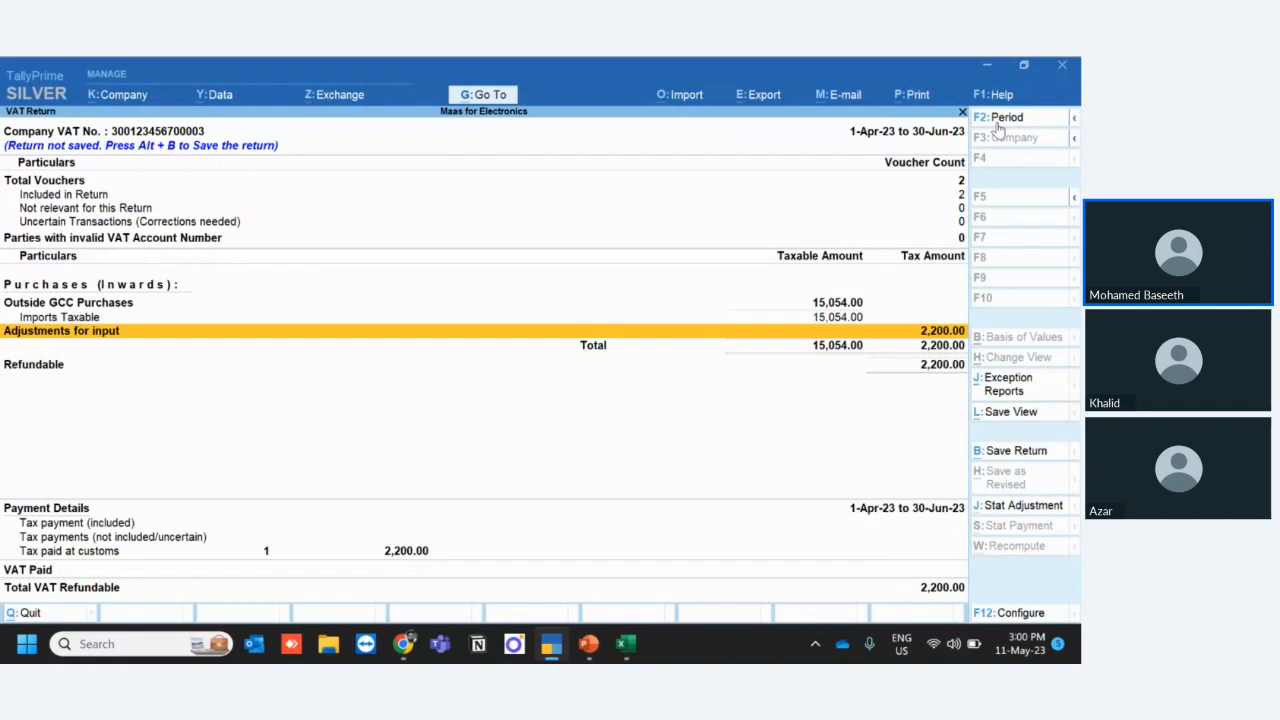
- Close the VAT Return and open the ledger vouchers of Saudi Customs Dept (Prepaid)
key("Escape")
key("Escape")
key("Escape")
key("Escape")
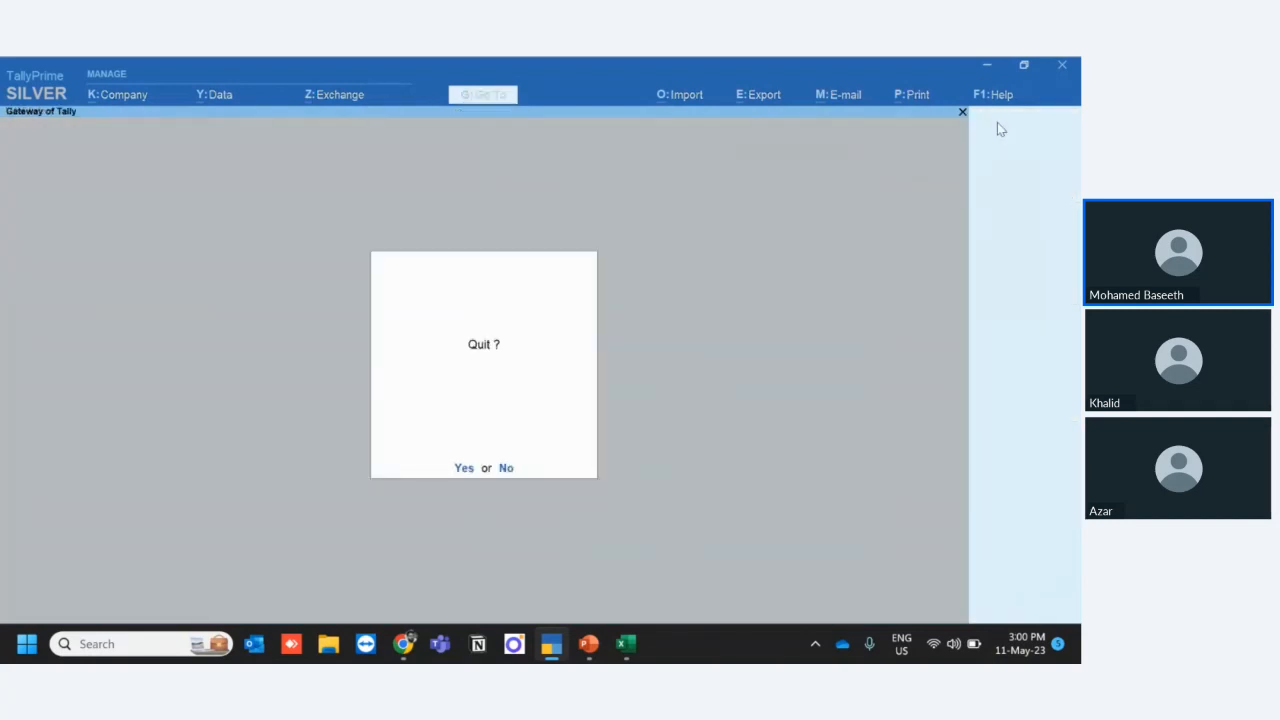
key("Escape")
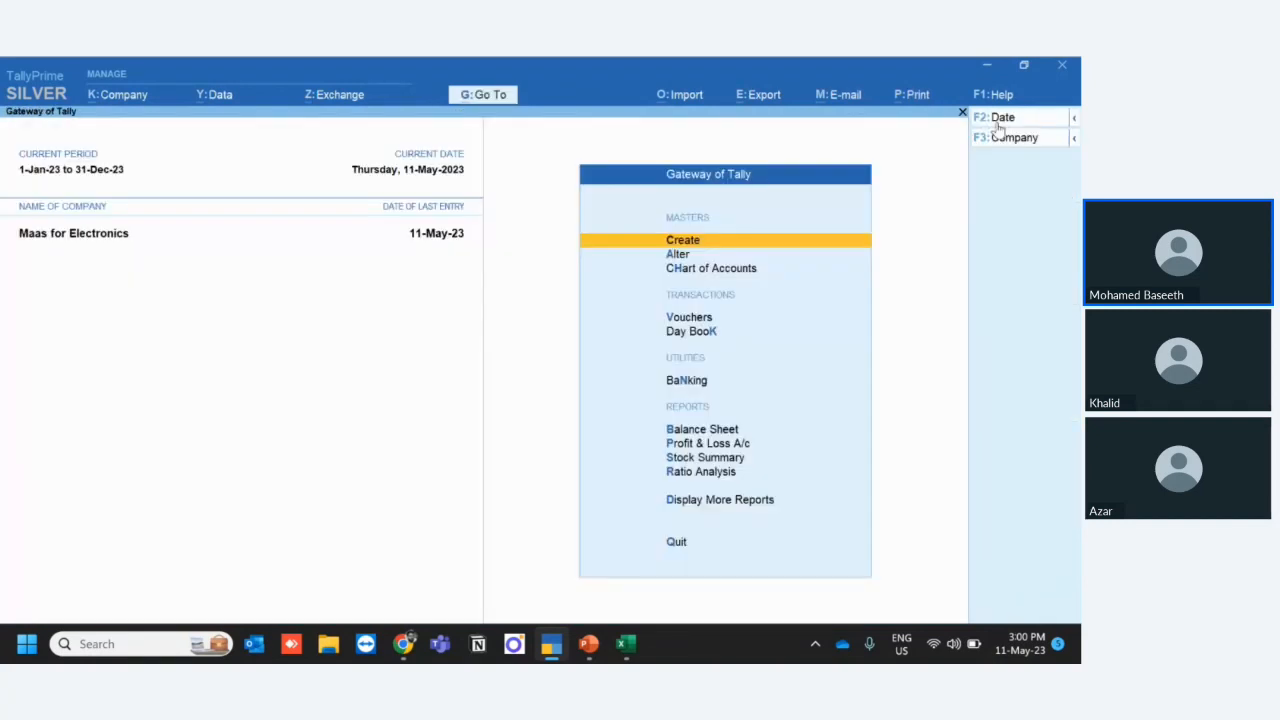
key("d")
key("a")
key("l")
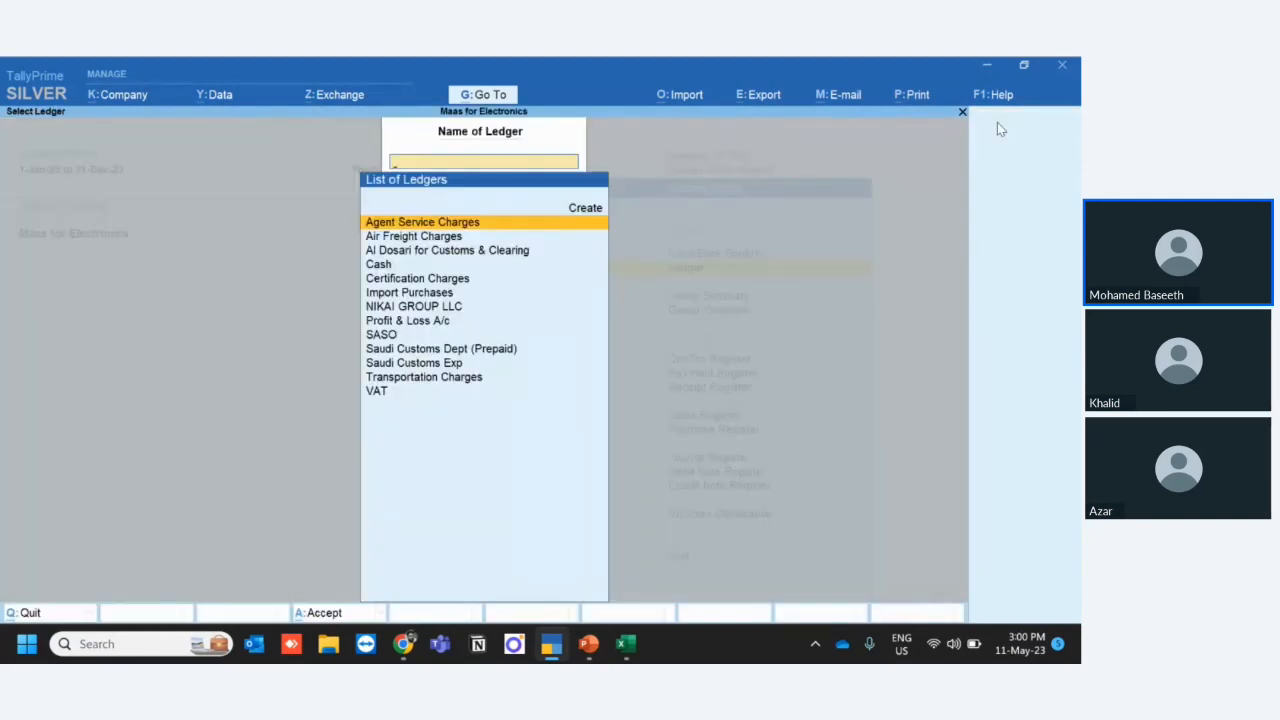
key("Down")
key("Down")
key("Down")
key("Down")
key("Down")
key("Down")
key("Down")
key("Down")
key("Down")
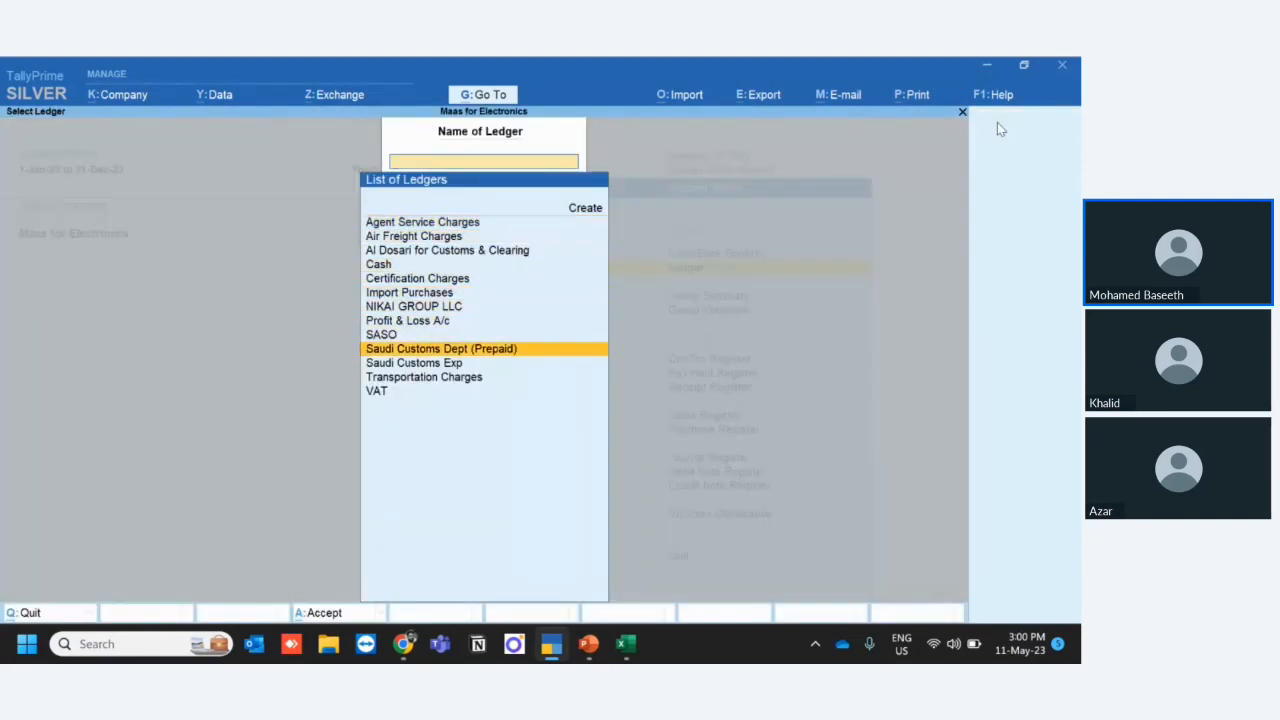
key("Return")
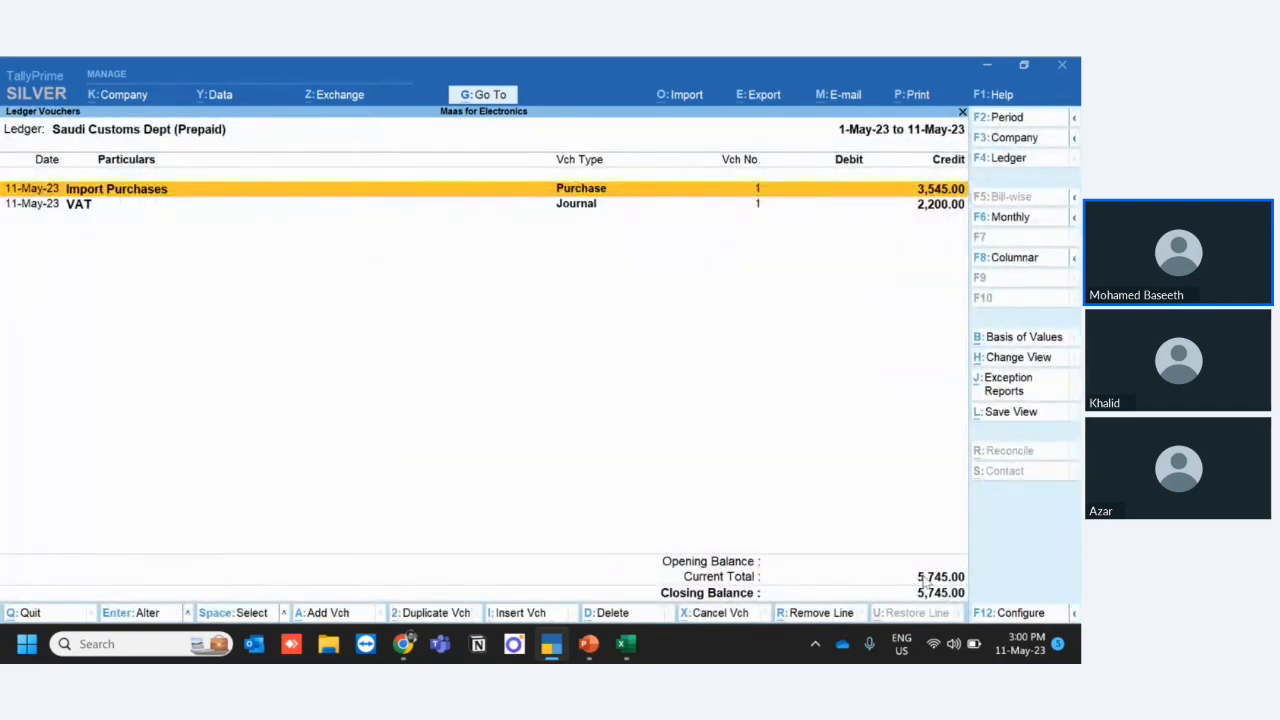
- Switch to Excel, total the customs charges in D14 of the Customs with VAT sheet, and view the Customs without VAT sheet
left_click(626, 644)
left_click_drag(294, 425, 291, 462)
left_click(289, 479)
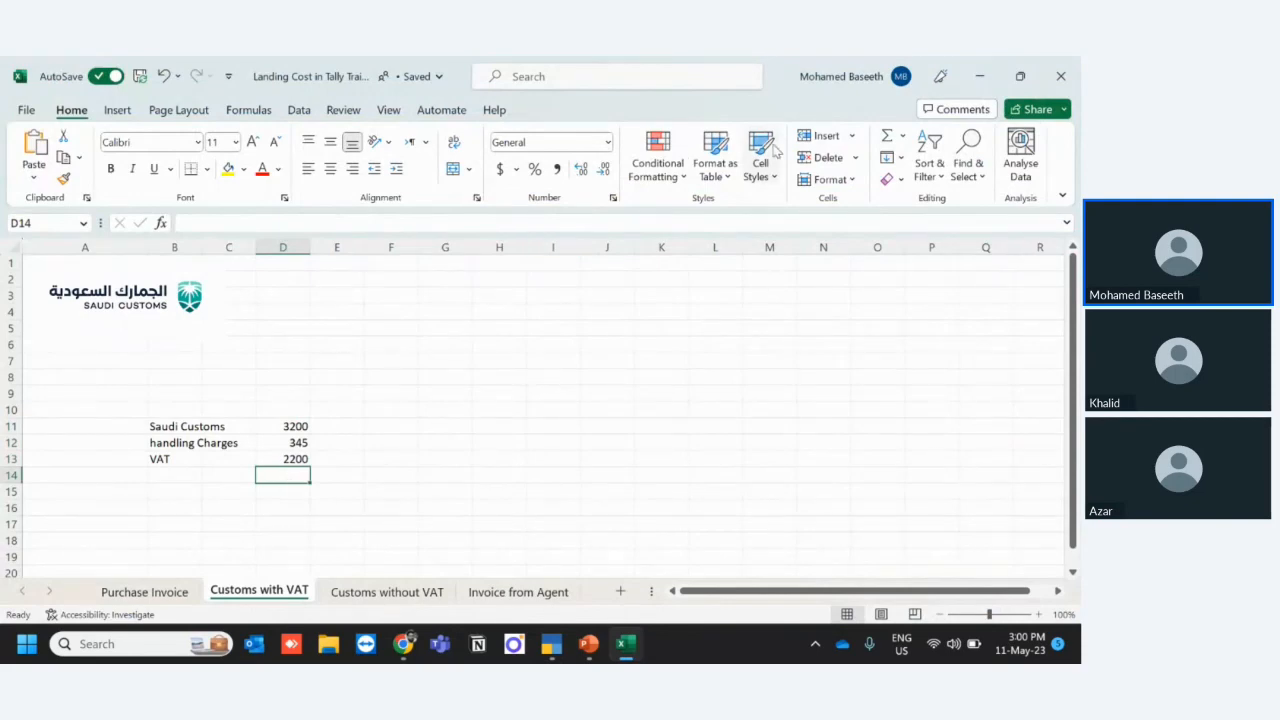
left_click(887, 138)
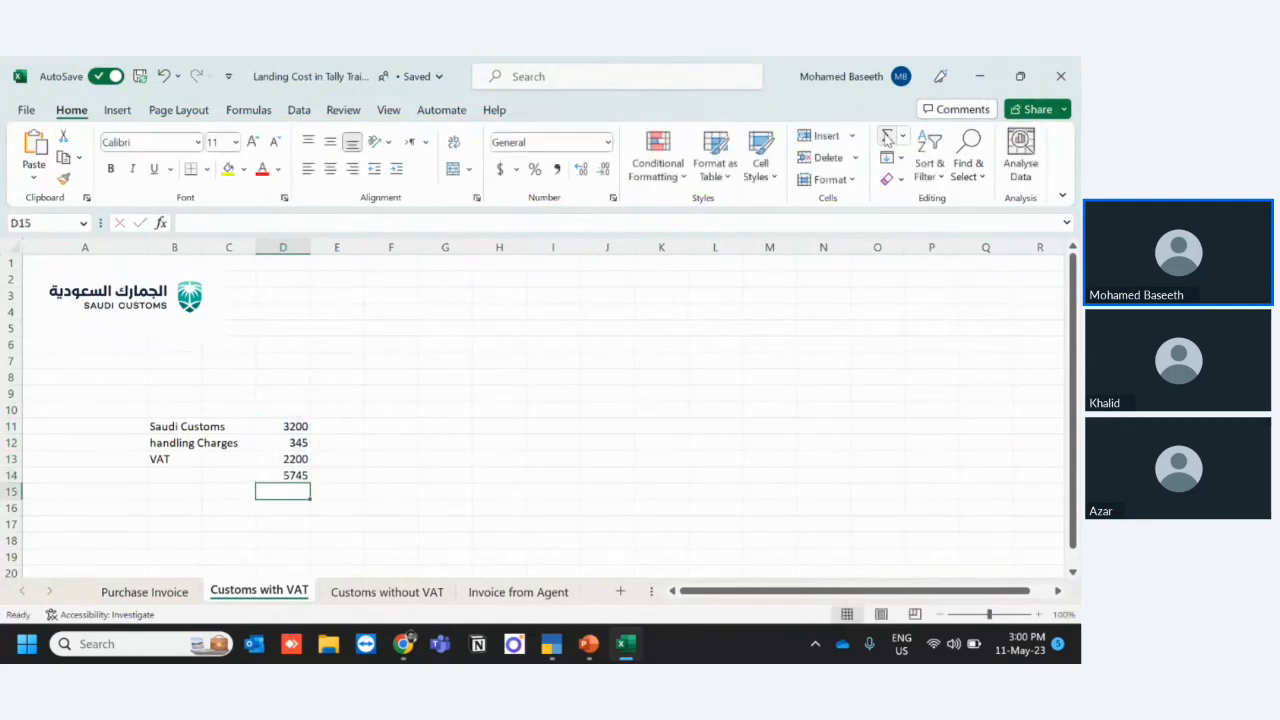
key("Up")
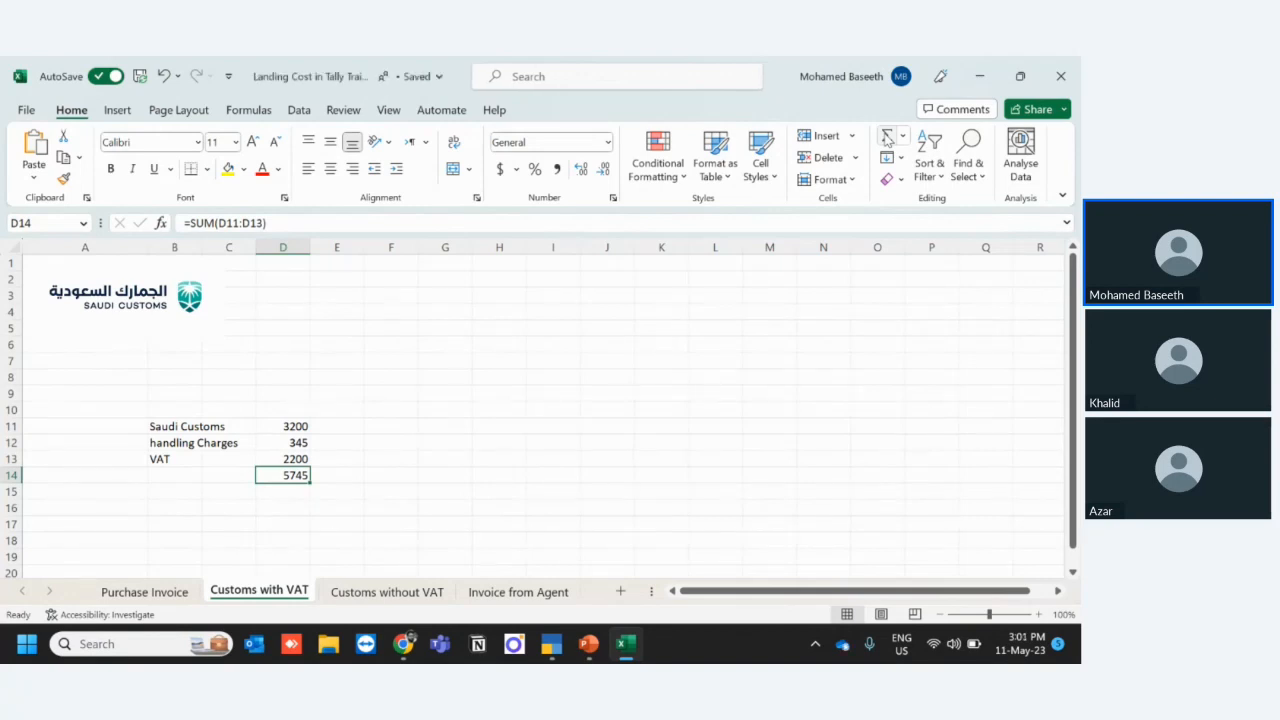
left_click(370, 592)
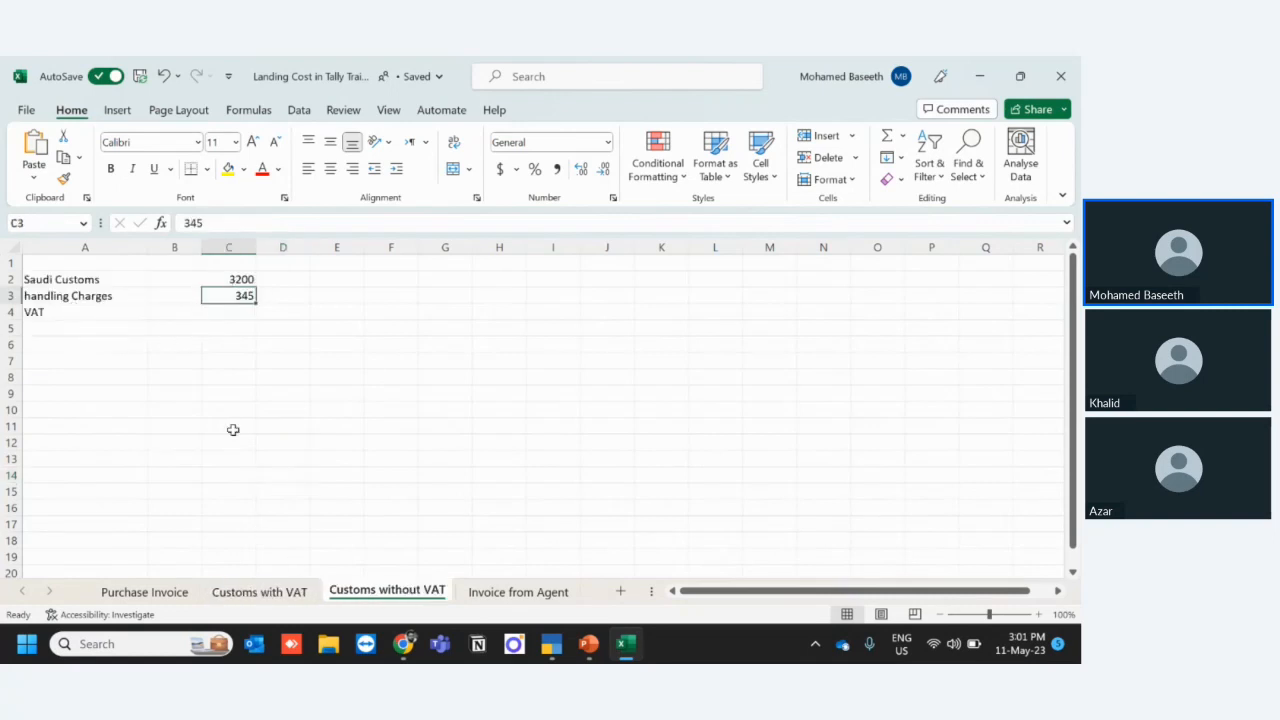
- Return to TallyPrime and review the VAT journal and import purchase vouchers in the Saudi Customs Dept (Prepaid) ledger without changing them
key("alt+Tab")
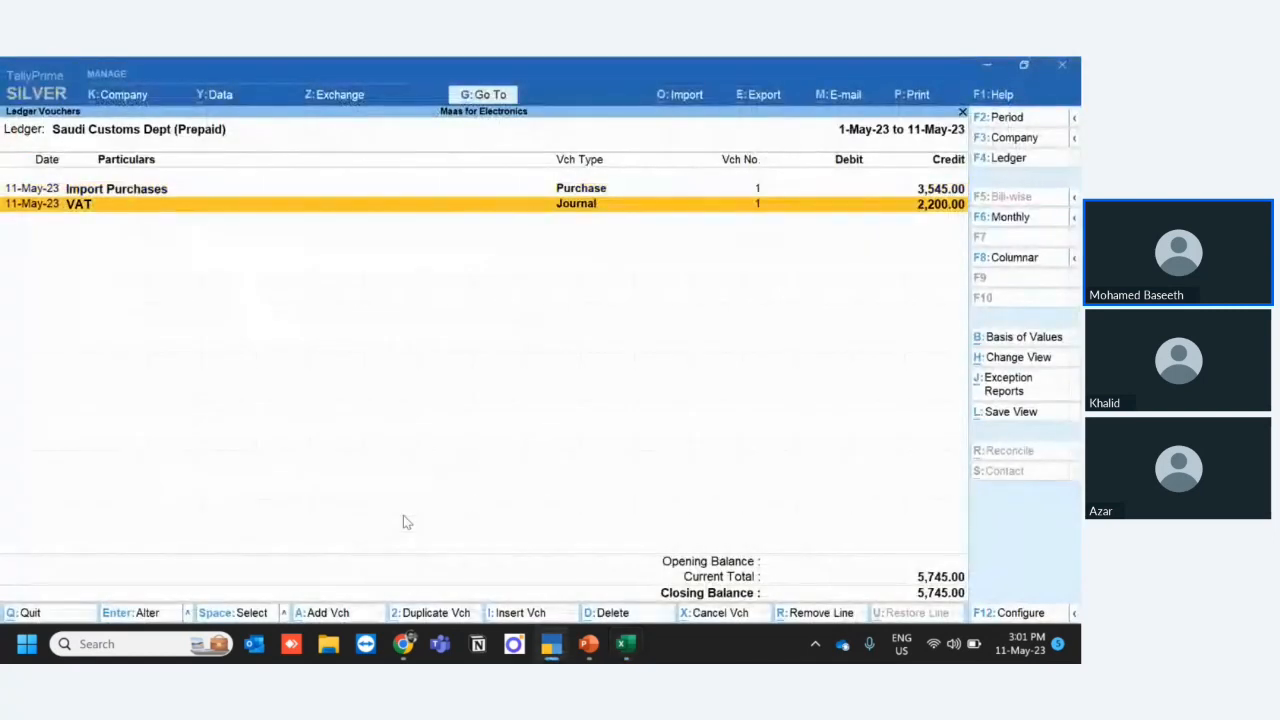
key("Return")
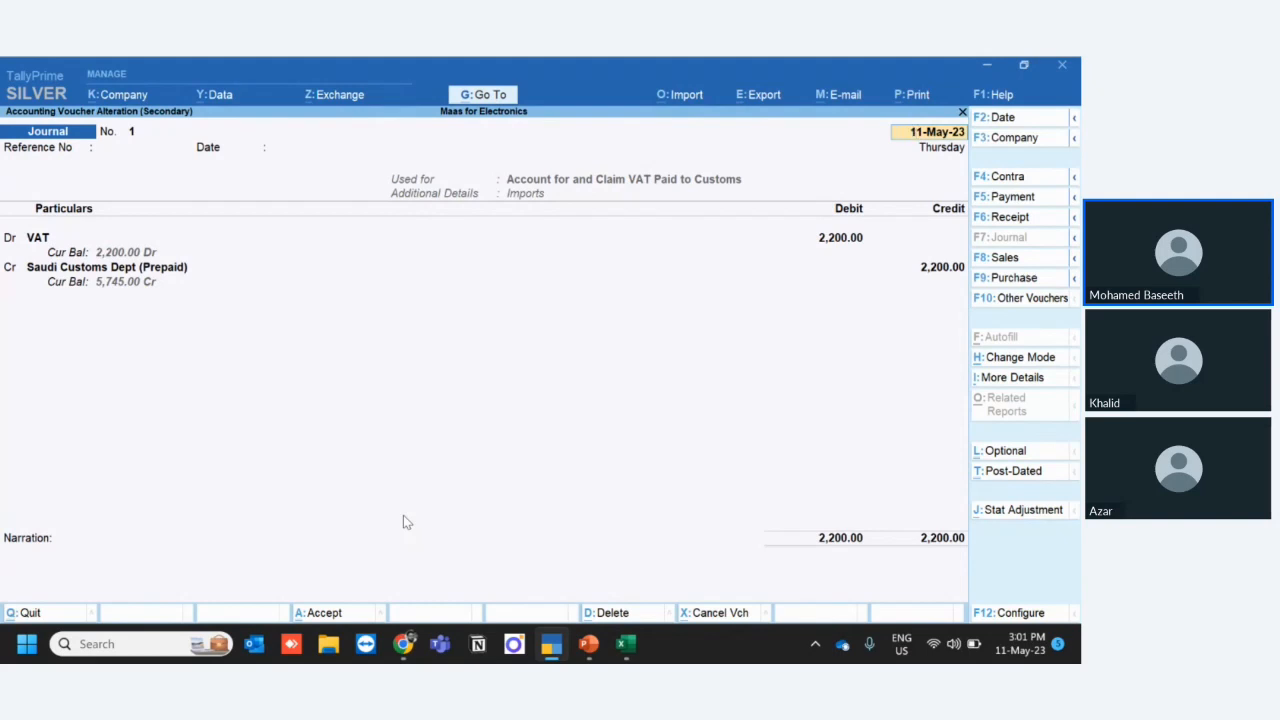
key("Escape")
key("Escape")
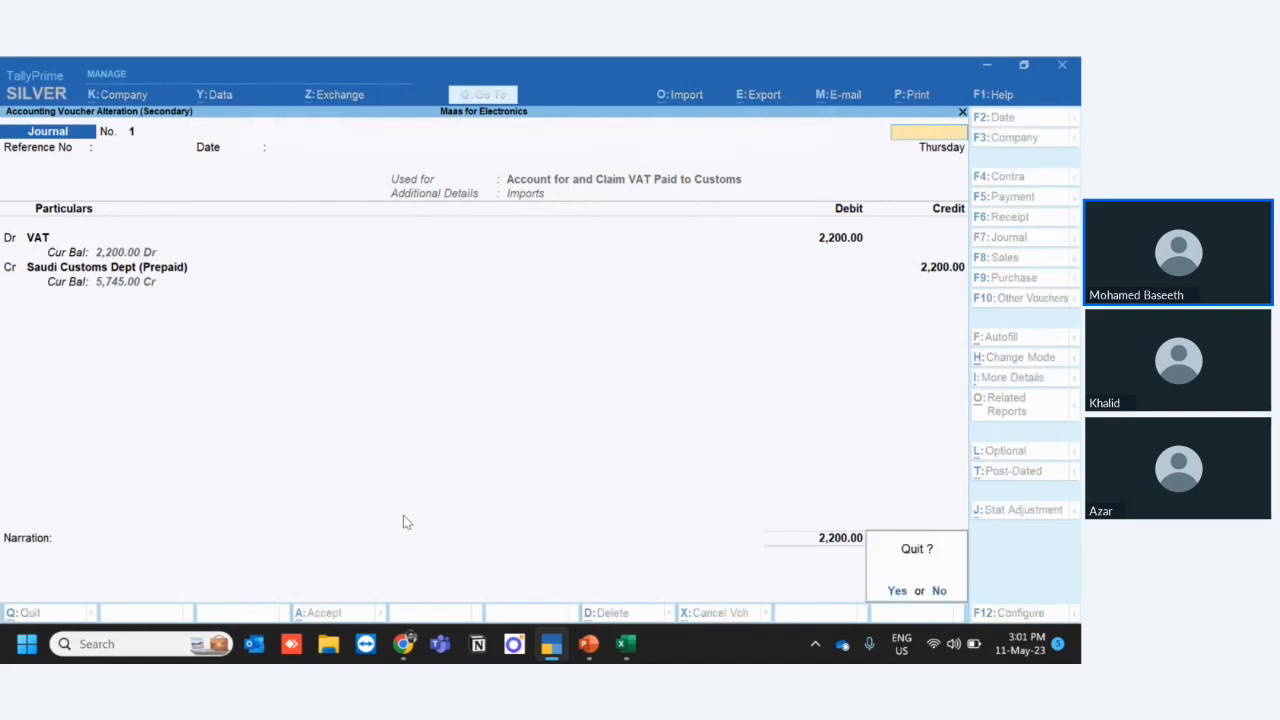
key("y")
key("Return")
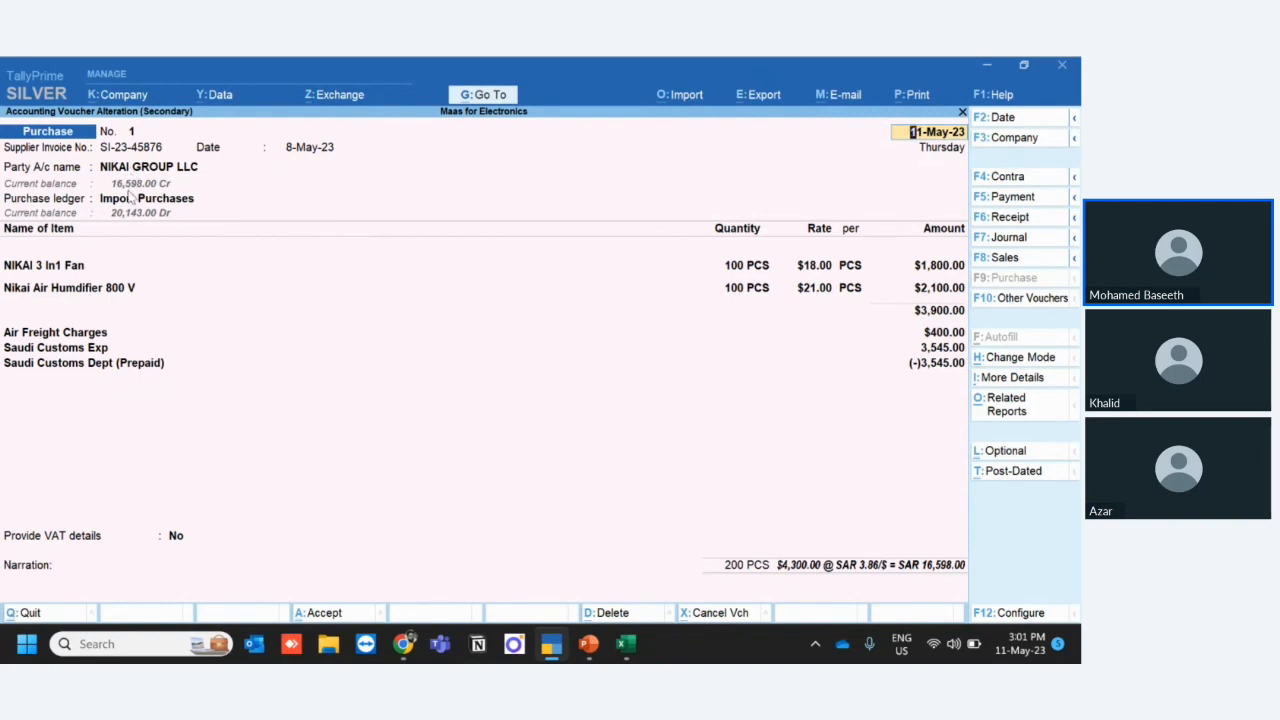
key("Escape")
key("Escape")
key("Escape")
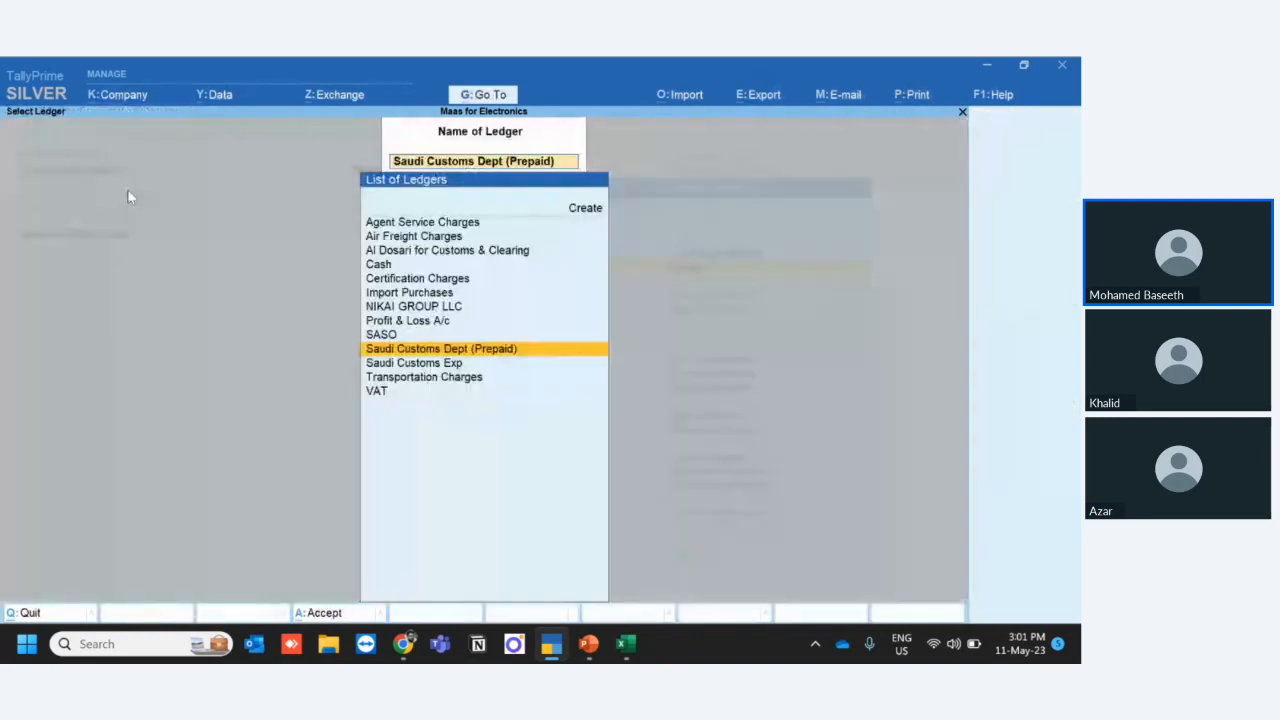
- Open the ledger vouchers of NIKAI GROUP LLC to review the supplier's entries
key("Up")
key("Up")
key("Up")
key("Up")
key("Down")
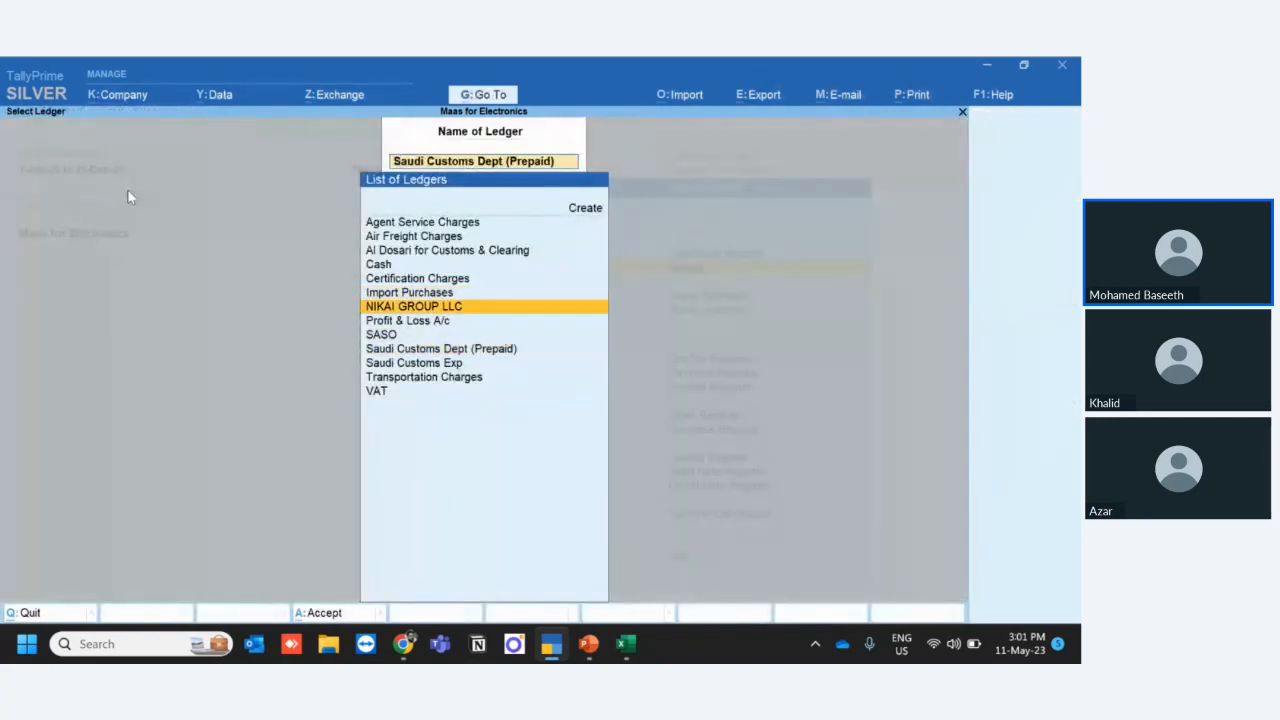
key("Return")
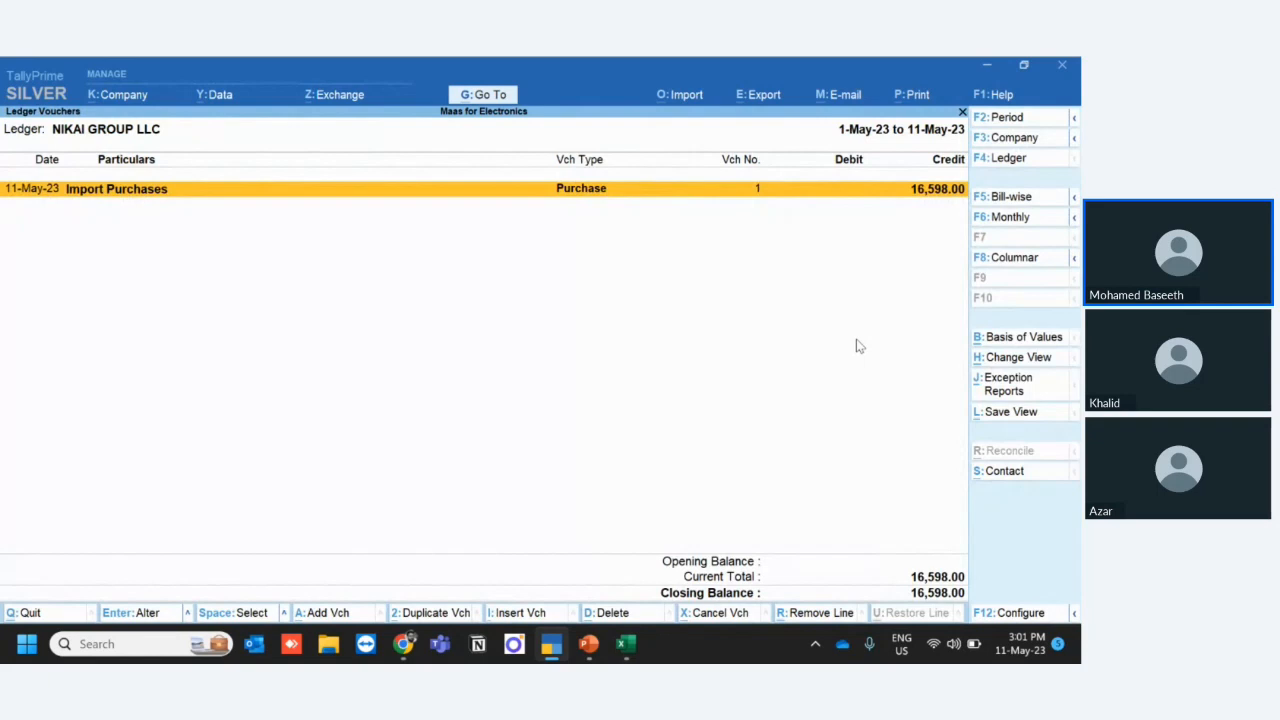
- Check the charges on Excel's Invoice from Agent sheet, and return to the Gateway of Tally in TallyPrime
key("alt+Tab")
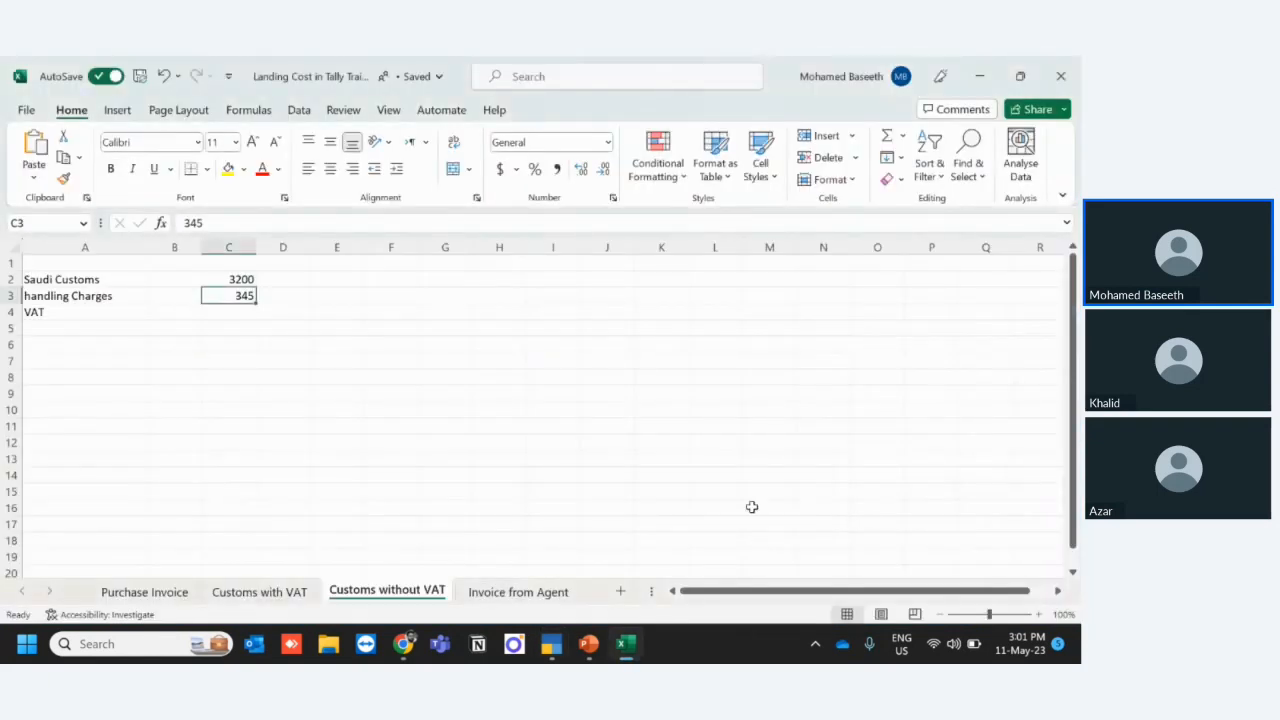
left_click(518, 592)
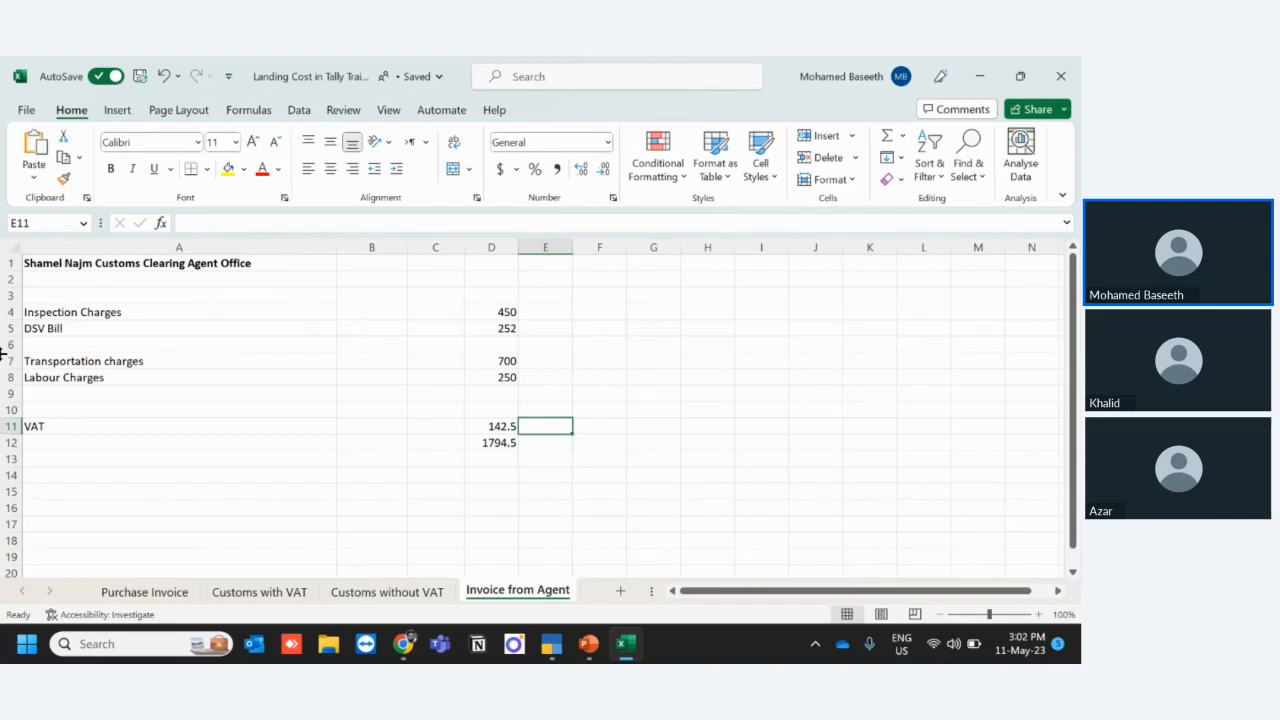
left_click(561, 650)
key("F4")
key("Escape")
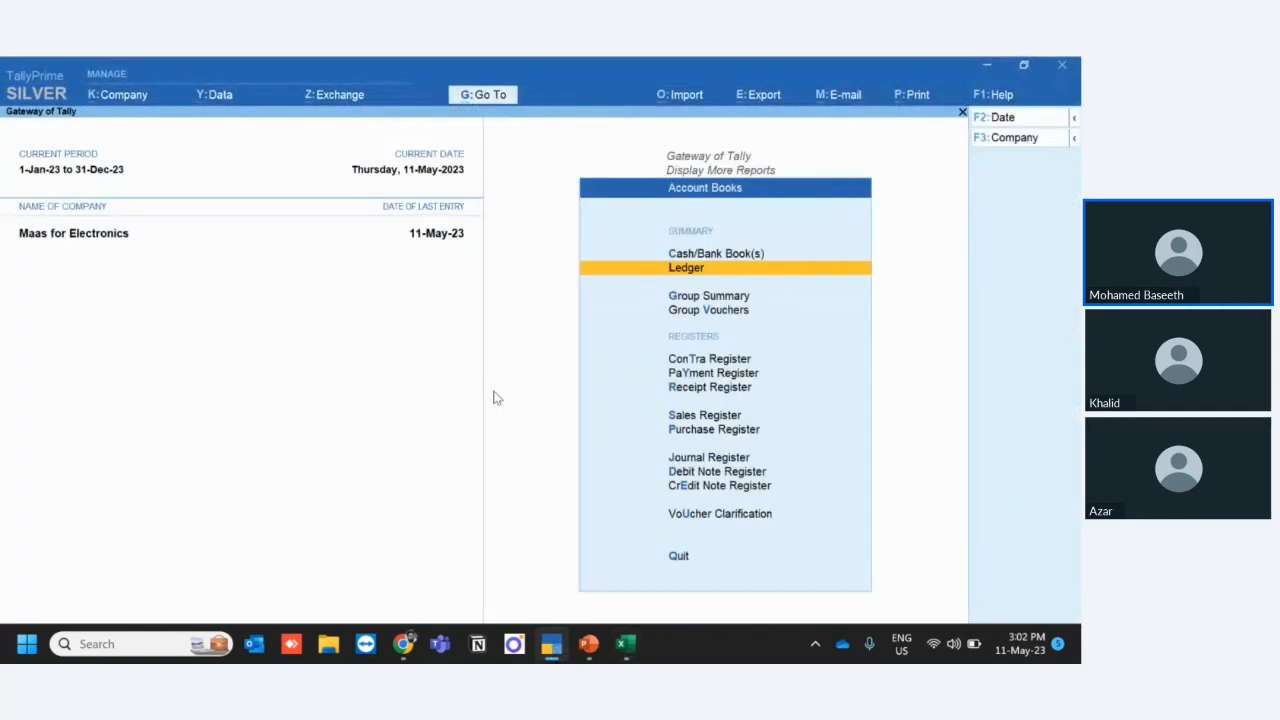
key("Escape")
key("Escape")
key("Escape")
key("Escape")
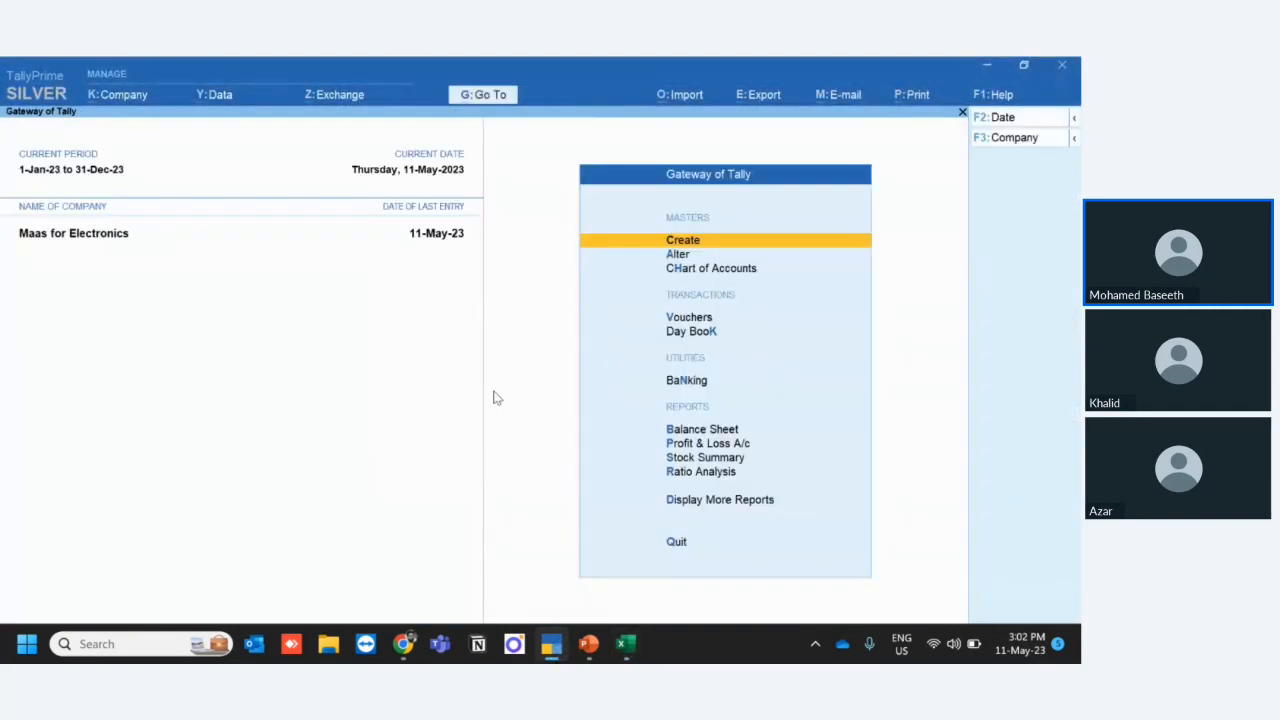
- Open the Nikai import purchase voucher for alteration from the Purchase Register in the account books
key("Down")
key("Down")
key("Down")
key("Down")
key("Down")
key("Down")
key("Down")
key("Down")
key("Down")
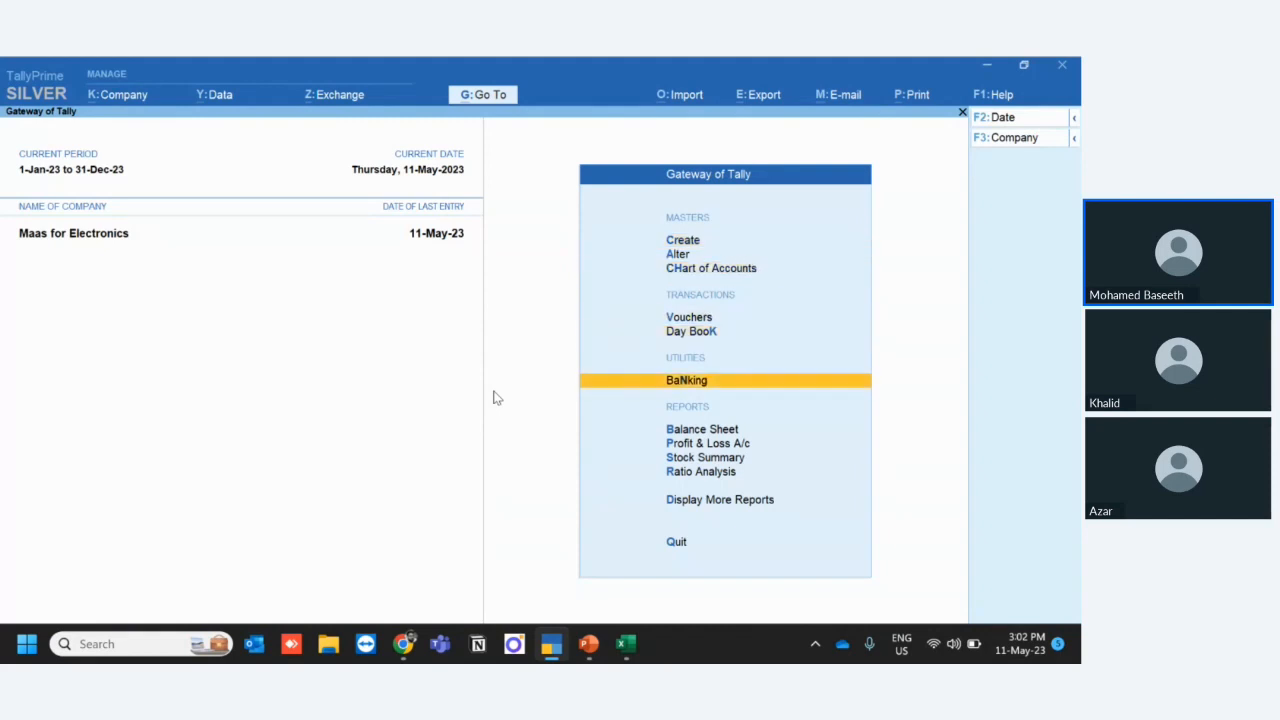
key("Down")
key("Return")
key("Down")
key("Down")
key("Down")
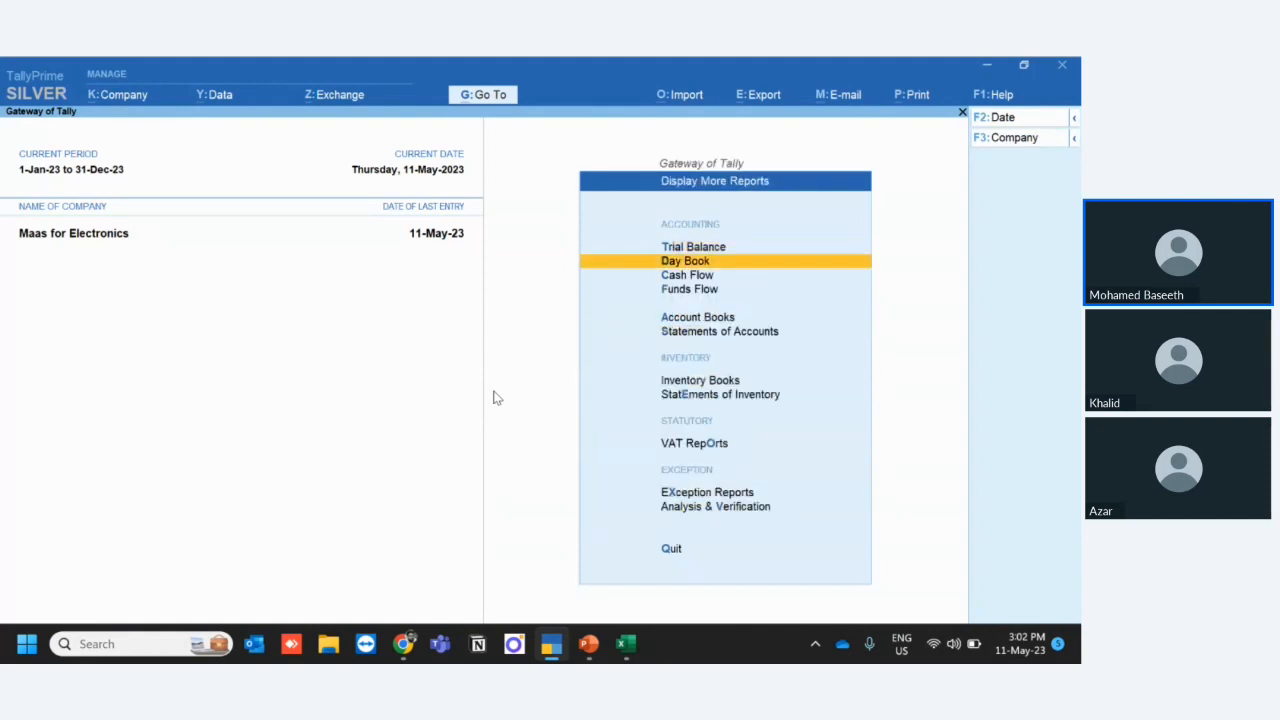
key("Down")
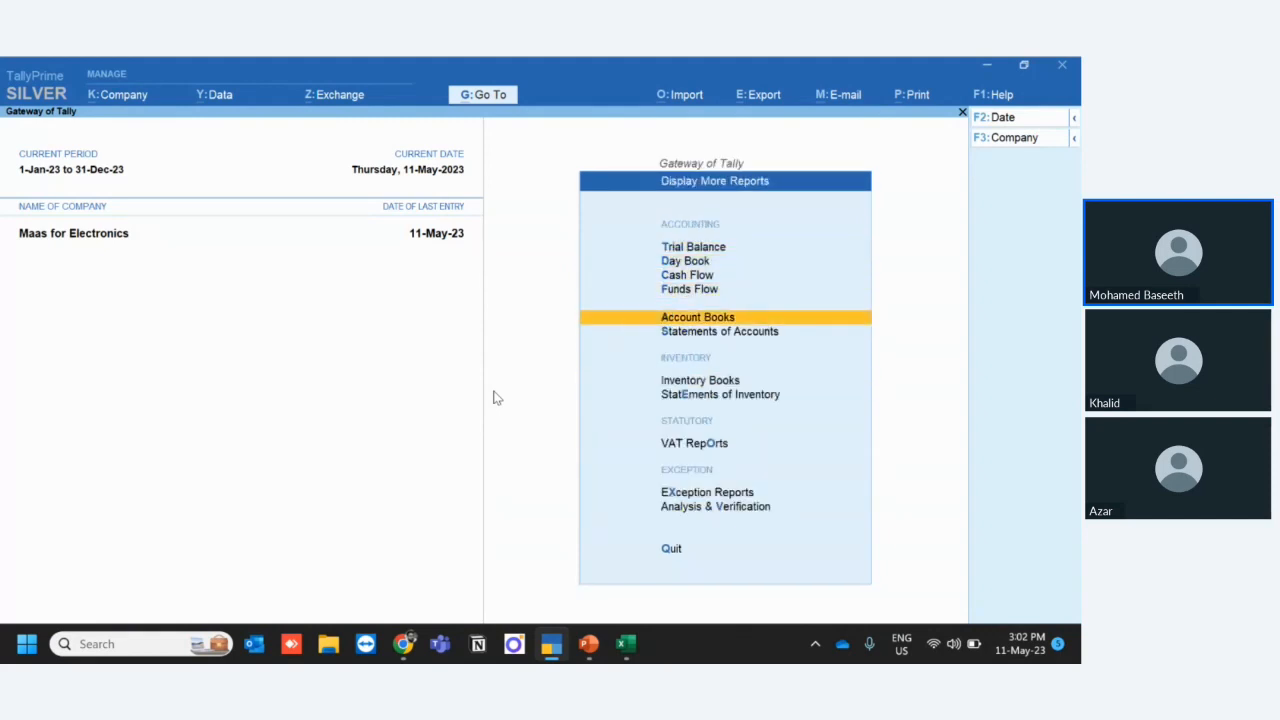
key("Return")
key("Down")
key("Down")
key("Down")
key("Down")
key("Down")
key("Down")
key("Down")
key("Down")
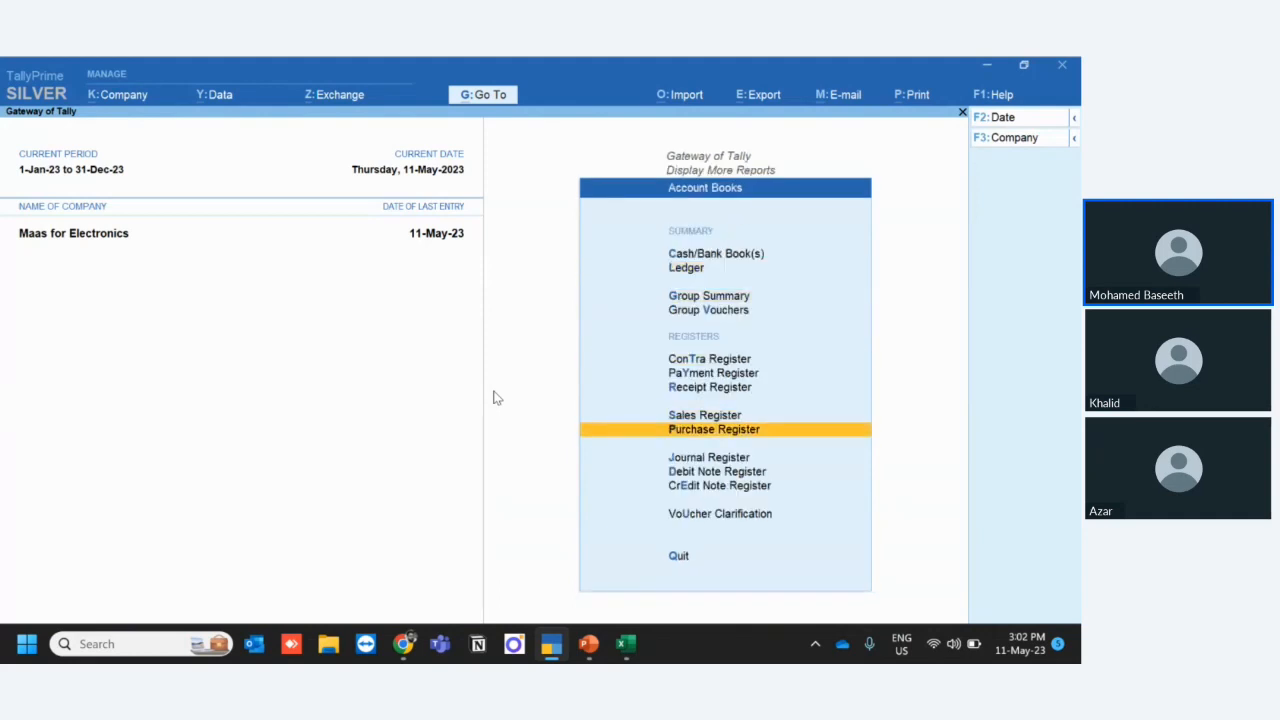
key("Return")
key("Return")
key("Return")
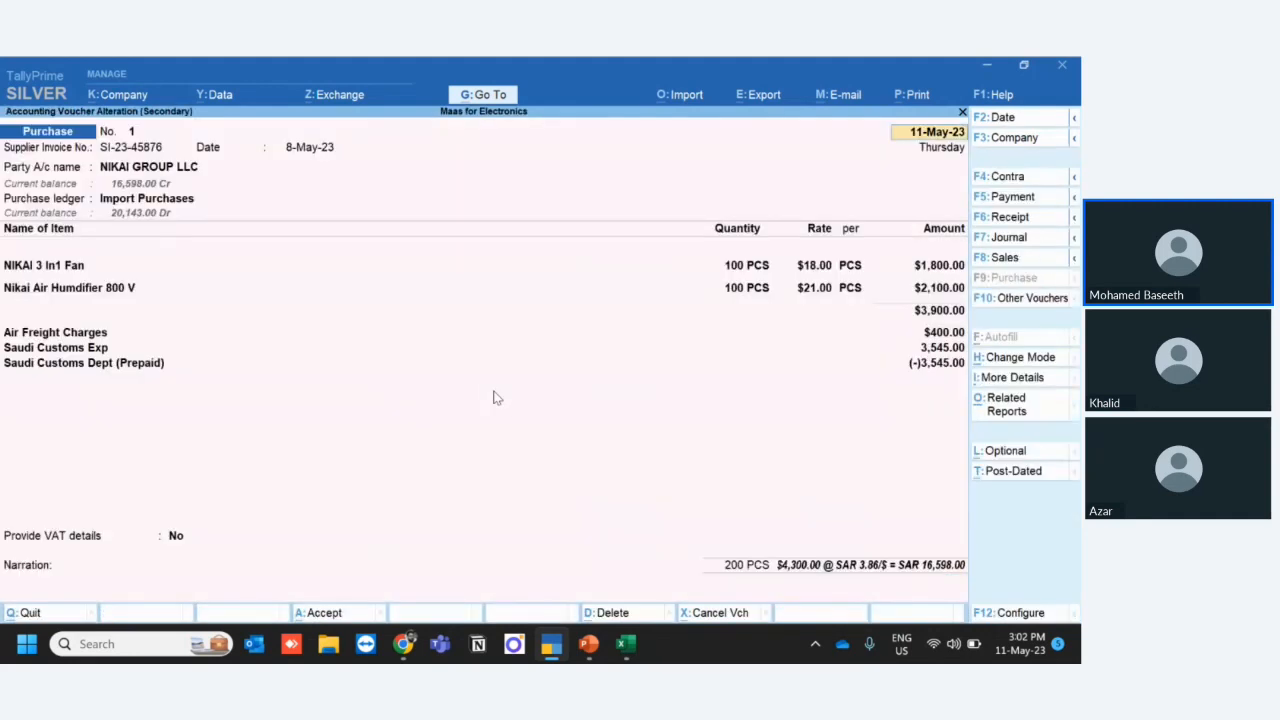
- Add Transportation Charges of 700 to the purchase voucher below the Saudi Customs Dept (Prepaid) line
left_click(949, 366)
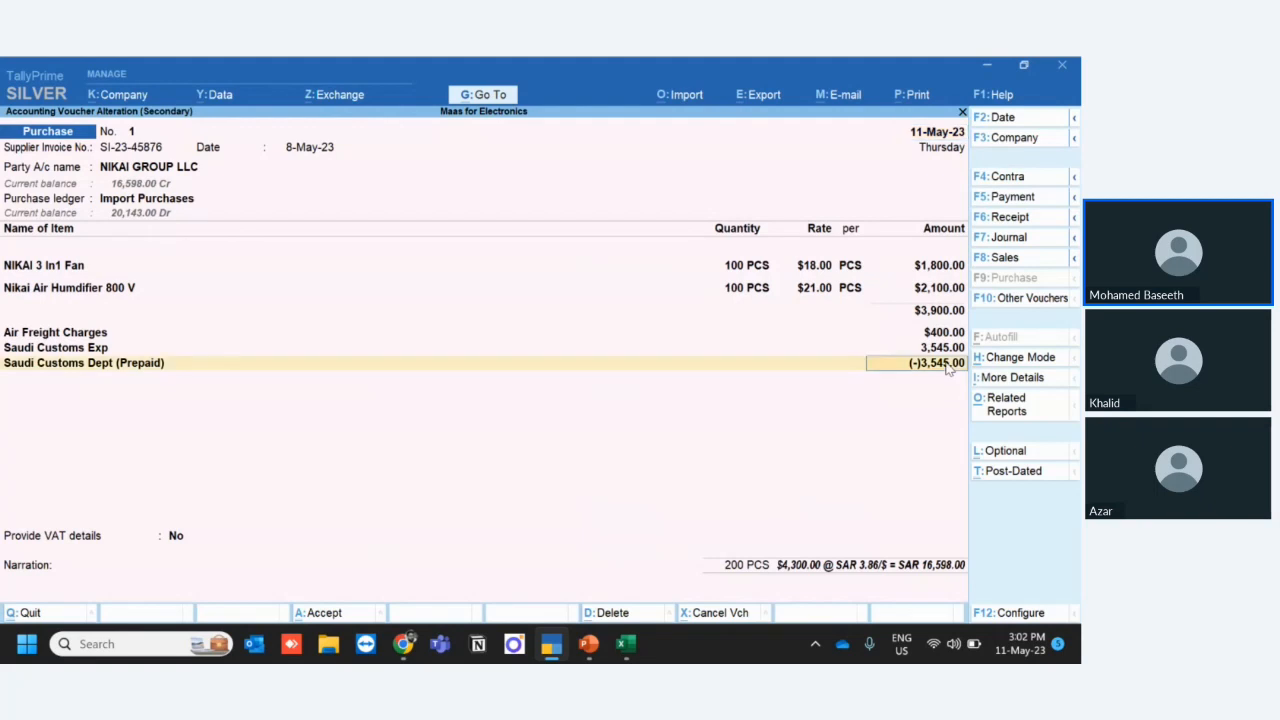
key("Return")
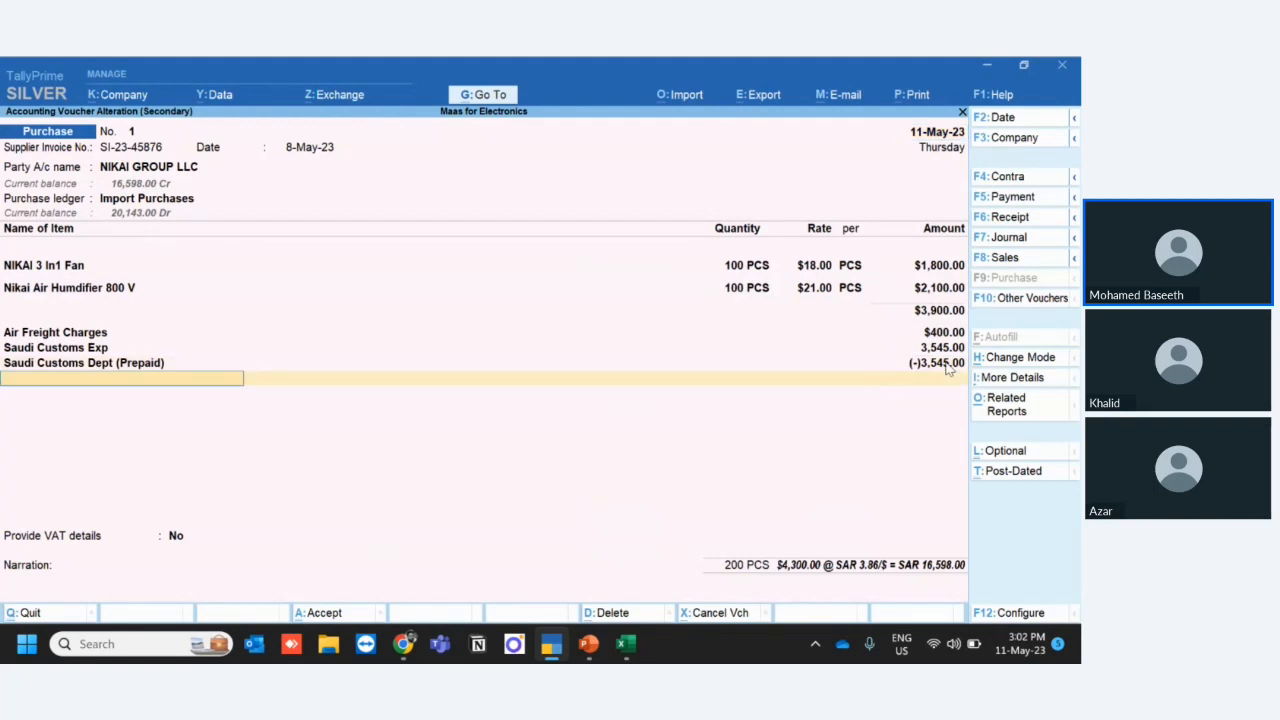
type("Tr")
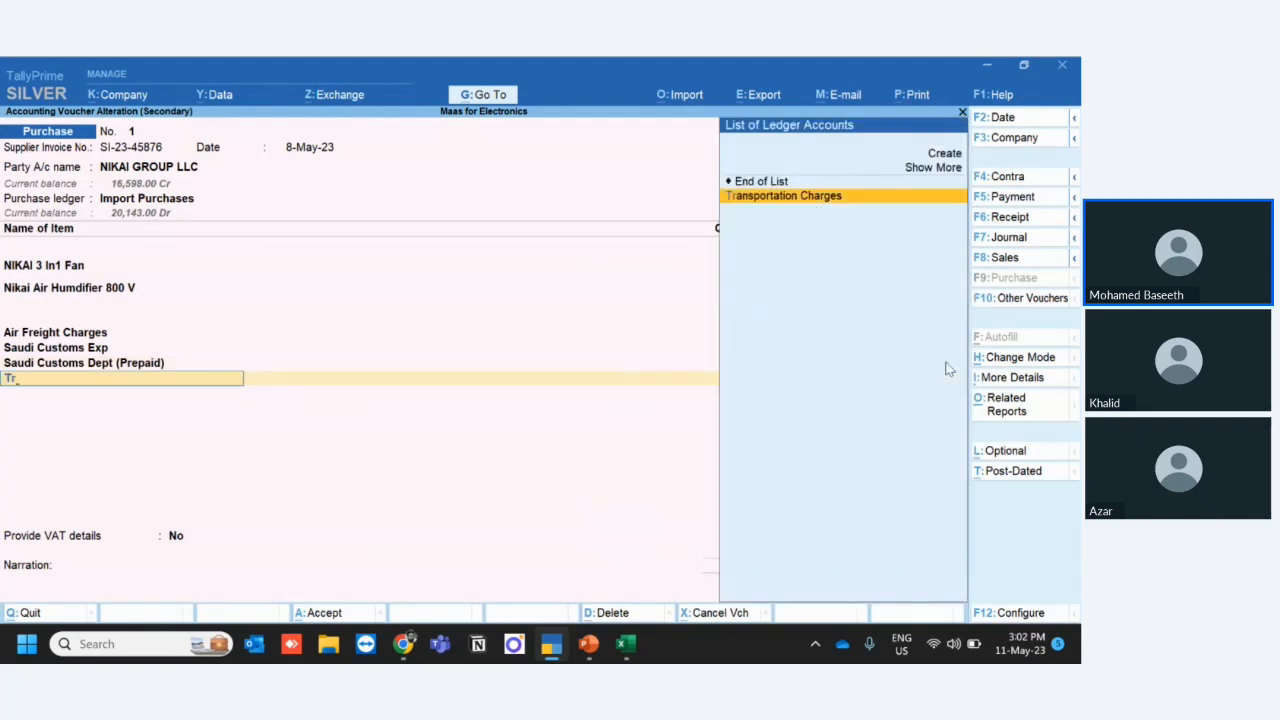
key("Return")
key("Return")
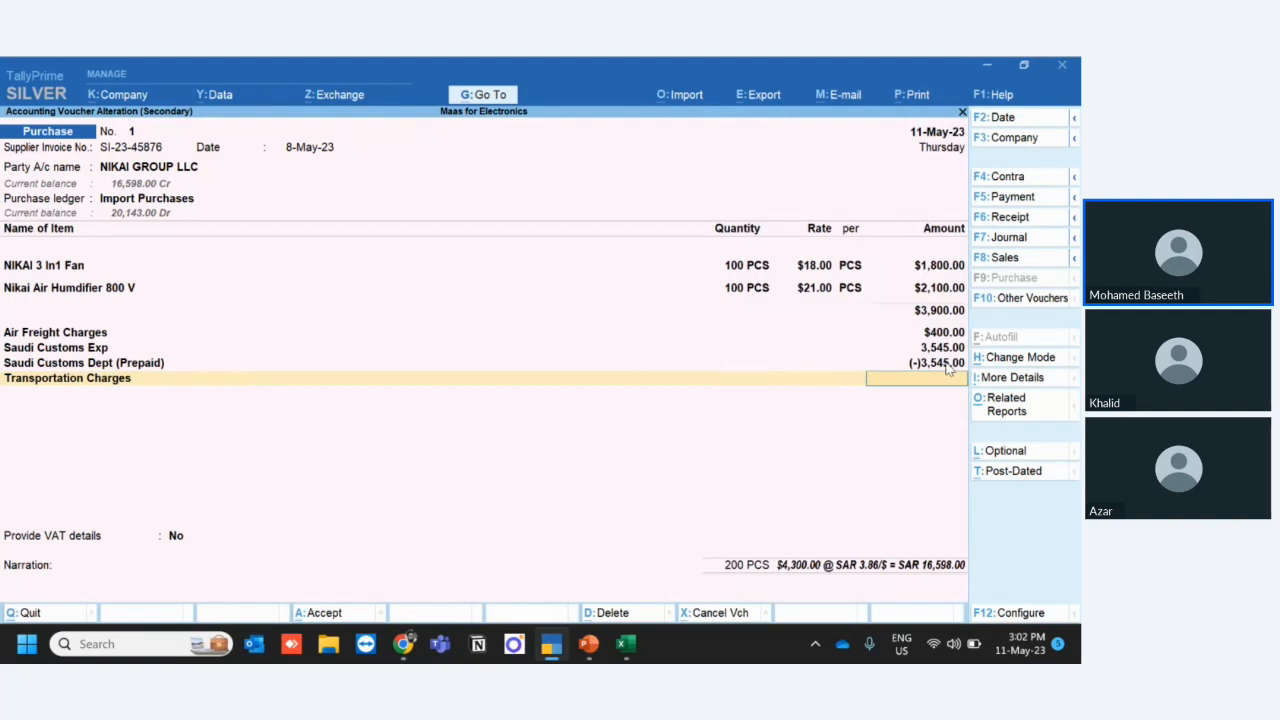
type("700")
key("Return")
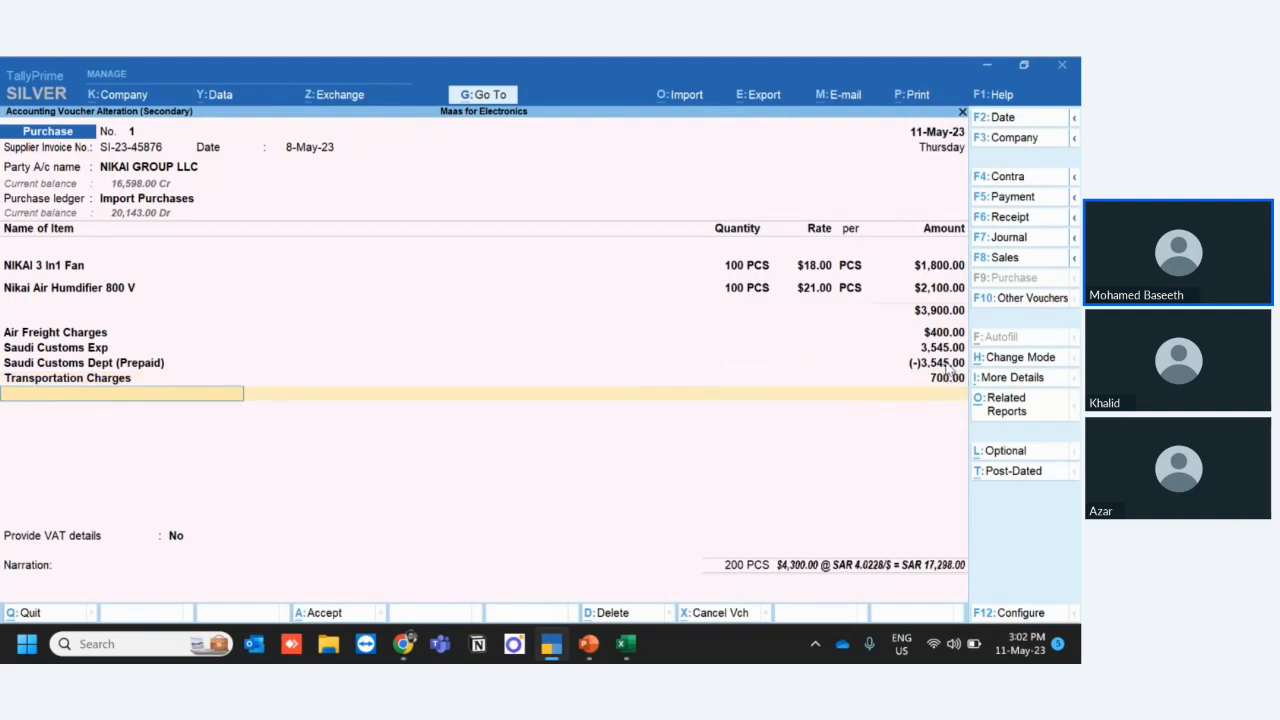
- Add Agent Service Charges of 500 to the purchase voucher below the Transportation Charges line
type("L")
key("BackSpace")
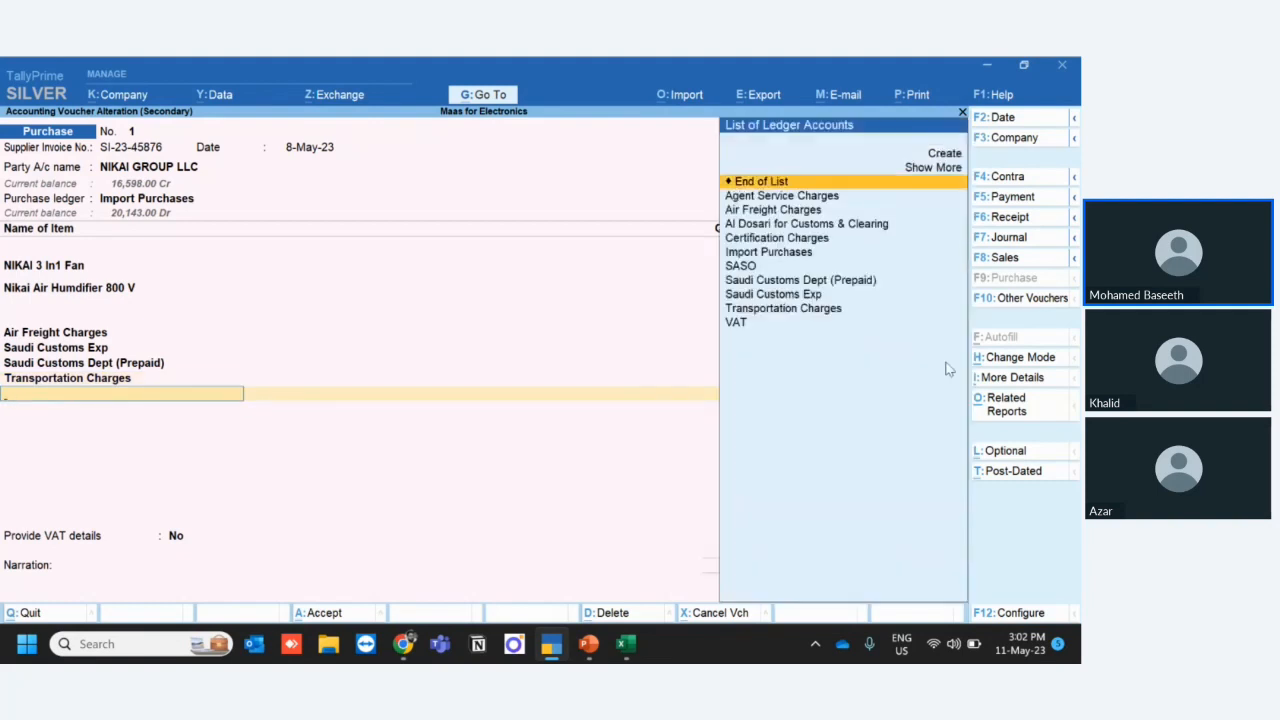
key("Down")
key("Return")
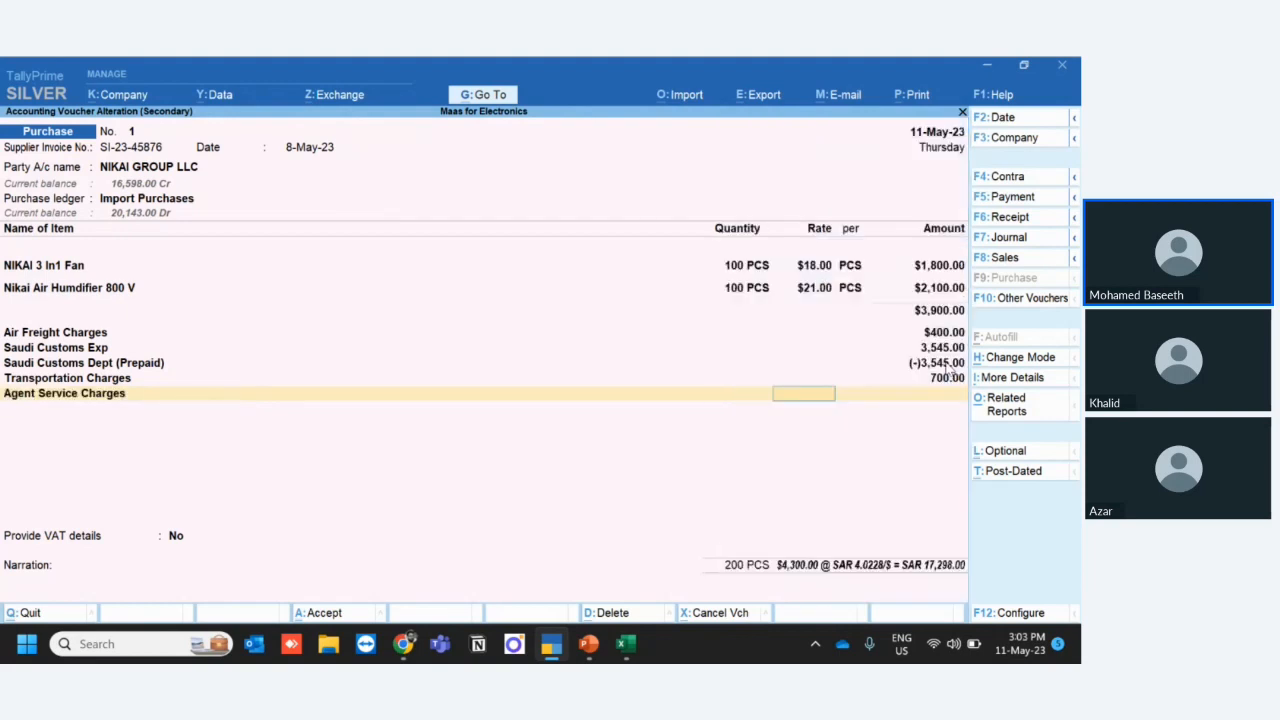
type("500")
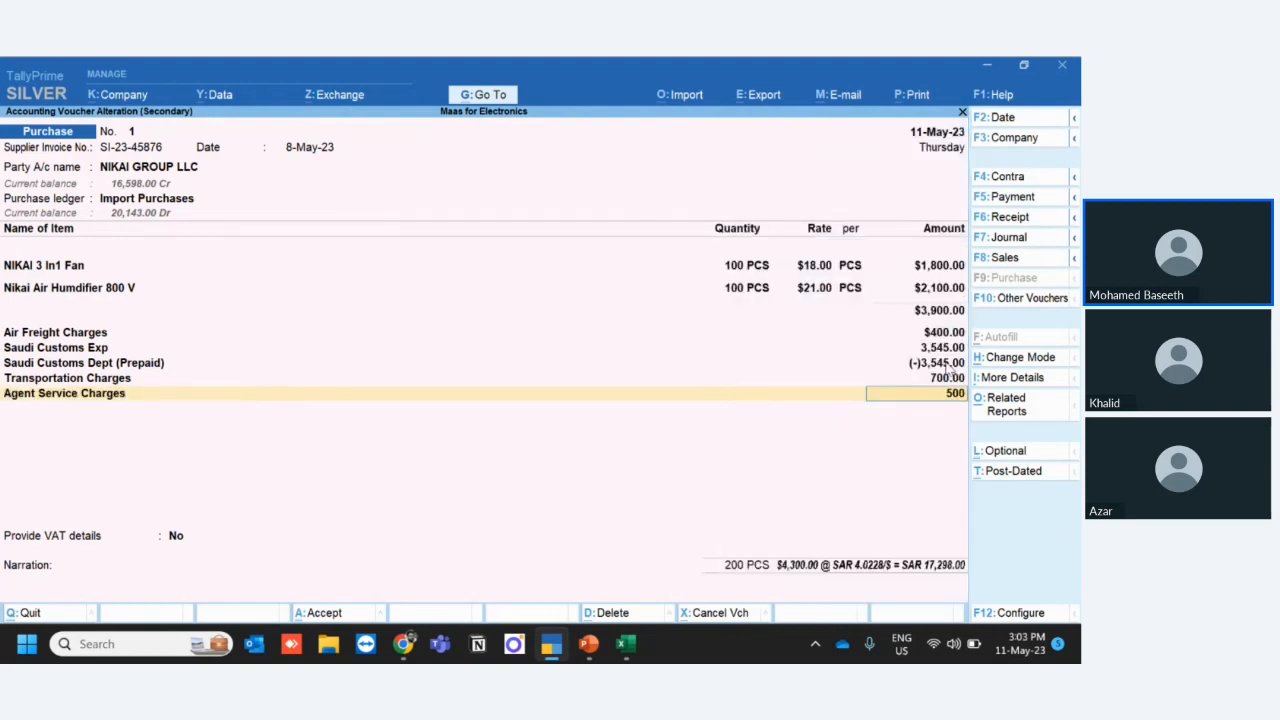
key("Return")
key("Down")
key("Down")
key("Down")
key("Down")
key("Down")
key("Down")
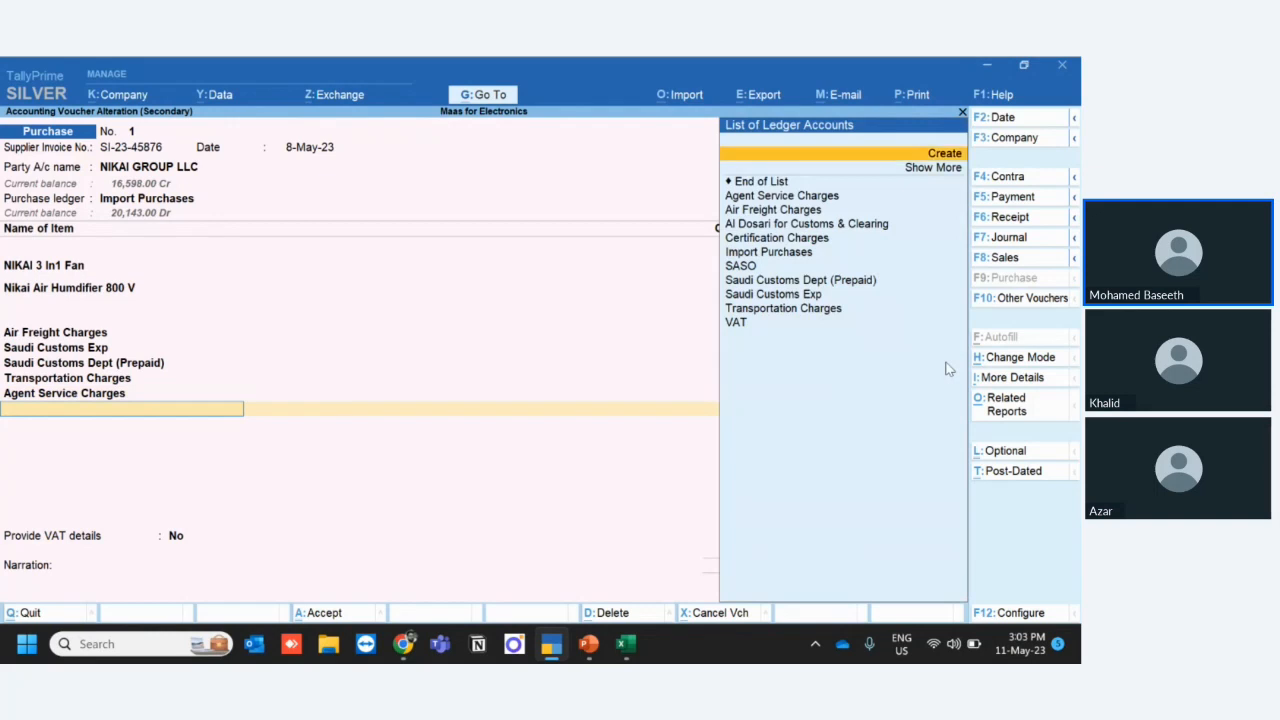
key("Down")
key("Down")
key("Down")
key("Down")
key("Down")
key("Down")
key("Down")
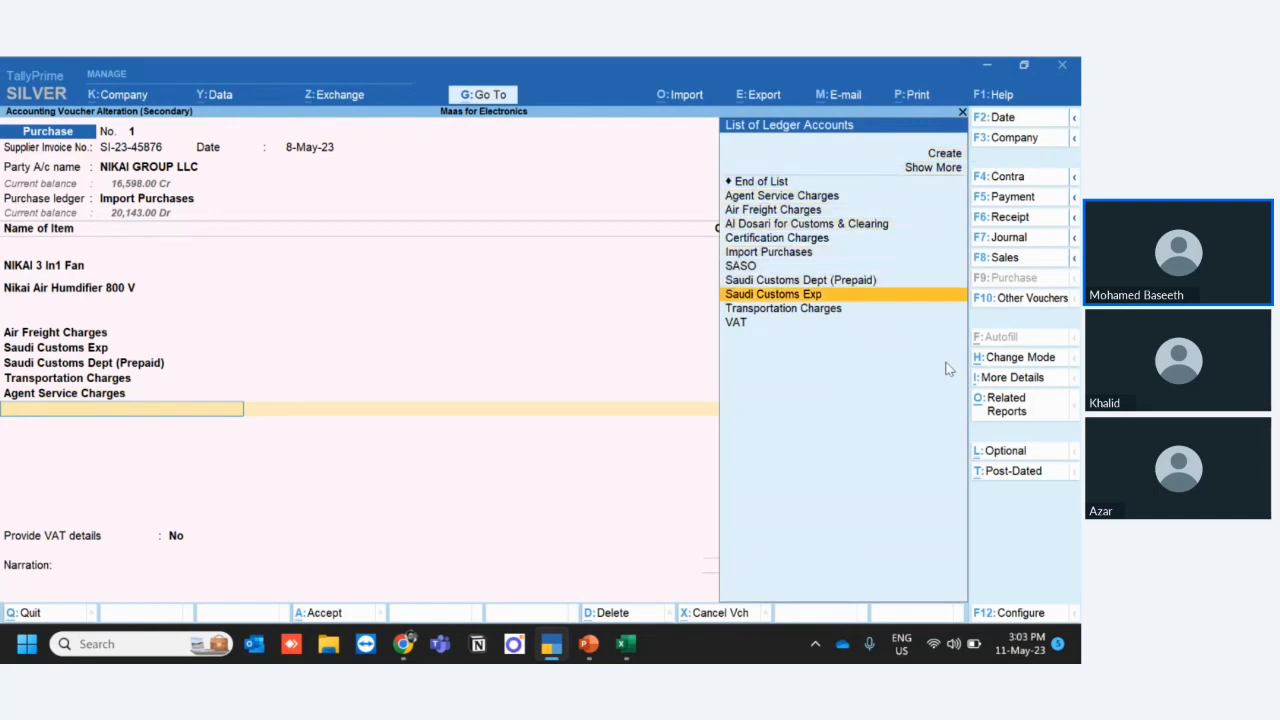
key("Up")
key("Up")
key("Up")
key("Up")
key("Up")
key("Up")
key("Up")
key("Up")
key("Up")
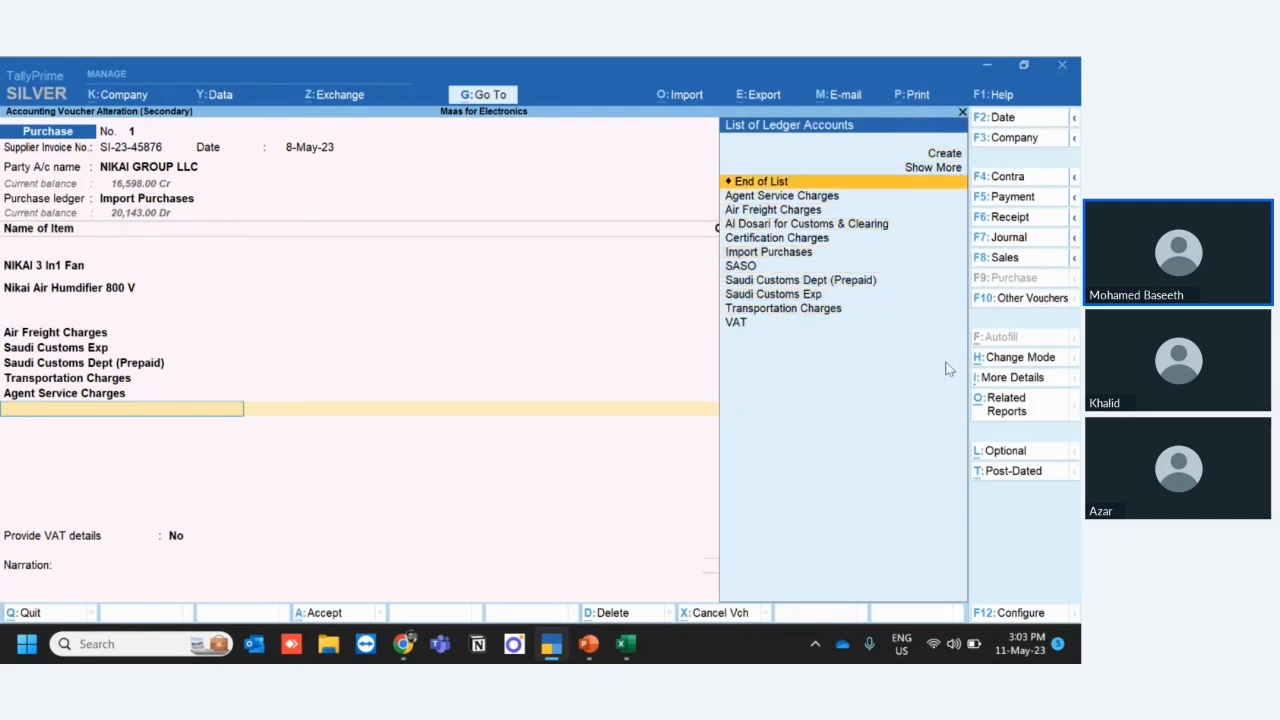
key("Return")
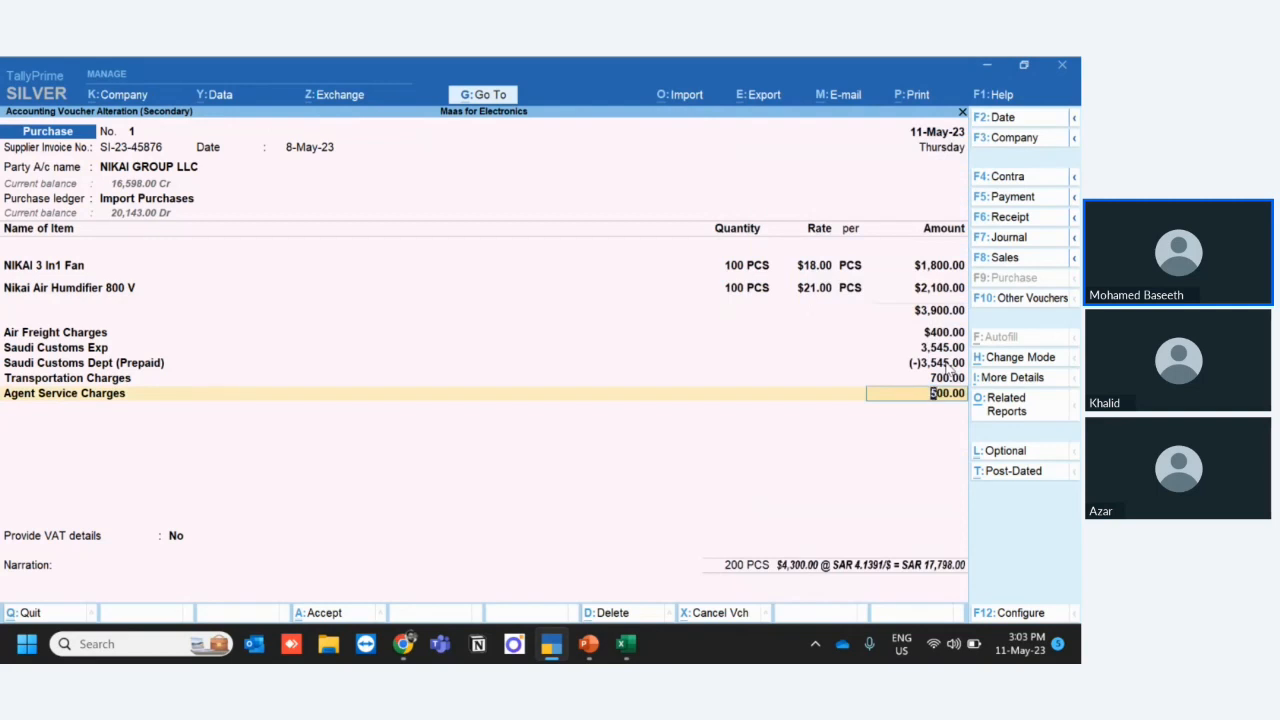
key("Return")
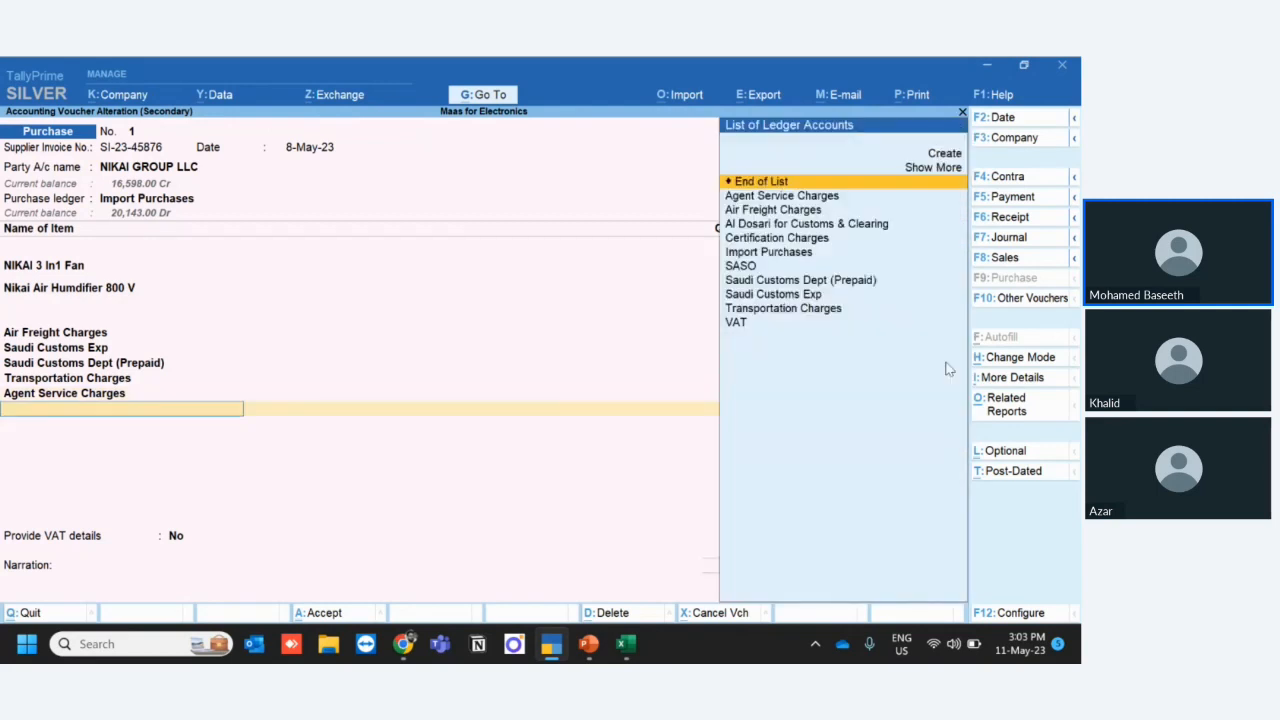
- Add Al Dosari for Customs & Clearing with an amount of -1200 below Agent Service Charges, and save the purchase voucher
key("Down")
key("Down")
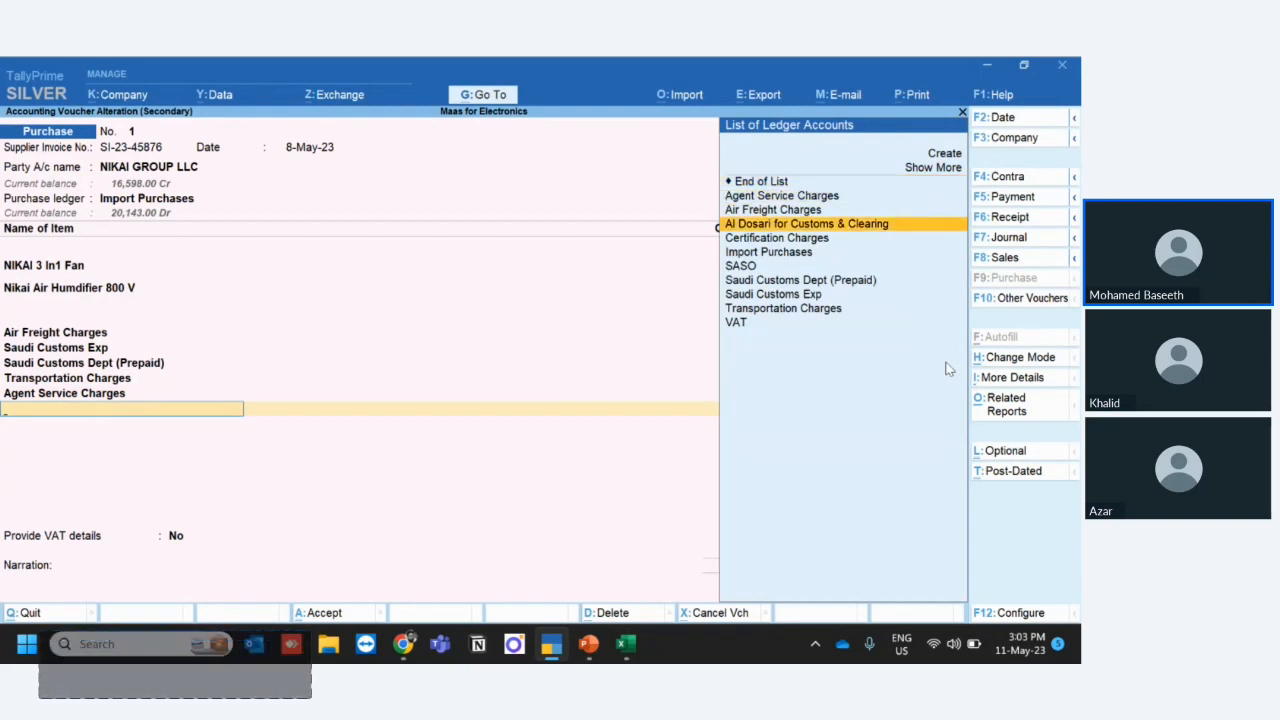
key("Return")
key("Return")
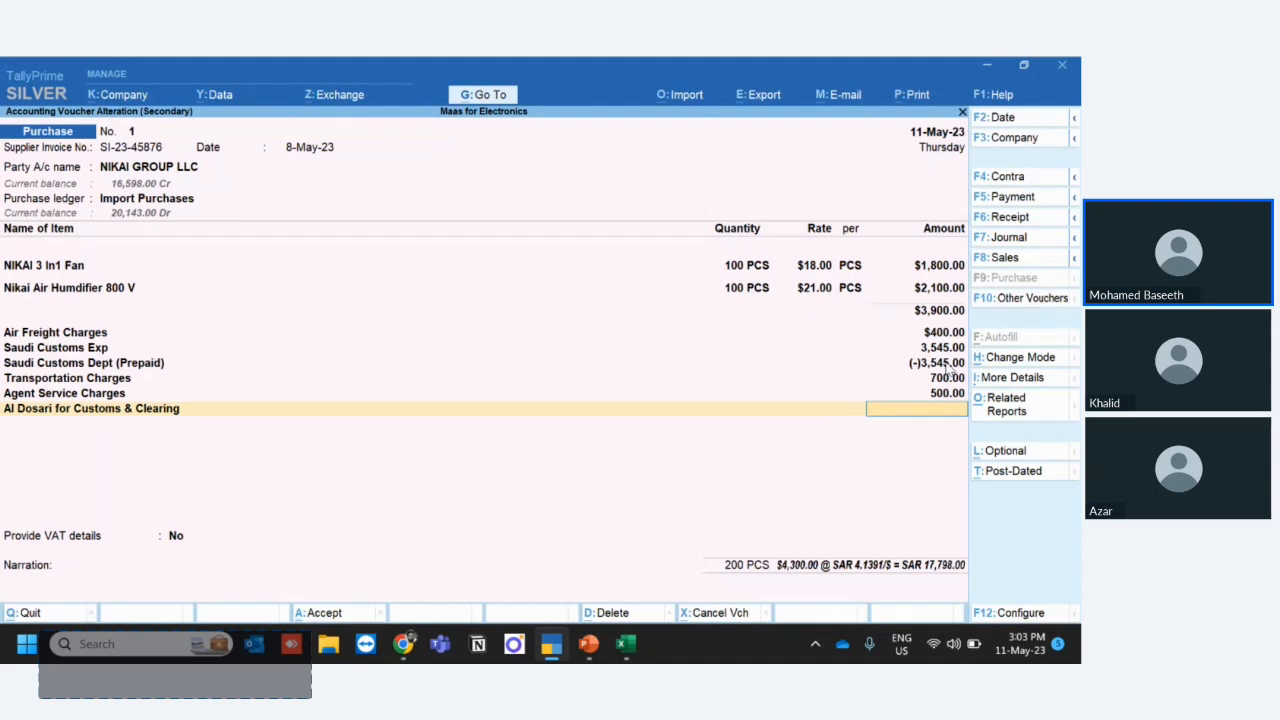
type("-1200")
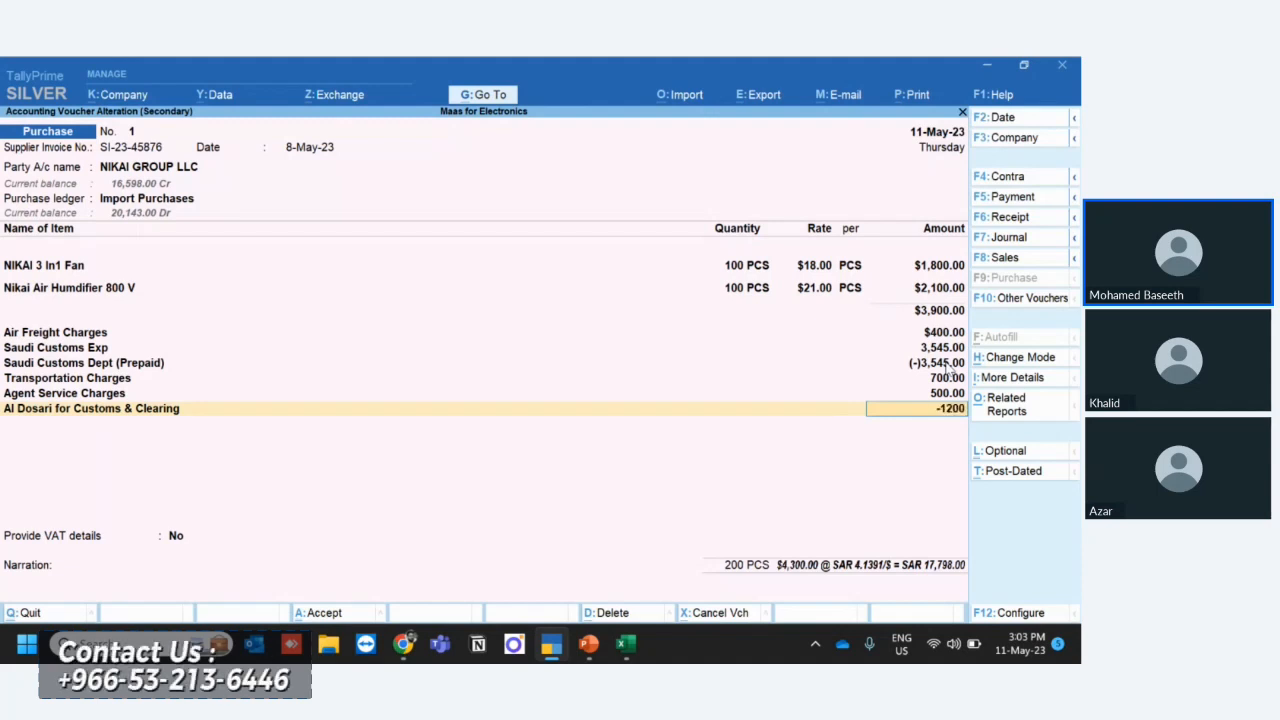
key("Return")
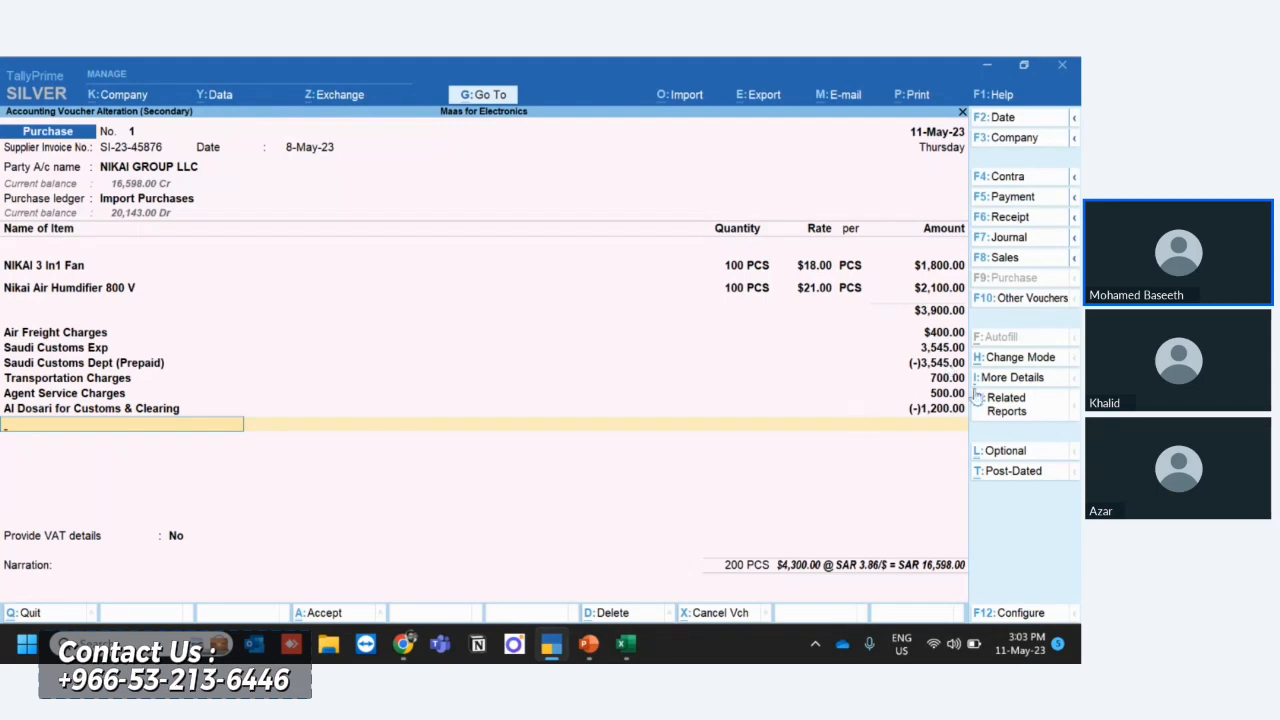
left_click(943, 380)
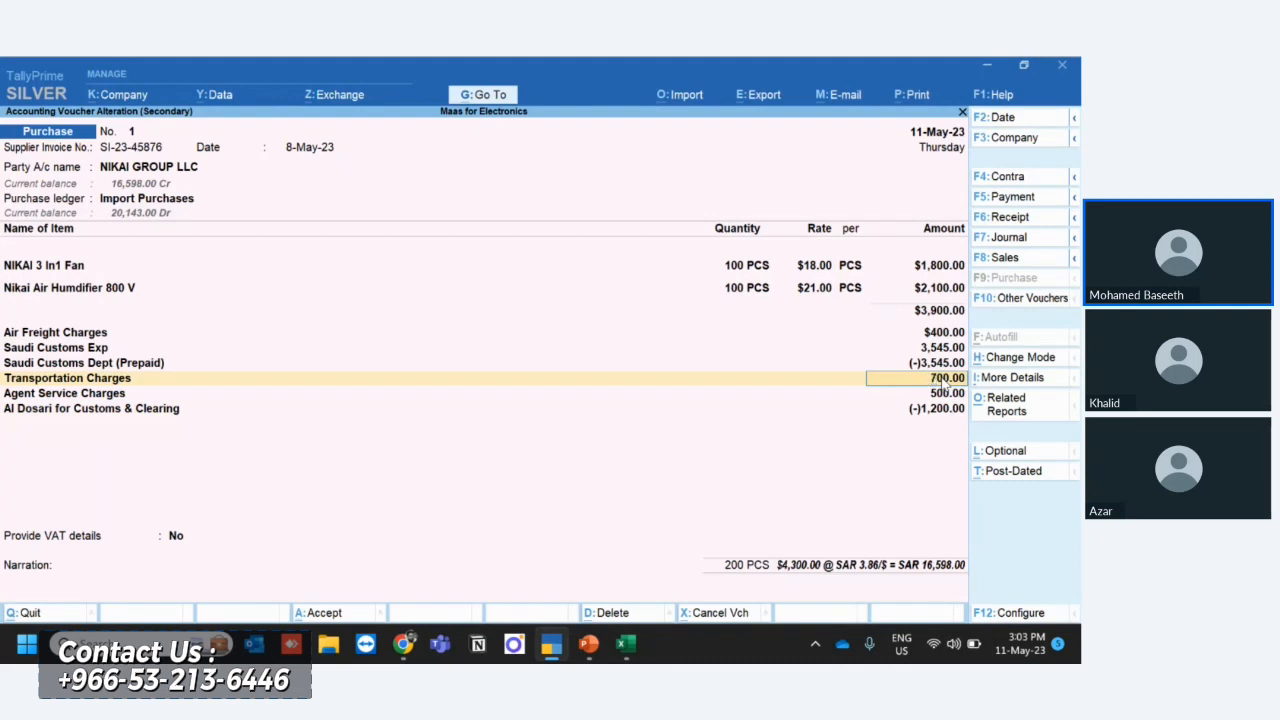
key("ctrl+a")
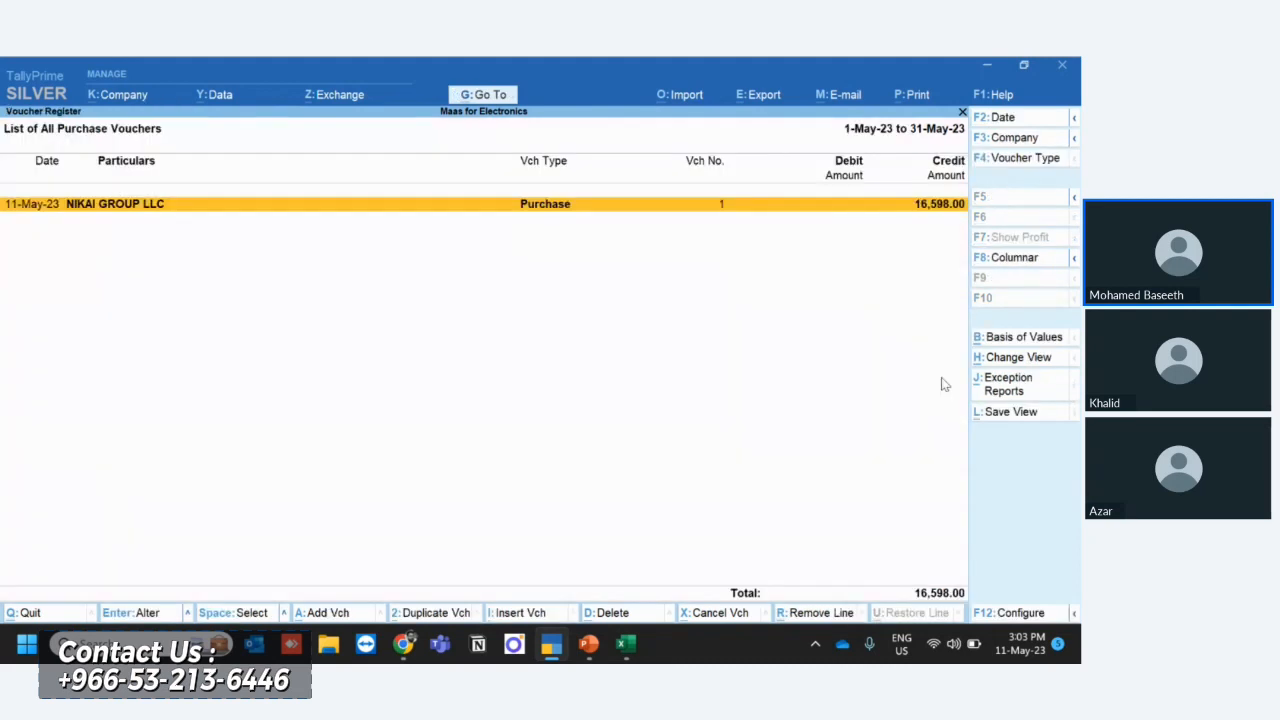
- Reopen the NIKAI GROUP LLC purchase voucher to check its charge lines, and return to the Gateway of Tally
key("Return")
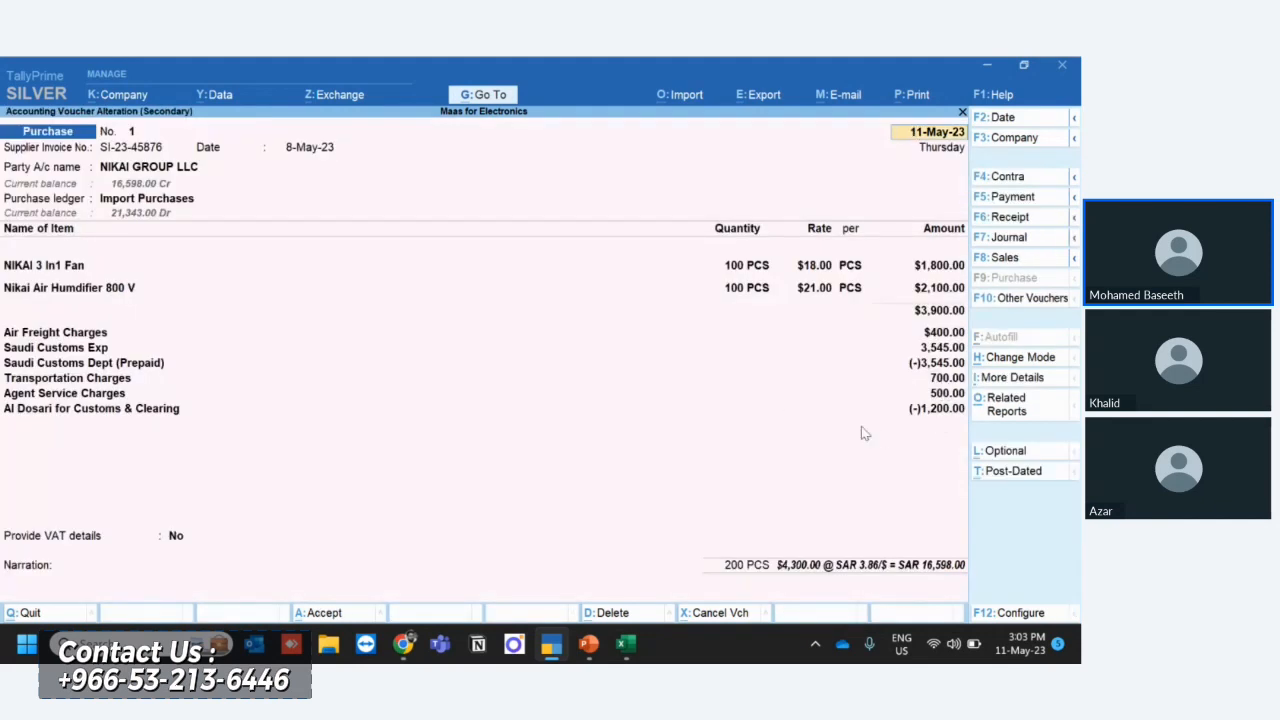
key("Escape")
key("Escape")
key("Escape")
key("Escape")
key("Escape")
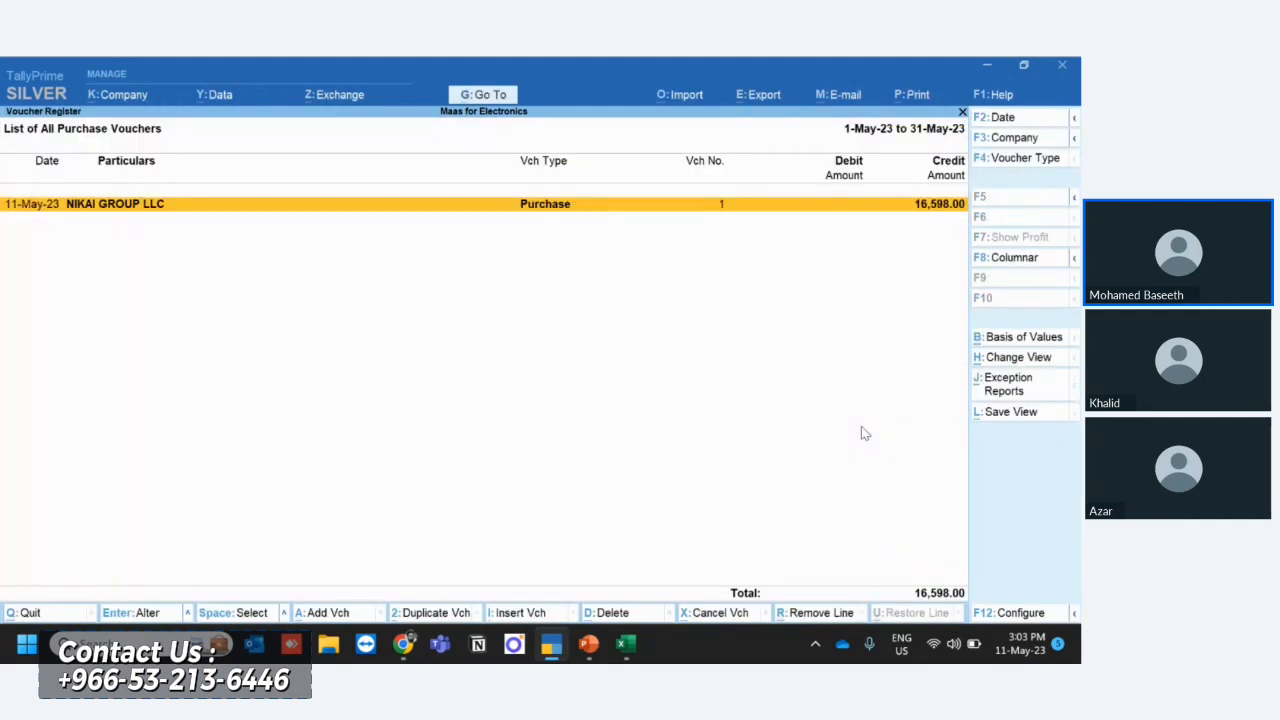
key("Escape")
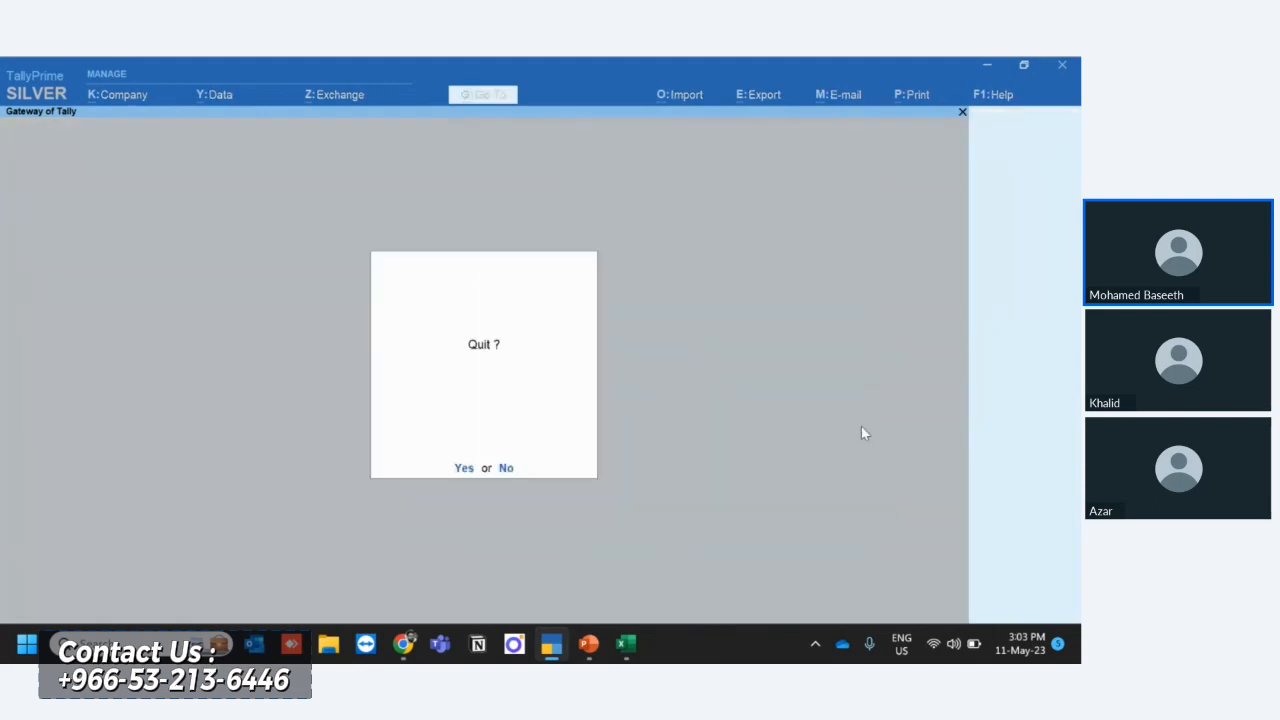
key("Escape")
- Start a new journal voucher dated 11-May-23 with the reference number left blank
key("Down")
key("Down")
key("Down")
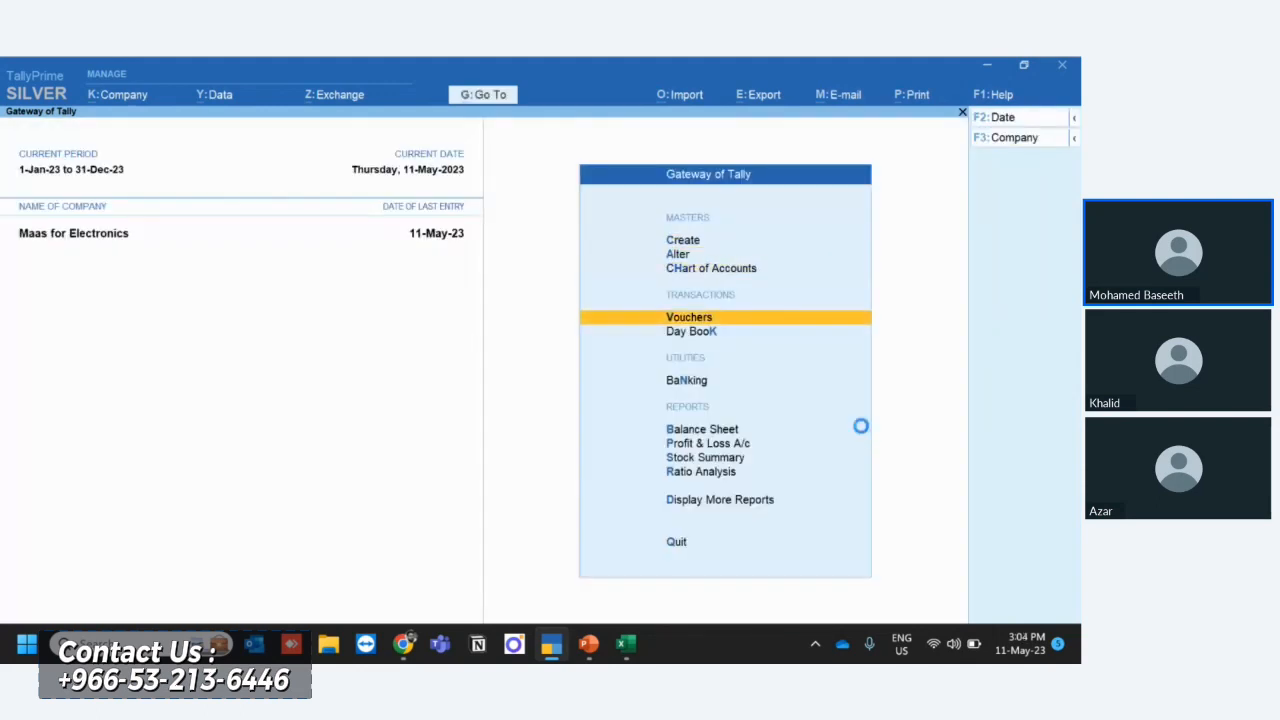
key("Return")
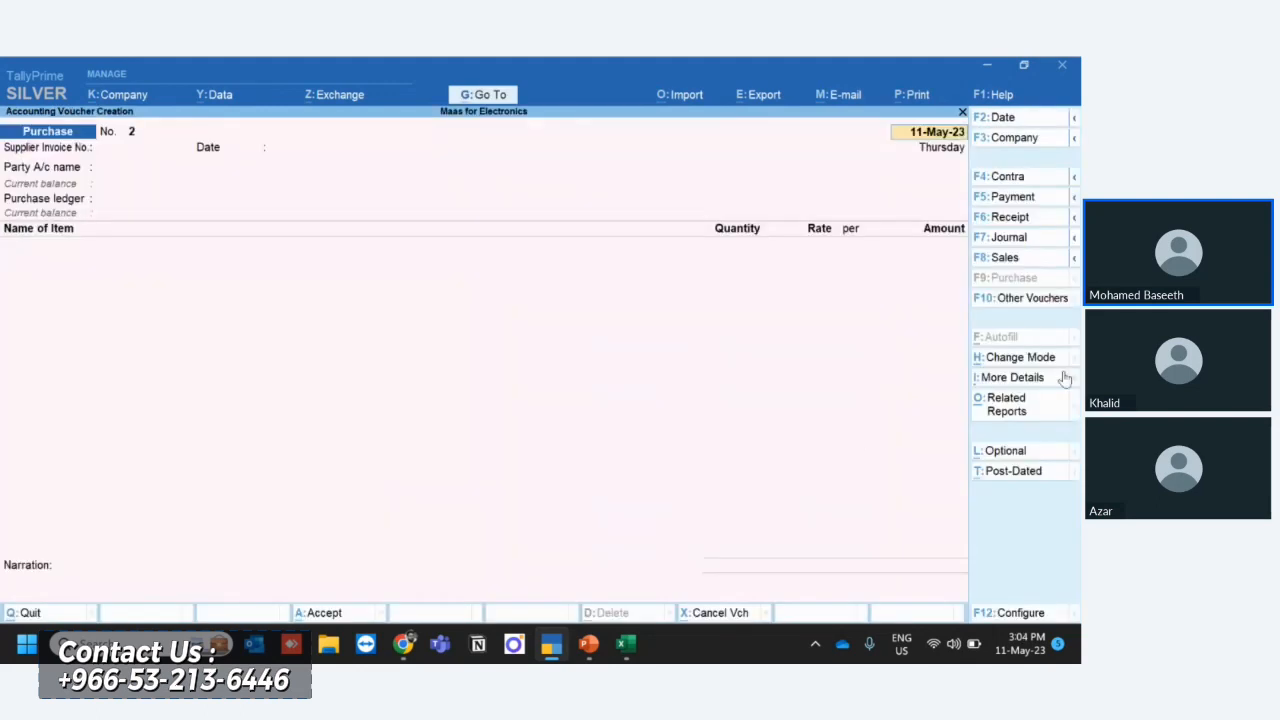
left_click(1006, 238)
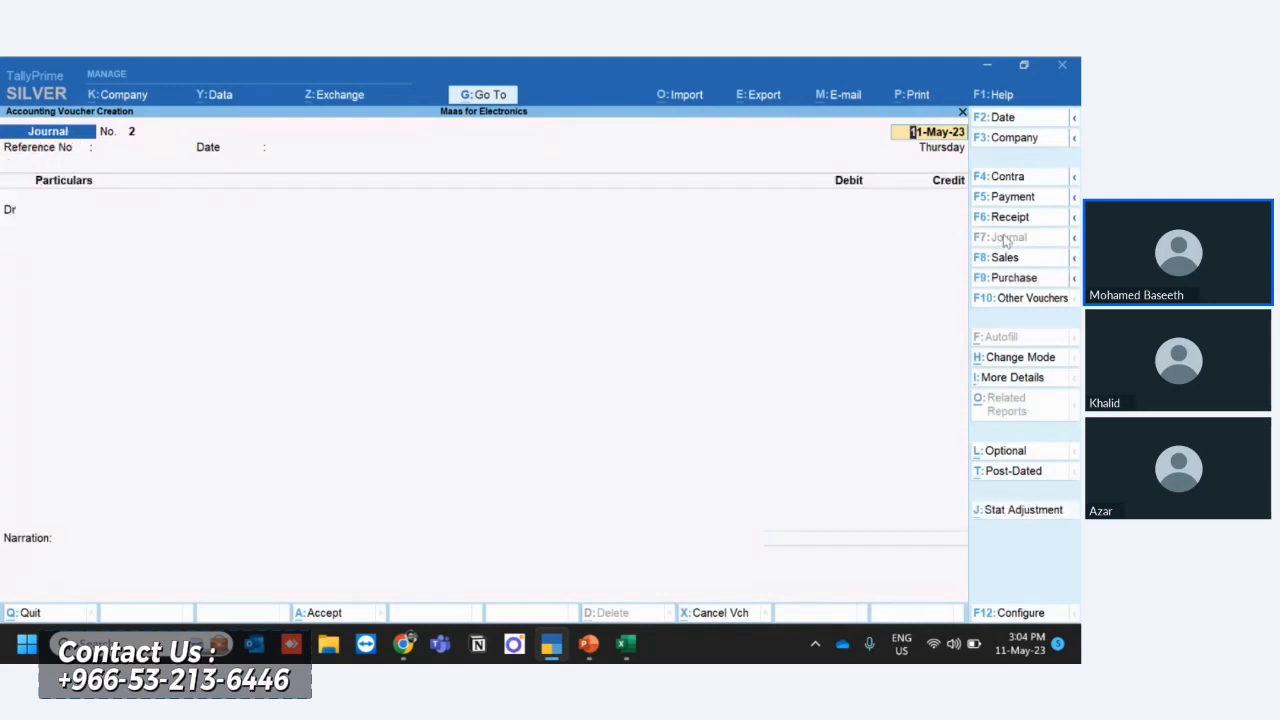
key("Return")
key("Return")
key("Return")
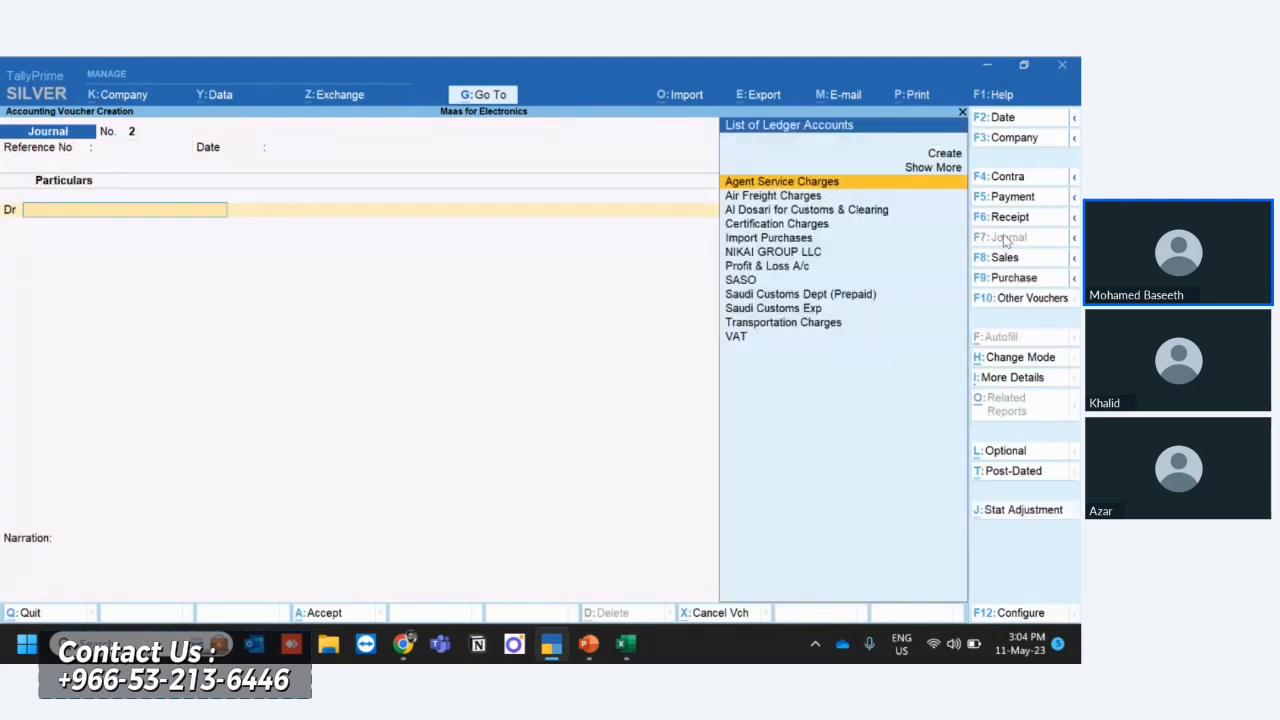
- Debit VAT with 75 and credit the same amount to Al Dosari for Customs & Clearing in the journal voucher
type("Va")
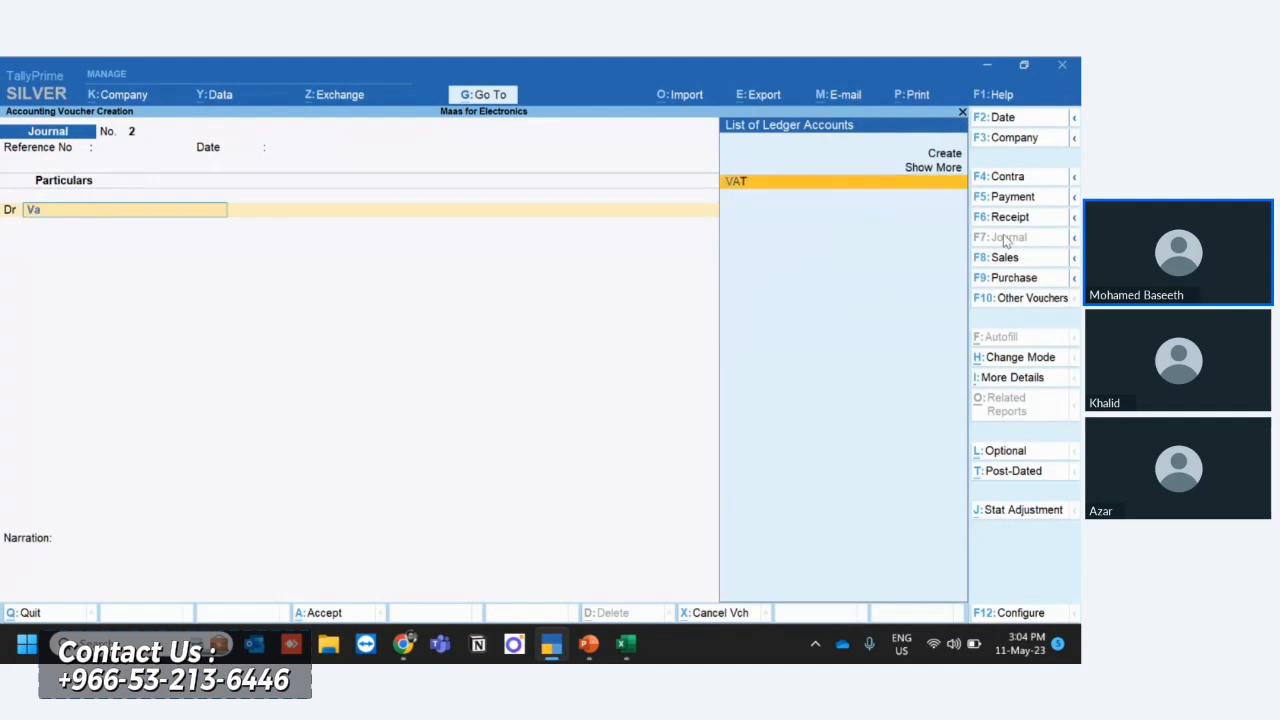
key("Return")
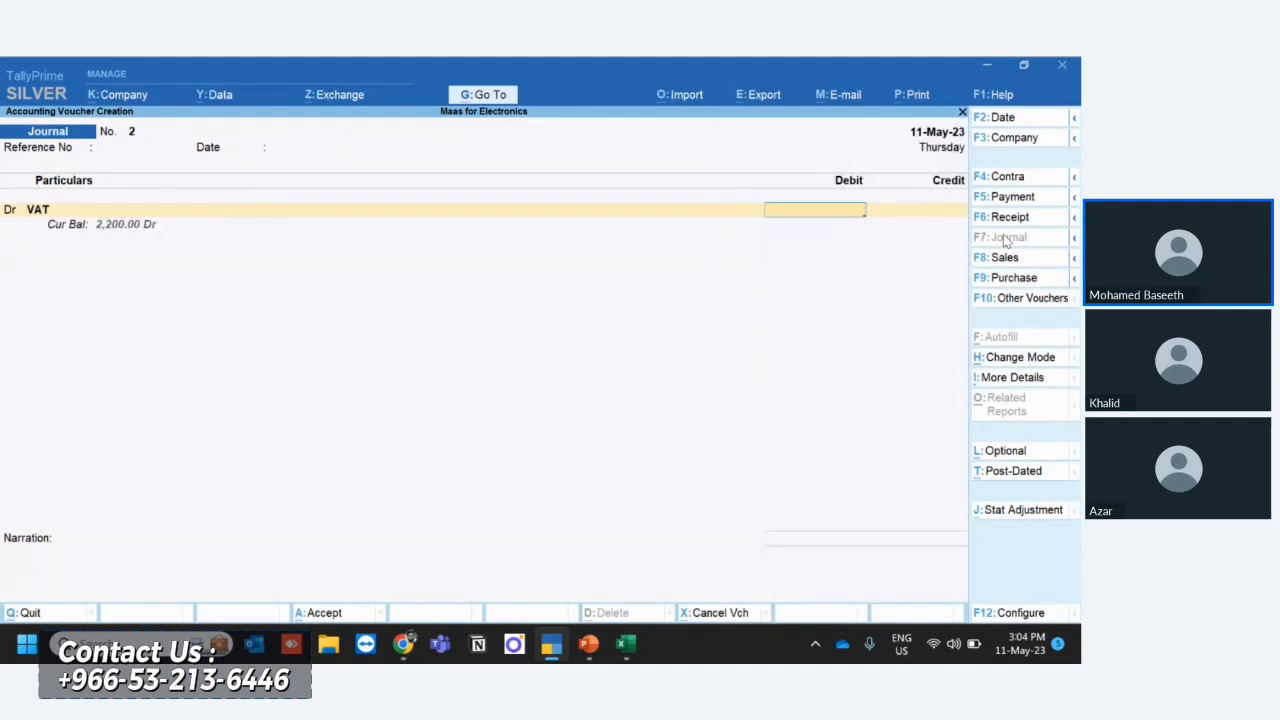
type("75")
key("Return")
key("Return")
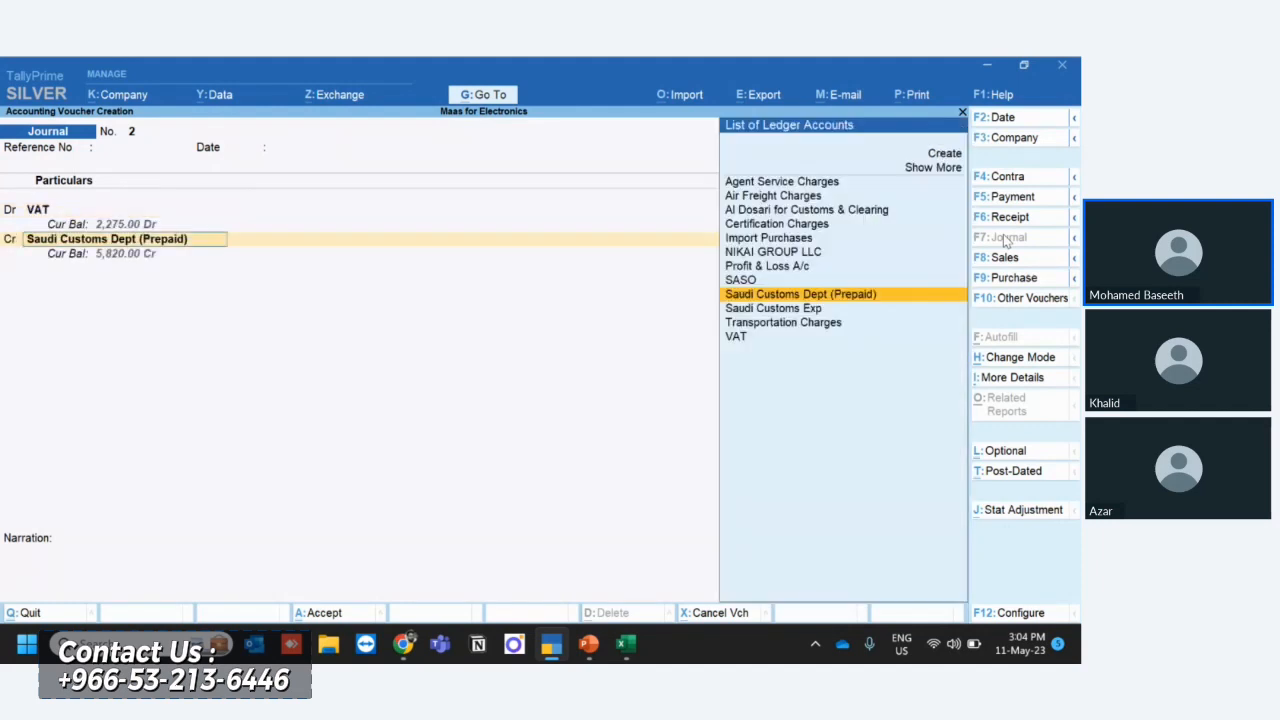
key("Up")
key("Up")
key("Up")
key("Up")
key("Up")
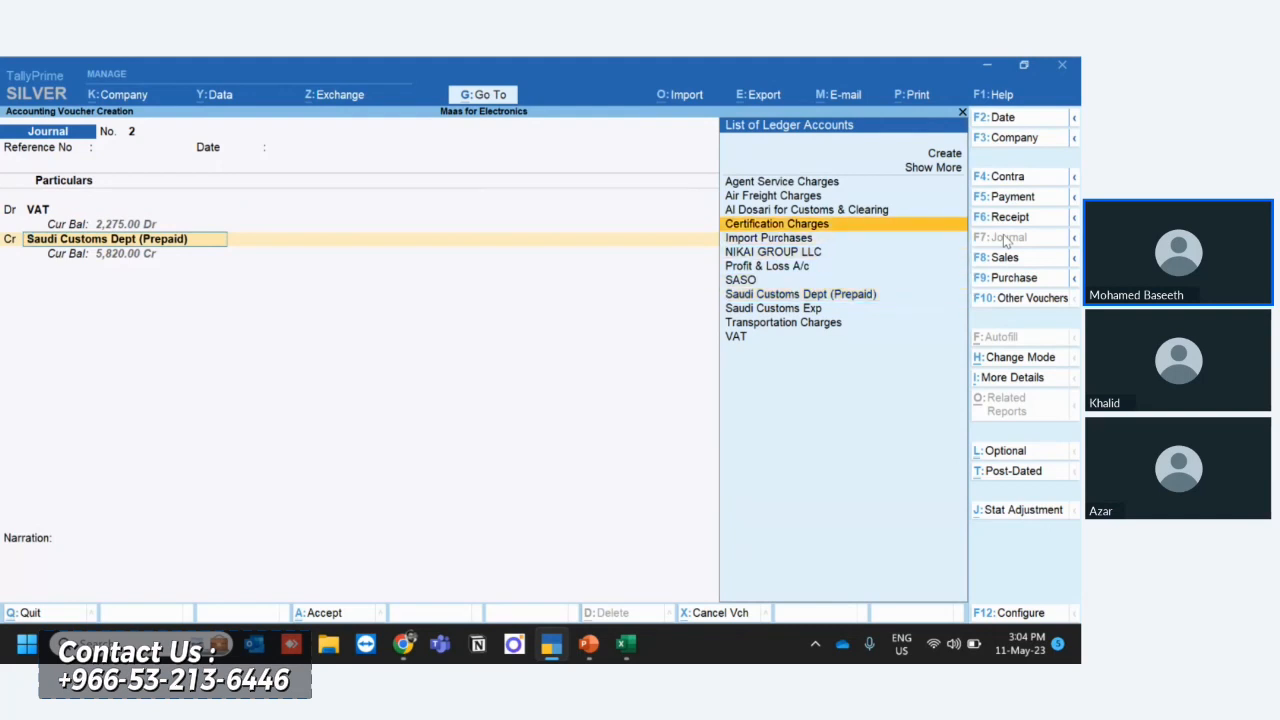
key("Up")
key("Return")
key("Return")
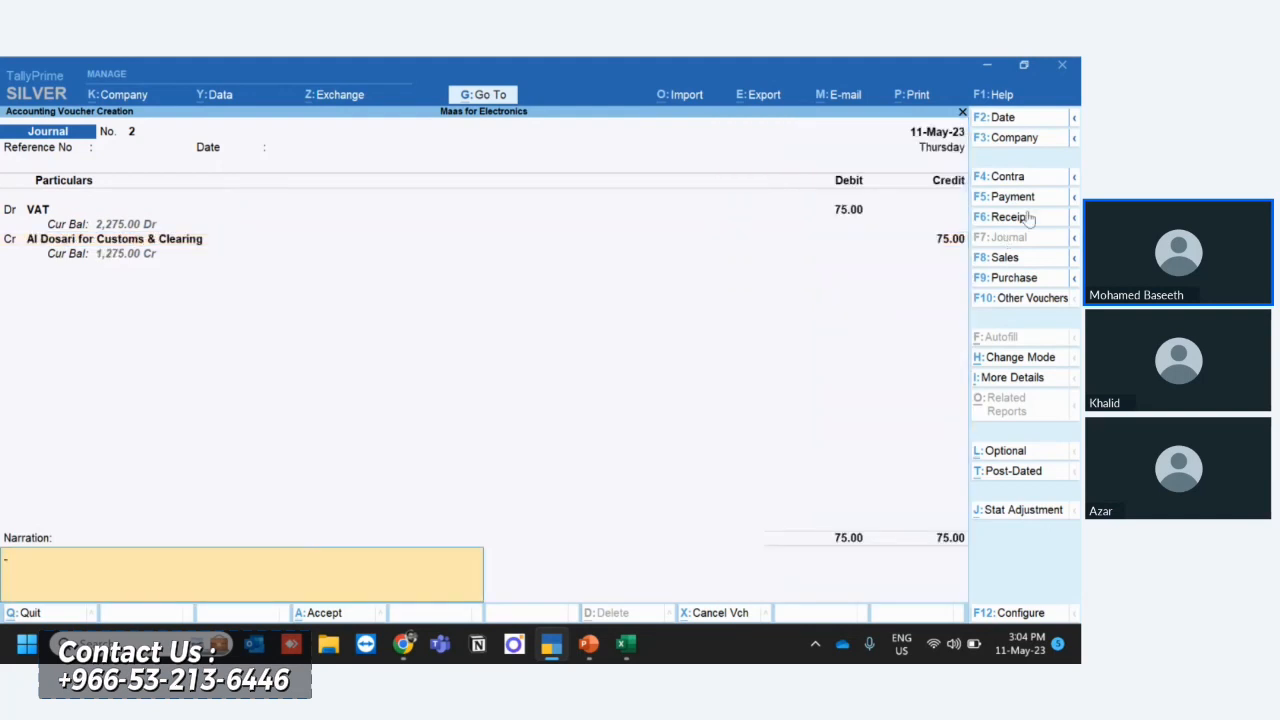
- Set the journal's stat adjustment to Increasing Input Tax with Imports as the additional details, and save the voucher
left_click(1033, 511)
key("Down")
key("Down")
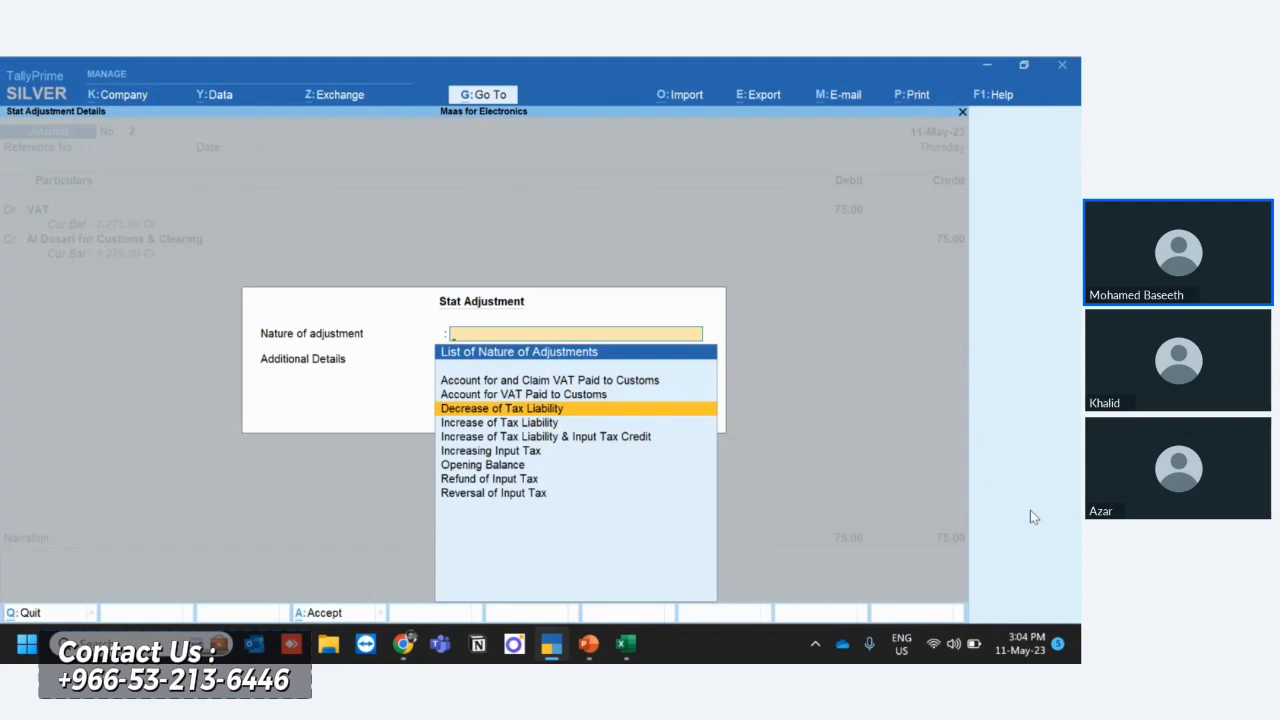
key("Down")
key("Down")
key("Down")
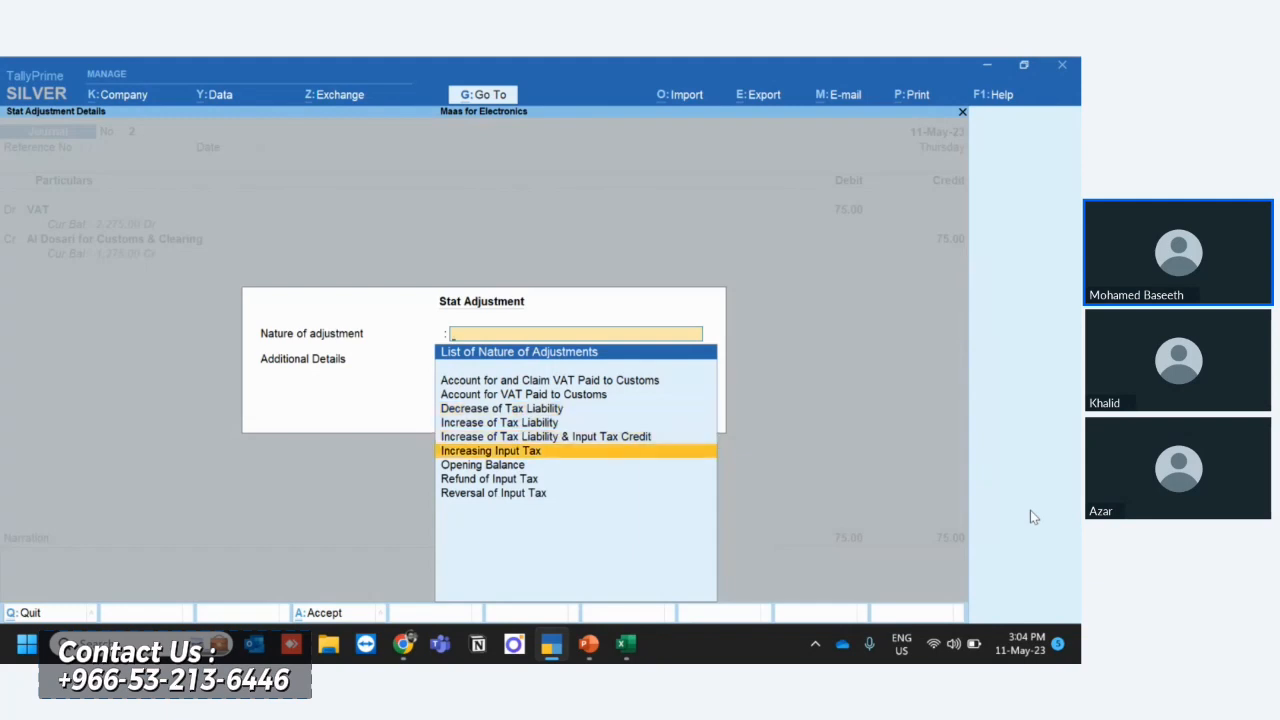
key("Return")
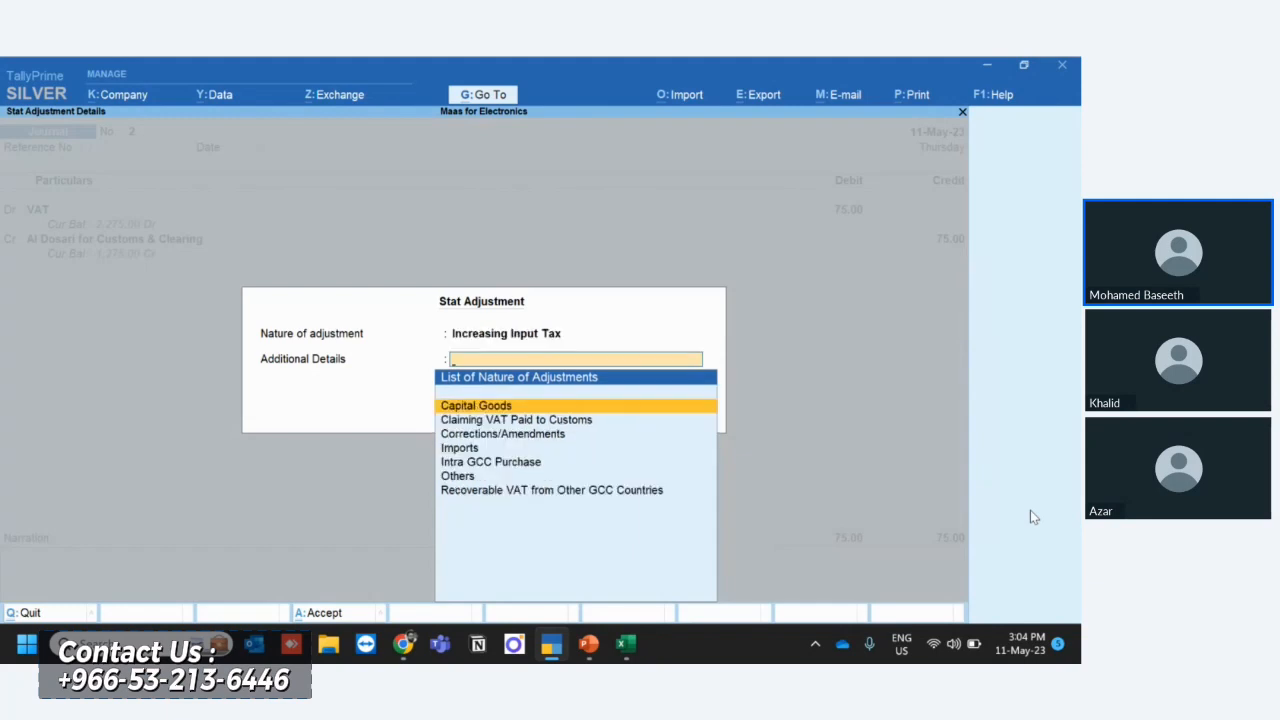
key("Down")
key("Down")
key("Down")
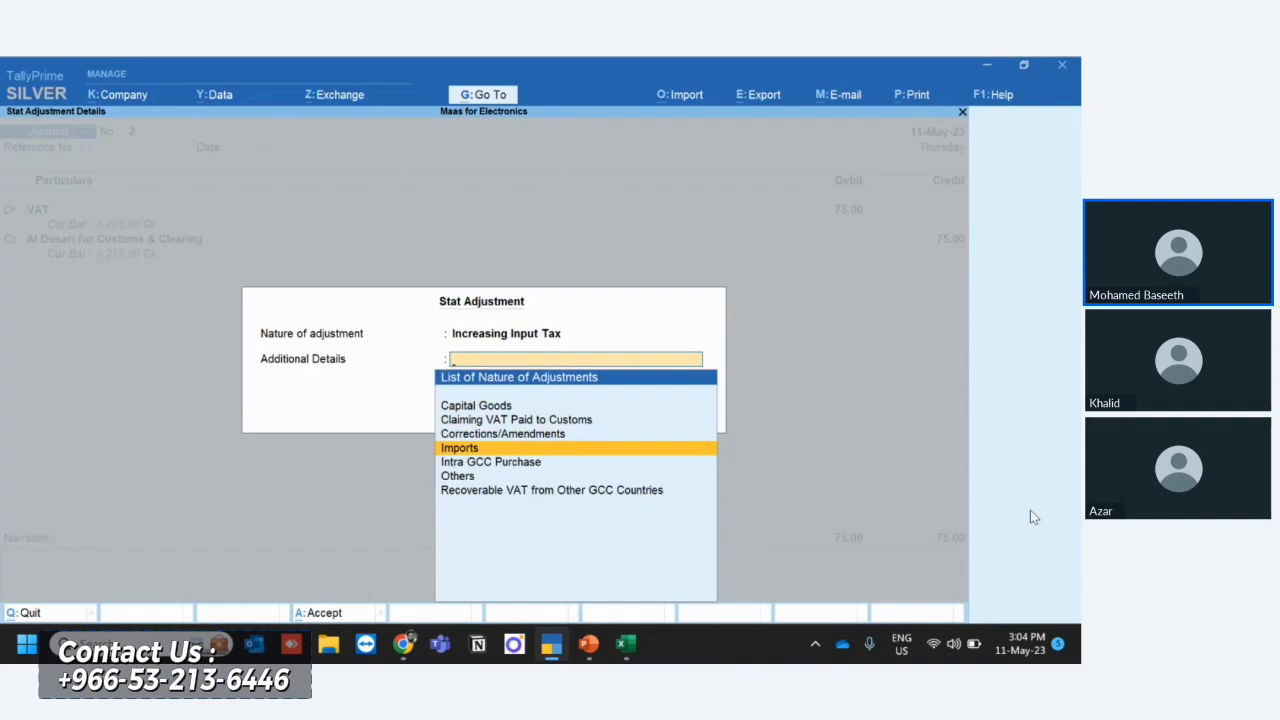
key("Return")
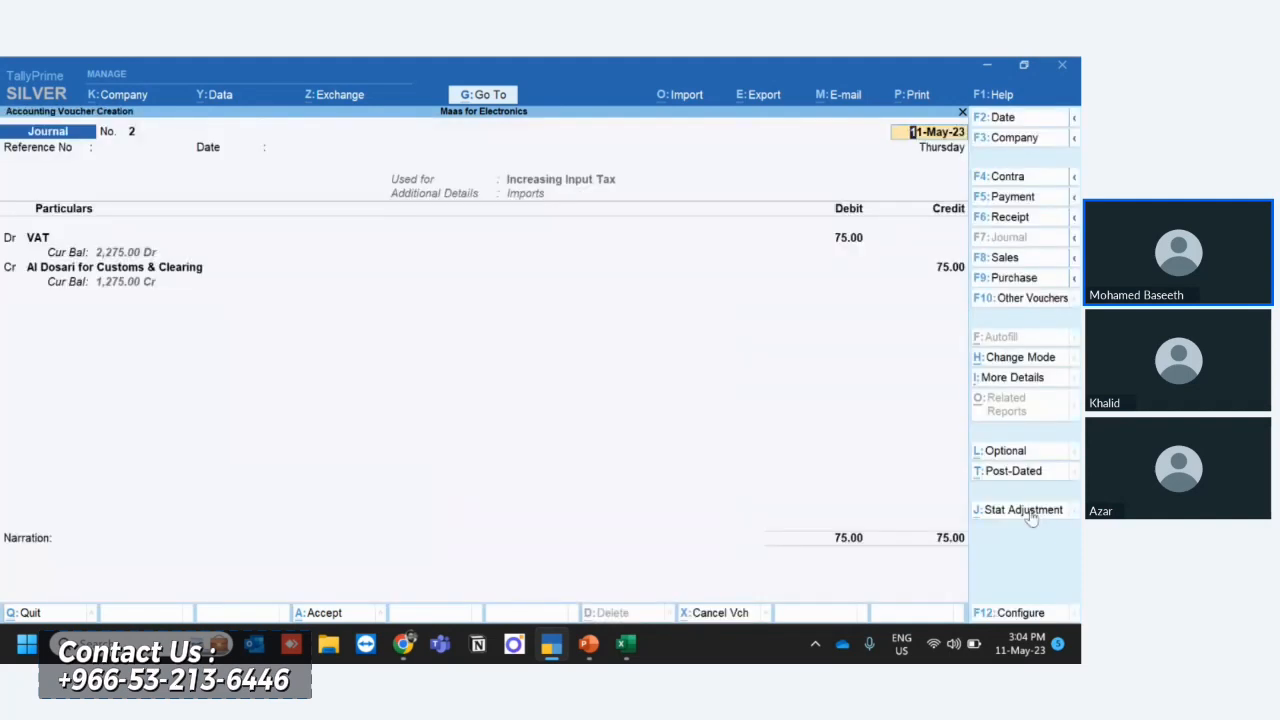
key("ctrl")
key("ctrl+a")
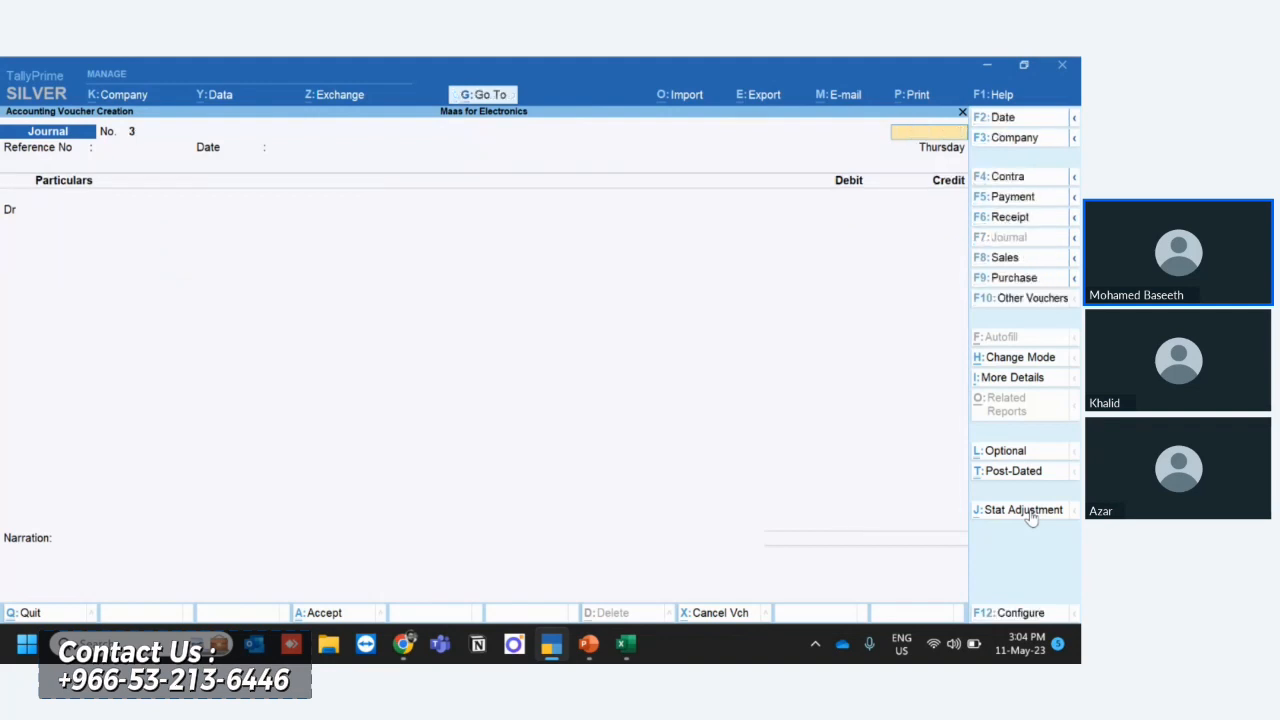
- Leave the blank journal voucher and display the ledger vouchers of Al Dosari for Customs & Clearing
key("Escape")
key("Return")
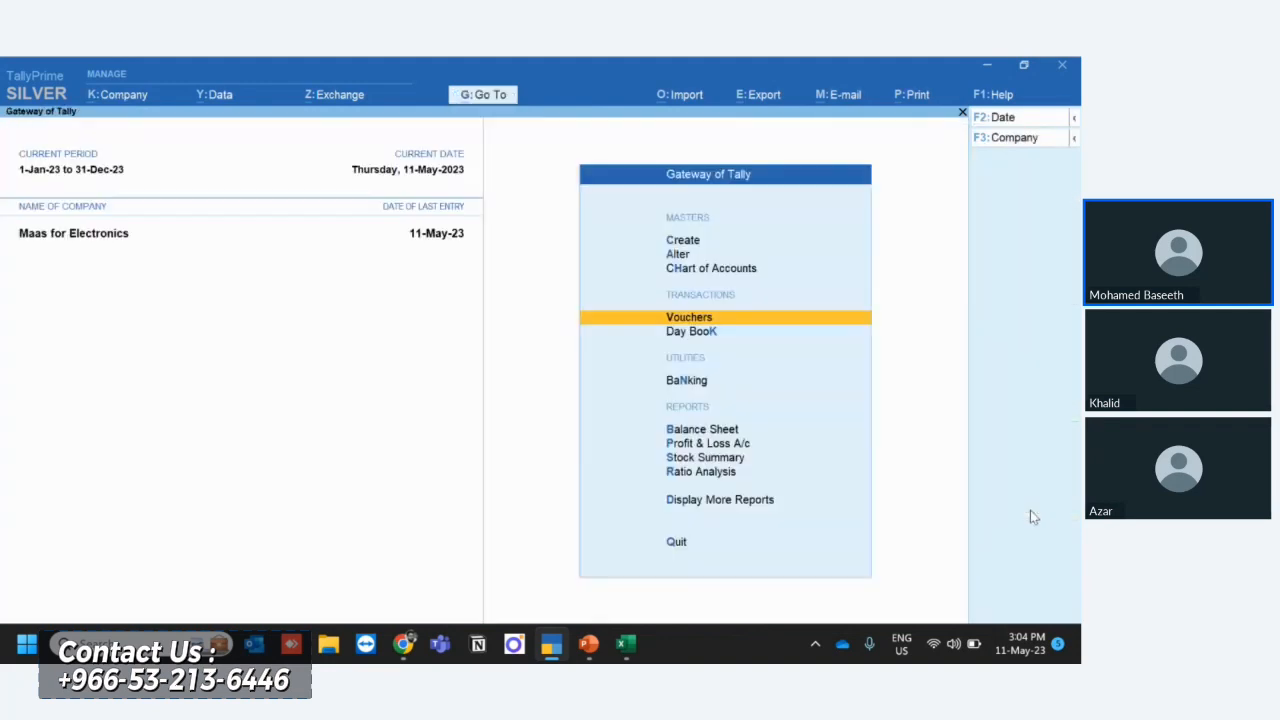
key("Down")
key("Down")
key("Down")
key("Down")
key("Down")
key("Down")
key("Down")
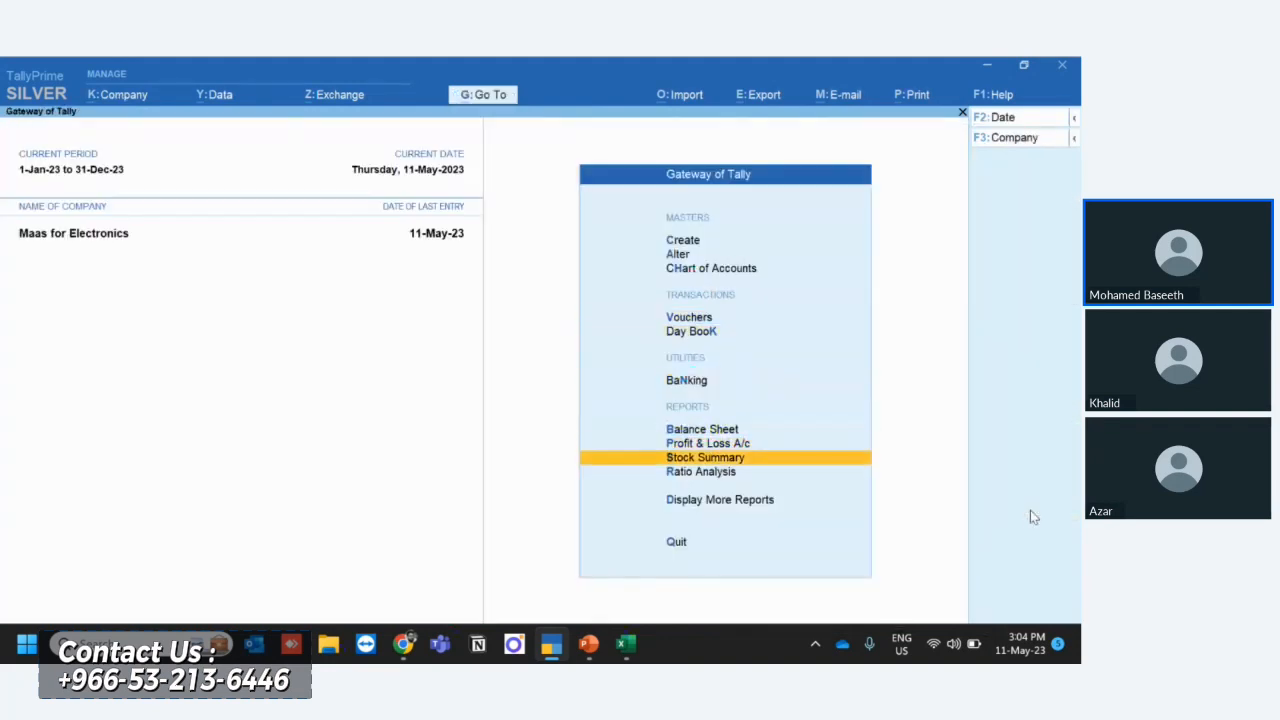
key("Return")
key("Down")
key("Down")
key("Down")
key("Down")
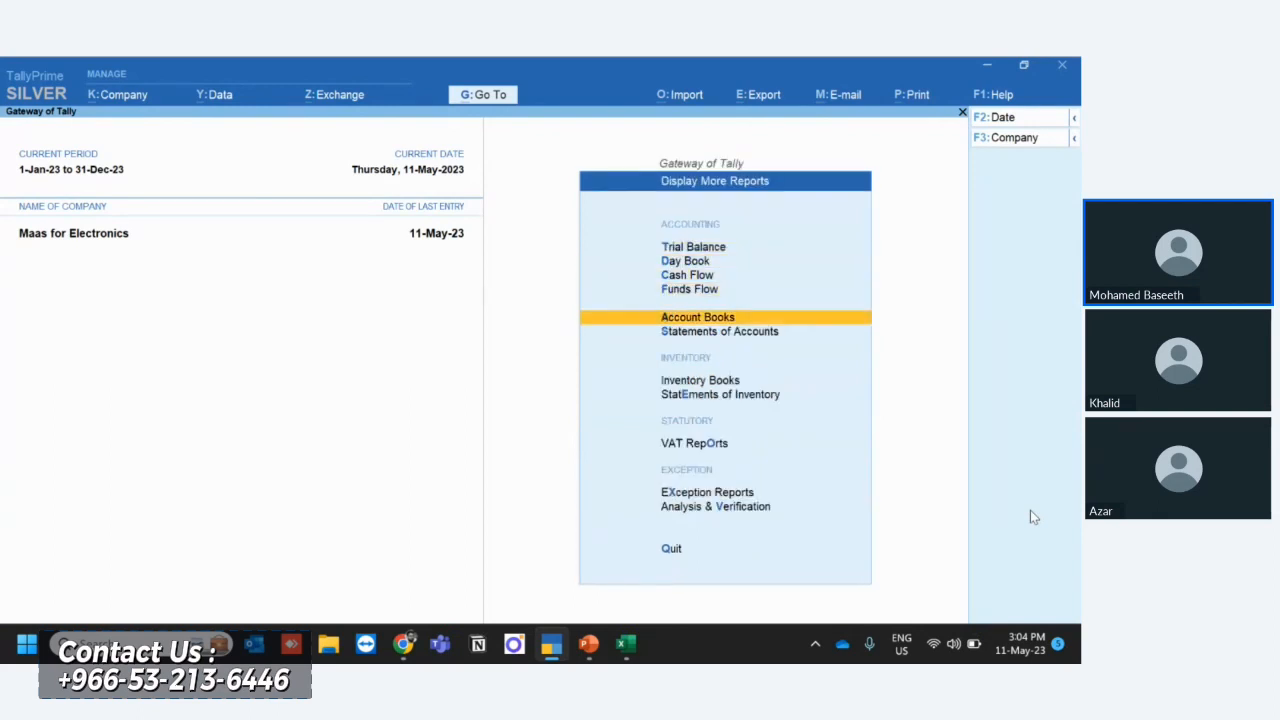
key("Return")
key("Down")
key("Return")
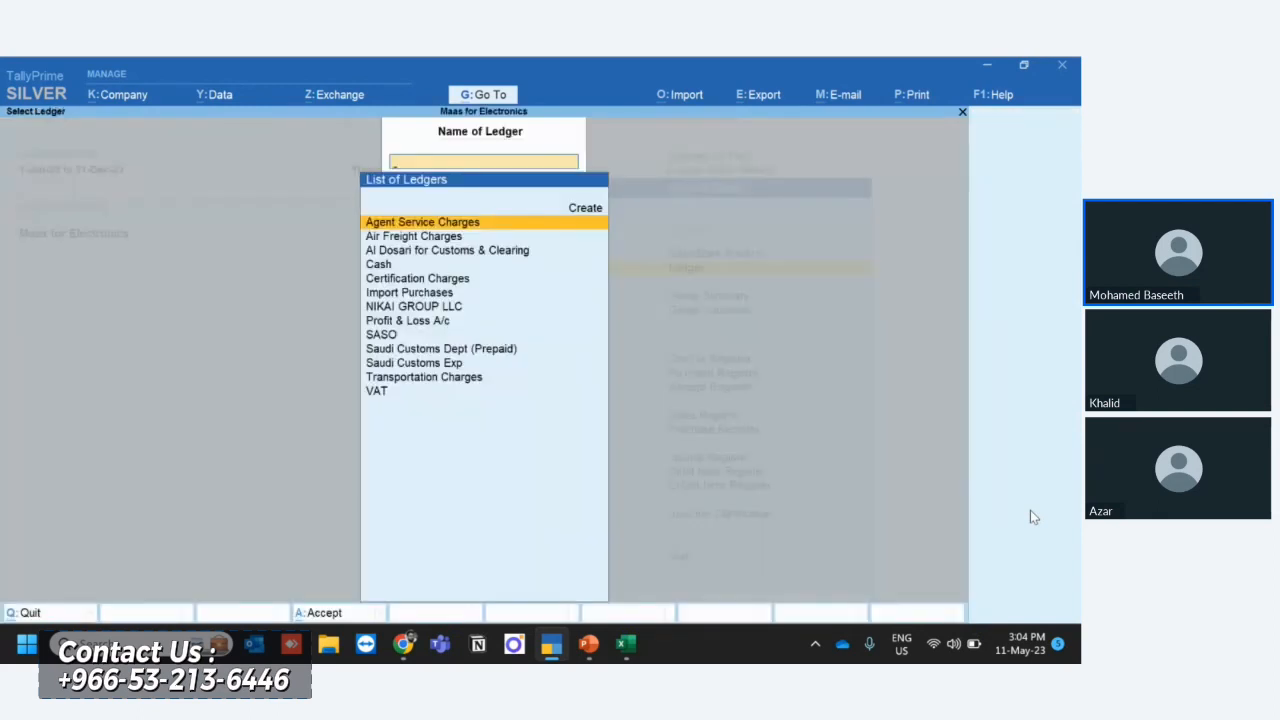
key("Down")
key("Down")
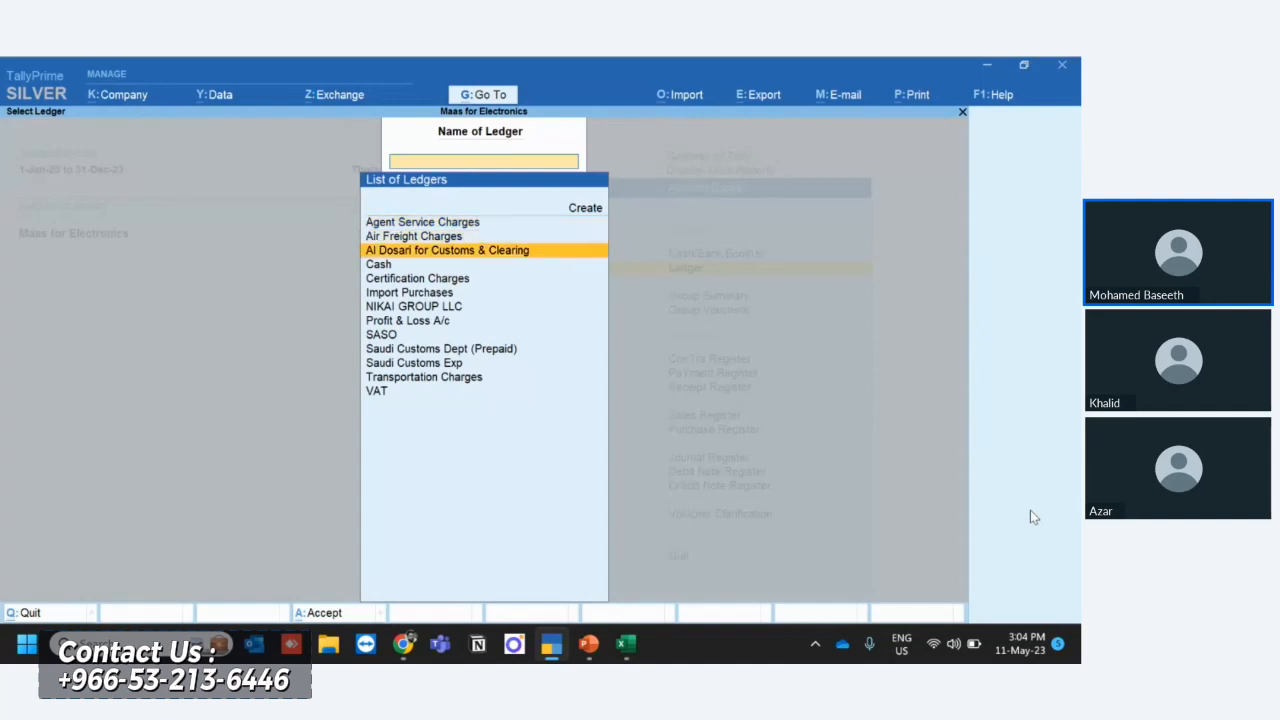
key("Return")
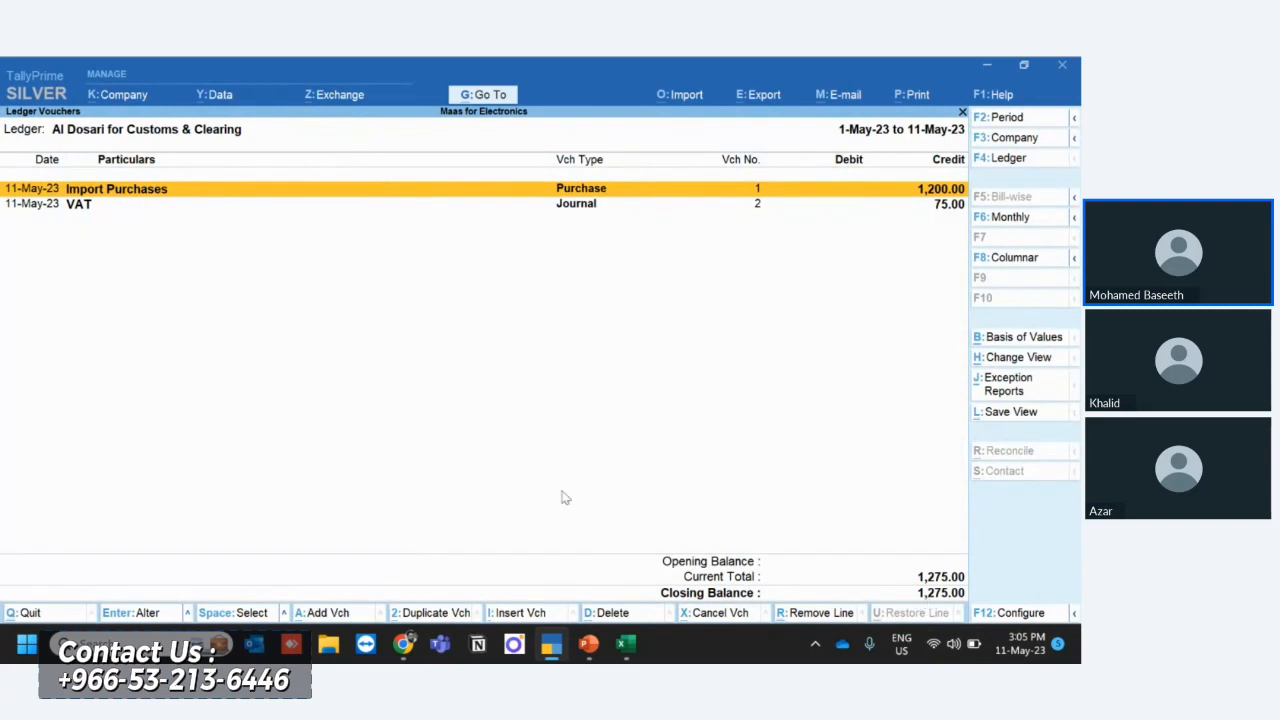
- Close the ledger report and open the VAT Return
key("Escape")
key("Escape")
key("Escape")
key("Down")
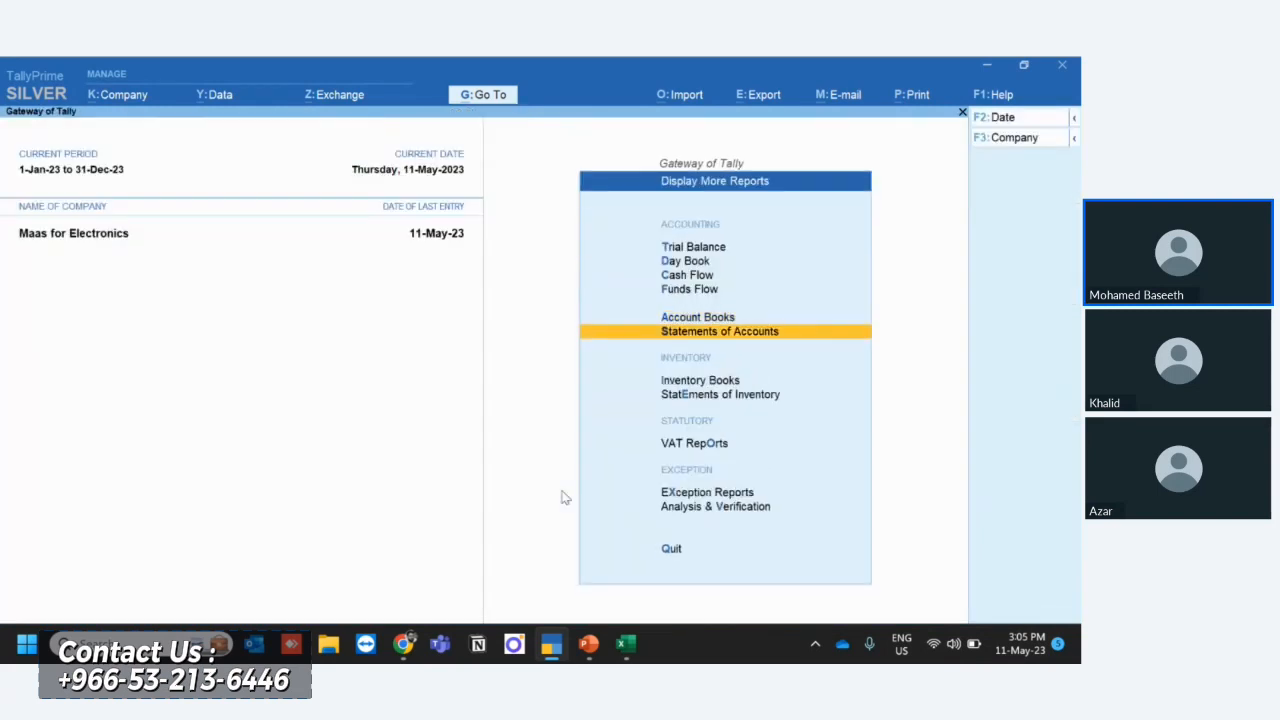
key("Down")
key("Down")
key("Down")
key("Return")
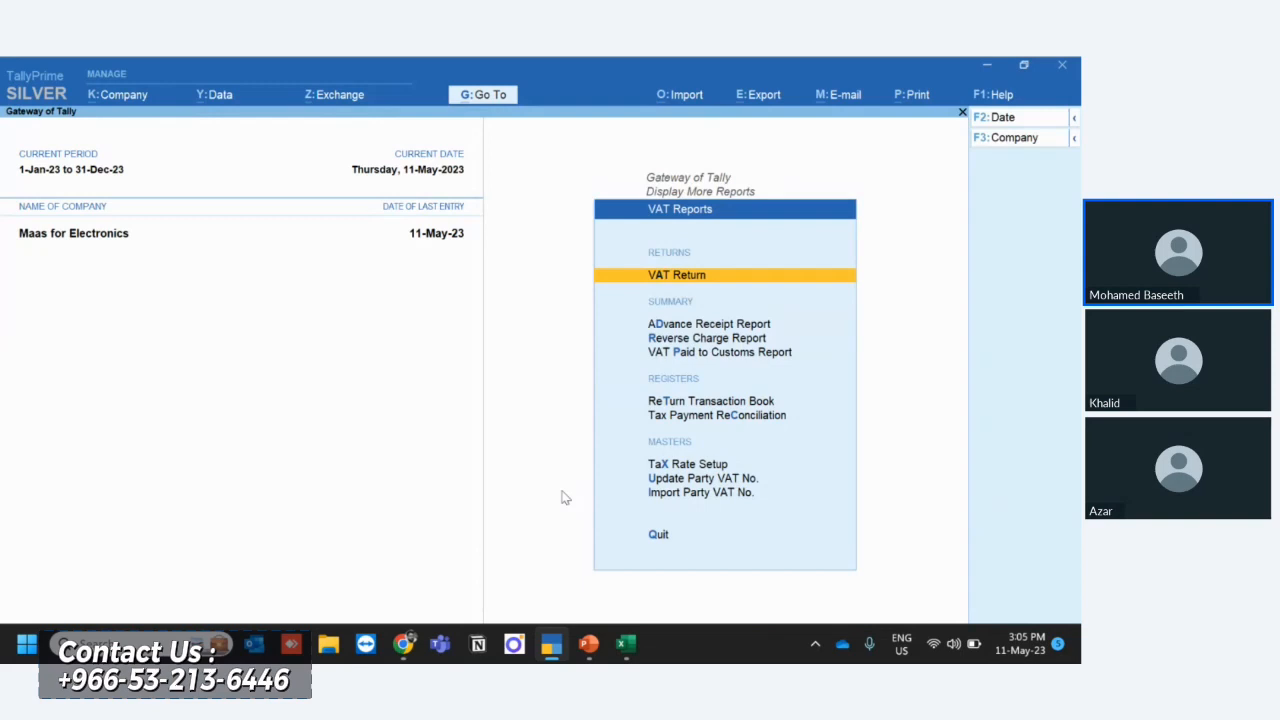
key("Return")
- Set the VAT Return period to May for both the start and end dates
left_click(1003, 119)
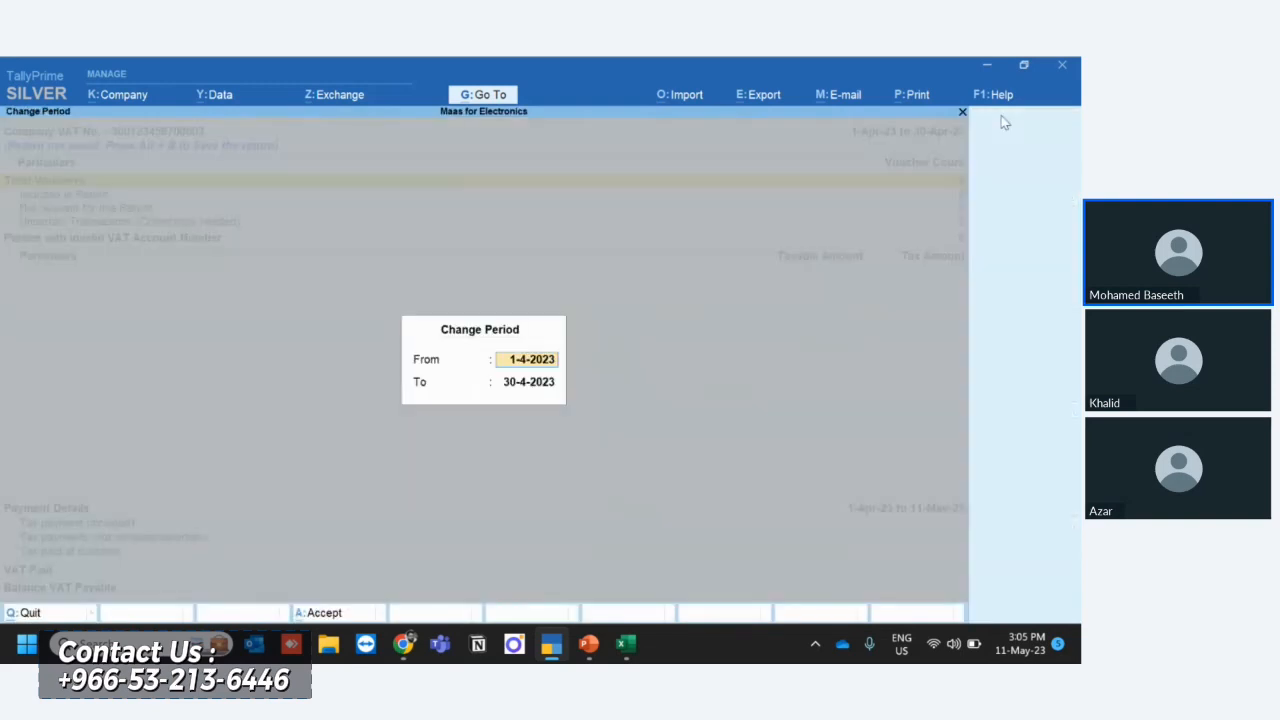
type("may")
key("Return")
type("may")
key("Return")
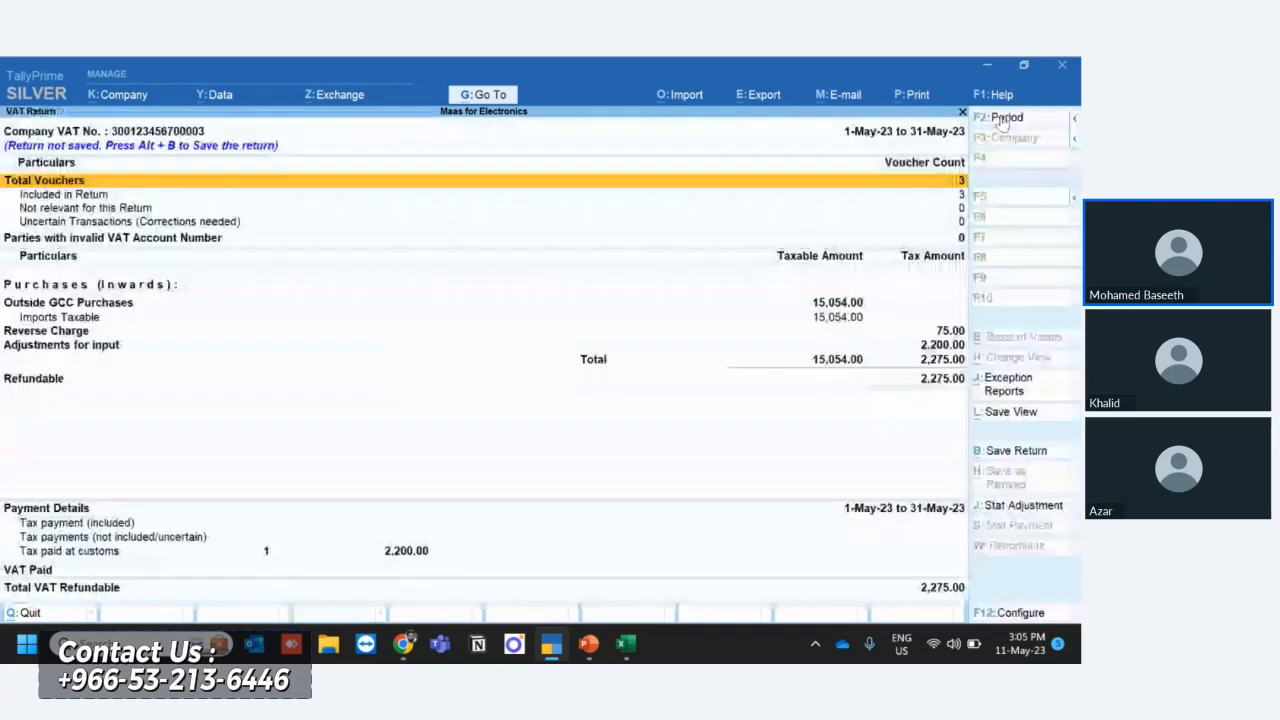
- Review the return's inward purchases down to the Reverse Charge line, and return to the Gateway of Tally
key("Down")
key("Down")
key("Down")
key("Down")
key("Down")
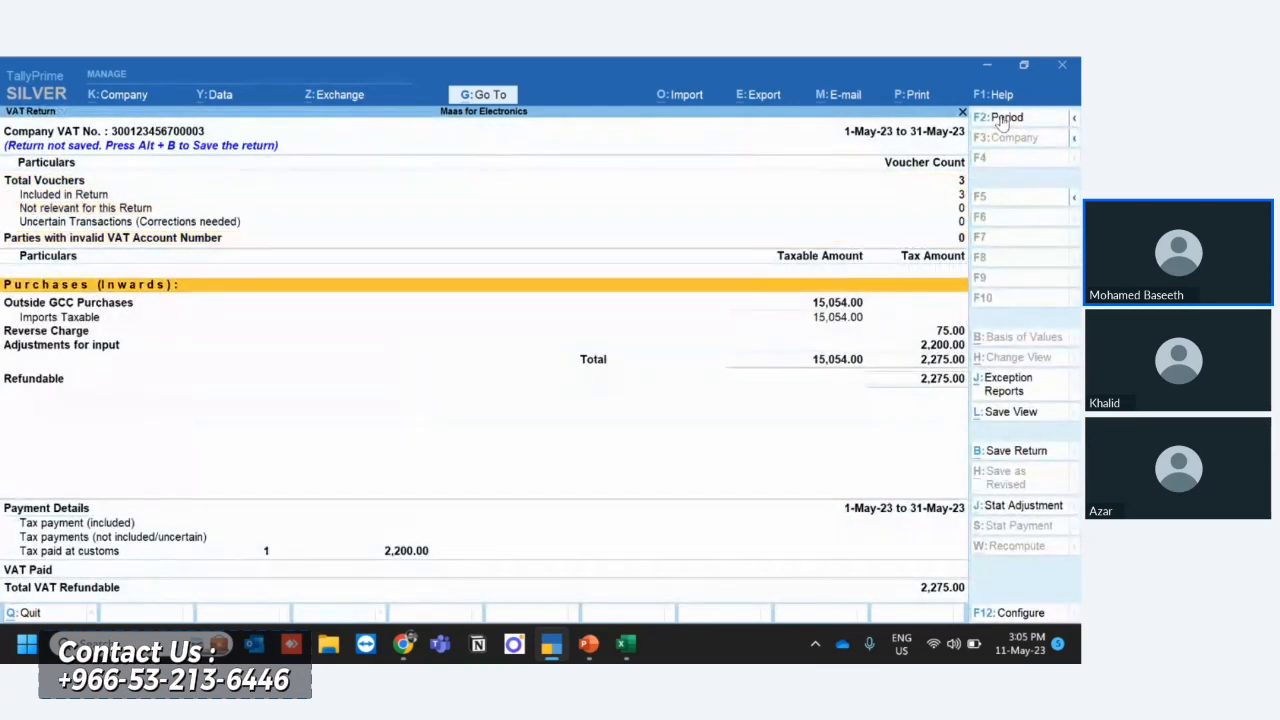
key("Down")
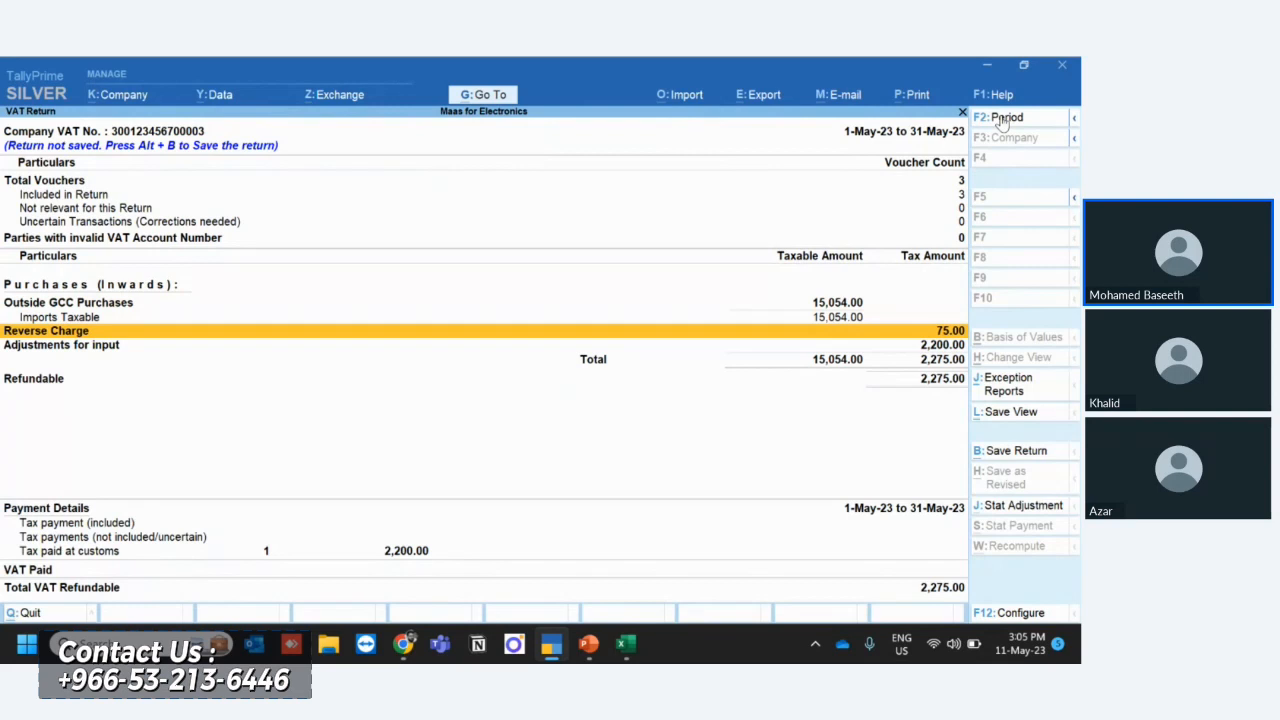
key("Escape")
key("Escape")
key("Escape")
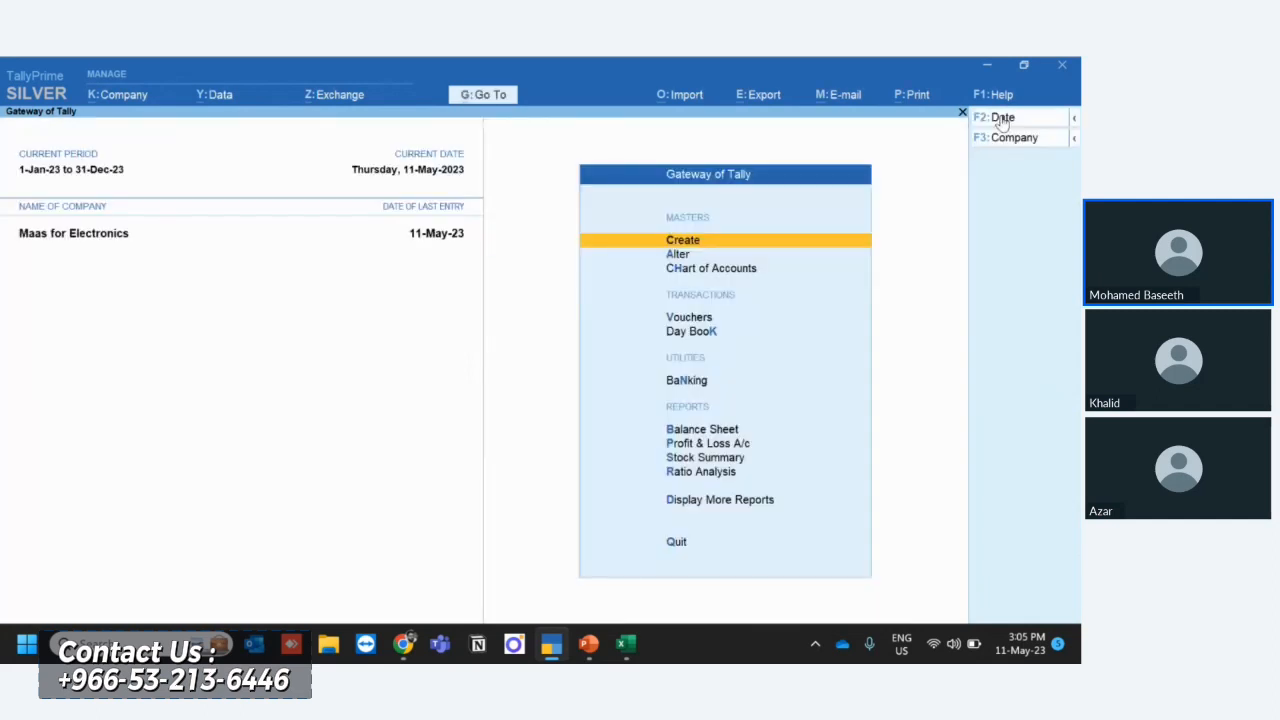
- Open the NIKAI GROUP LLC purchase voucher from the May purchase register
key("d")
key("a")
key("p")
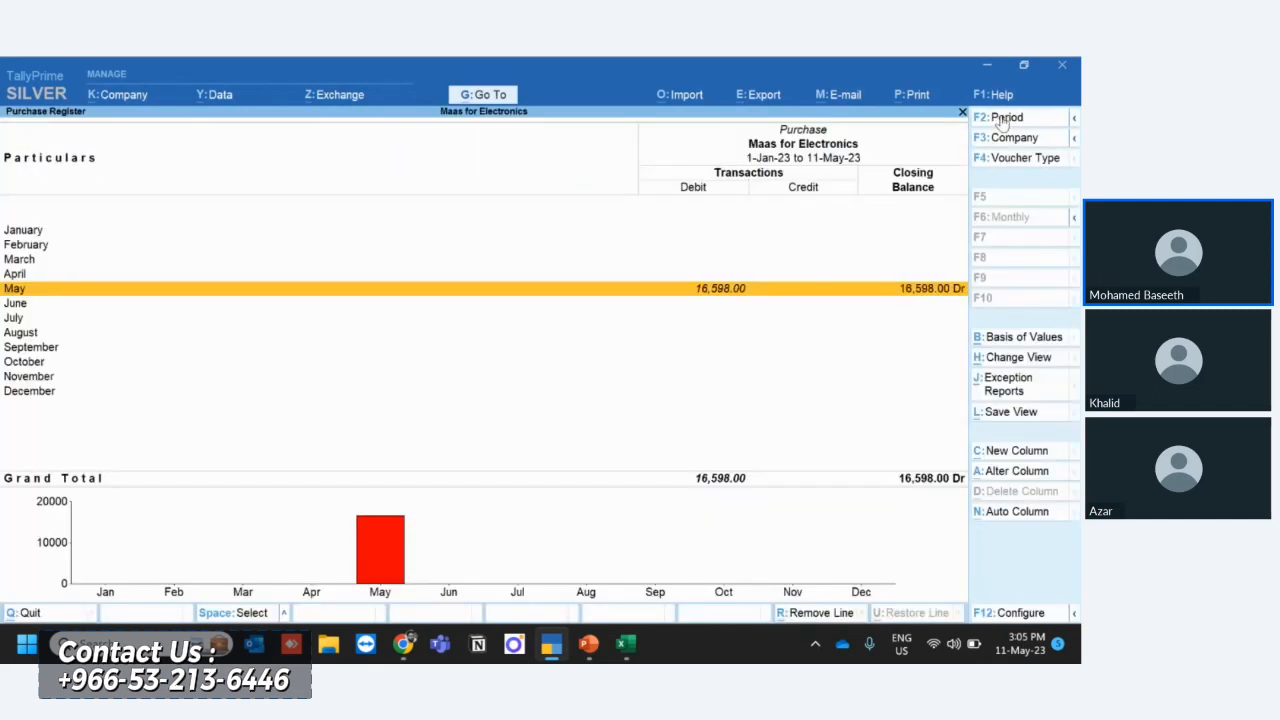
key("Return")
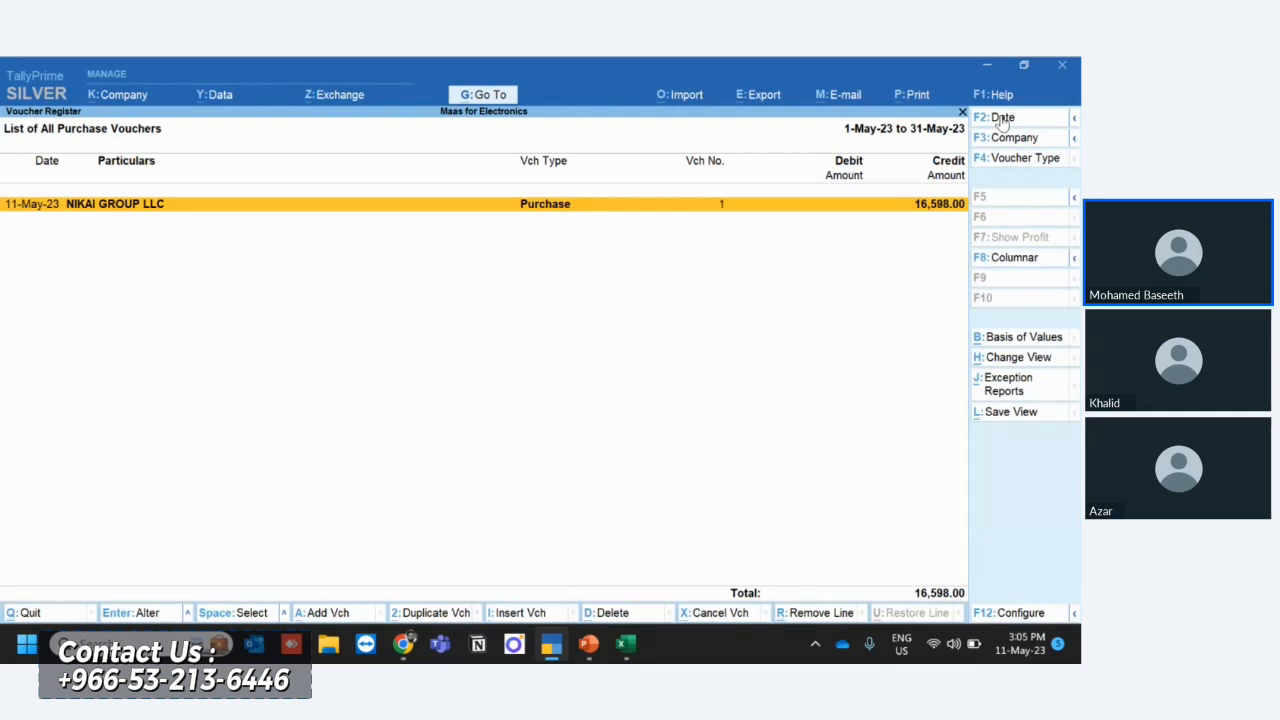
key("Return")
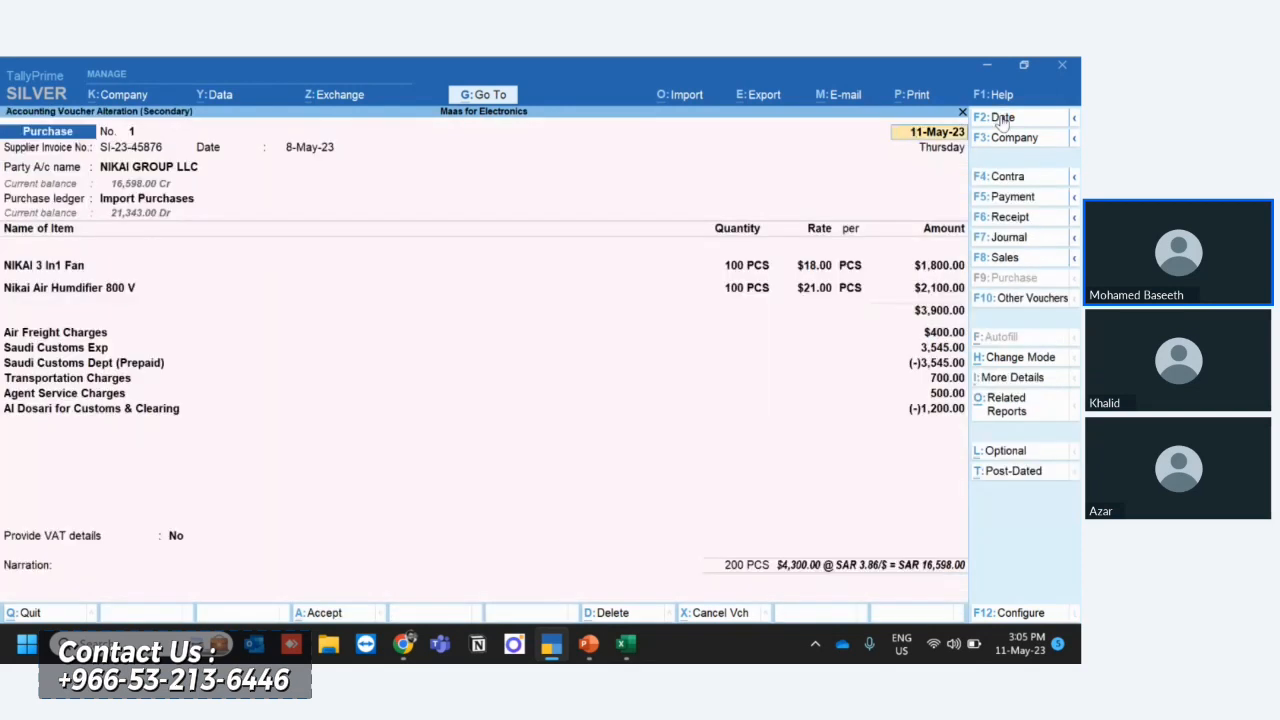
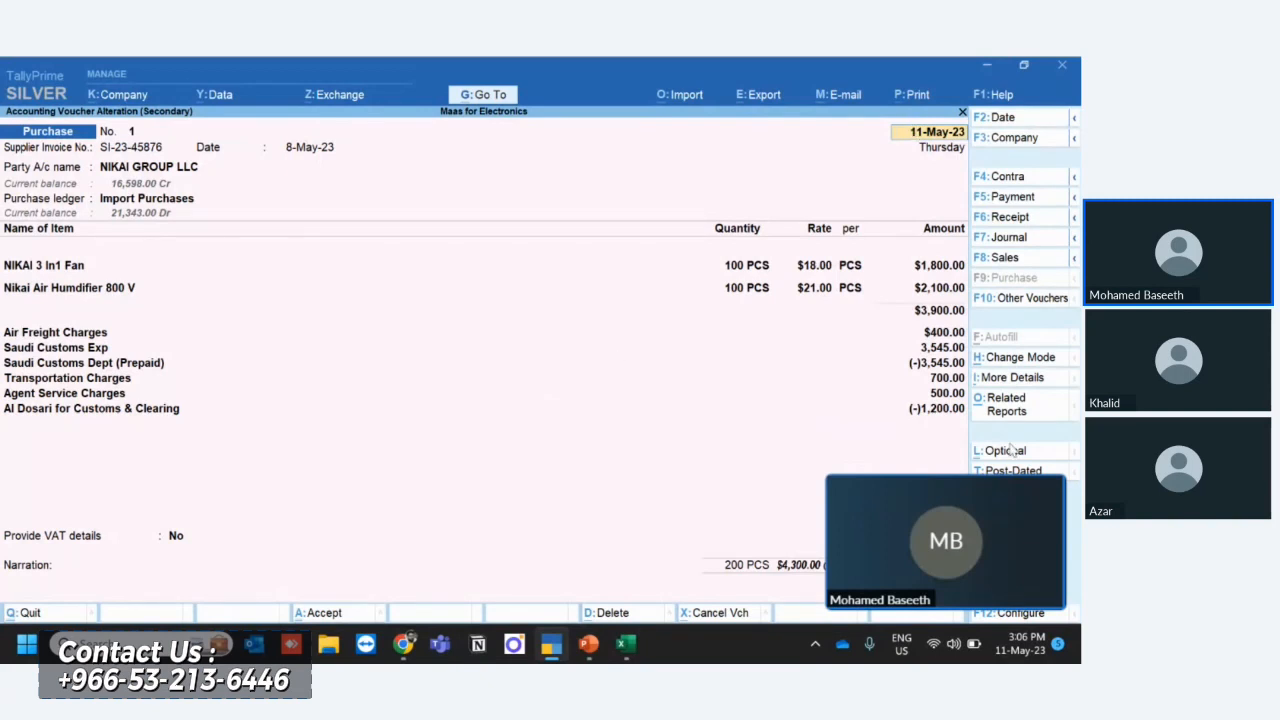
- Close the floating meeting window and add a Certification Charges line of 350 below the Al Dosari ledger in the purchase voucher
mouse_move(1045, 508)
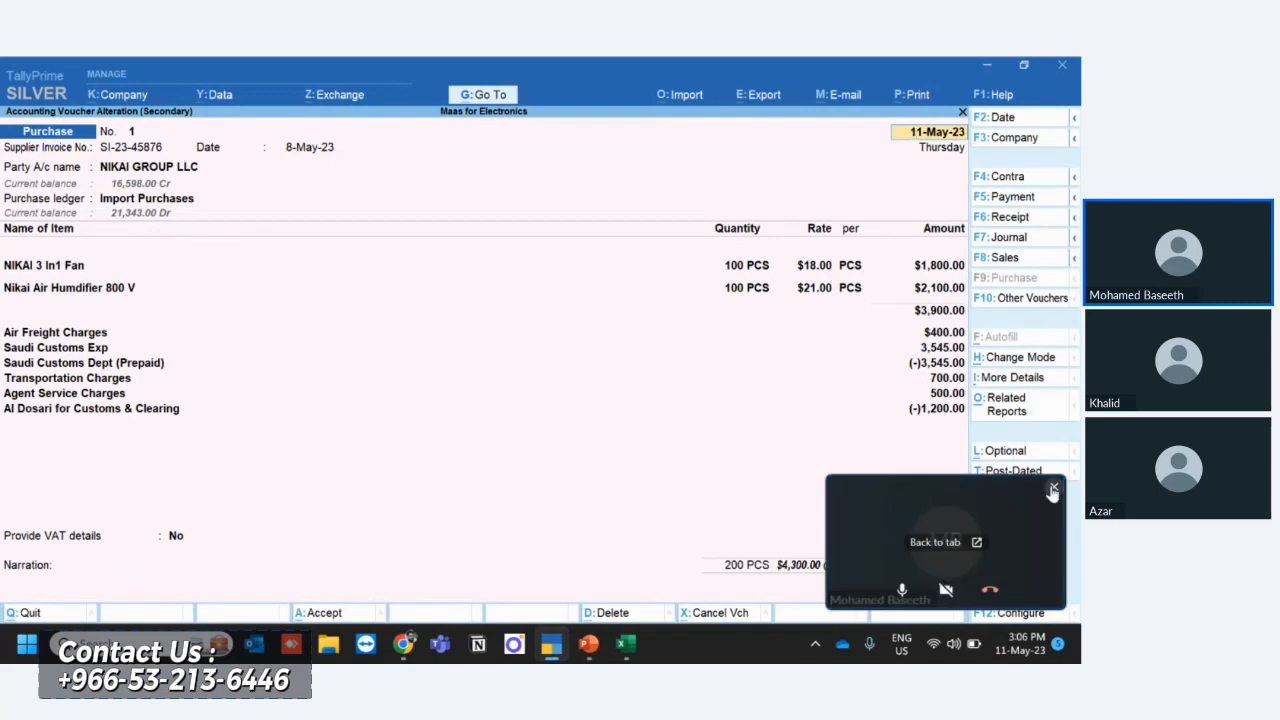
left_click(1052, 487)
left_click(948, 414)
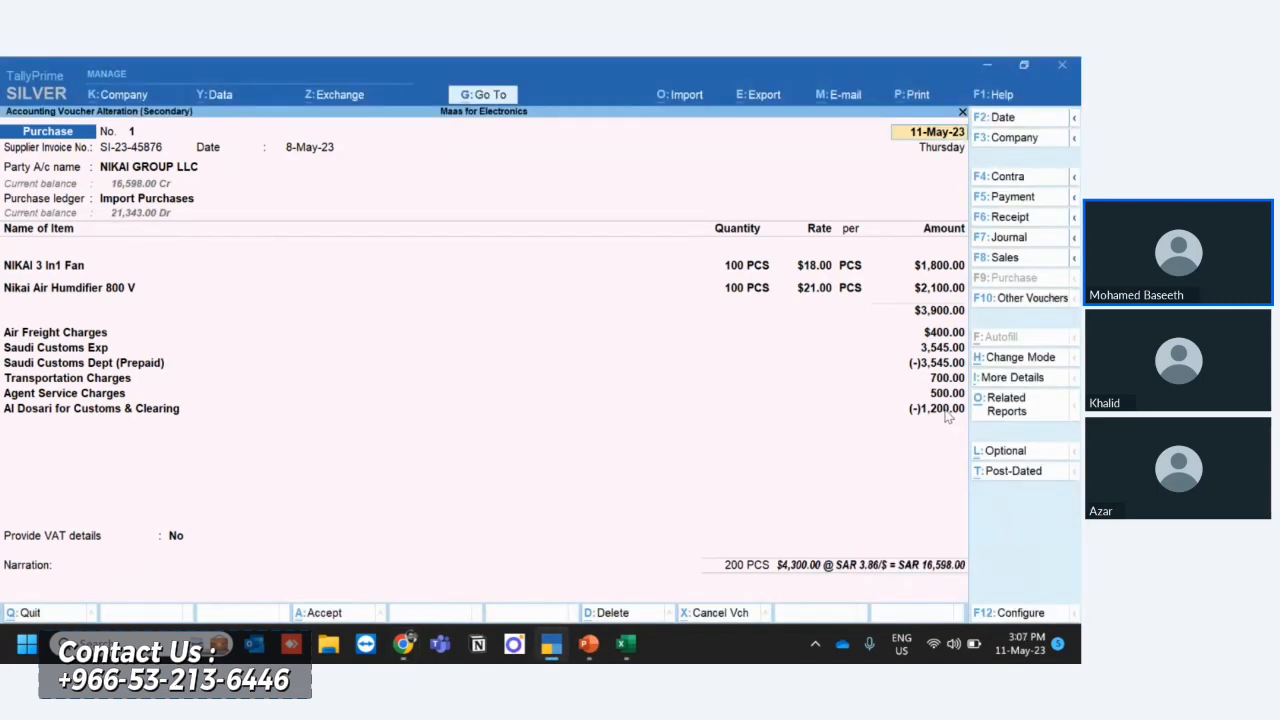
key("Return")
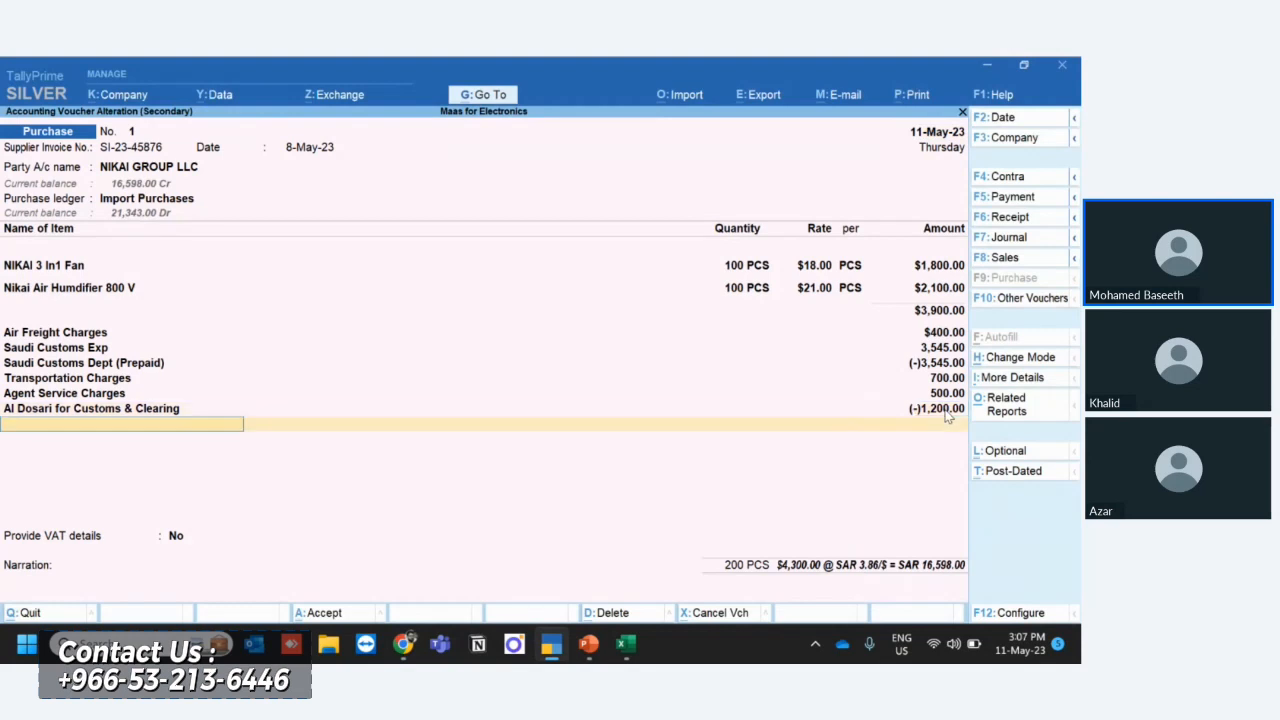
type("cer")
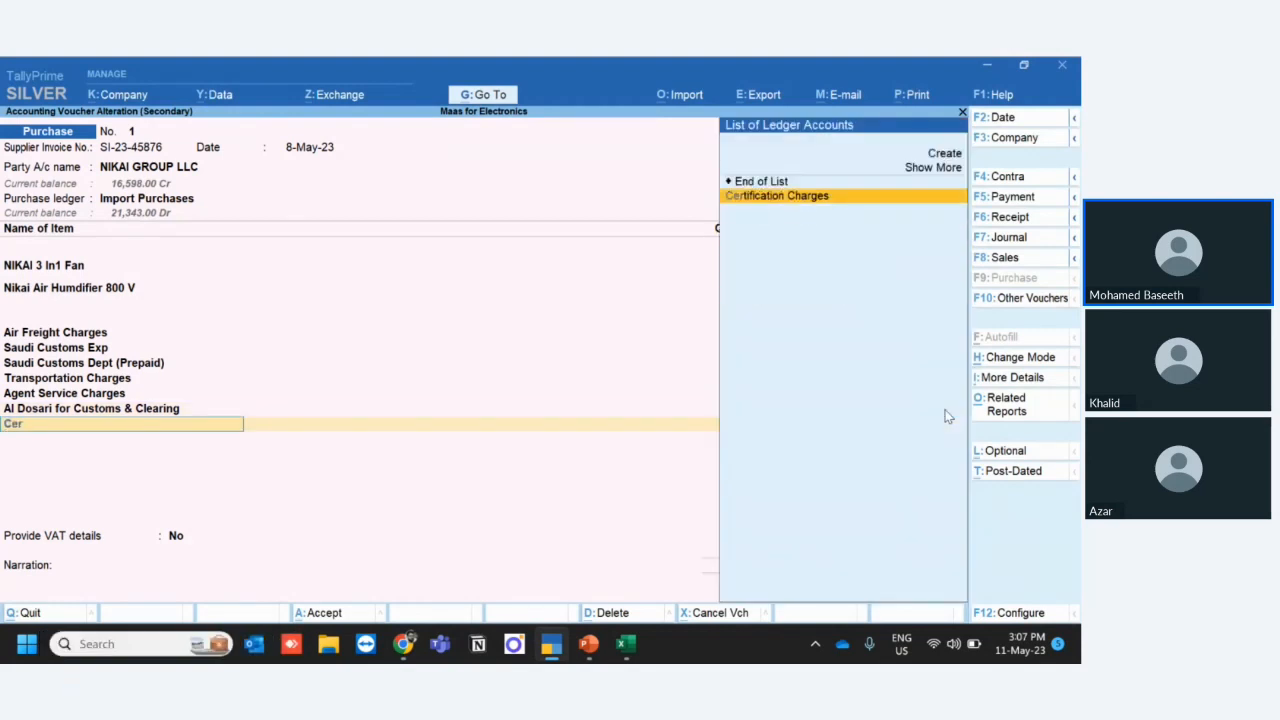
key("Return")
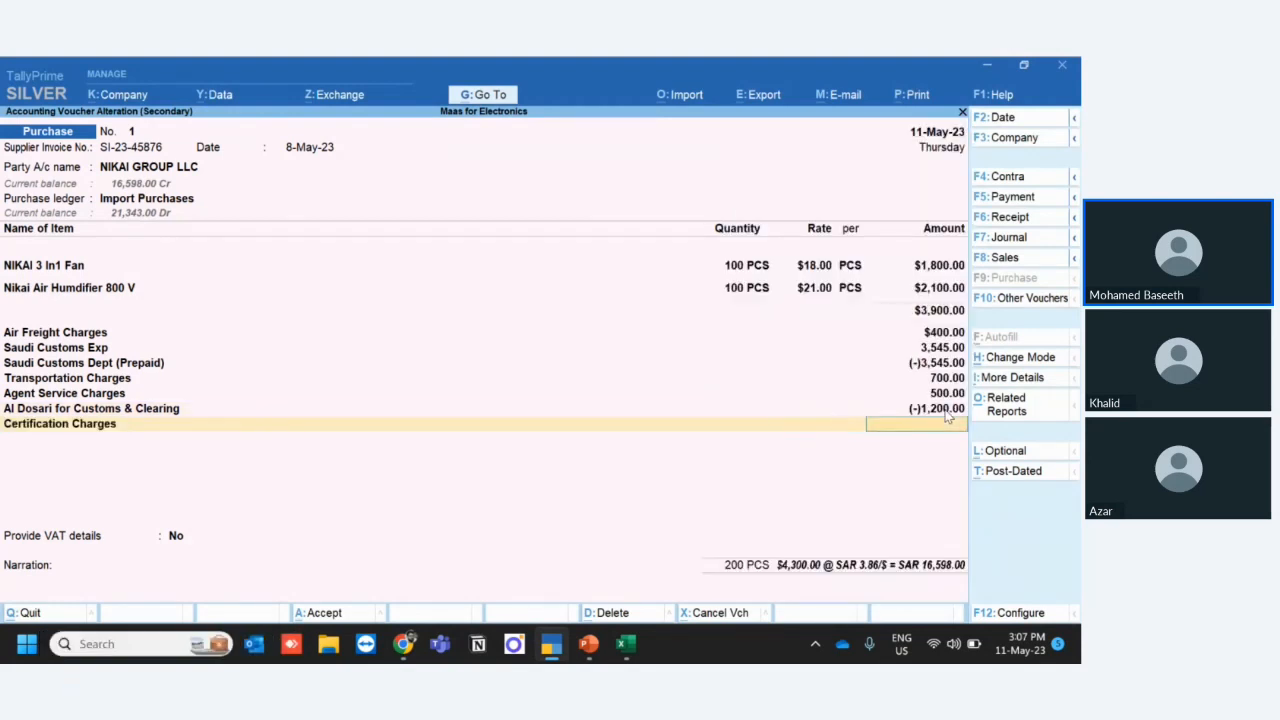
type("350")
key("Return")
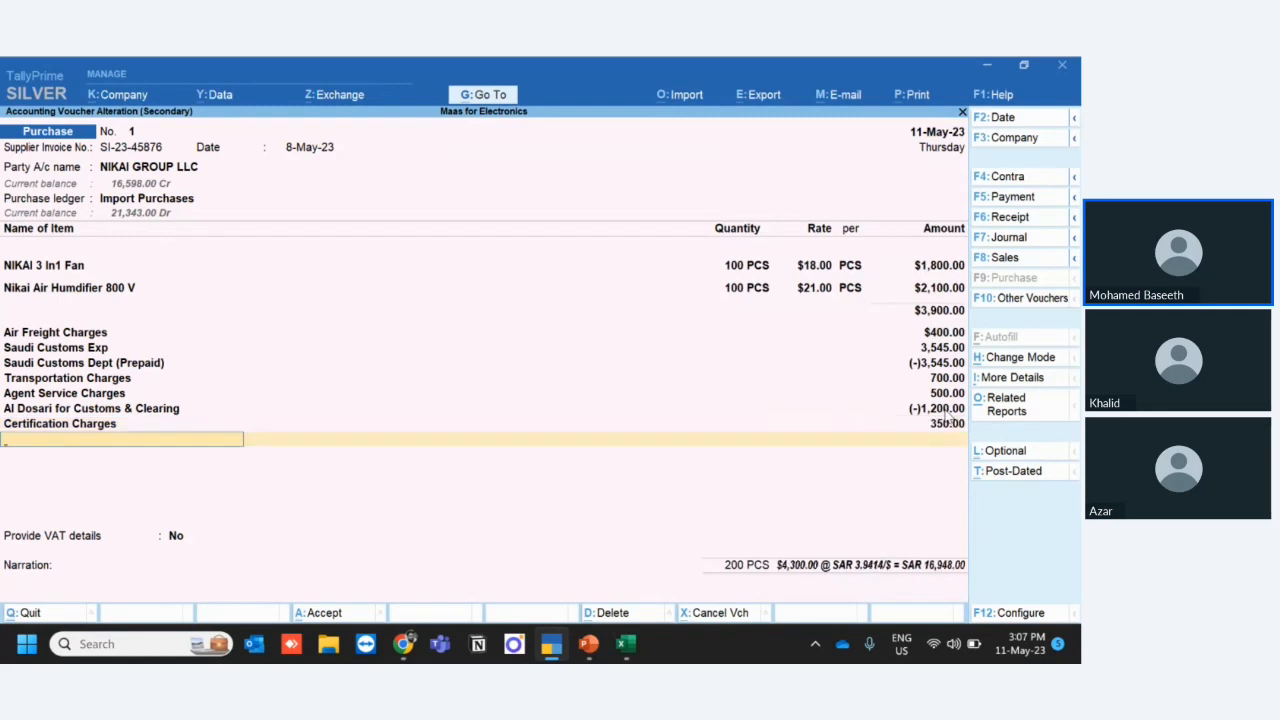
- Add the SASO ledger with -350 to the voucher, save it, and return to the Gateway of Tally
type("sa")
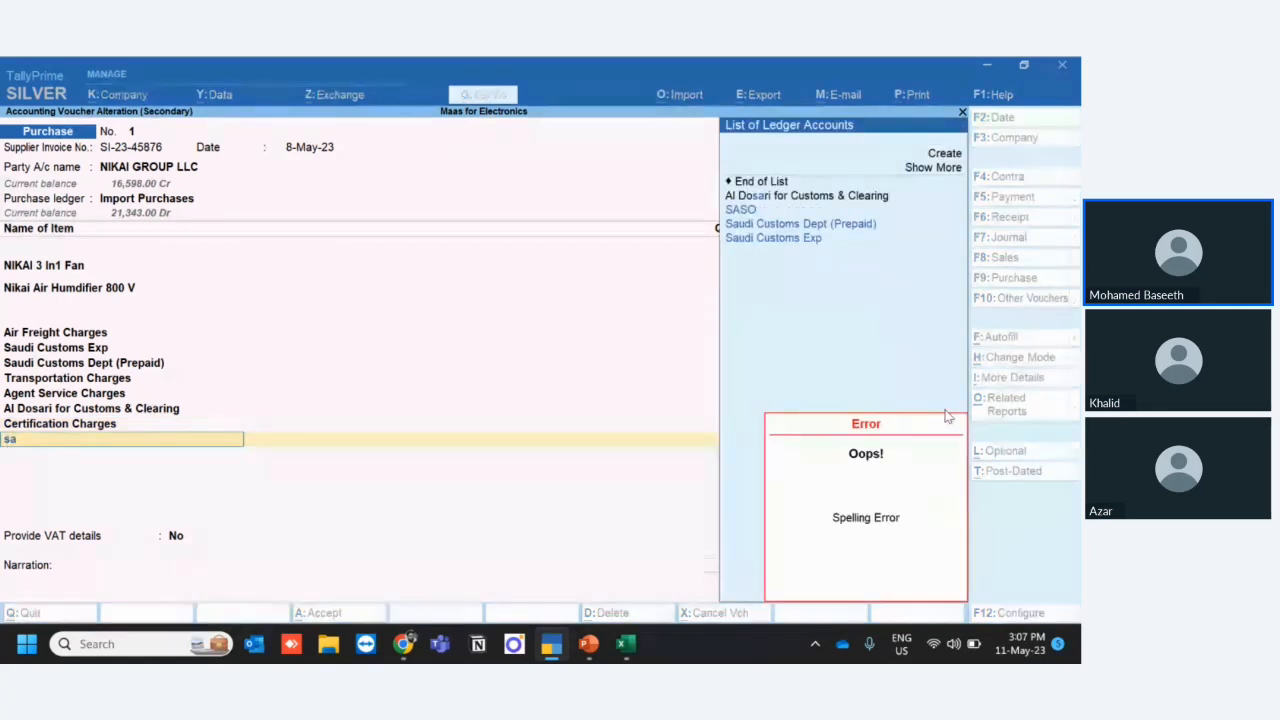
key("Return")
key("Return")
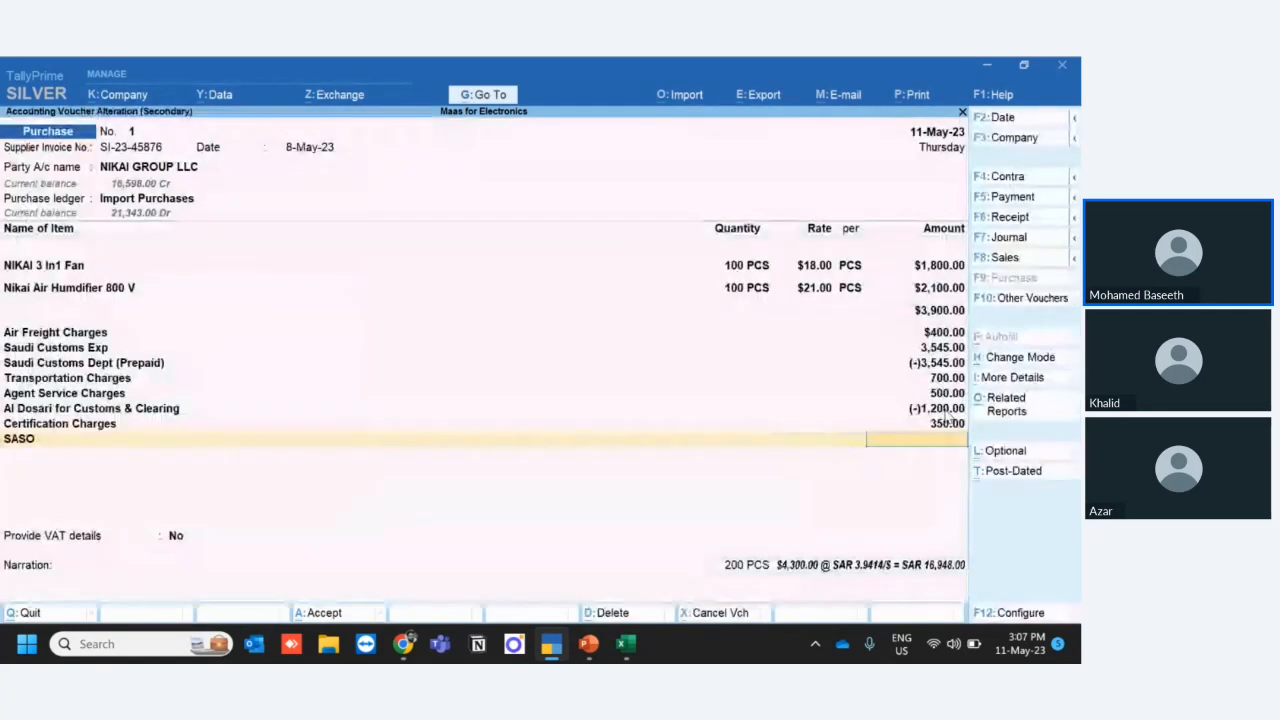
type("-")
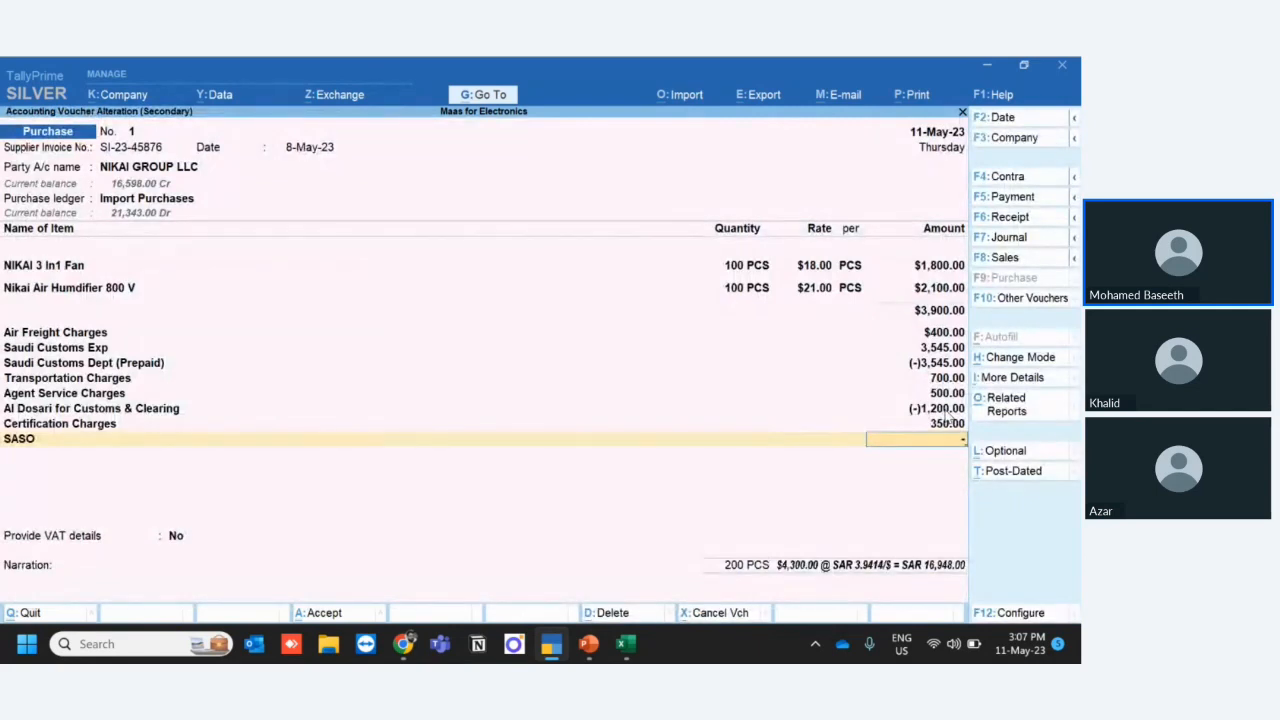
type(")350")
key("Return")
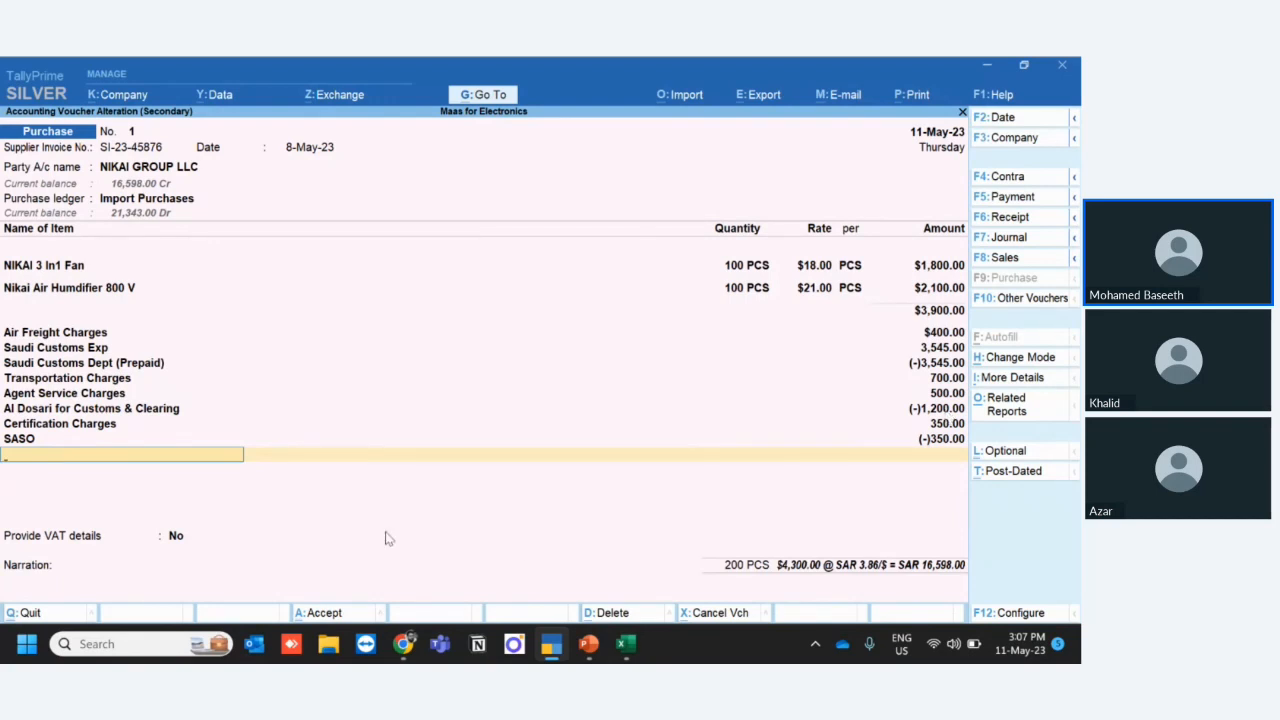
left_click(322, 613)
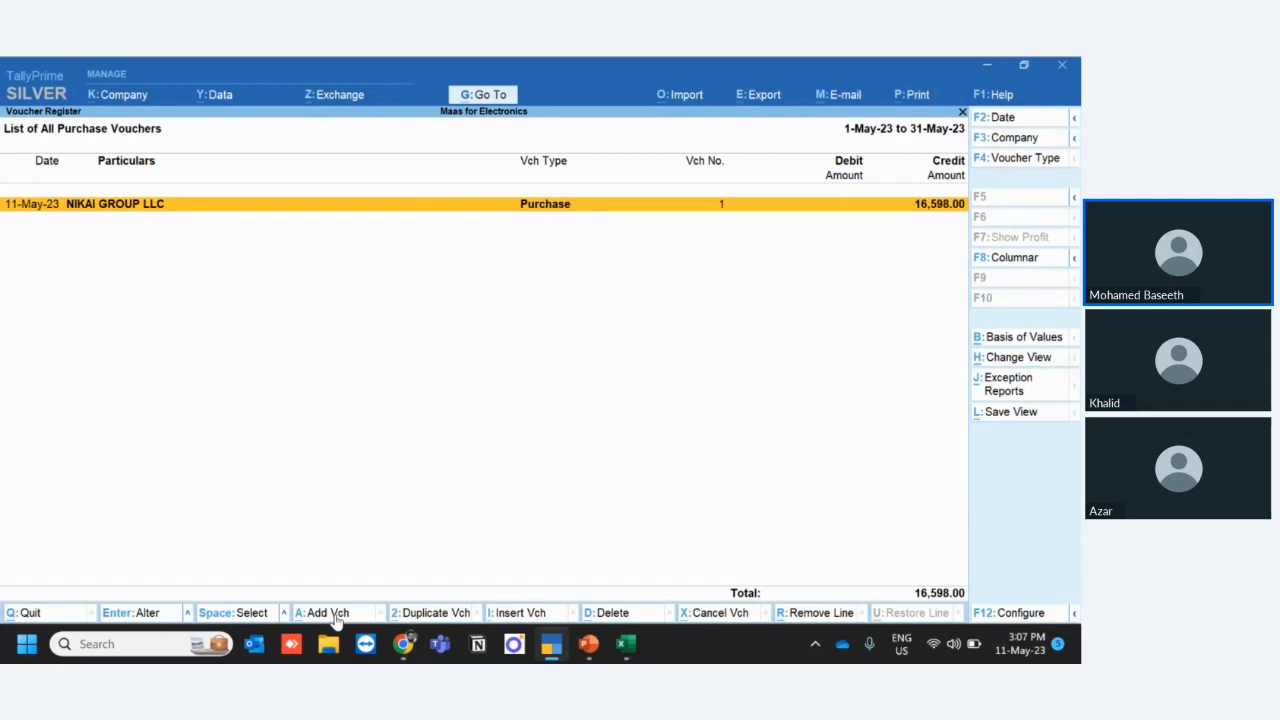
key("Escape")
key("Escape")
key("Escape")
key("Escape")
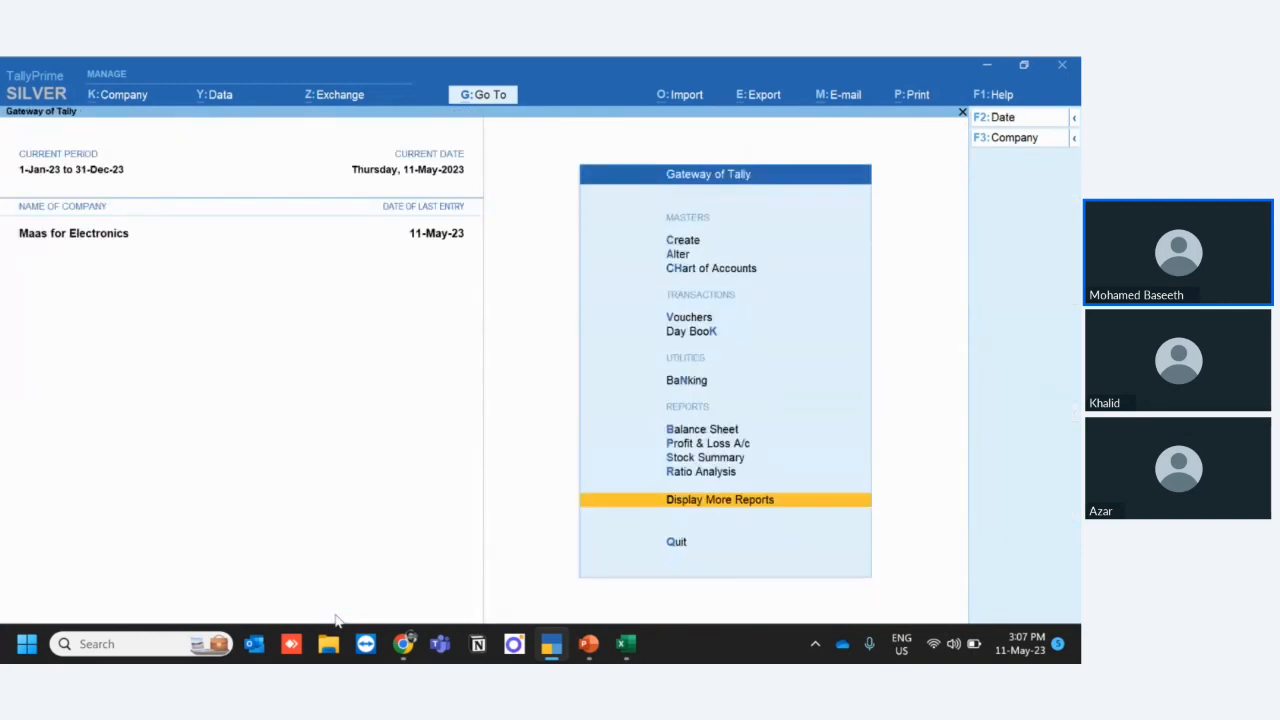
key("Escape")
key("Up")
key("Up")
key("Return")
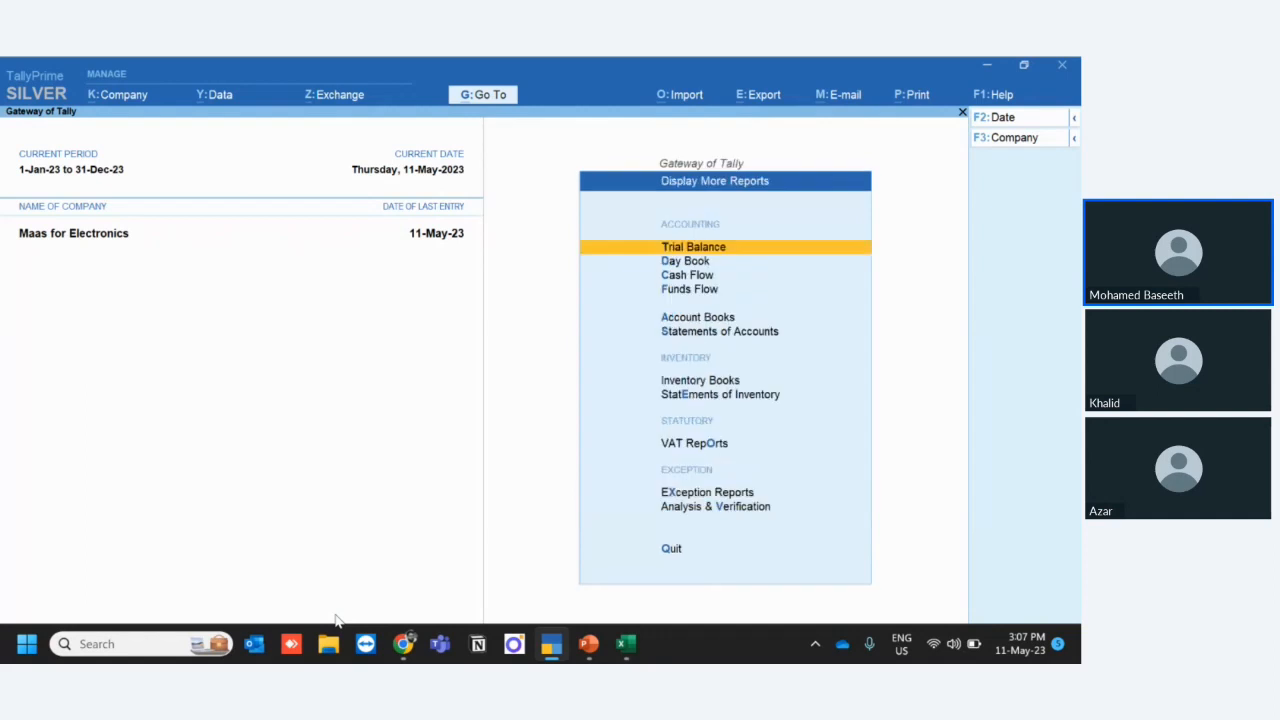
key("Down")
key("Down")
key("Down")
key("Down")
key("Down")
key("Down")
key("Down")
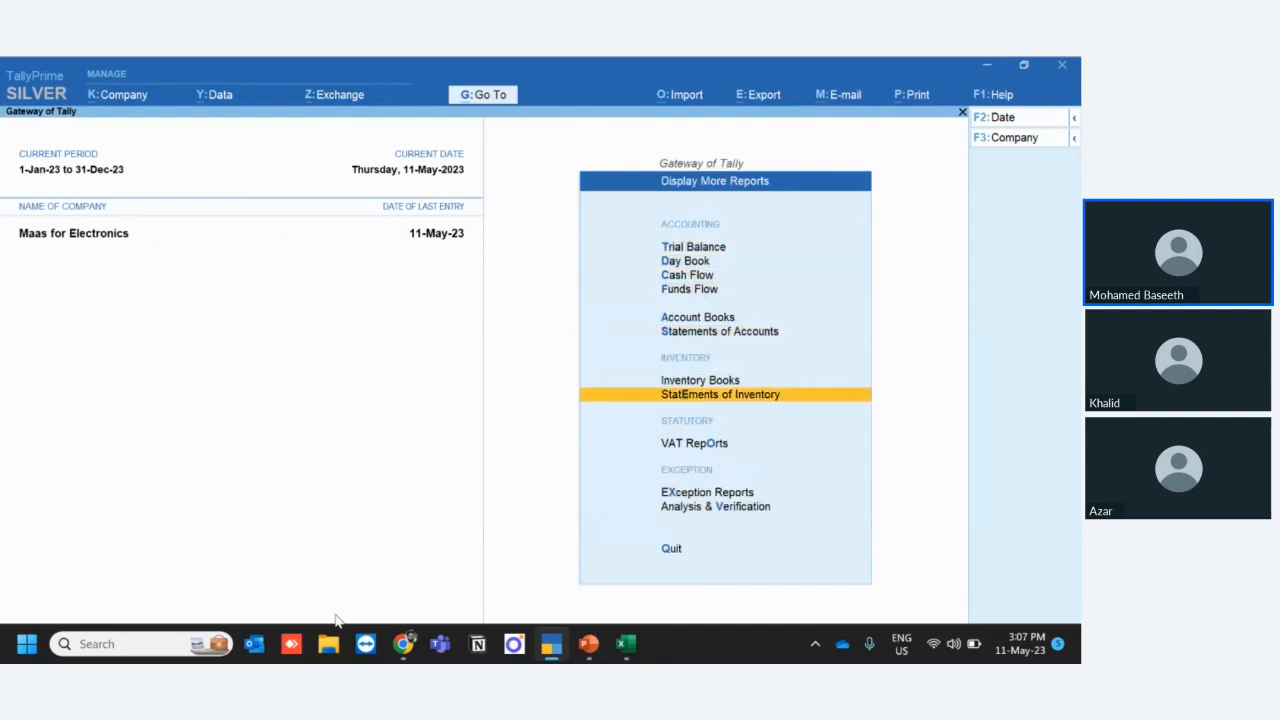
key("Return")
key("Down")
key("Return")
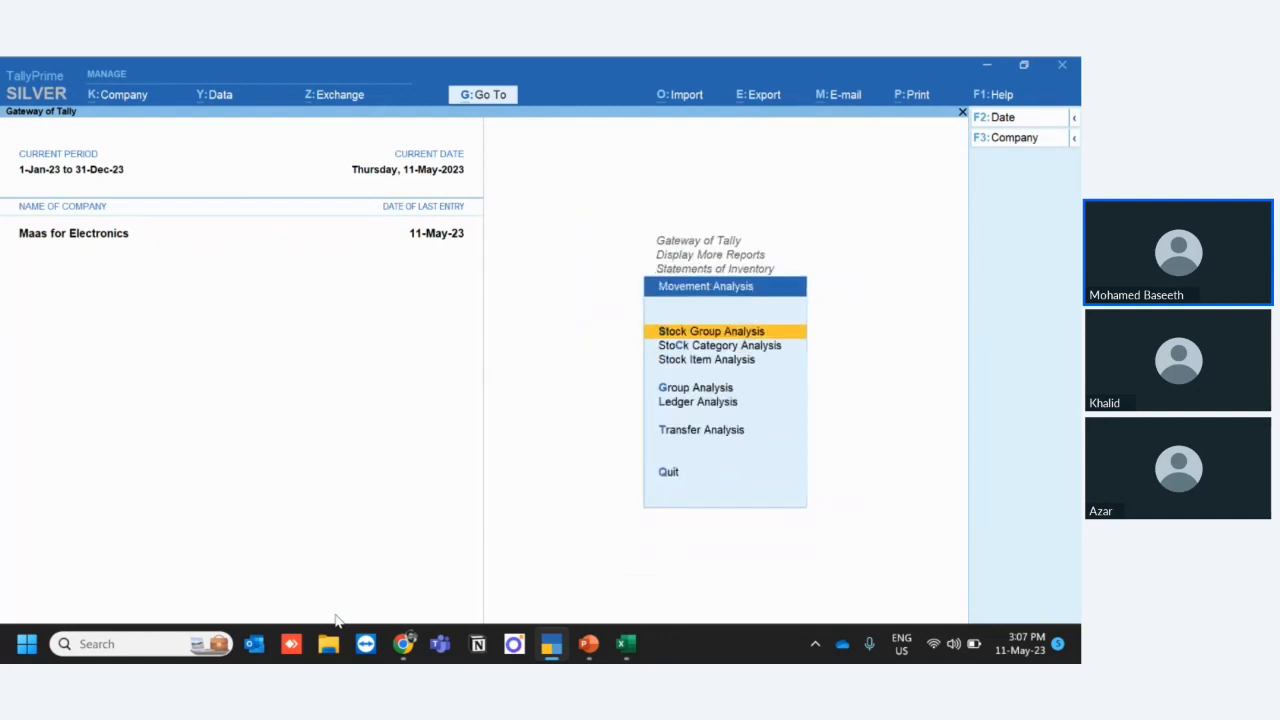
key("Down")
key("Down")
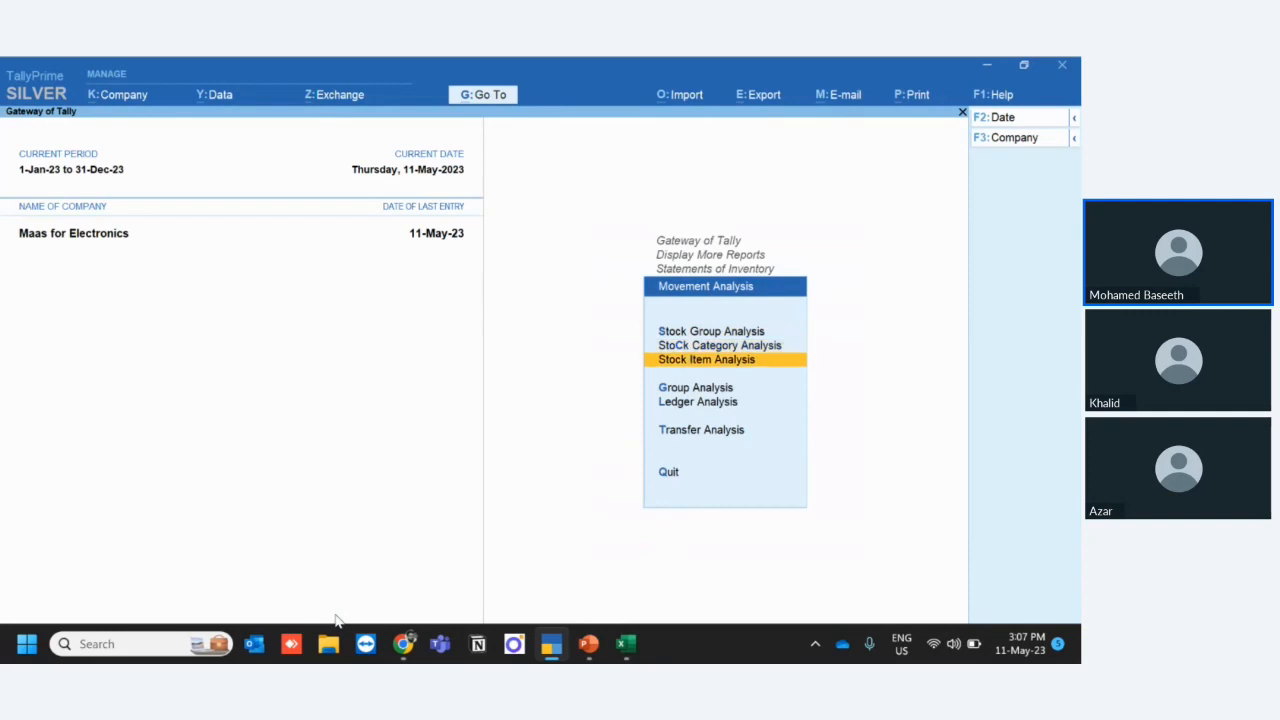
key("Escape")
key("Escape")
key("Escape")
key("Escape")
key("Escape")
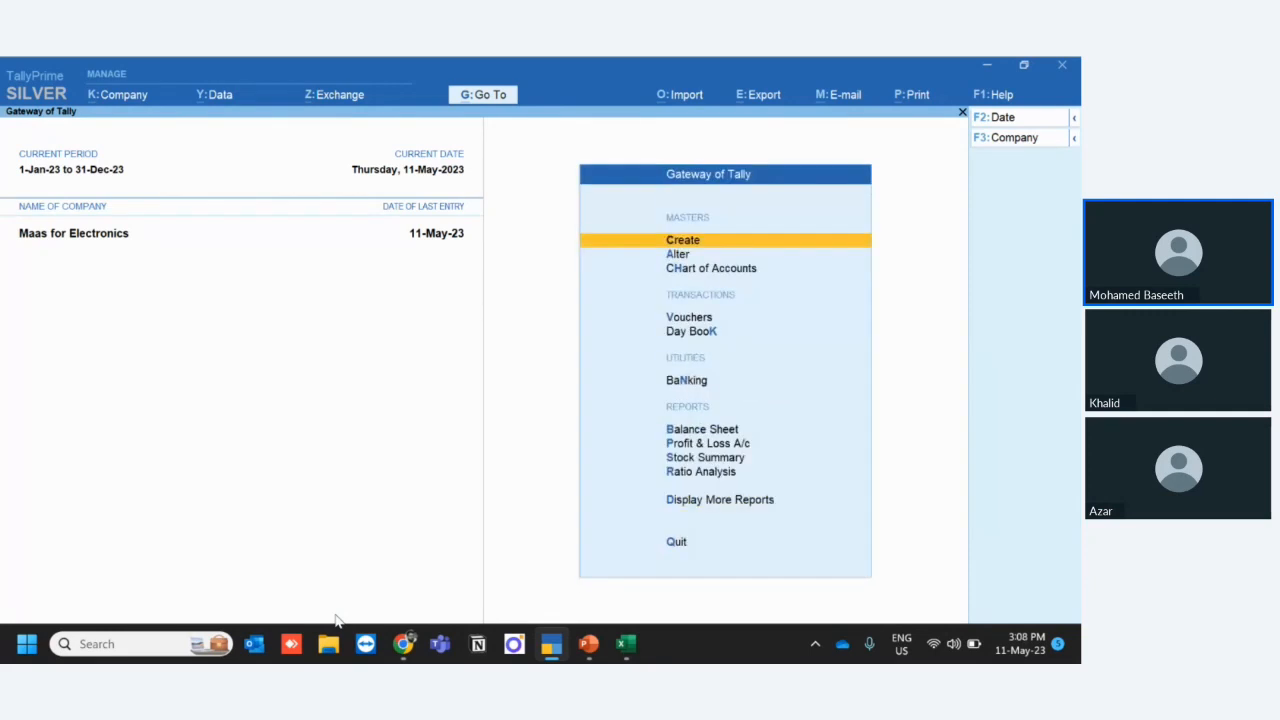
key("d")
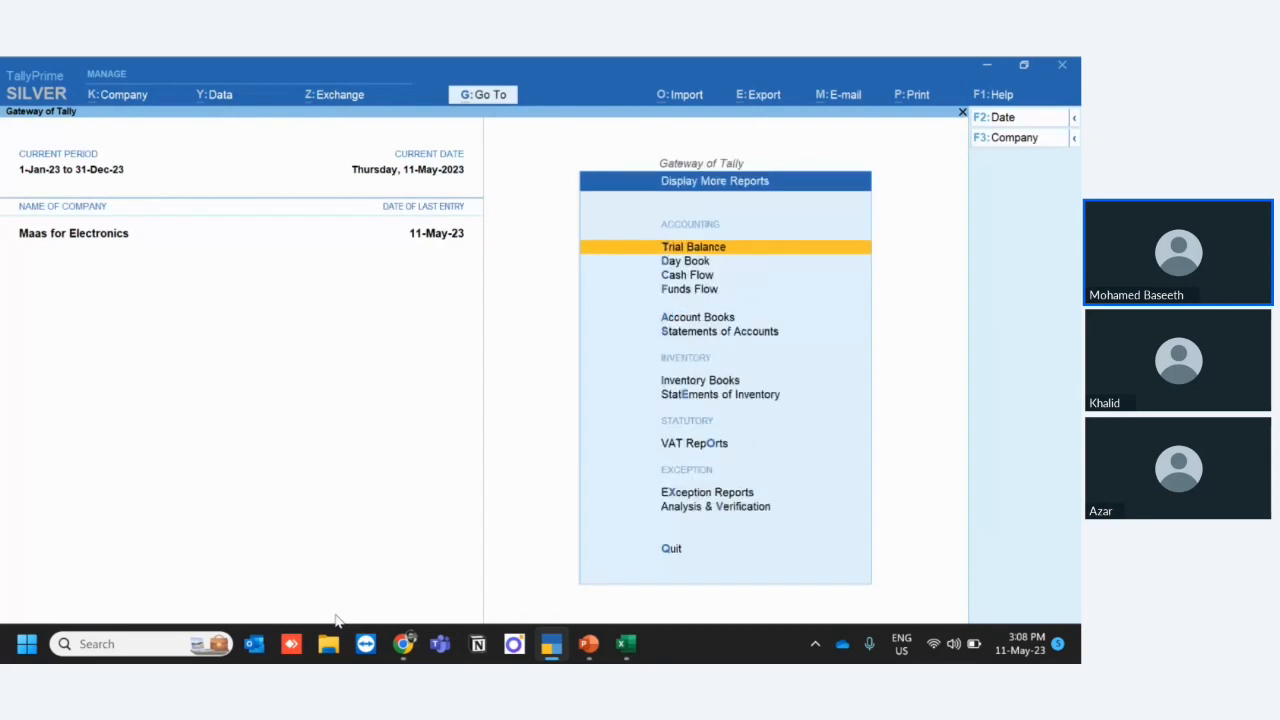
key("e")
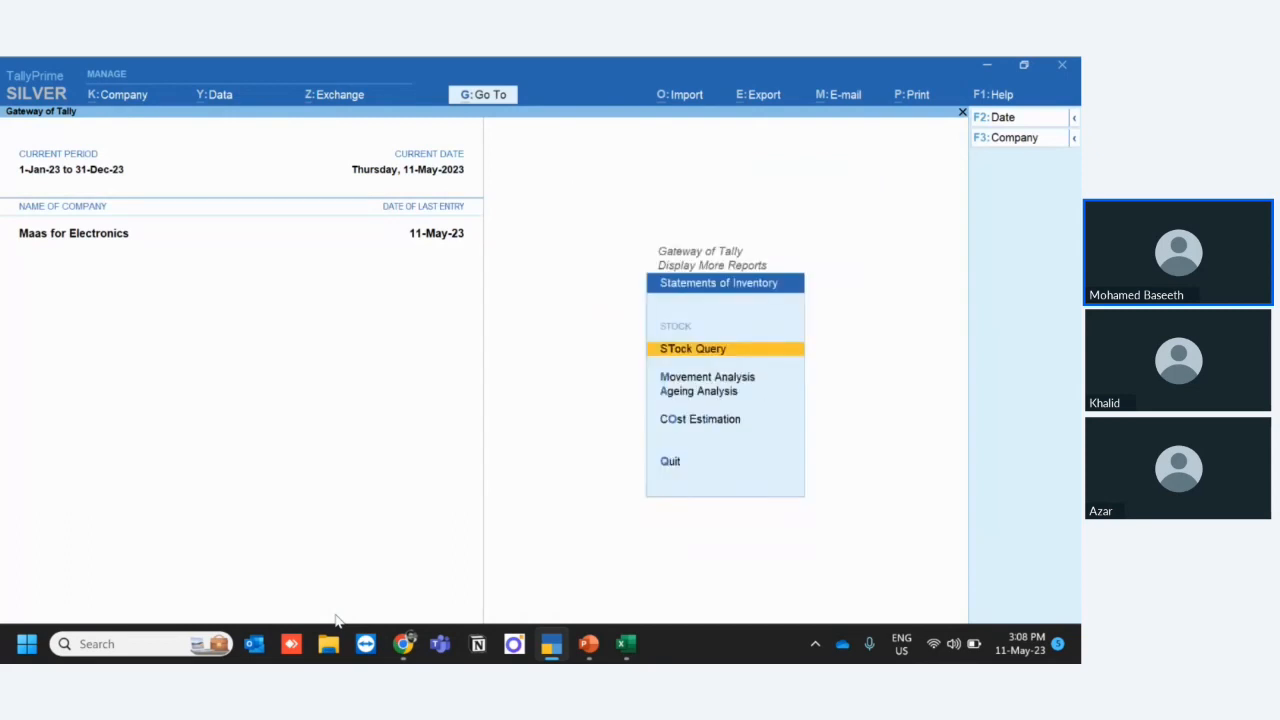
key("m")
key("i")
key("Escape")
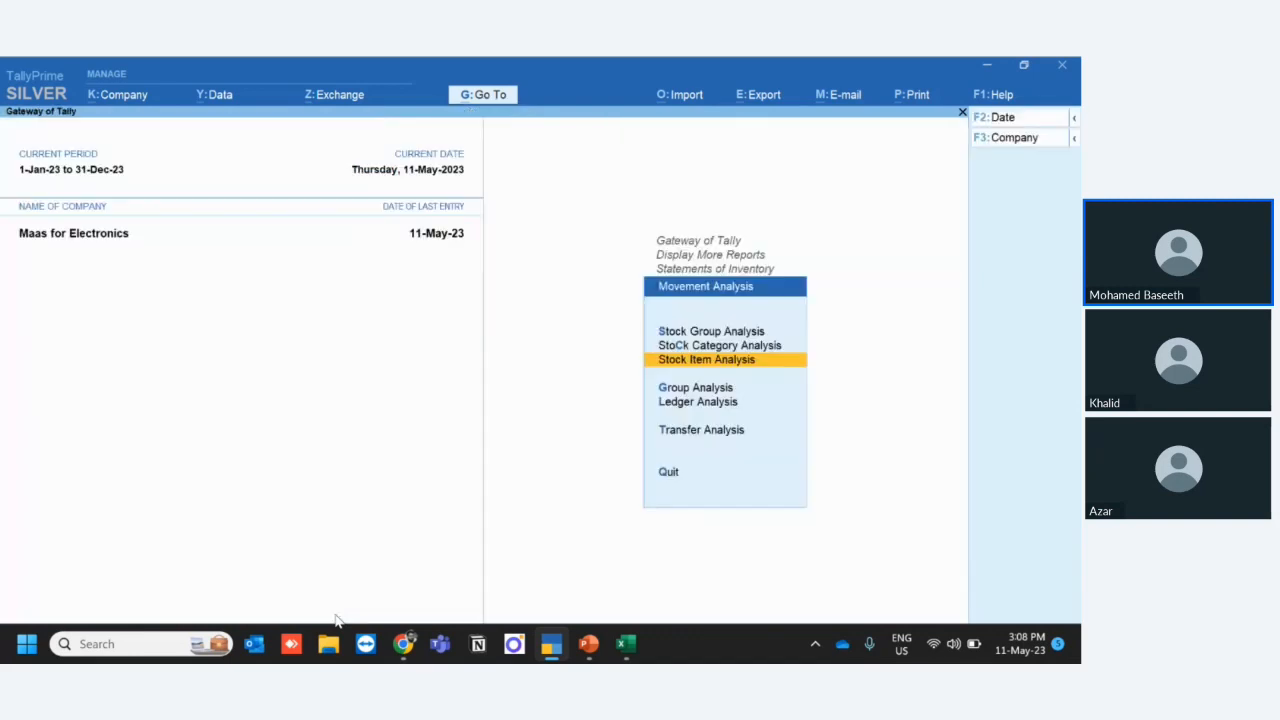
key("Escape")
key("Escape")
key("Escape")
key("Escape")
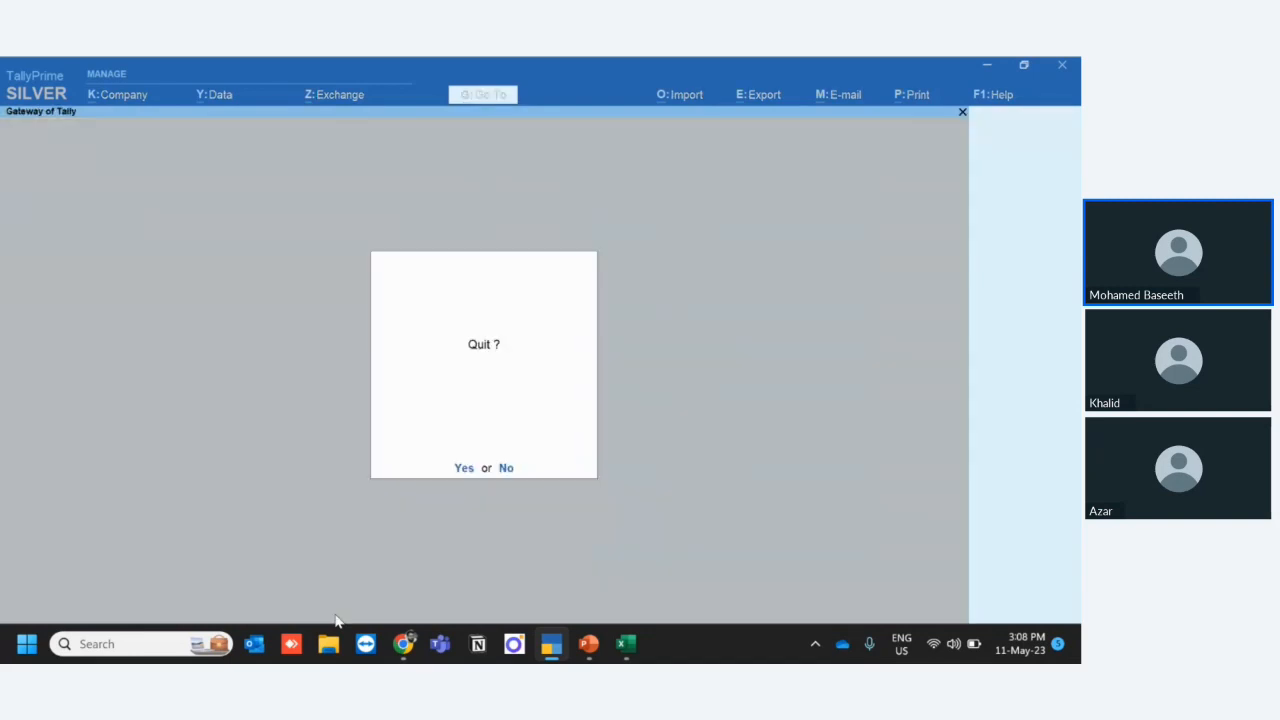
key("Escape")
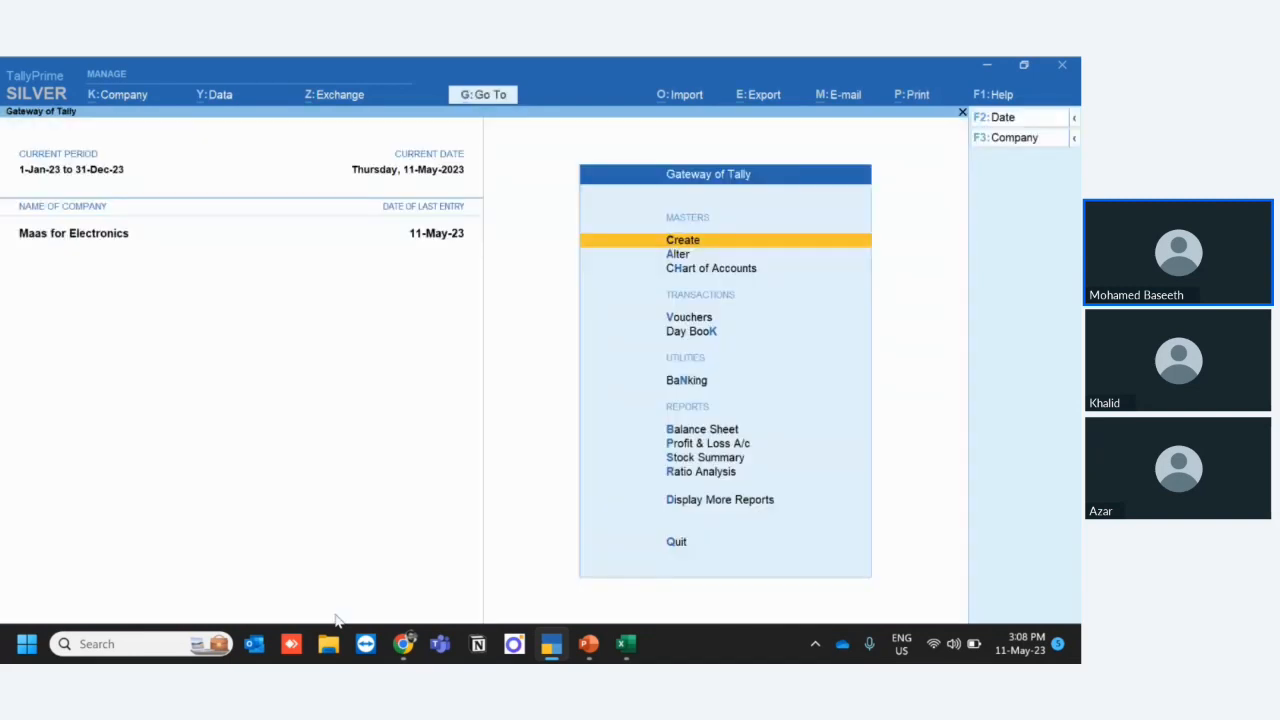
- Open the Stock Item Analysis movement report for NIKAI 3 In1 Fan to check its basic and effective rates
key("Down")
key("Down")
key("Down")
key("Down")
key("Down")
key("Down")
key("Down")
key("Down")
key("Down")
key("Down")
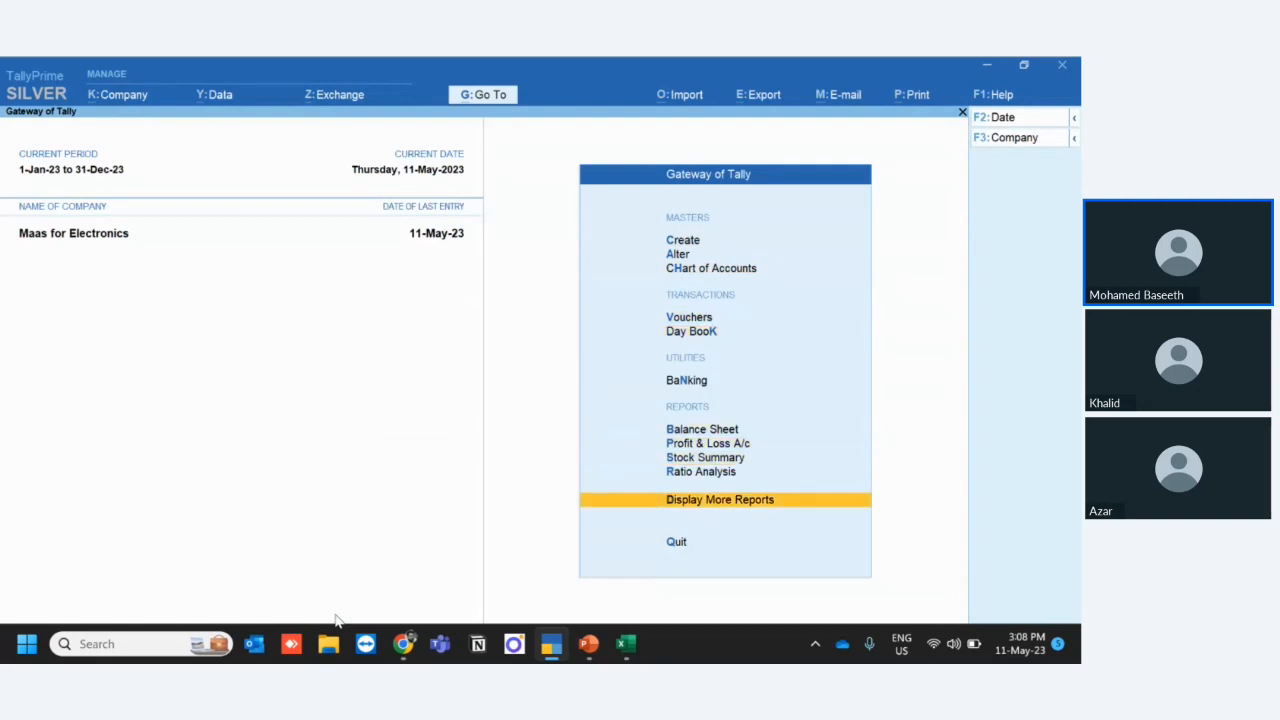
key("Return")
key("Down")
key("Down")
key("Down")
key("Down")
key("Down")
key("Down")
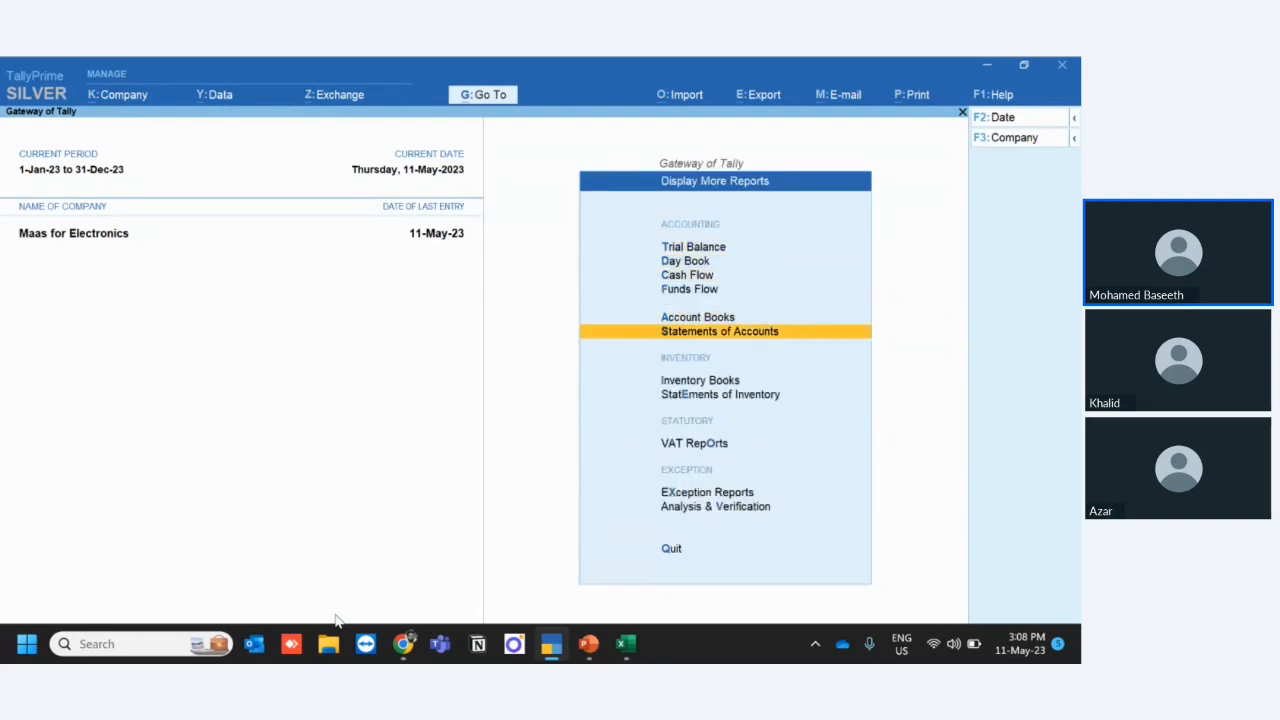
left_click(741, 399)
key("Down")
key("Return")
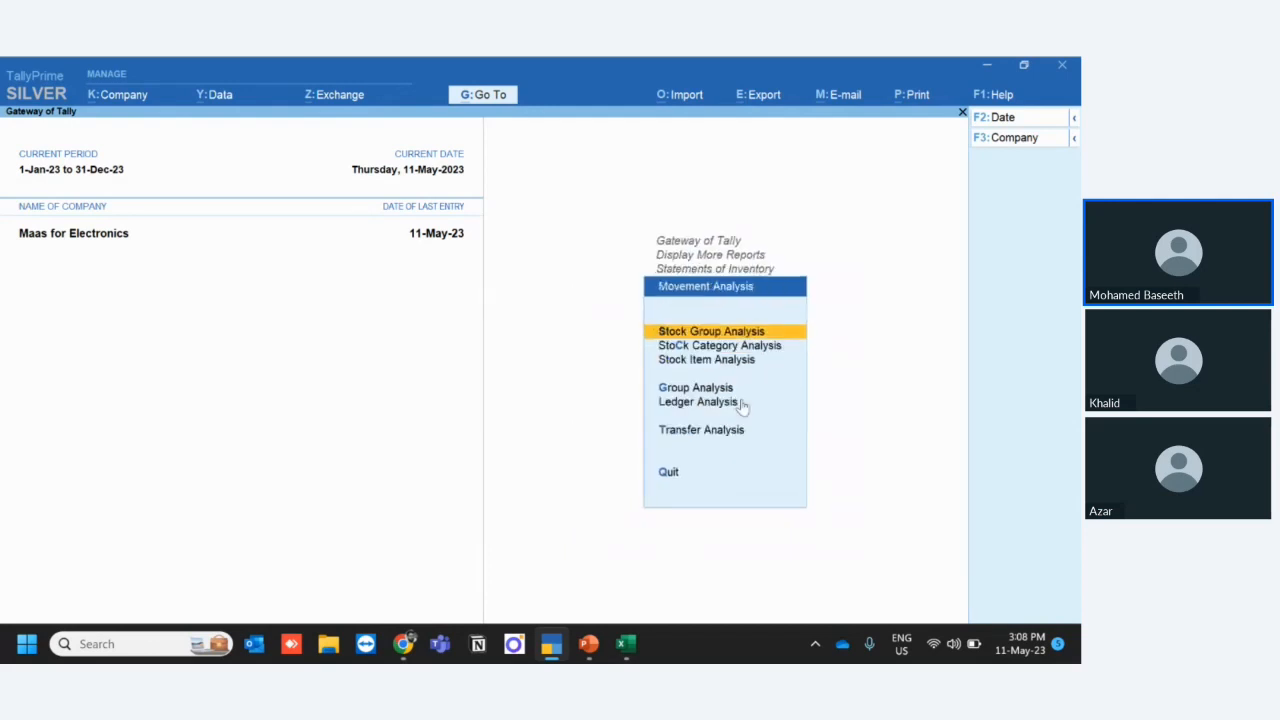
key("Down")
key("Down")
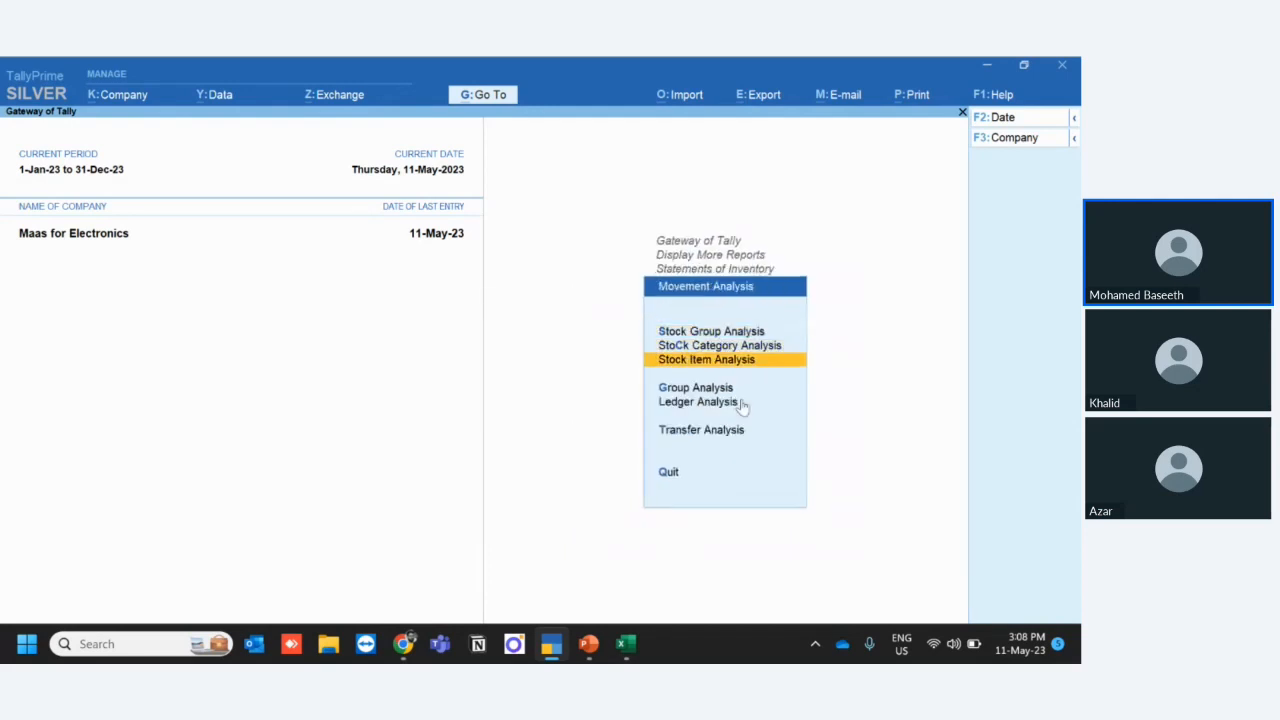
key("Return")
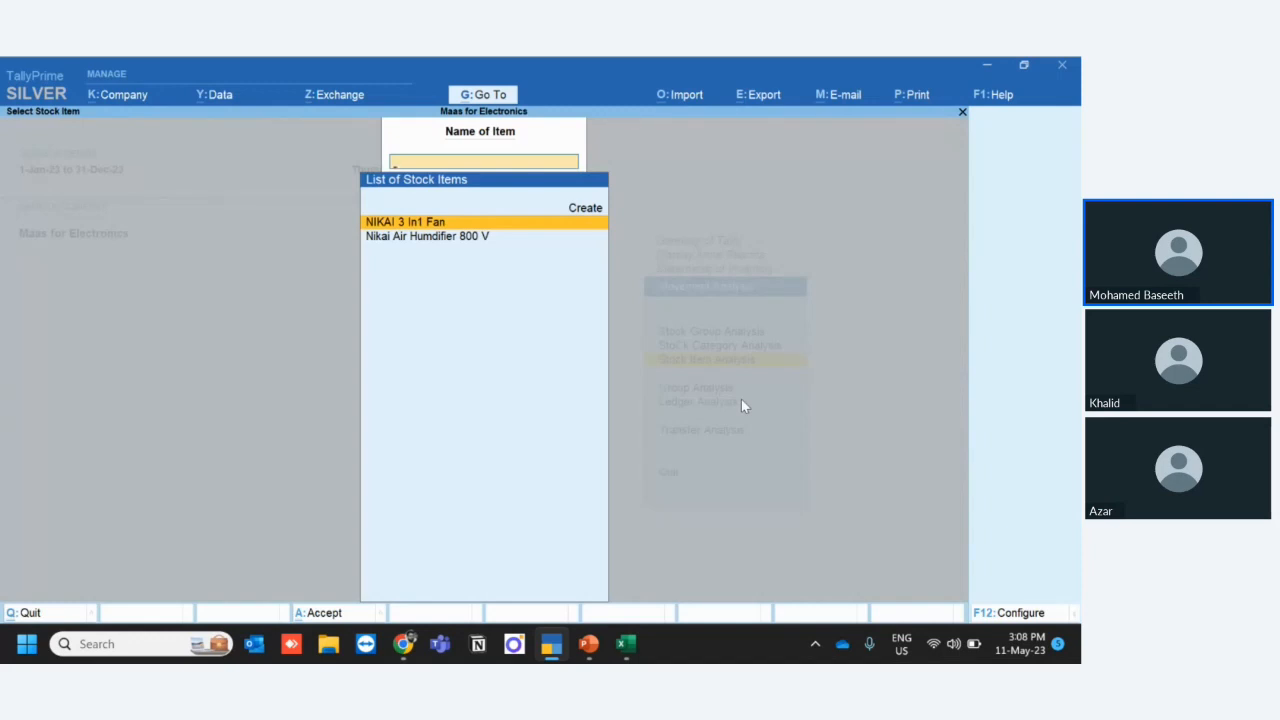
key("Return")
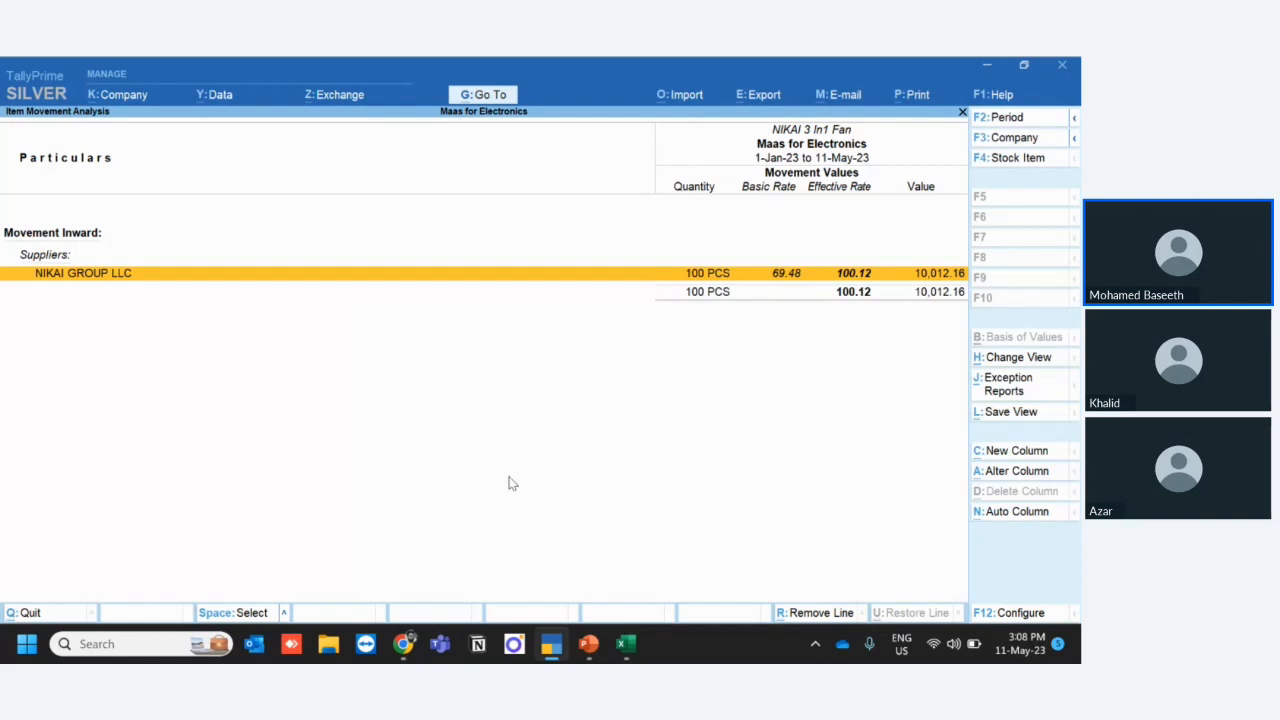
- Switch to the Excel workbook's Purchase Invoice sheet and select cell G9 in the Nikai 3 Speed Fan row
key("alt+Tab")
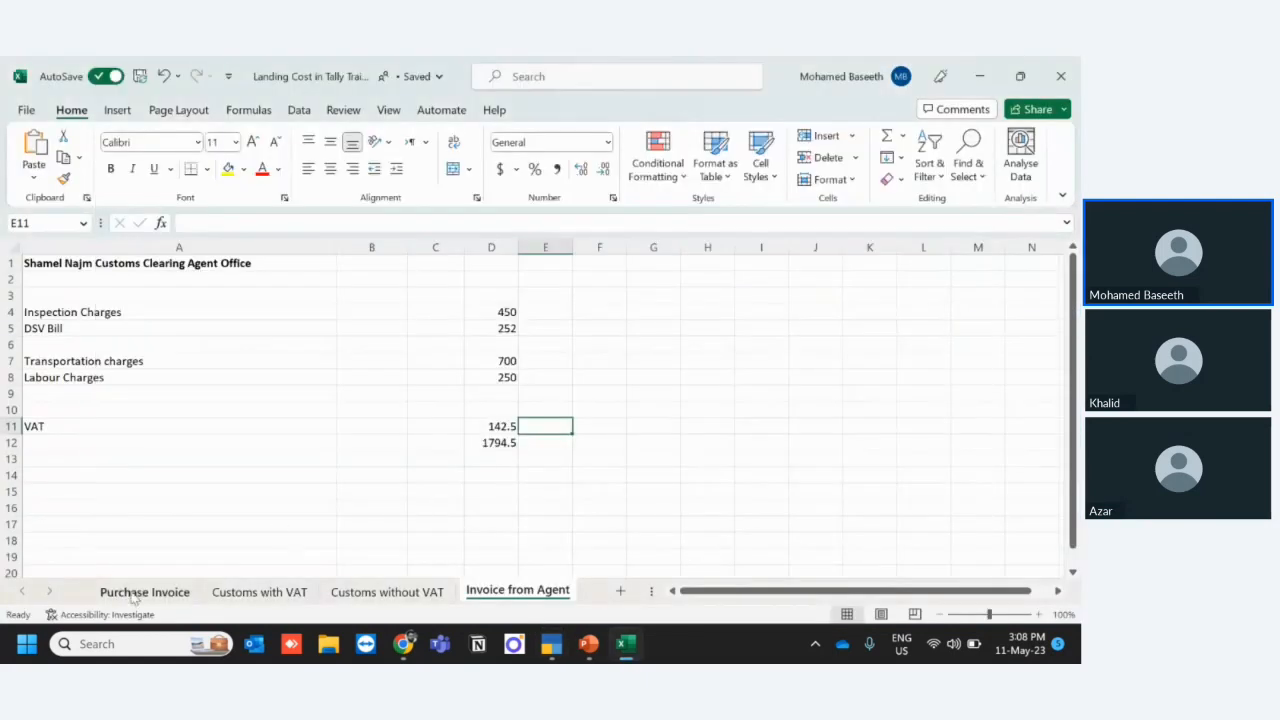
left_click(133, 592)
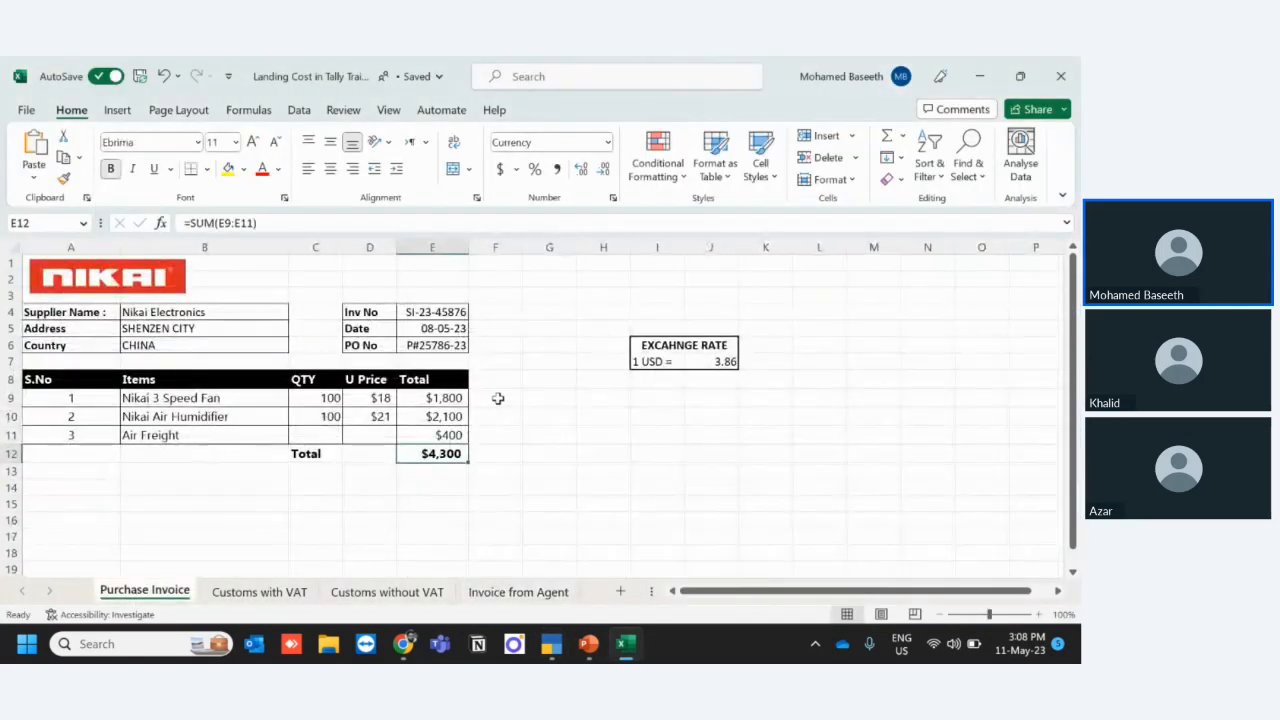
left_click(517, 399)
left_click(532, 400)
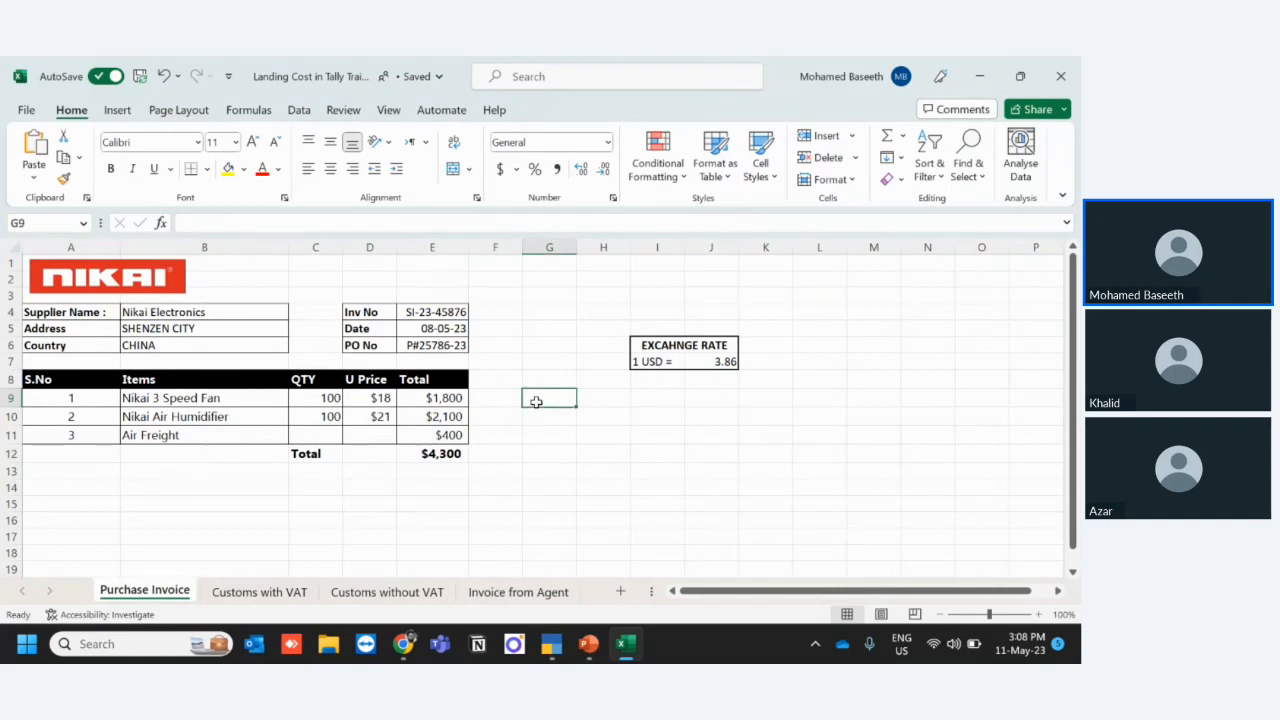
type("=")
key("Left")
key("Left")
key("Left")
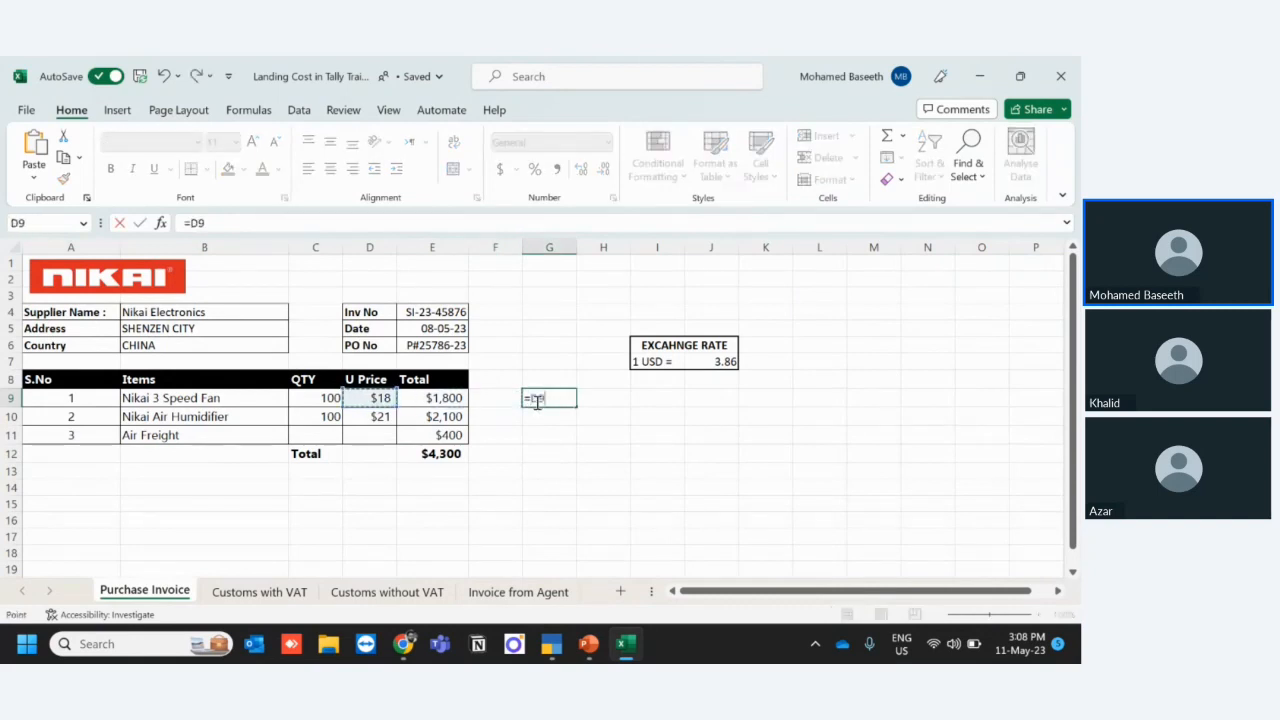
key("Escape")
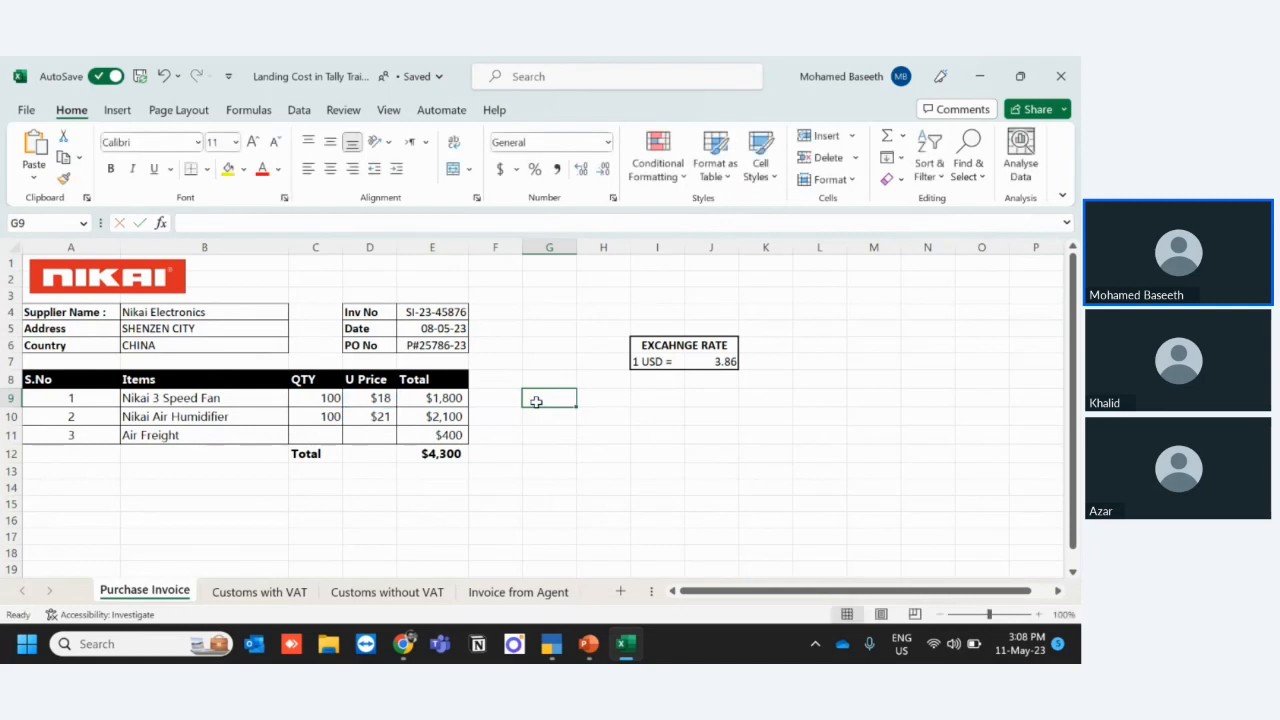
- Calculate the fan's unit price in SAR in cell G9 with the formula =18*3.86
type("=18")
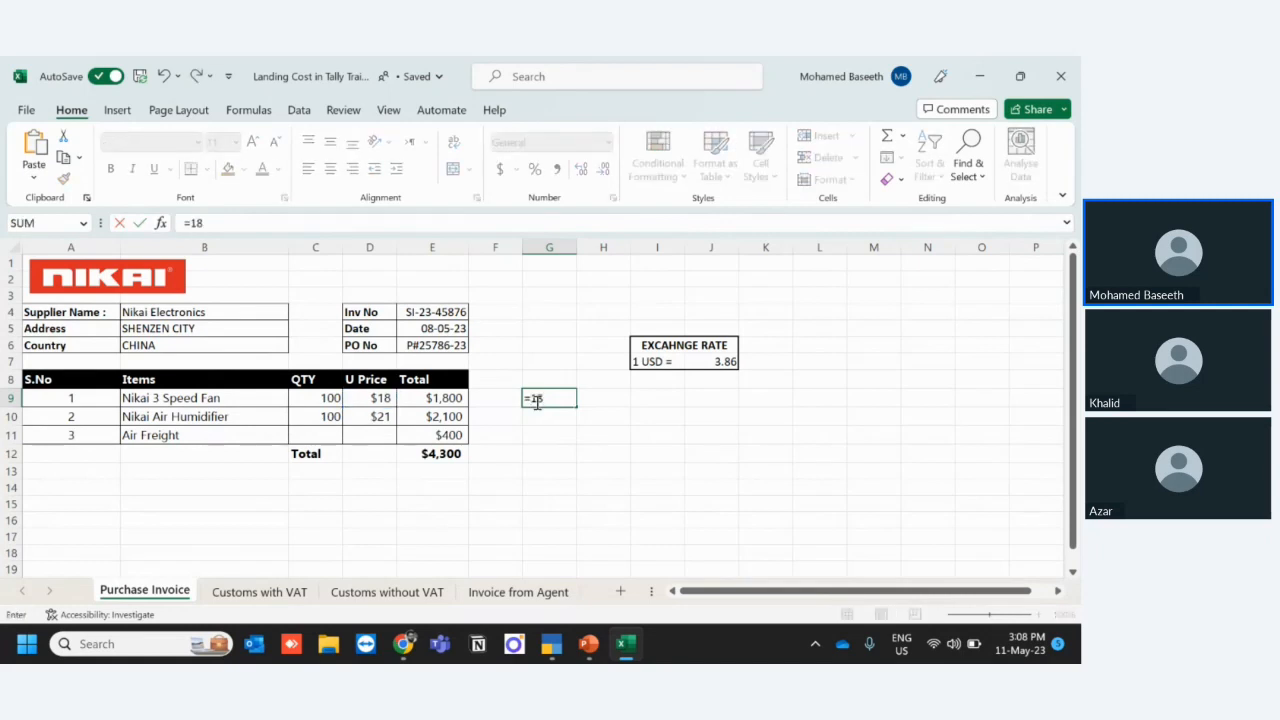
type("*3.86")
key("Return")
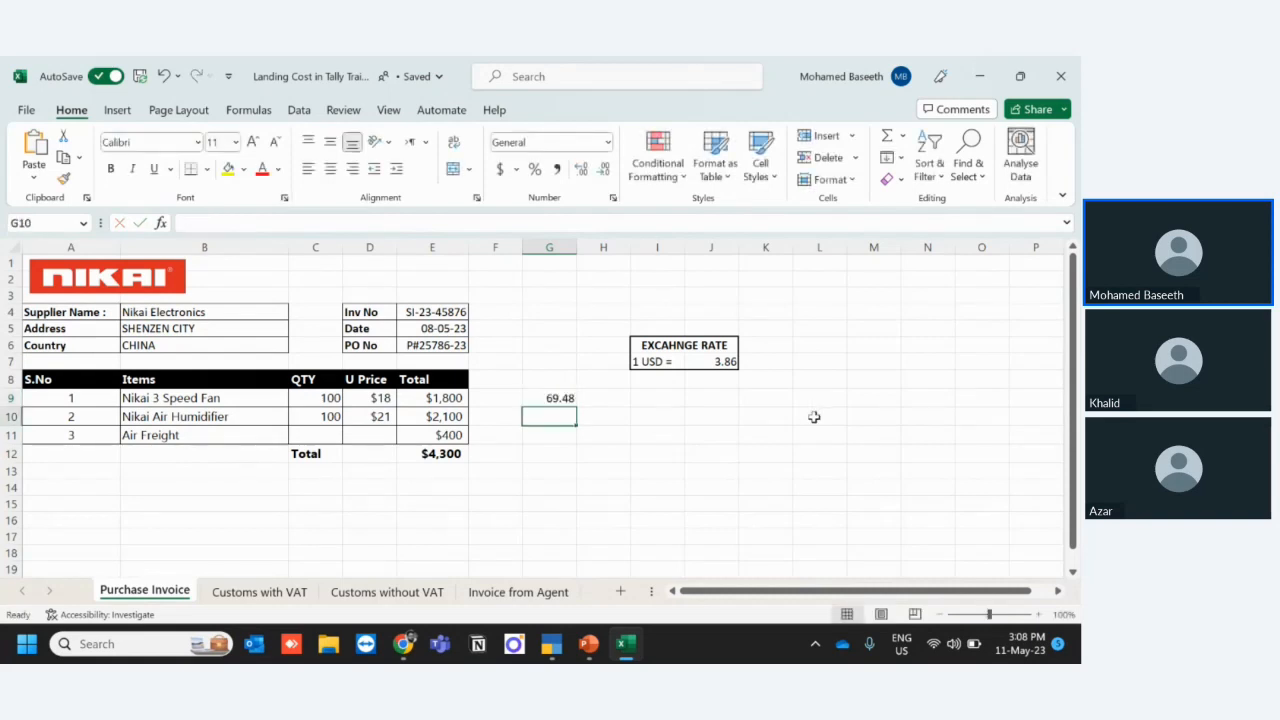
- Switch to TallyPrime and open the NIKAI GROUP LLC voucher analysis for NIKAI 3 In1 Fan
key("Up")
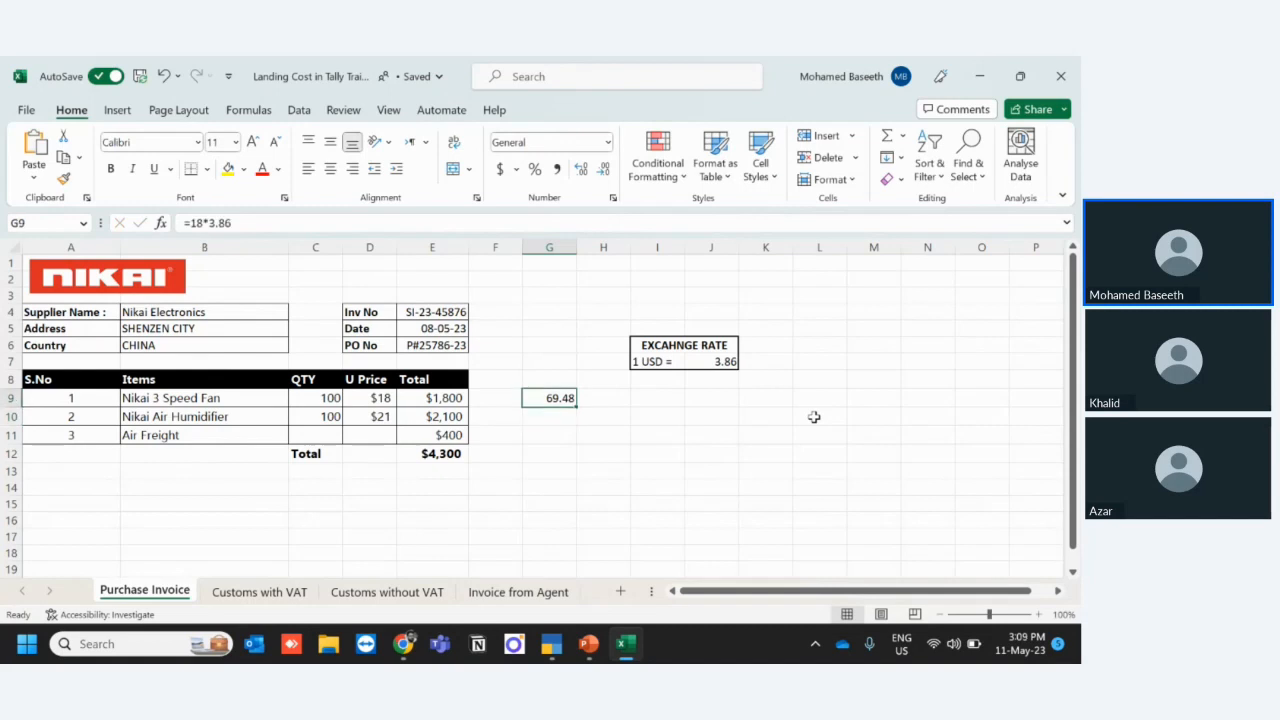
key("alt+Tab")
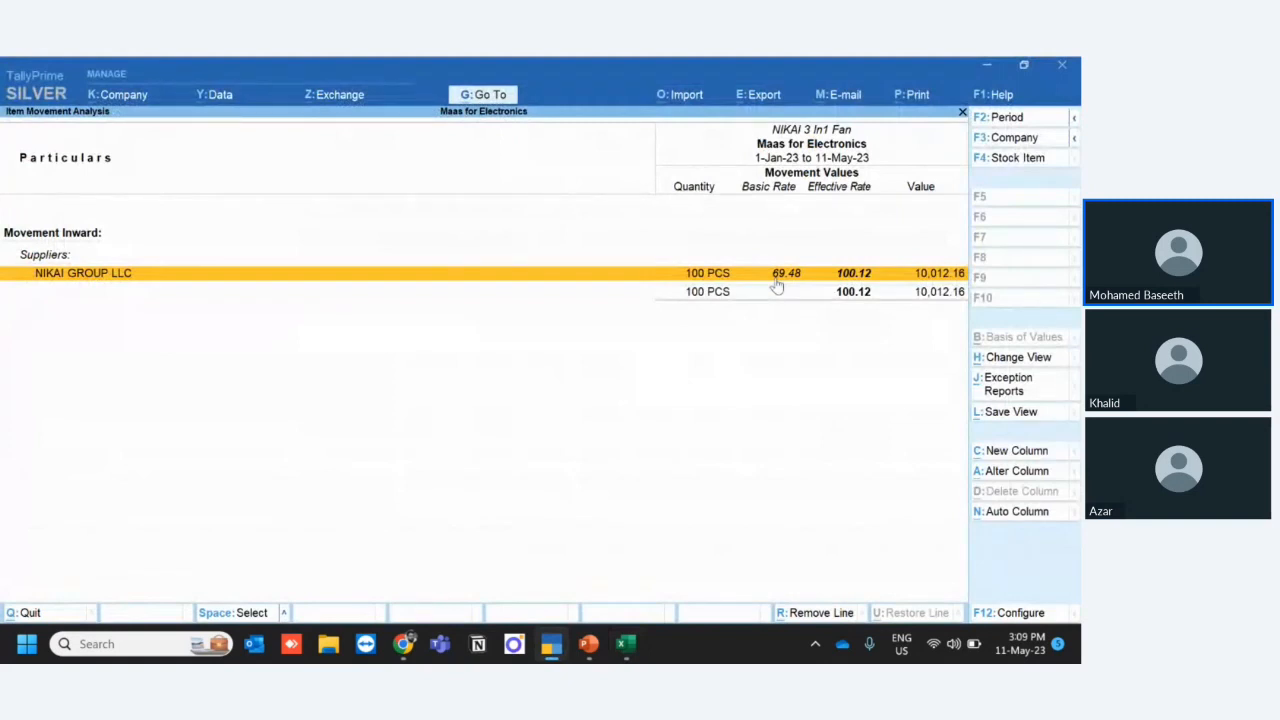
left_click(853, 276)
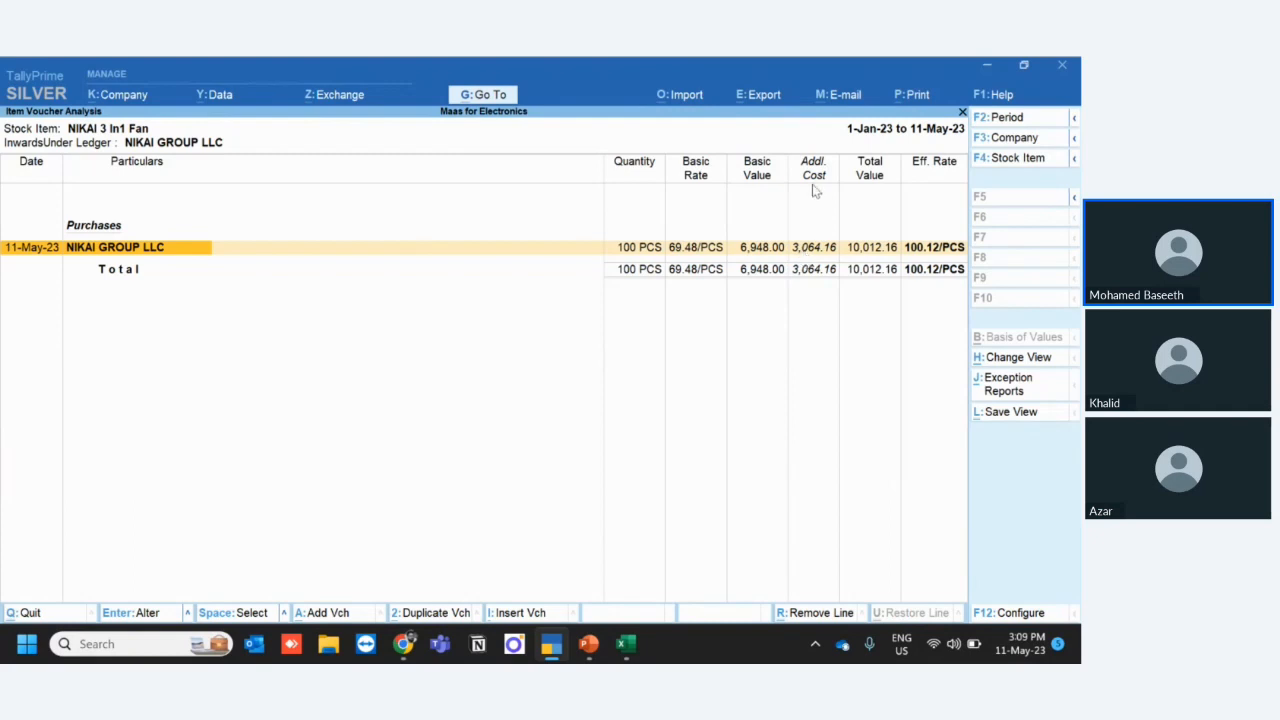
- Set Show Additional Cost details to Yes for the report and examine the individual cost columns through to Total Value
left_click(1012, 616)
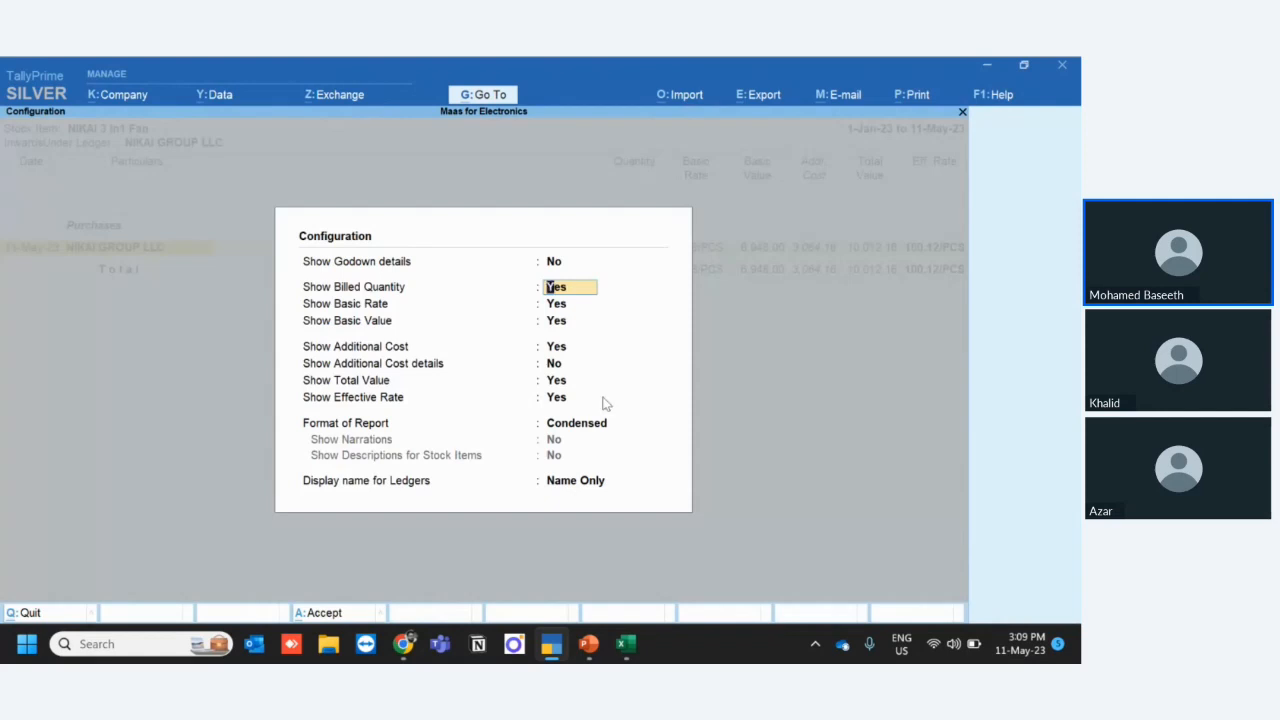
left_click(560, 364)
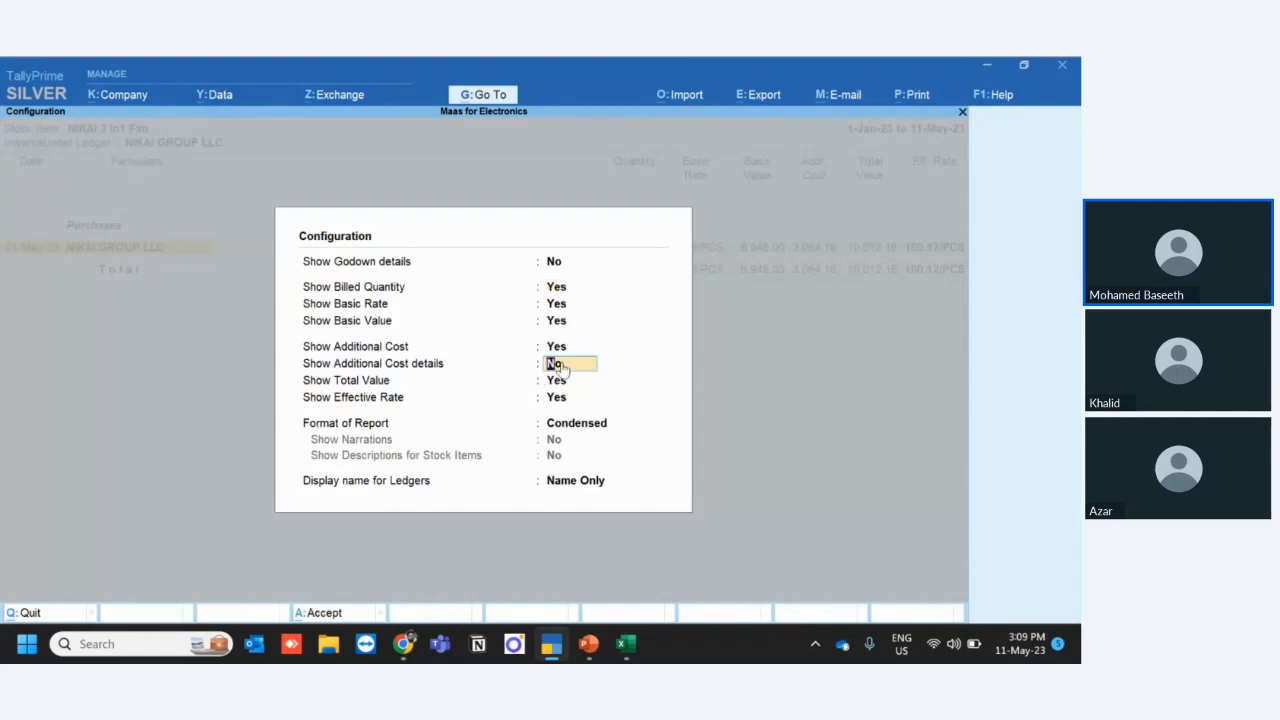
key("y")
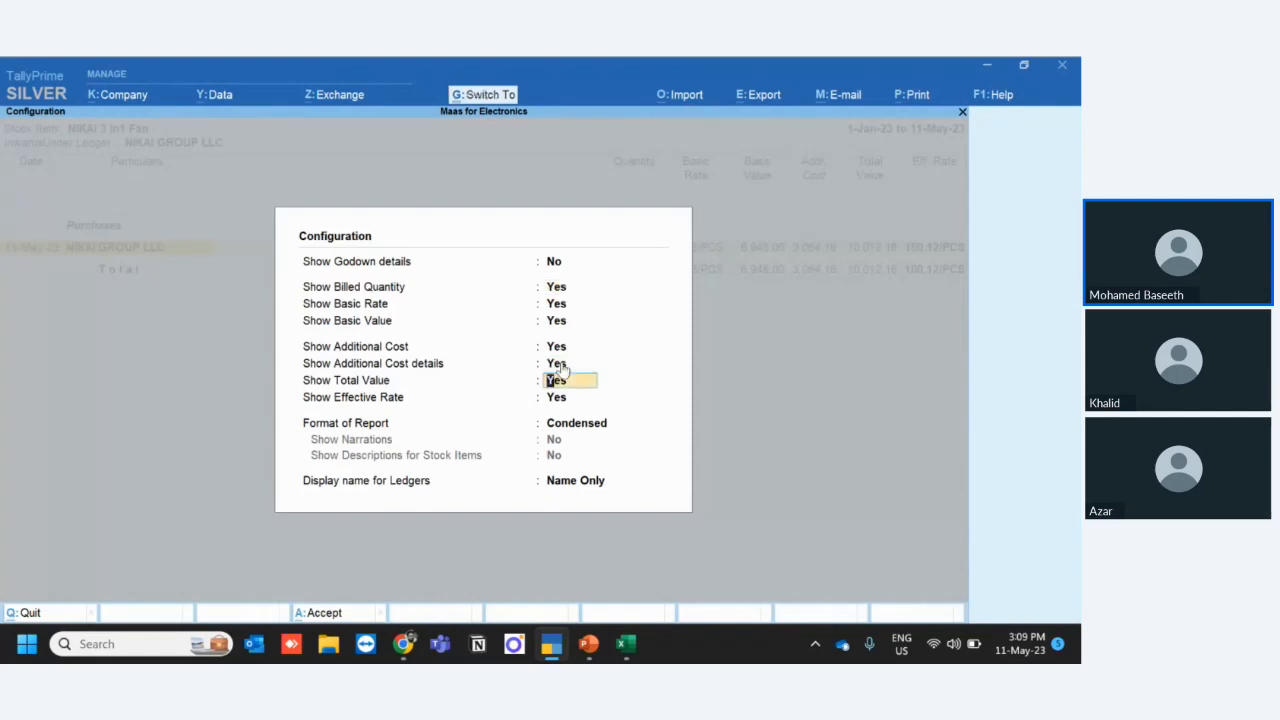
left_click(324, 614)
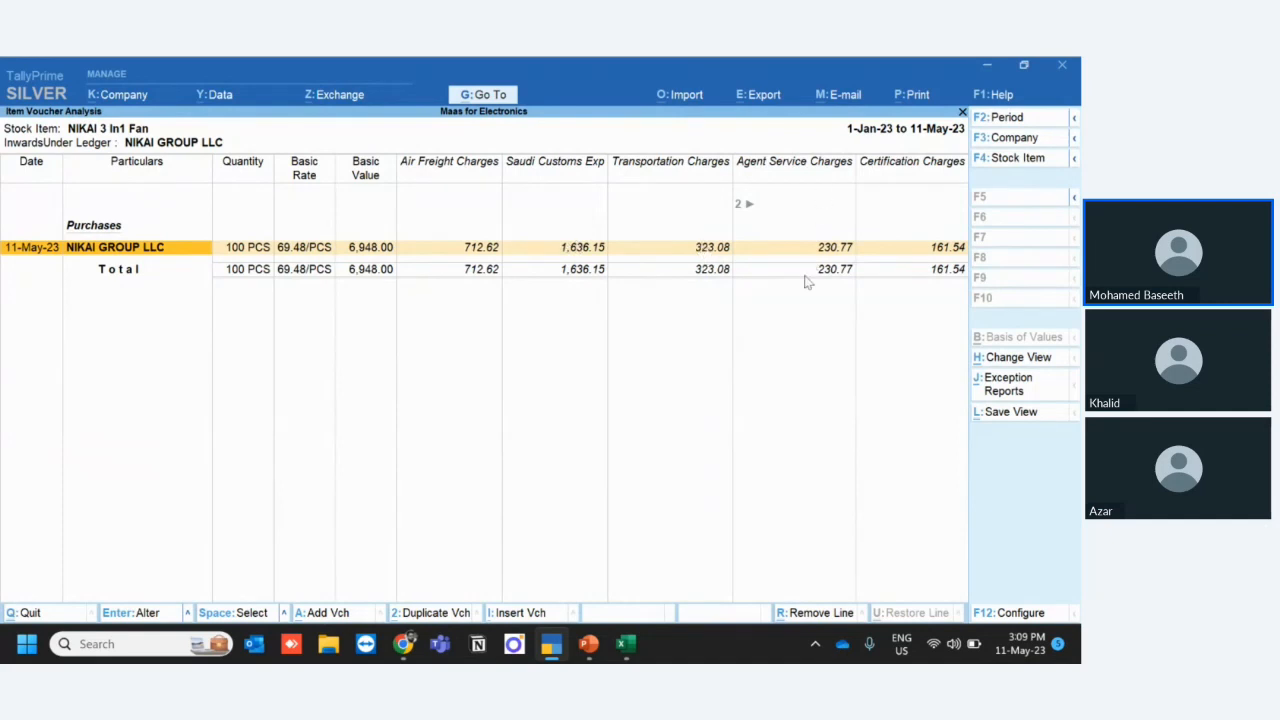
key("Right")
key("Right")
key("Right")
key("Right")
key("Right")
key("Right")
key("Right")
key("Right")
key("Right")
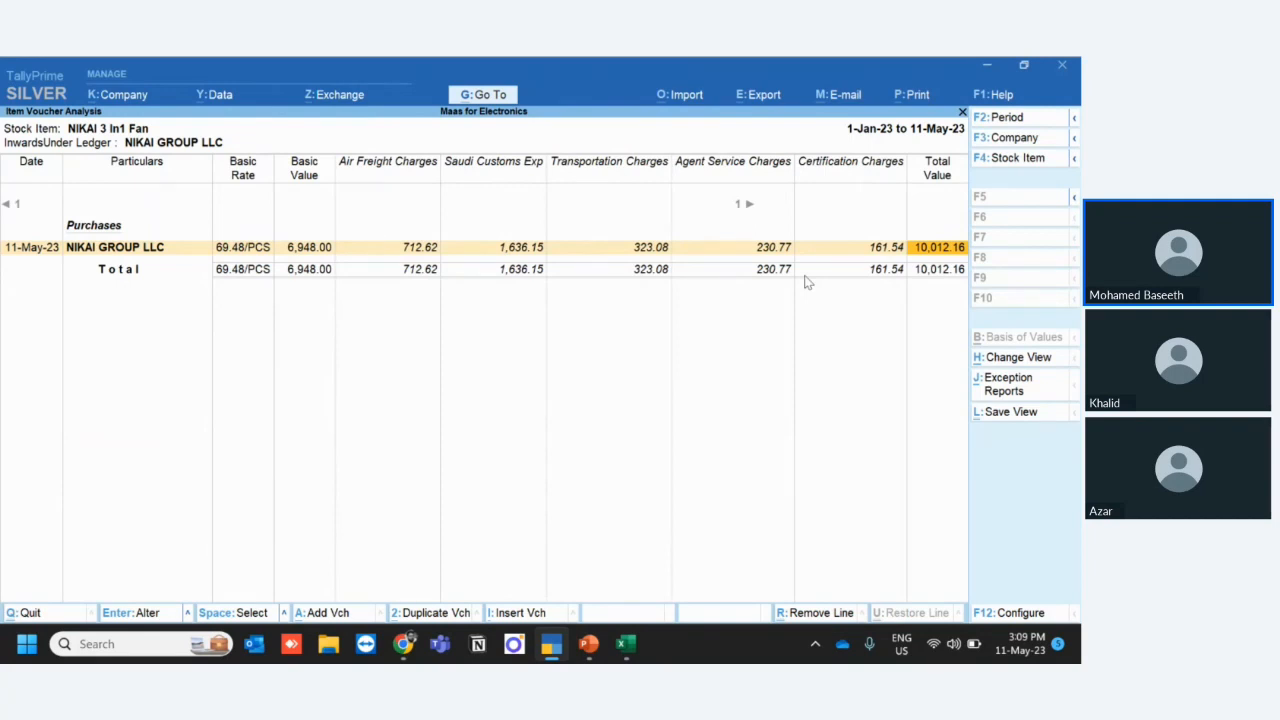
- Reopen the fan's voucher analysis and open its purchase voucher to inspect the Certification Charges amount
key("Escape")
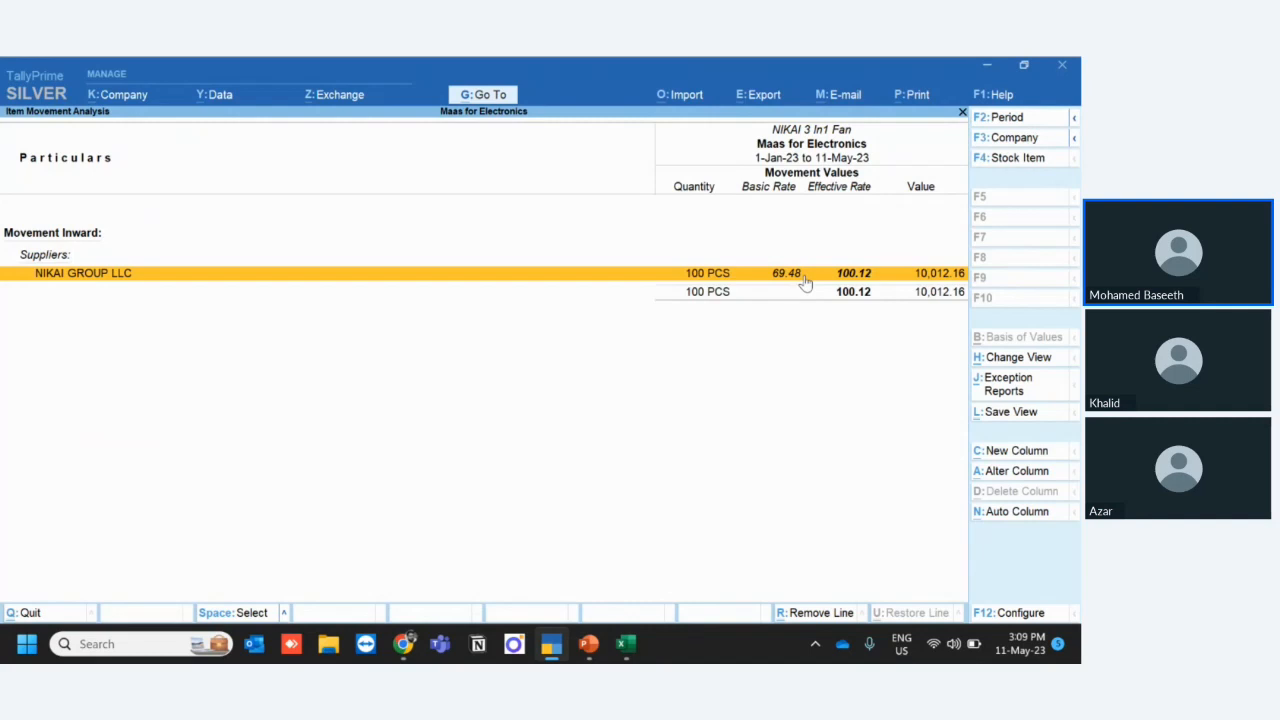
key("Return")
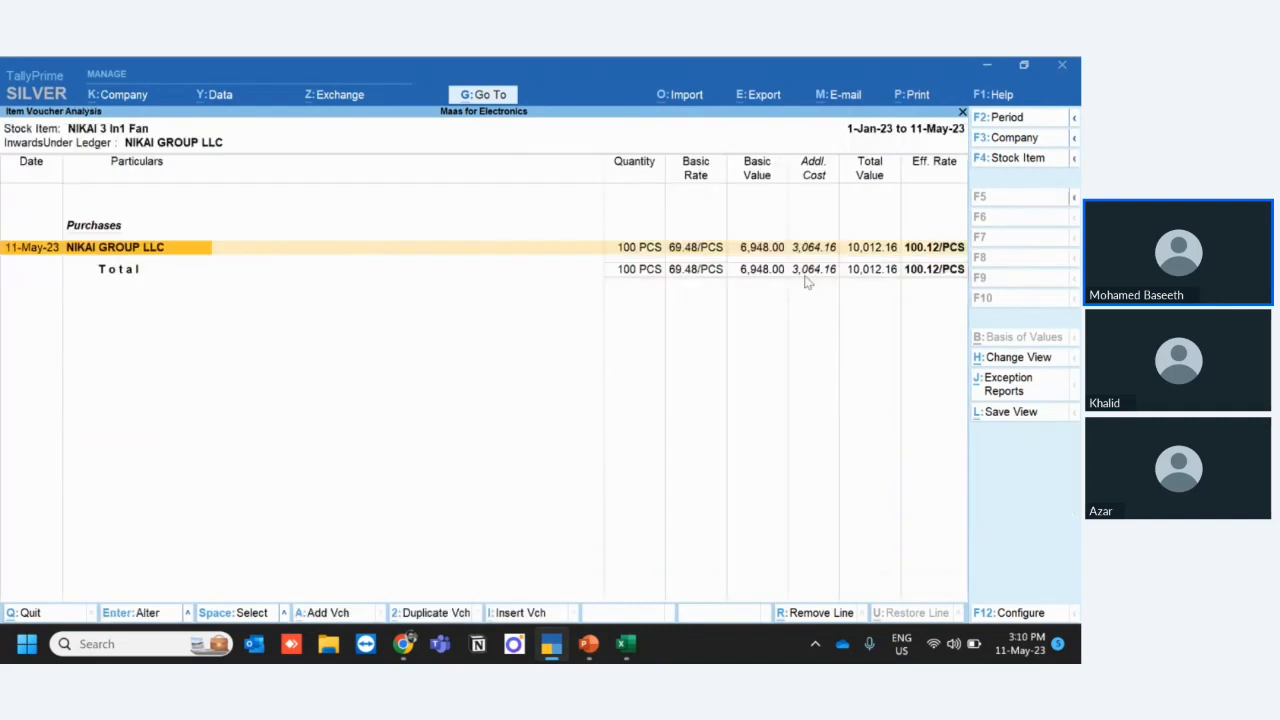
key("shift+Return")
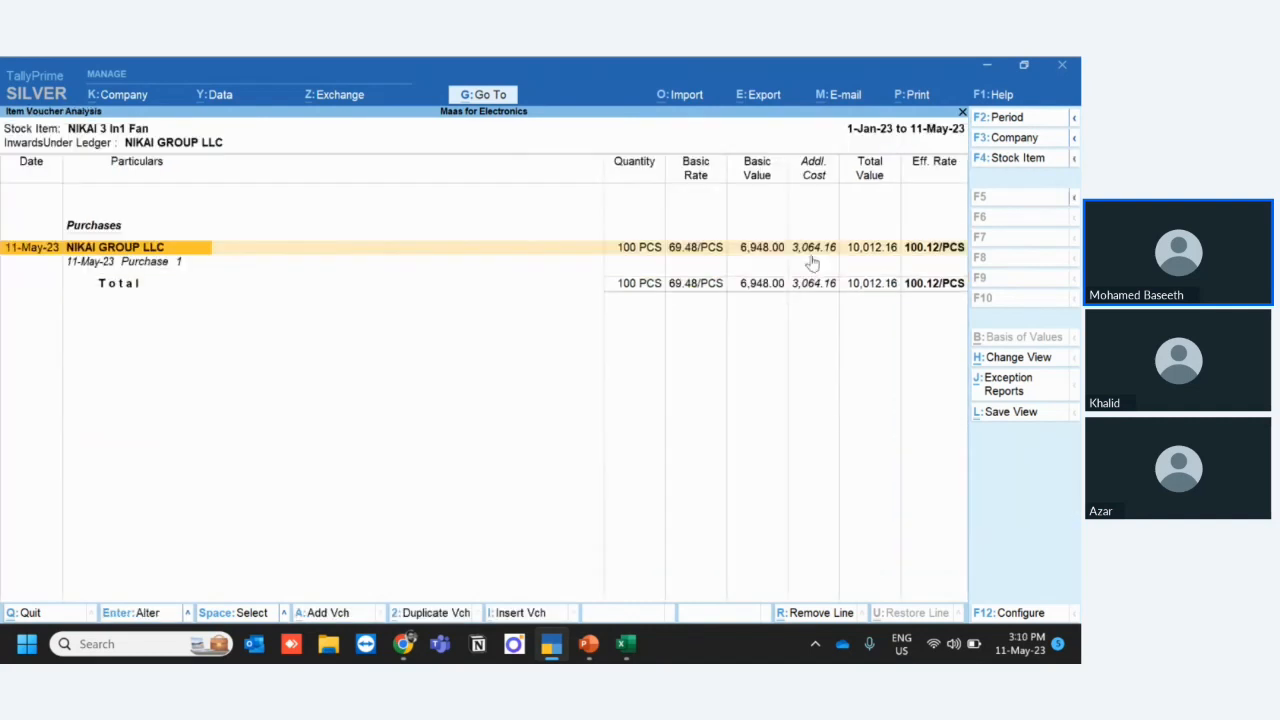
double_click(812, 262)
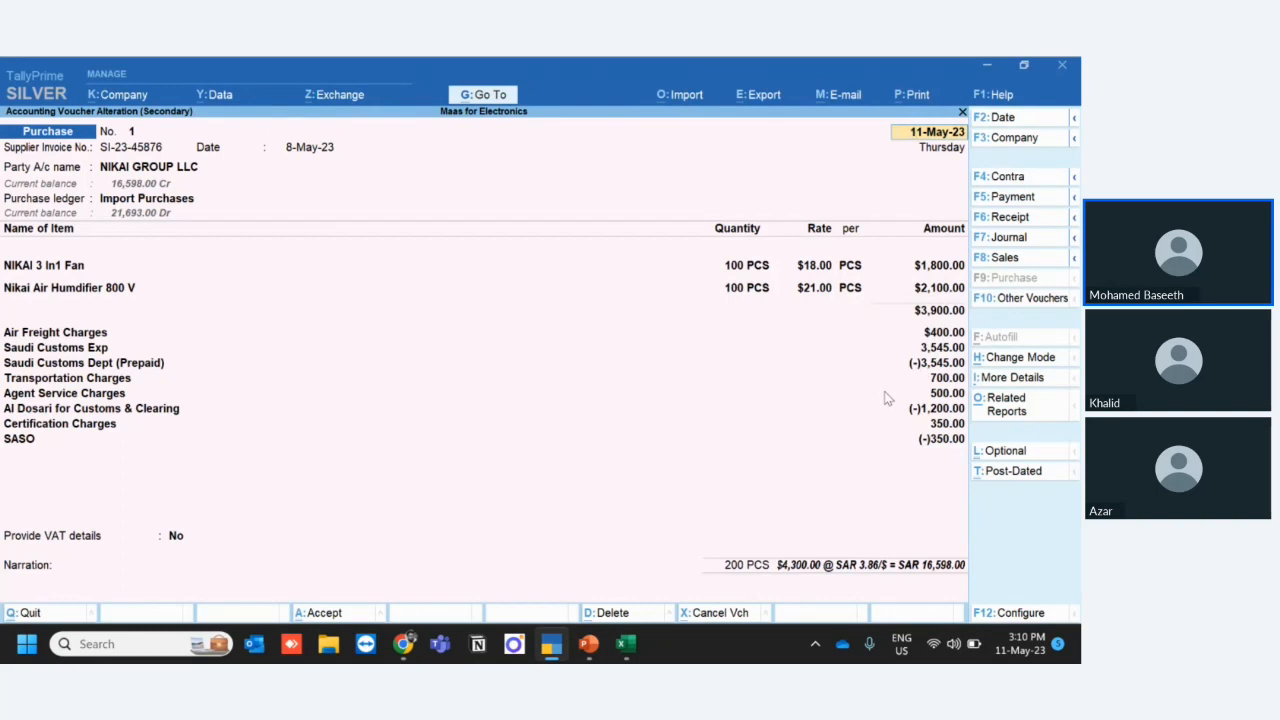
left_click(938, 424)
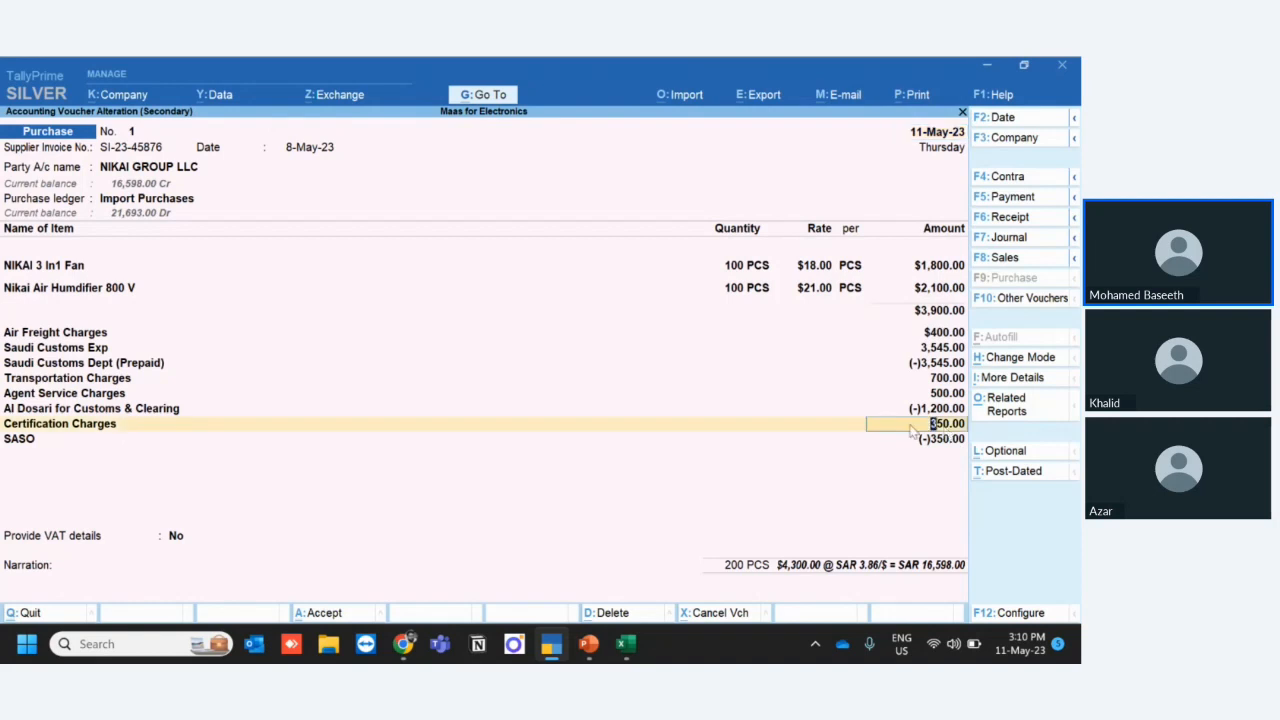
- Switch to the Excel workbook, add a new sheet, and enter the certification charge of 350 in cell I2
mouse_move(627, 644)
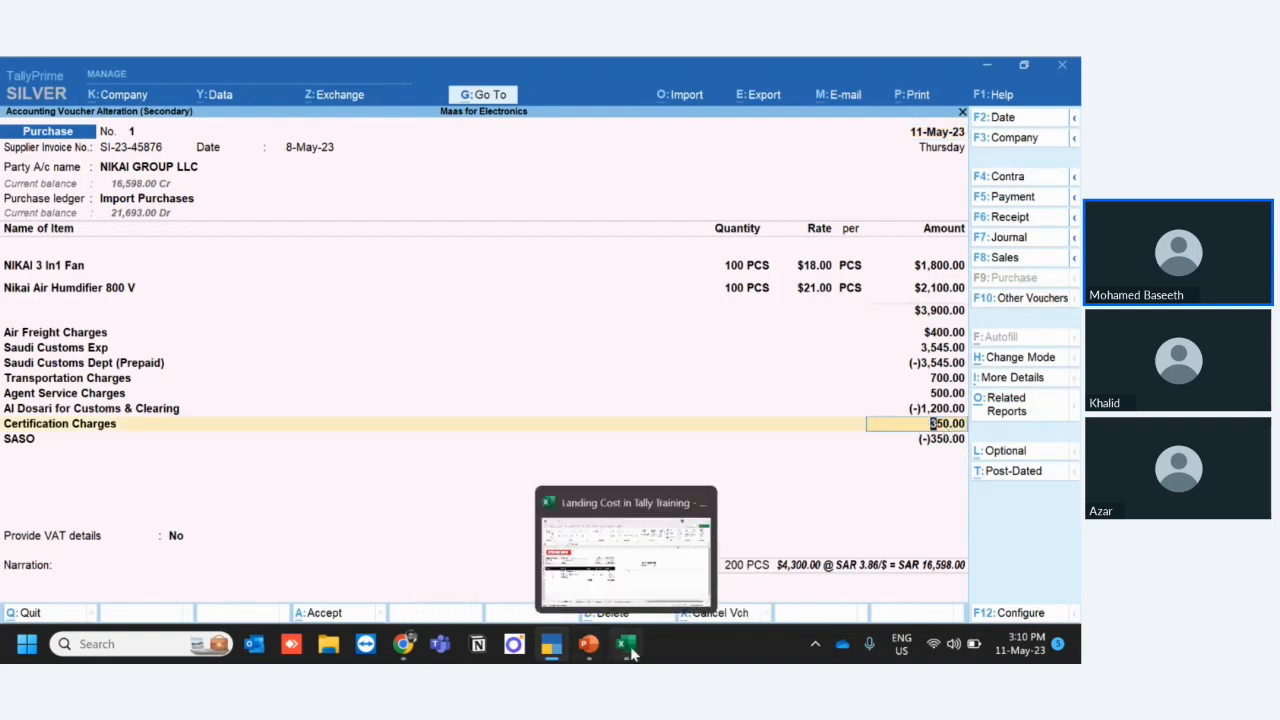
left_click(634, 591)
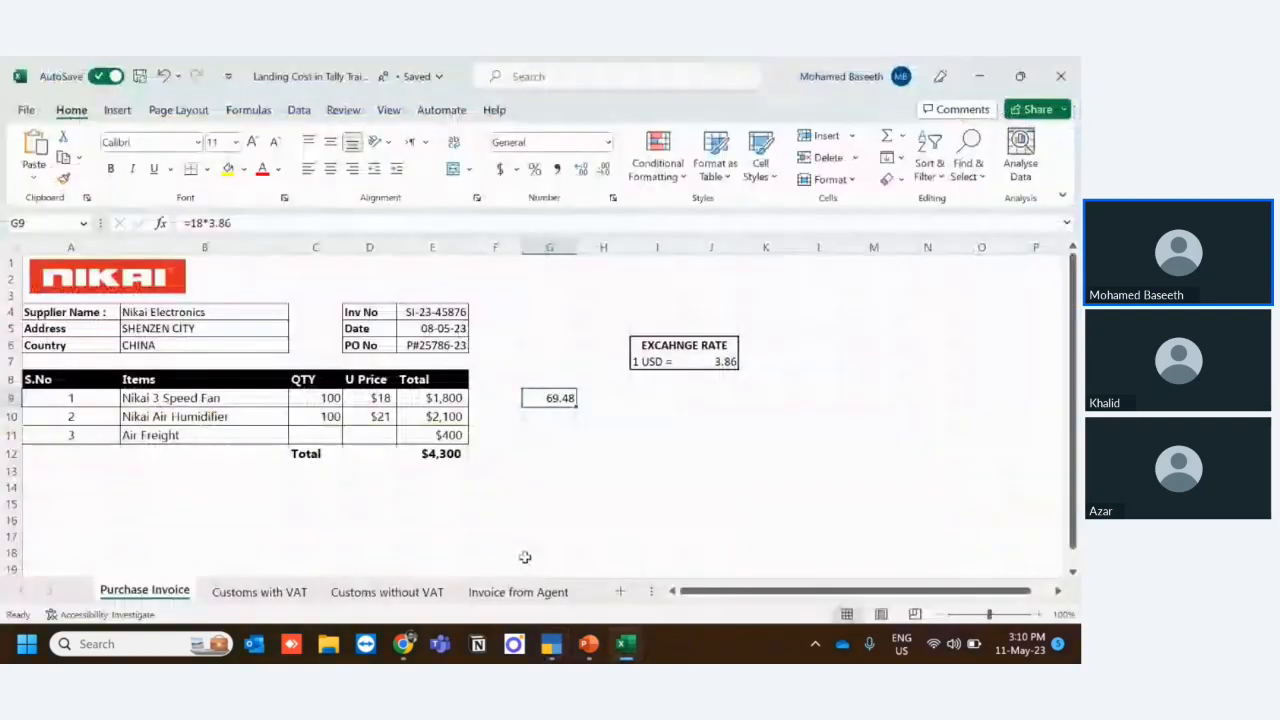
left_click(623, 593)
left_click(399, 332)
left_click(463, 286)
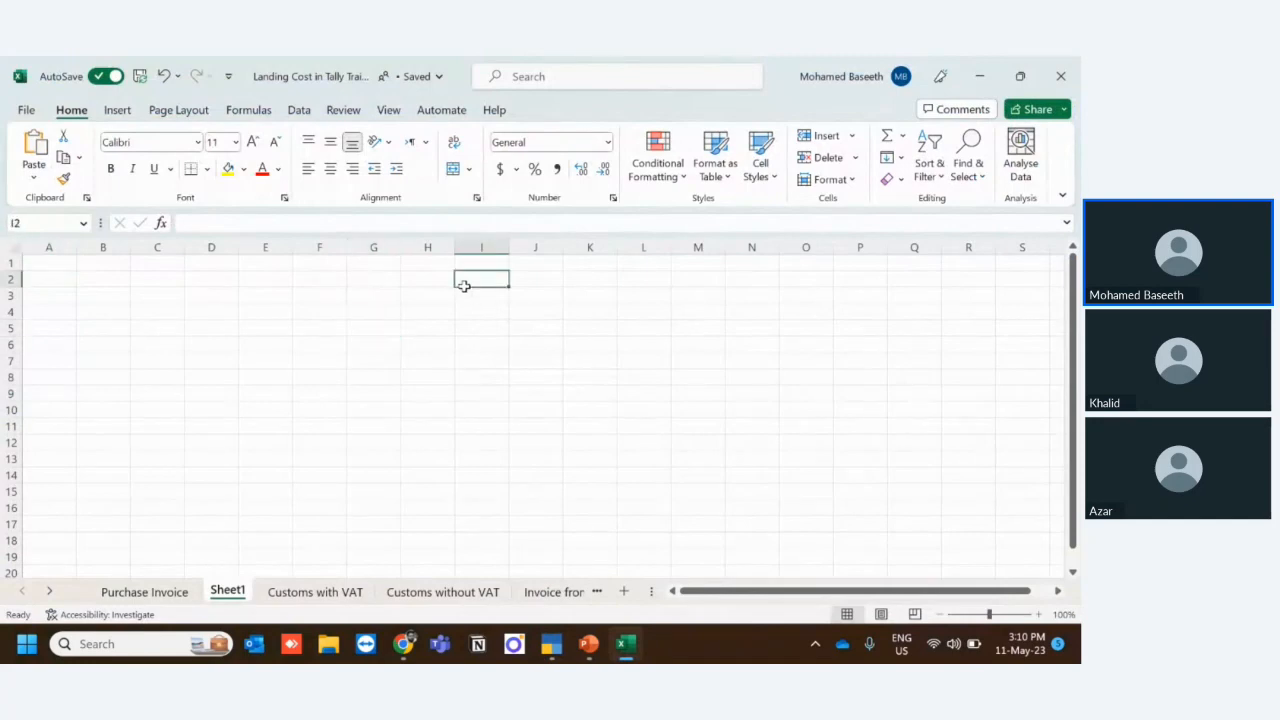
type("350")
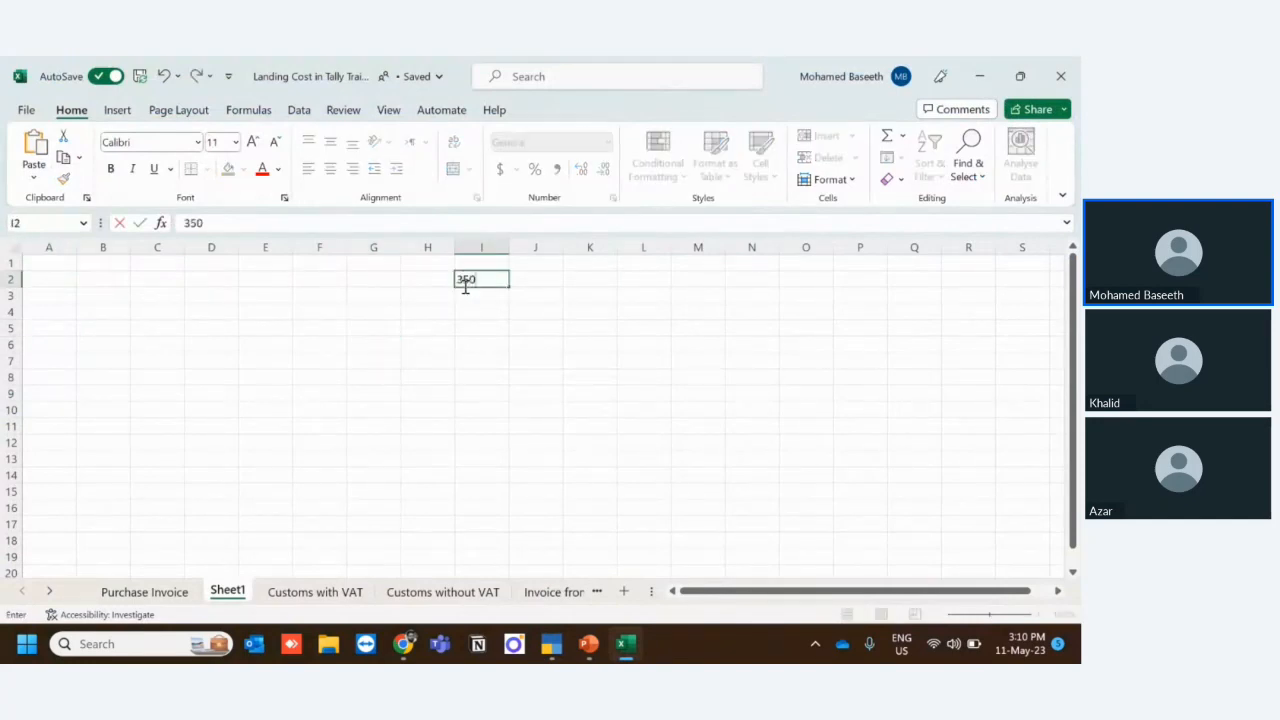
key("Return")
- Look up the item amounts in the Tally voucher and enter 1800 in H3 and 2100 in H4 of the new sheet
key("Left")
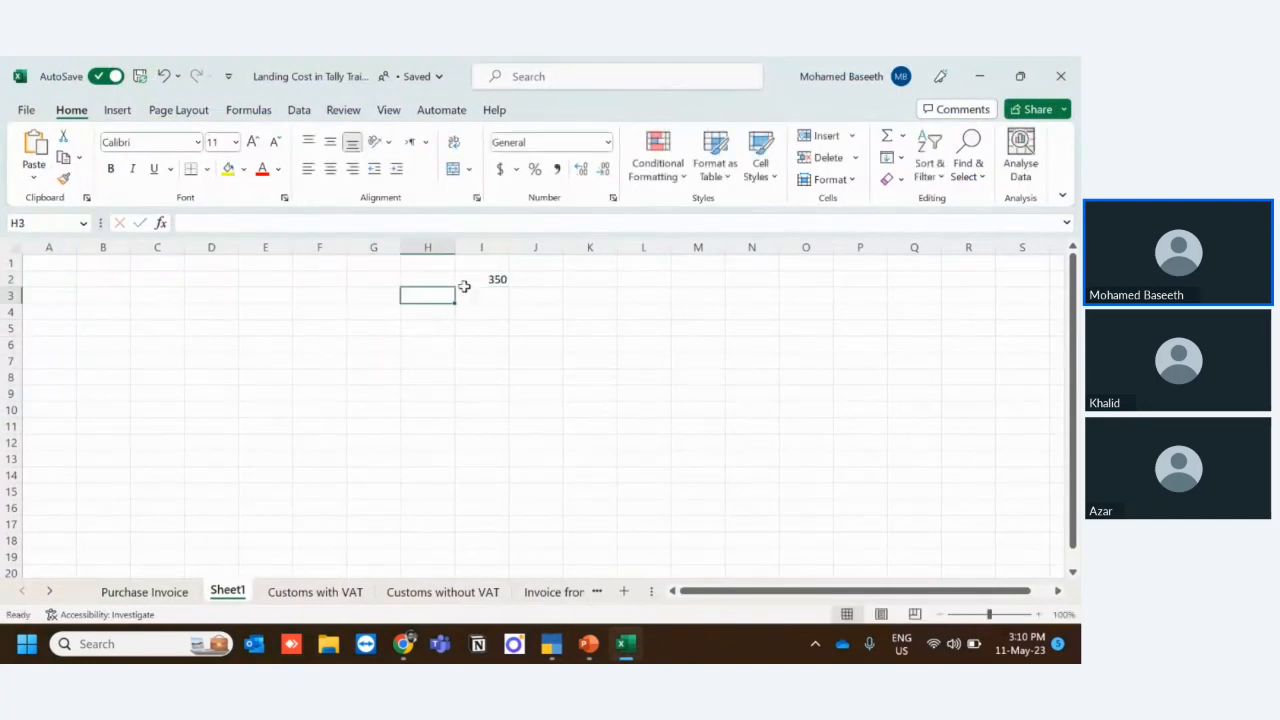
key("Right")
key("Left")
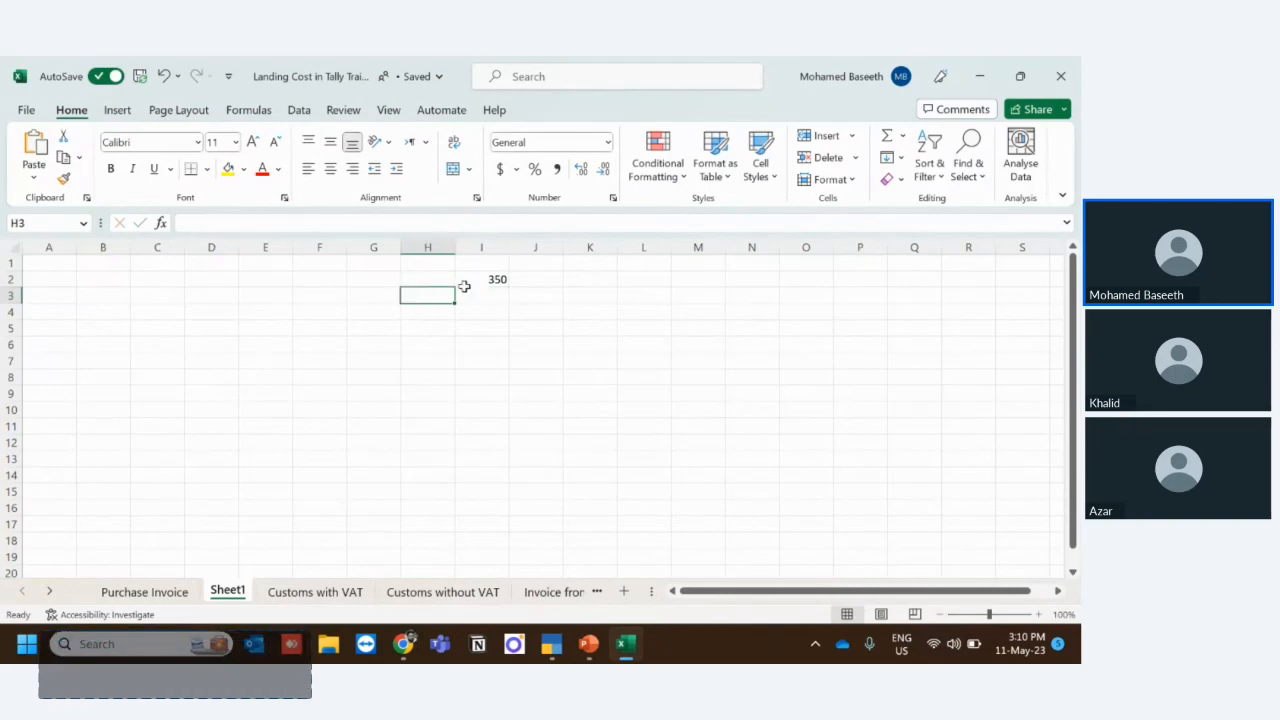
key("alt+Tab")
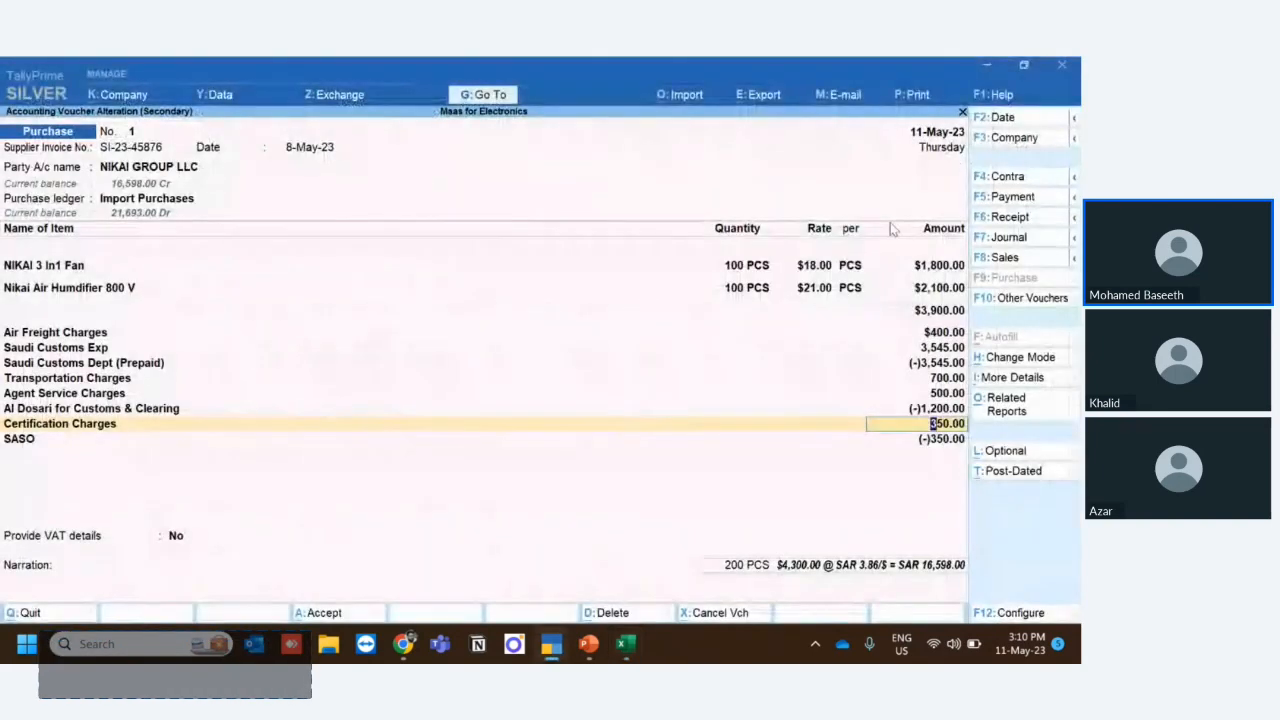
key("alt+Tab")
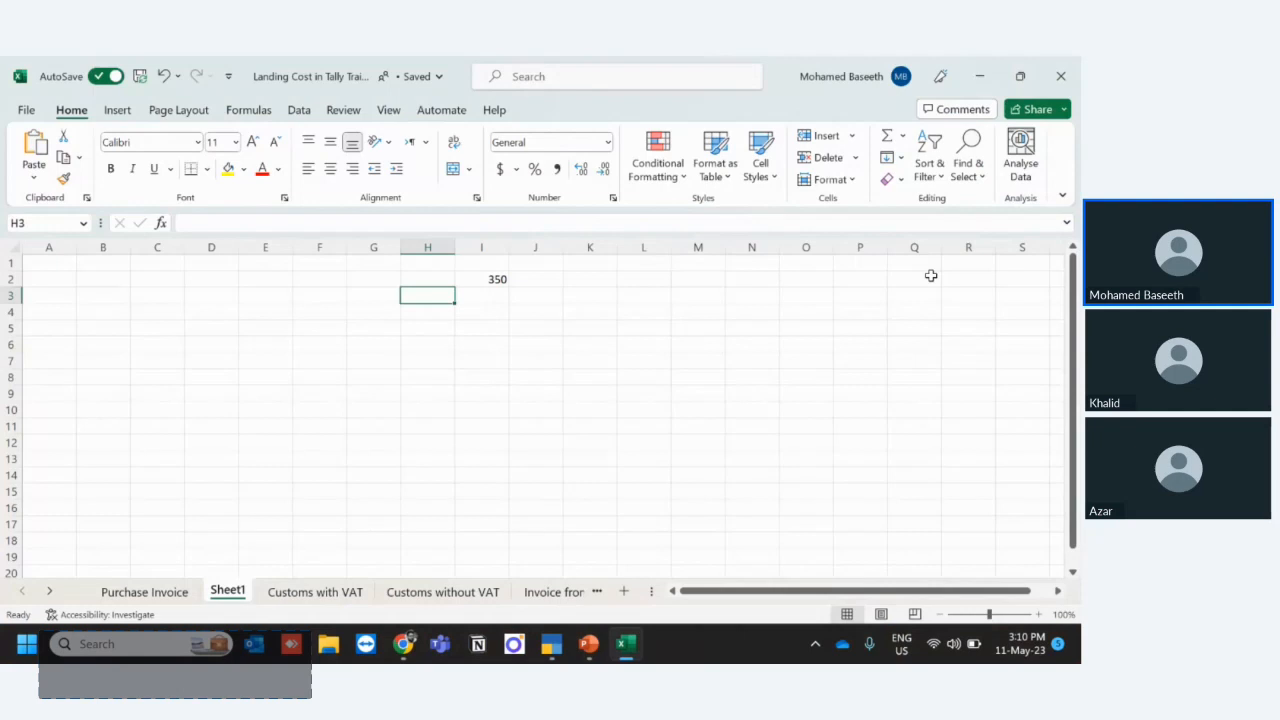
type("1800")
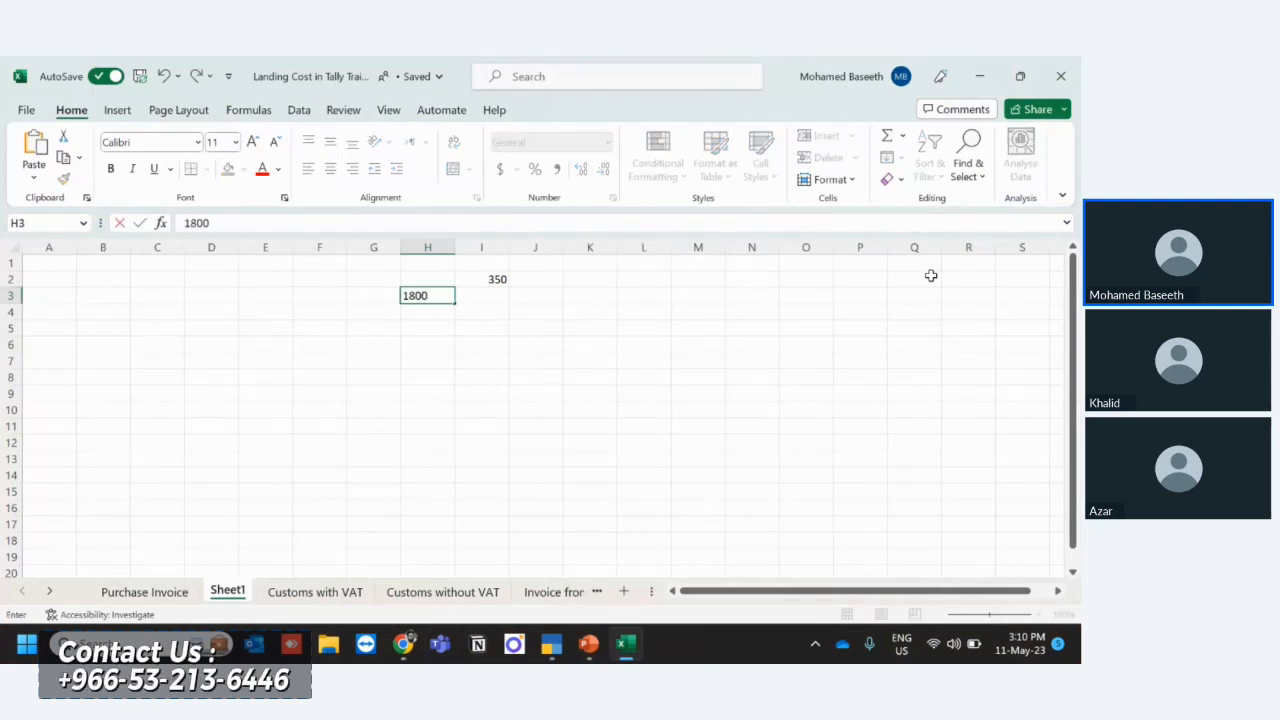
key("Return")
type("2100")
key("Return")
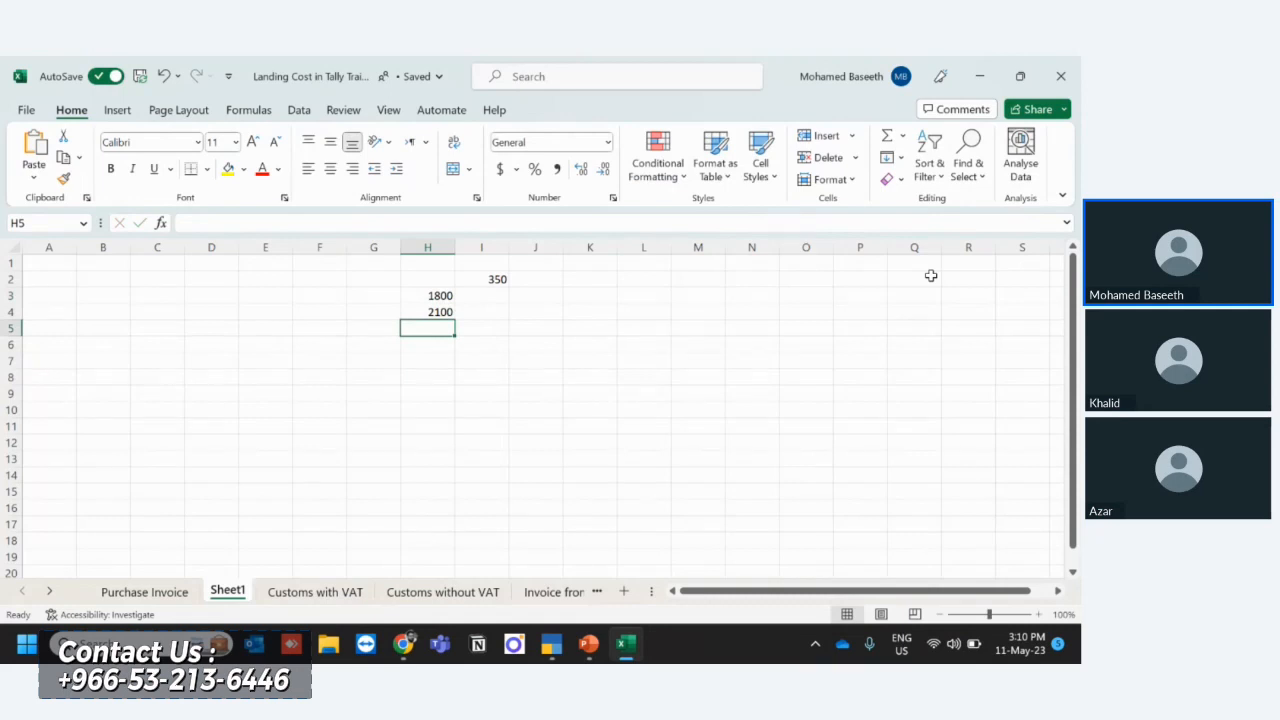
- Total the two item amounts in cell H5 with the formula =SUM(H3:H4)
left_click(887, 136)
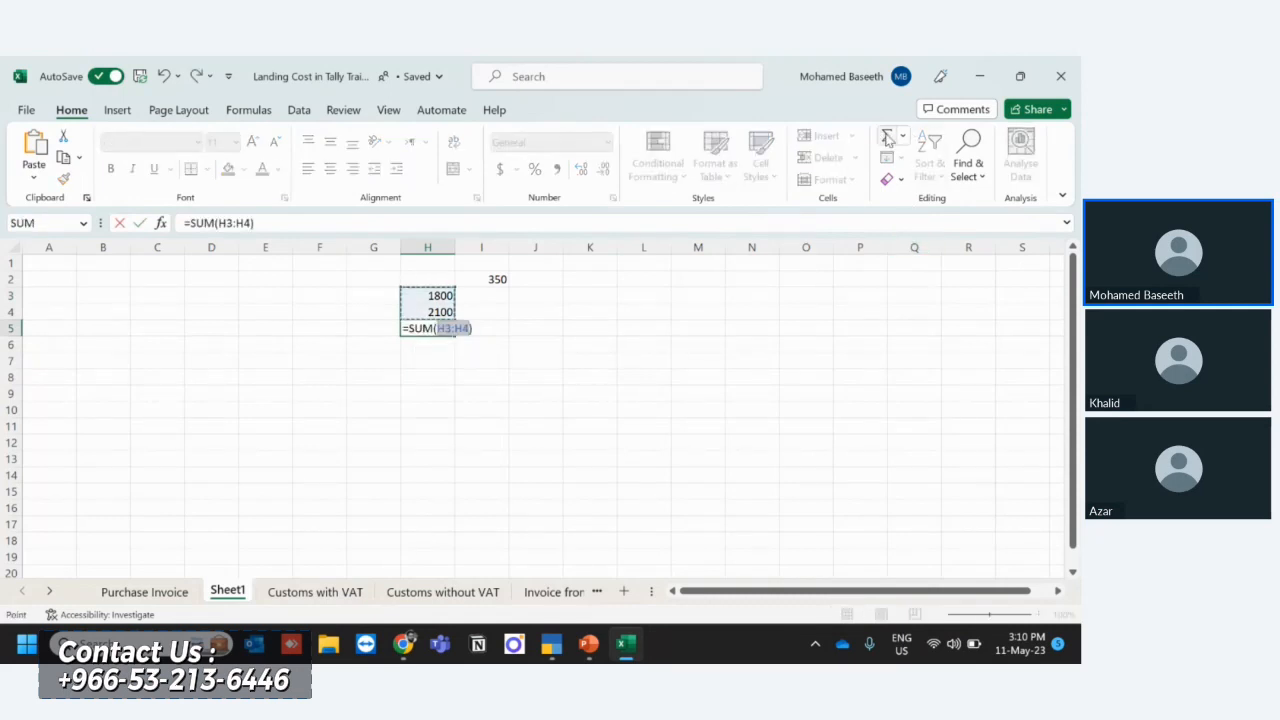
key("Return")
key("Up")
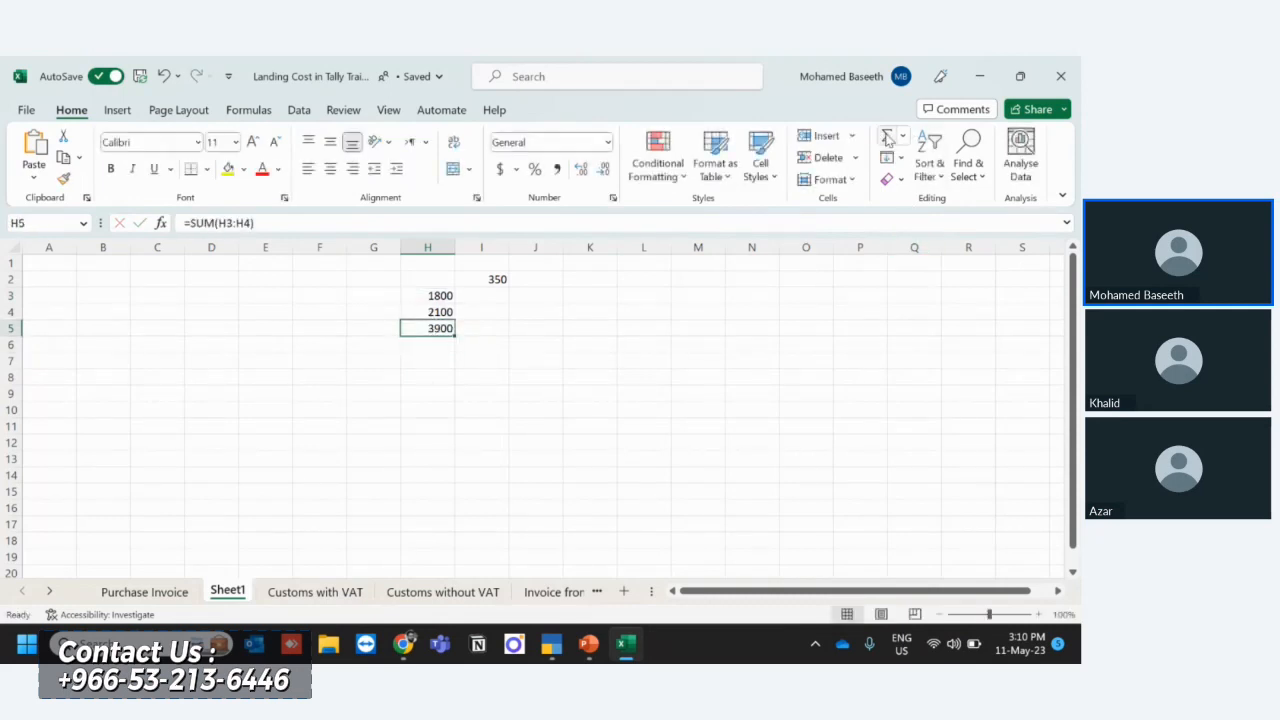
- Calculate the fan's share of the certification charge in cell I3 with =H3/H5*I2 and apply the comma number style
key("Right")
key("Up")
key("Up")
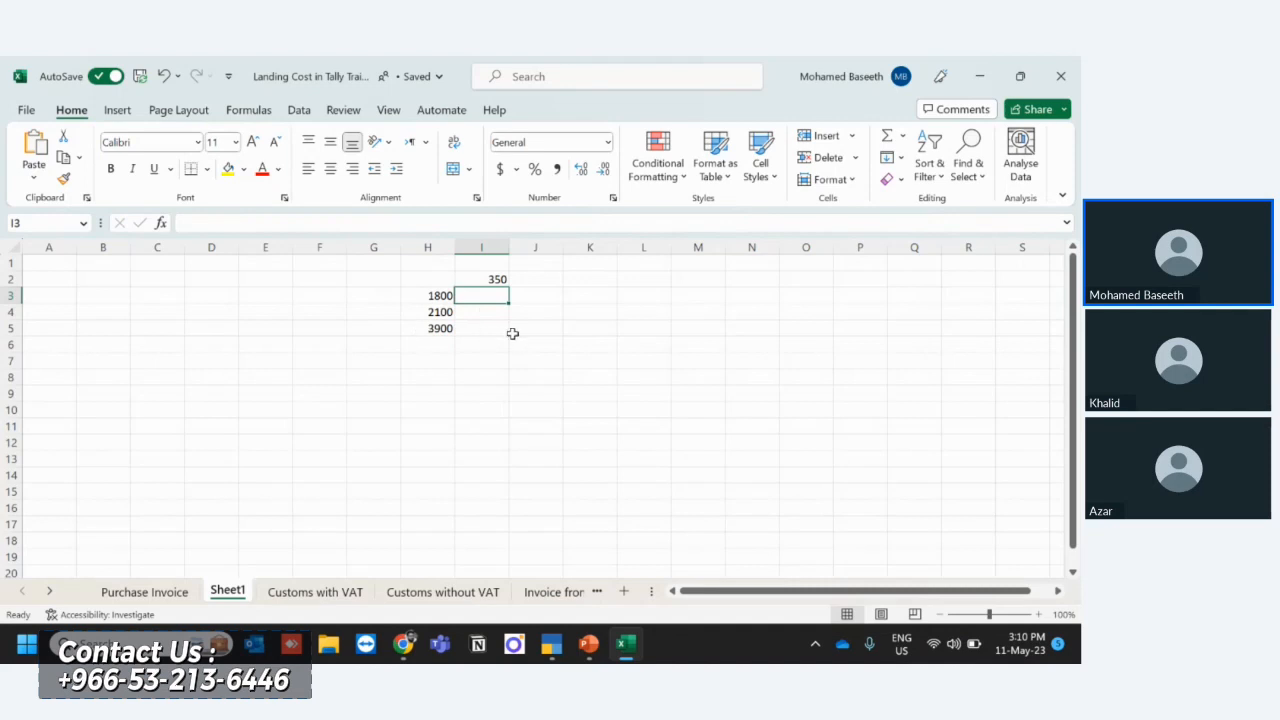
type("=")
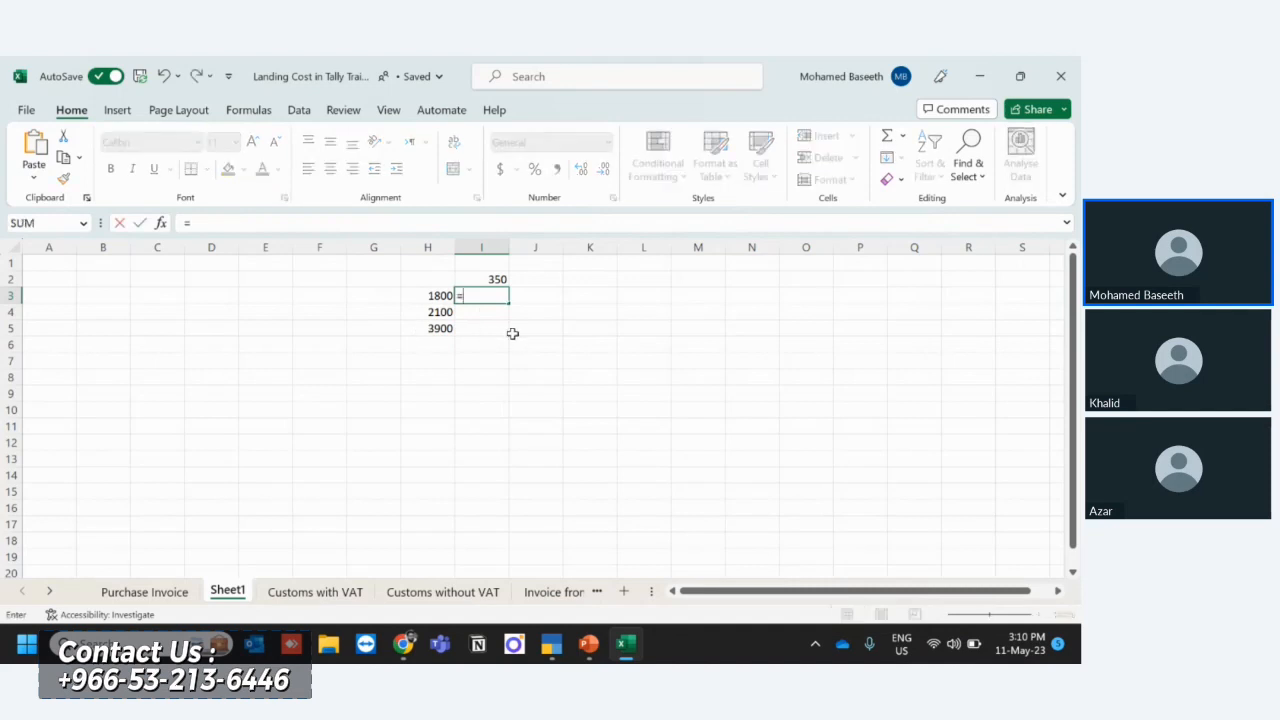
left_click(425, 297)
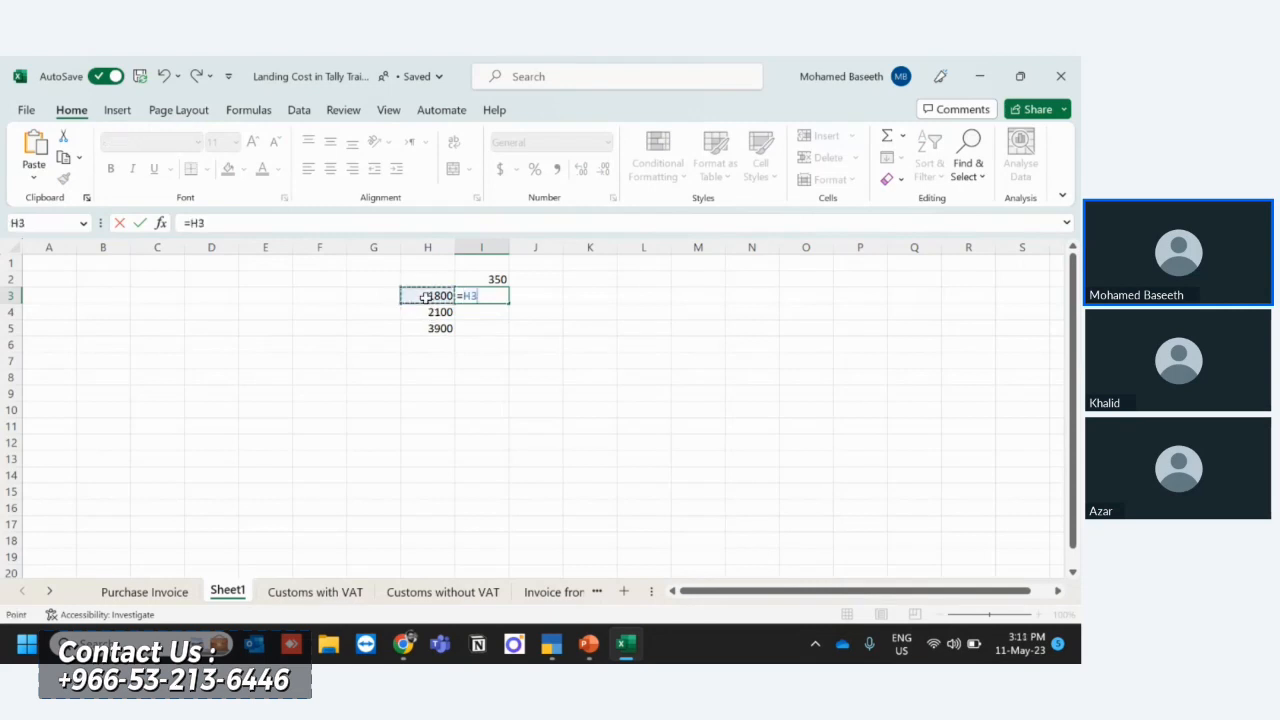
type("/")
left_click(428, 328)
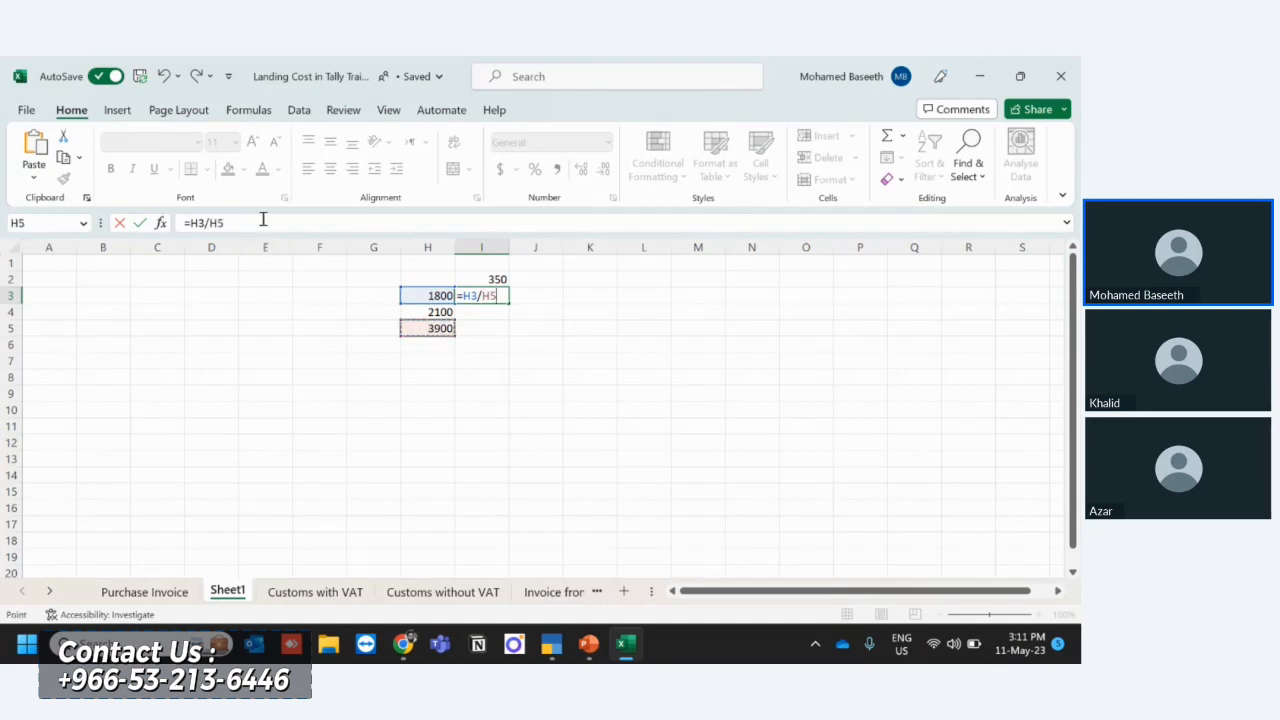
type("*")
left_click(490, 278)
key("Return")
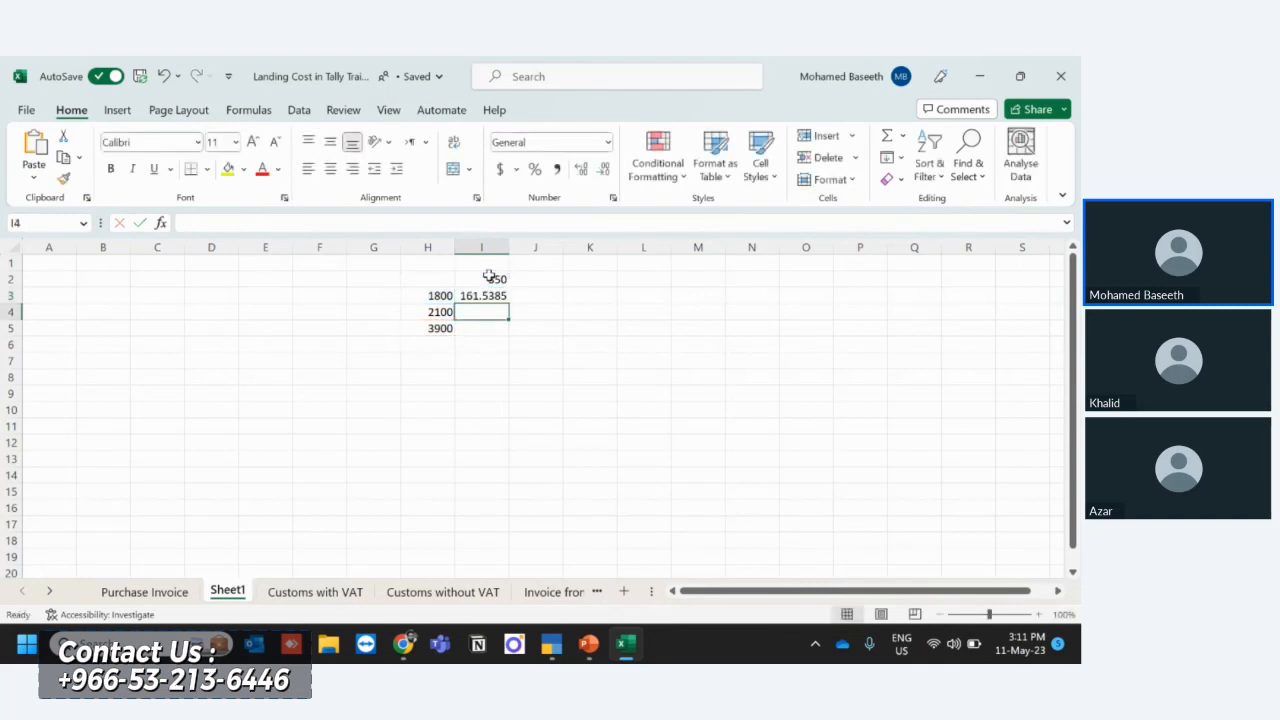
key("Up")
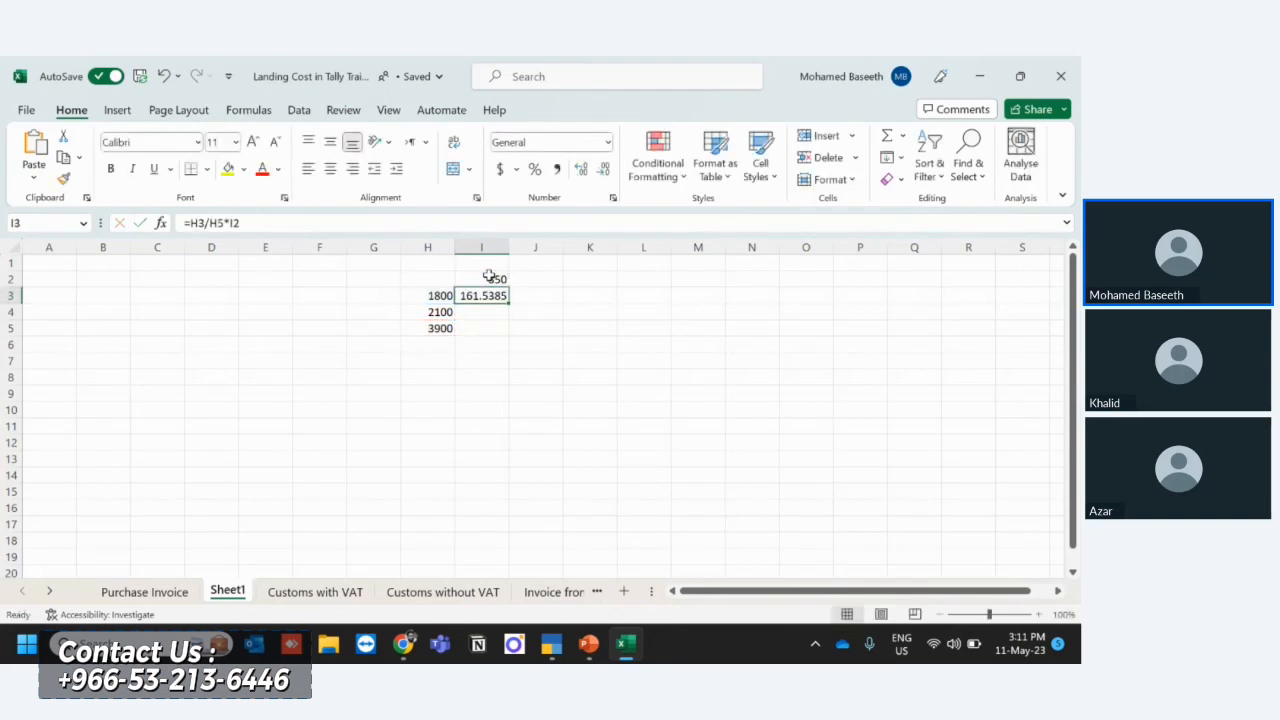
left_click(557, 170)
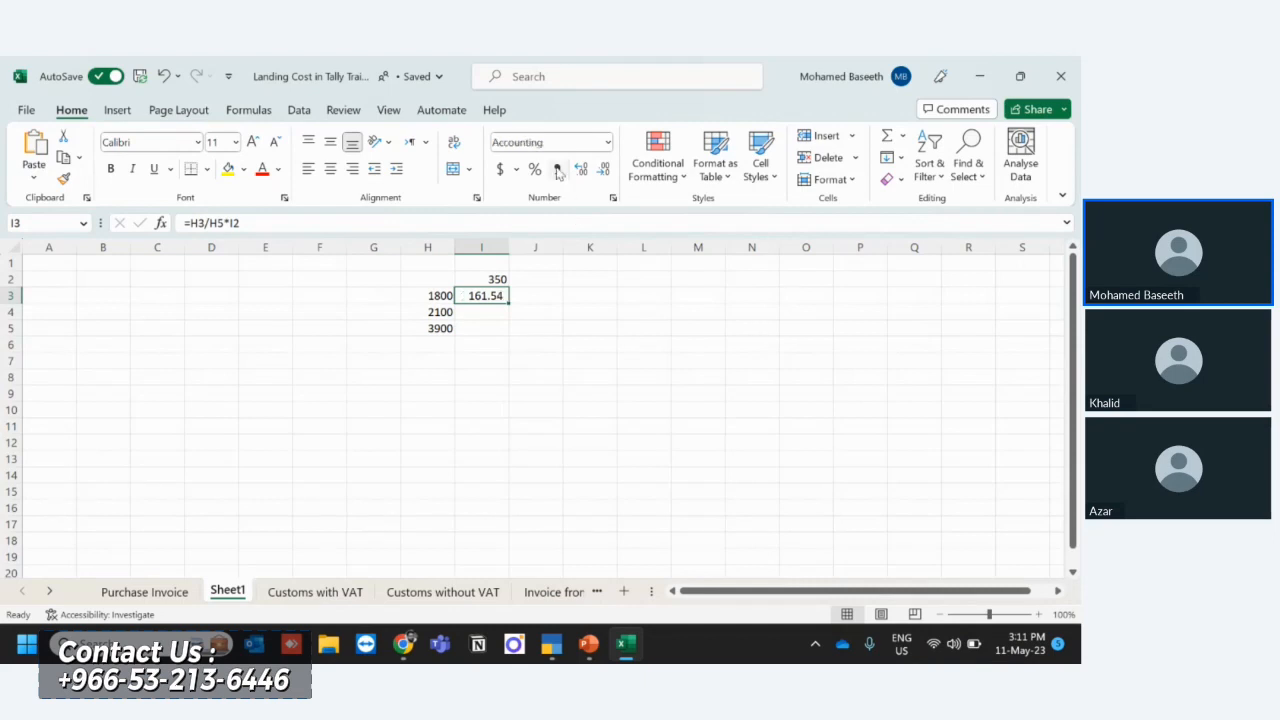
- Switch to TallyPrime, leave the purchase voucher, and enable additional cost details in the NIKAI 3 In1 Fan voucher analysis
key("alt+Tab")
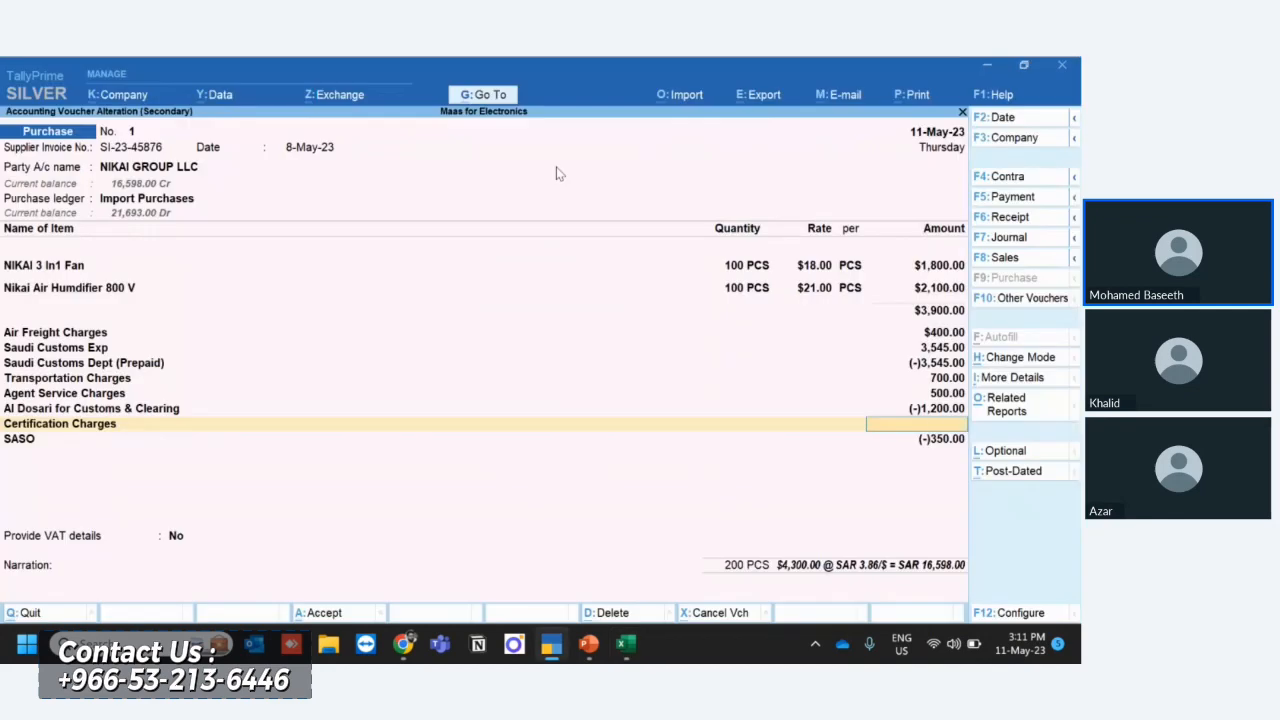
key("Escape")
key("y")
key("Up")
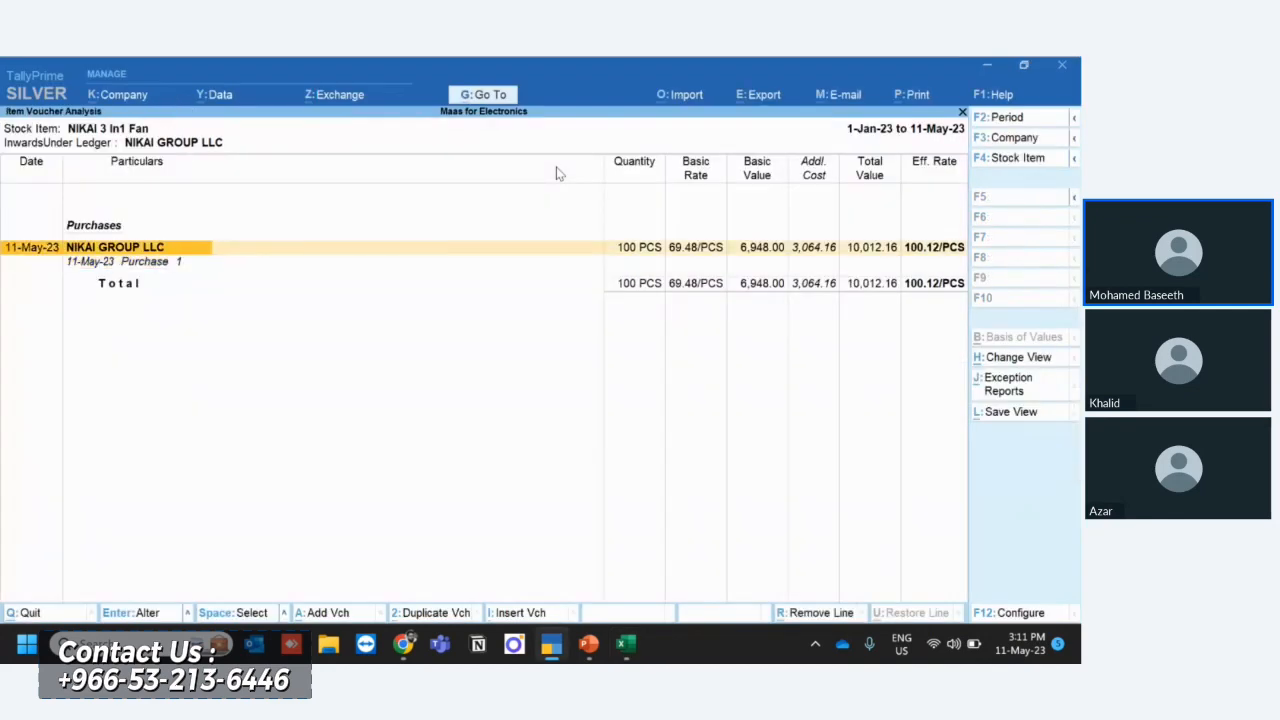
left_click(1009, 614)
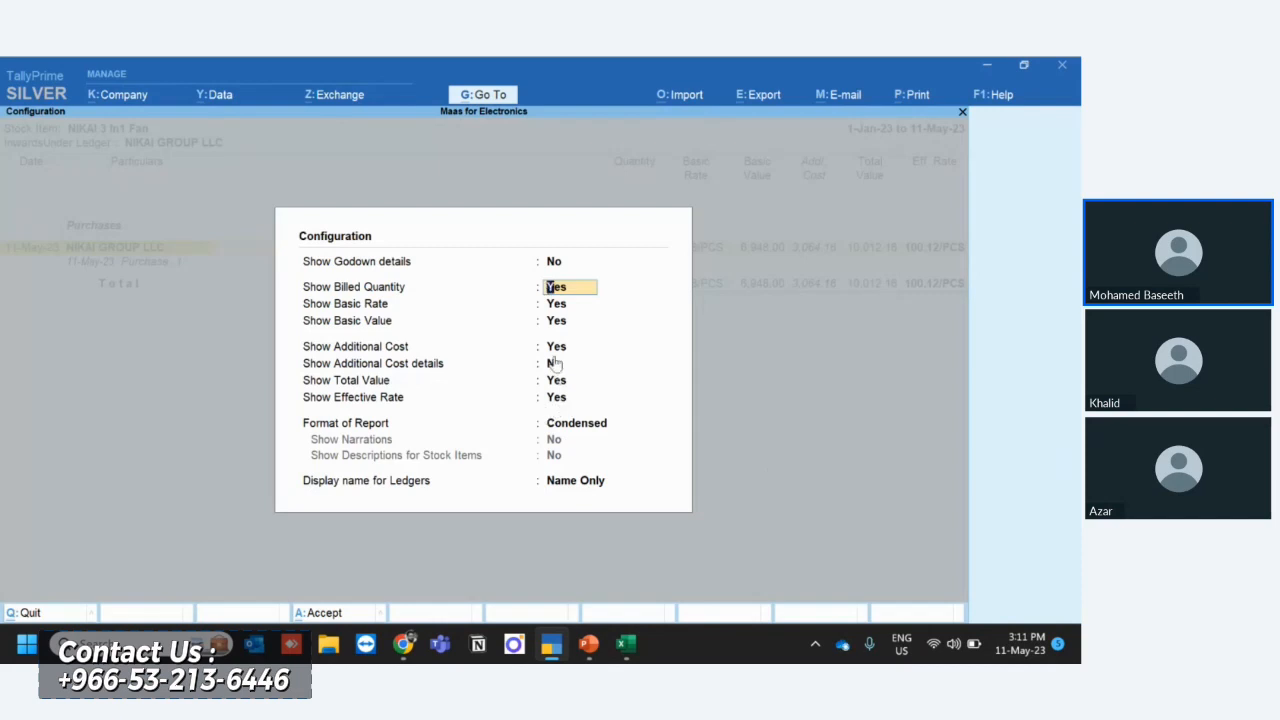
key("Down")
key("Down")
key("Down")
key("Down")
key("Down")
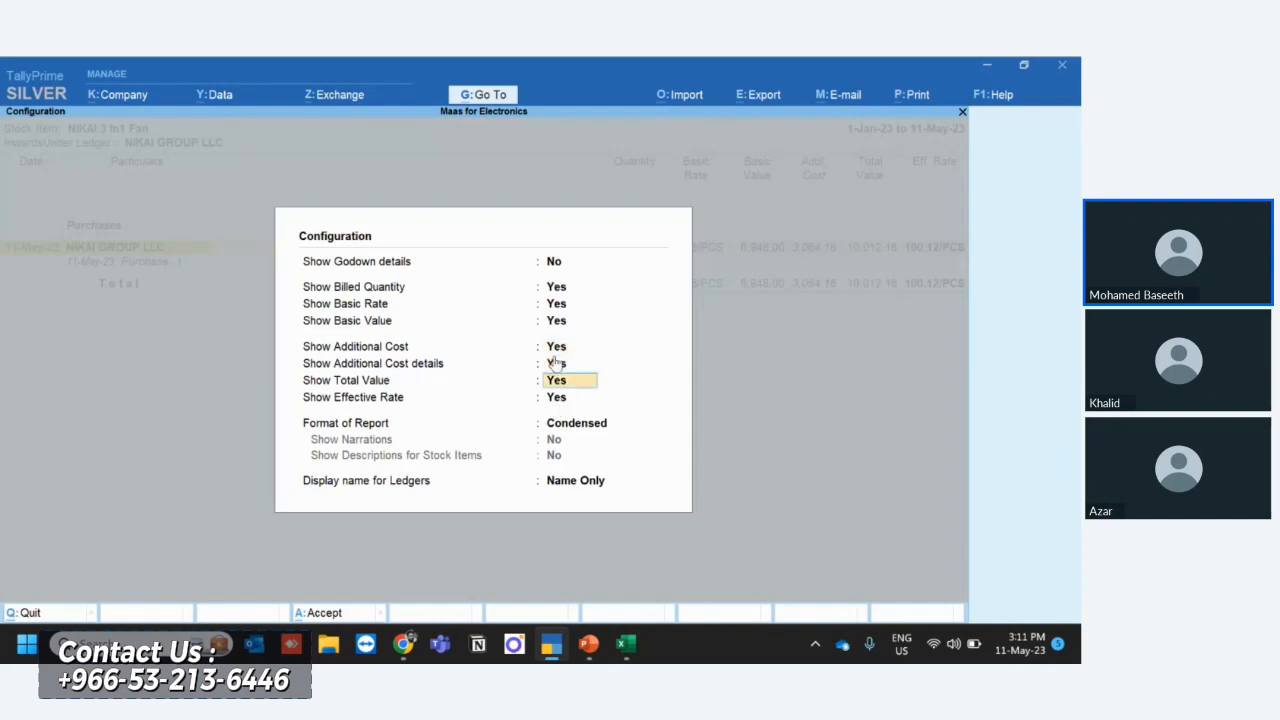
key("ctrl+a")
- Check the certification charges apportioned to the fan in the item voucher analysis
key("Right")
key("Right")
key("Right")
key("Right")
key("Right")
key("Right")
key("Right")
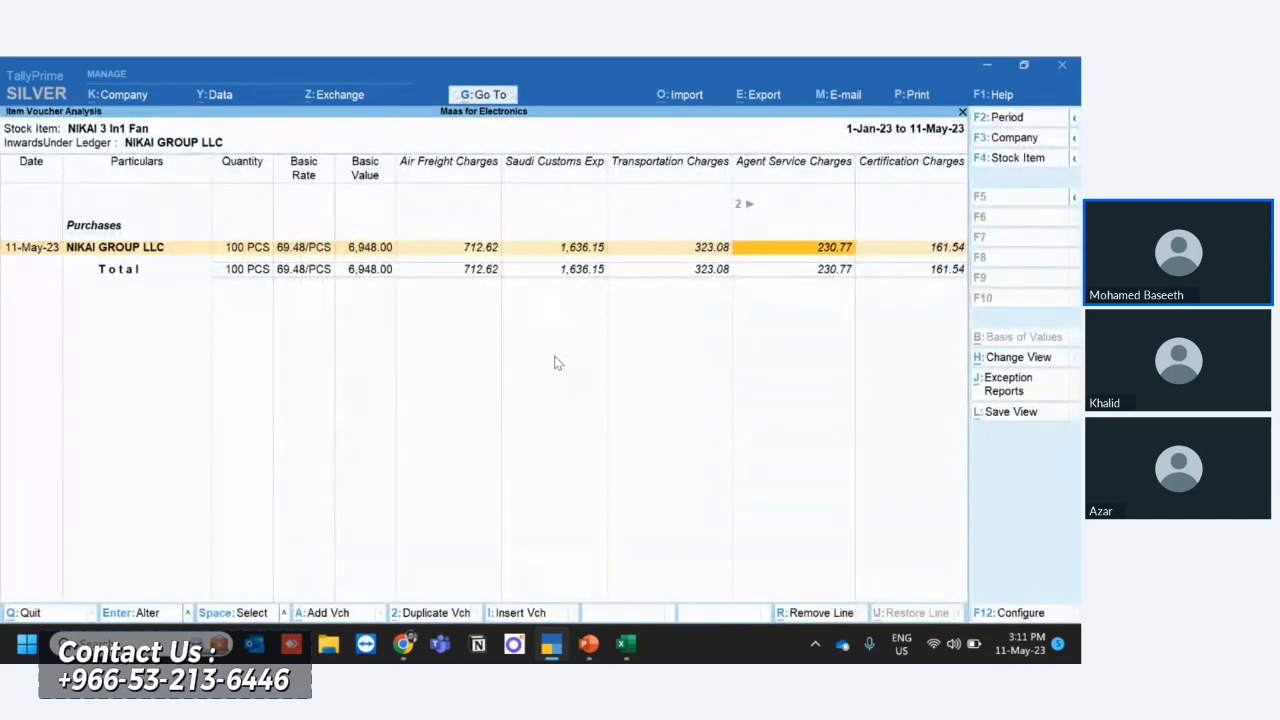
key("Right")
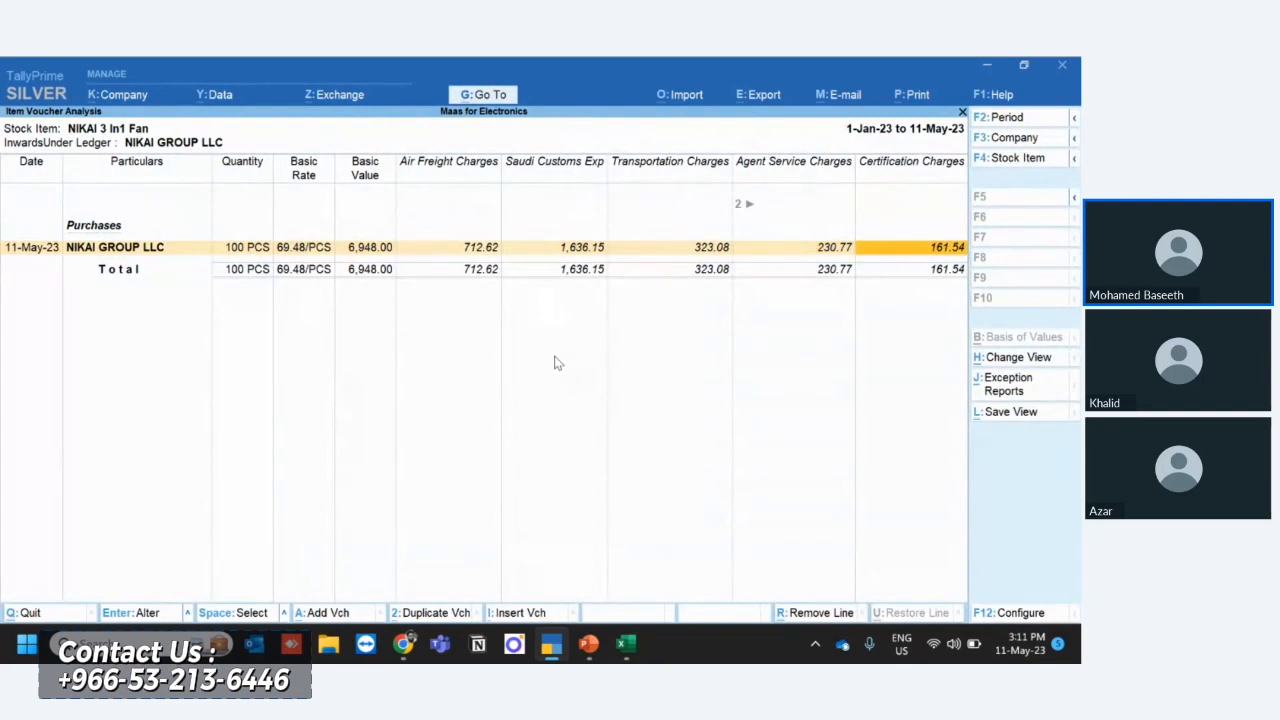
- In the Excel sheet, calculate the humidifier's share of the certification charge in I4 with =H4/H5*I2 and apply the comma number style
key("alt+Tab")
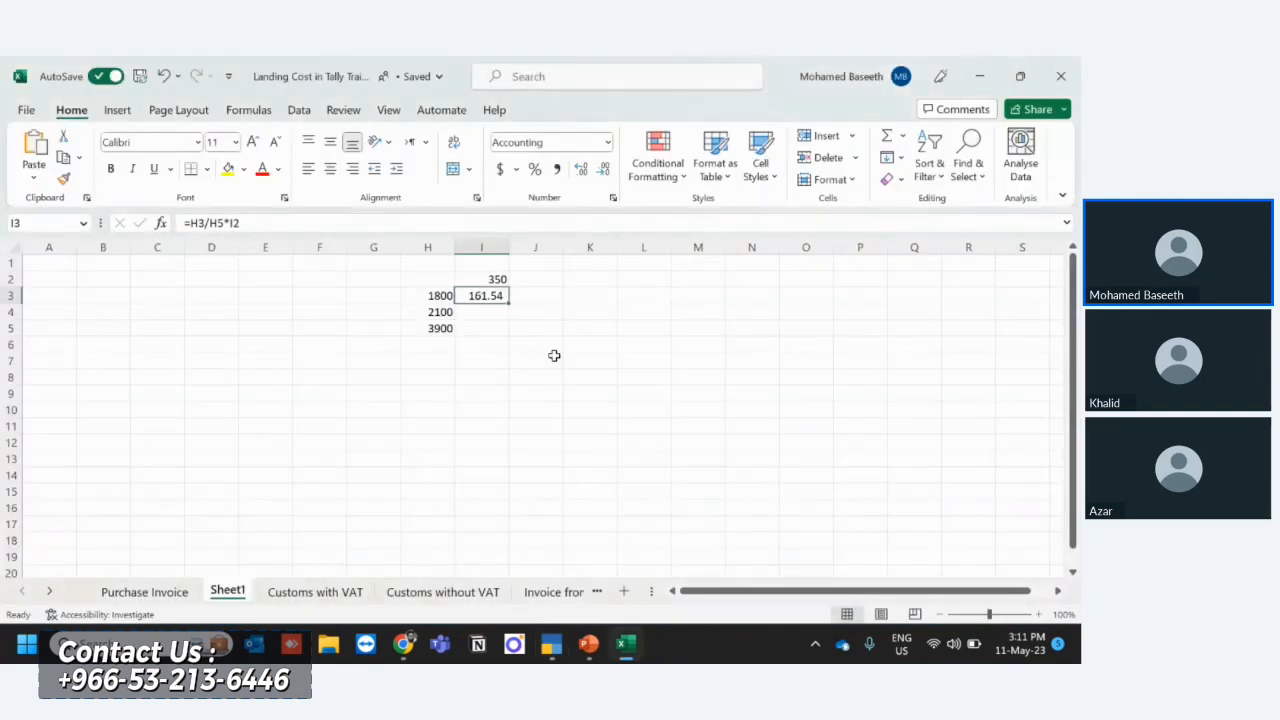
left_click(481, 315)
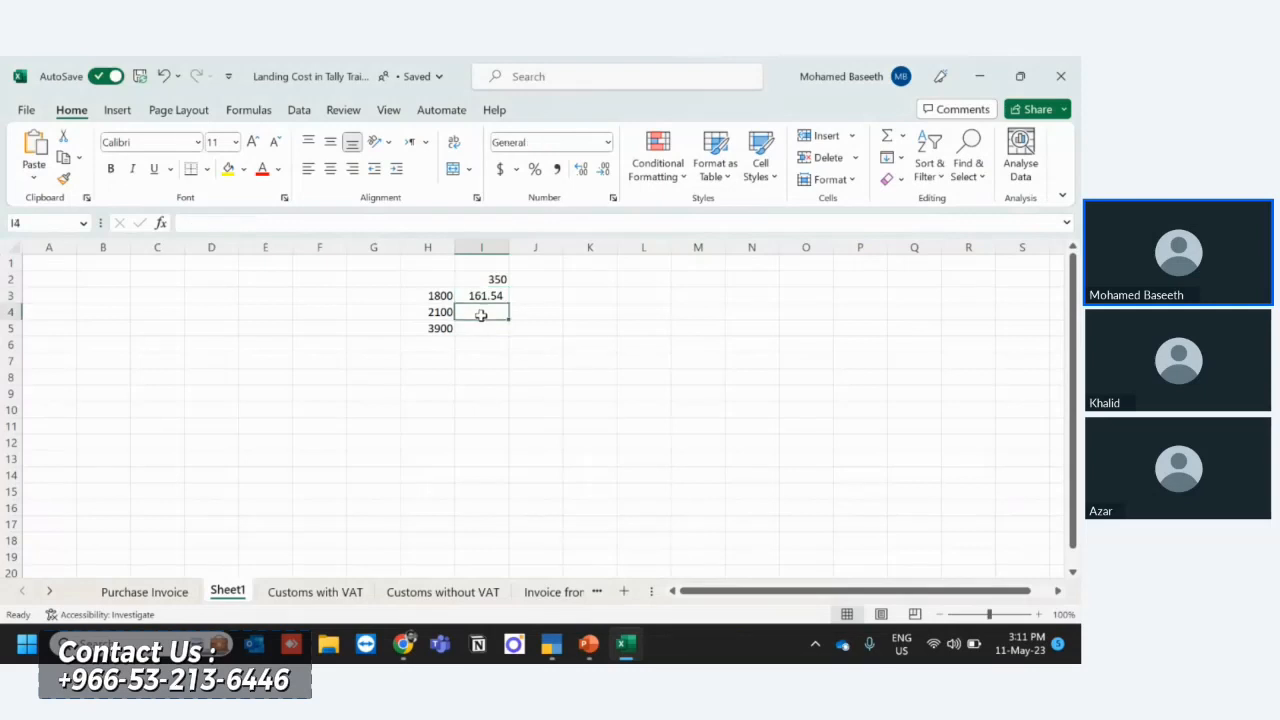
type("=")
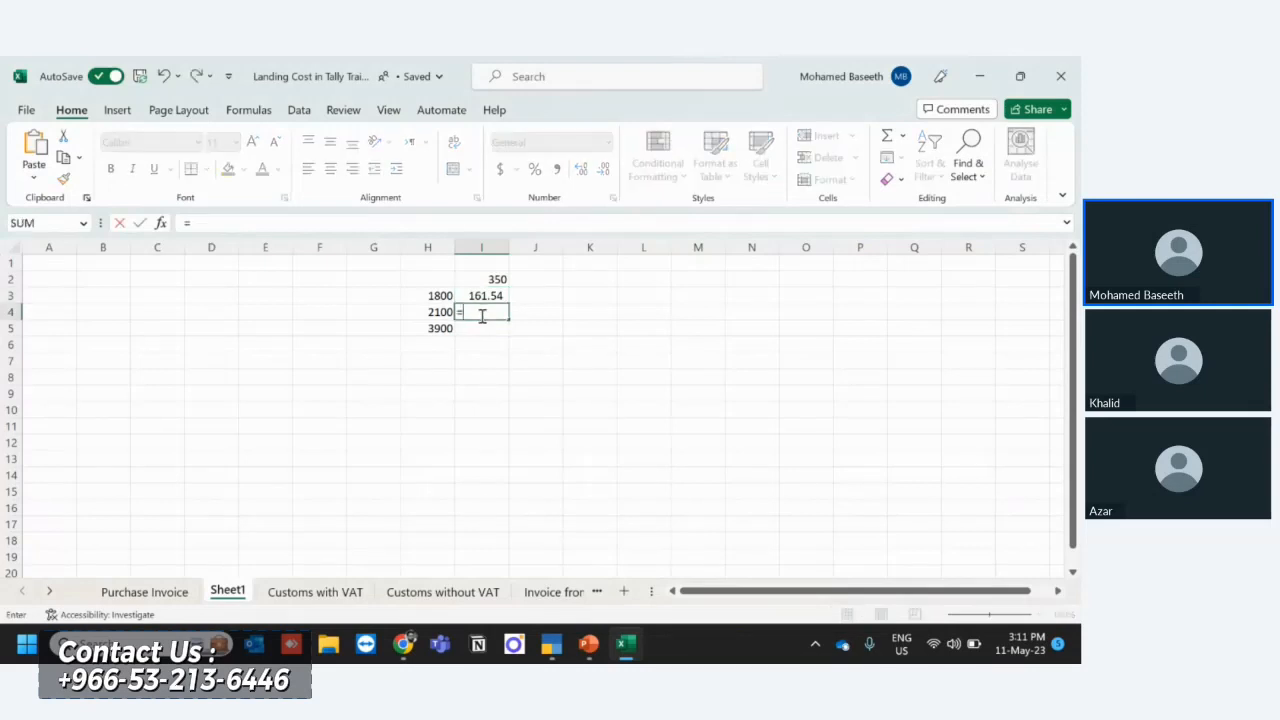
key("Left")
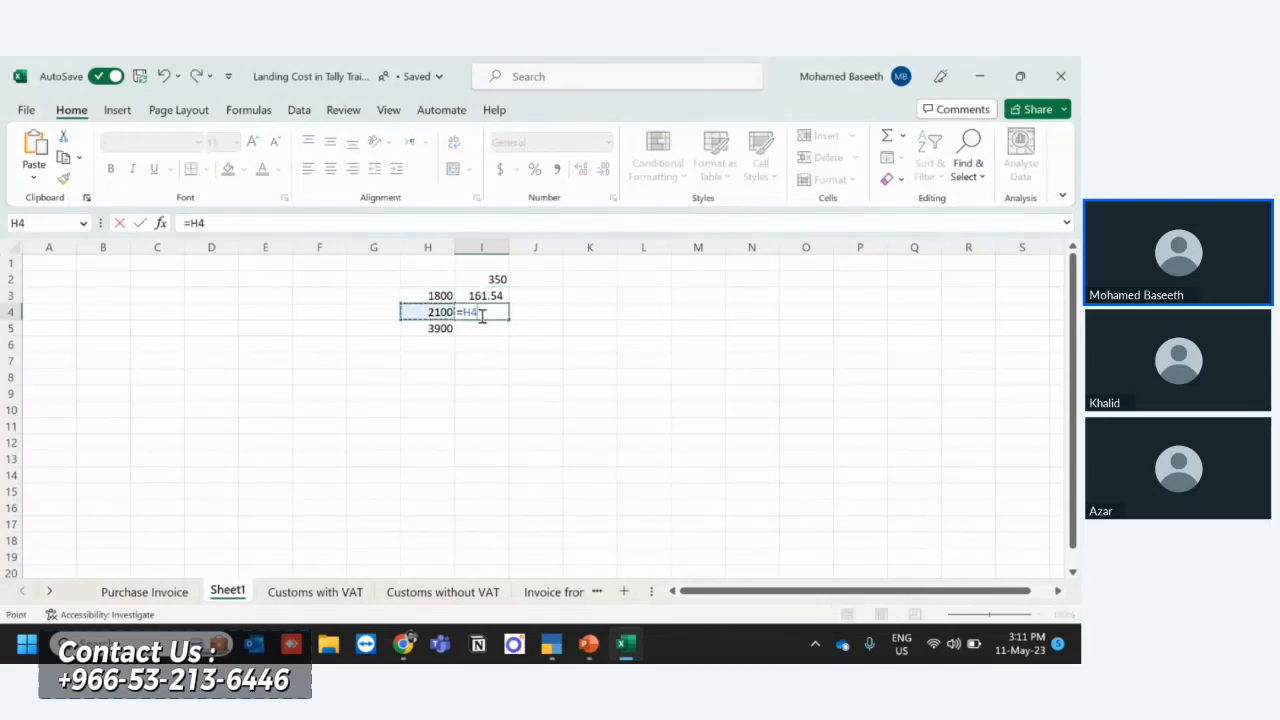
type("/")
key("Down")
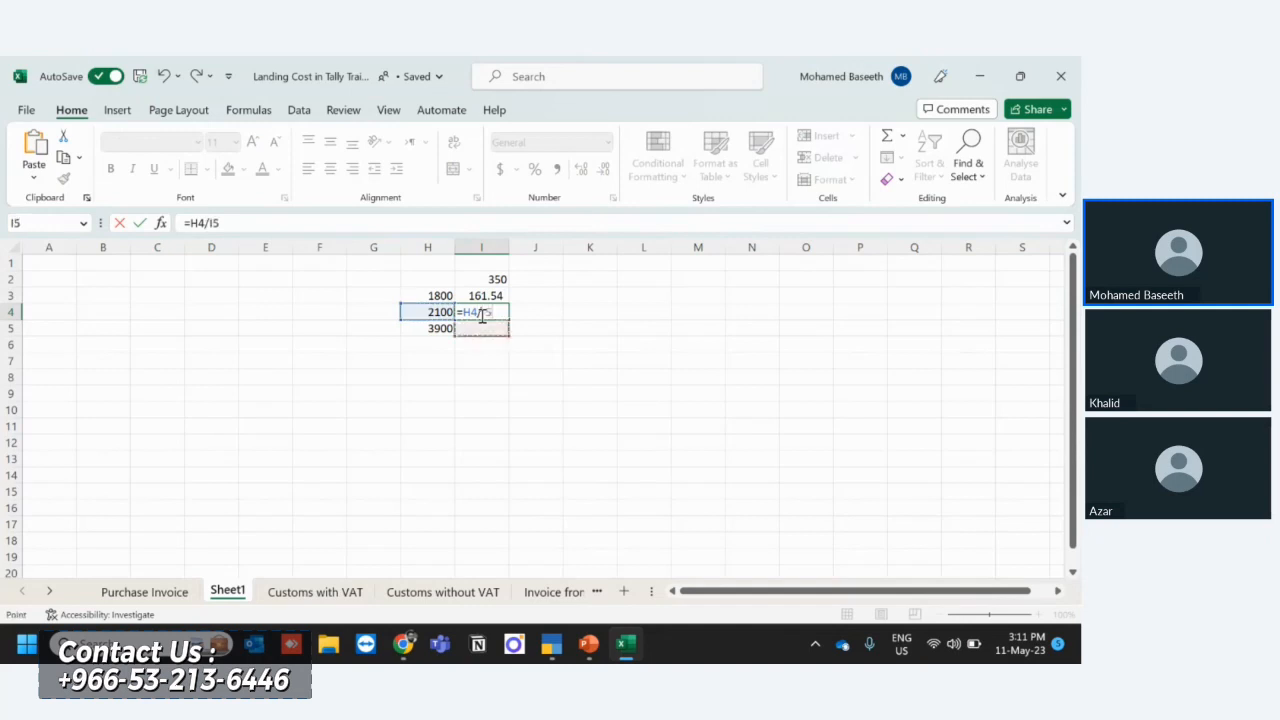
key("Left")
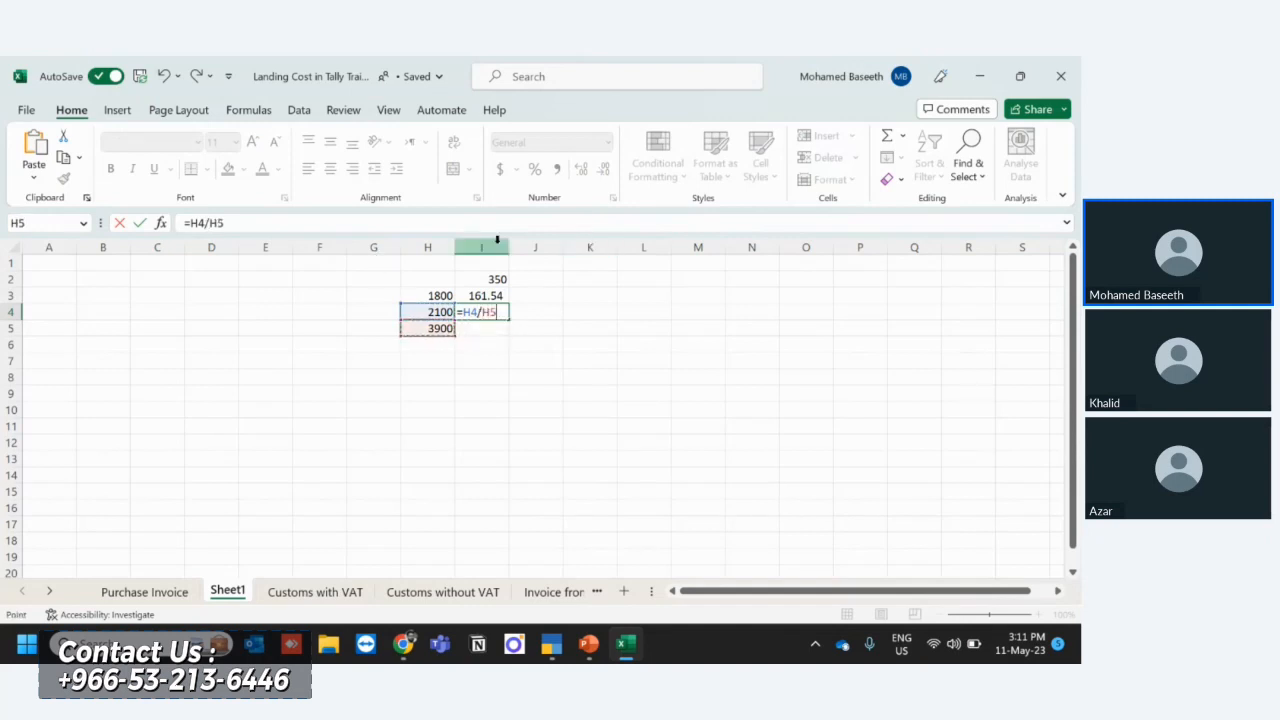
type("*")
left_click(497, 280)
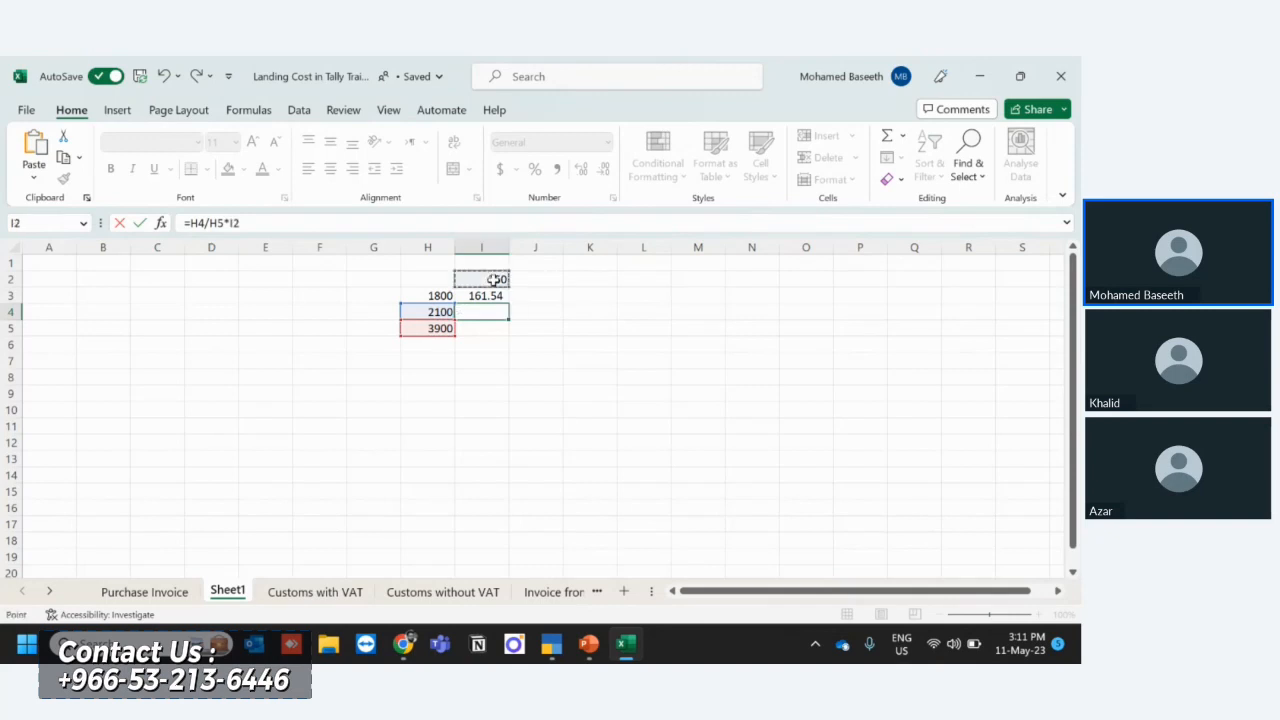
key("Return")
key("Up")
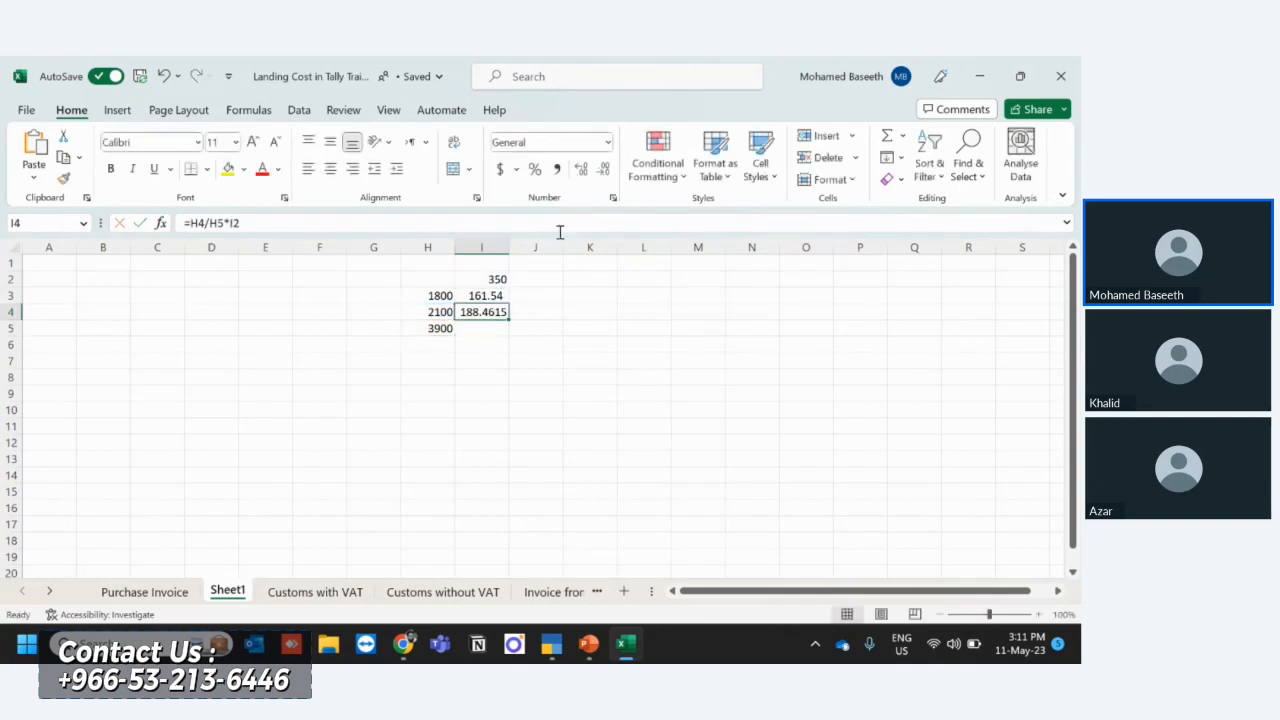
left_click(557, 170)
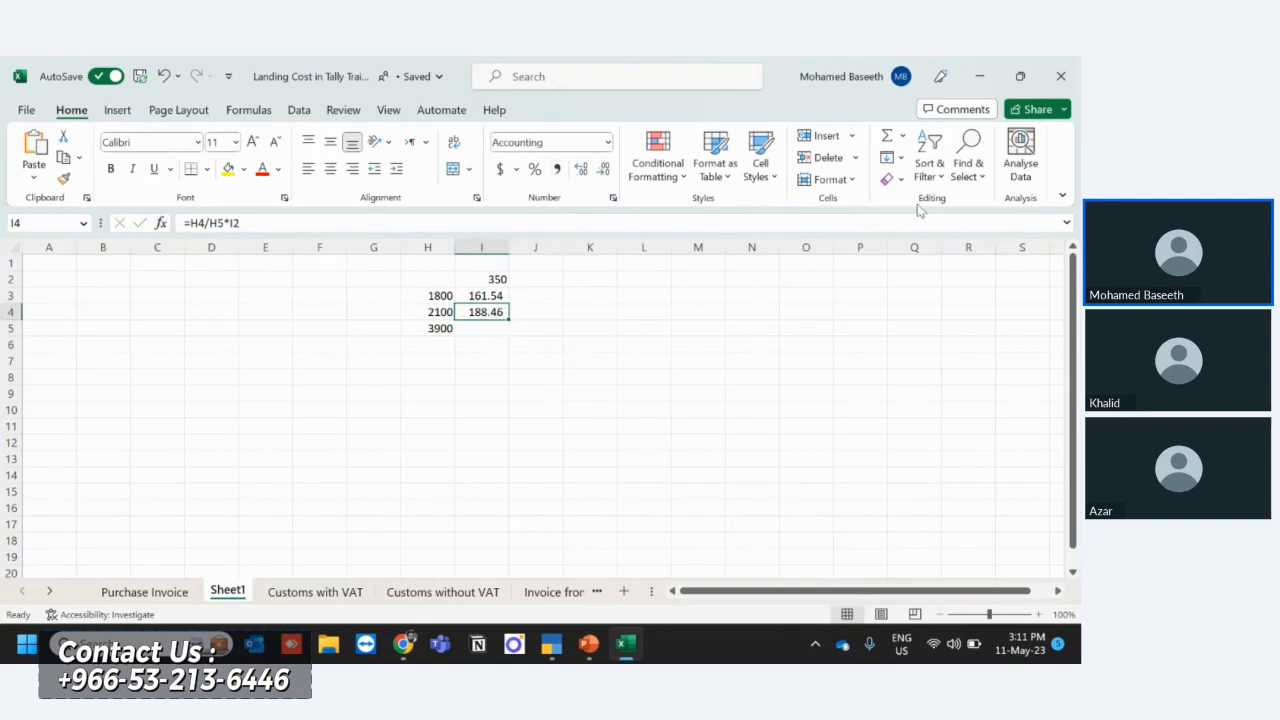
- Total the two certification charge shares in cell I5 with the formula =SUM(I3:I4)
key("shift+Up")
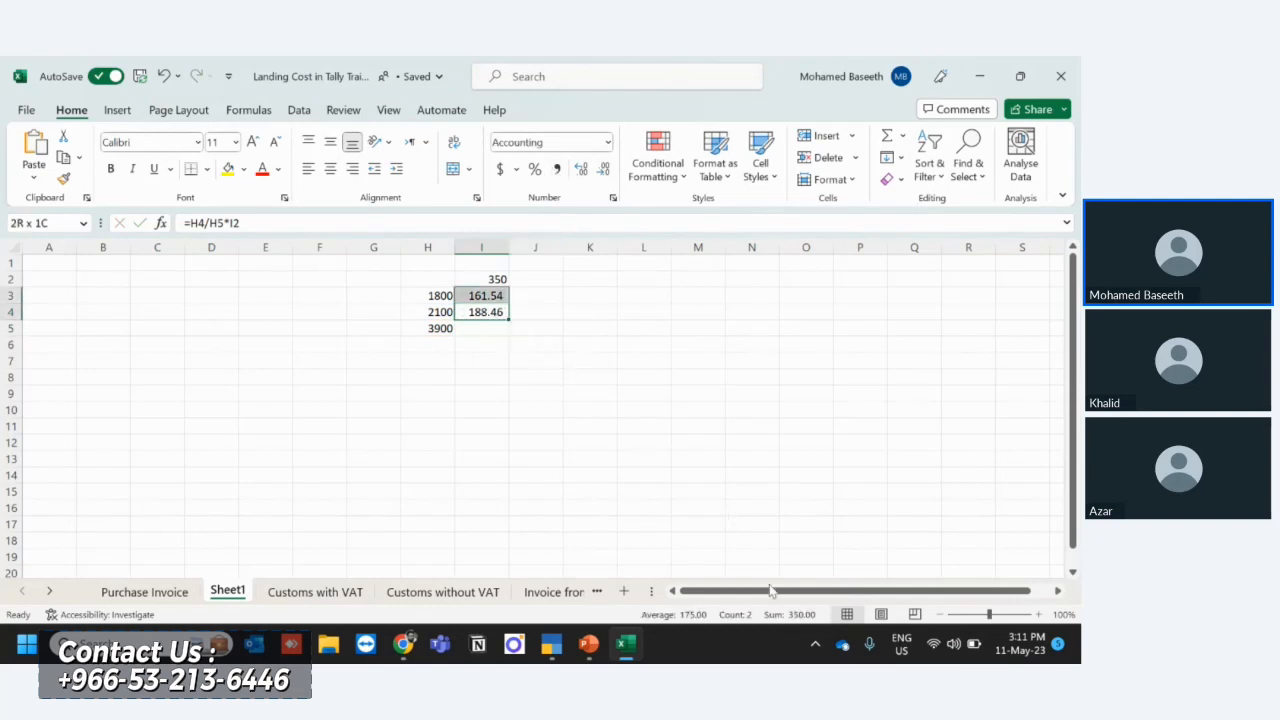
left_click(480, 331)
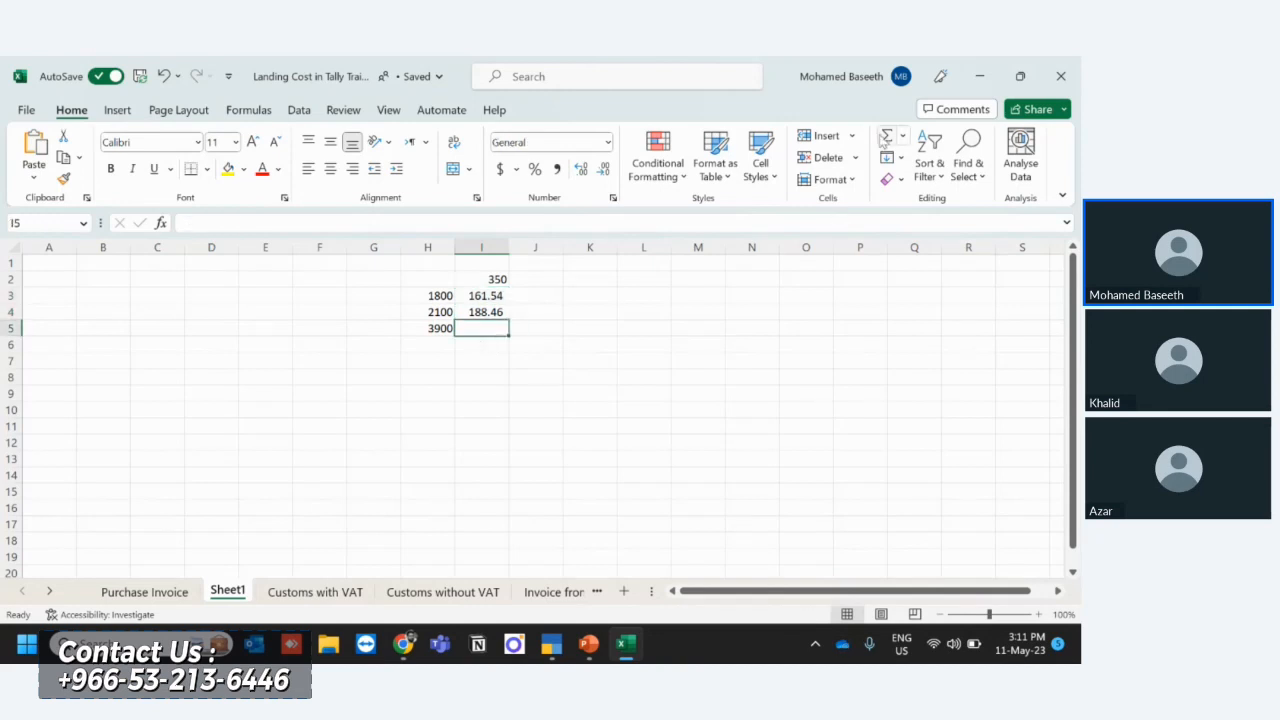
left_click(886, 137)
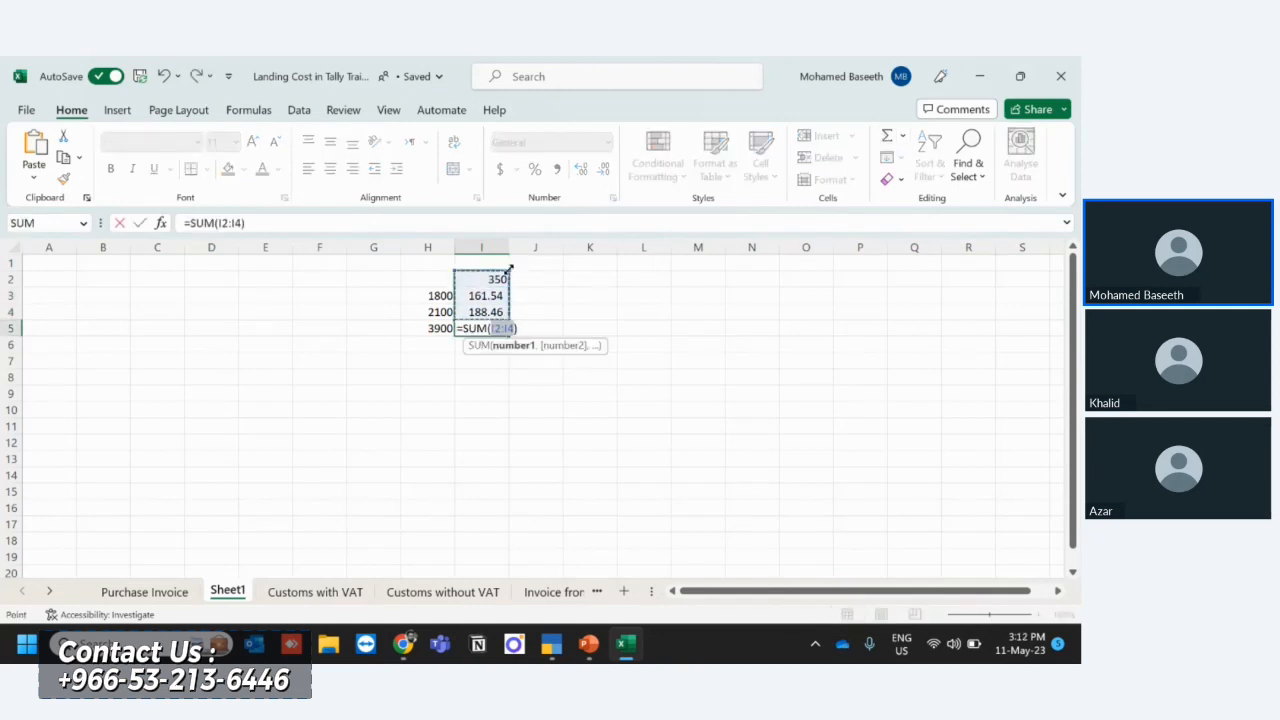
left_click_drag(511, 268, 506, 286)
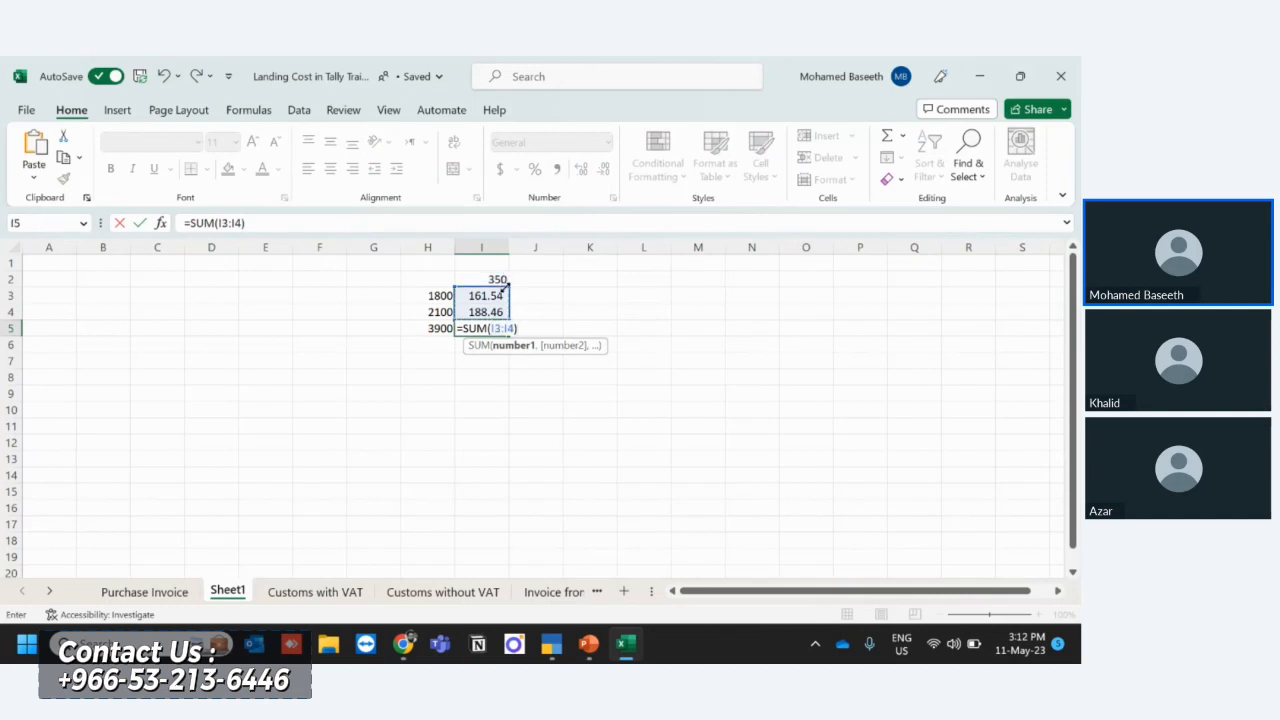
key("Return")
key("Up")
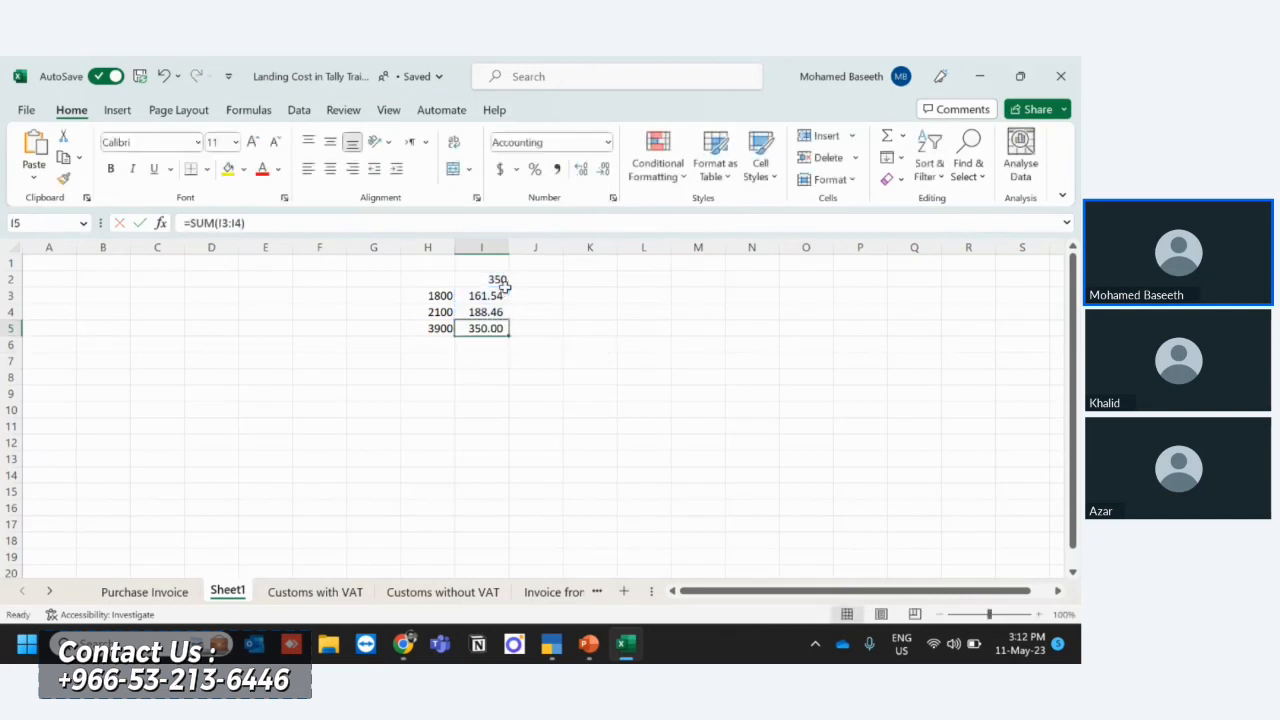
- Switch to TallyPrime, change the stock item to Nikai Air Humdifier 800 V, and open its NIKAI GROUP LLC voucher analysis
key("alt+Tab")
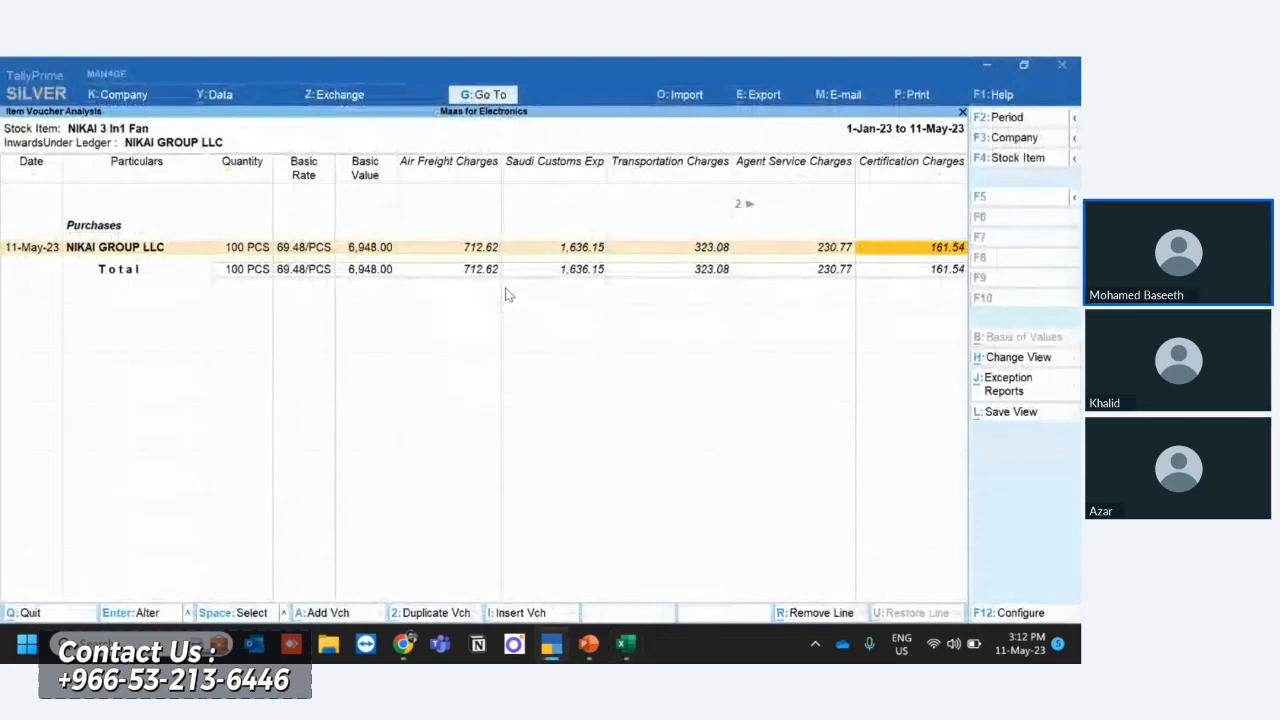
key("F4")
key("Down")
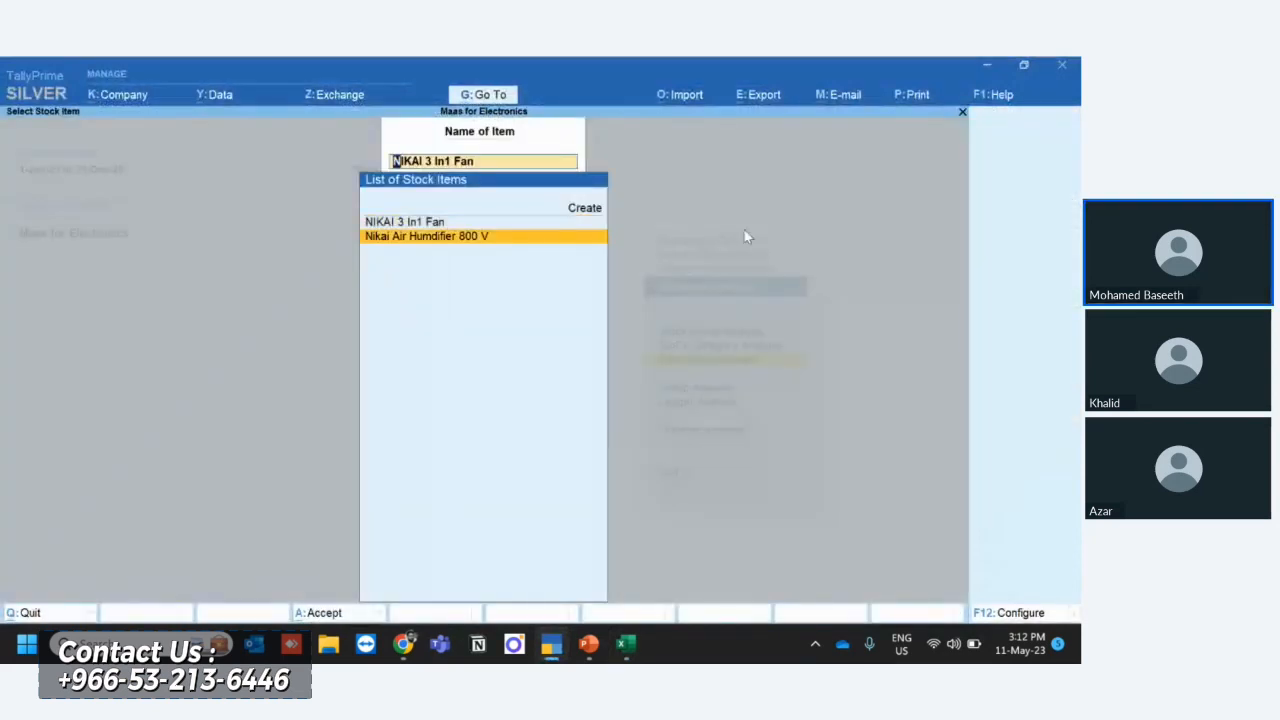
key("Return")
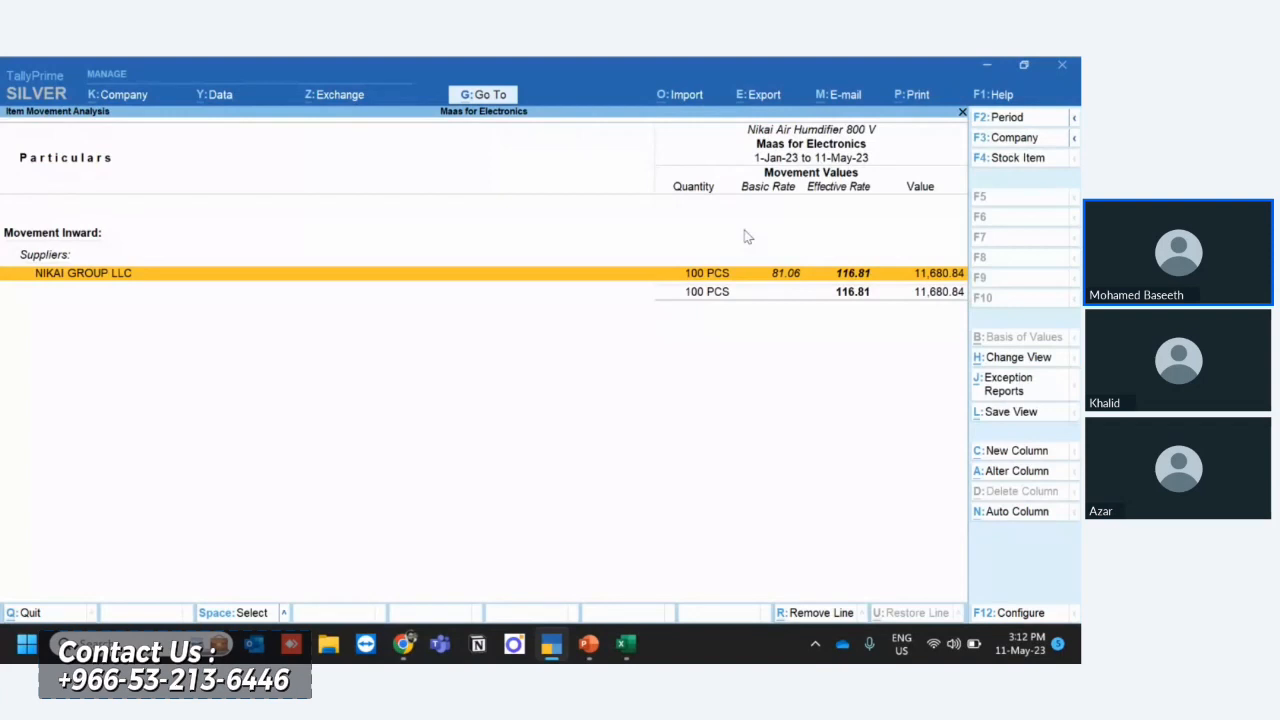
key("Return")
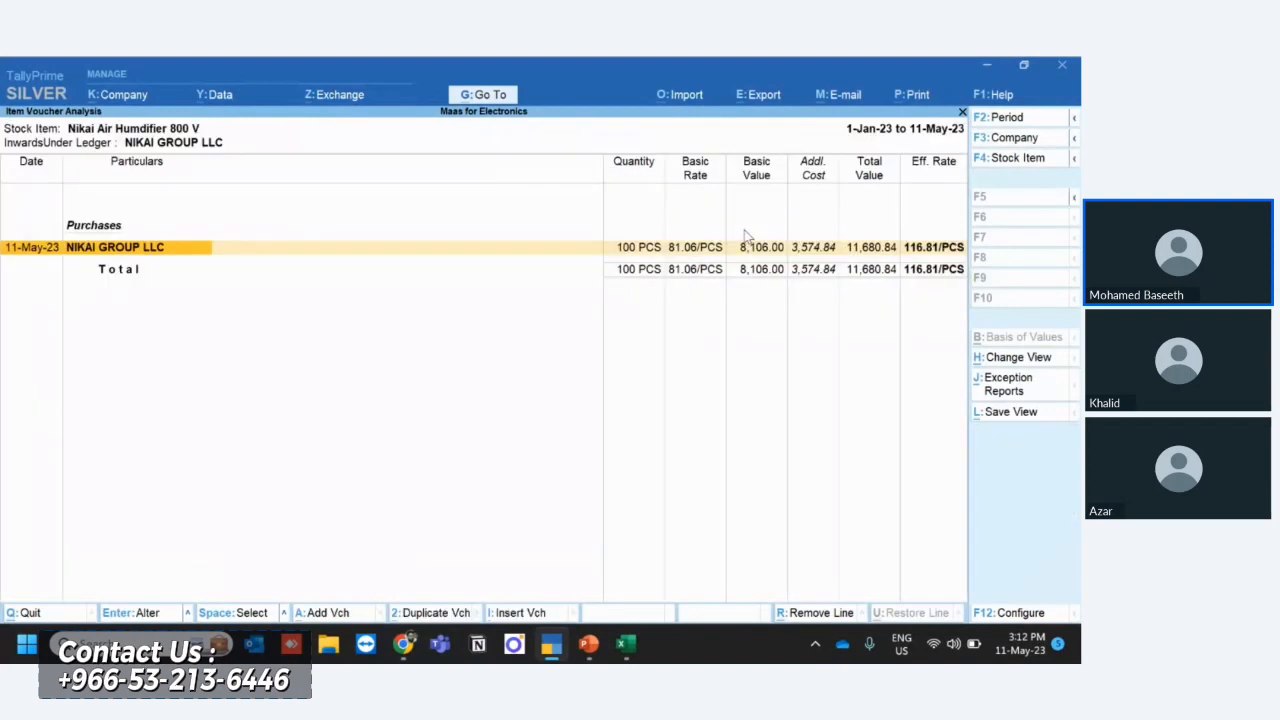
- Set Show Additional Cost details to Yes for the humidifier's voucher analysis and accept the configuration
left_click(1018, 643)
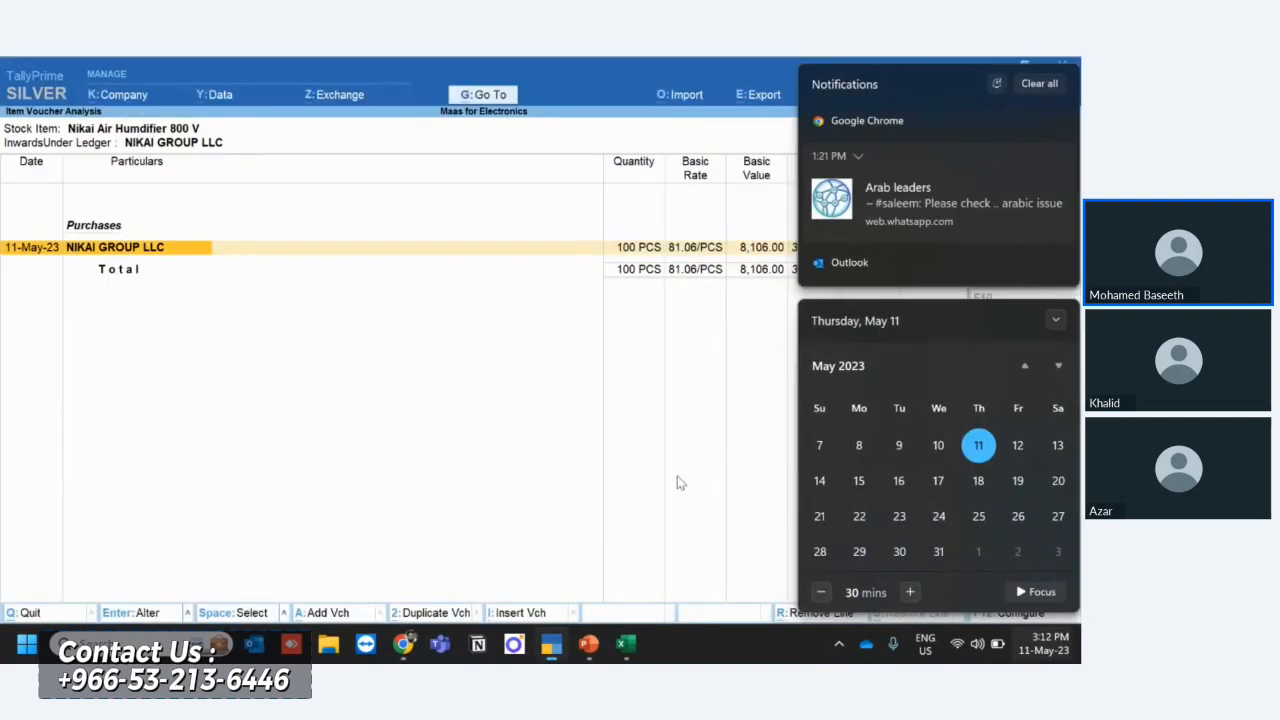
left_click(677, 483)
key("F12")
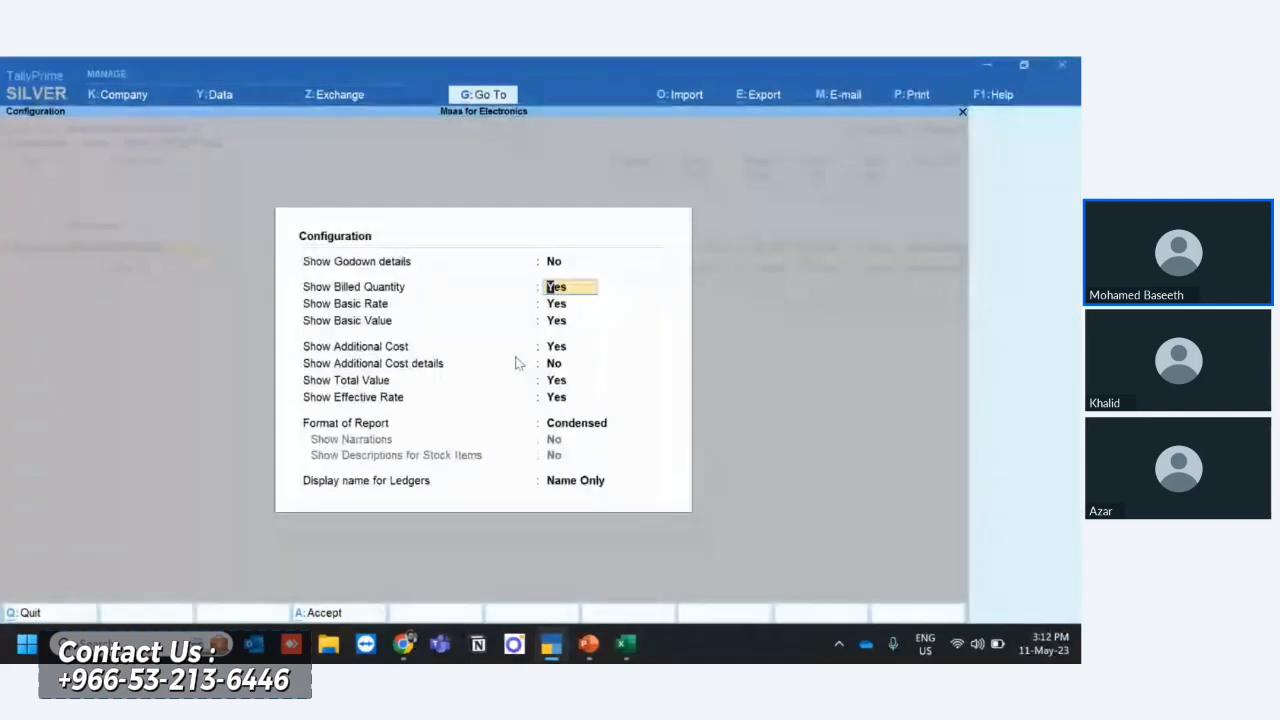
left_click(562, 366)
key("y")
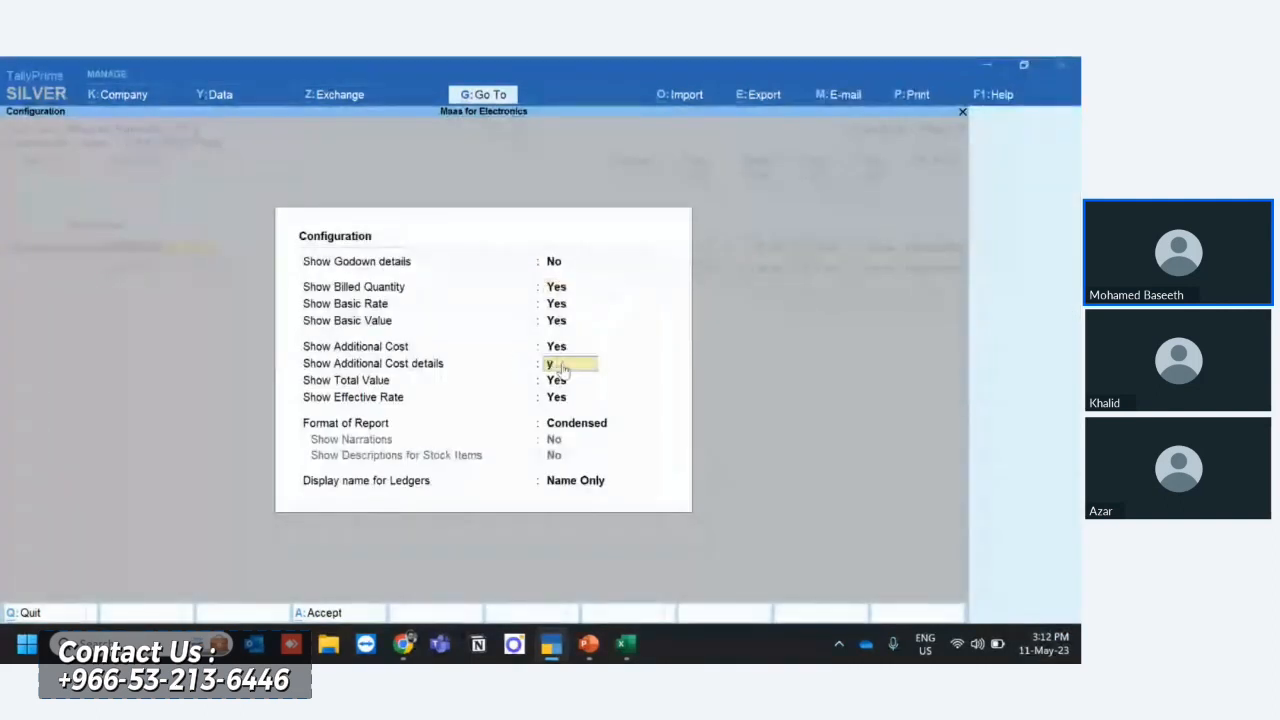
key("ctrl+a")
- Check the certification charges apportioned to the humidifier in the item voucher analysis
key("Right")
key("Right")
key("Right")
key("Right")
key("Right")
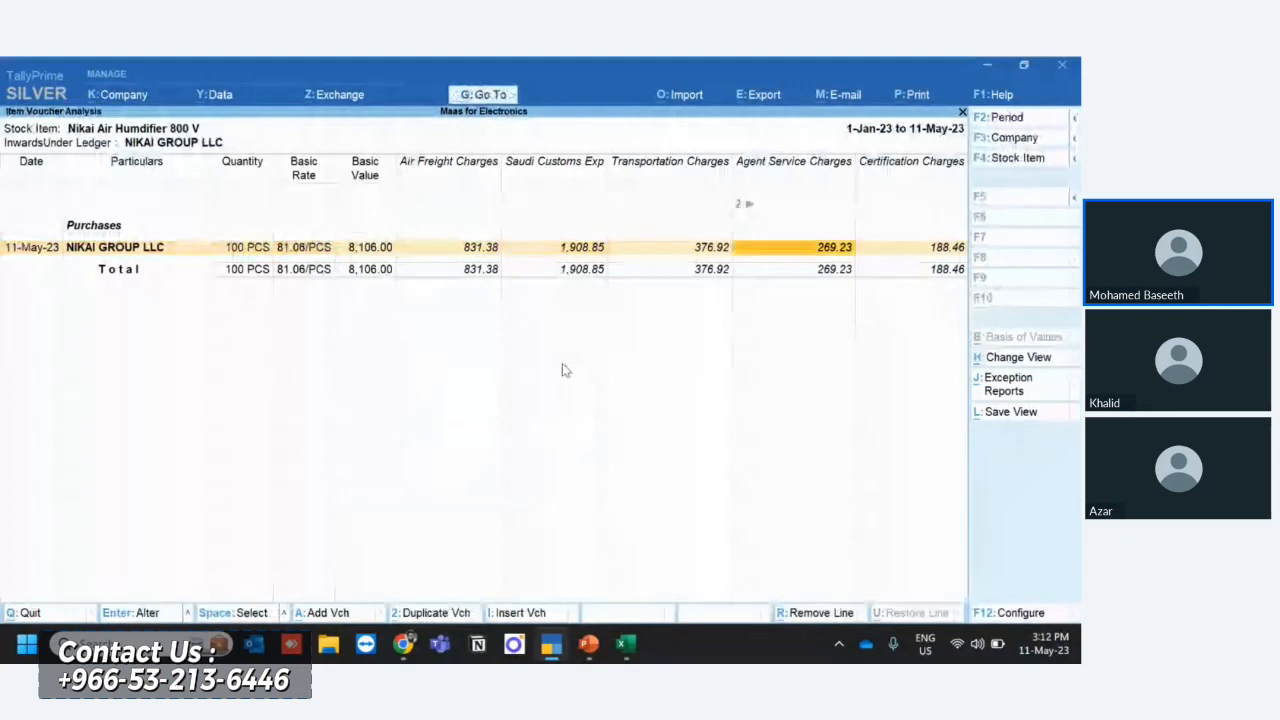
key("Left")
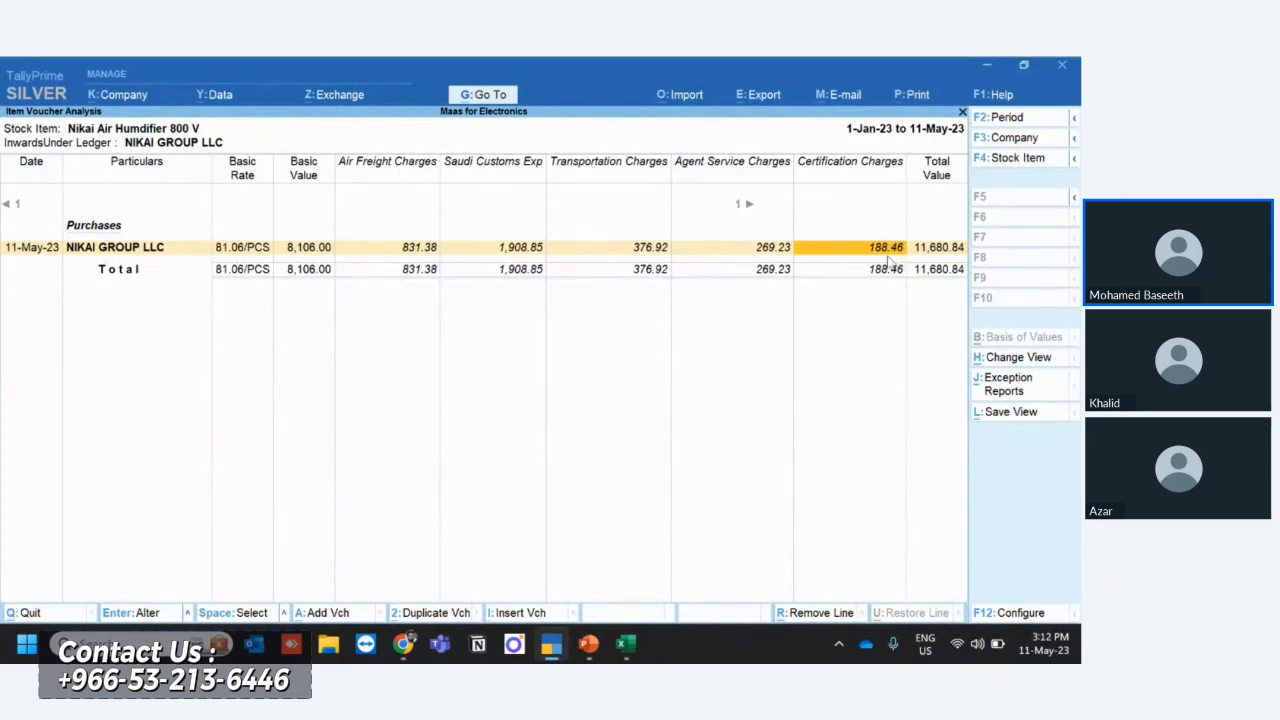
- Close the humidifier's inventory reports and return to the main Gateway of Tally
key("Escape")
key("Escape")
key("Escape")
key("Escape")
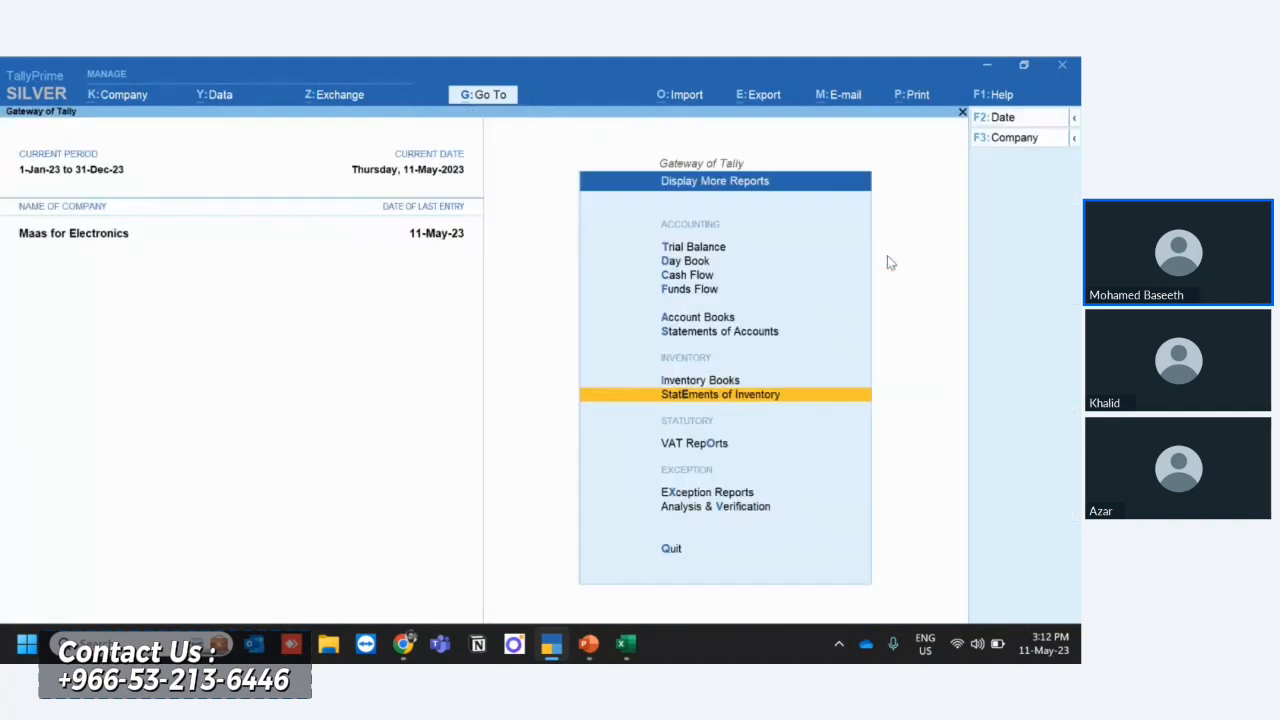
key("Escape")
key("Escape")
key("n")
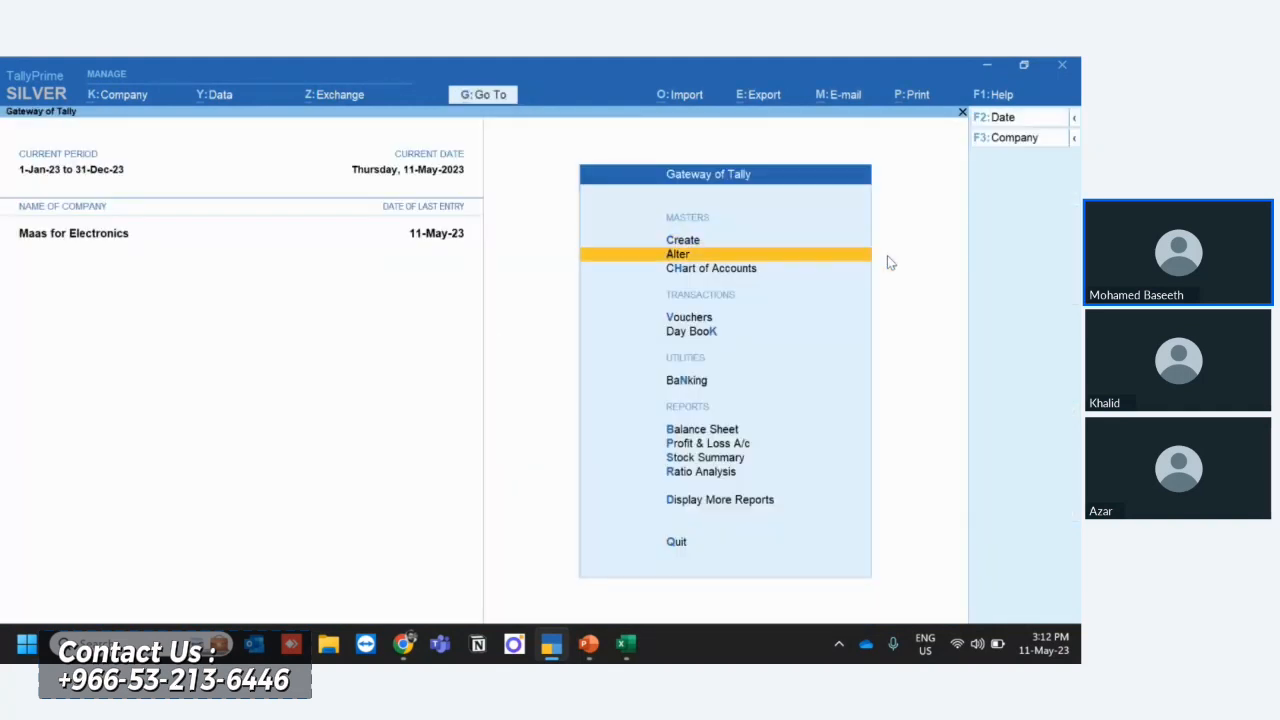
- Open the Air Freight Charges ledger for alteration, review its methods of appropriation in purchase invoice, and leave the ledger
key("Return")
key("Down")
key("Down")
key("Up")
key("Return")
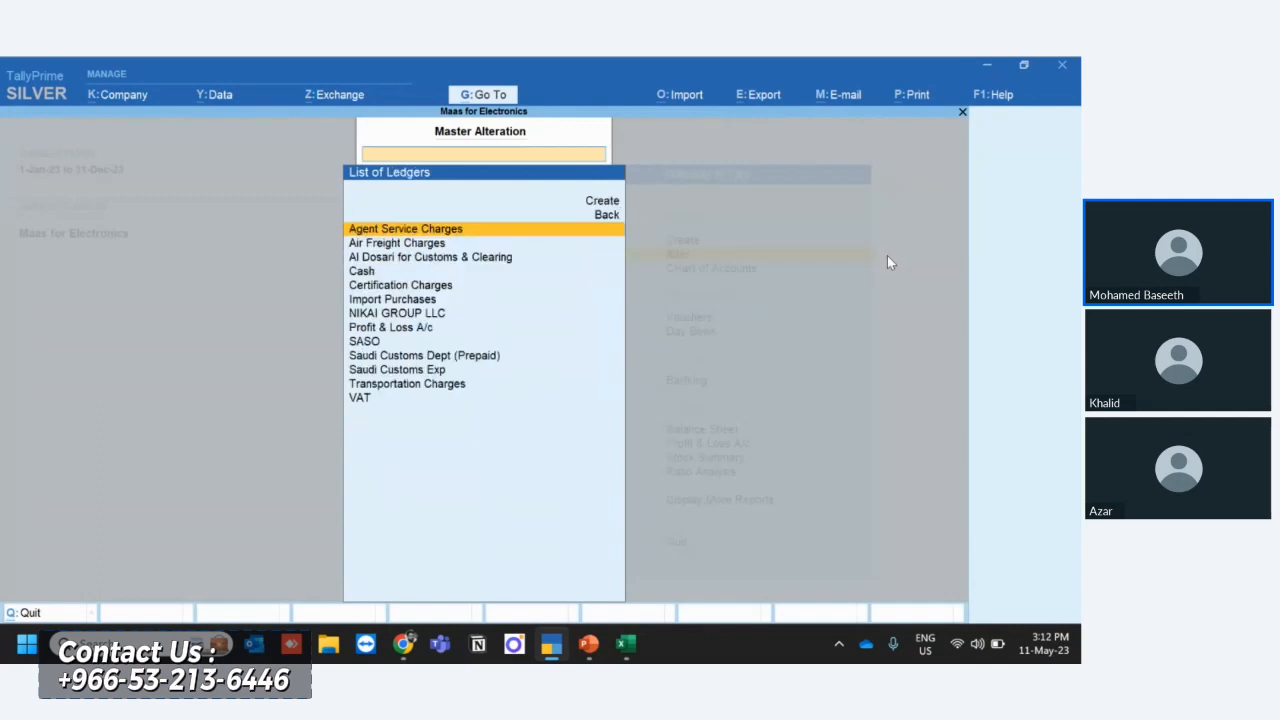
key("Down")
key("Return")
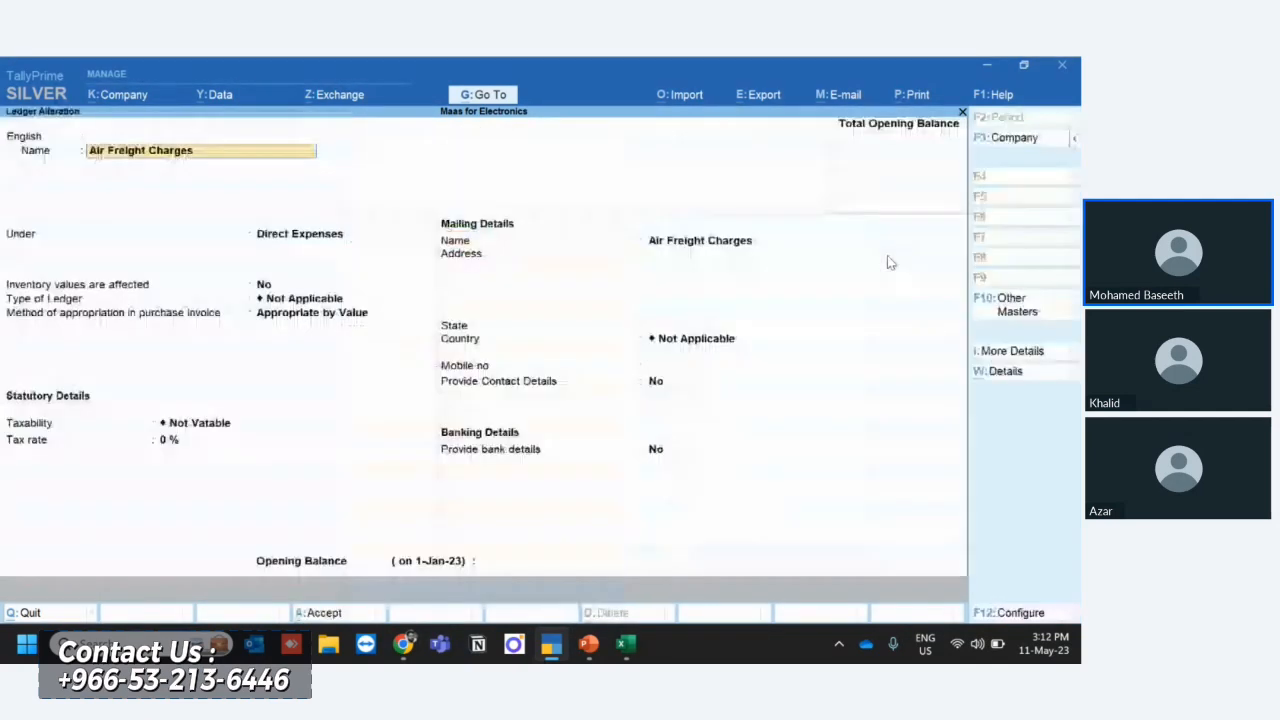
left_click(308, 316)
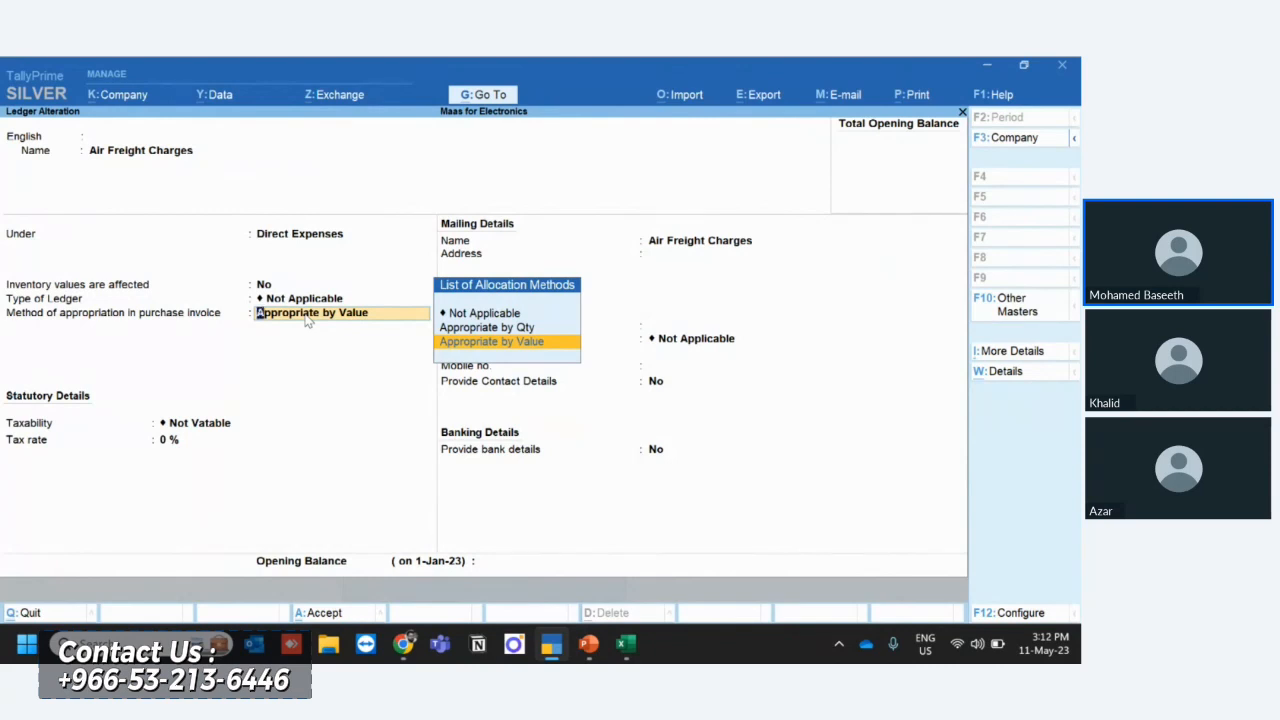
key("Escape")
key("Escape")
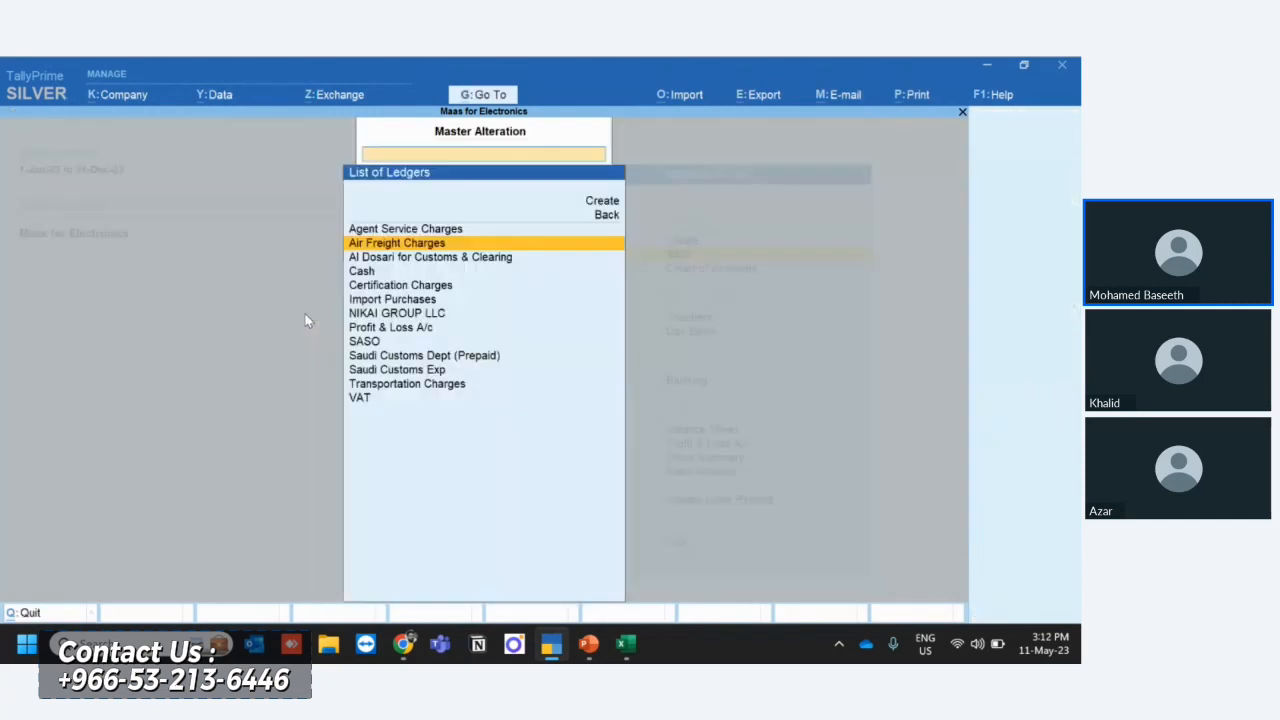
- Open the Certification Charges ledger for alteration and show its methods of appropriation in purchase invoice
key("Down")
key("Down")
key("Down")
key("Return")
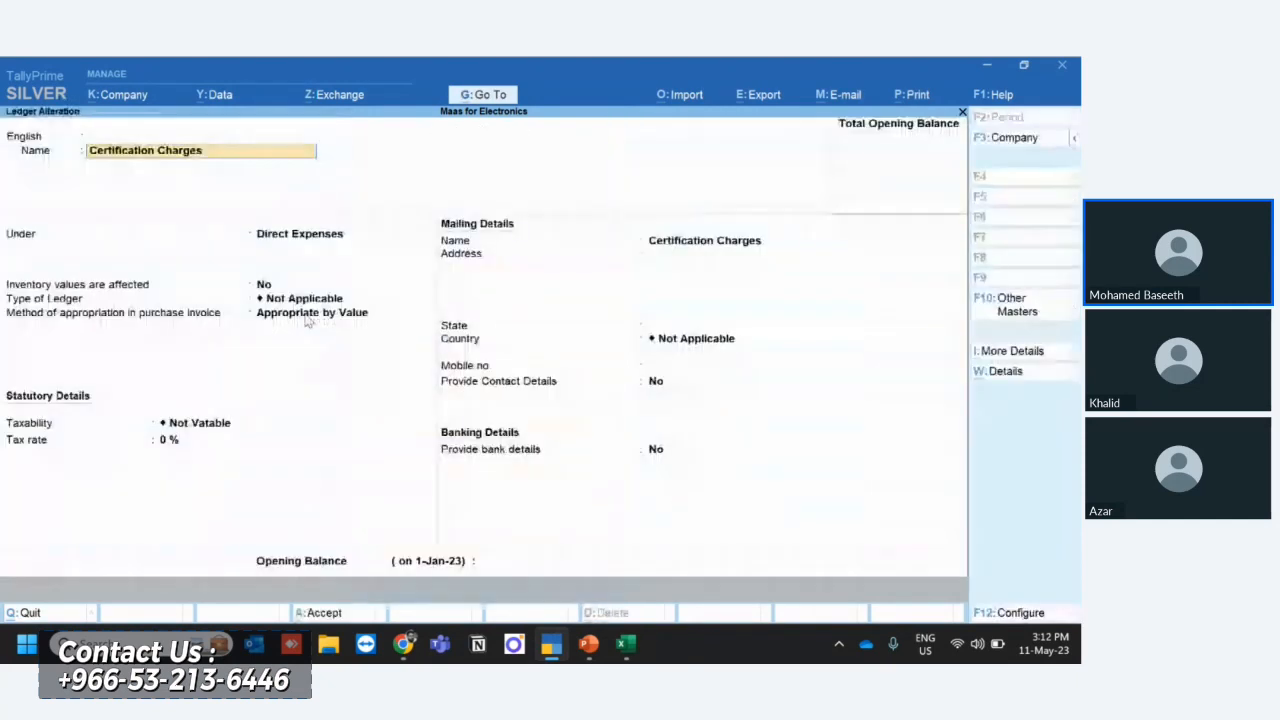
left_click(318, 314)
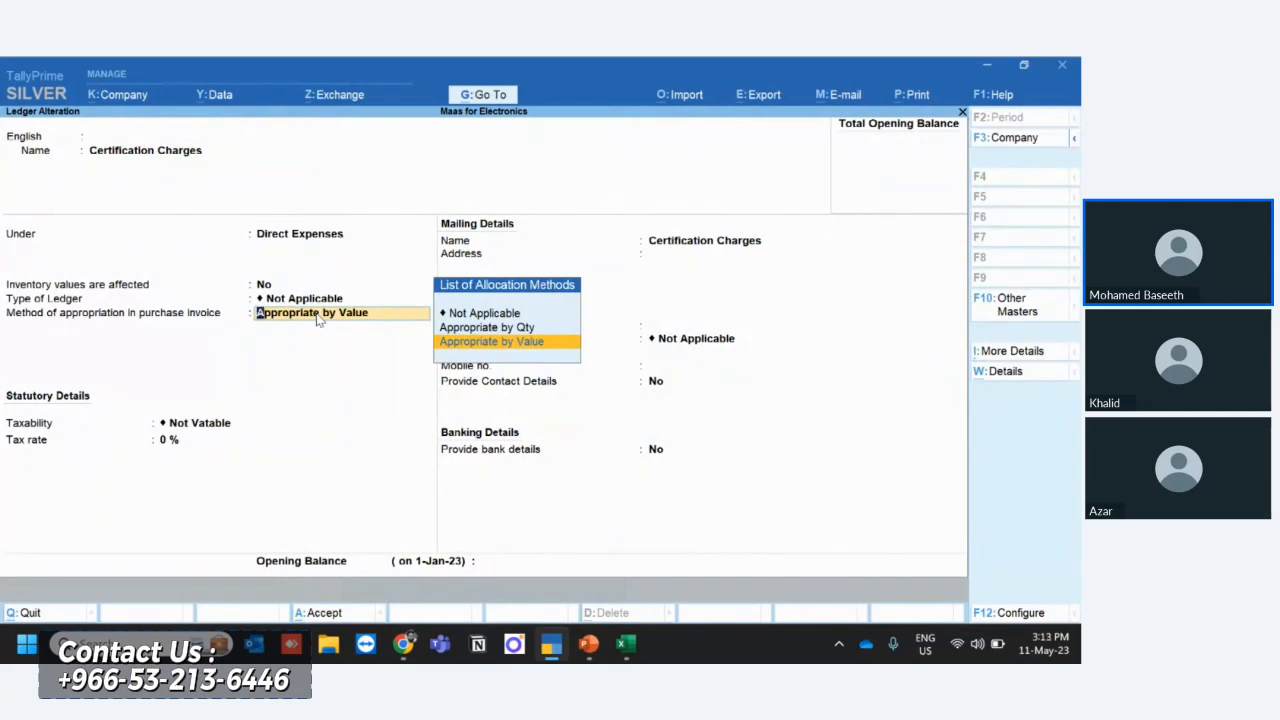
- Switch to Sheet1 in Excel and compare the apportionment formula in I3 and its base amount in H3 with the ledger's appropriation method
key("alt+Tab")
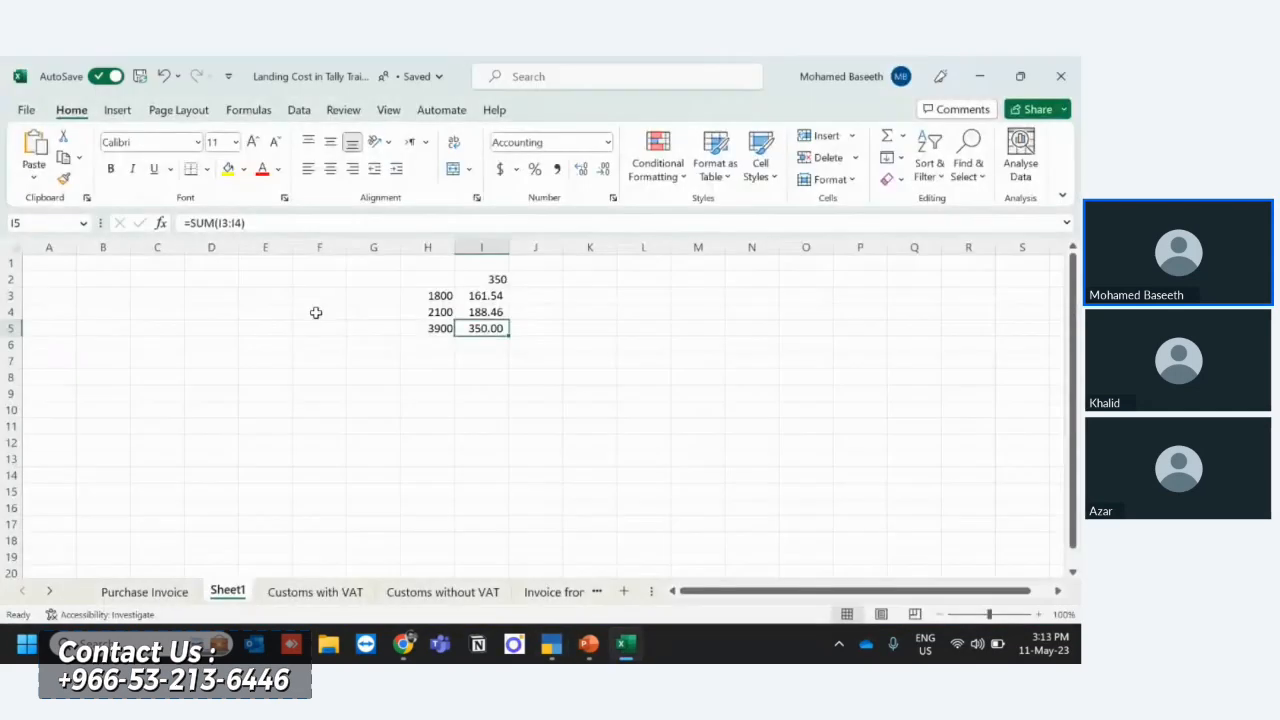
key("Left")
key("Right")
key("Up")
key("Up")
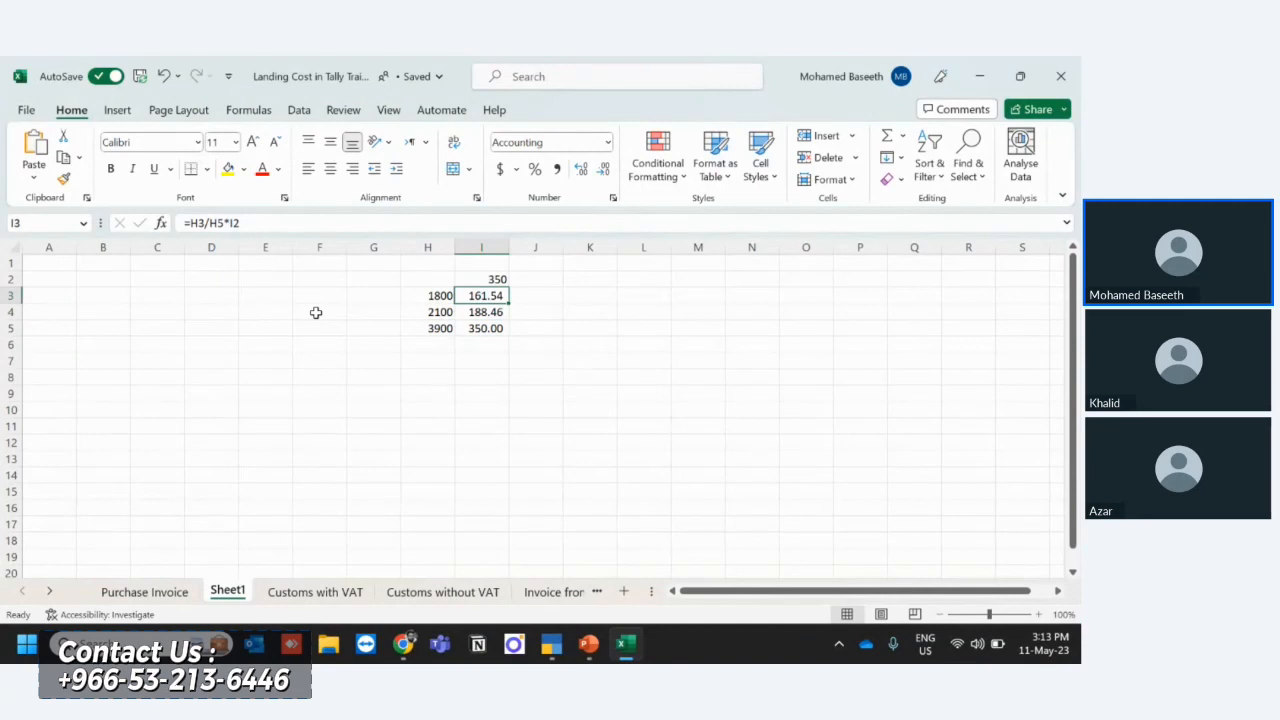
key("alt+Tab")
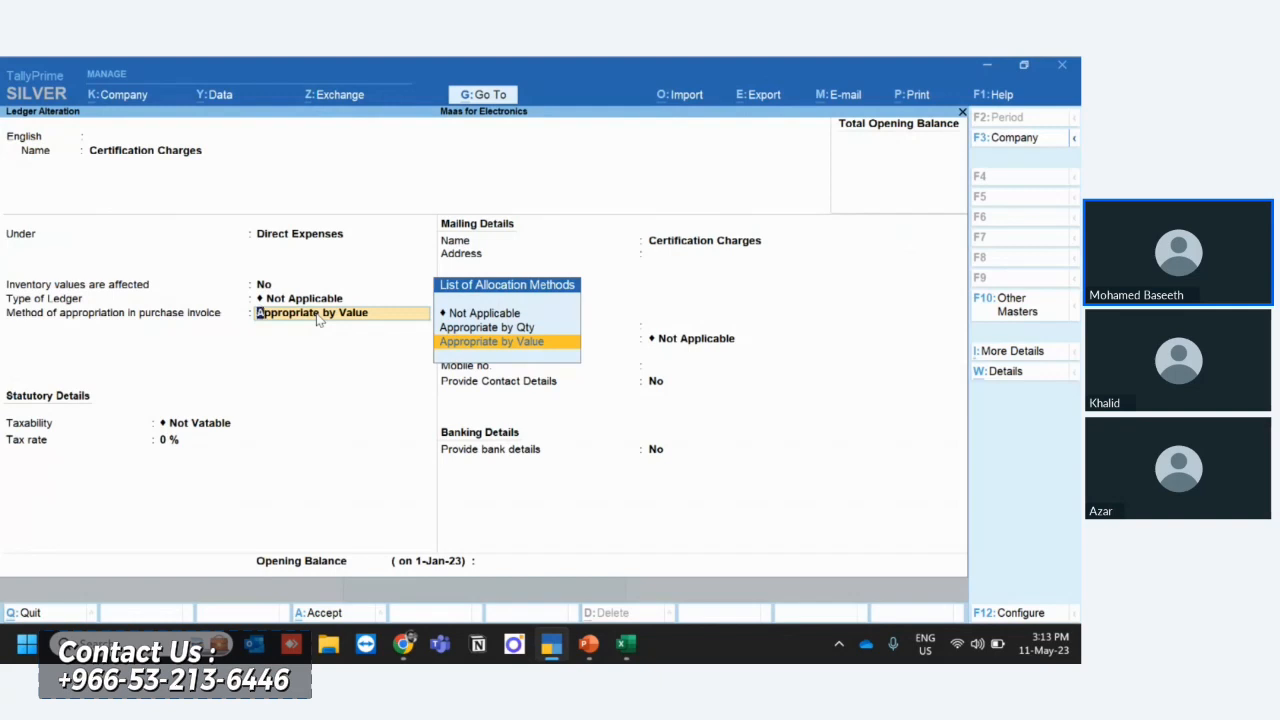
key("alt+Tab")
key("Left")
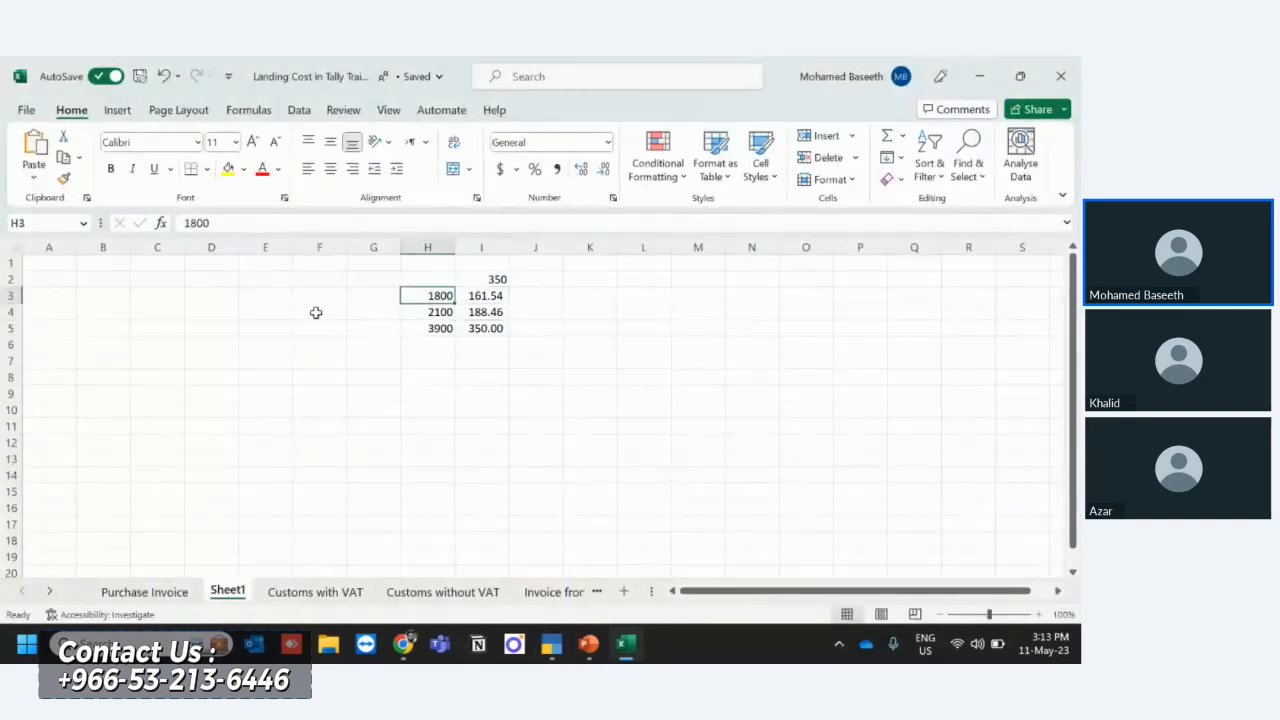
key("F2")
key("BackSpace")
key("BackSpace")
key("BackSpace")
key("BackSpace")
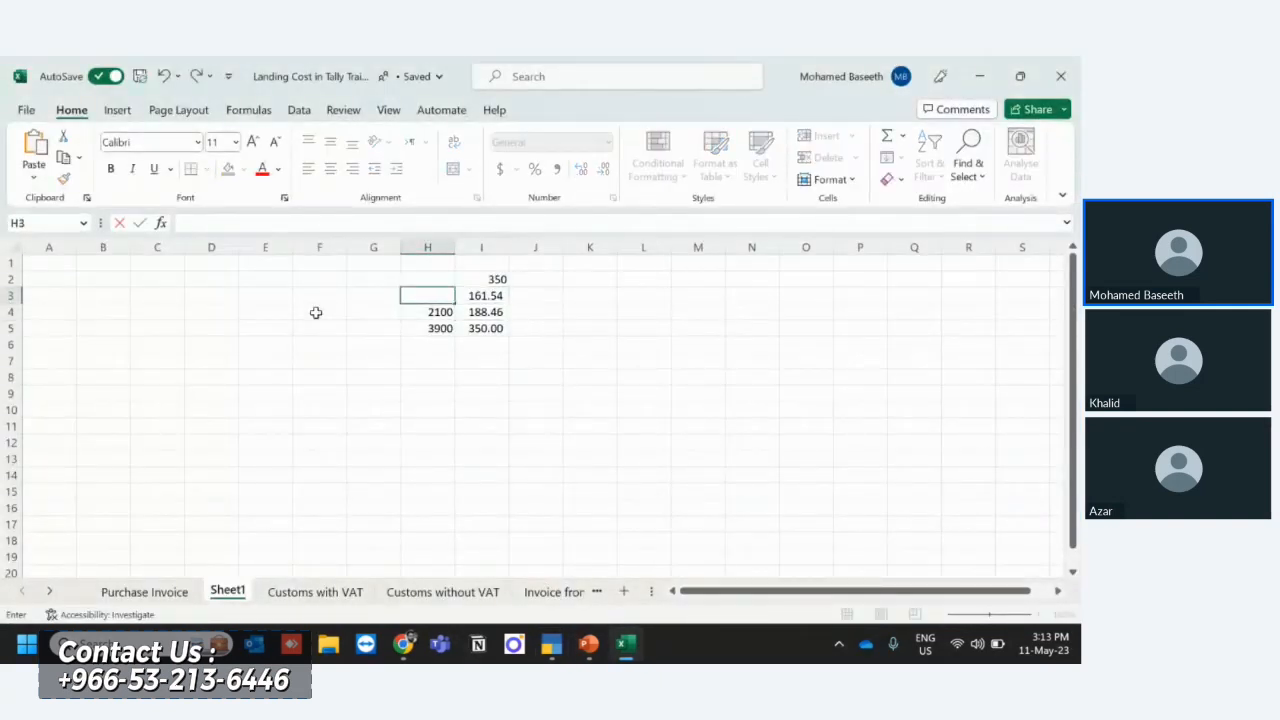
- Check the quantities of the Nikai fan and air humidifier on the Purchase Invoice sheet, and return to Sheet1
left_click(122, 596)
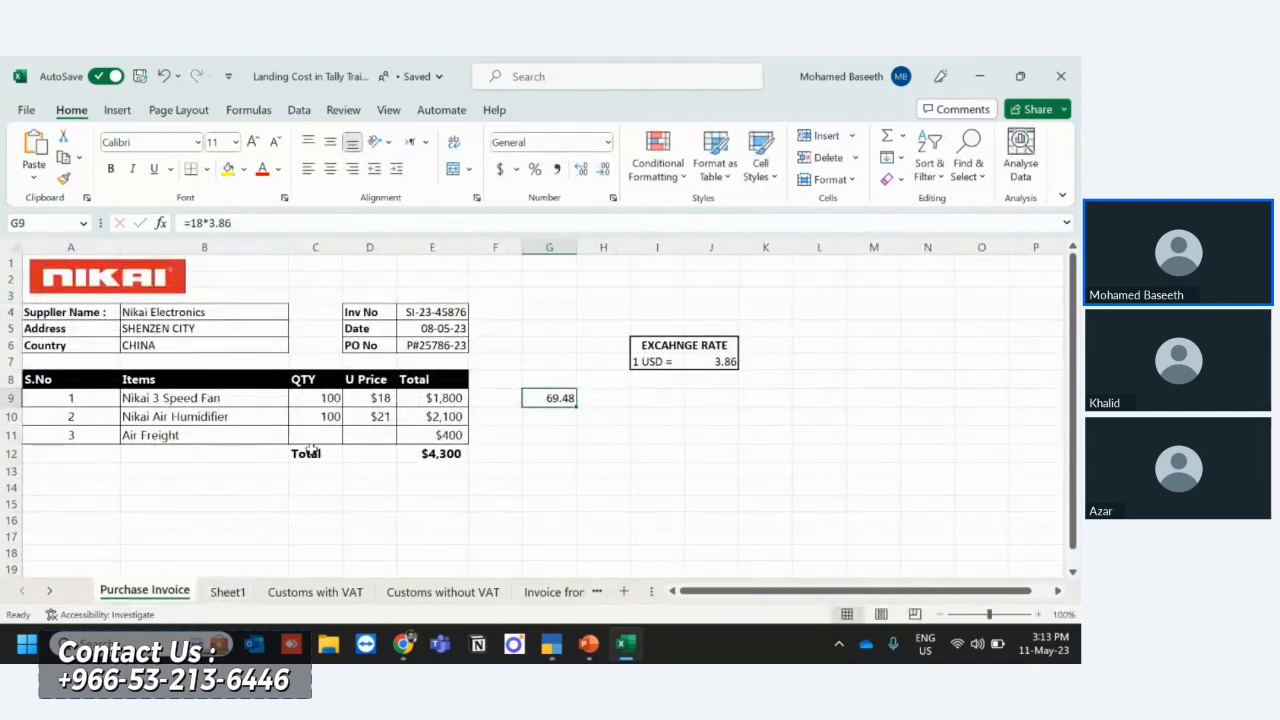
left_click_drag(326, 400, 320, 422)
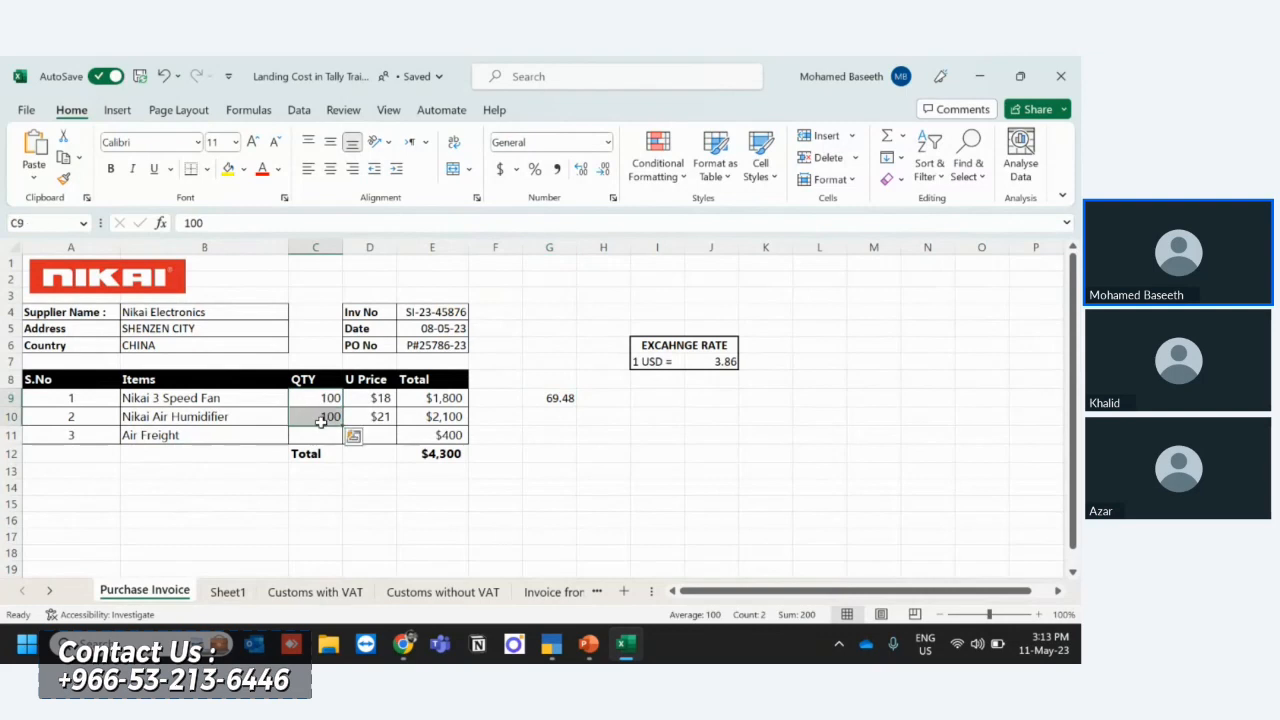
left_click(250, 571)
left_click(234, 594)
left_click(422, 313)
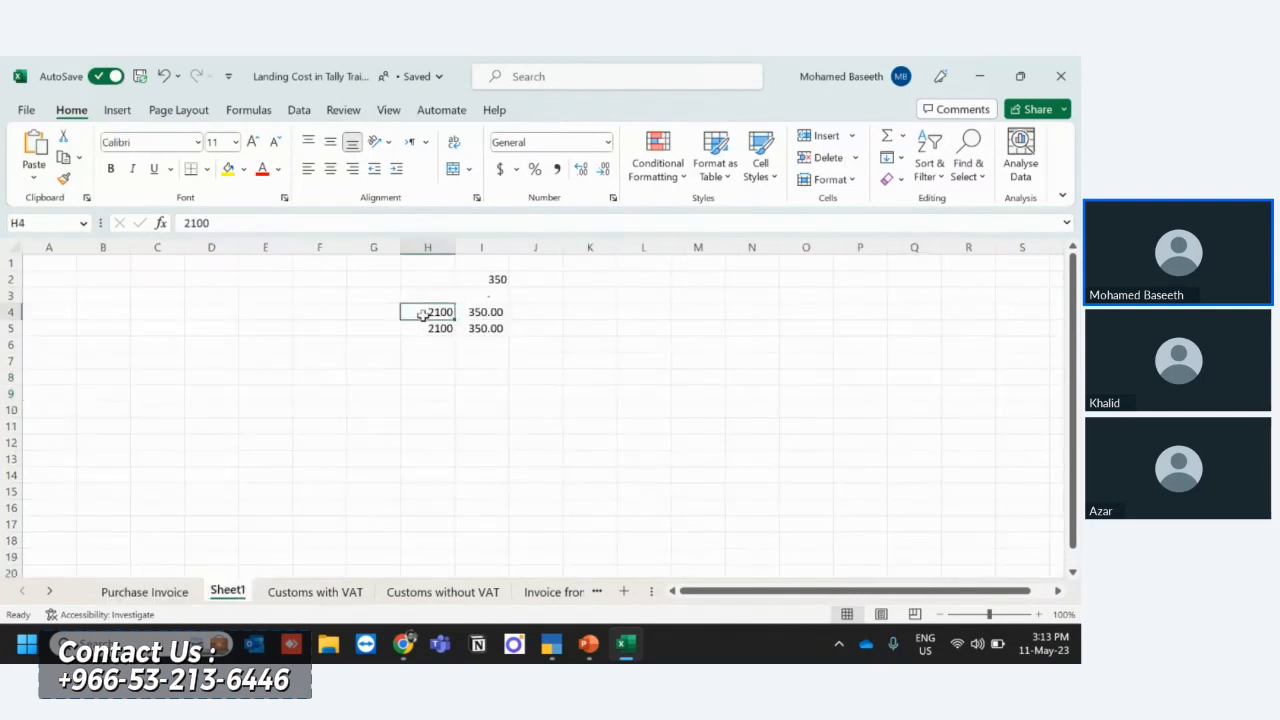
type("100")
key("Return")
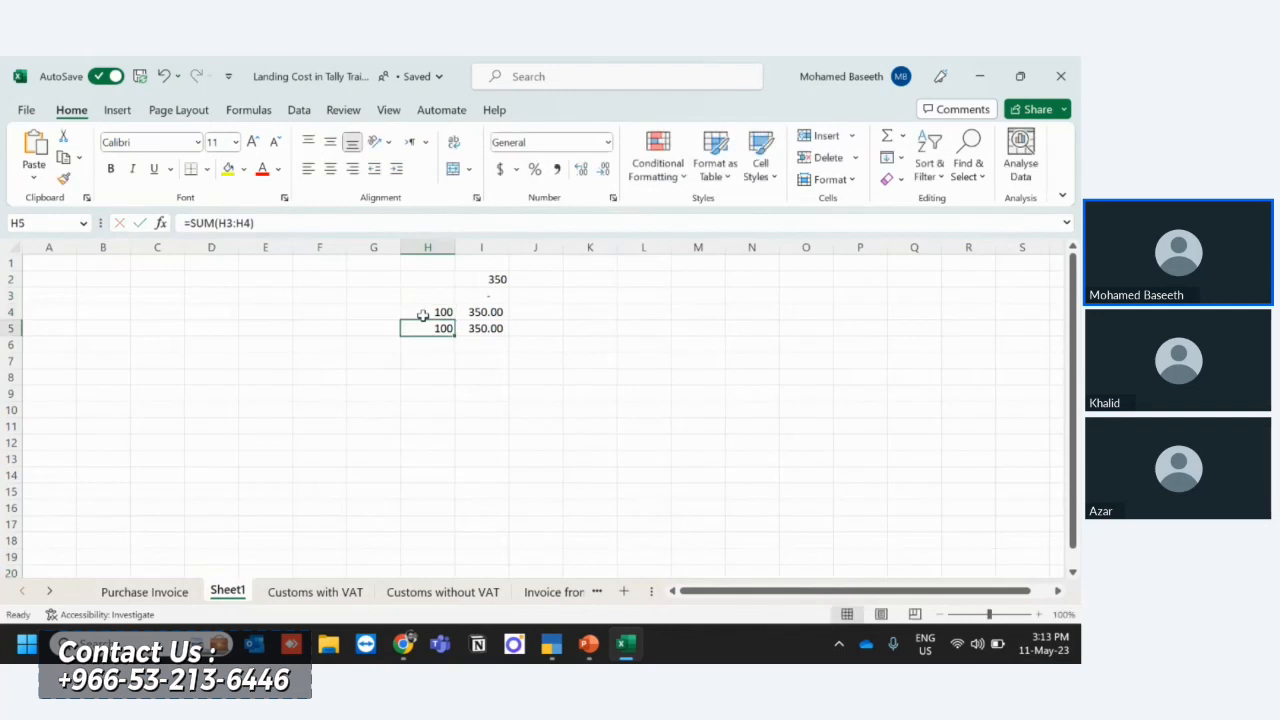
type("100")
key("Return")
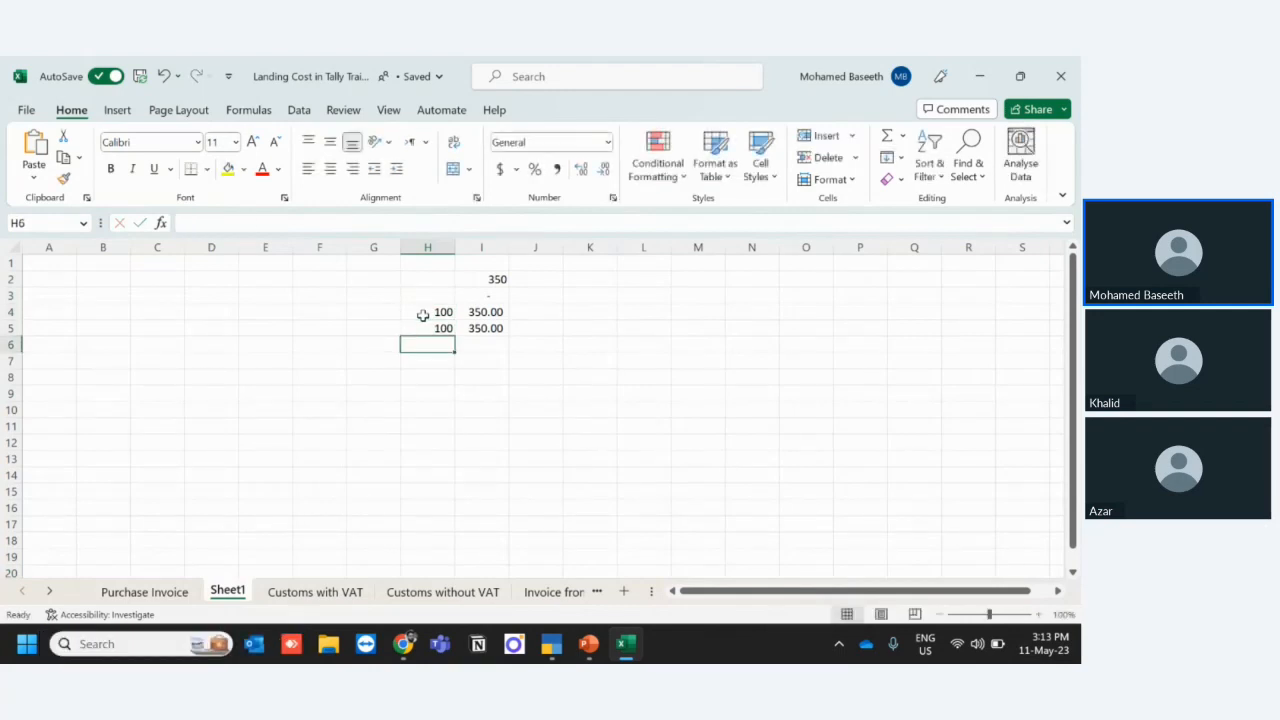
key("ctrl+z")
key("ctrl+z")
key("ctrl+z")
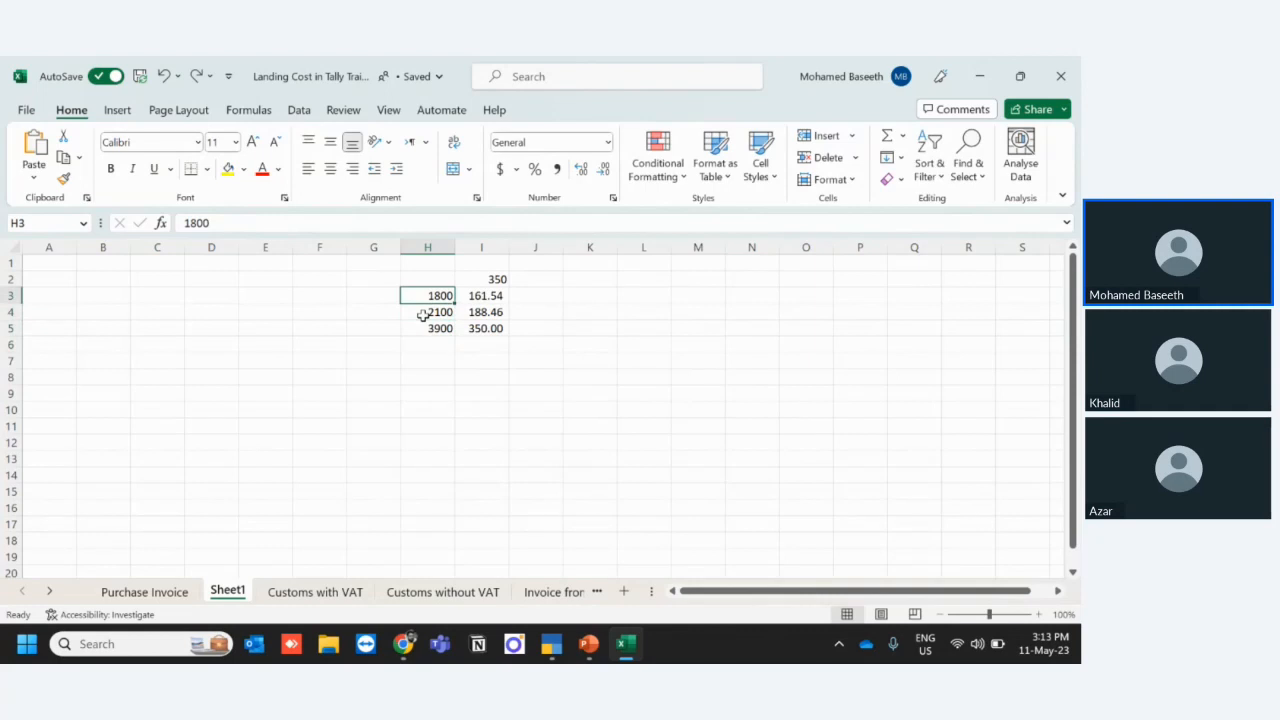
- Replace both item values in H3 and H4 with the quantity 100 to apportion the 350 charge by quantity
type("100")
key("Return")
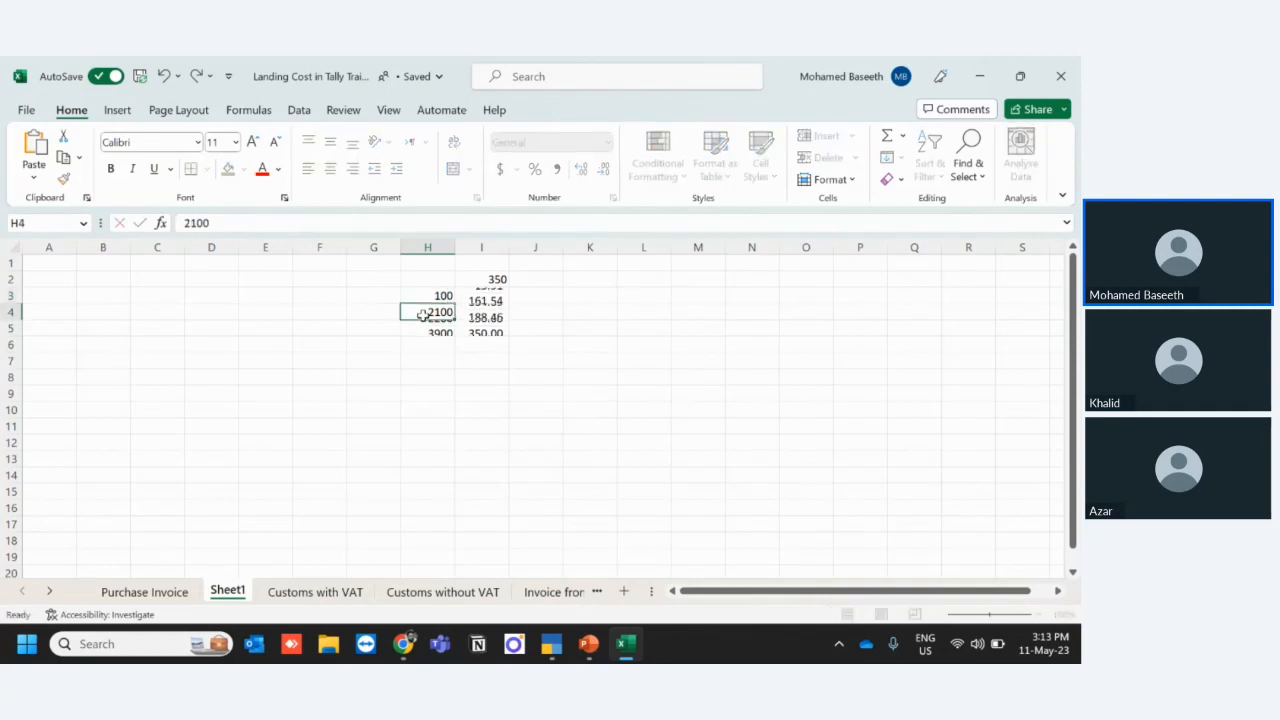
type("100")
key("Return")
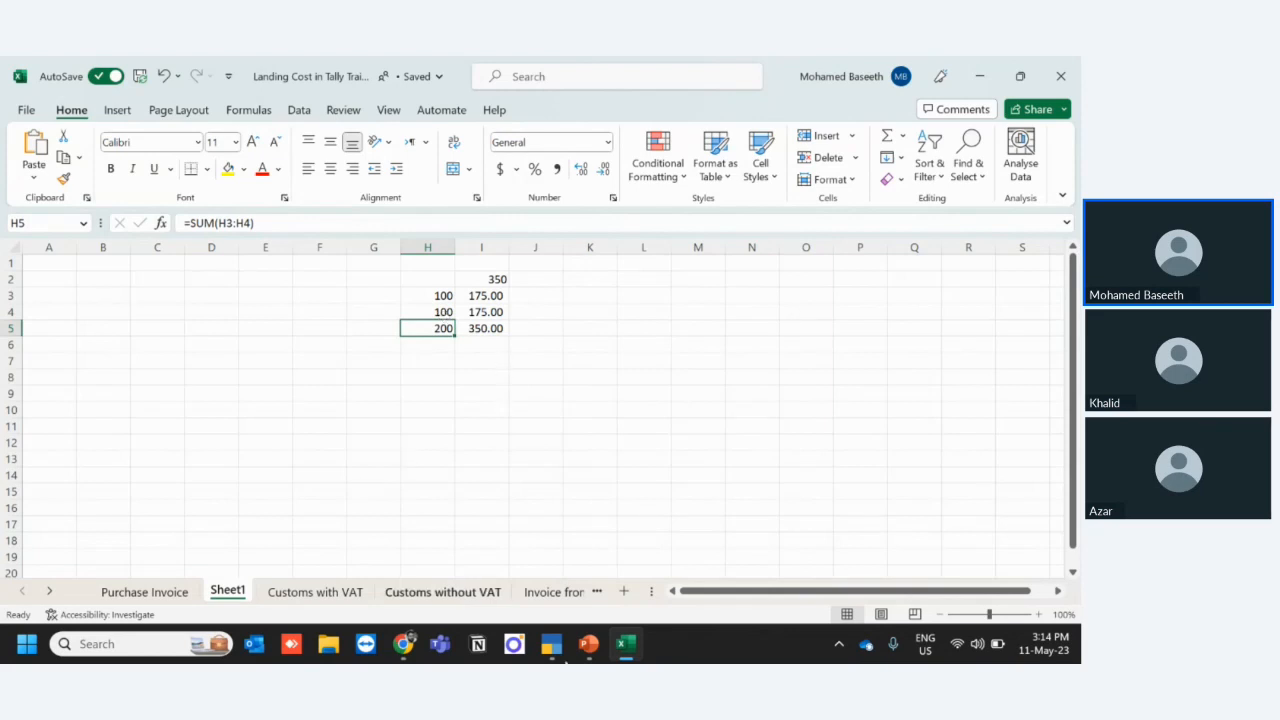
- Switch to TallyPrime, quit the Certification Charges ledger without saving, and return to the Gateway of Tally
mouse_move(567, 652)
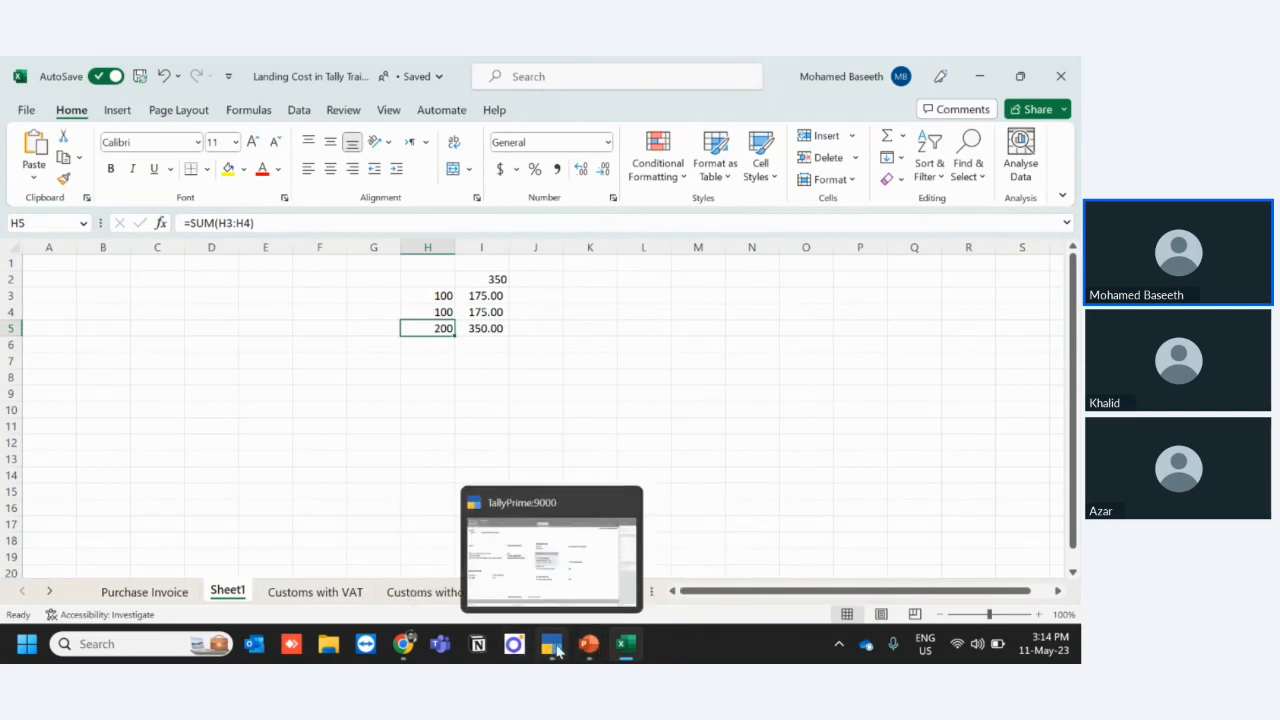
left_click(557, 648)
key("Escape")
key("Escape")
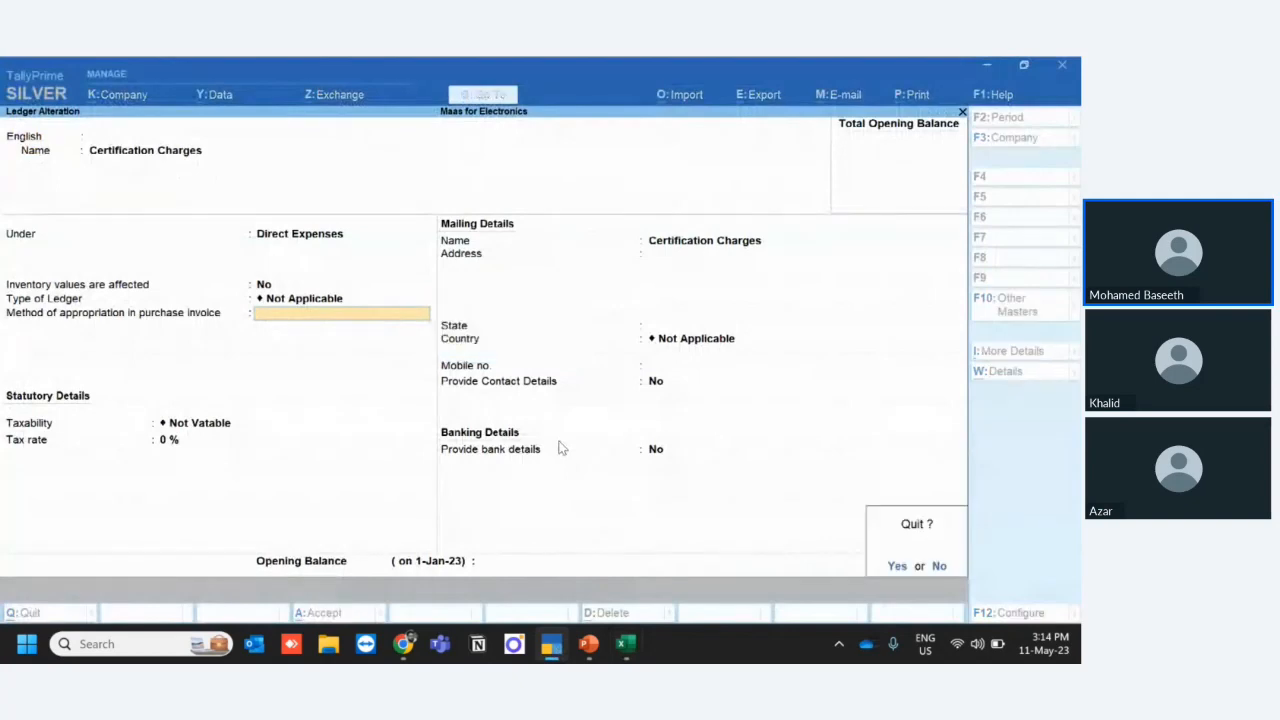
key("y")
key("Escape")
key("Escape")
key("Escape")
key("Escape")
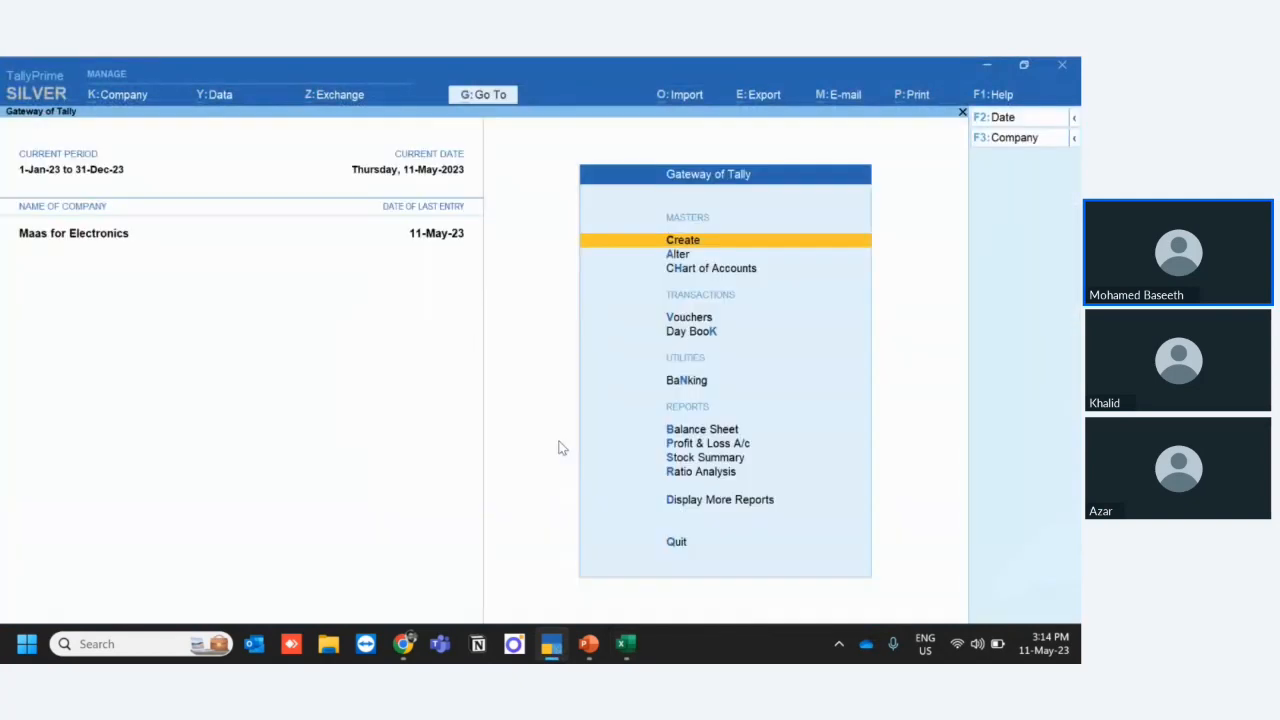
- Open the stock item vouchers of NIKAI 3 In1 Fan for May 2023 to check its inward rate
key("d")
key("i")
key("g")
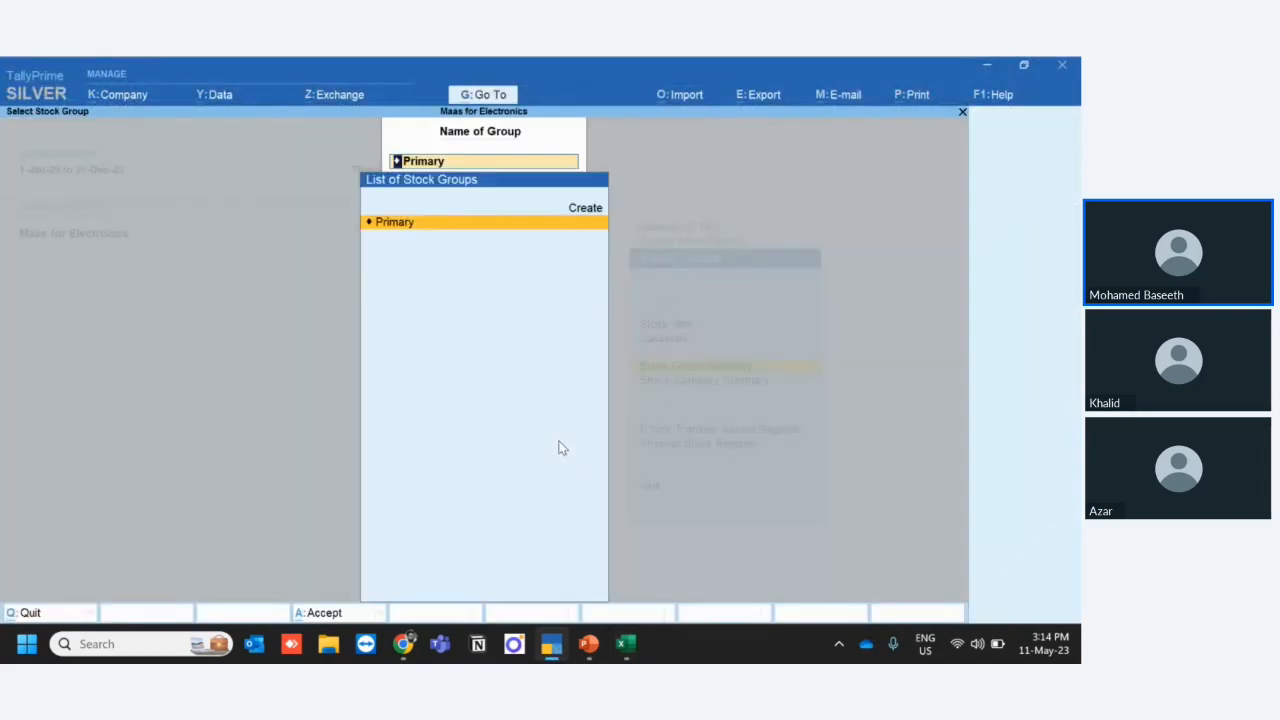
key("Escape")
key("Escape")
key("Up")
key("Return")
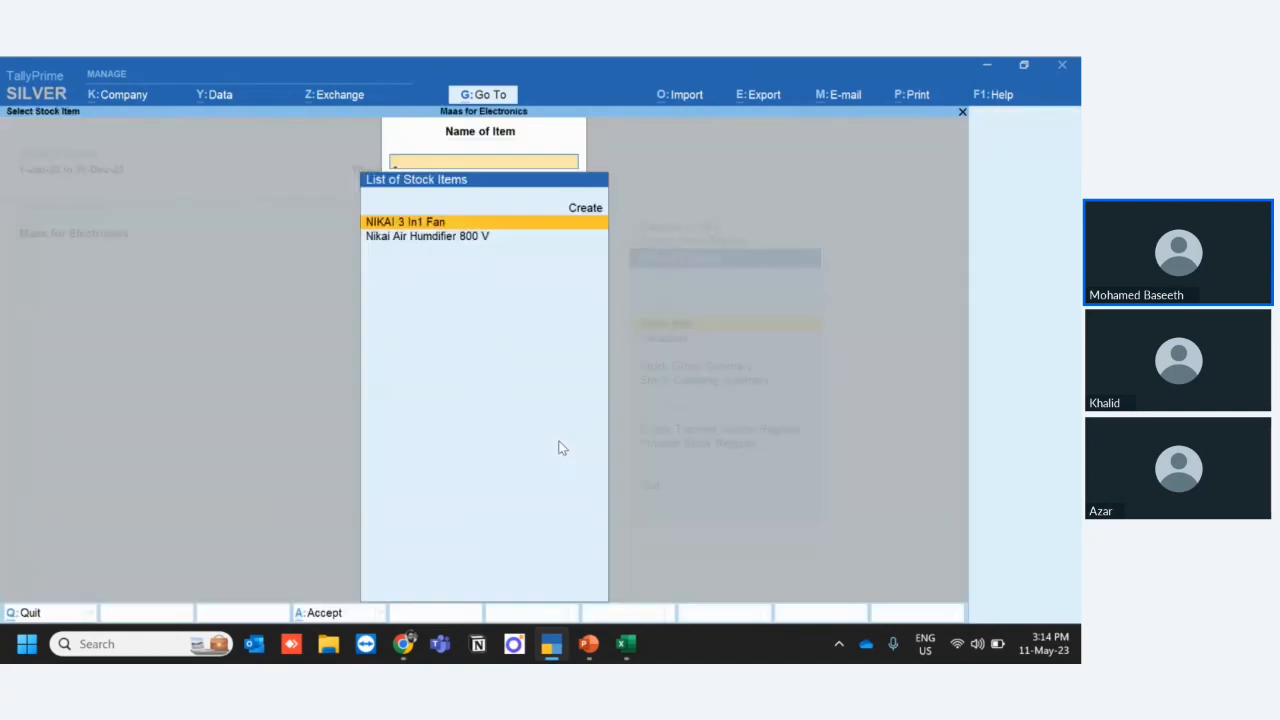
key("Return")
key("Return")
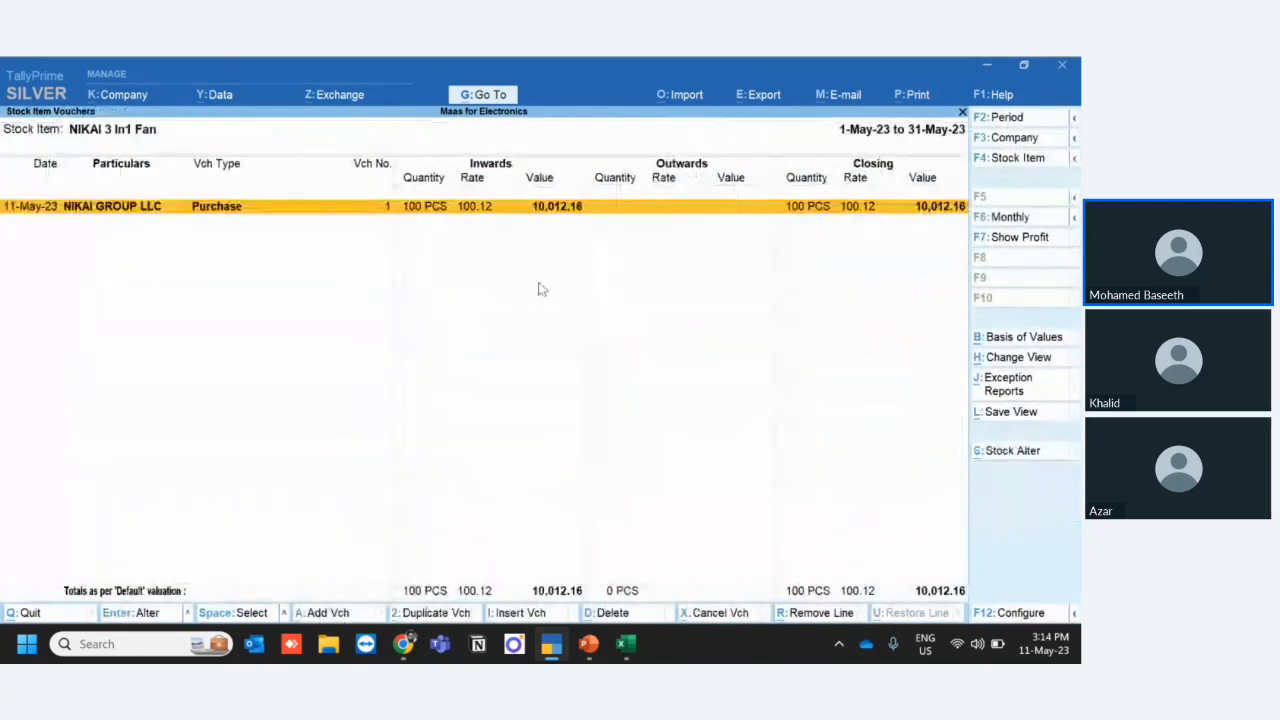
- Leave the fan's report and open the May 2023 stock item vouchers of Nikai Air Humdifier 800 V to check its inward rate
key("Escape")
key("Escape")
key("Down")
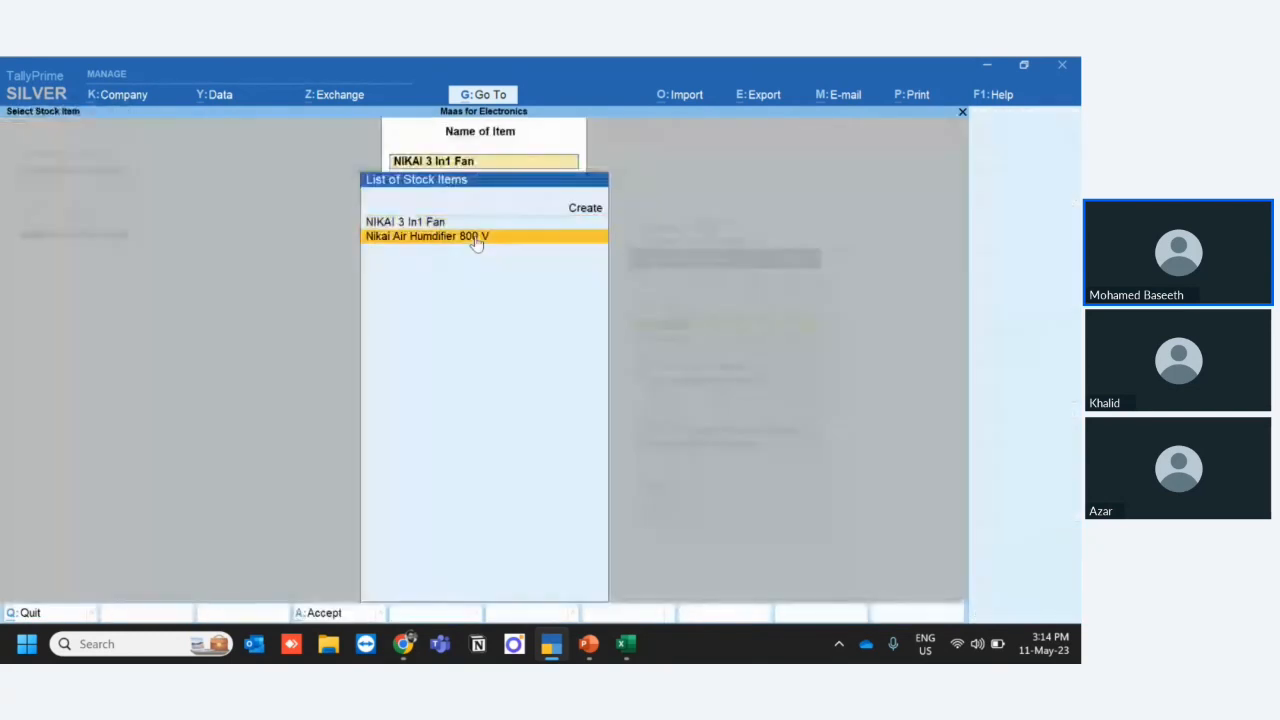
key("Return")
key("Return")
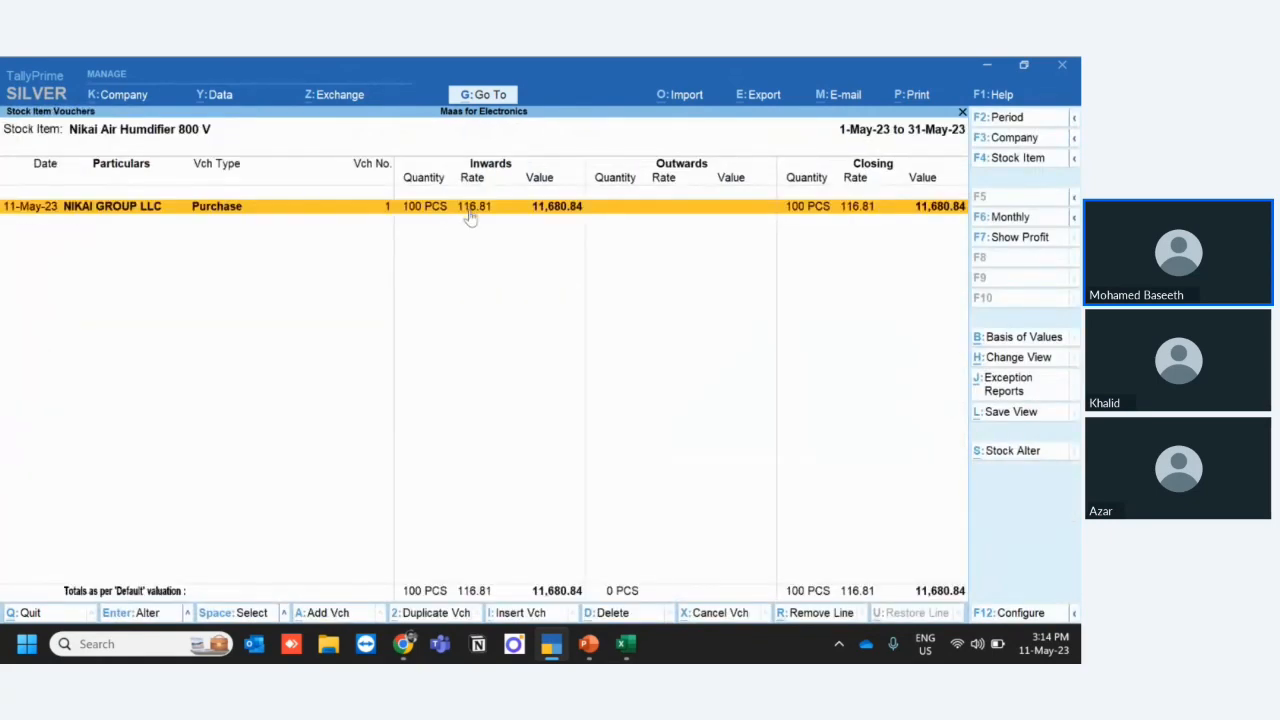
- Close the humidifier's stock item reports and return to the Gateway of Tally, staying in the program
key("Escape")
key("Escape")
key("Escape")
key("Escape")
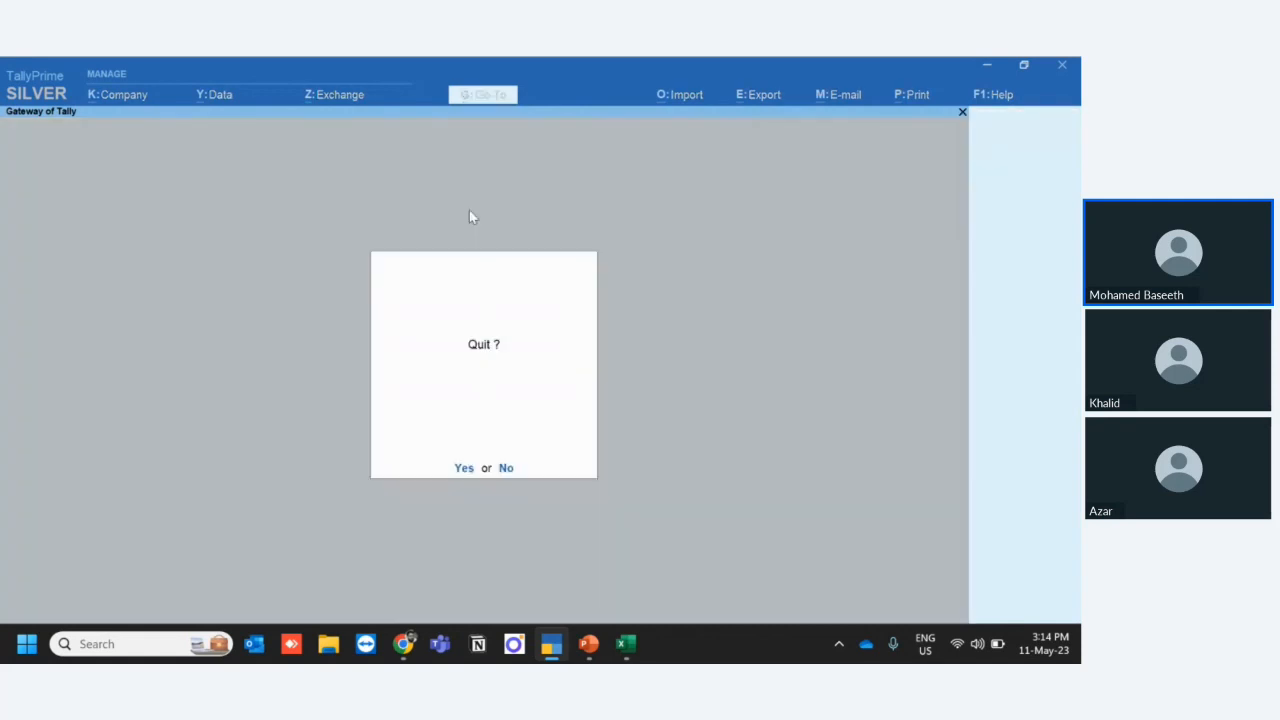
key("Escape")
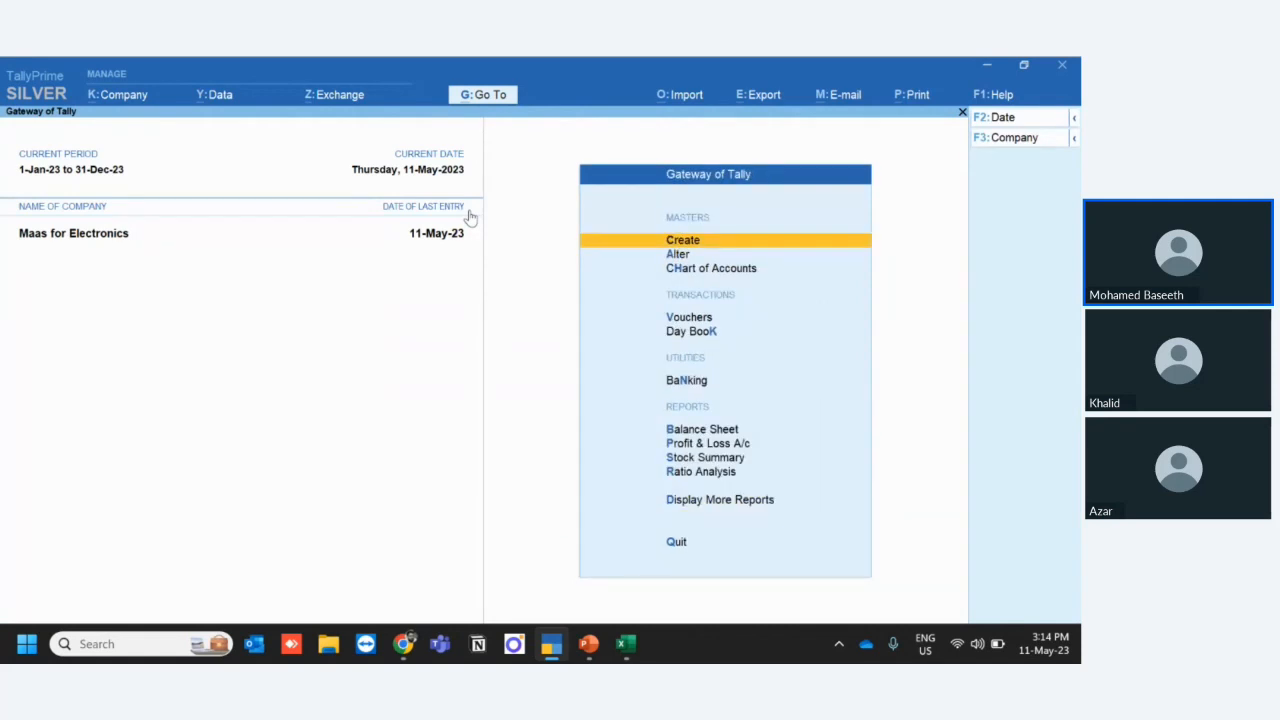
- Switch to the running PowerPoint slide show and advance to the FAQ's e-Invoice slide
key("alt+Tab")
key("alt+Tab")
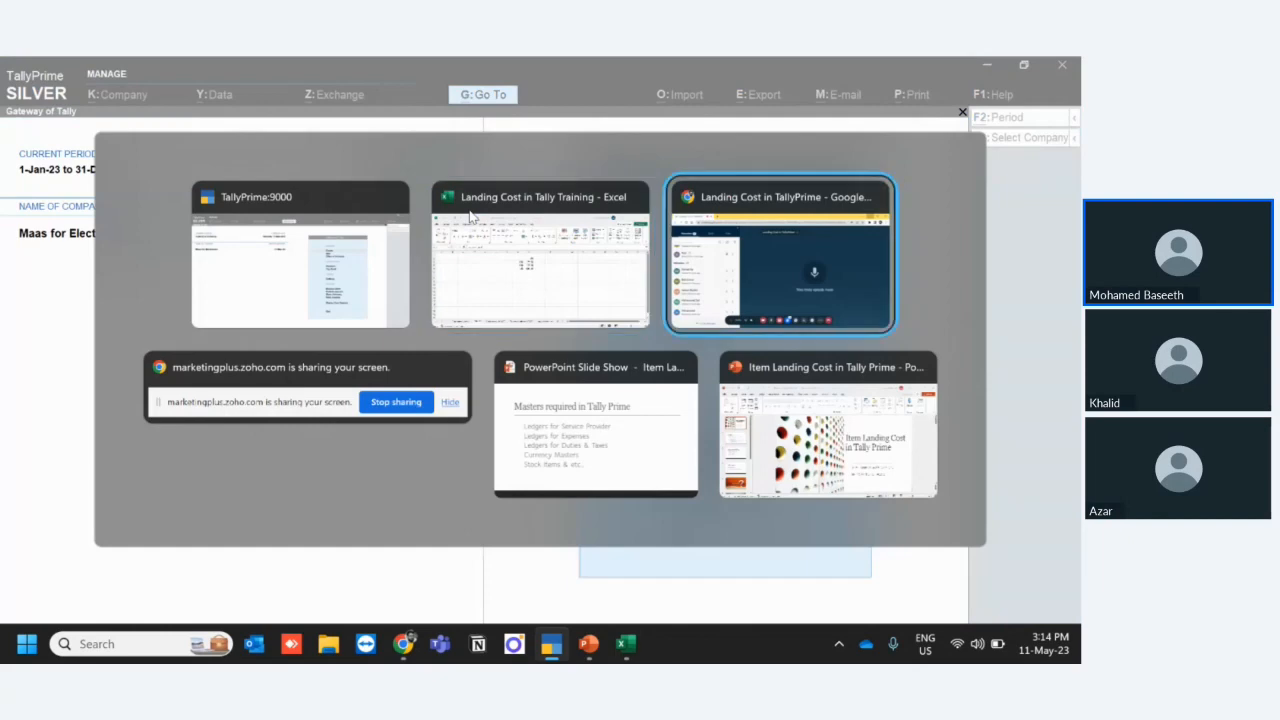
key("alt+Tab")
key("alt+Tab")
key("alt+Tab")
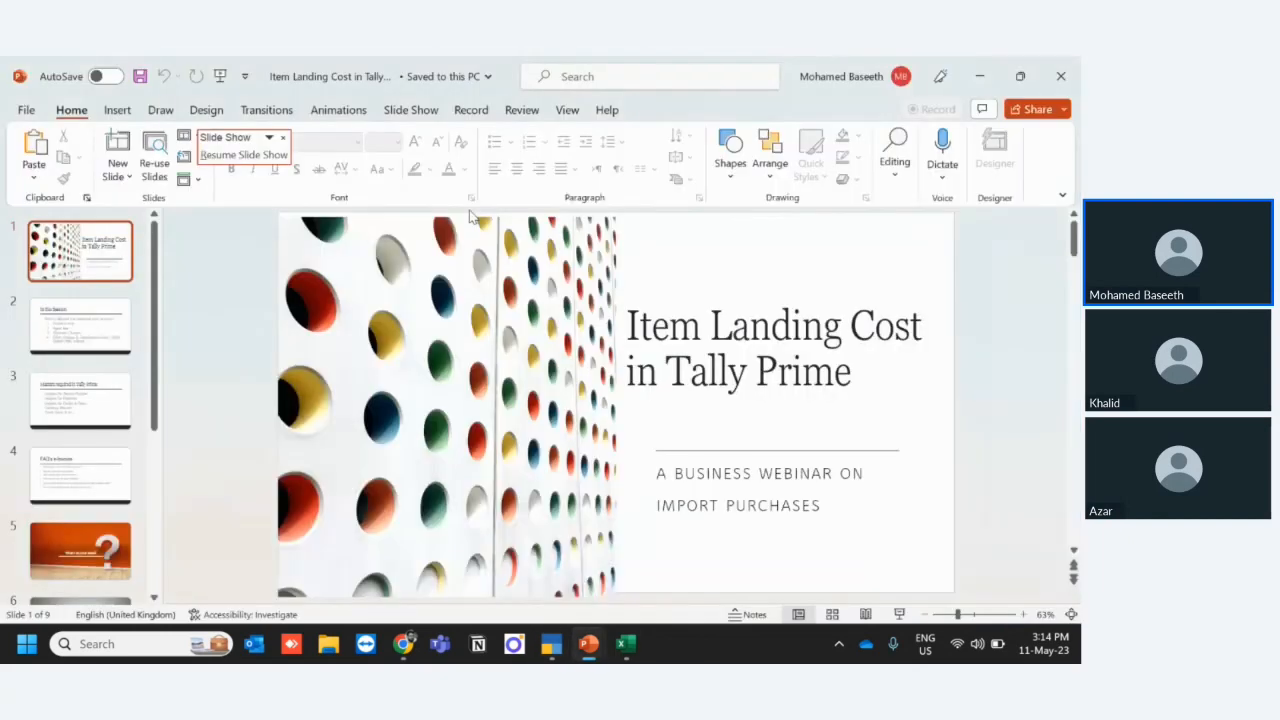
key("alt+Tab")
key("alt+Tab")
key("alt+Tab")
key("alt+Tab")
key("alt+Tab")
key("Right")
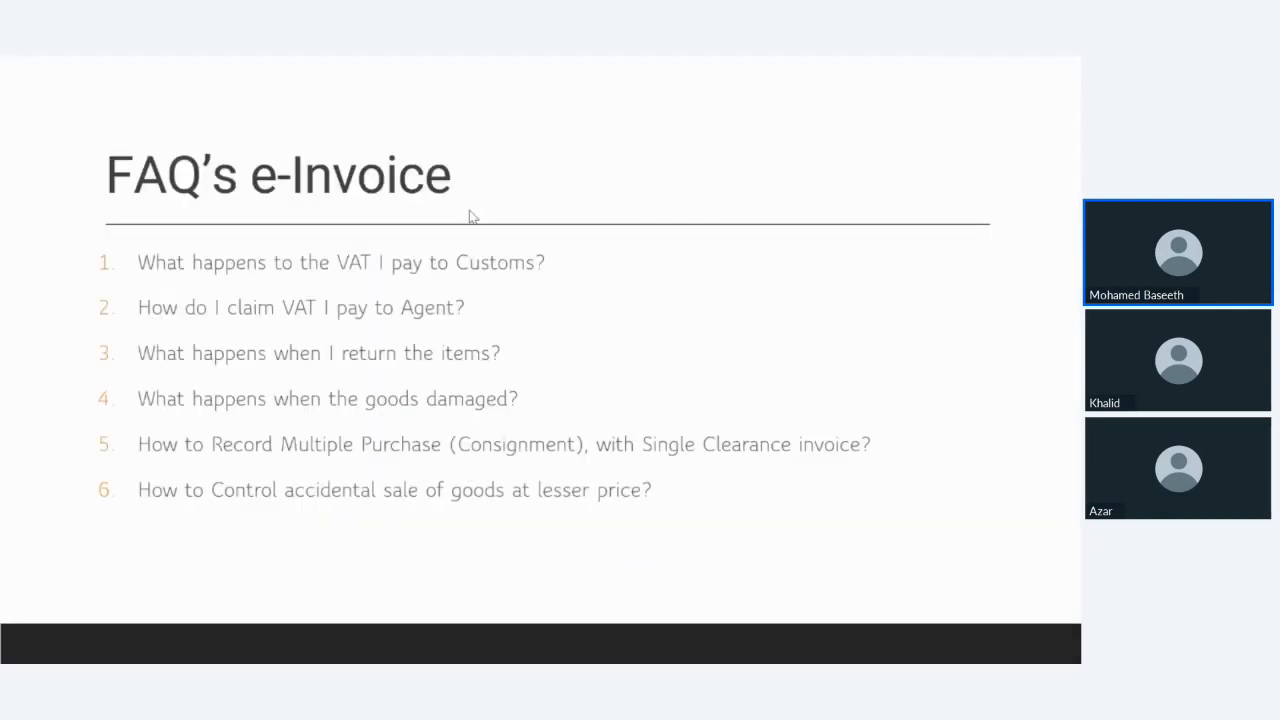